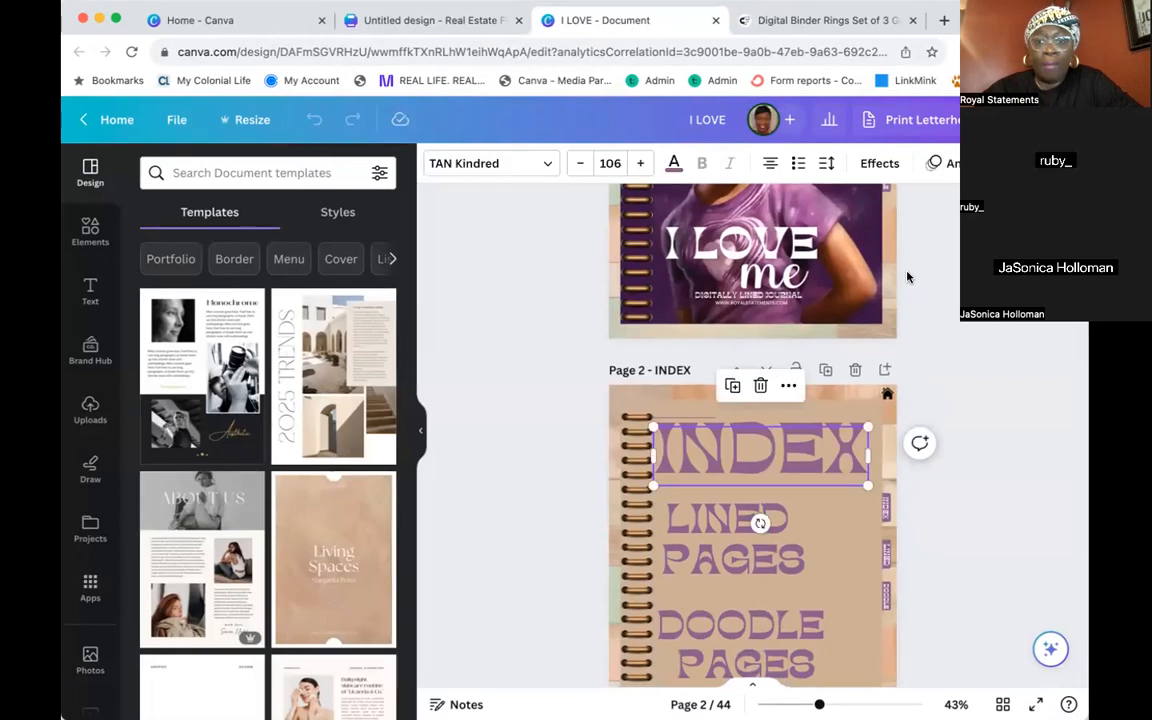
Test the side tab page links in the I LOVE journal, going from the cover to the INDEX page and on to the LINED page
scroll(883, 350, "up", 3)
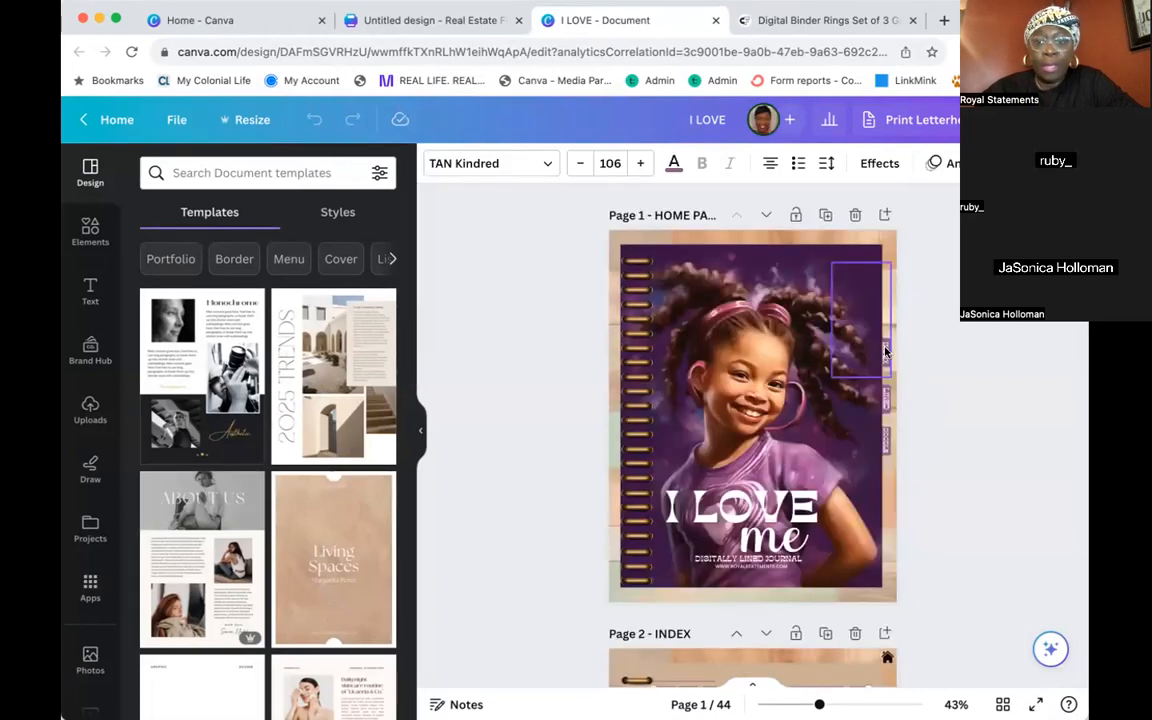
left_click(884, 350)
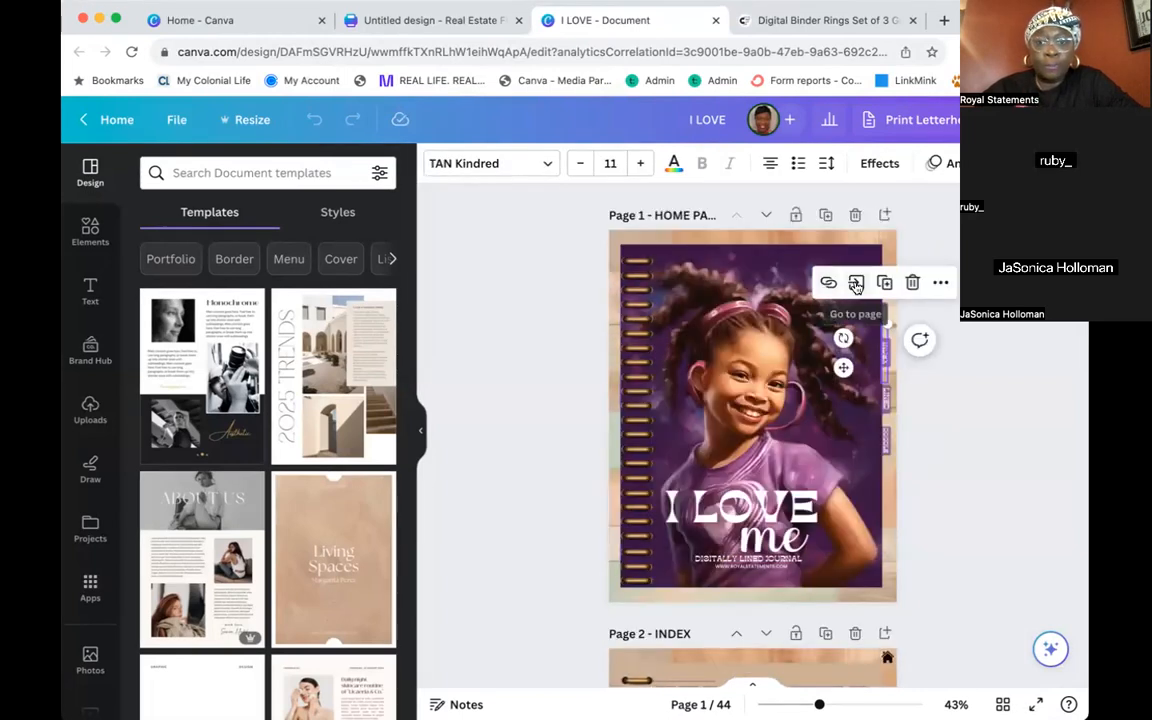
left_click(856, 284)
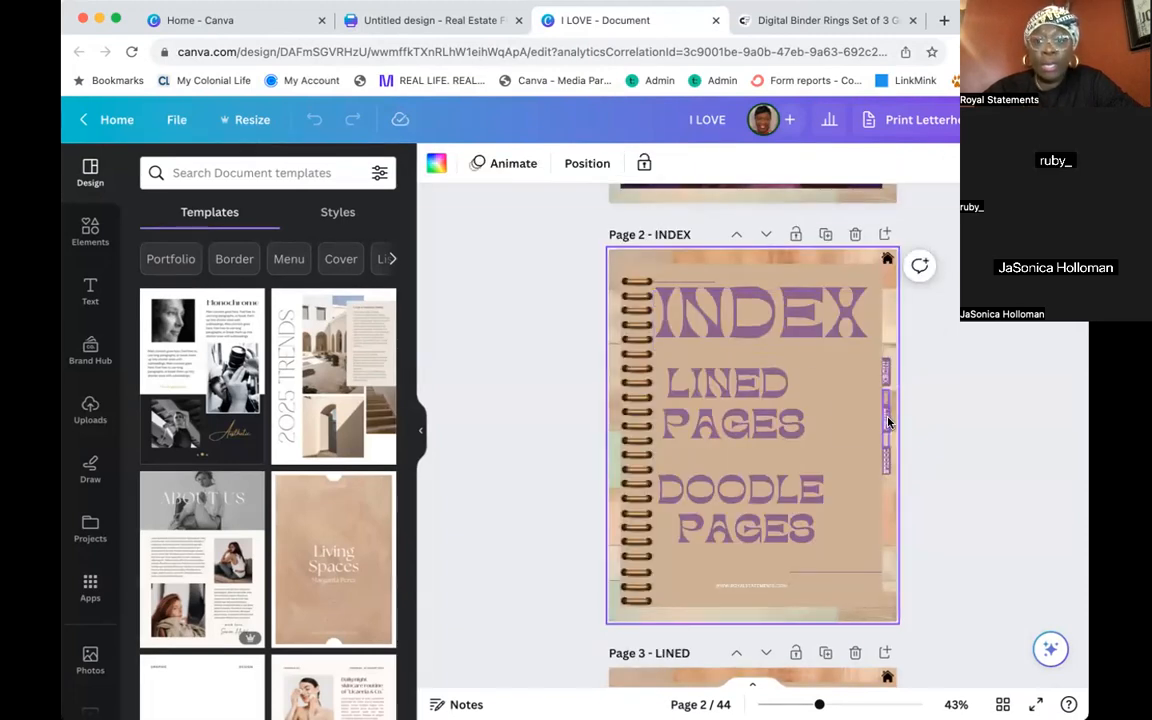
left_click(888, 422)
left_click(853, 350)
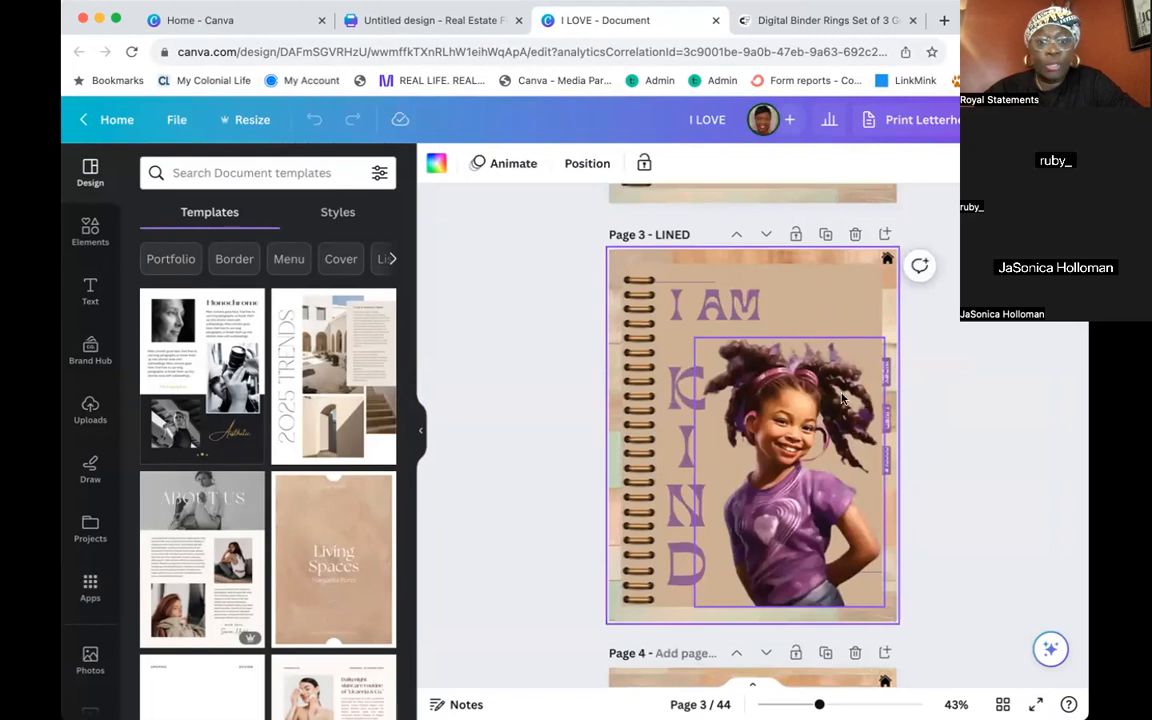
Review the lined journal page, follow the doodle side tab's link to the DOODLE page, and view the blank doodle page below it
scroll(810, 473, "down", 4)
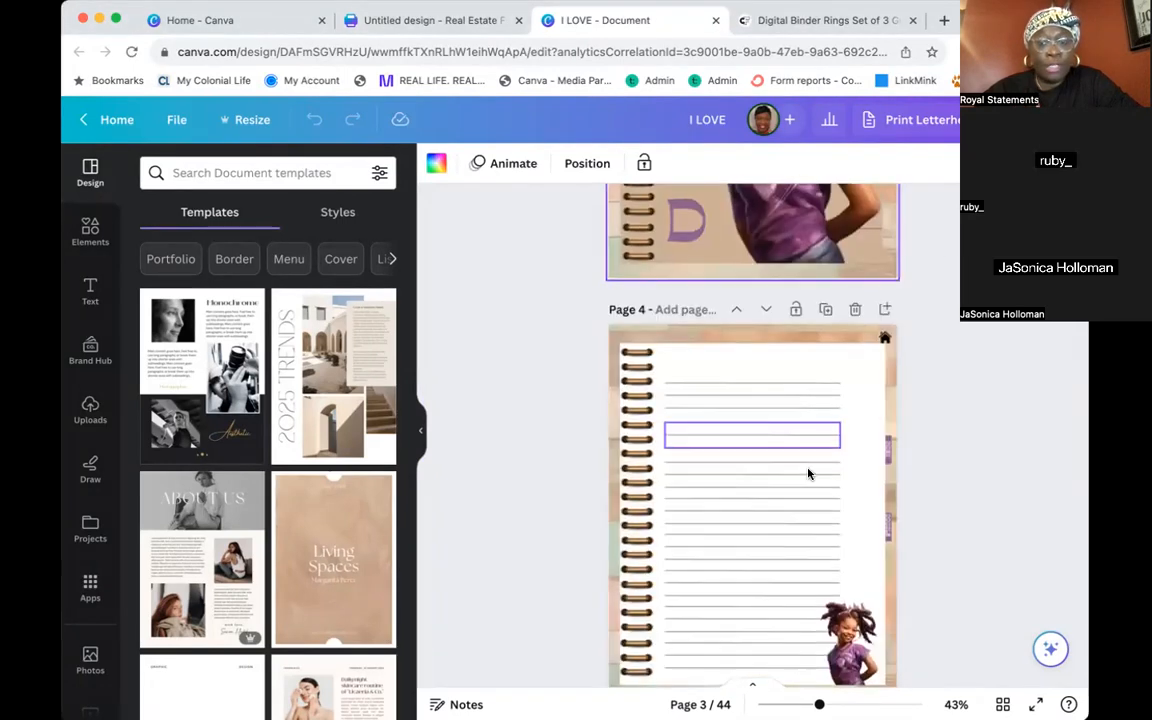
scroll(890, 310, "up", 2)
left_click(890, 310)
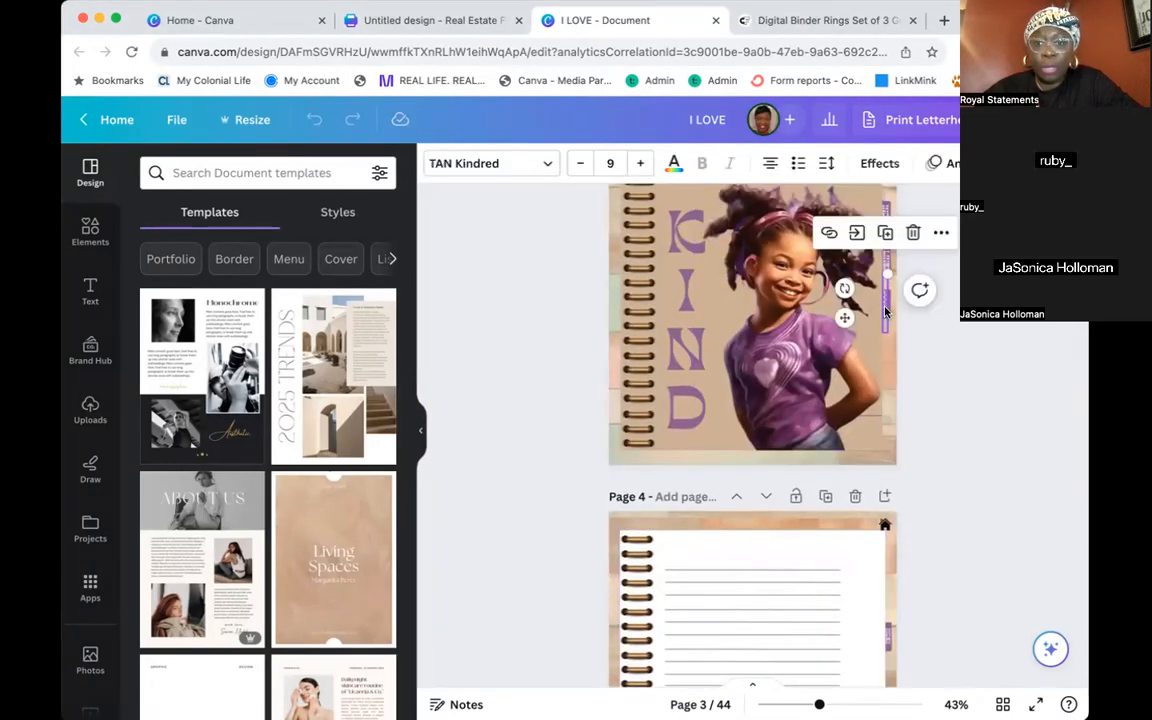
left_click(857, 233)
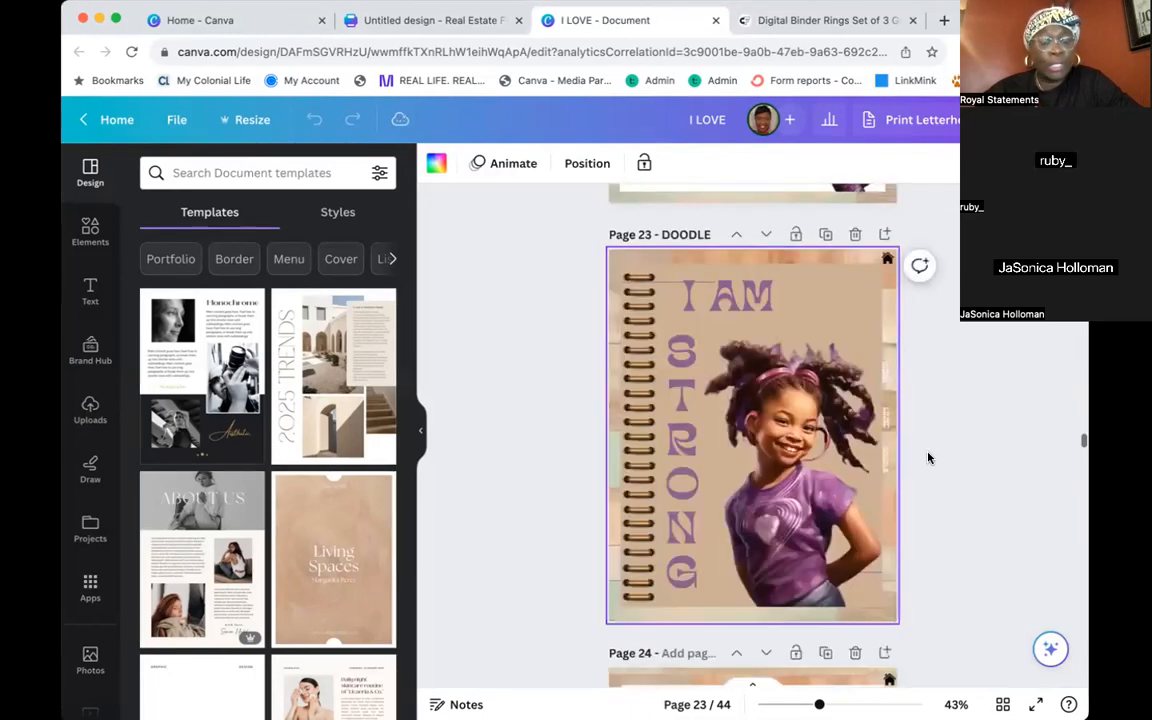
scroll(928, 458, "down", 4)
scroll(928, 458, "up", 1)
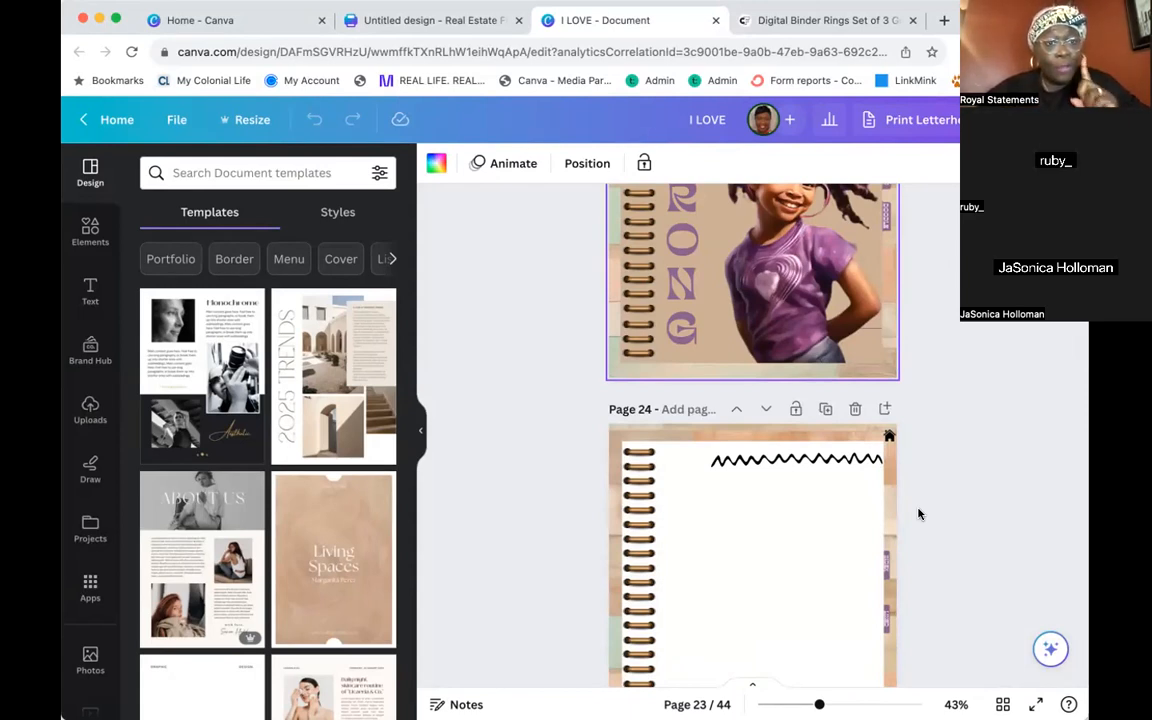
Switch to the Creative Fabrica page for Digital Binder Rings Set of 3 Gold and review the product preview and description
left_click(768, 28)
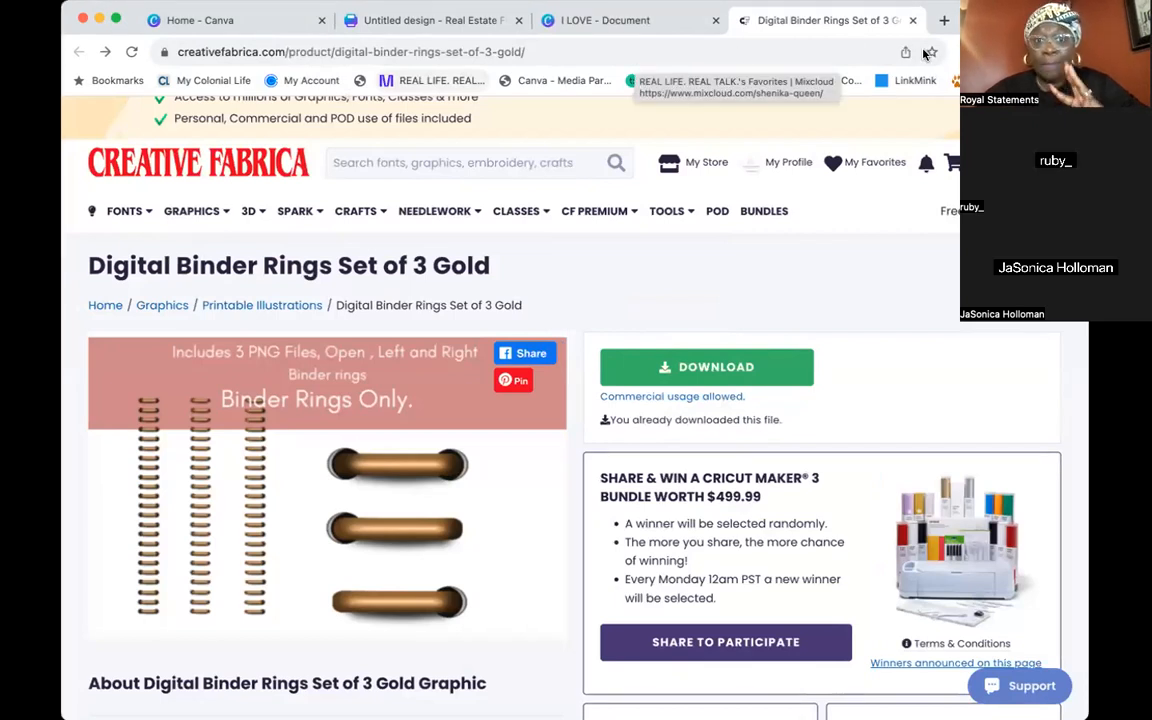
scroll(494, 450, "down", 5)
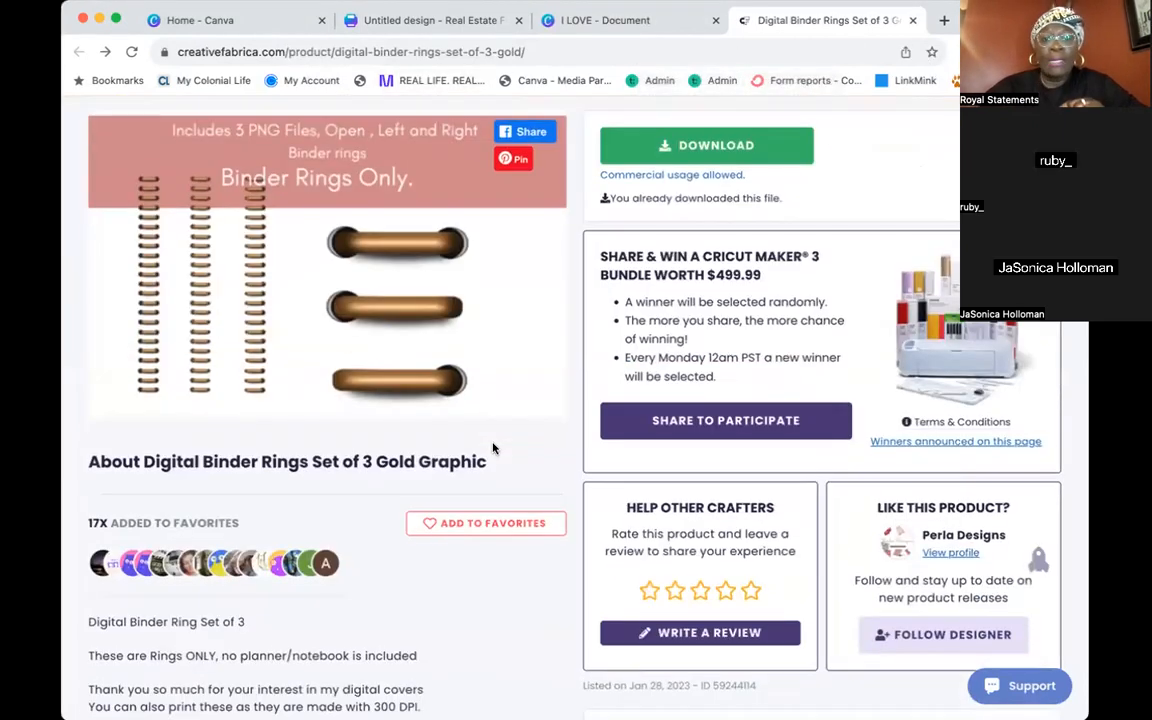
scroll(493, 449, "down", 5)
scroll(493, 449, "up", 5)
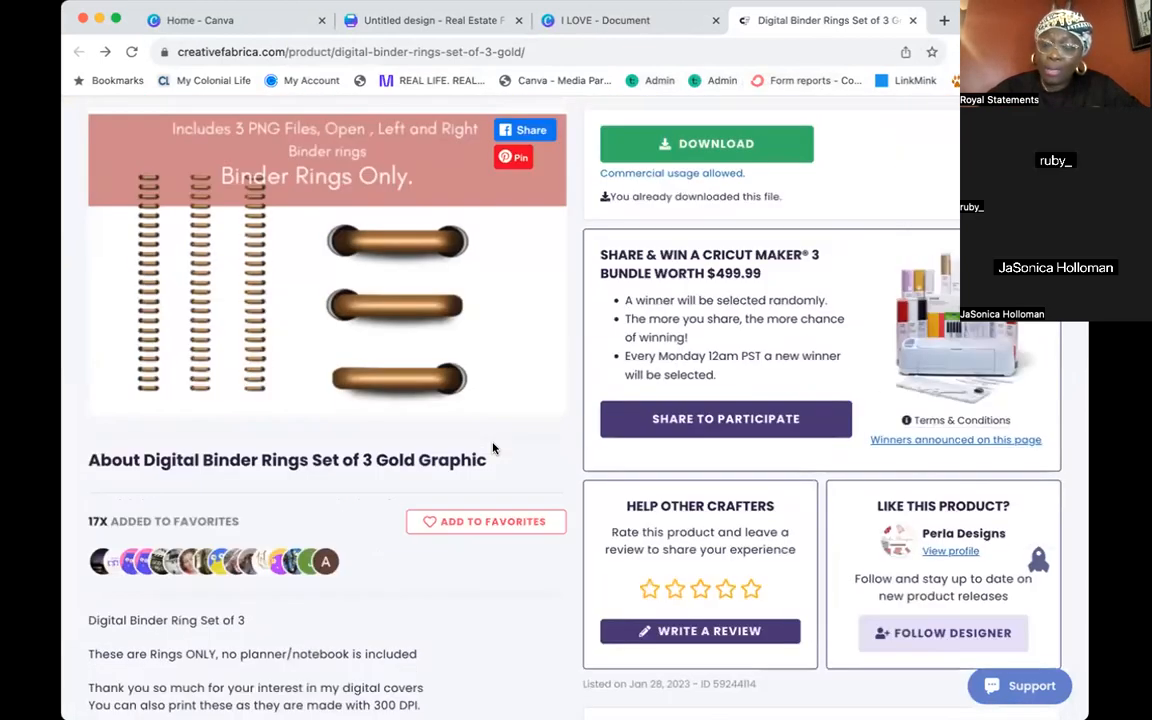
scroll(493, 448, "up", 2)
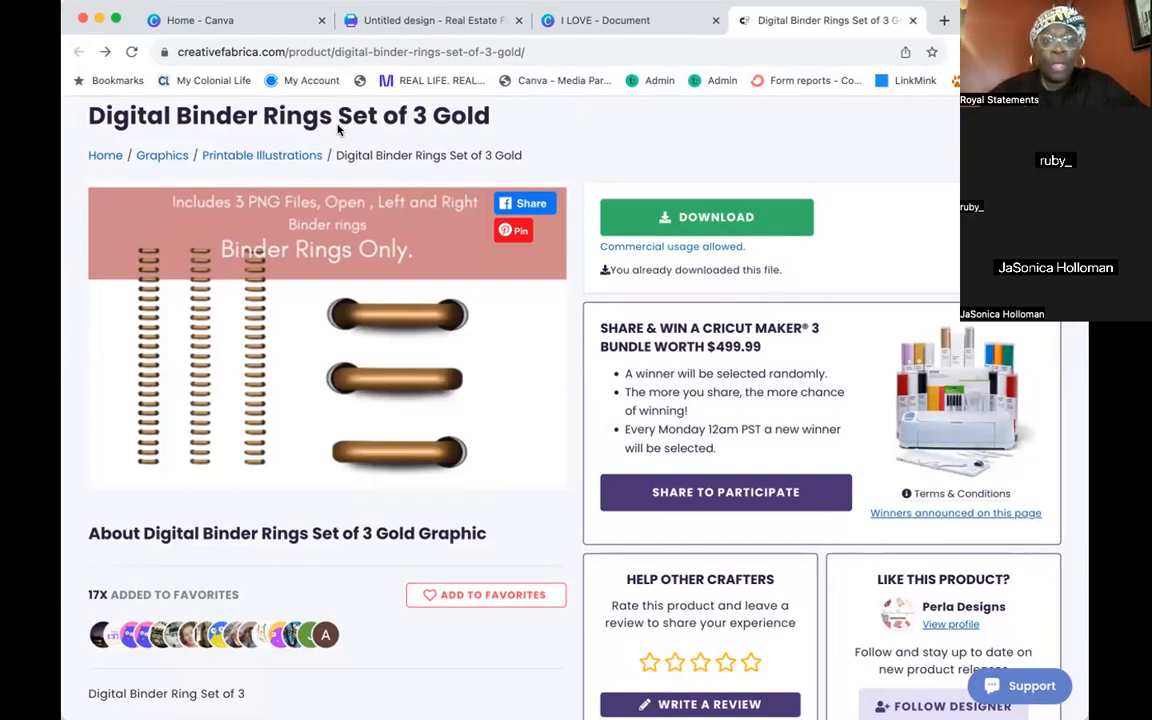
Search Creative Fabrica for "digital binder rings"
scroll(582, 188, "up", 3)
scroll(530, 273, "up", 2)
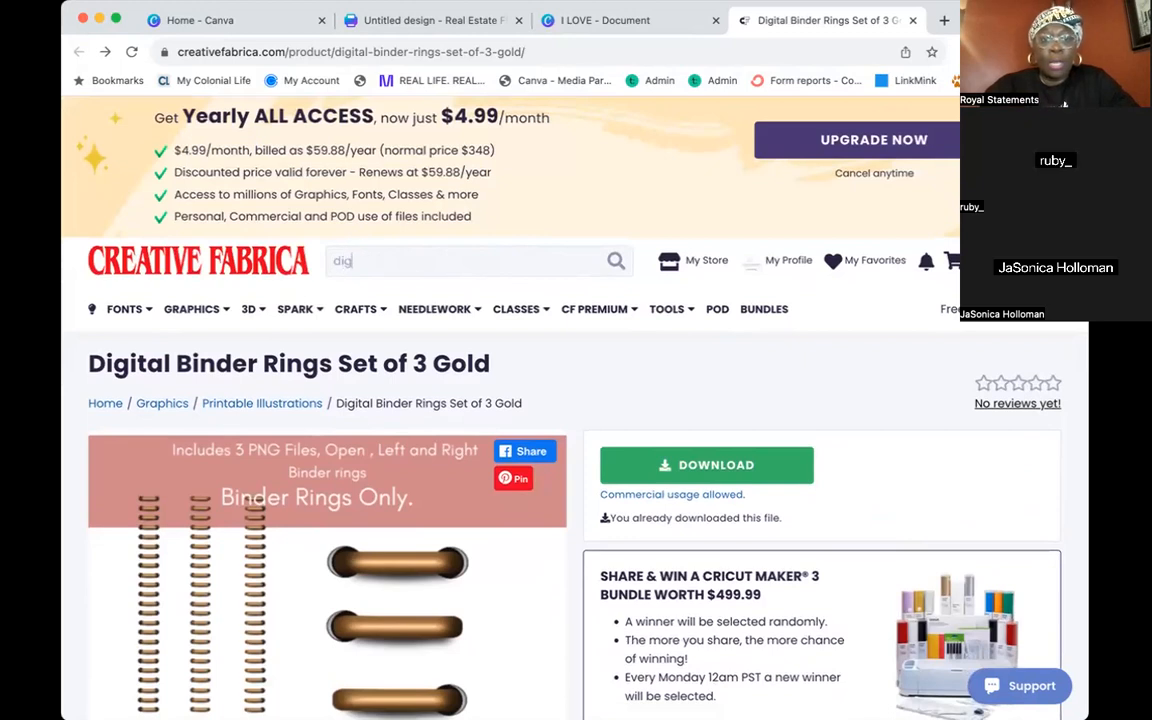
type("i")
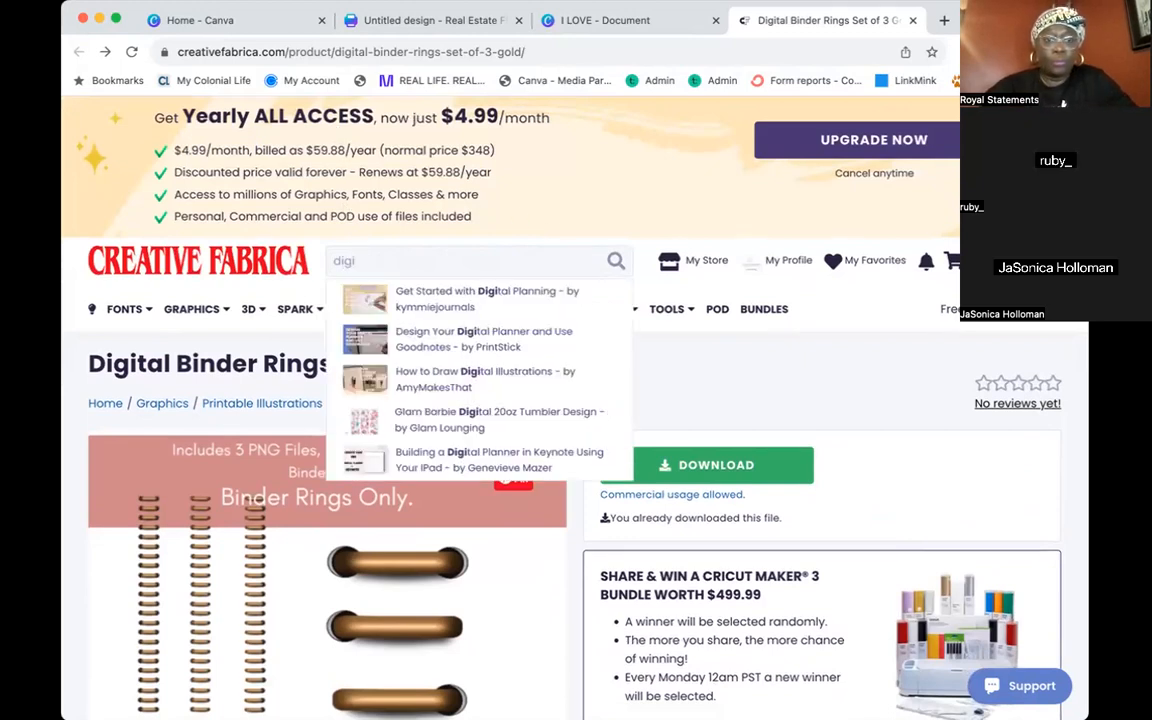
type("tal binder rings")
key("Return")
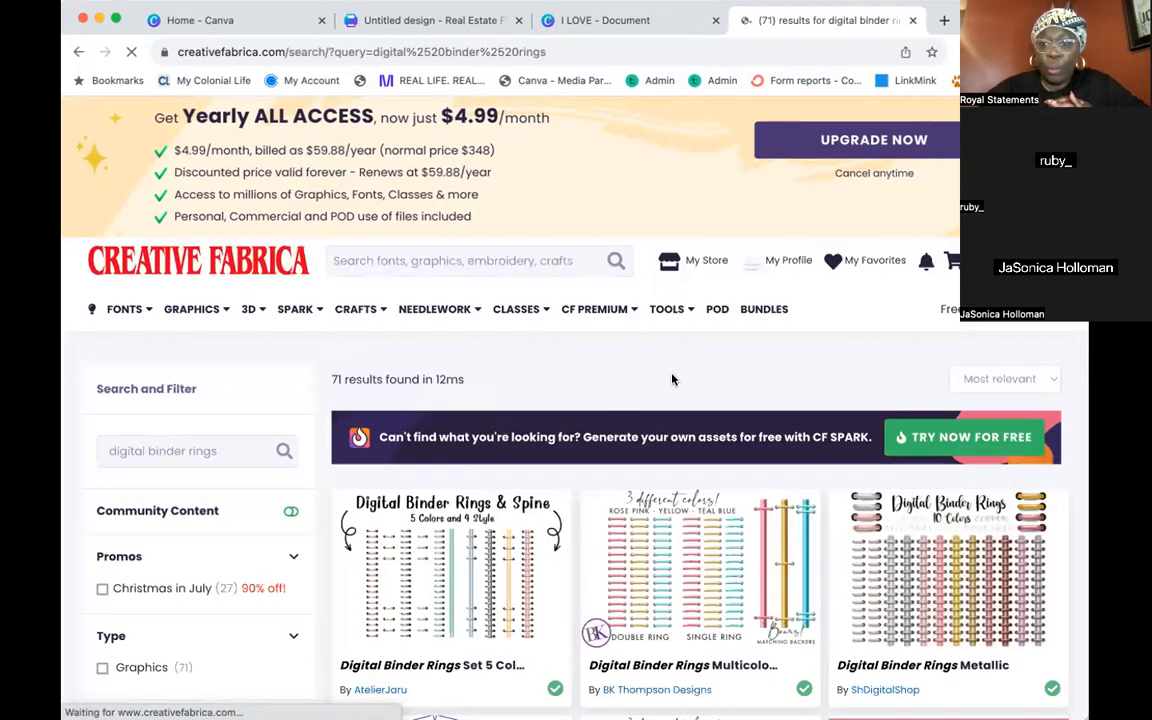
Browse the digital binder rings search results to compare the available ring styles, colors and materials
scroll(674, 380, "down", 1)
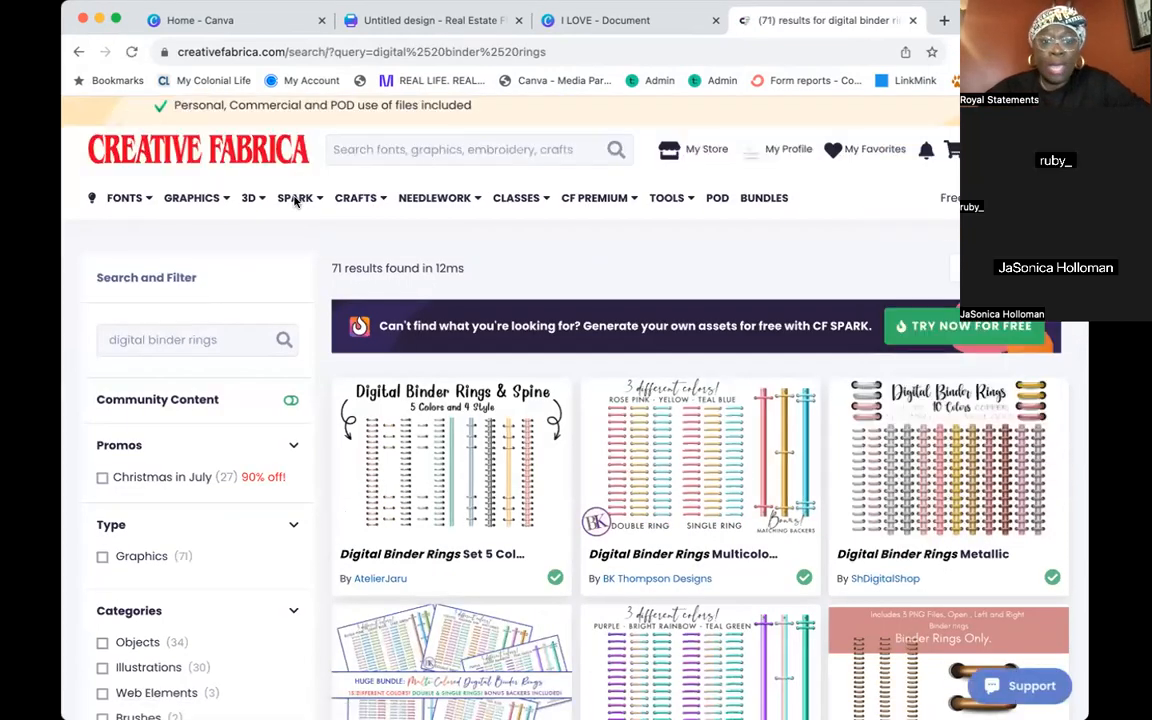
scroll(812, 228, "down", 2)
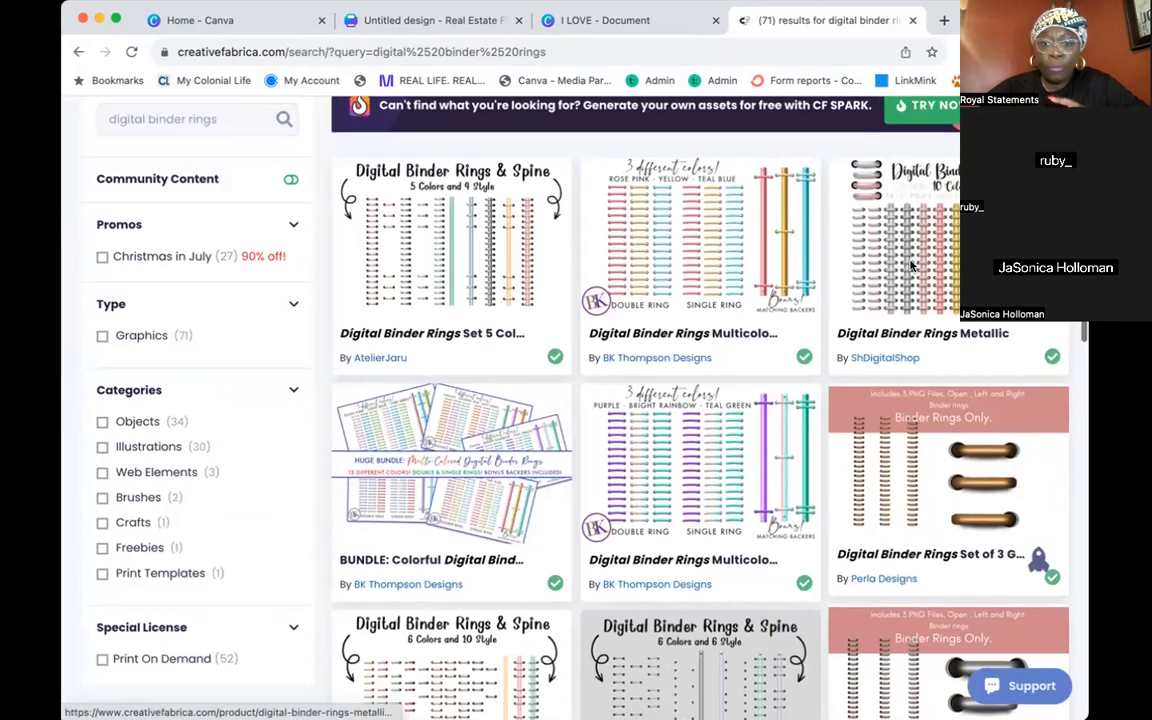
scroll(900, 255, "down", 2)
scroll(910, 265, "down", 1)
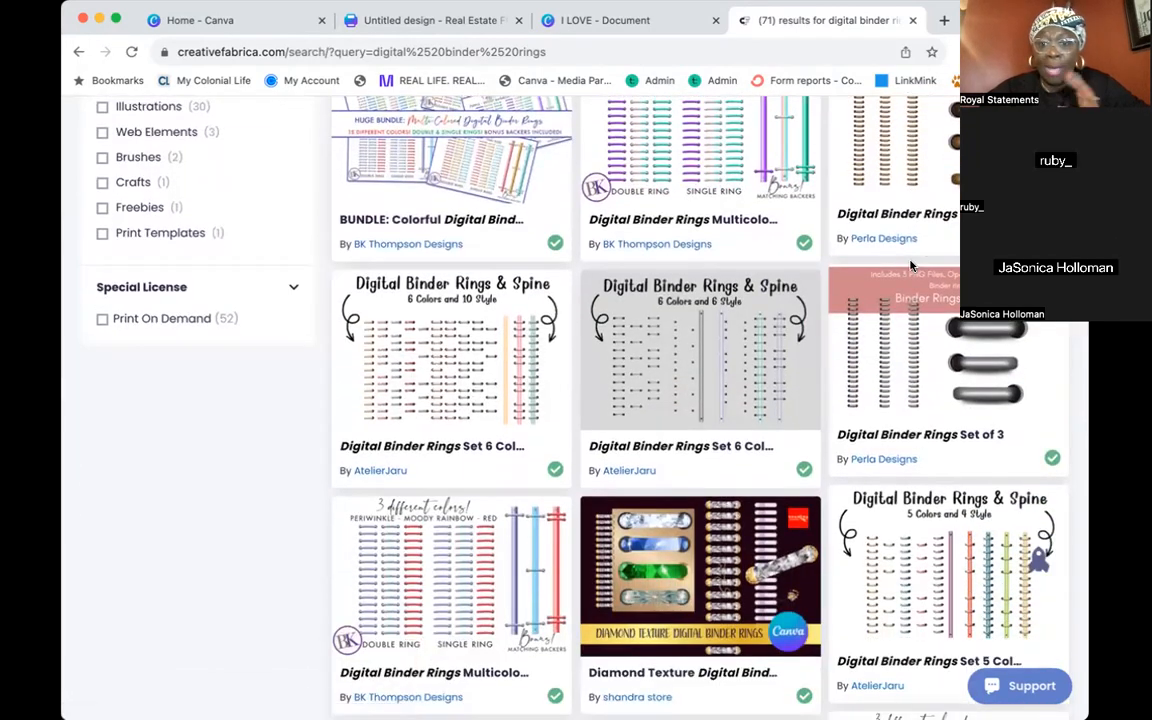
scroll(910, 265, "down", 4)
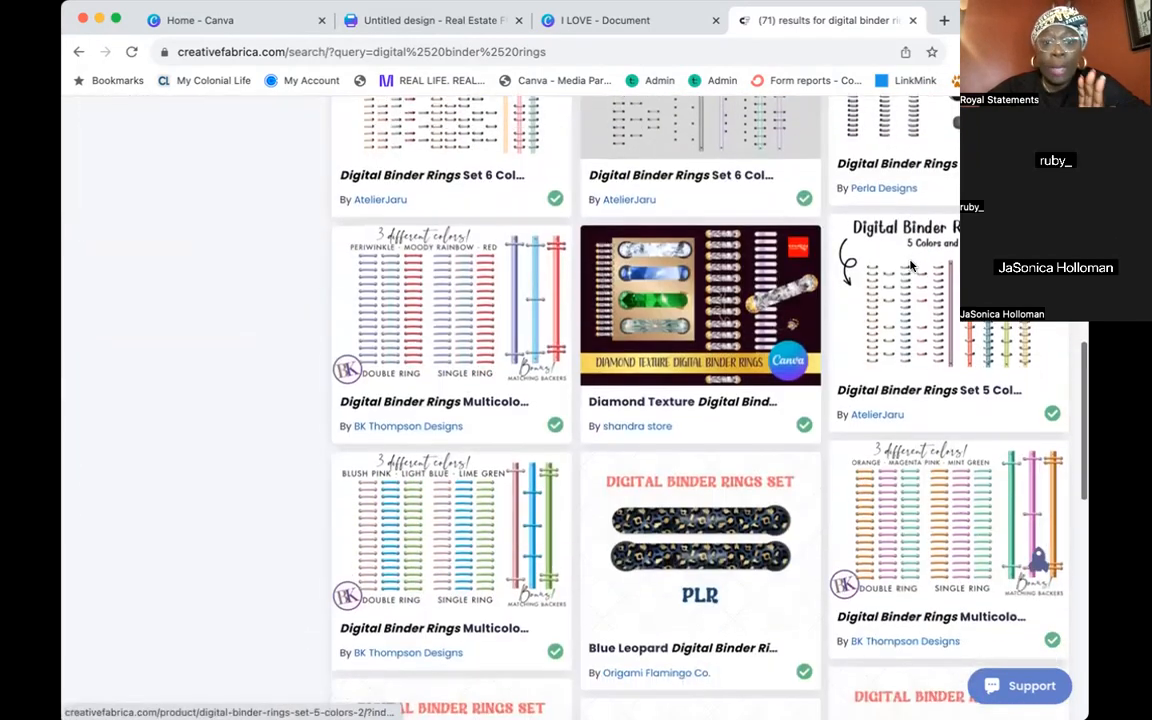
scroll(910, 265, "down", 3)
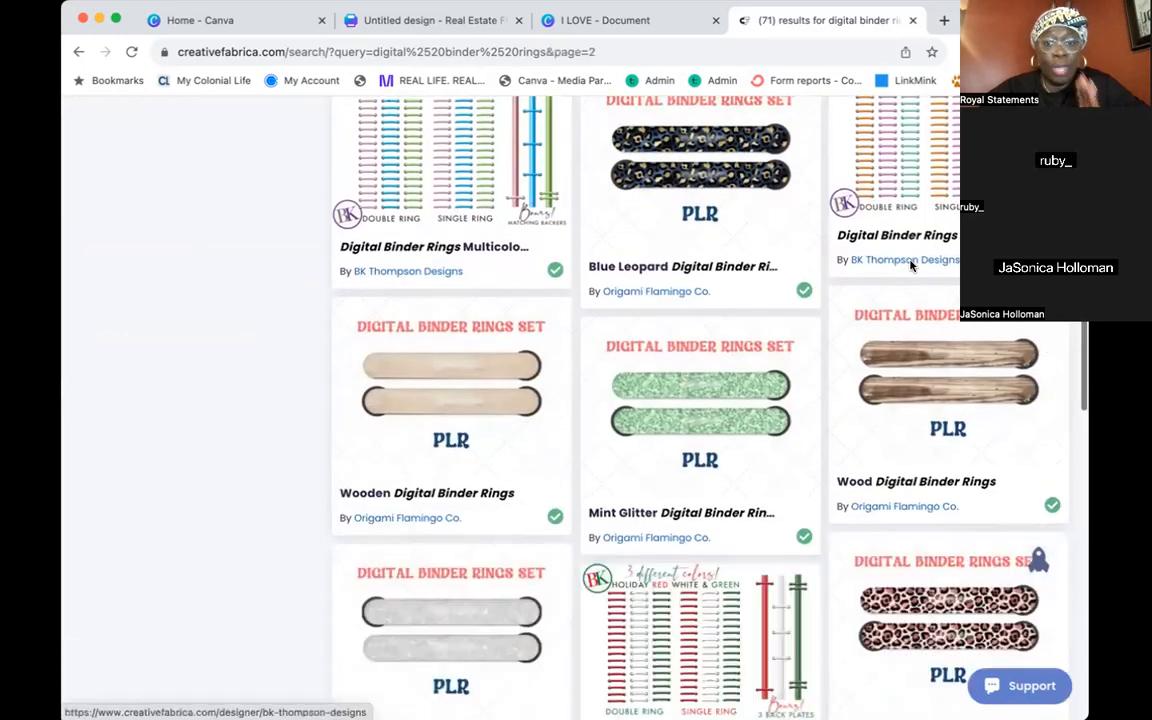
scroll(910, 265, "down", 2)
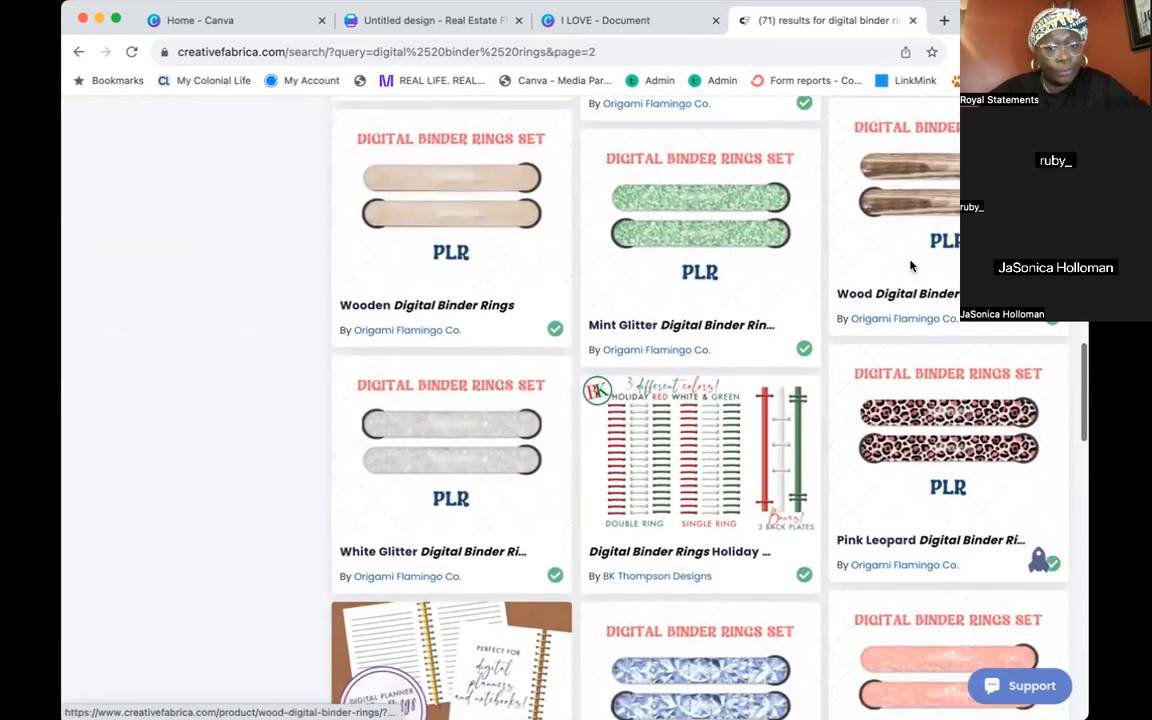
scroll(910, 265, "down", 4)
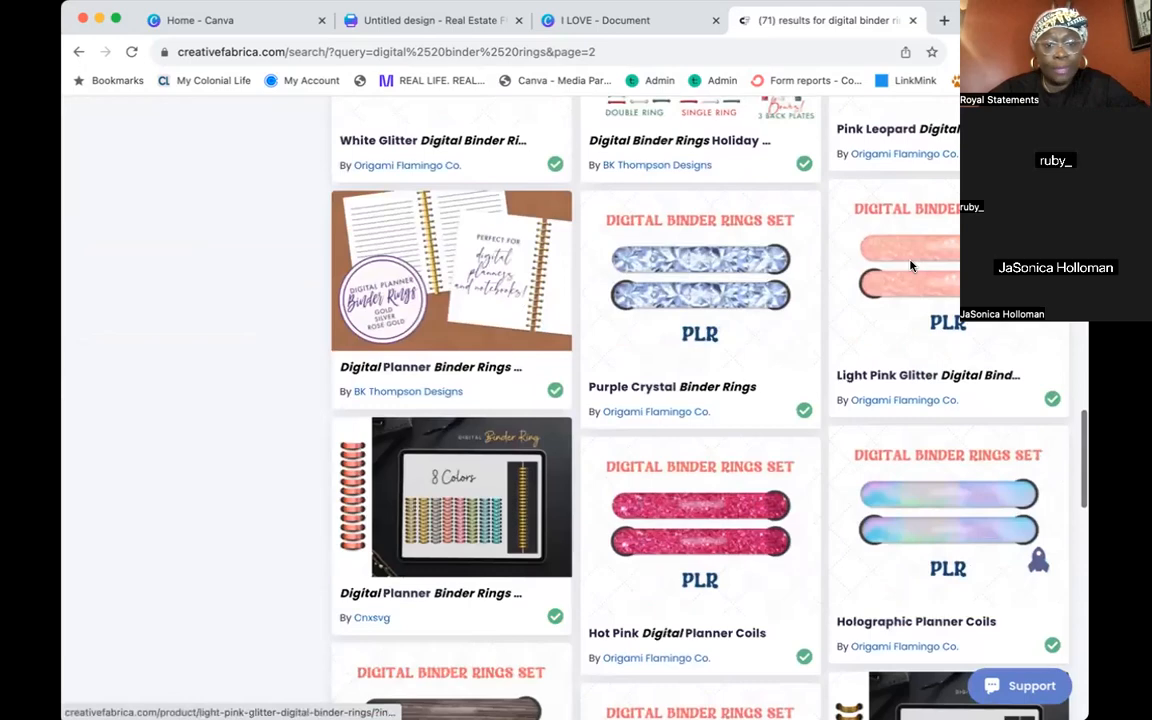
scroll(910, 265, "down", 3)
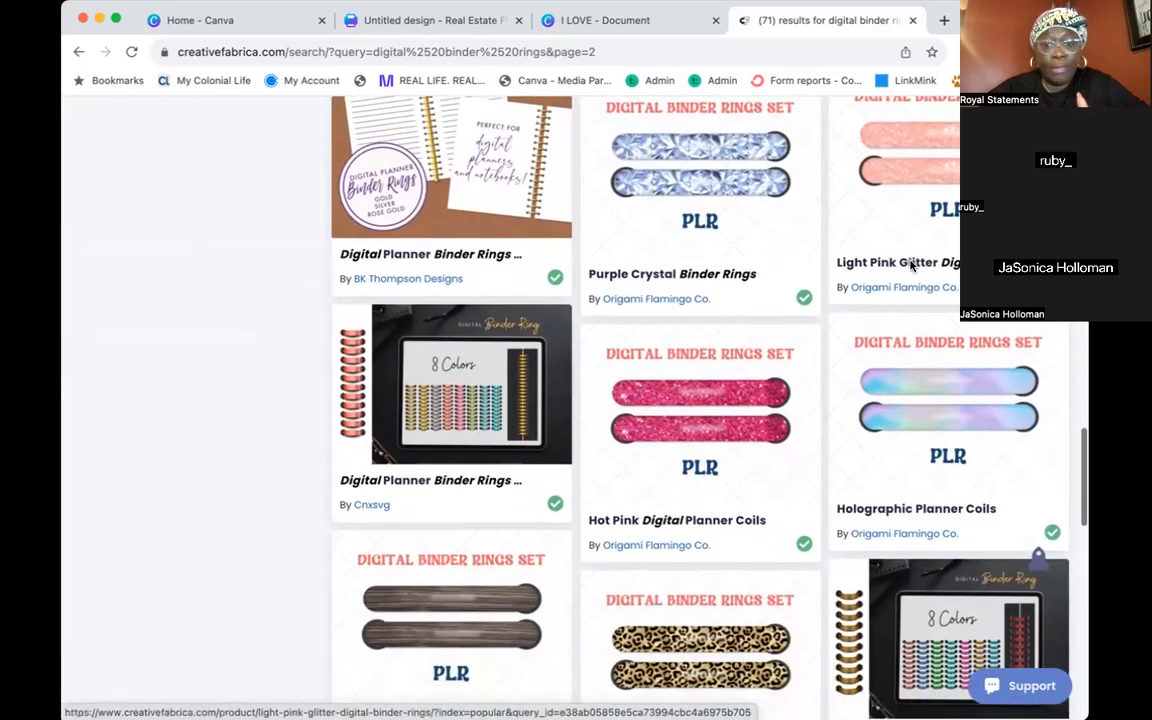
scroll(910, 265, "down", 3)
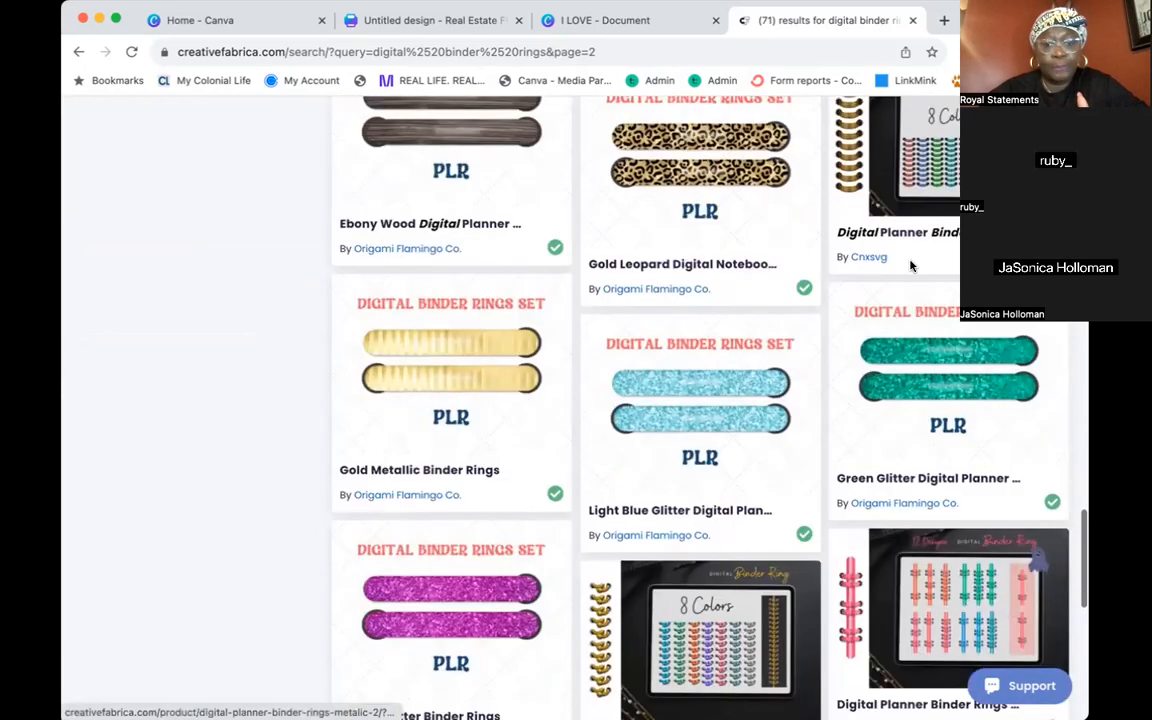
scroll(910, 265, "down", 4)
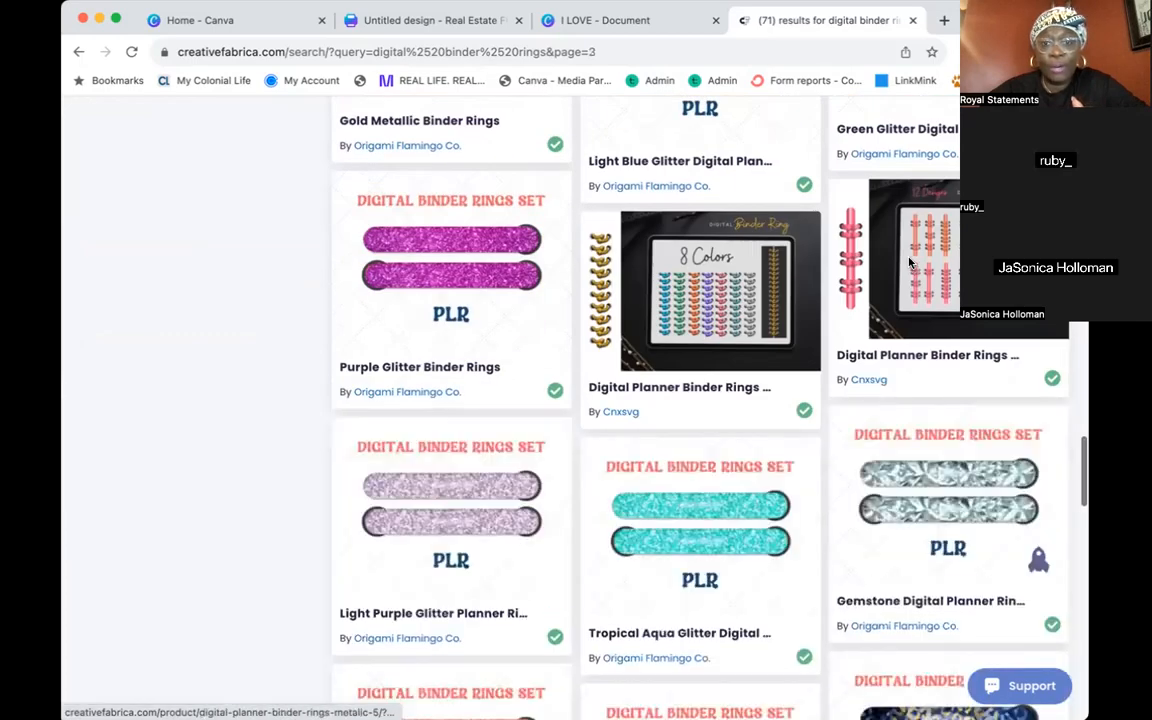
scroll(826, 524, "down", 6)
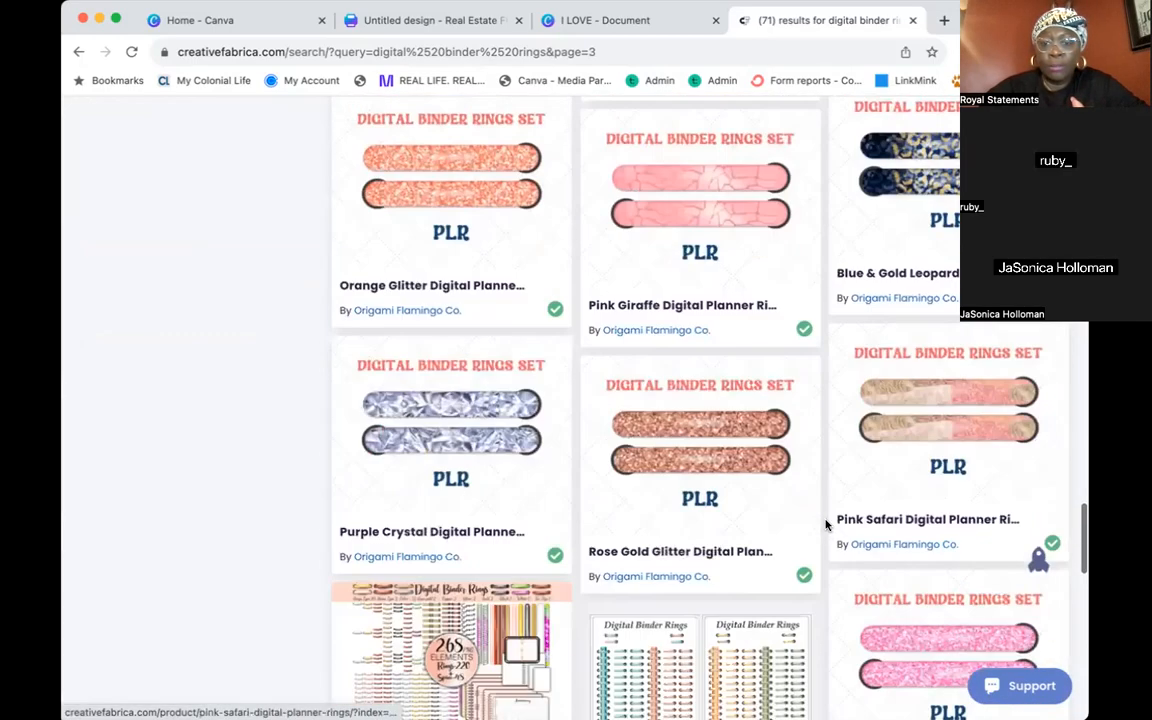
scroll(826, 524, "down", 4)
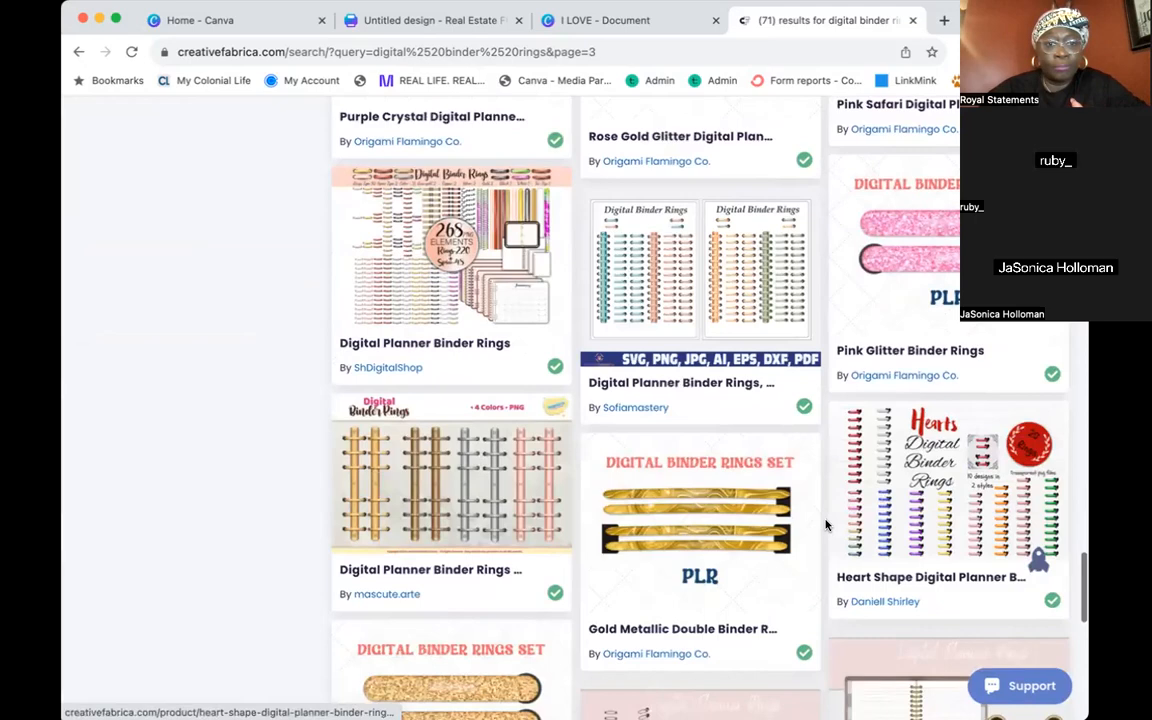
scroll(826, 524, "down", 4)
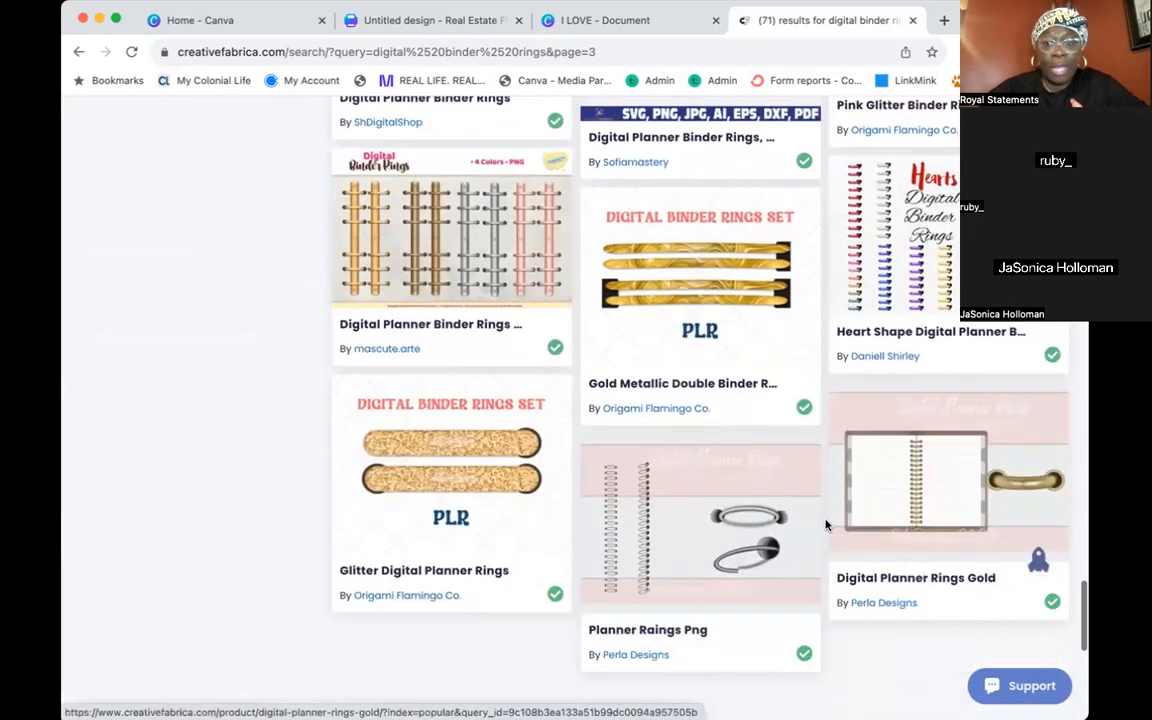
scroll(826, 524, "down", 5)
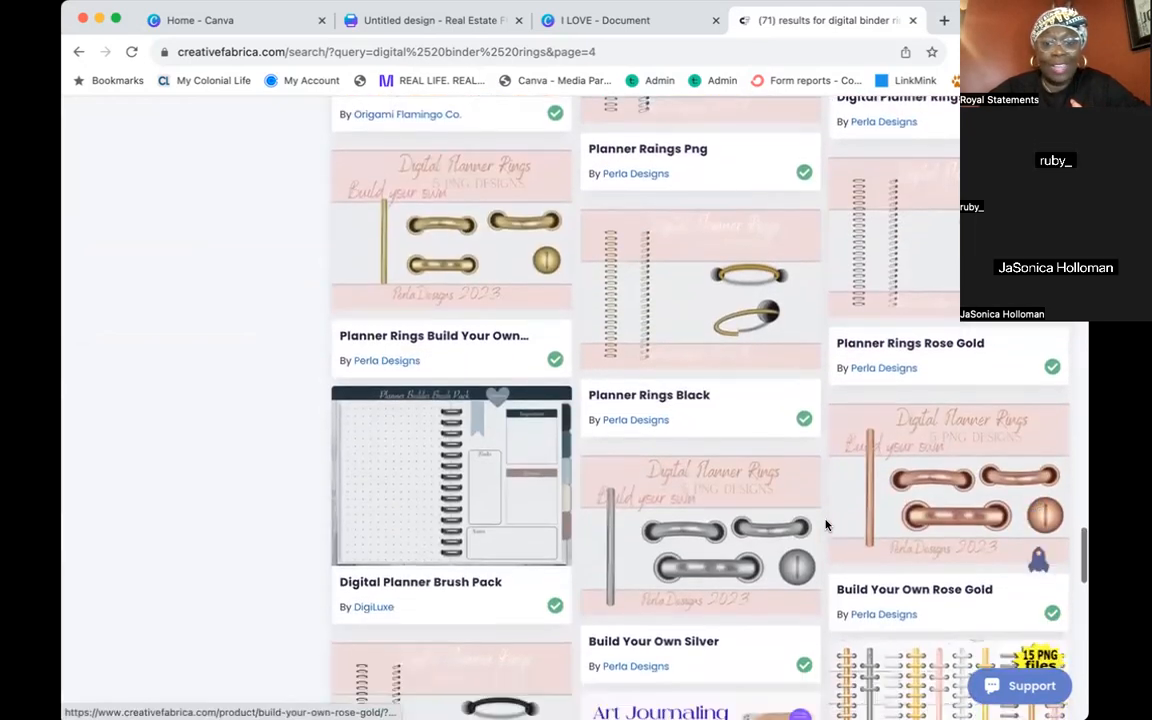
scroll(826, 524, "down", 2)
scroll(836, 545, "down", 1)
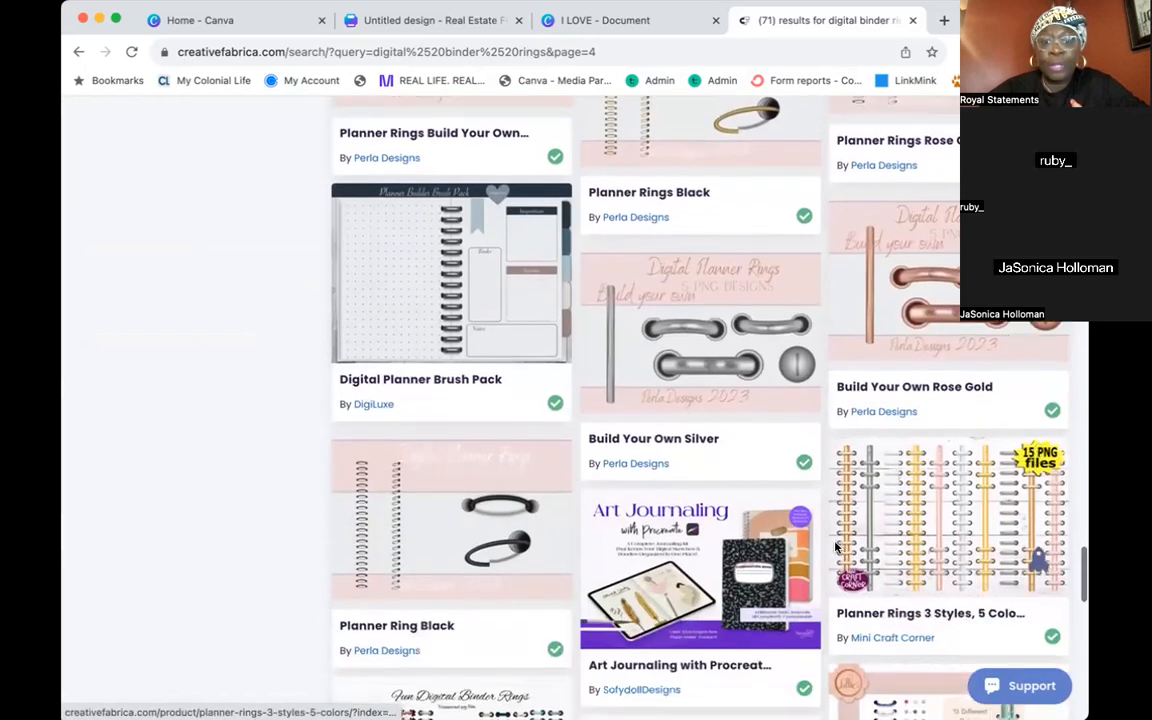
scroll(836, 545, "down", 1)
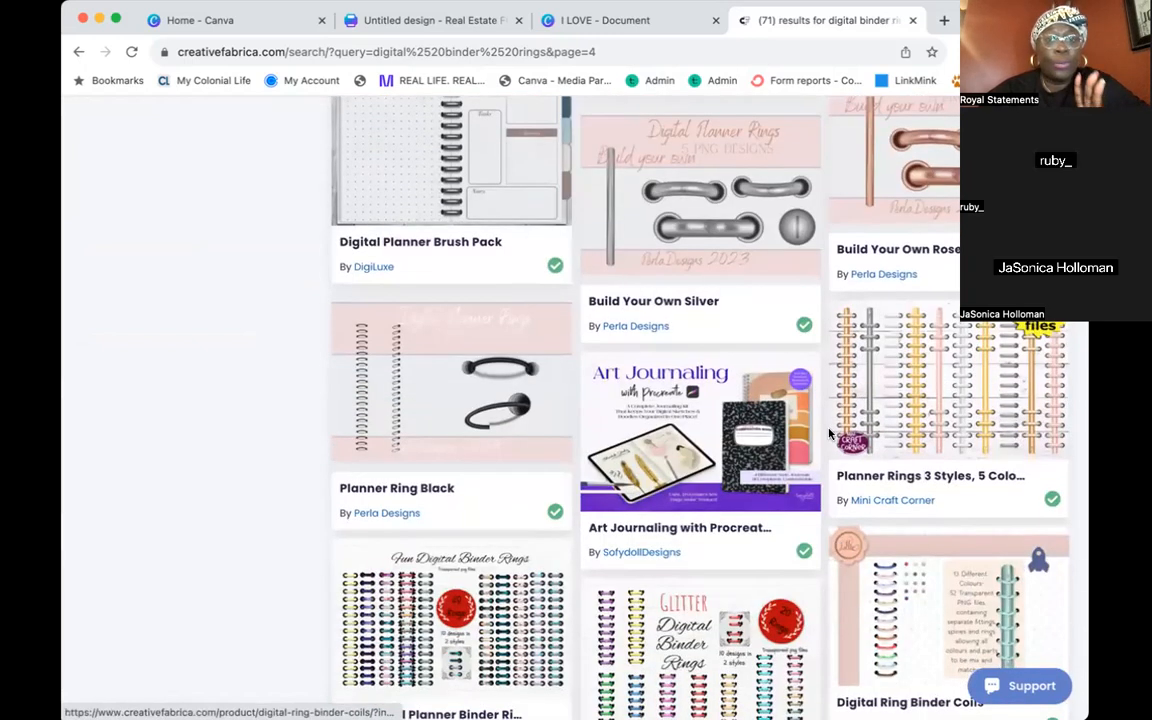
Switch to the untitled Real Estate Flyer design in Canva and open the Hyperlink Class folder from the projects
left_click(478, 27)
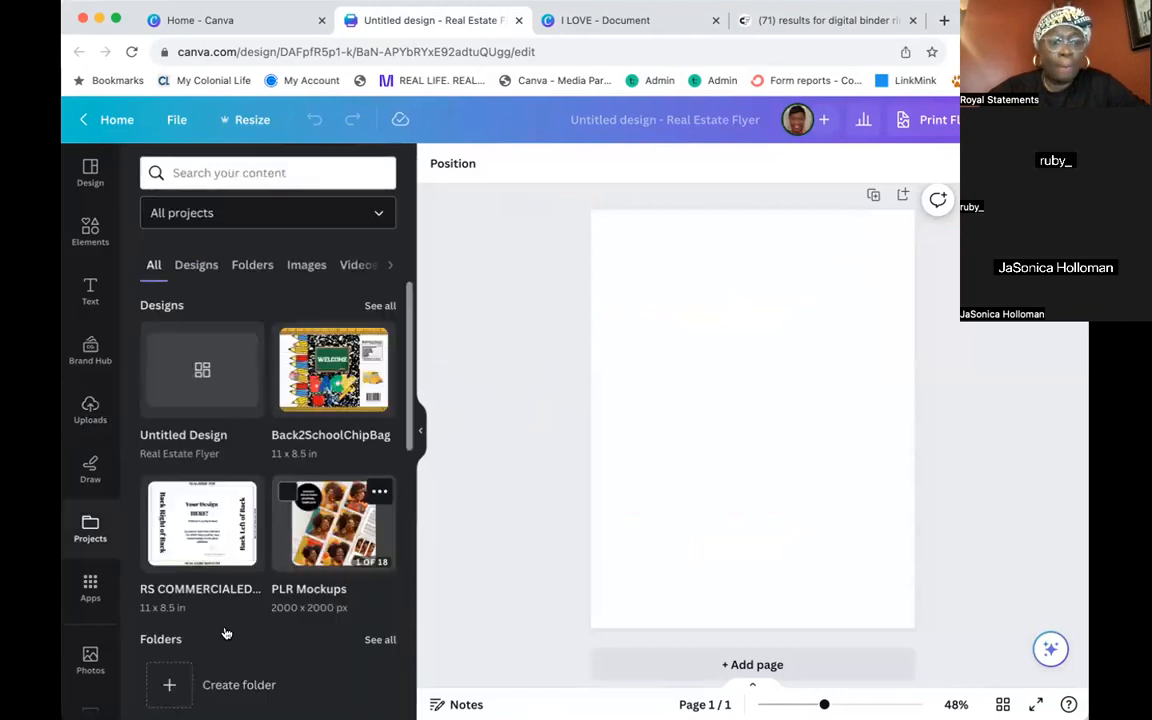
scroll(222, 645, "down", 3)
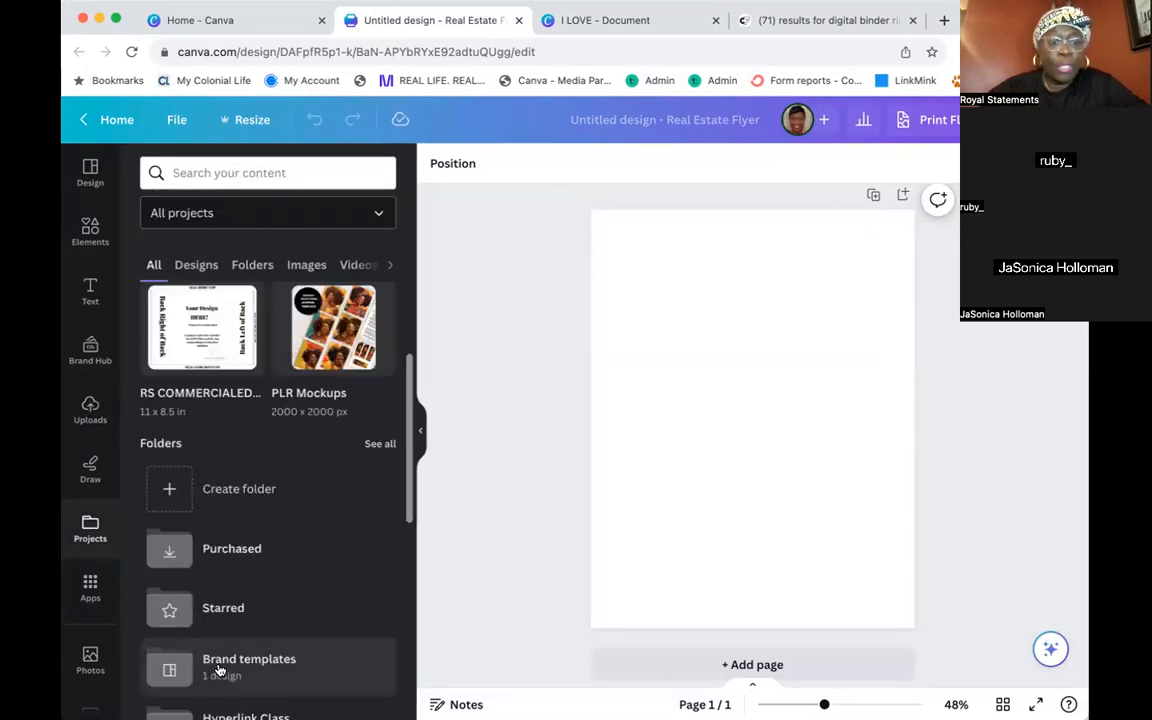
scroll(220, 670, "down", 3)
left_click(204, 632)
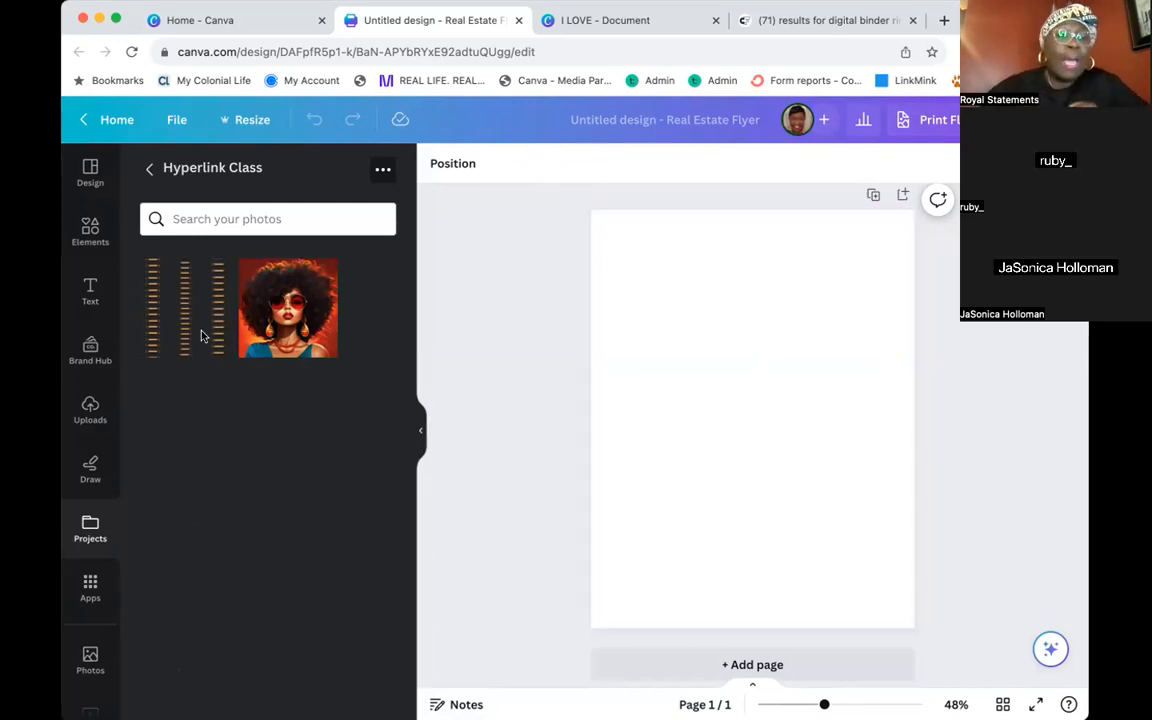
Search the design elements for "wood background"
left_click(81, 245)
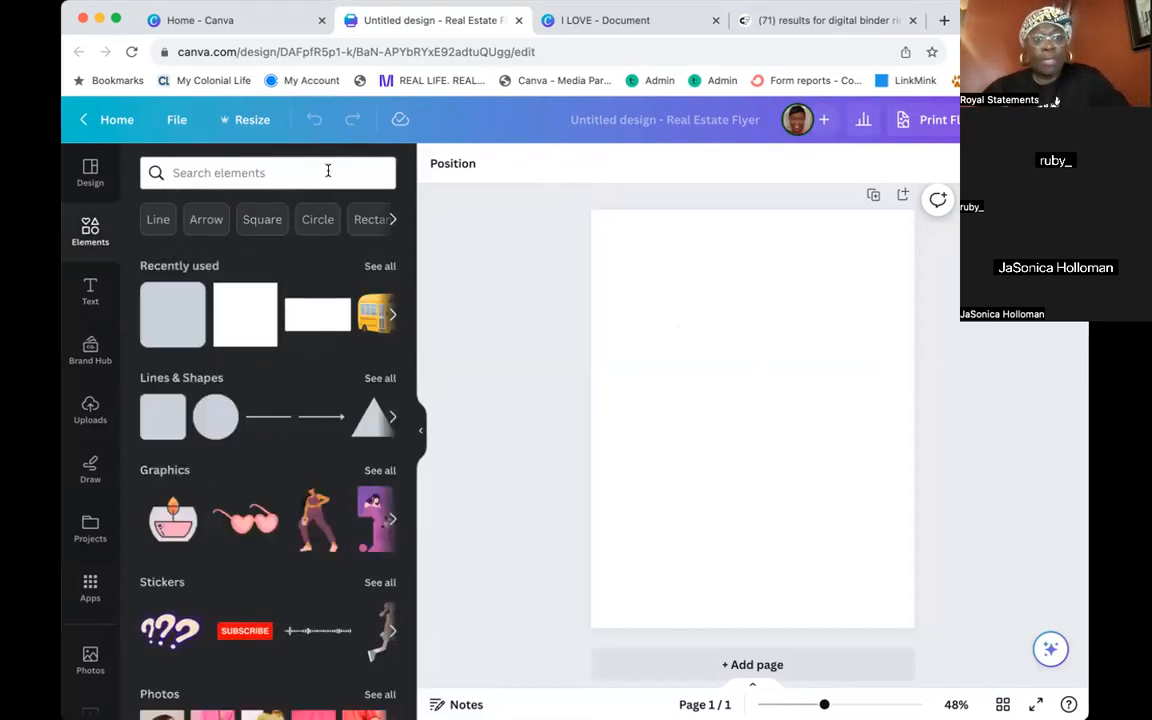
left_click(327, 172)
type("wood ba")
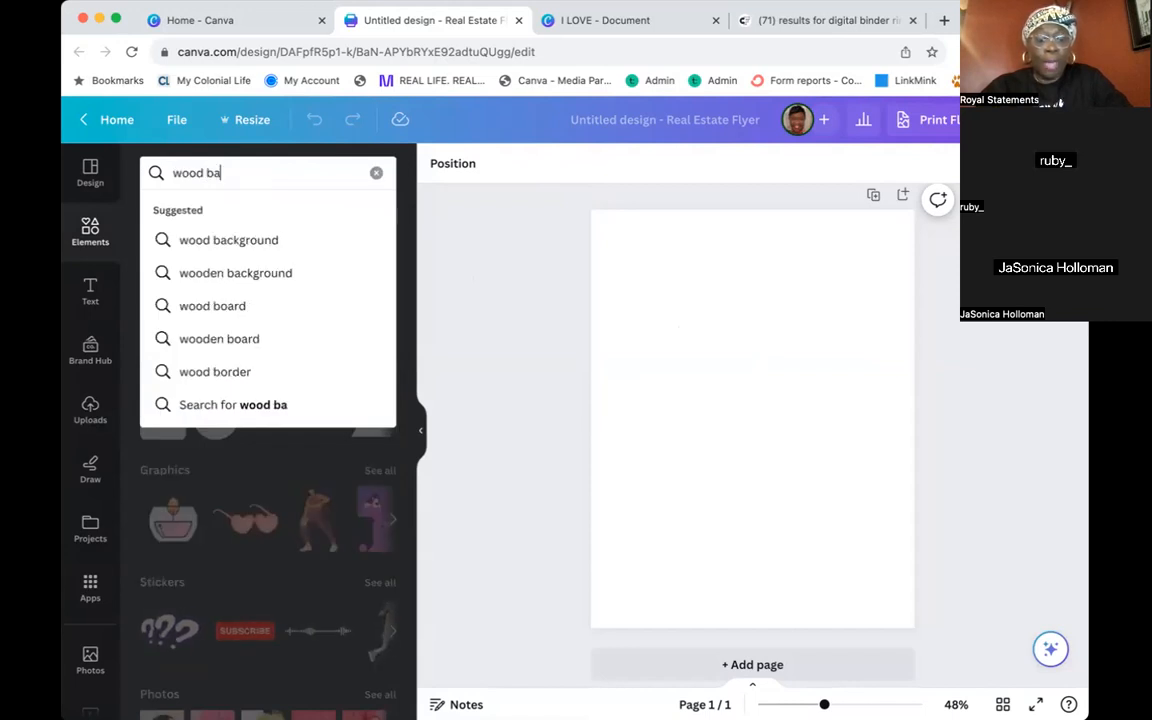
type("ckg5roun")
key("BackSpace")
key("BackSpace")
key("BackSpace")
key("BackSpace")
key("BackSpace")
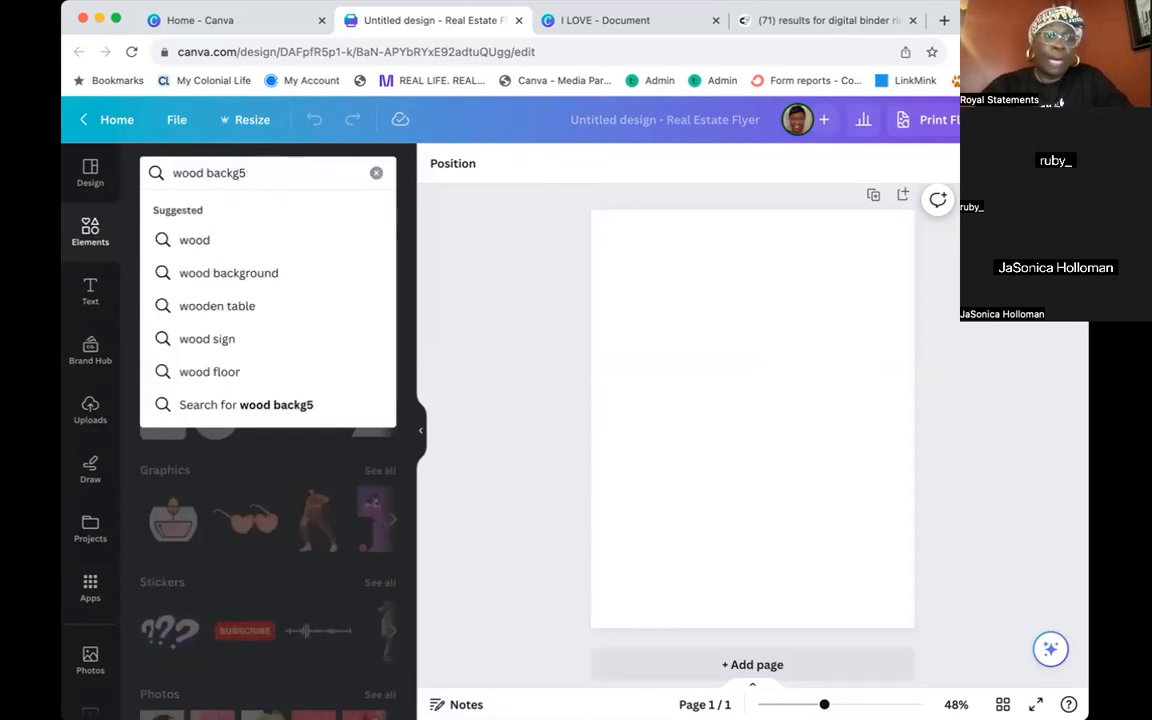
type("round")
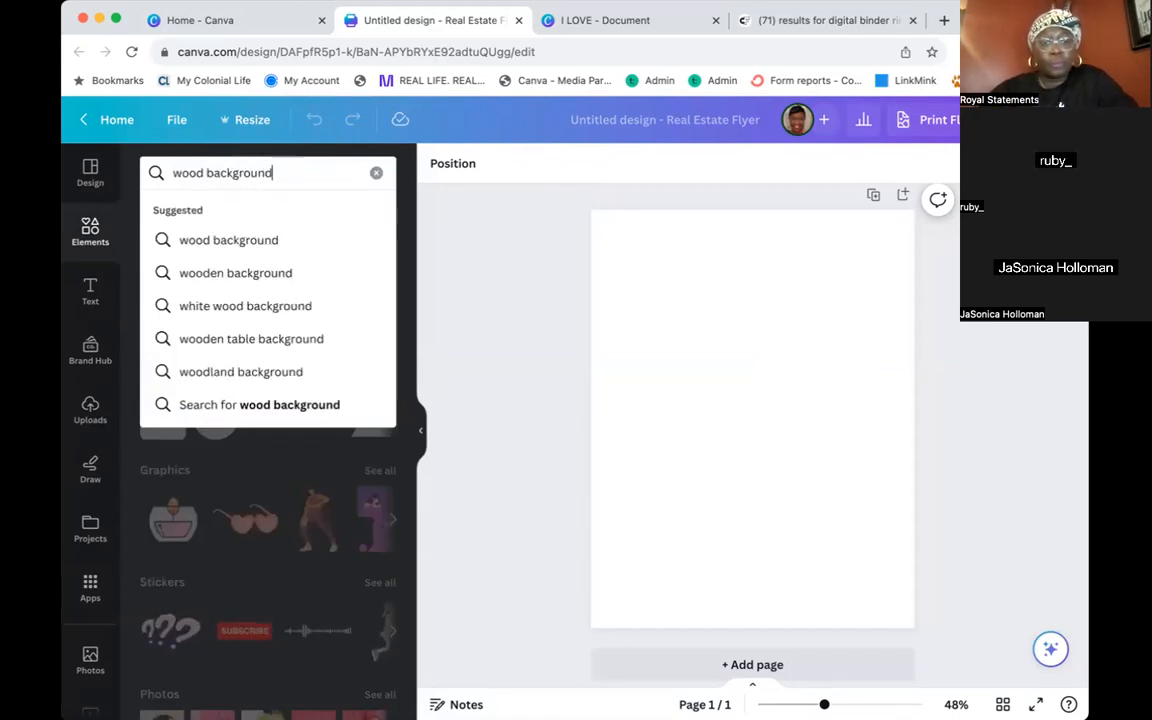
key("Return")
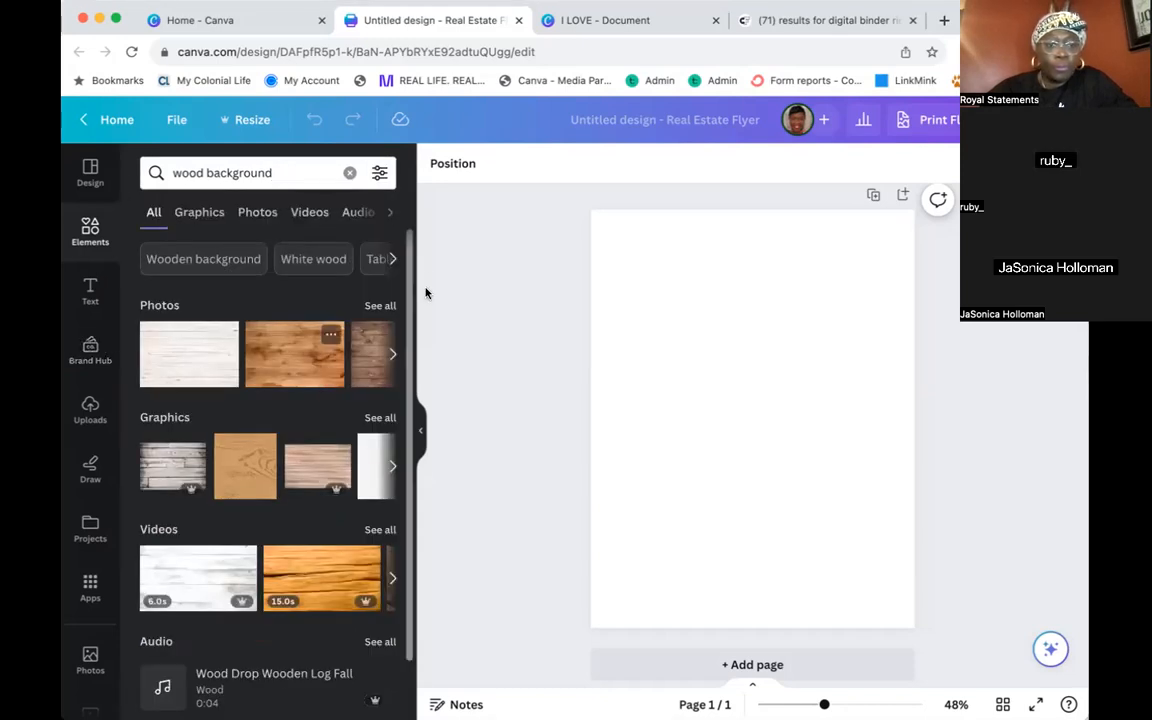
Add the whitewashed wood plank photo and enlarge it until it covers the whole page
left_click(389, 354)
left_click(389, 354)
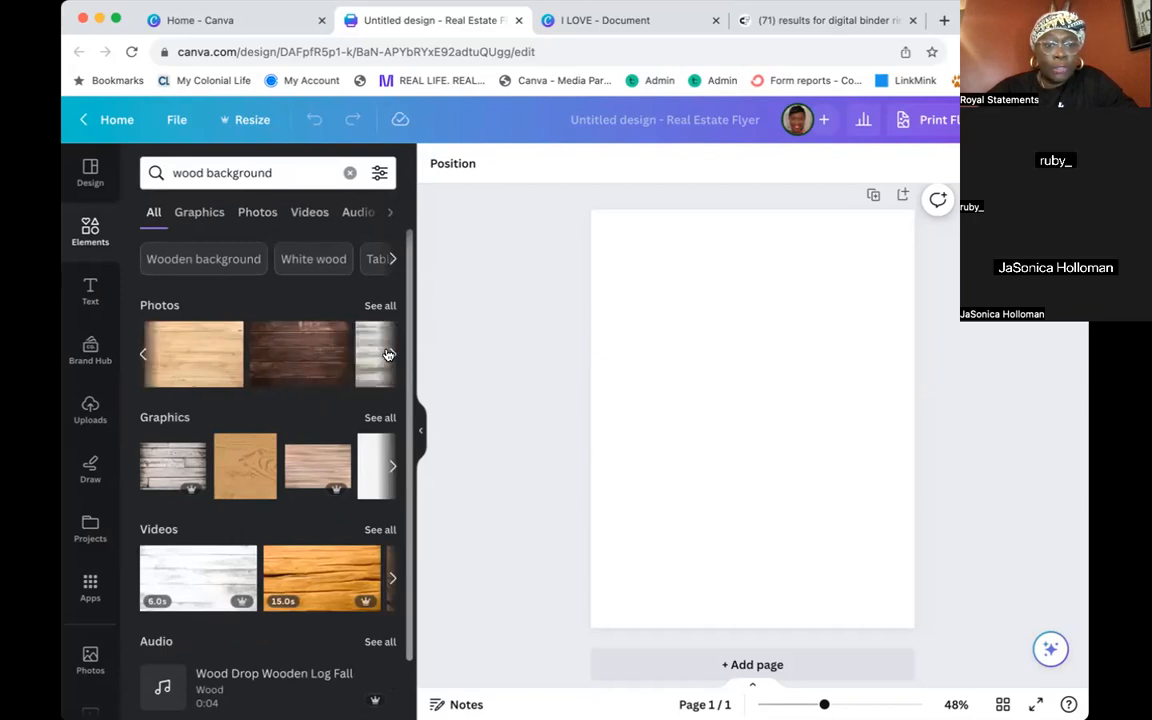
left_click(298, 355)
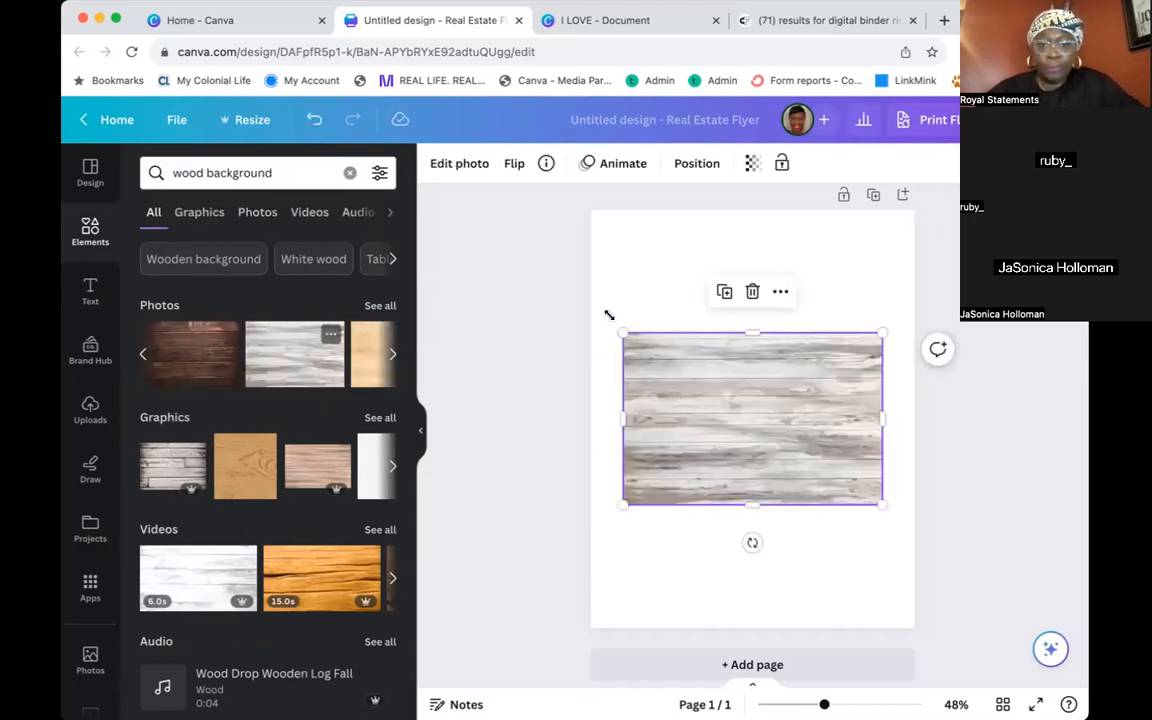
left_click_drag(623, 332, 471, 173)
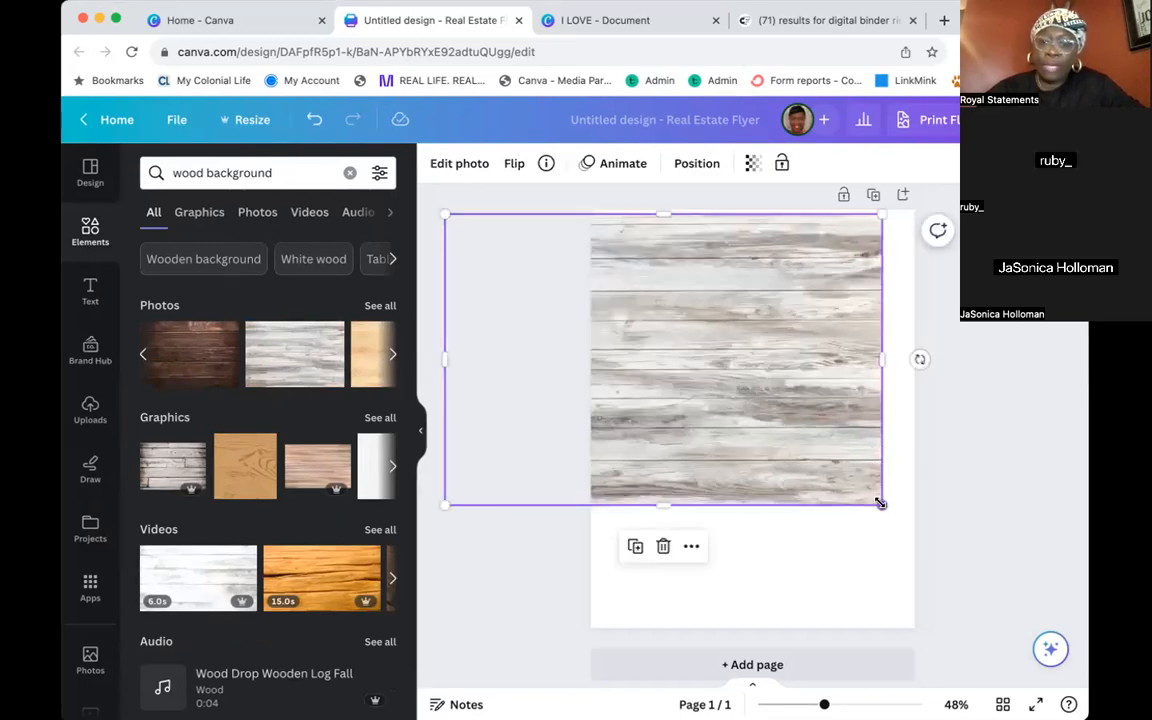
left_click_drag(991, 651, 1085, 640)
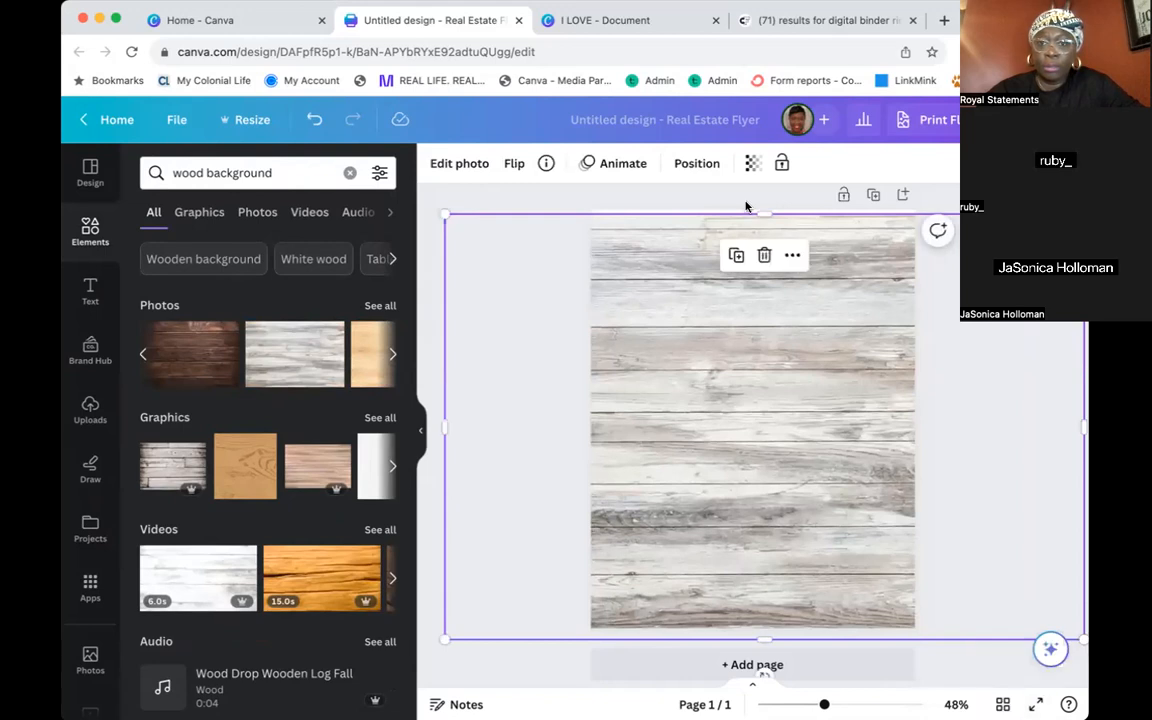
left_click_drag(766, 206, 765, 184)
left_click(980, 196)
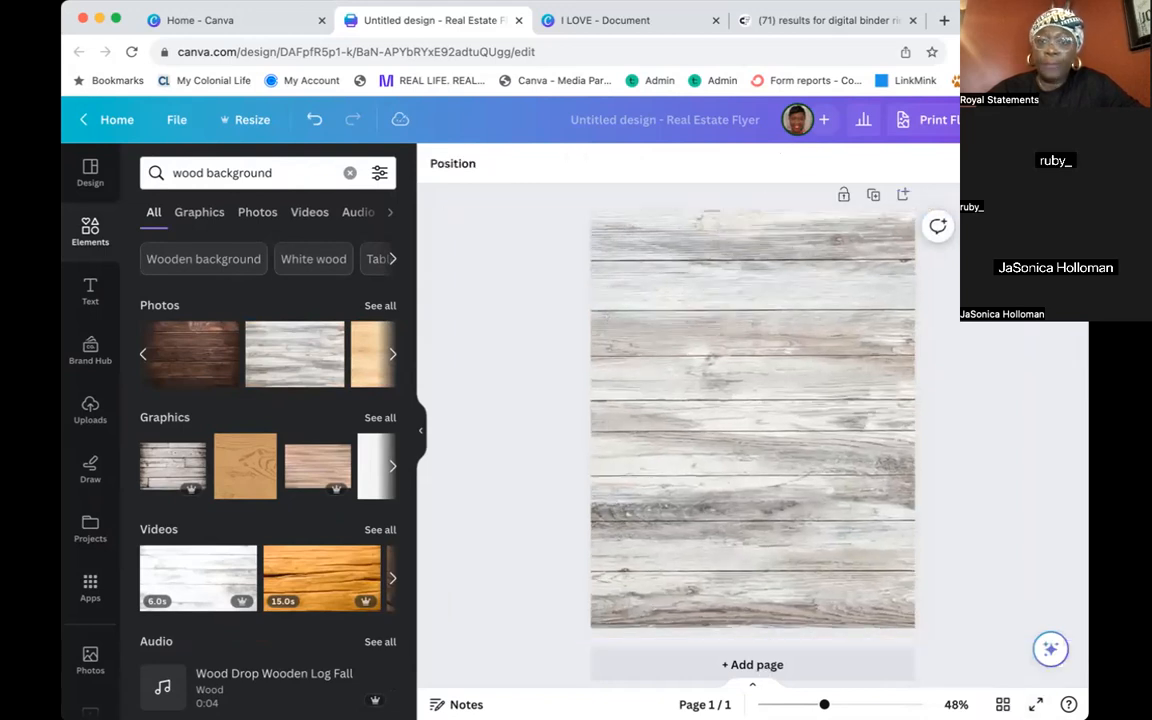
Search the elements for "grid" and add the single-cell grid to the page
left_click(220, 166)
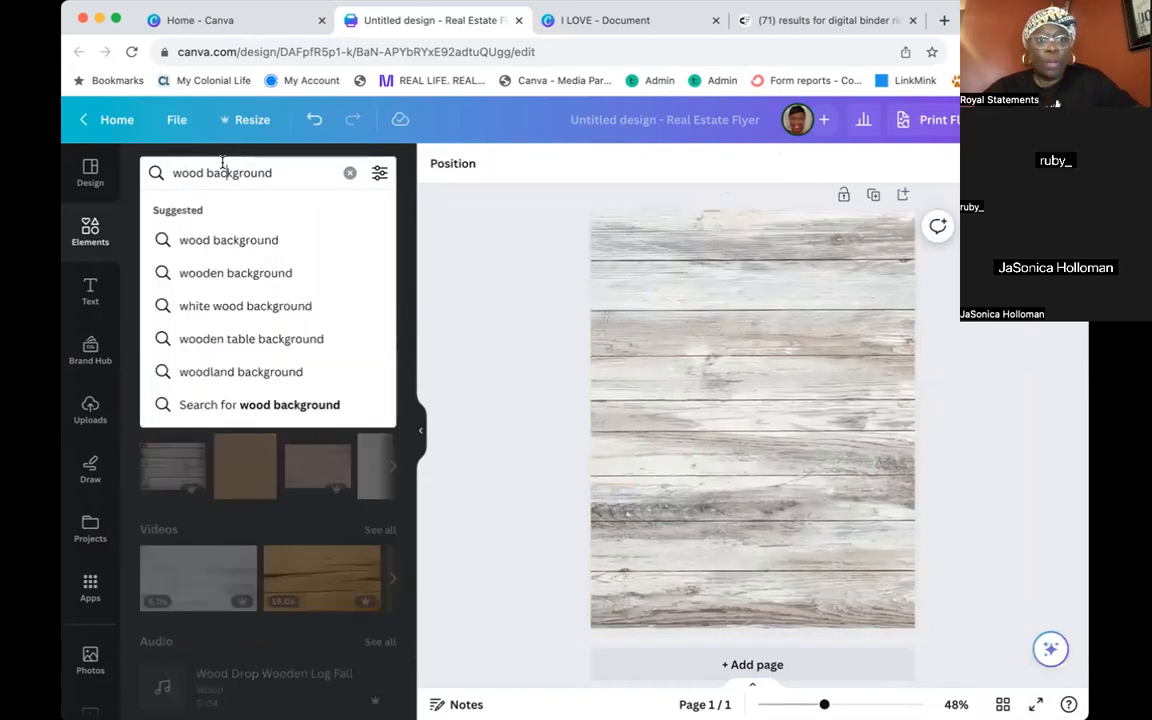
triple_click(222, 166)
type("grid")
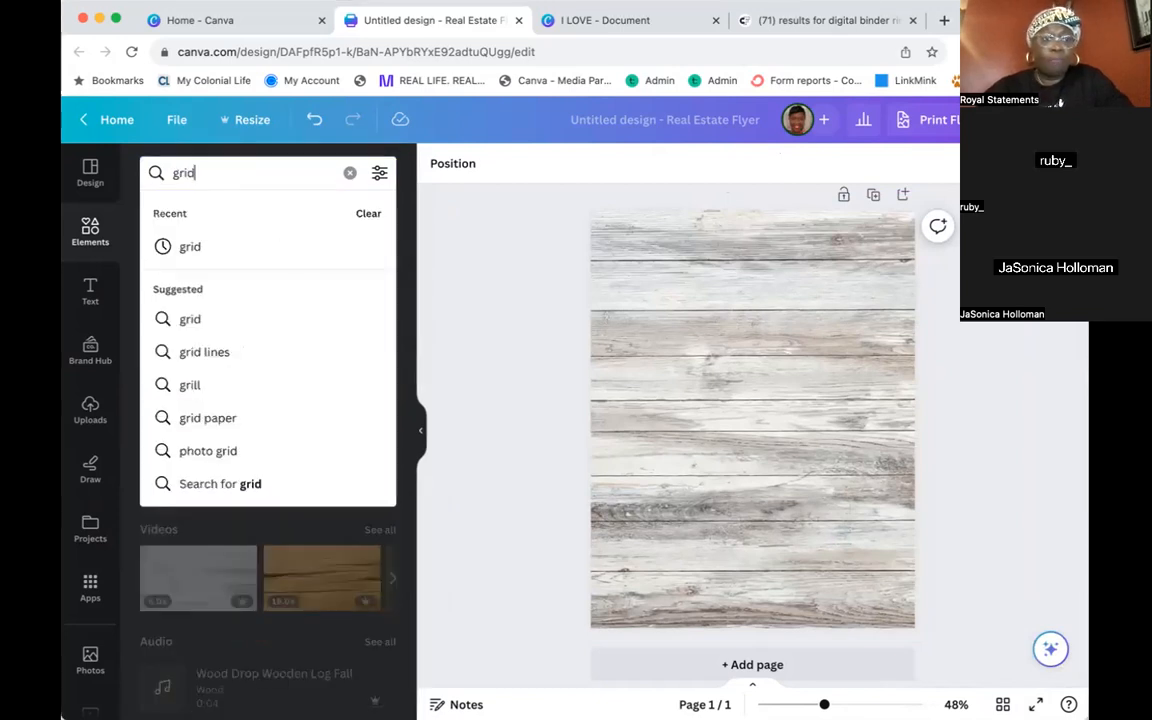
key("Return")
left_click(173, 350)
Resize the grid and center it on the page, leaving a narrow wood border on all sides
left_click_drag(584, 205, 649, 275)
left_click_drag(755, 337, 728, 309)
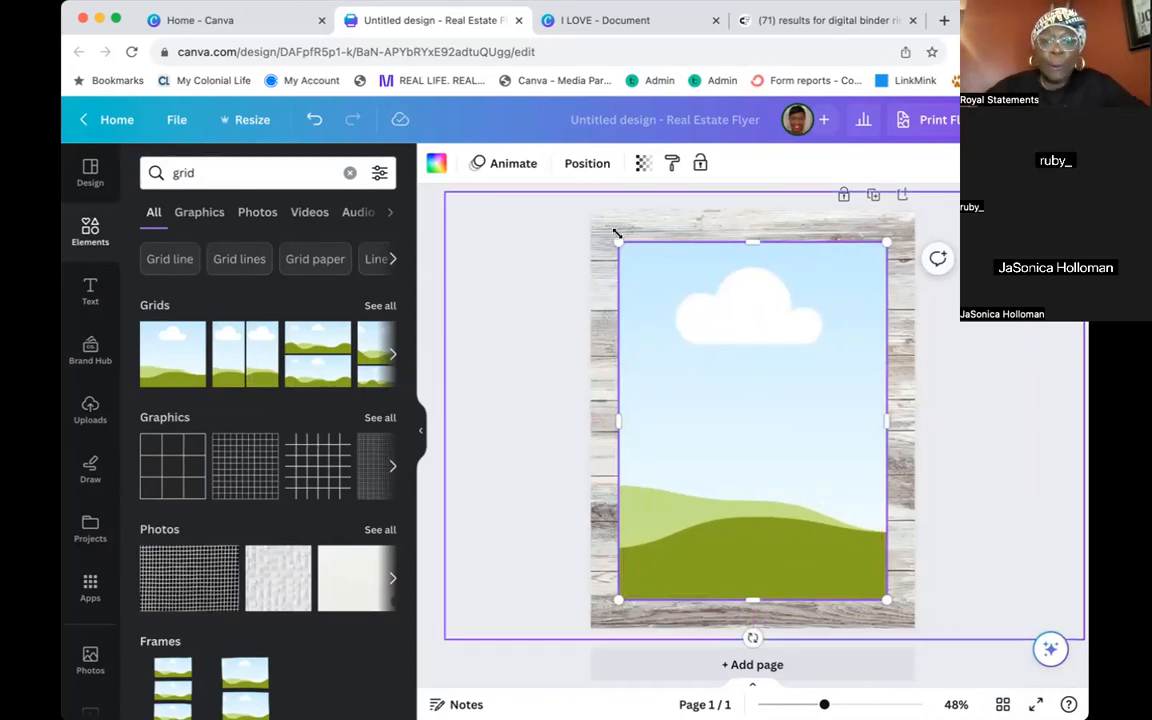
left_click_drag(617, 236, 604, 231)
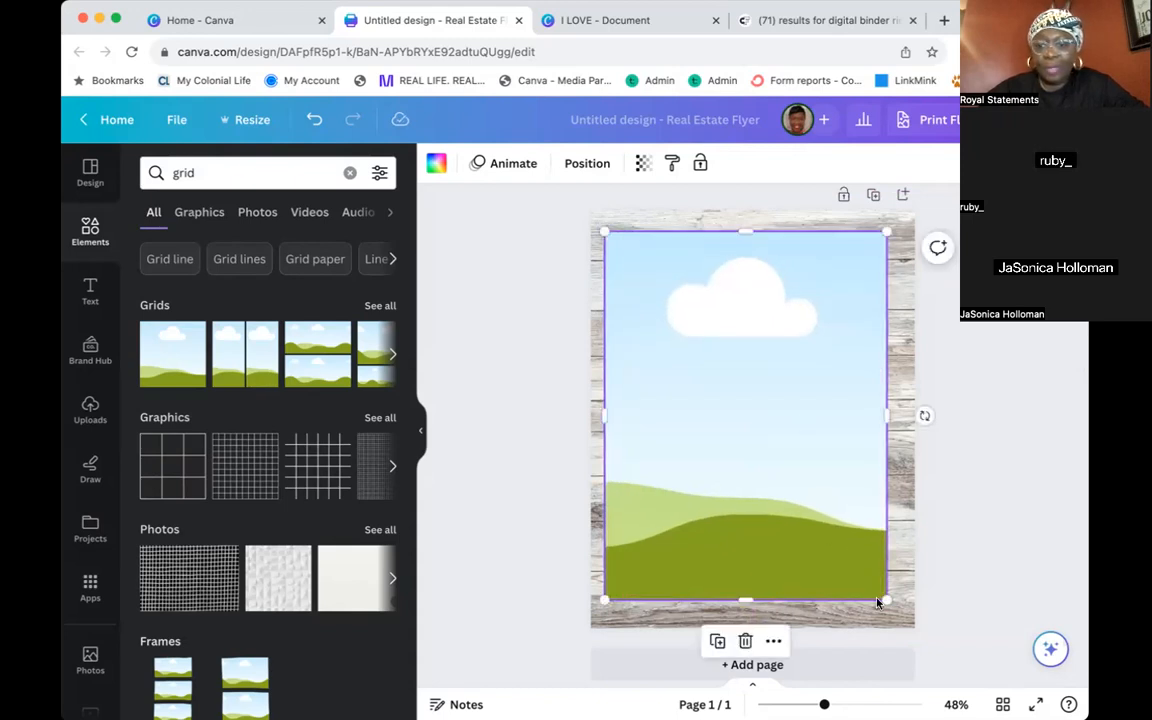
left_click_drag(886, 600, 890, 607)
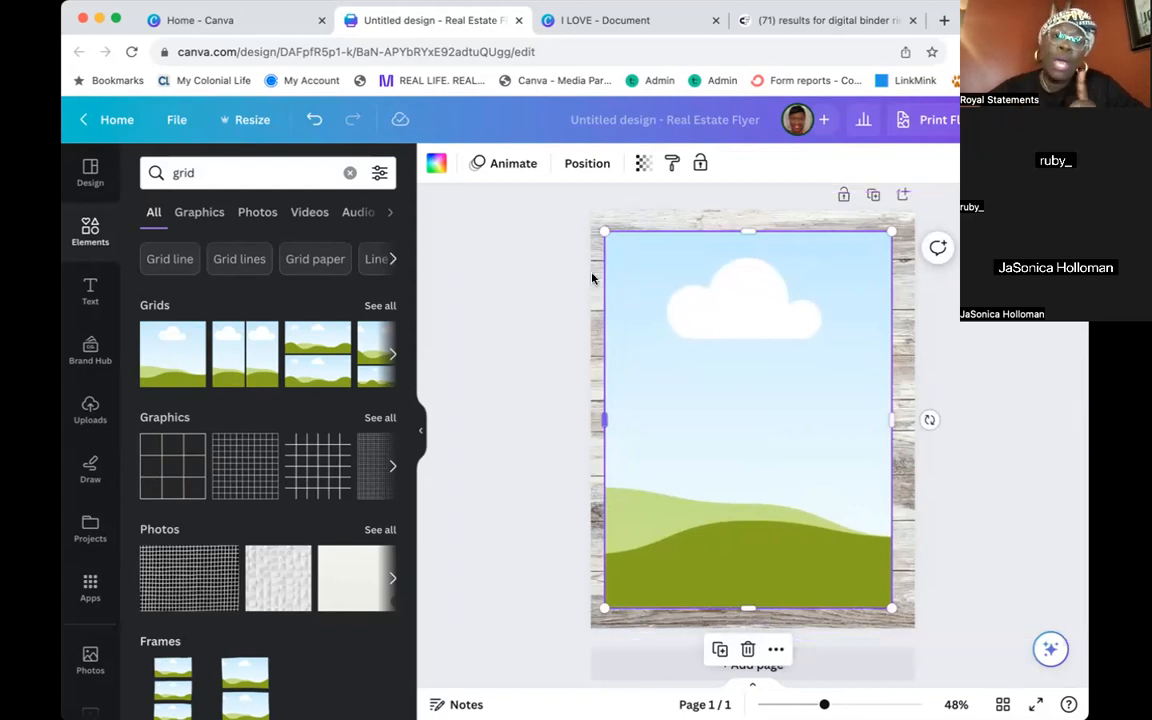
left_click_drag(705, 315, 705, 315)
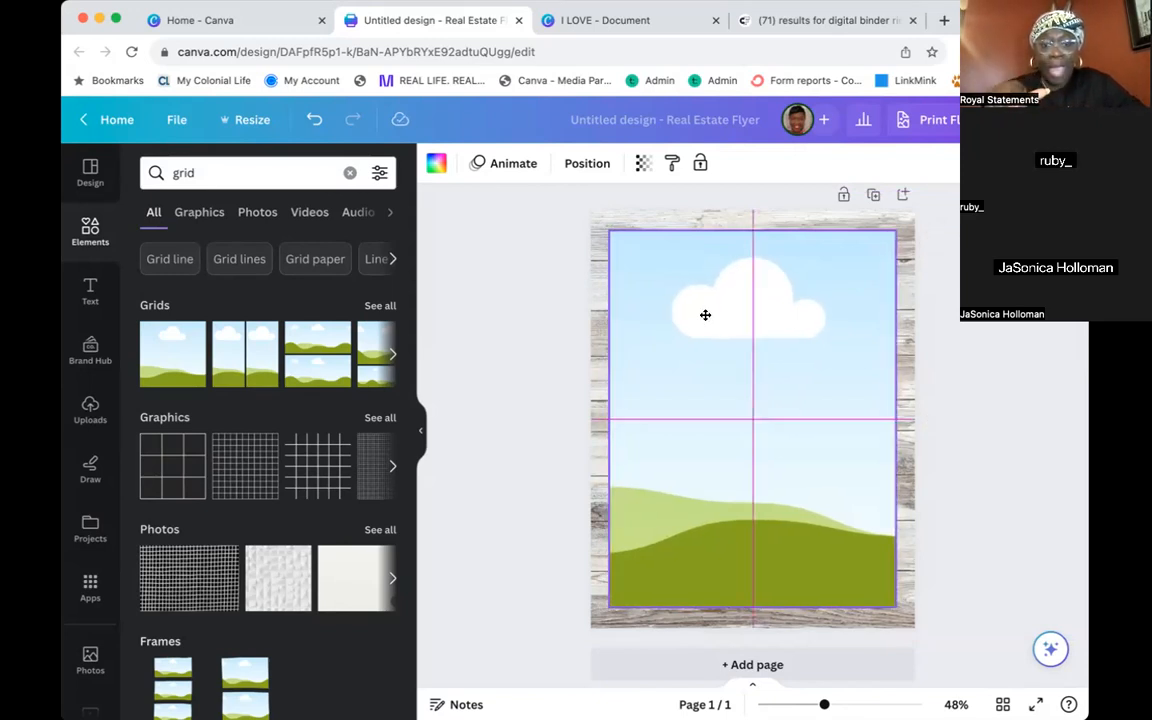
left_click_drag(705, 315, 705, 319)
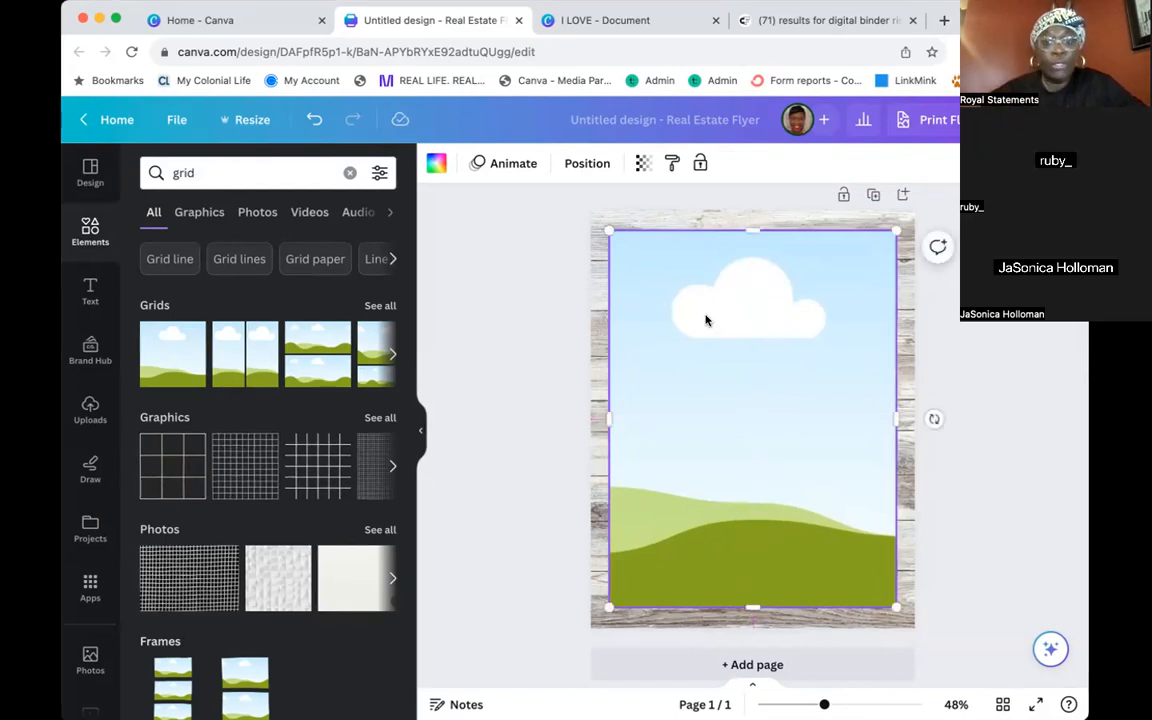
key("Escape")
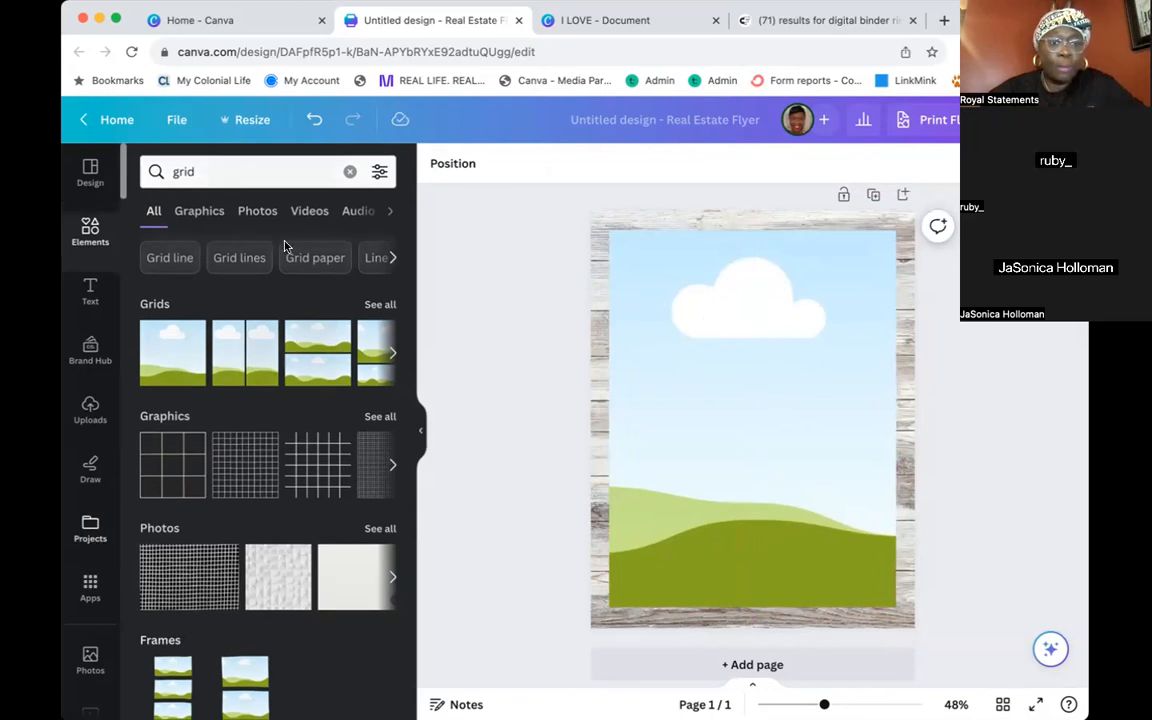
Add the afro portrait from the Hyperlink Class folder and drop it into the grid so it fills the cell
left_click(296, 316)
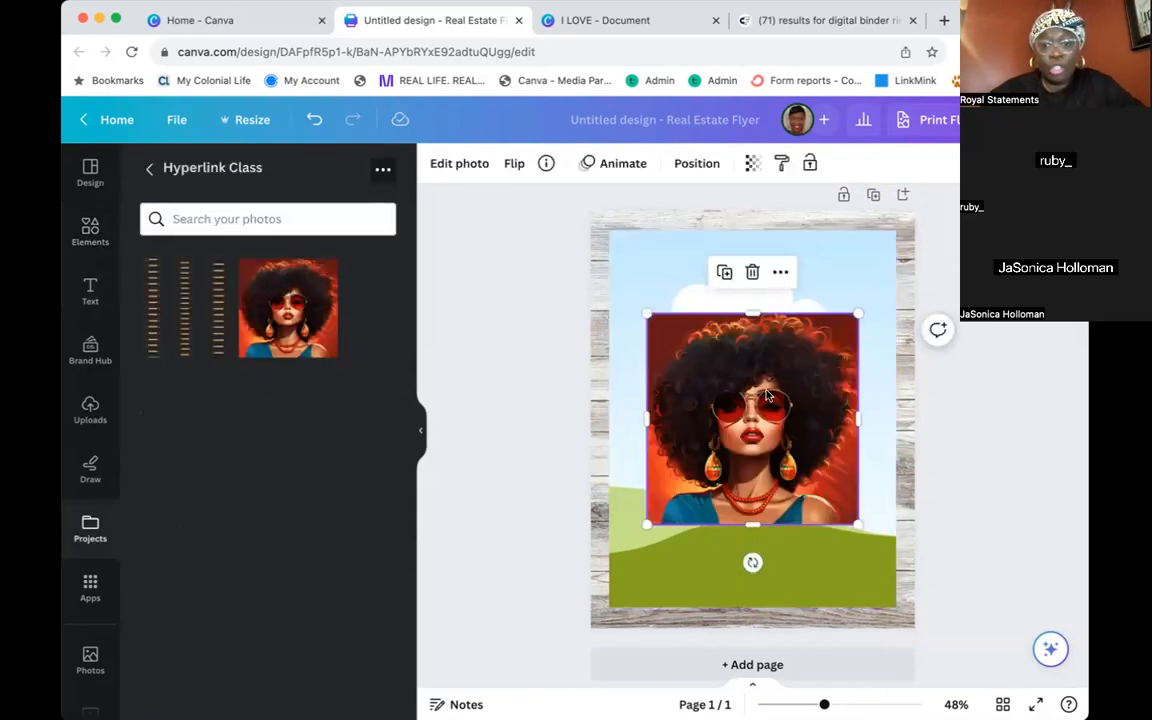
left_click_drag(692, 378, 770, 428)
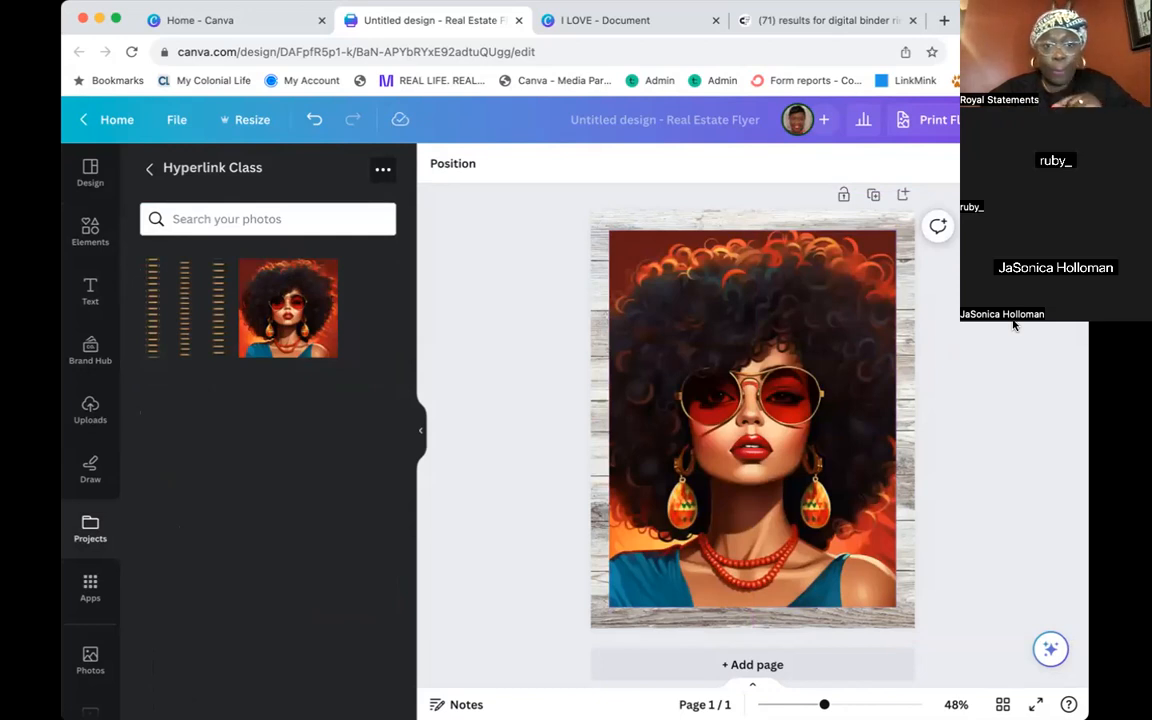
Add the first gold binder rings graphic from the folder and place it along the cover's left edge
left_click(153, 345)
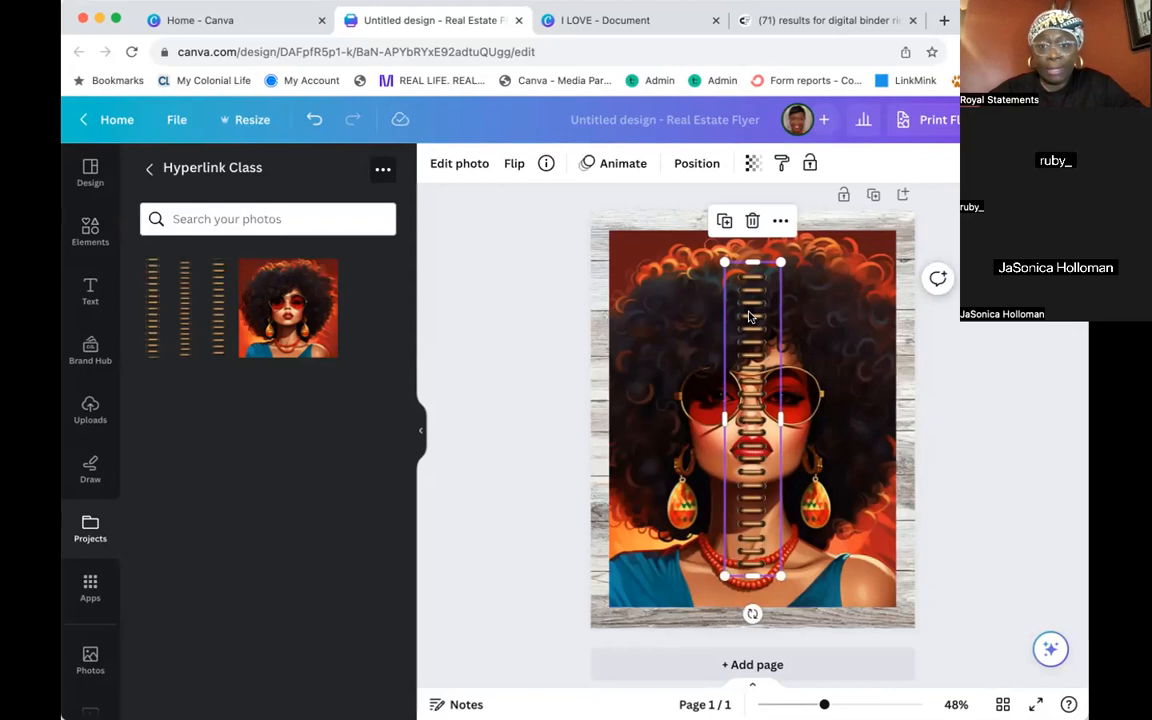
left_click_drag(749, 317, 603, 303)
mouse_move(810, 265)
left_mouse_down()
mouse_move(761, 291)
mouse_move(808, 264)
left_mouse_up()
left_click(540, 324)
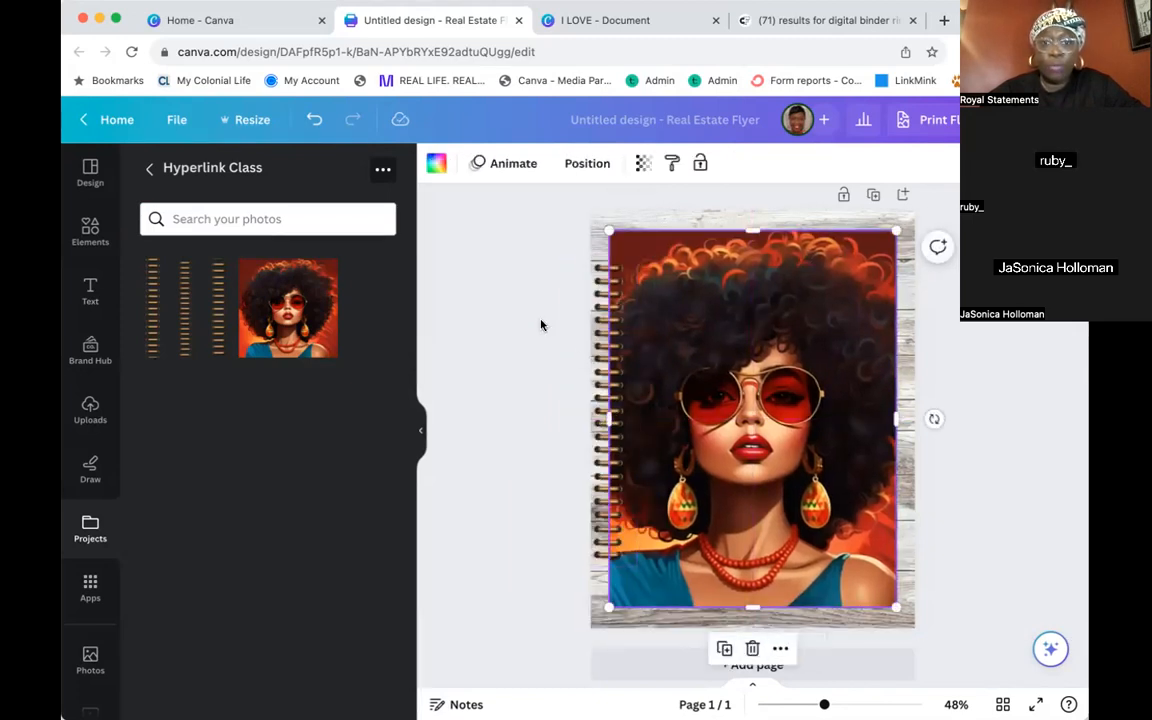
Align the binder rings with the cover's top edge and stretch them to about the cover's full height
left_click(603, 305)
left_click_drag(603, 305, 603, 288)
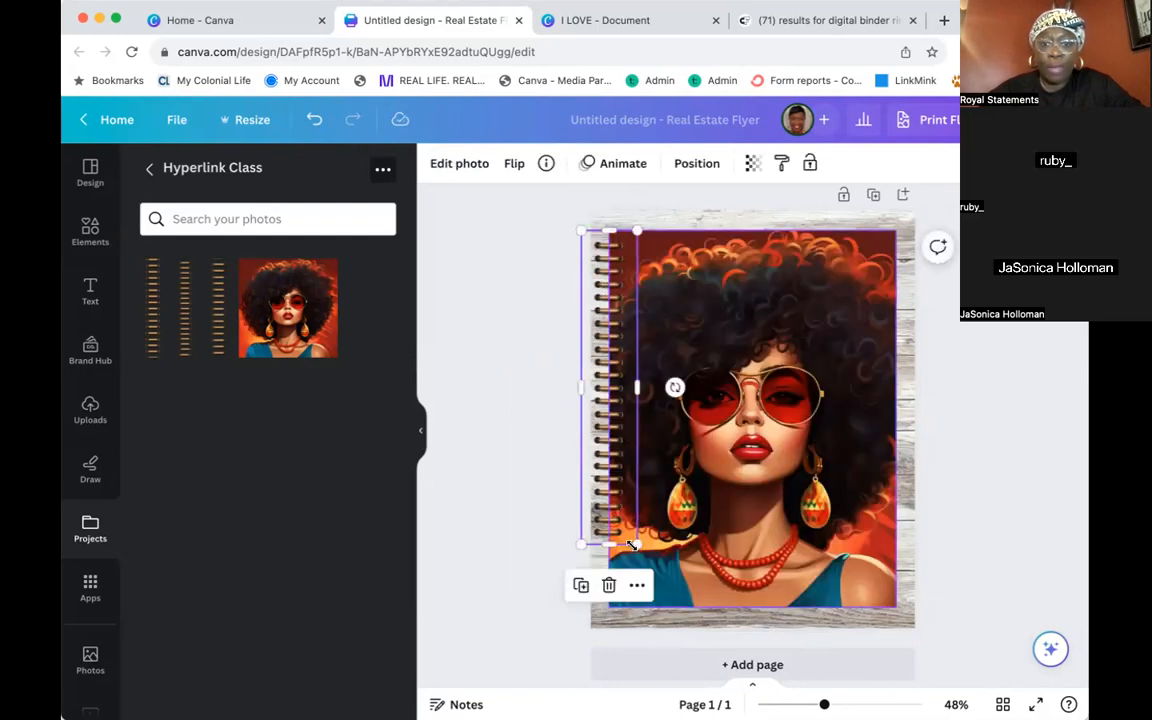
left_click_drag(606, 571, 604, 622)
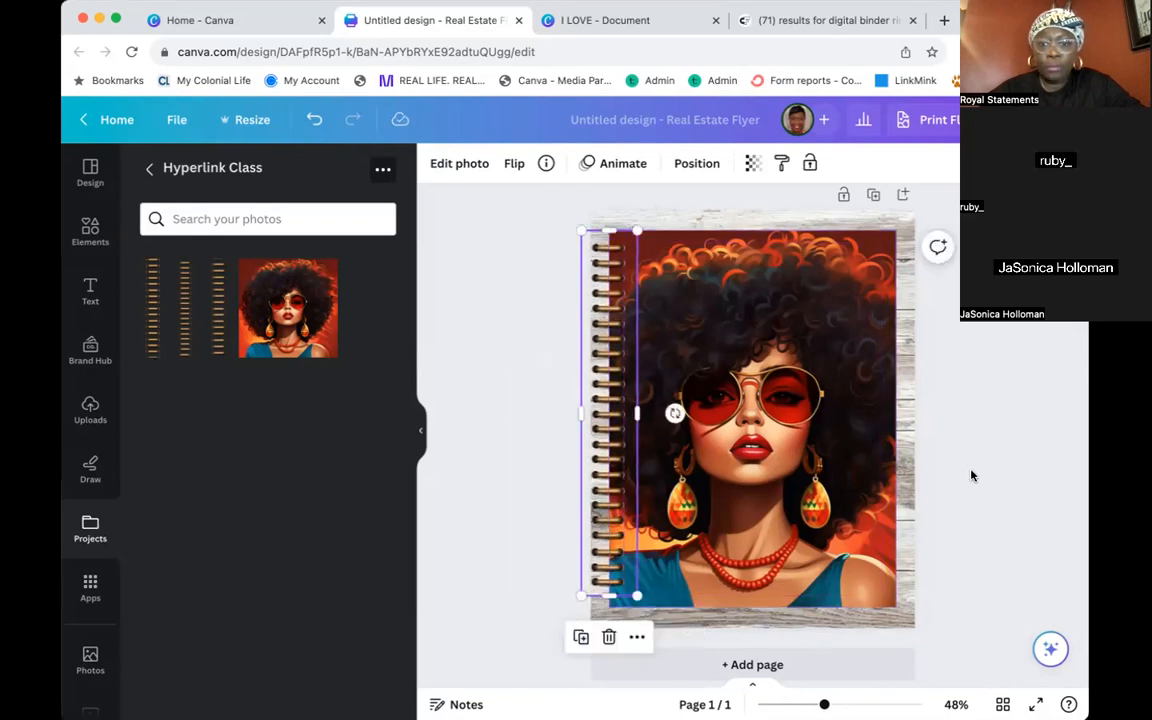
scroll(972, 476, "down", 1)
left_click_drag(632, 578, 632, 595)
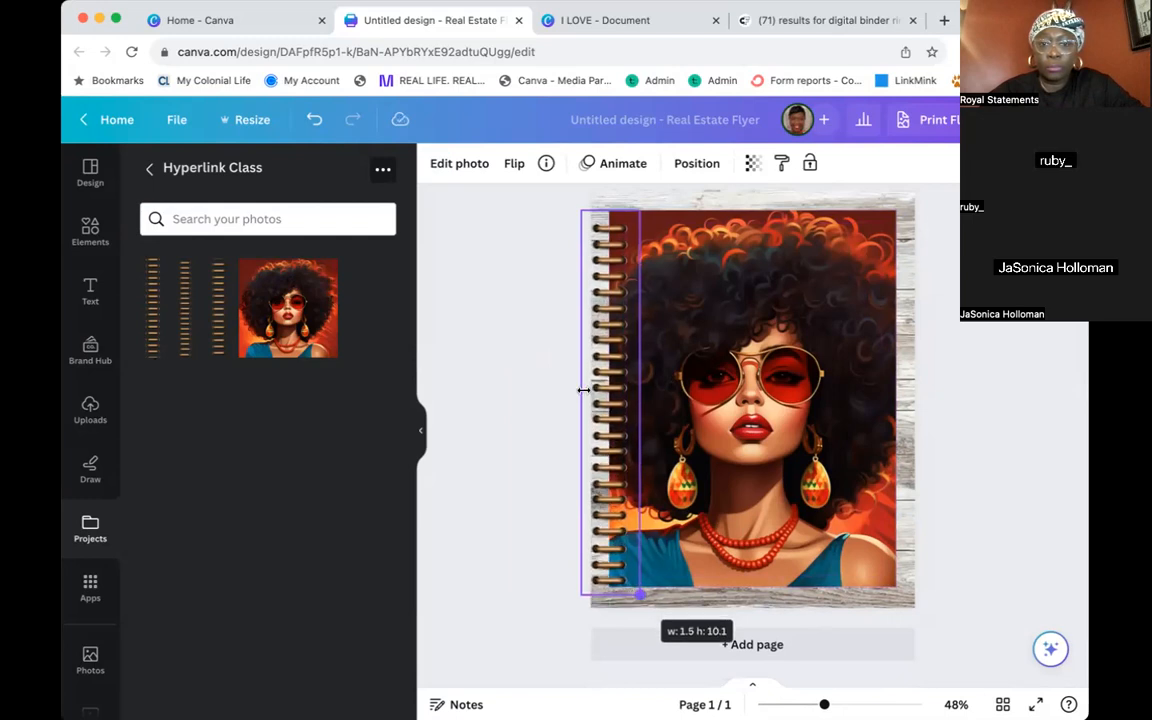
Narrow the binder rings' frame, scale them down slightly and reposition them along the cover's left edge
left_click_drag(597, 390, 596, 381)
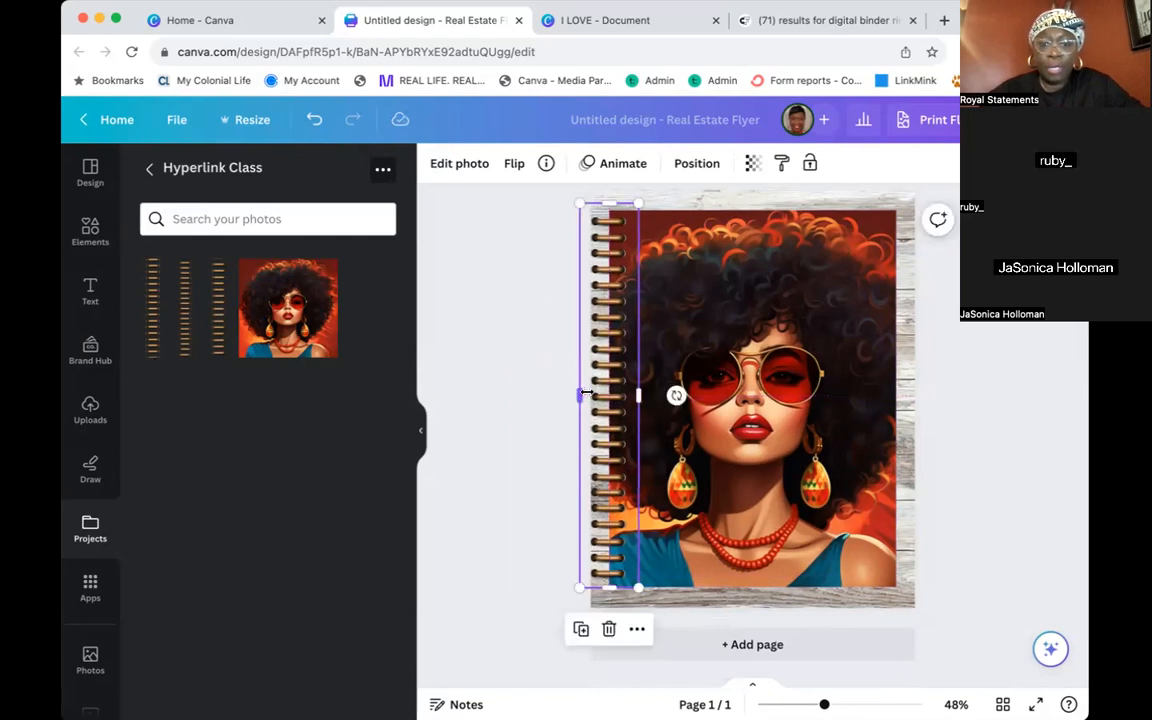
left_click_drag(580, 395, 584, 396)
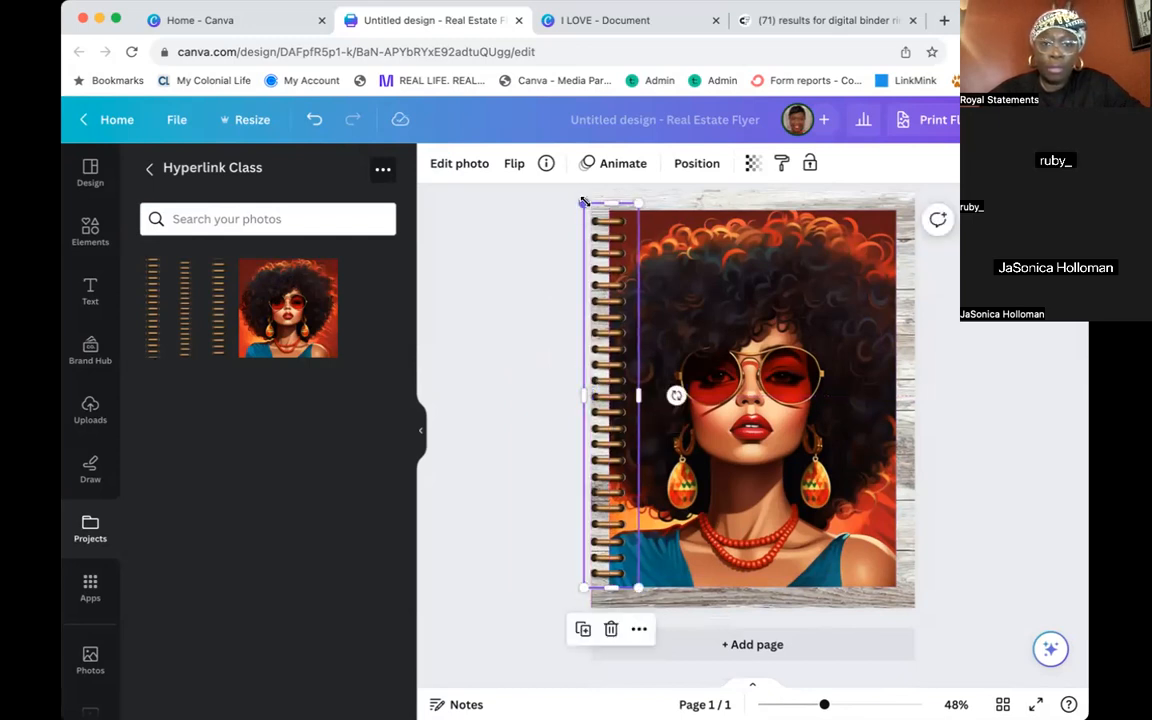
left_click_drag(584, 201, 632, 234)
left_click_drag(614, 303, 603, 295)
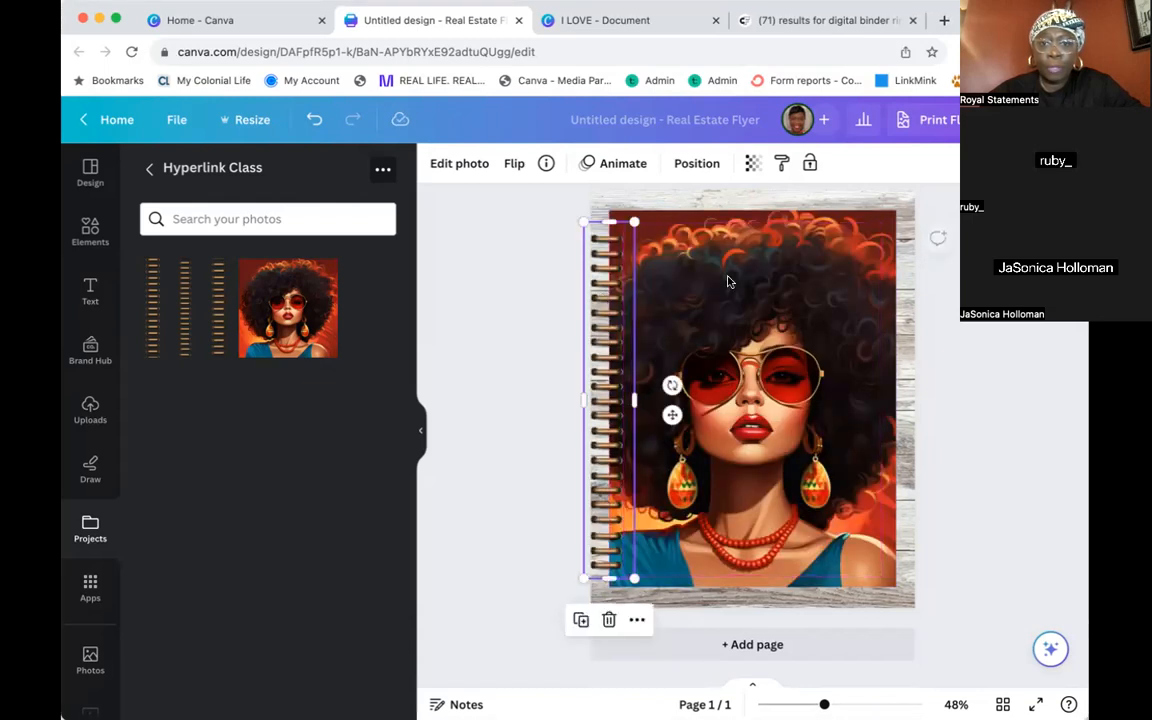
Delete the portrait and its grid from the page, keeping the wood background and binder rings
left_click(728, 276)
key("Delete")
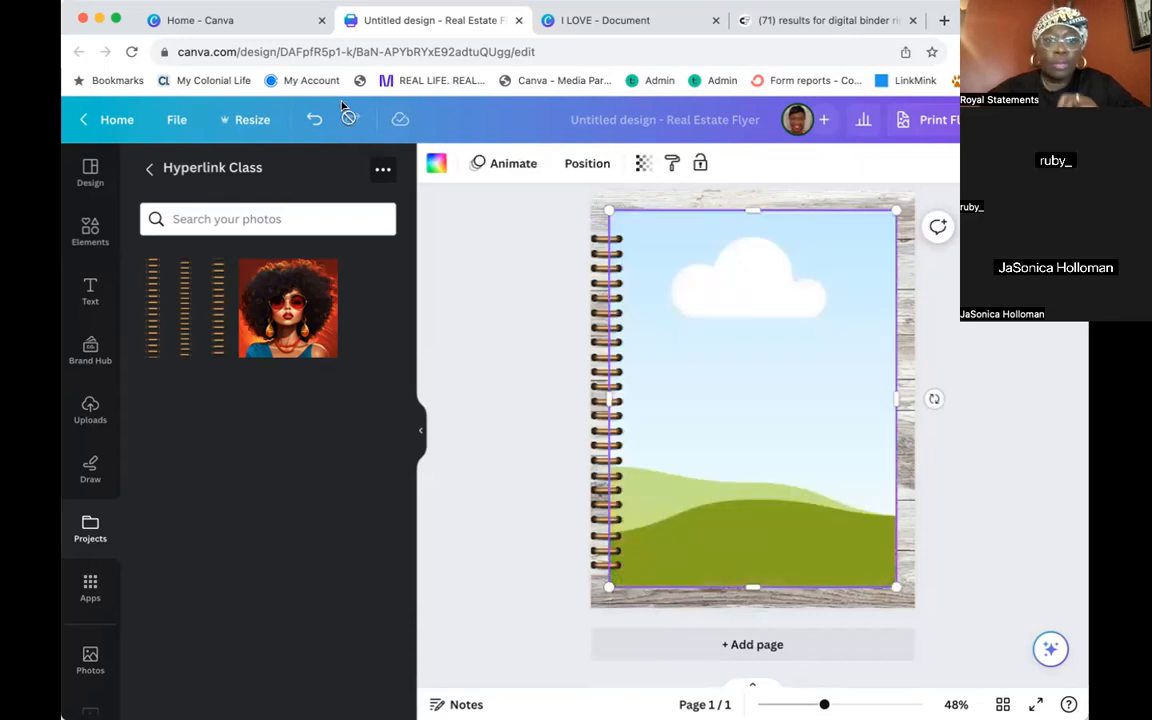
key("Delete")
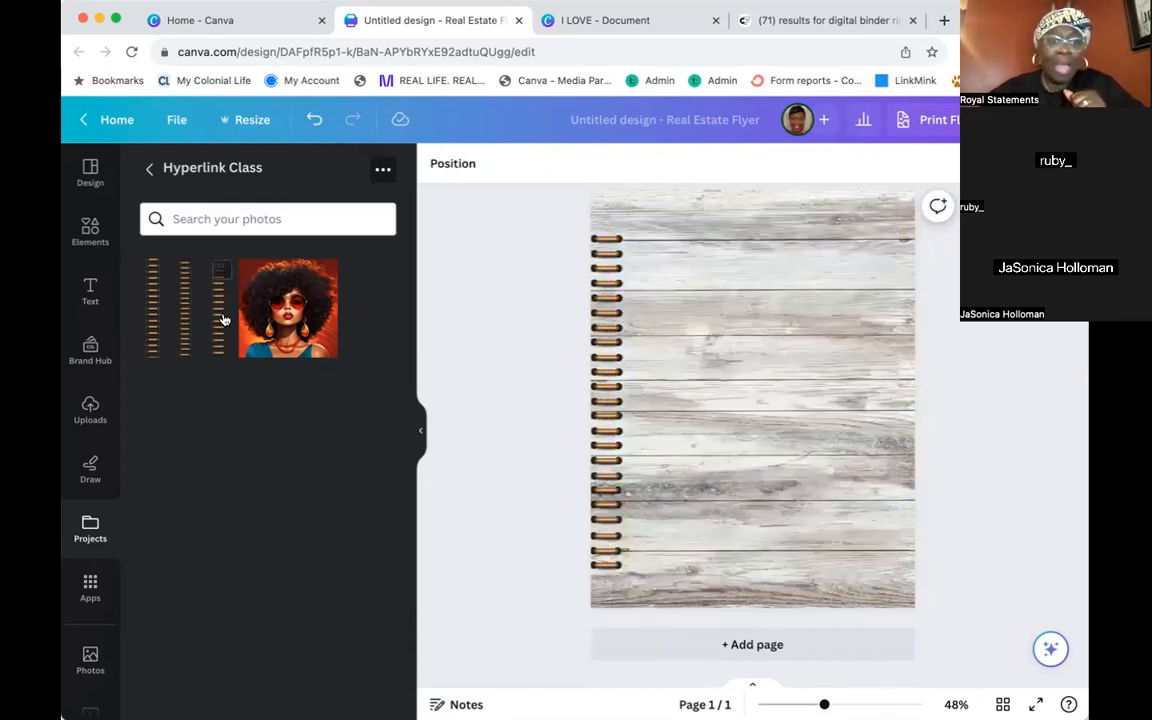
Add the afro portrait directly to the page, enlarge it to cover size and center it within a narrow wood border
left_click(256, 290)
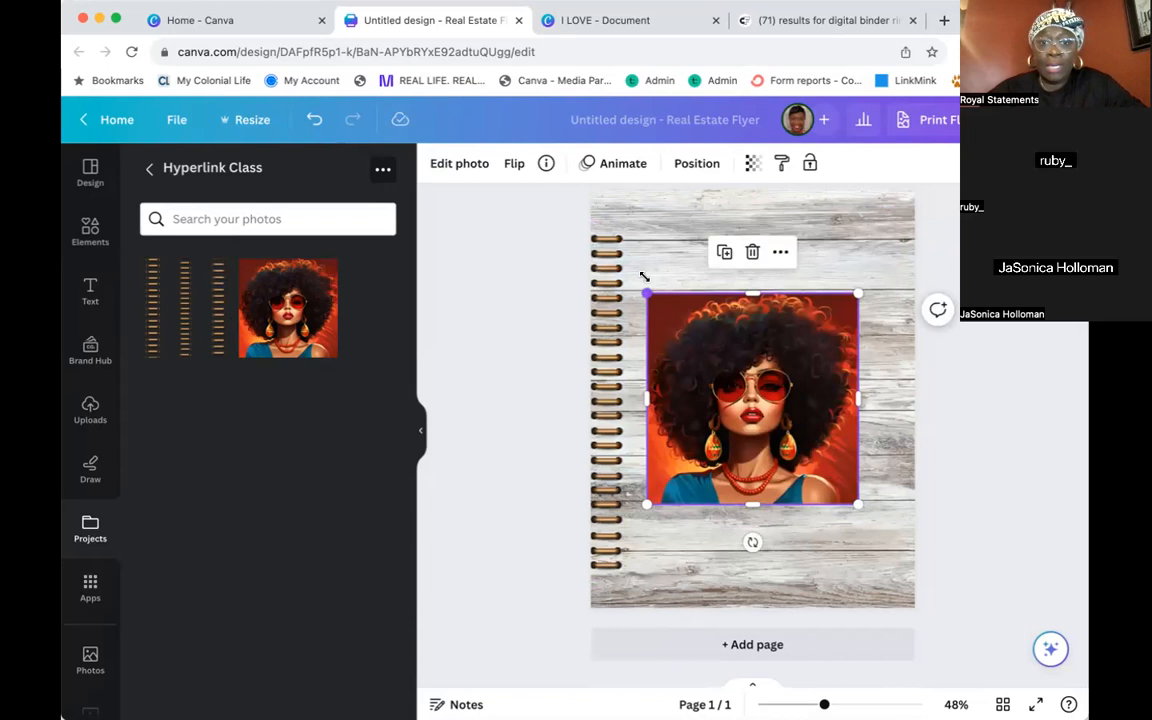
left_click_drag(647, 294, 608, 212)
left_click_drag(722, 232, 719, 192)
left_click_drag(856, 507, 855, 503)
left_click_drag(874, 556, 908, 592)
left_click(743, 546)
left_click(739, 539)
left_click_drag(699, 465, 708, 468)
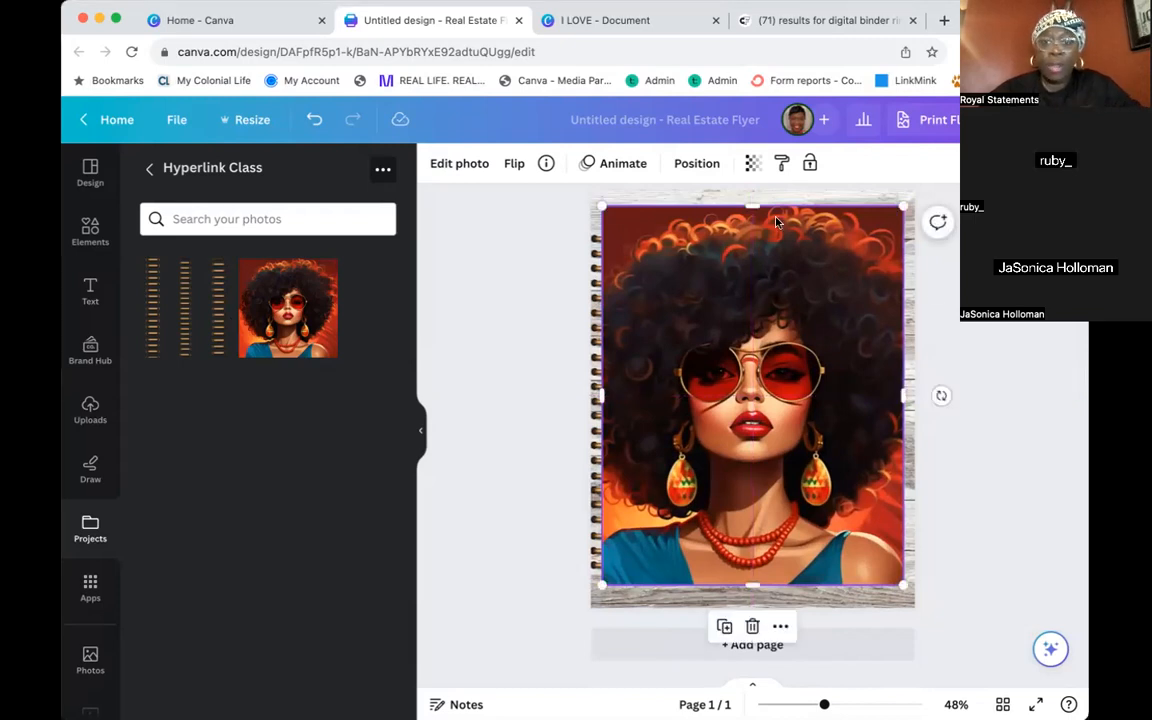
Send the portrait backward so it sits behind the binder rings
left_click(697, 163)
left_click(322, 206)
left_click(533, 268)
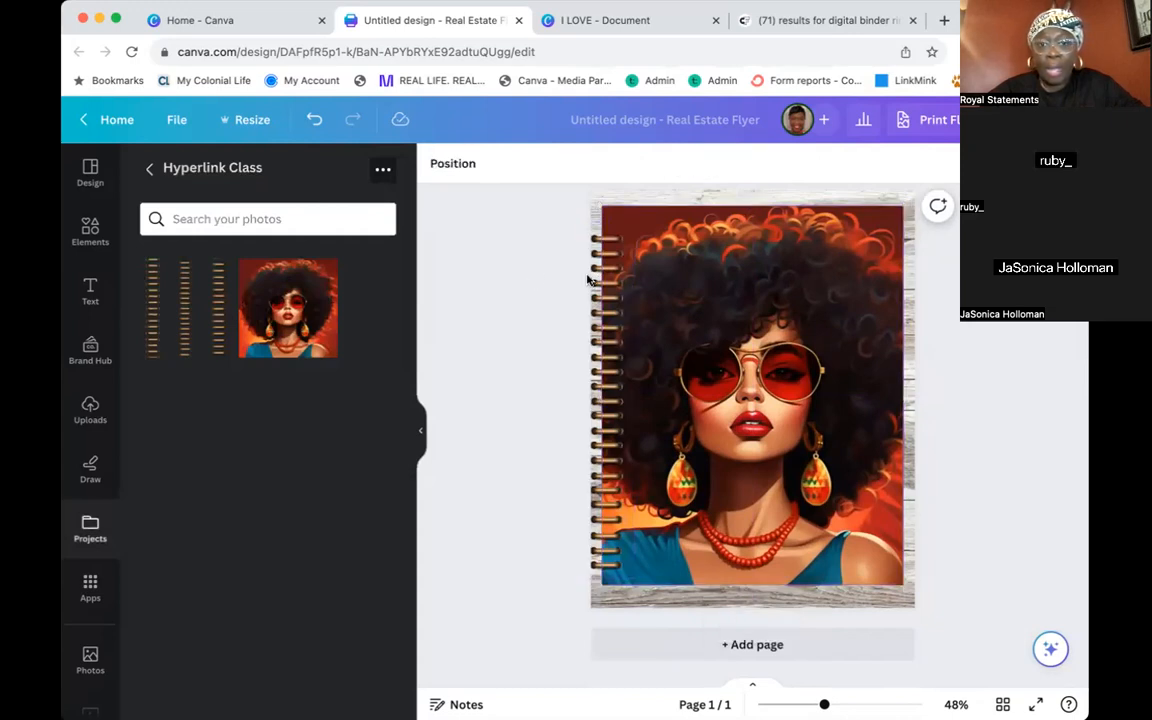
Move the binder rings inward so they lie fully on the portrait's left side
left_click_drag(602, 278, 613, 283)
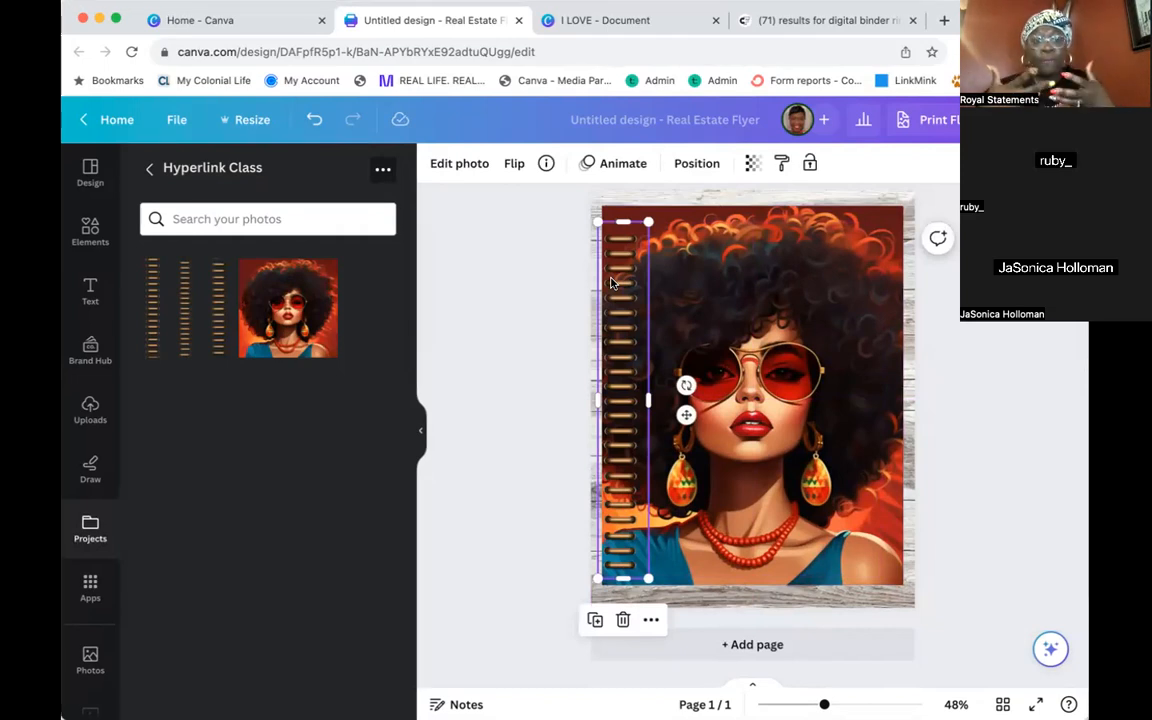
left_click(964, 325)
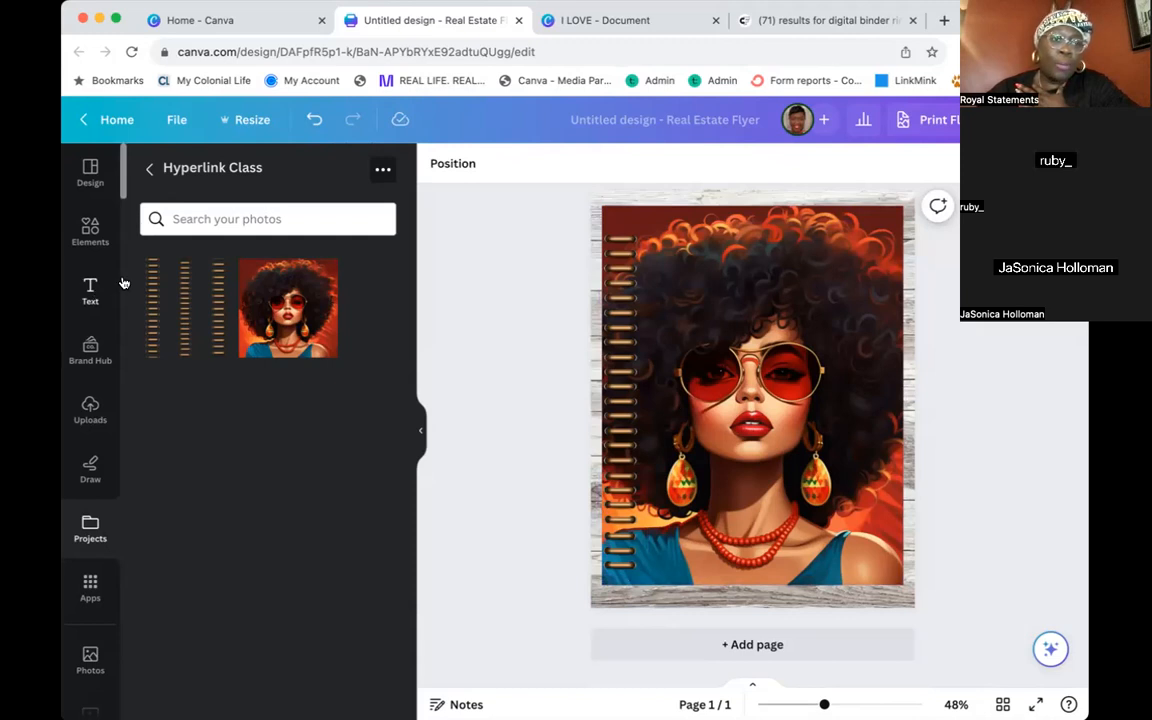
Add a subheading text box reading "Boldly", enlarge it to size 56.1 and place it across the portrait's neck
left_click(90, 290)
left_click(225, 350)
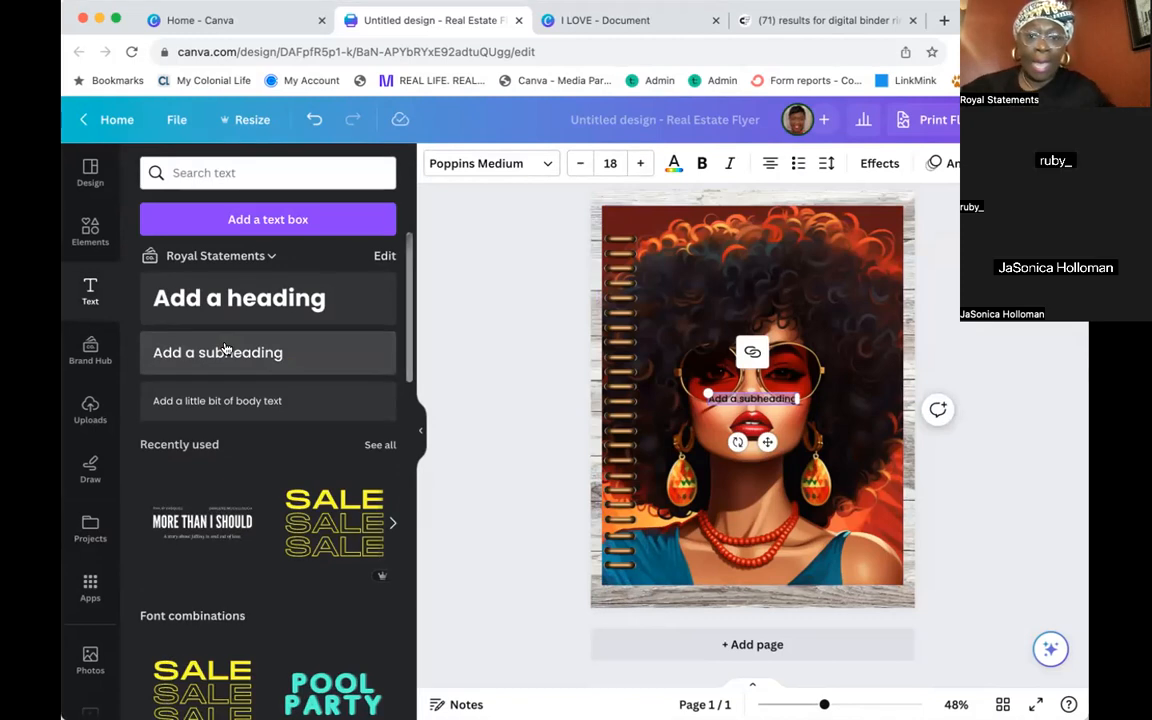
key("BackSpace")
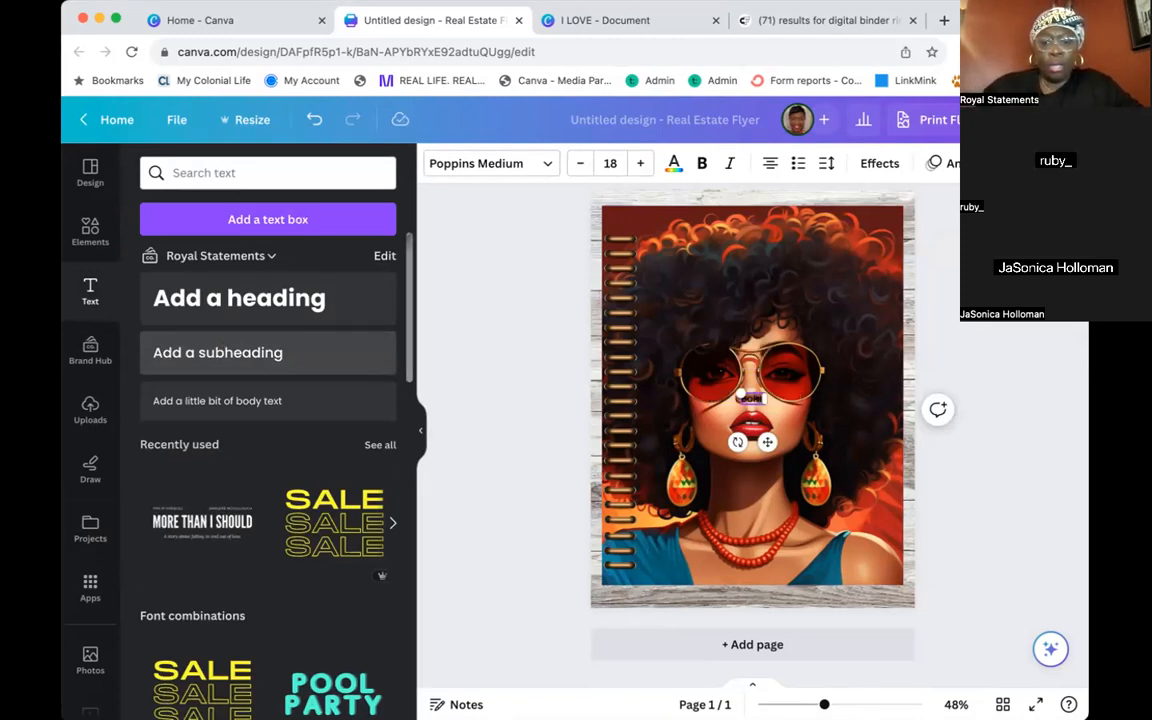
left_click_drag(736, 392, 761, 501)
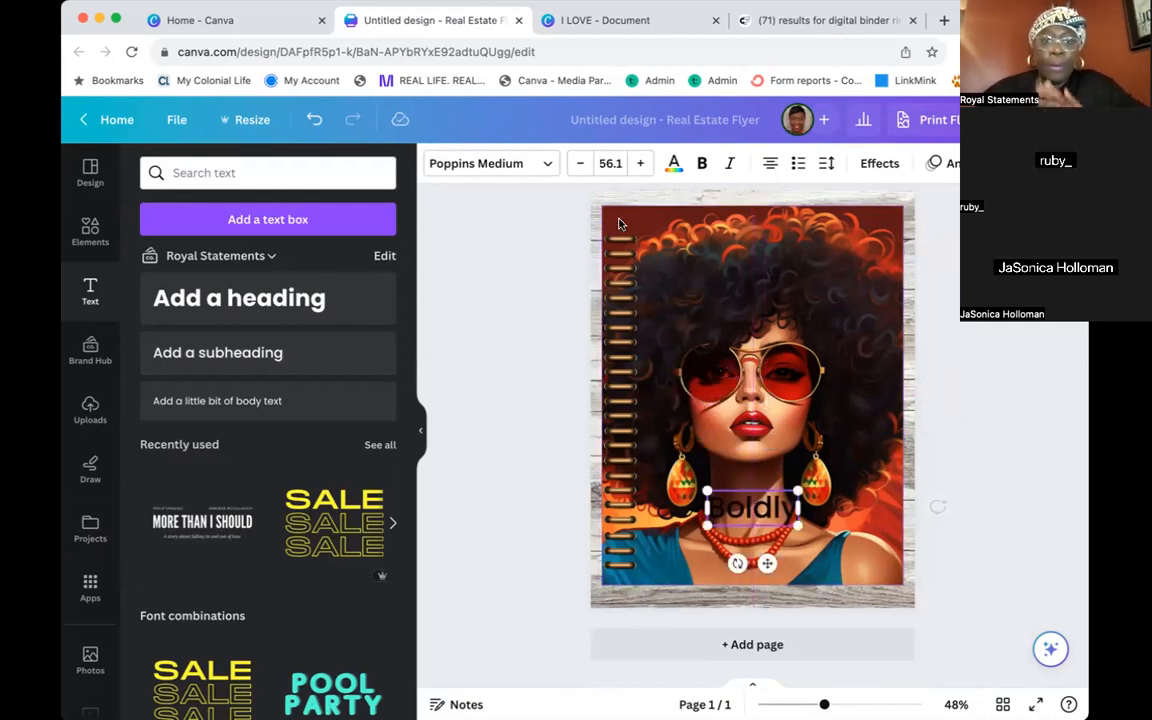
Set the "Boldly" title's font to Smooth Fantasy and enlarge it to size 78.8 across the portrait's lower part
left_click(543, 170)
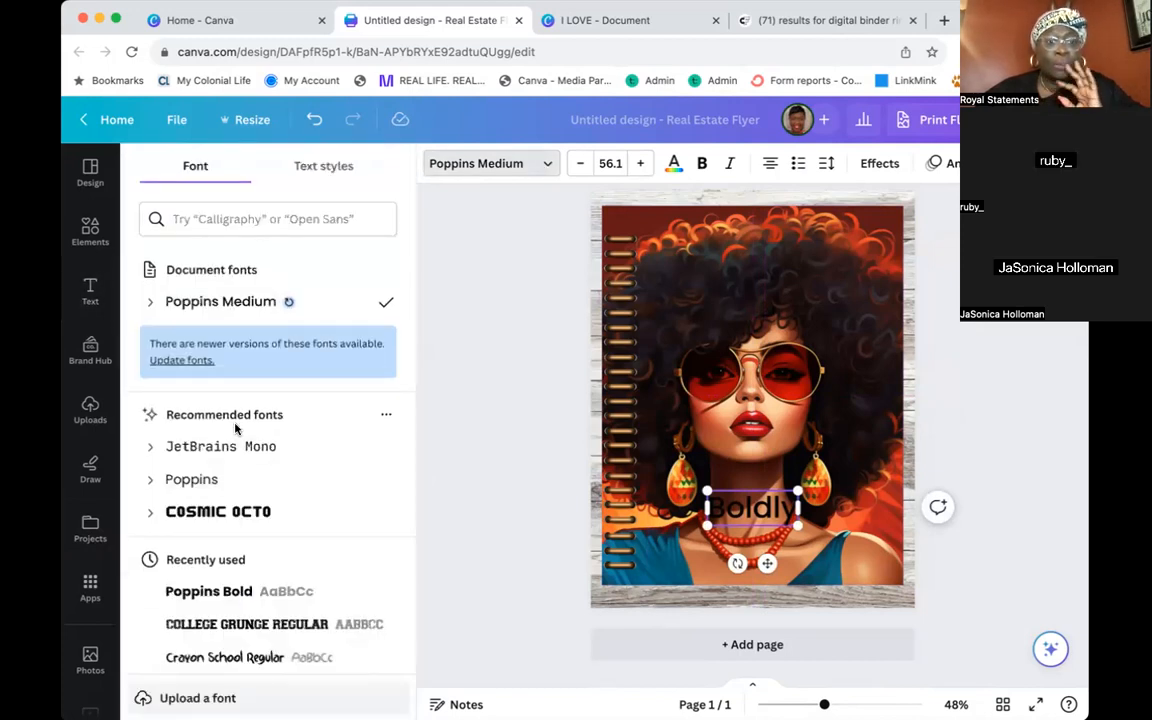
scroll(238, 480, "down", 2)
left_click(240, 552)
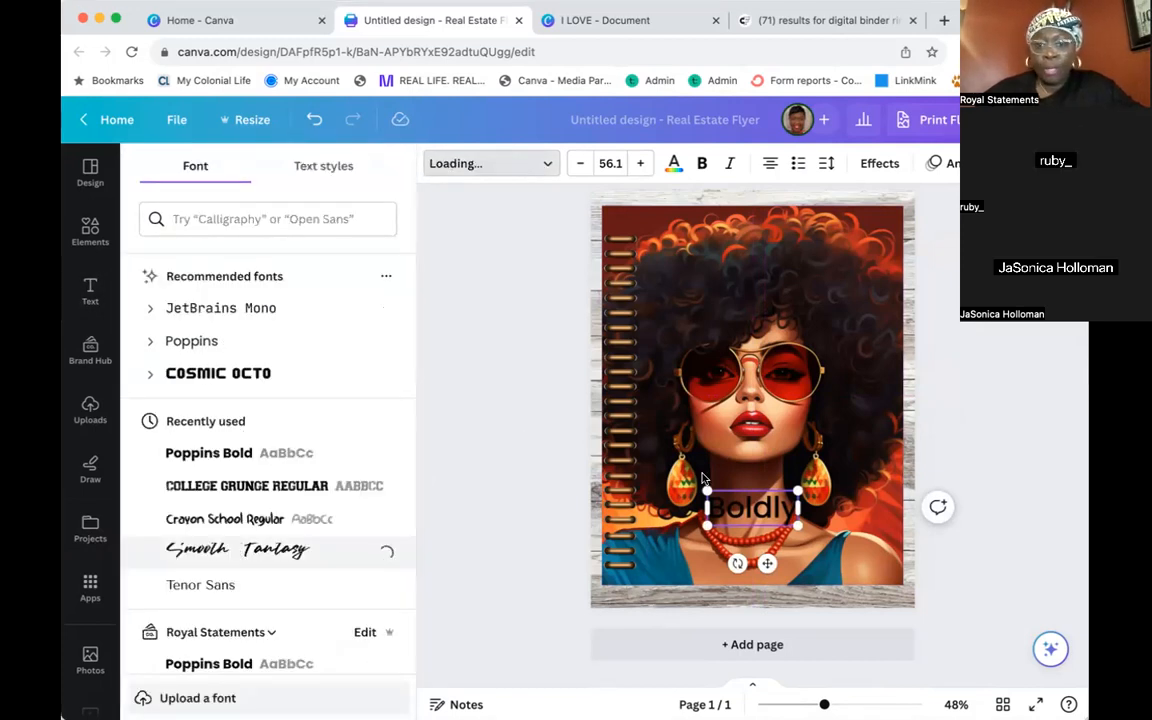
left_click_drag(675, 489, 652, 483)
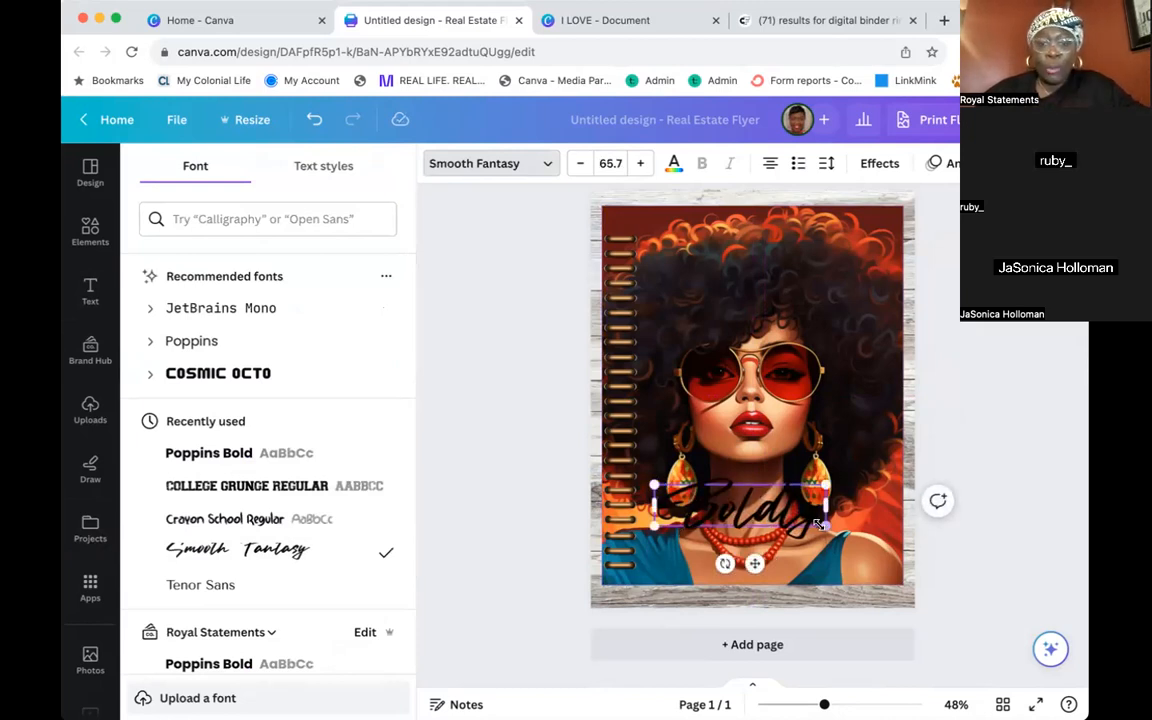
left_click_drag(820, 524, 860, 533)
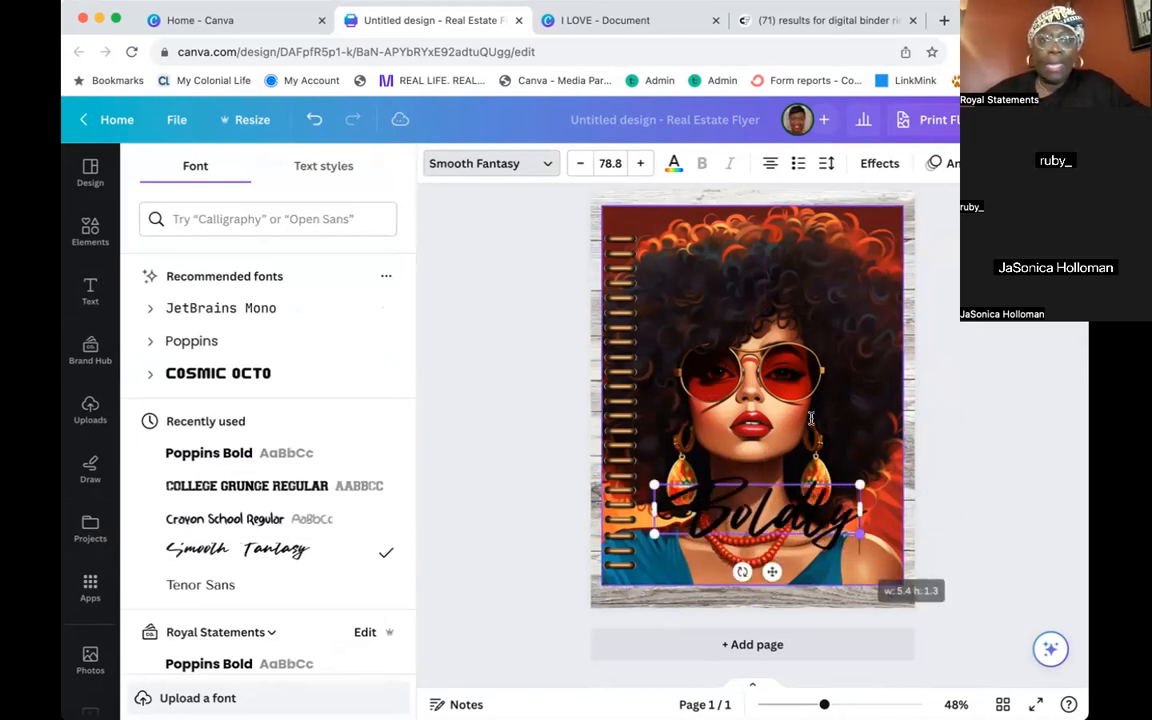
Change the "Boldly" title's text color to white
left_click(673, 167)
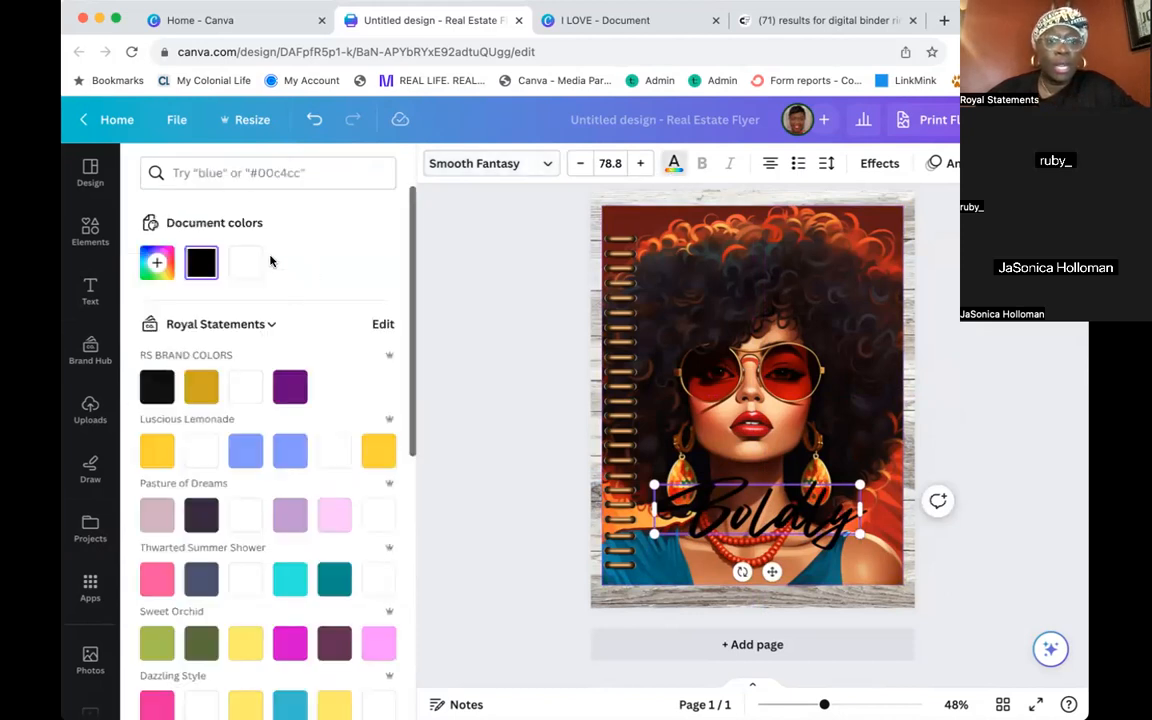
left_click(246, 263)
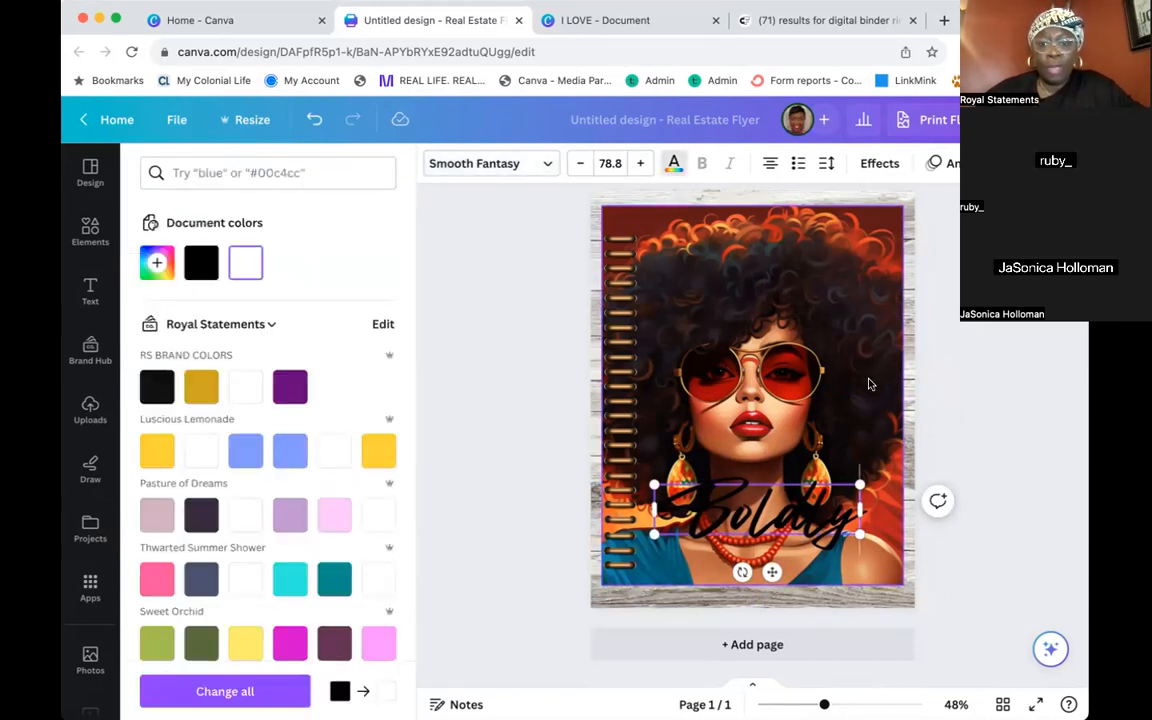
double_click(822, 504)
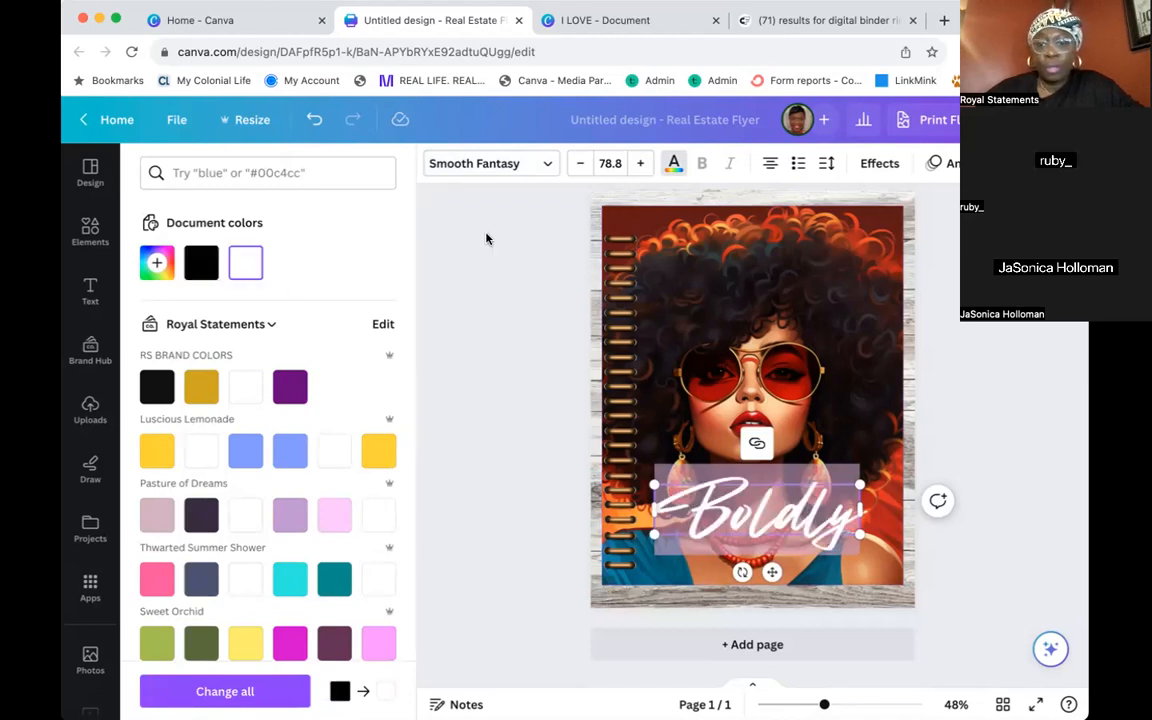
key("Escape")
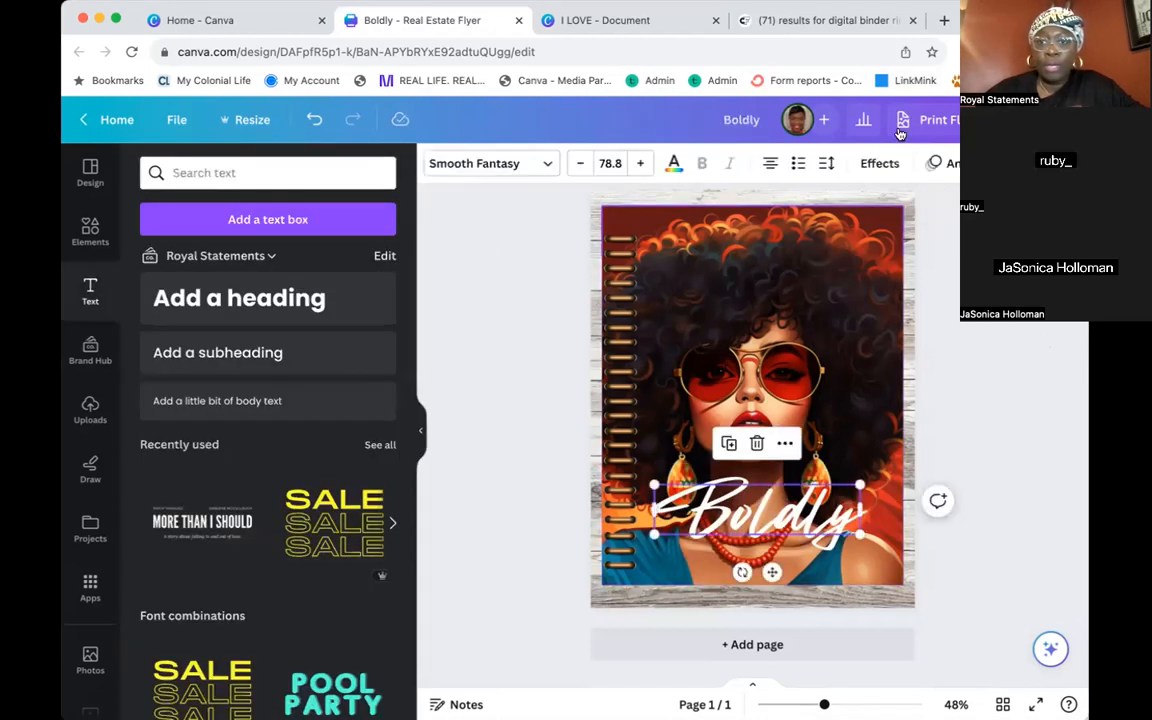
Apply the Lift effect at maximum intensity to the "Boldly" title and shift it slightly down toward the page's center line
left_click(879, 163)
left_click(357, 287)
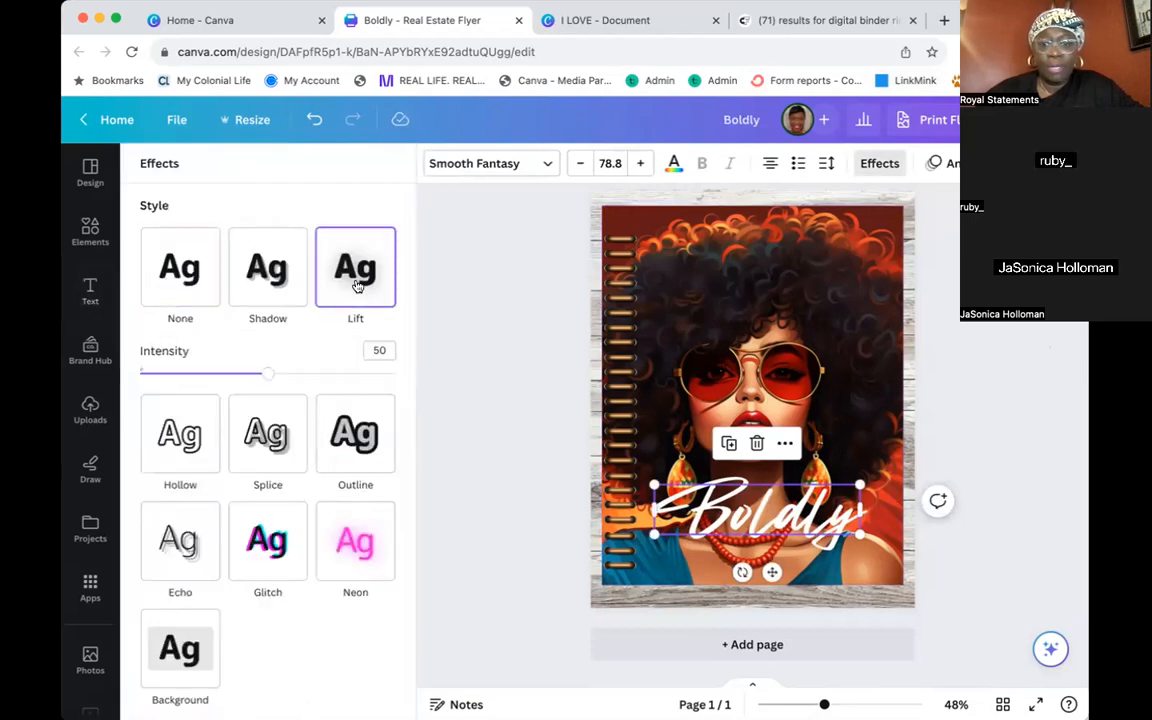
left_click_drag(266, 375, 405, 372)
left_click(490, 312)
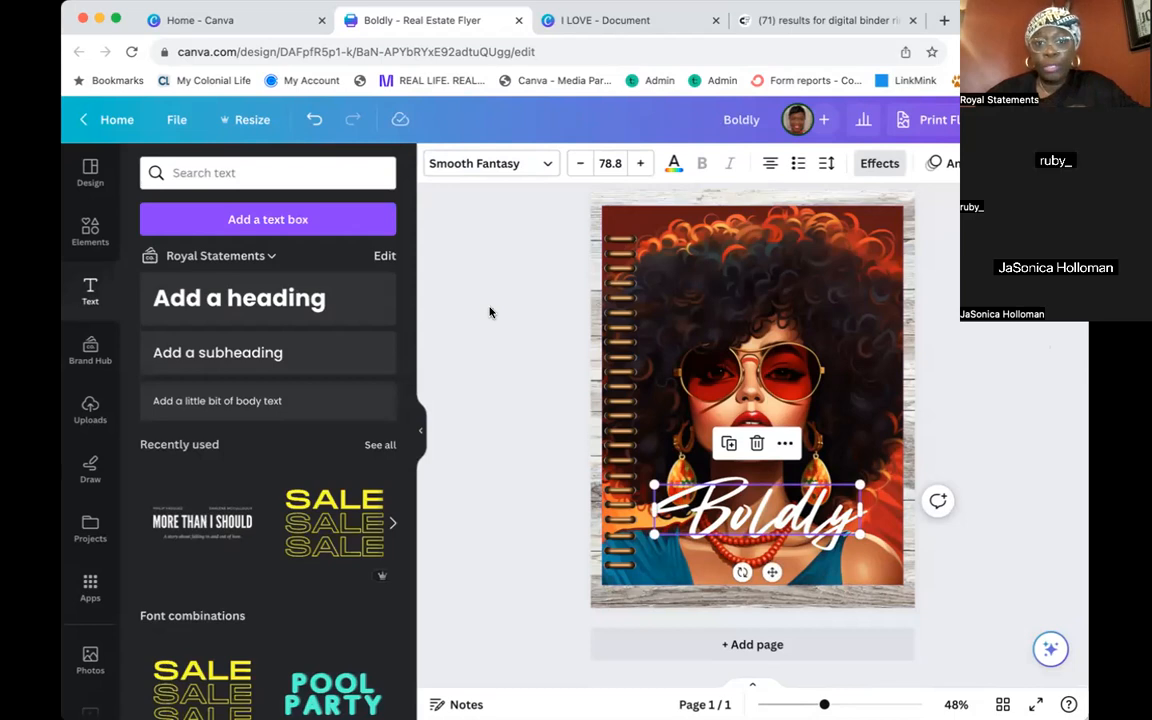
left_click(490, 312)
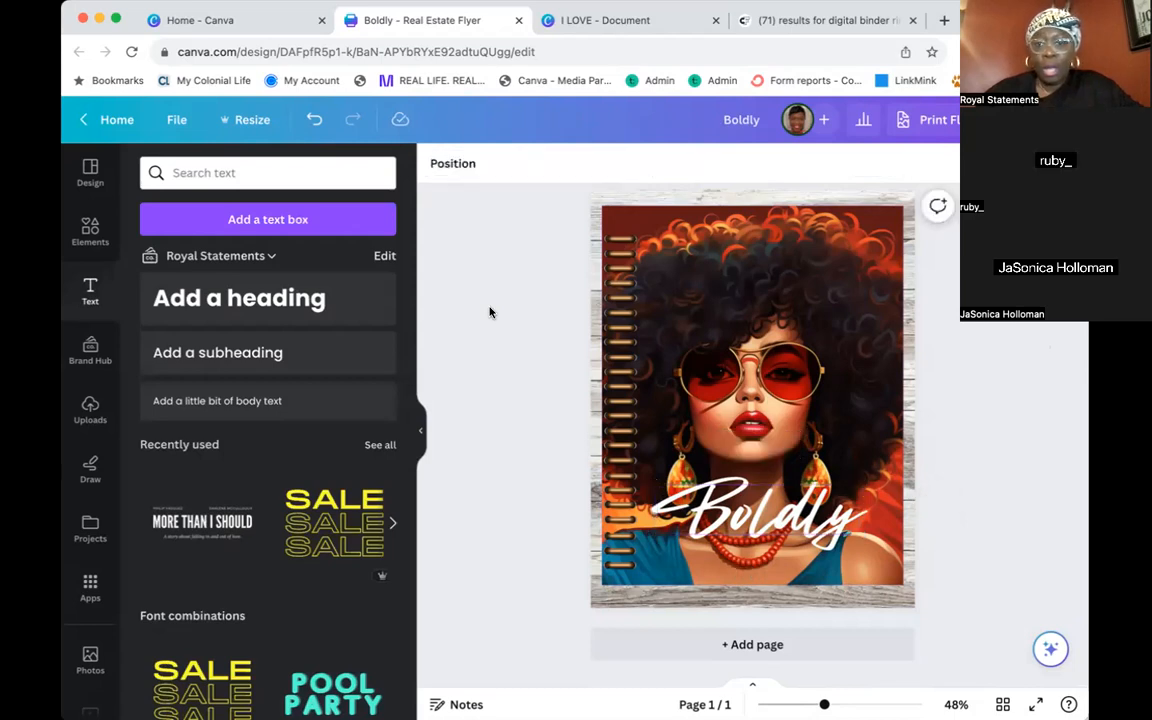
left_click(755, 503)
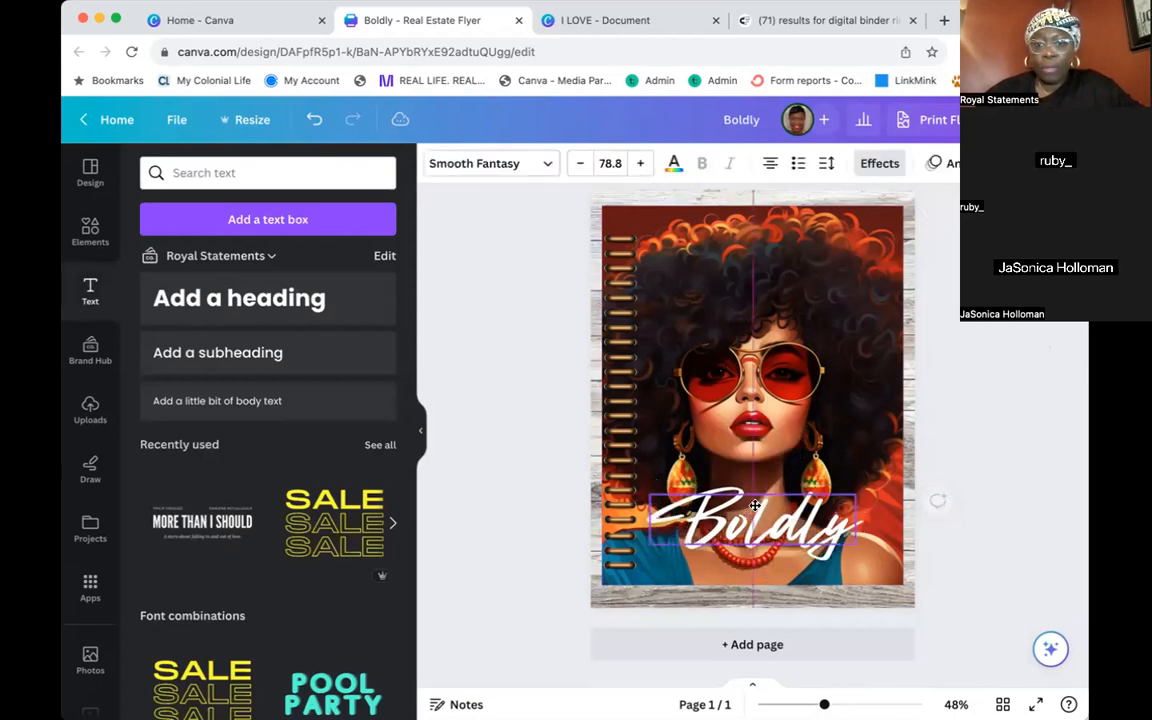
Add a subheading beneath "Boldly" reading "MOVING FORWARD"
left_click(297, 344)
left_click(768, 597)
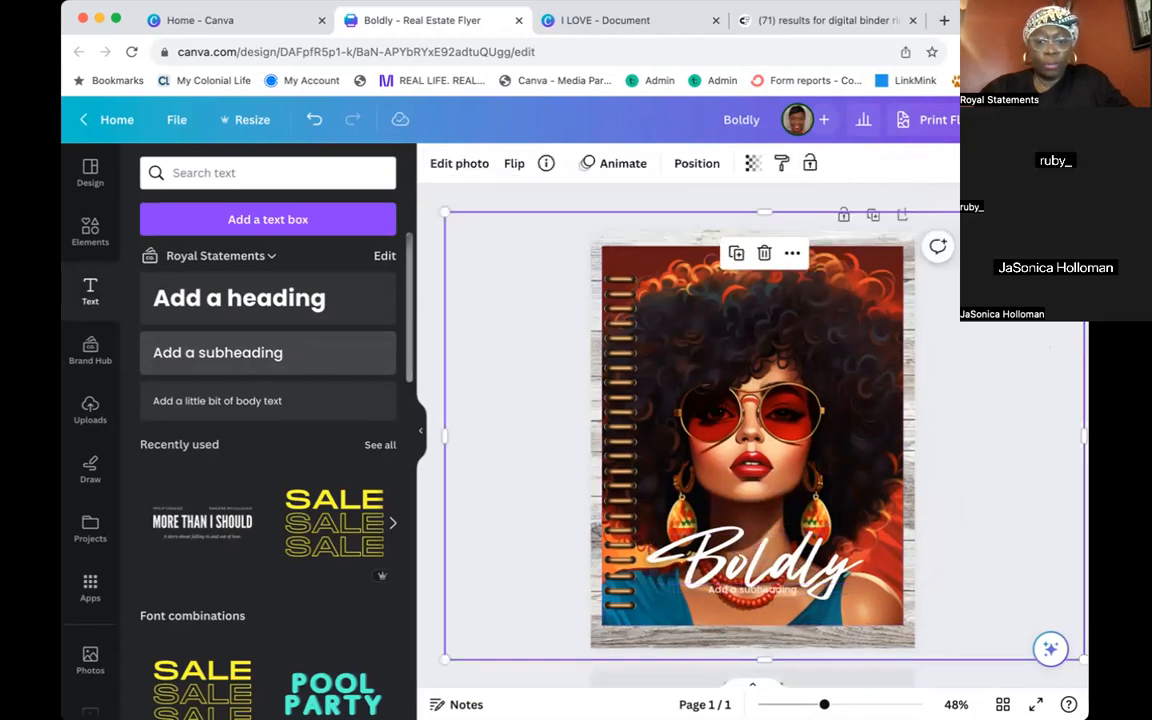
left_click(559, 310)
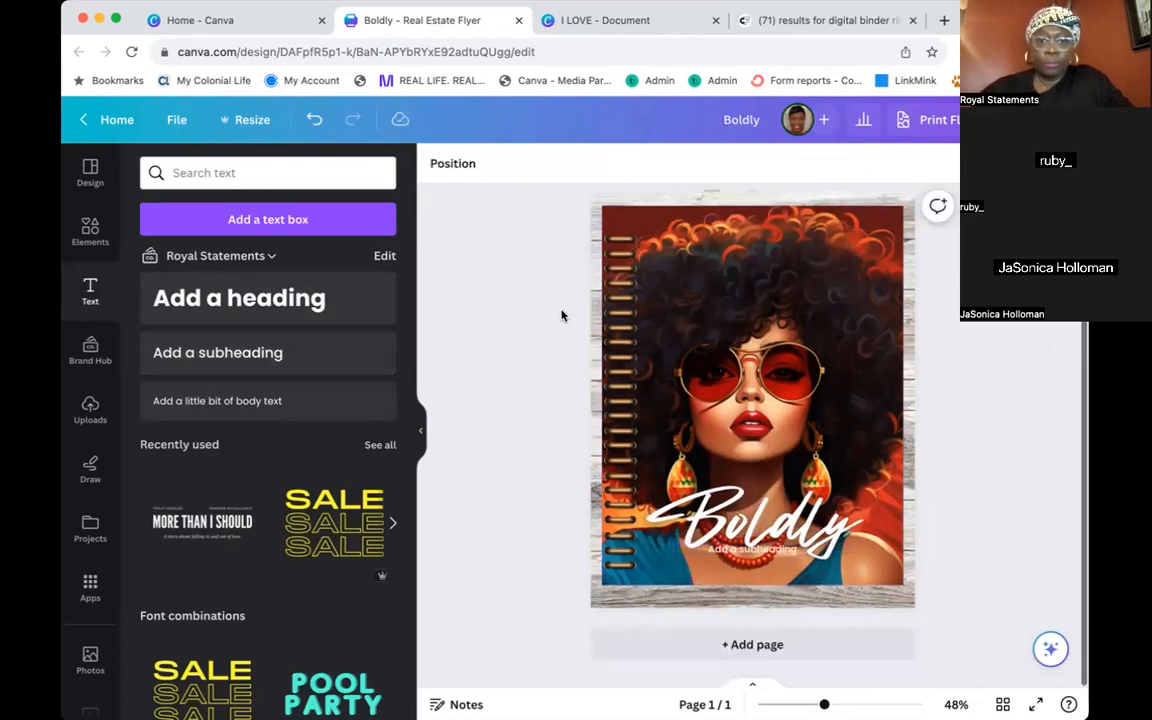
left_click(714, 544)
type("M")
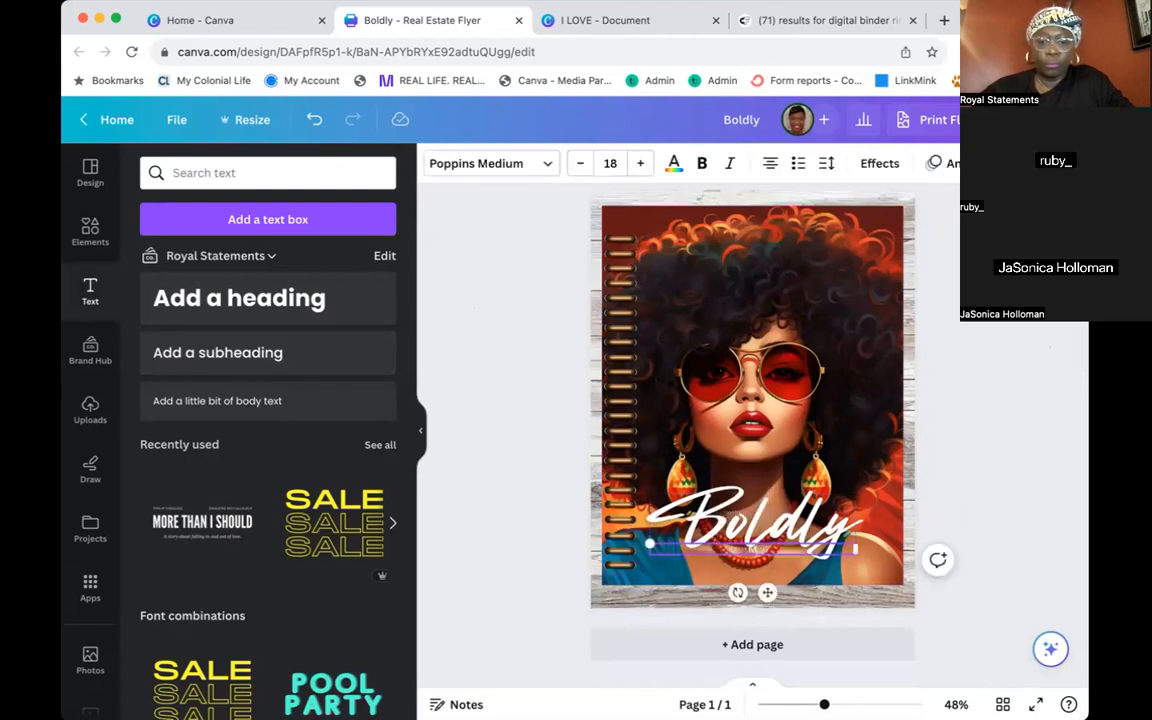
type("OVING FORWARD")
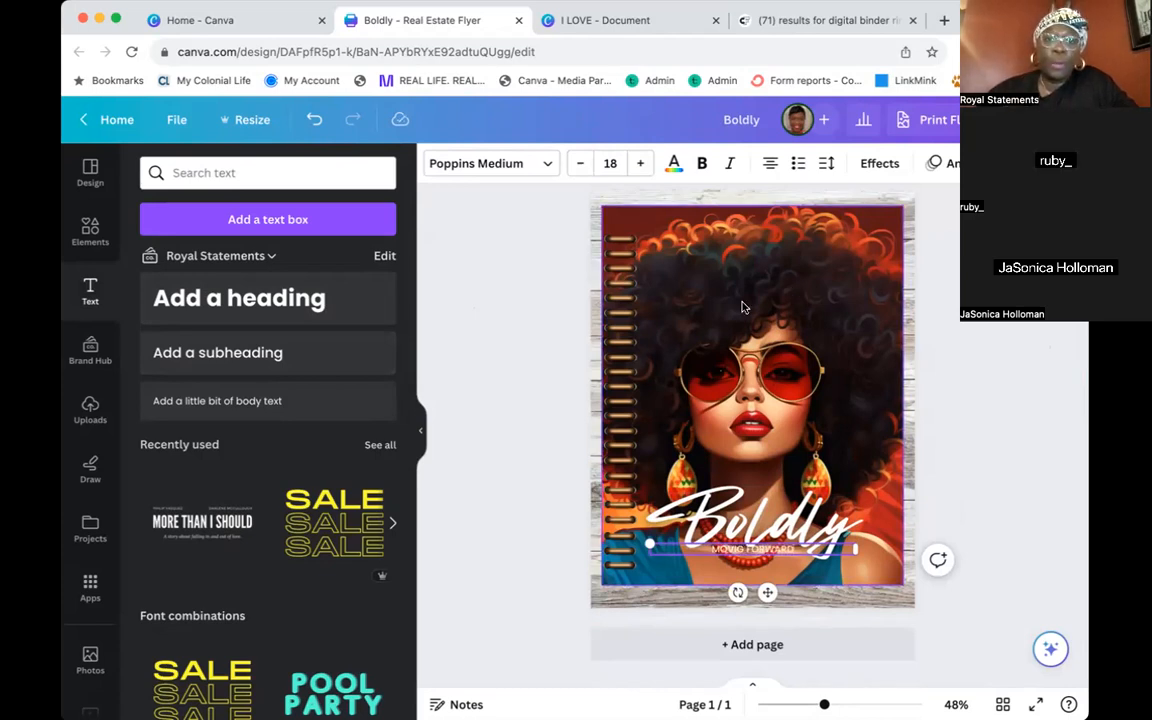
Set the "MOVING FORWARD" subtitle to the Tenor Sans font at size 27
left_click(543, 165)
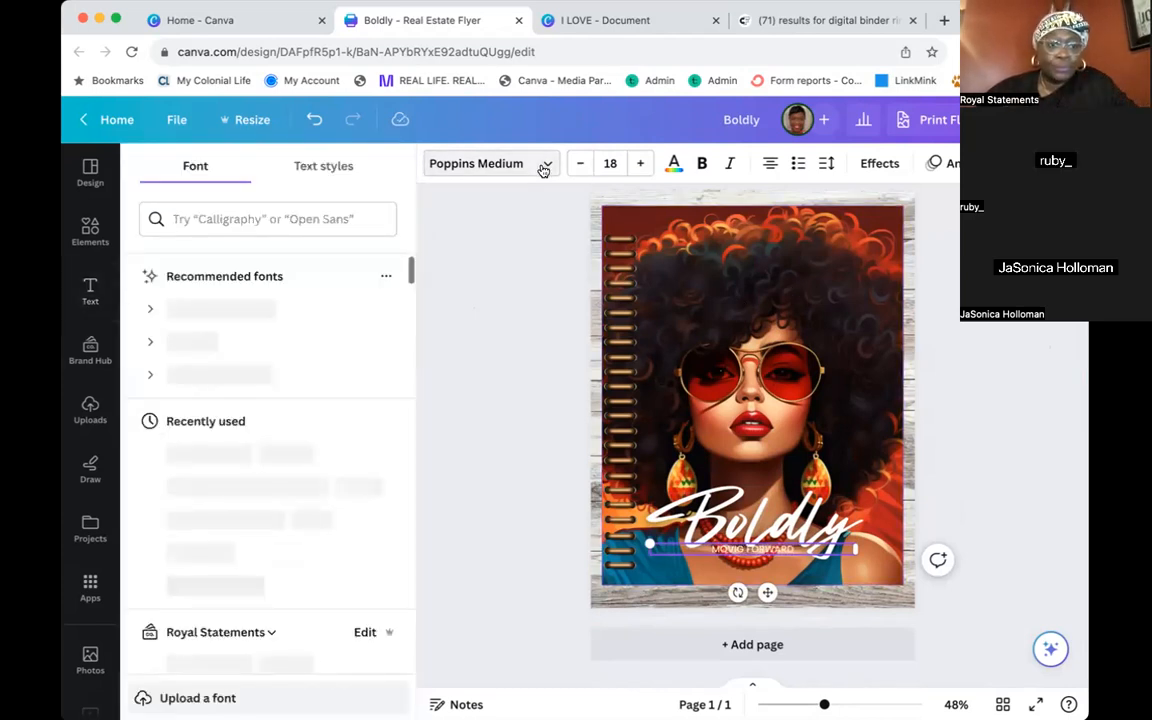
scroll(313, 455, "down", 1)
scroll(310, 455, "down", 2)
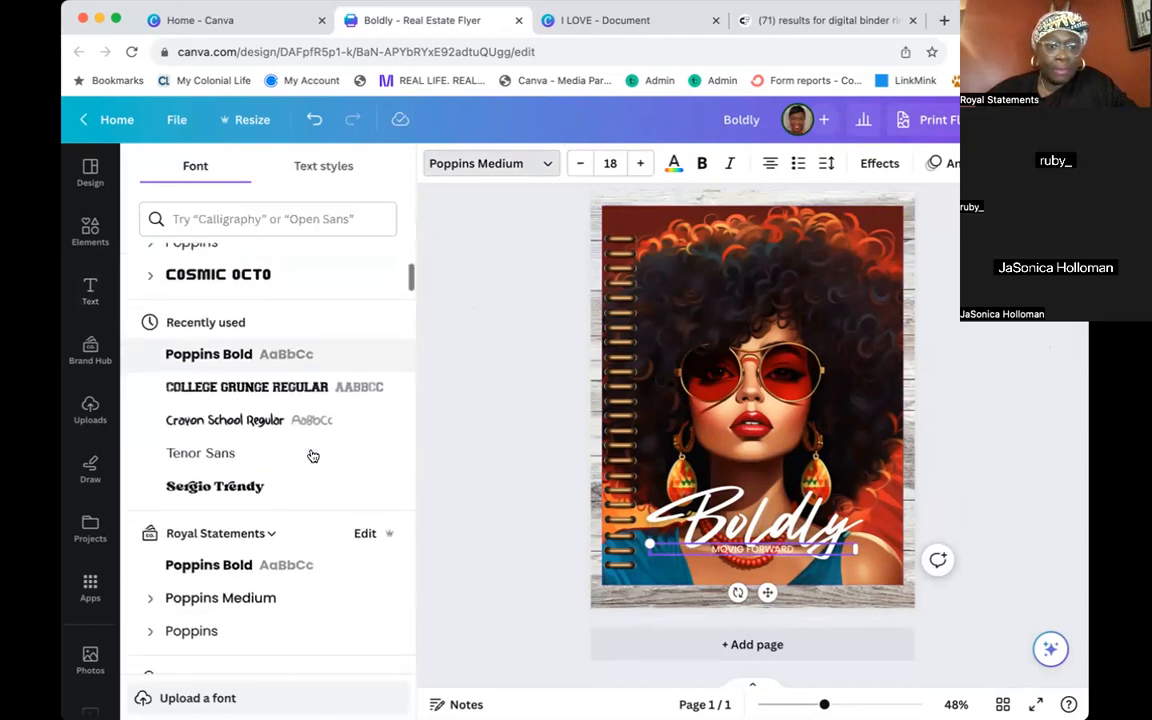
left_click(309, 452)
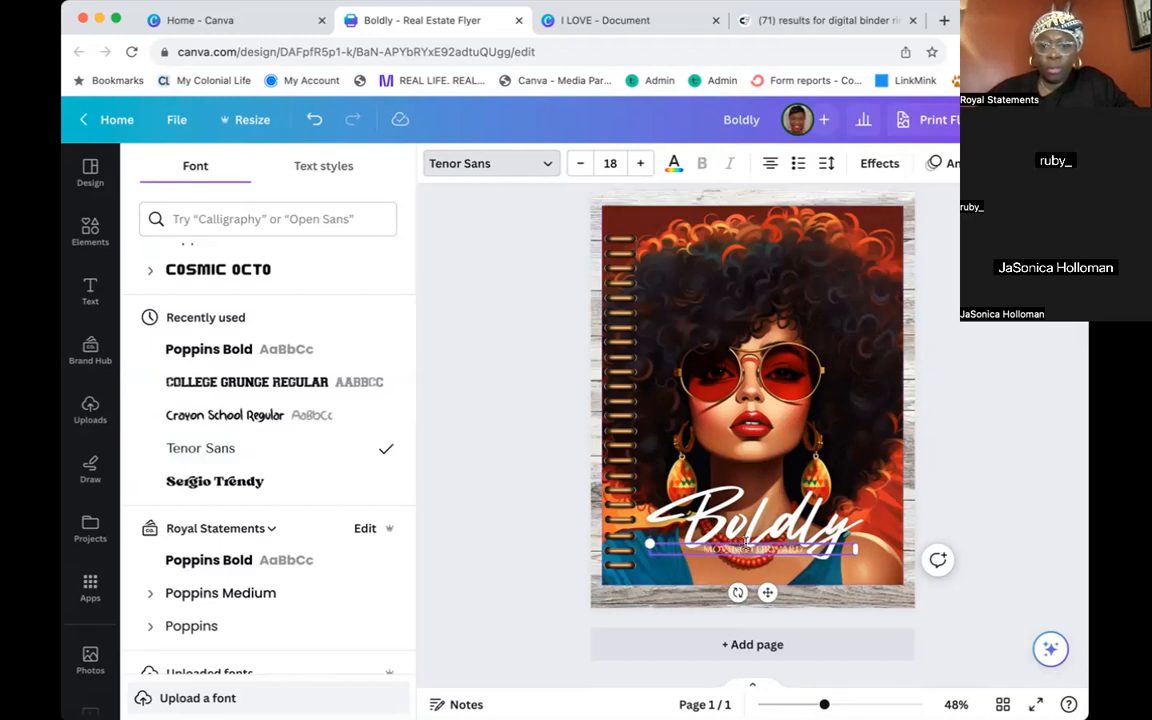
left_click(638, 163)
double_click(638, 165)
left_click(638, 165)
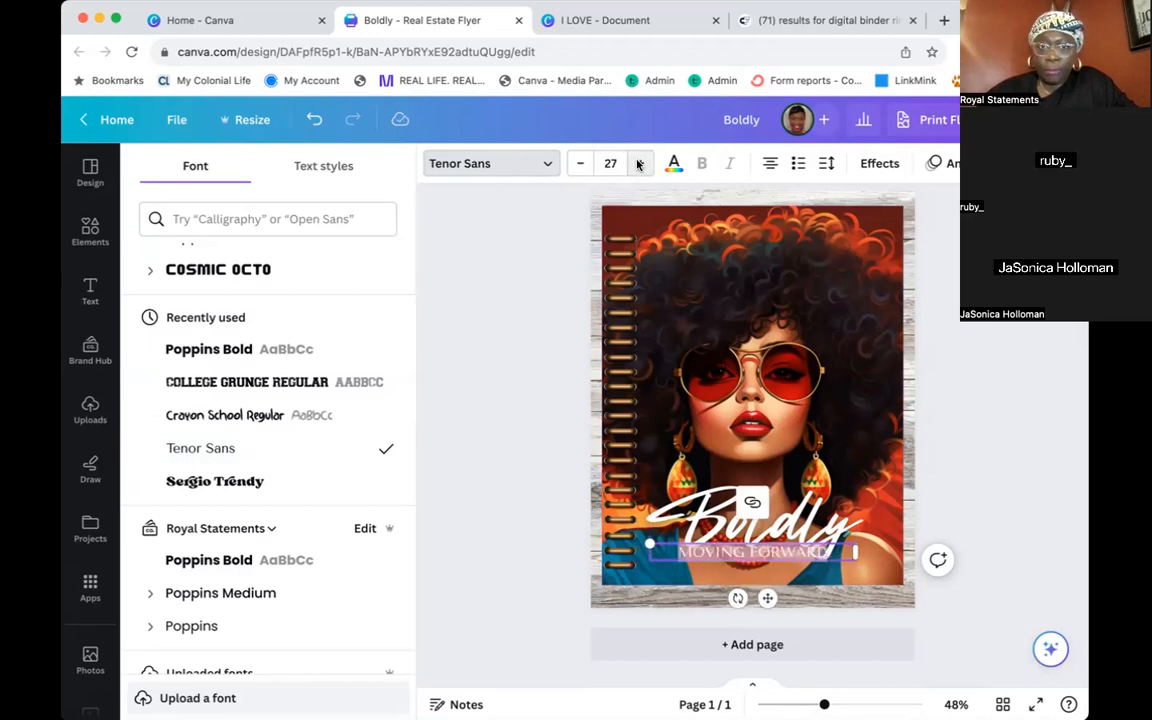
left_click(987, 357)
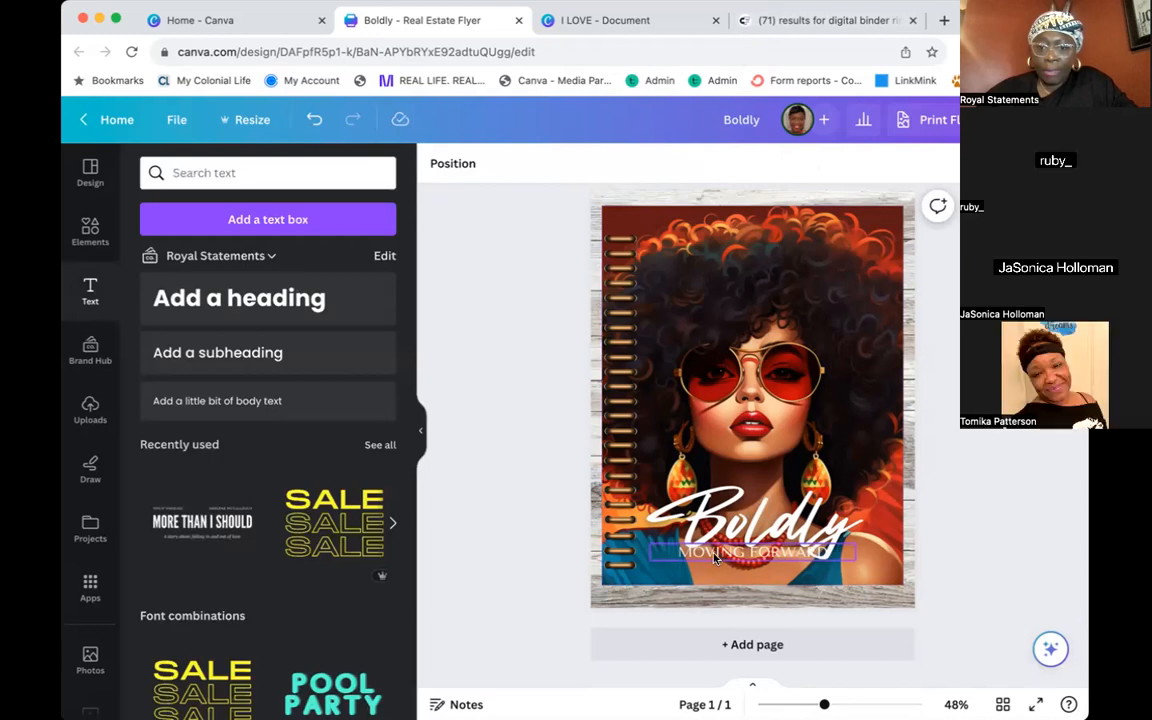
Move the "MOVING FORWARD" subtitle down and left below the title, and give it the Lift effect at intensity 100
left_click_drag(712, 558, 689, 567)
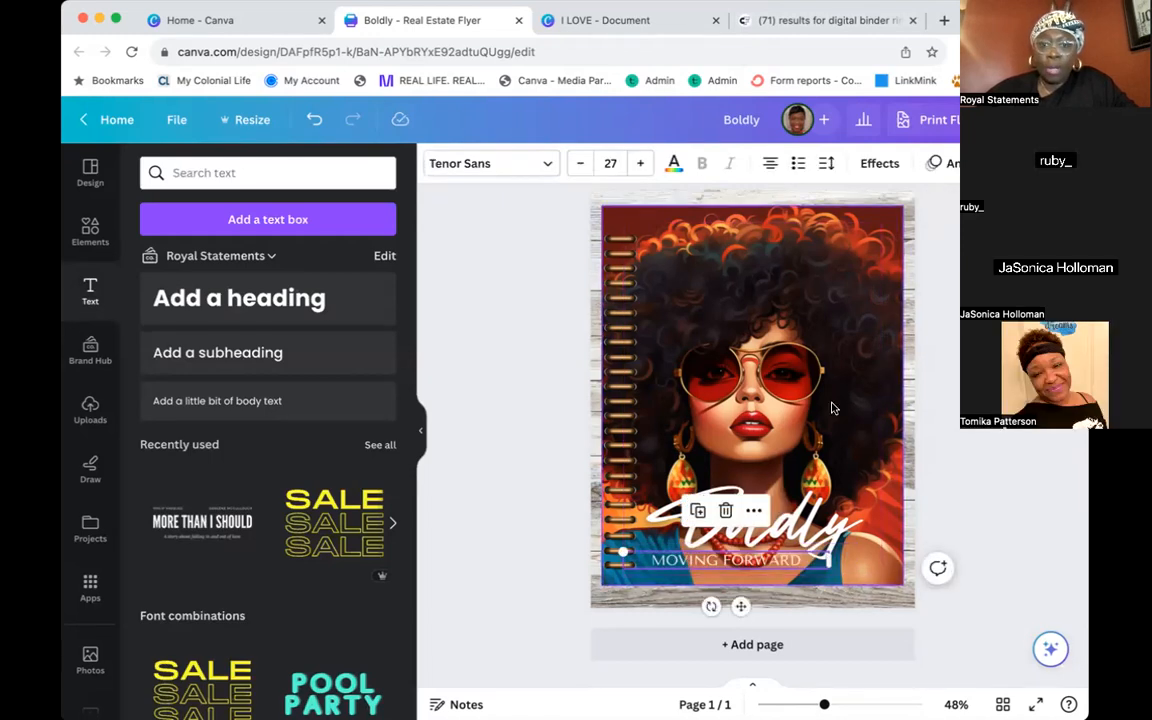
left_click(890, 172)
left_click(362, 272)
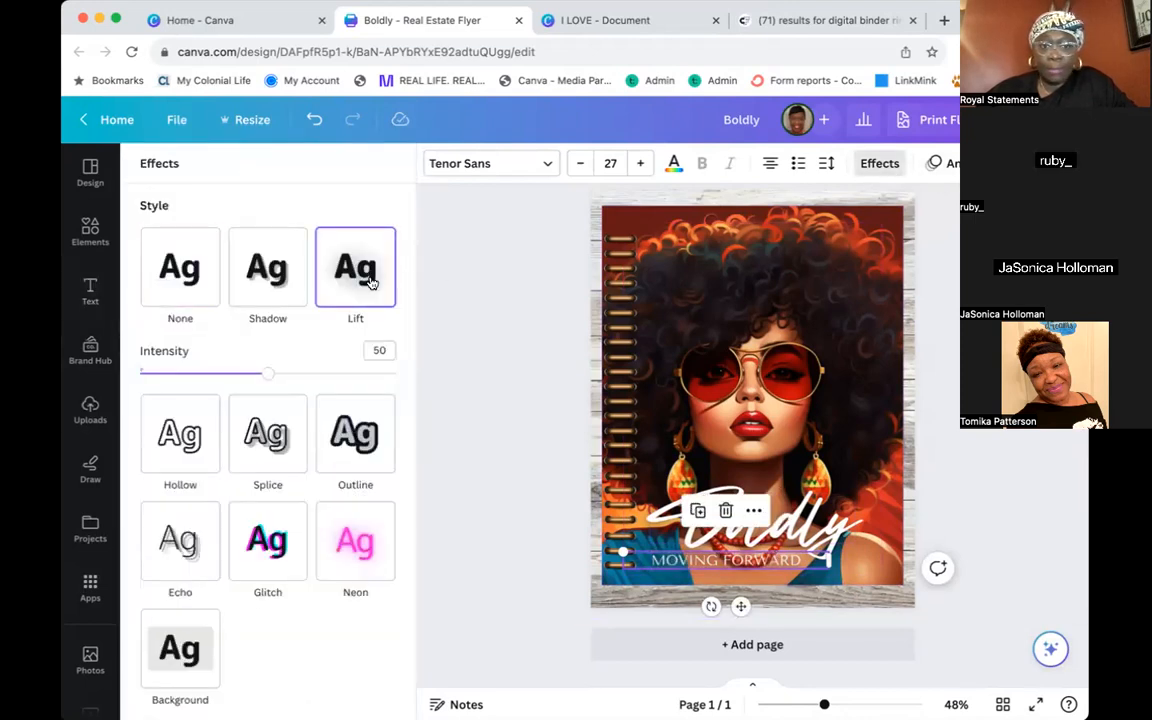
left_click_drag(268, 373, 413, 367)
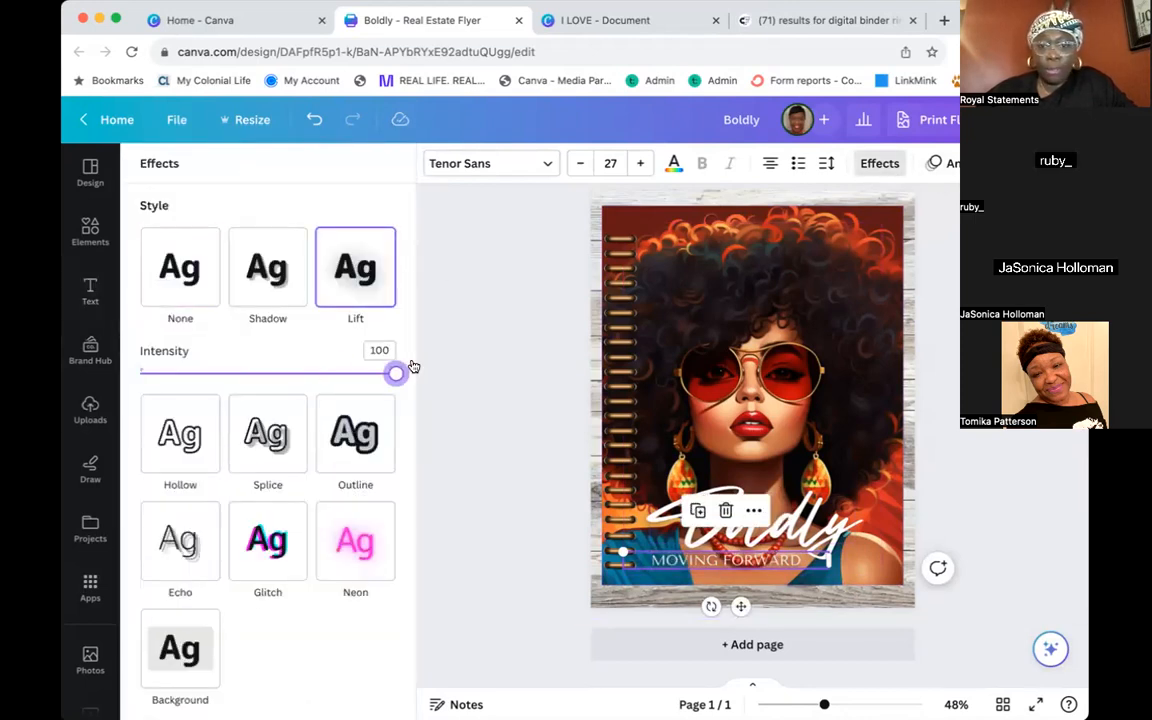
left_click(478, 309)
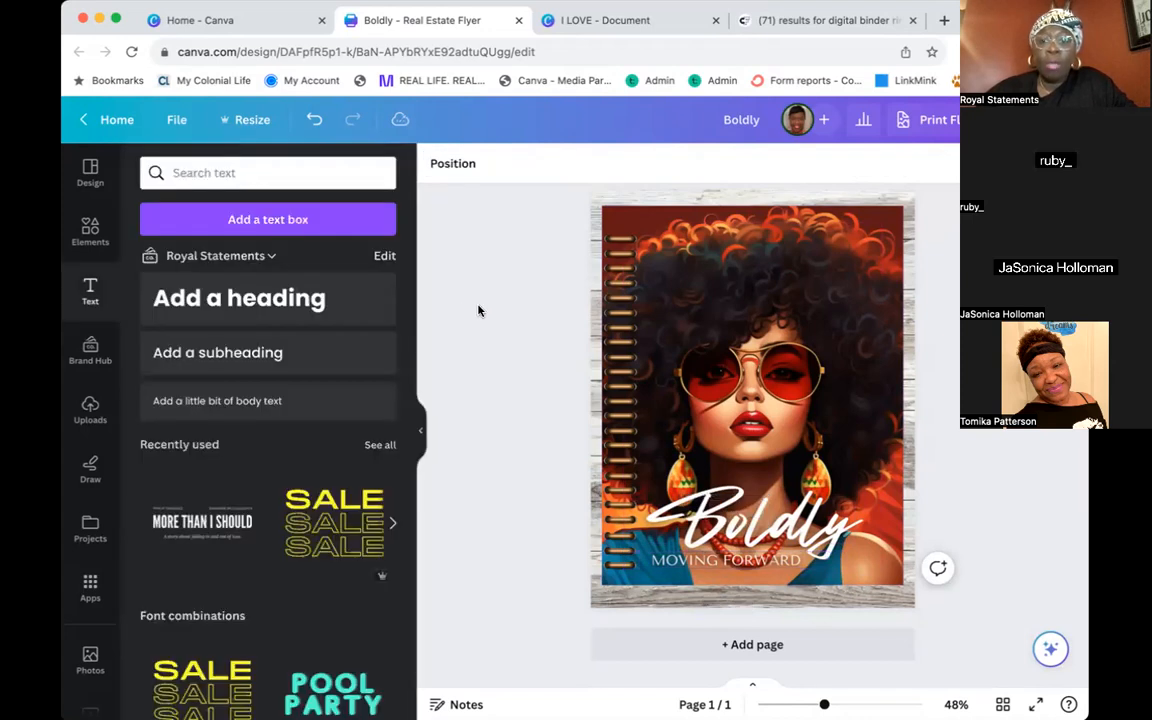
Shift the title and subtitle slightly right, reduce "MOVING FORWARD" to size 23.4 and tuck it closer under "Boldly"
left_click(822, 533)
left_click_drag(822, 533, 838, 530)
left_click_drag(769, 559, 787, 557)
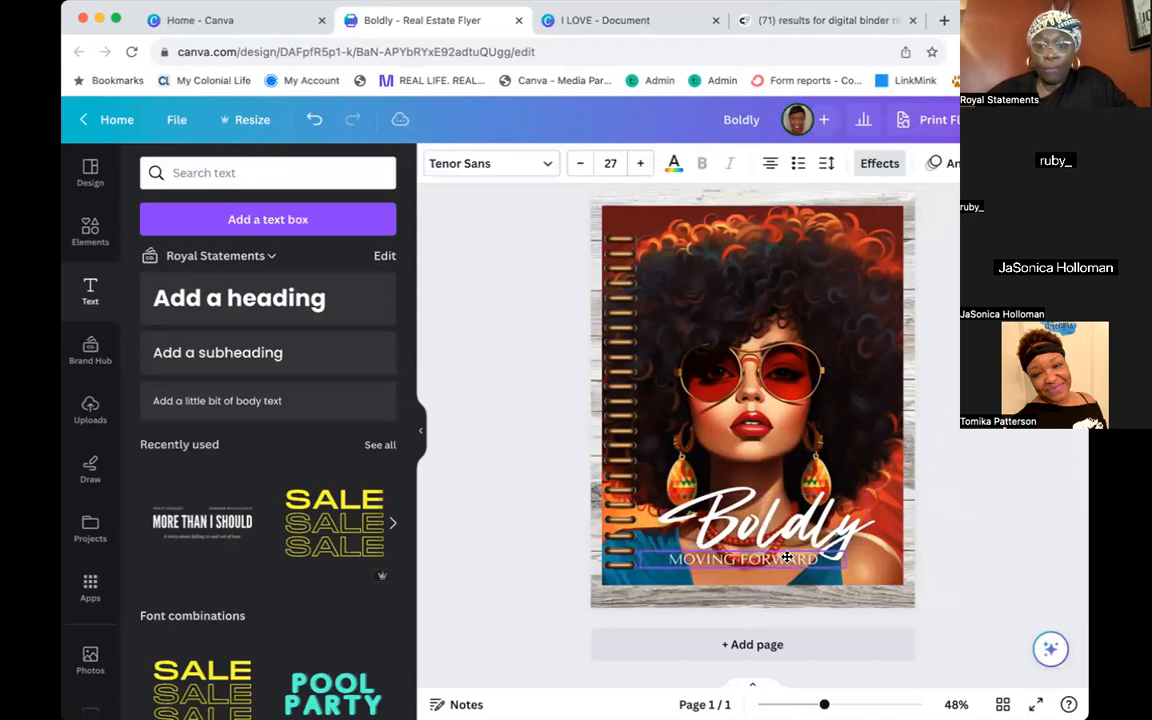
left_click_drag(638, 547, 662, 550)
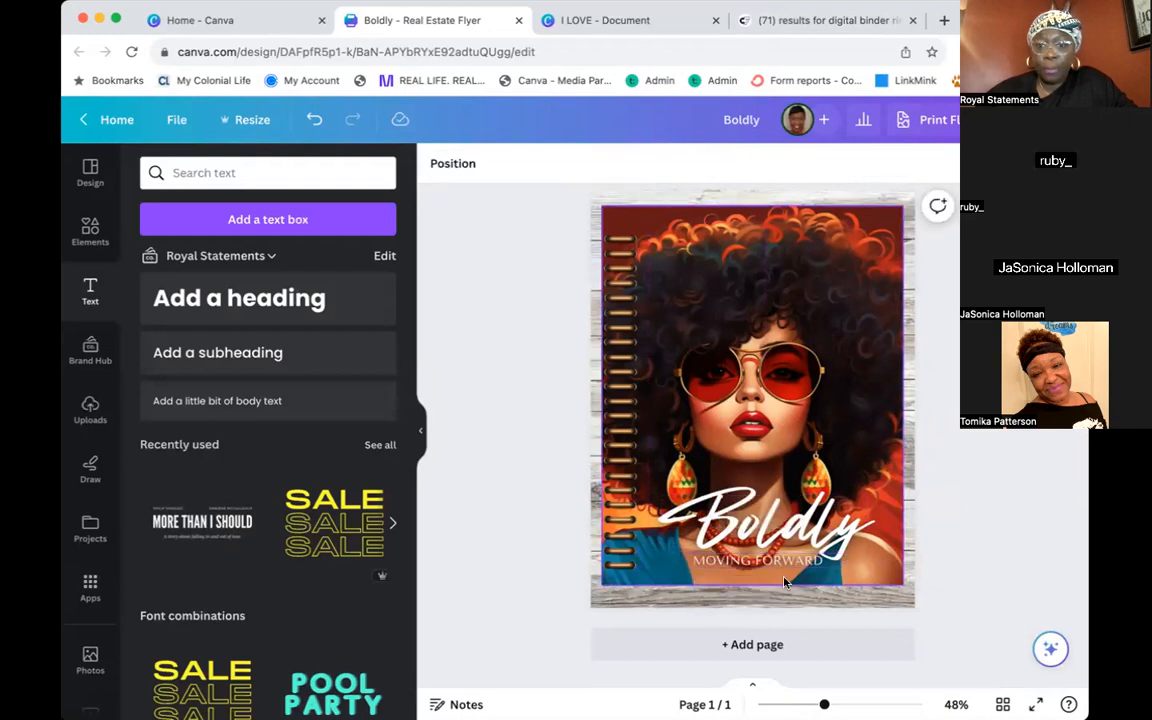
left_click_drag(746, 562, 734, 555)
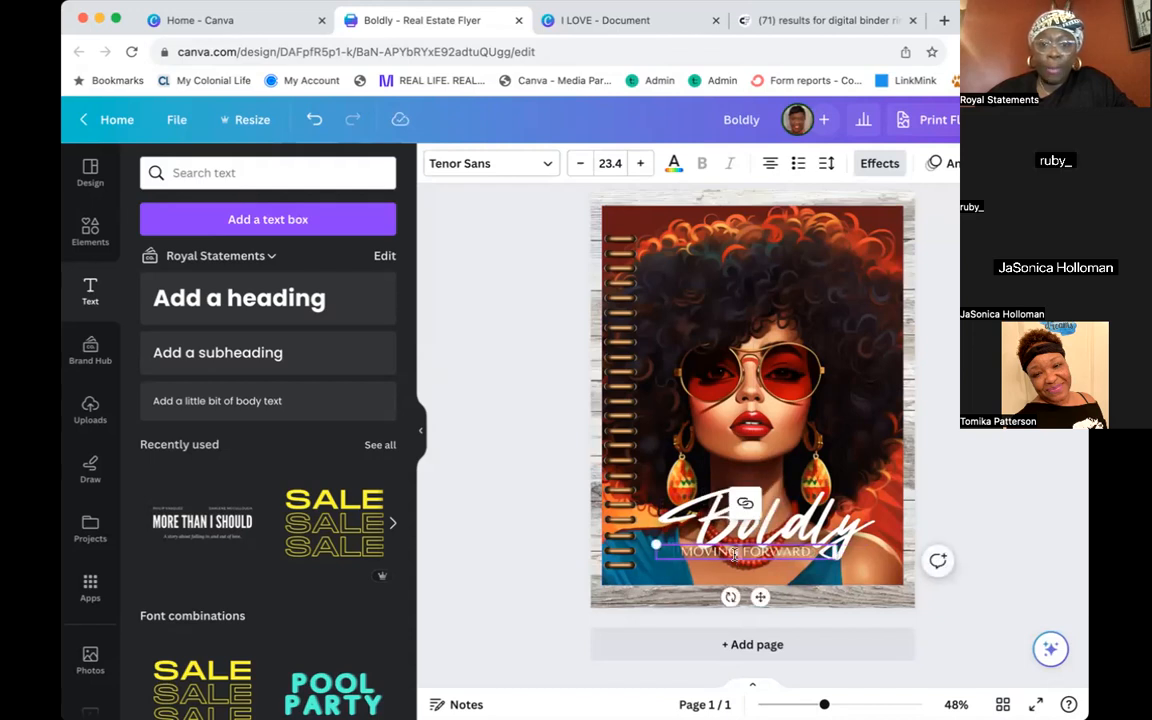
Change the "MOVING FORWARD" subtitle's font to Abril Fatface and nudge it slightly down and right below the title
left_click(549, 166)
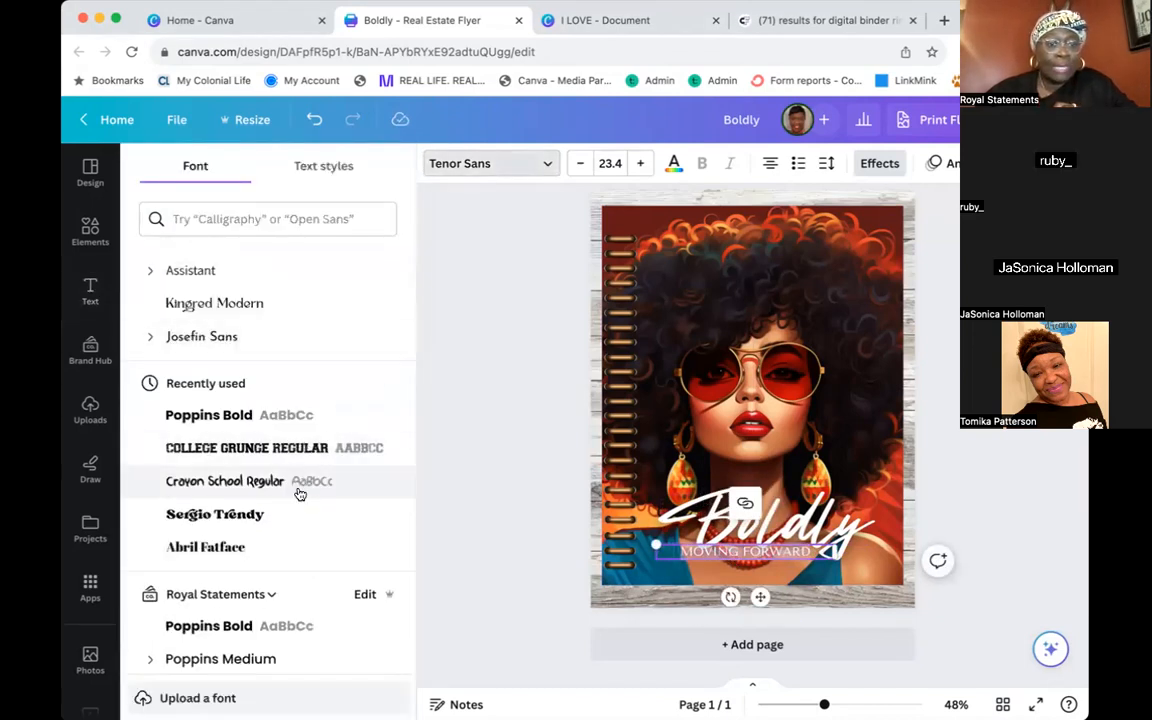
scroll(285, 510, "down", 1)
left_click(268, 532)
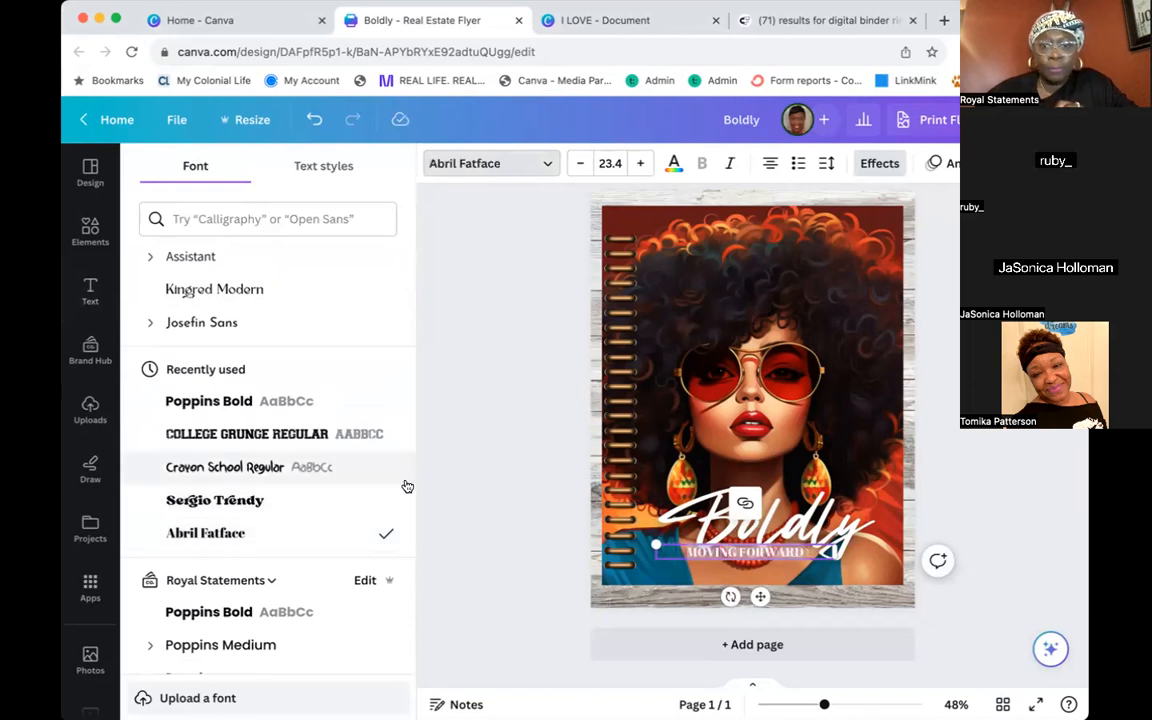
left_click(450, 448)
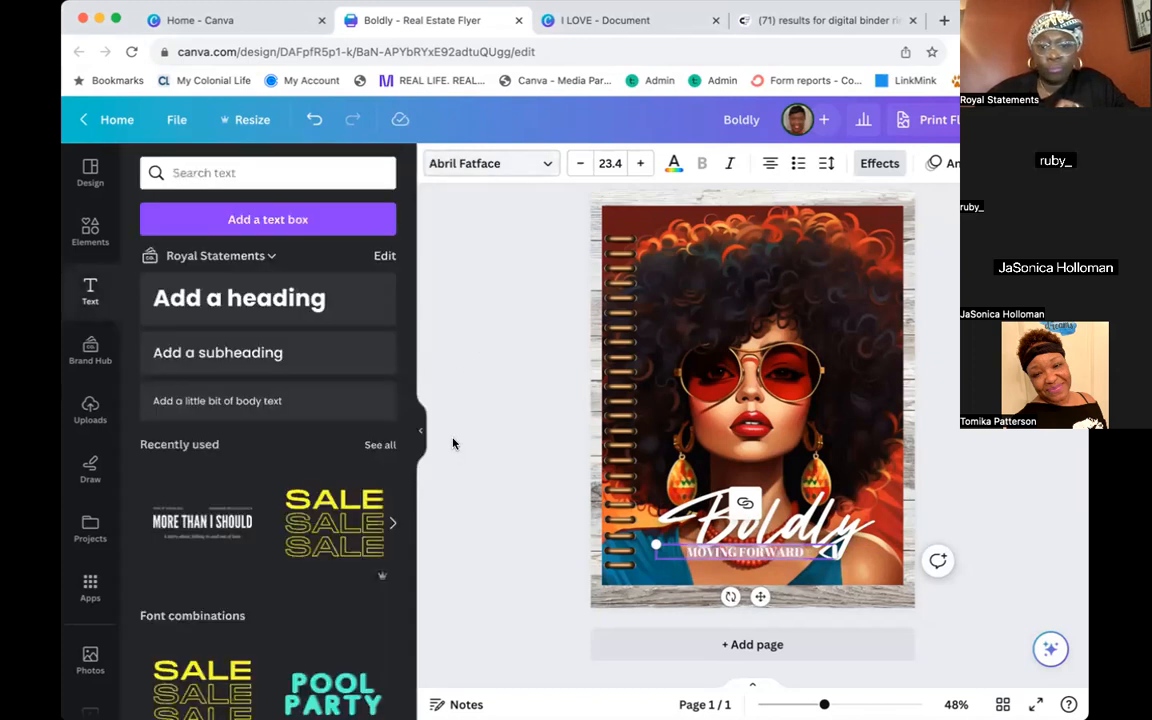
left_click(735, 557)
left_click_drag(735, 557, 740, 560)
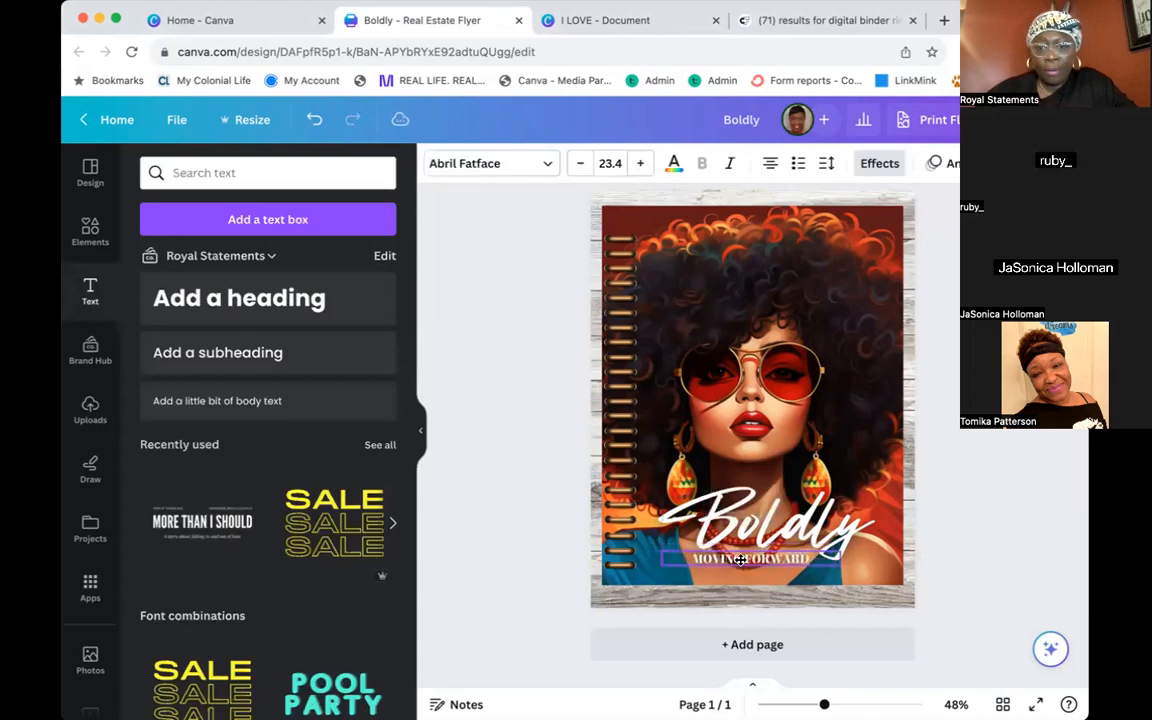
Change the "MOVING FORWARD" subtitle's font to Montserrat Classic and make it bold
left_click(500, 447)
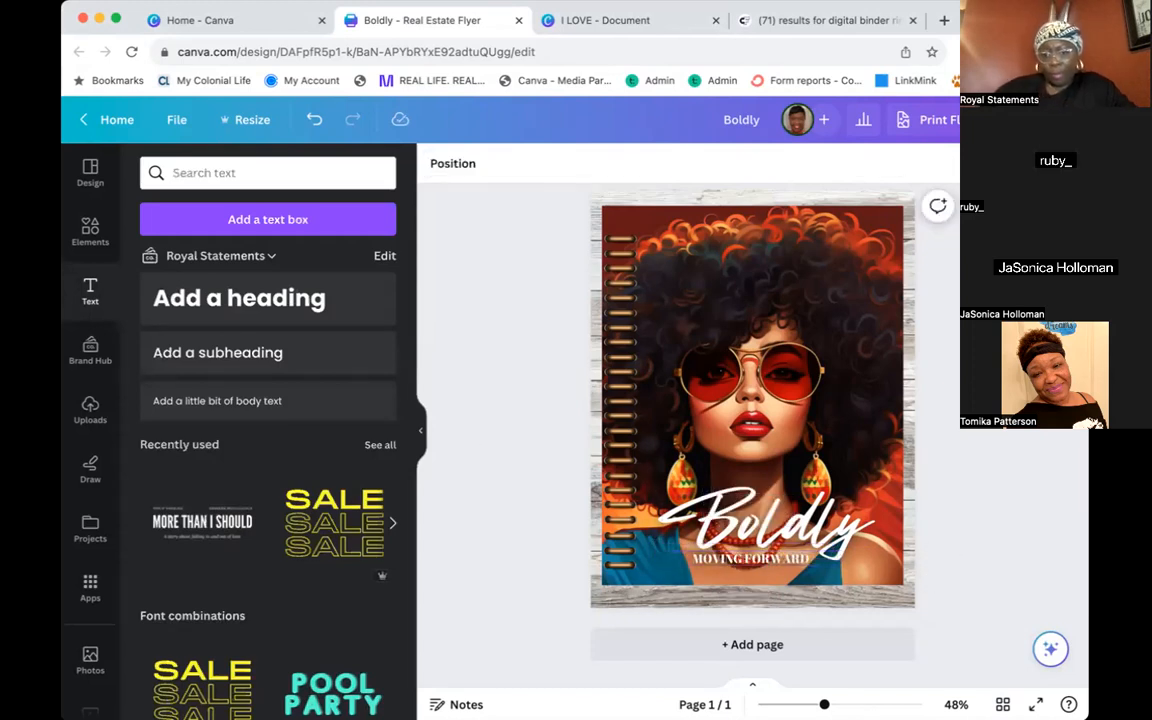
left_click(737, 562)
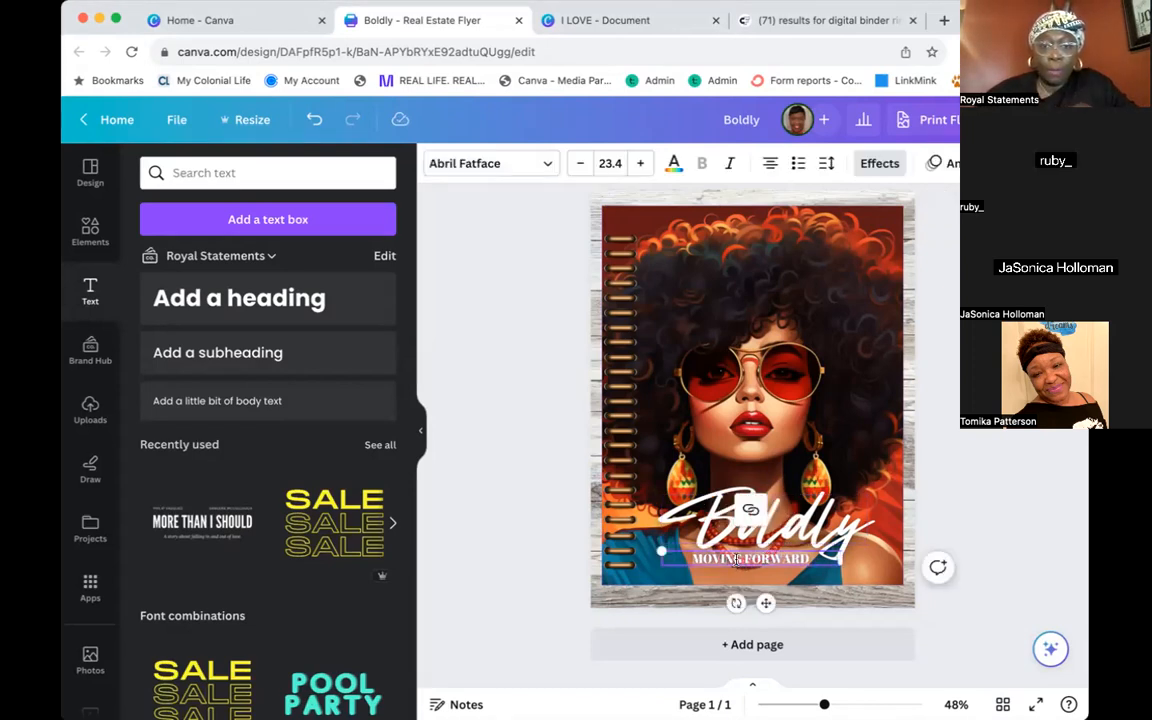
left_click(535, 163)
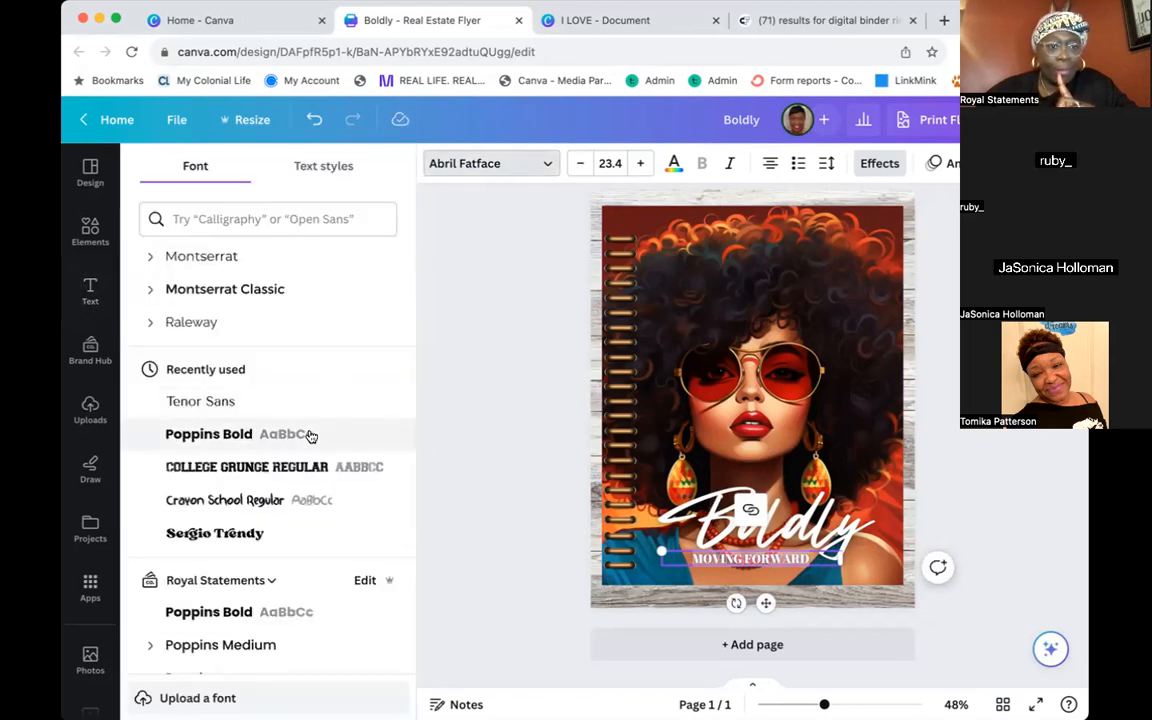
left_click(278, 290)
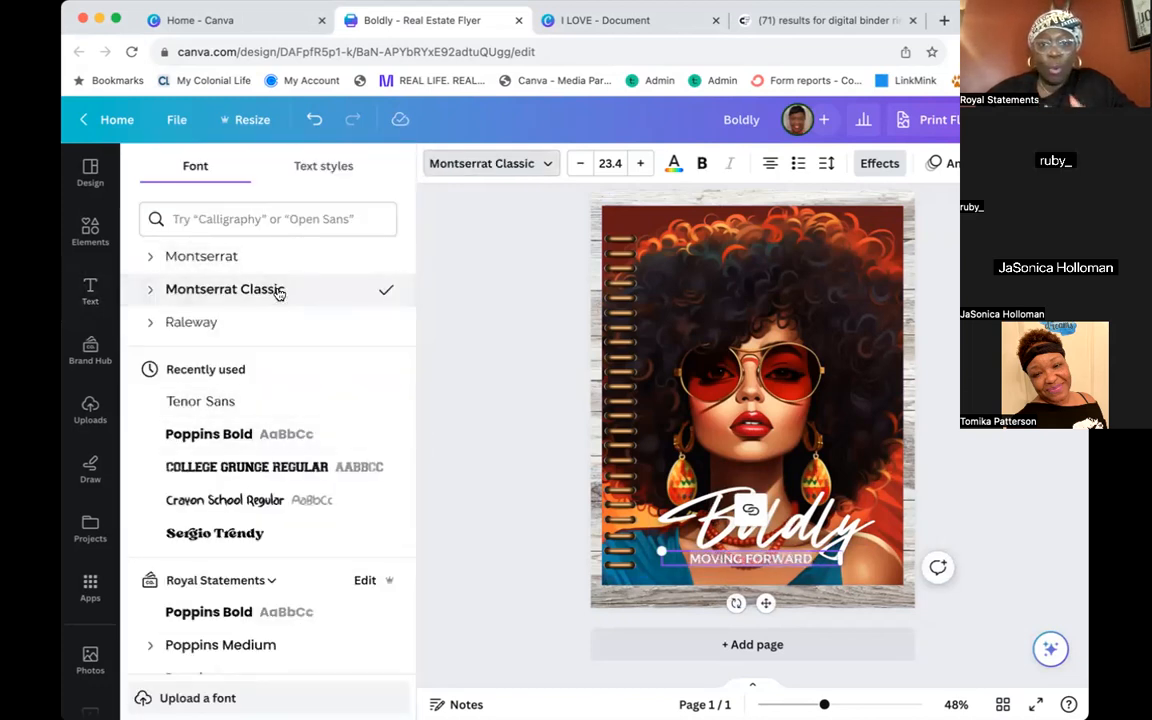
left_click(703, 163)
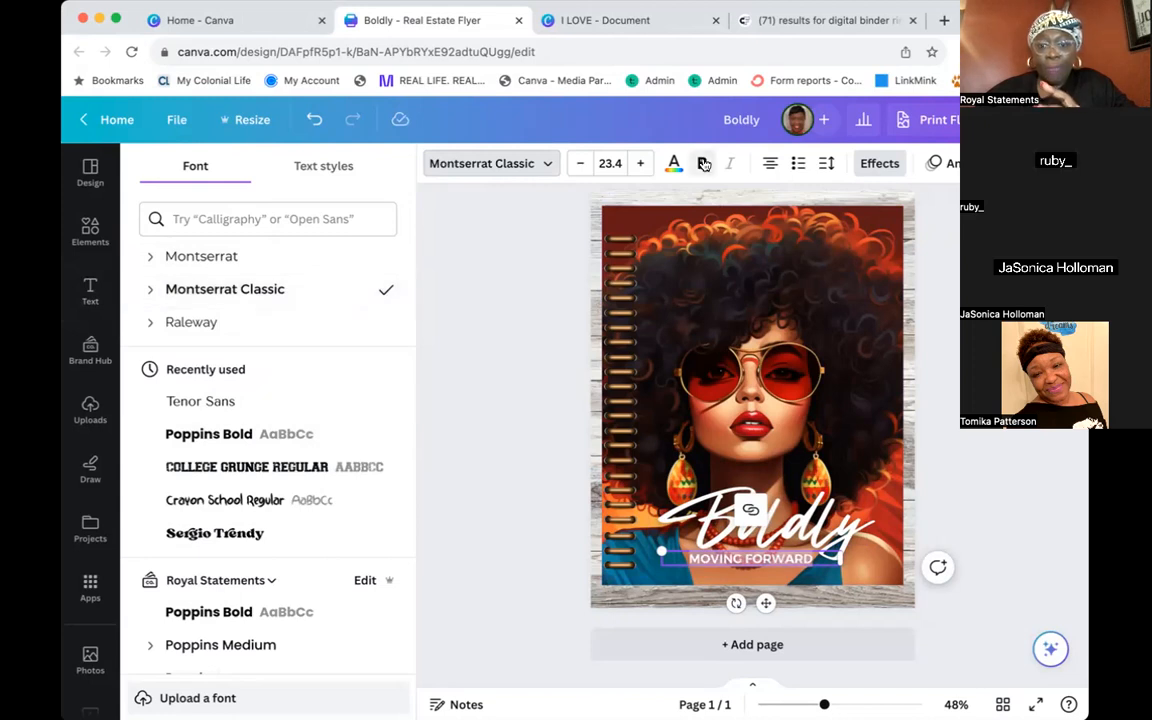
left_click(928, 390)
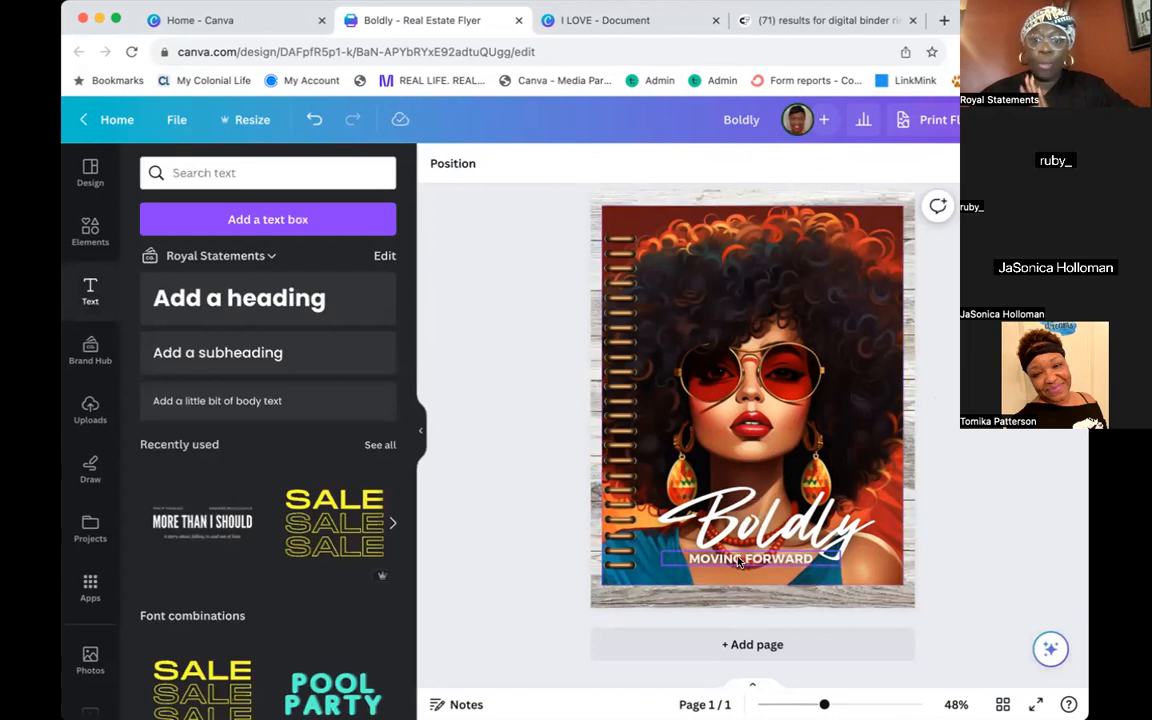
left_click(665, 505)
left_click(880, 163)
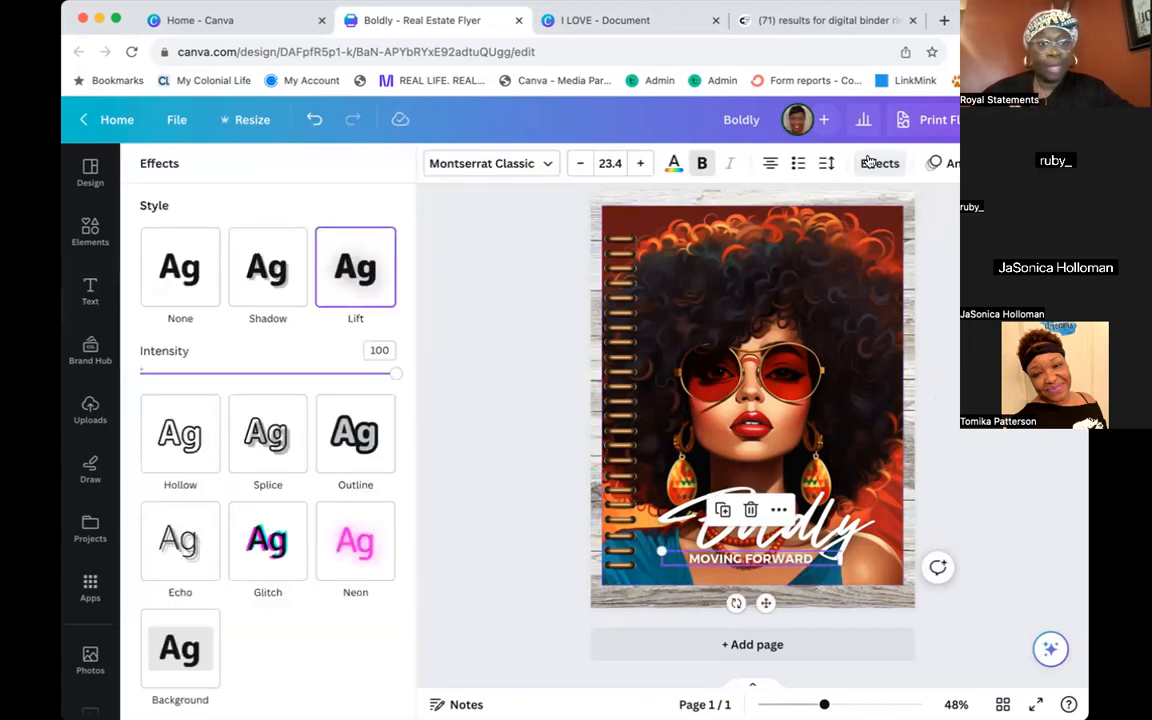
left_click(536, 315)
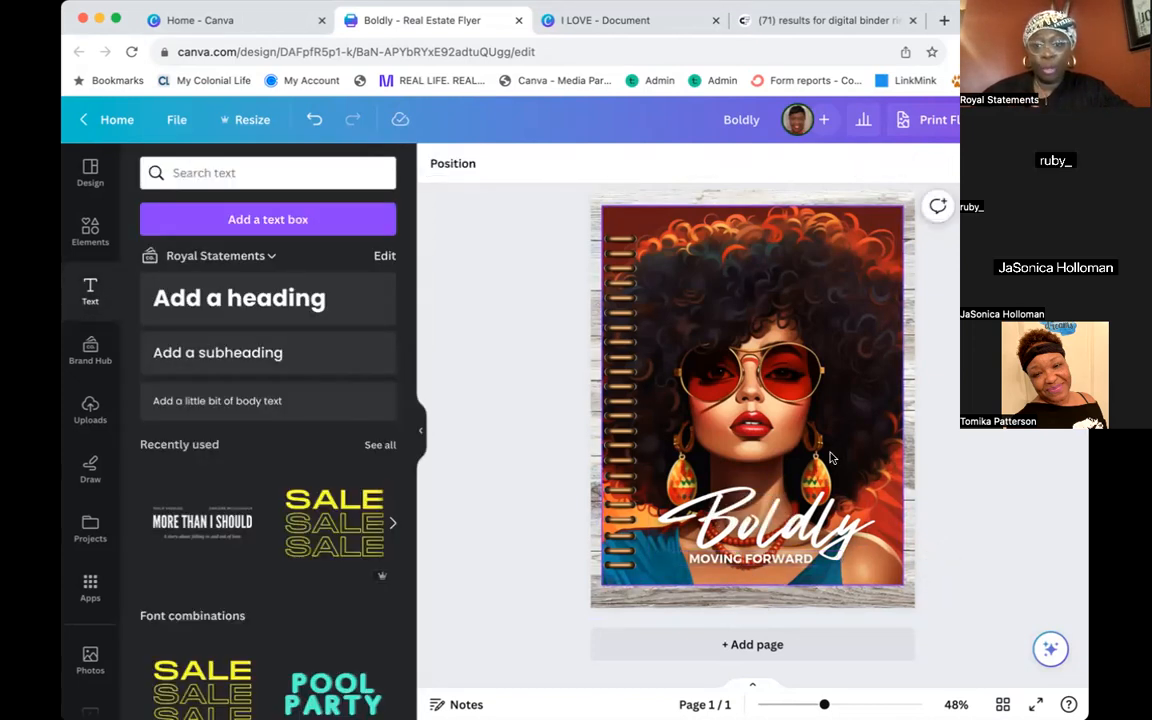
left_click_drag(843, 527, 842, 523)
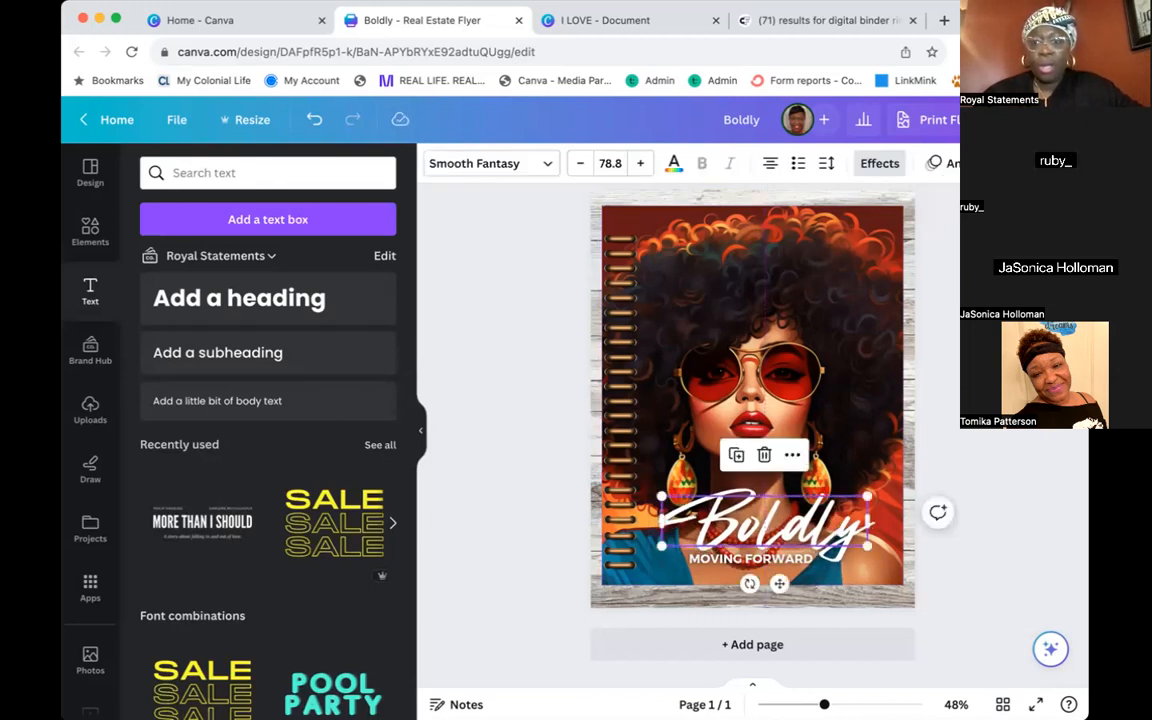
left_click(1000, 400)
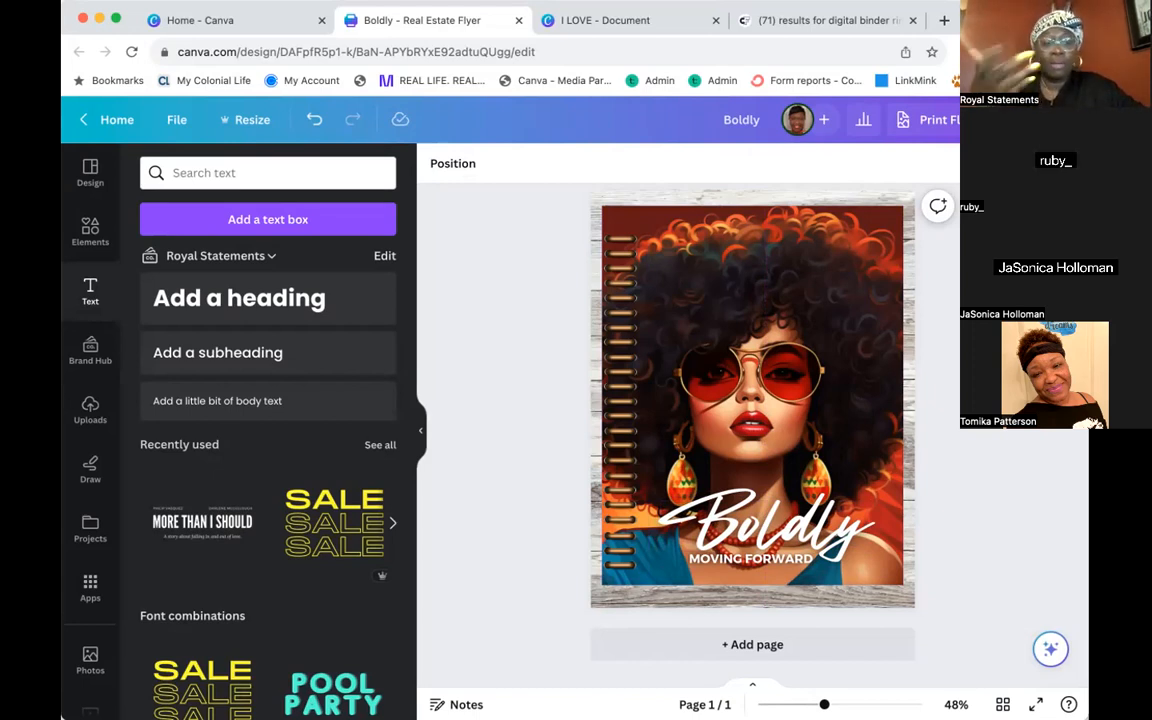
Search the elements library for "TAB" and show all graphics results
left_click(90, 230)
left_click(350, 173)
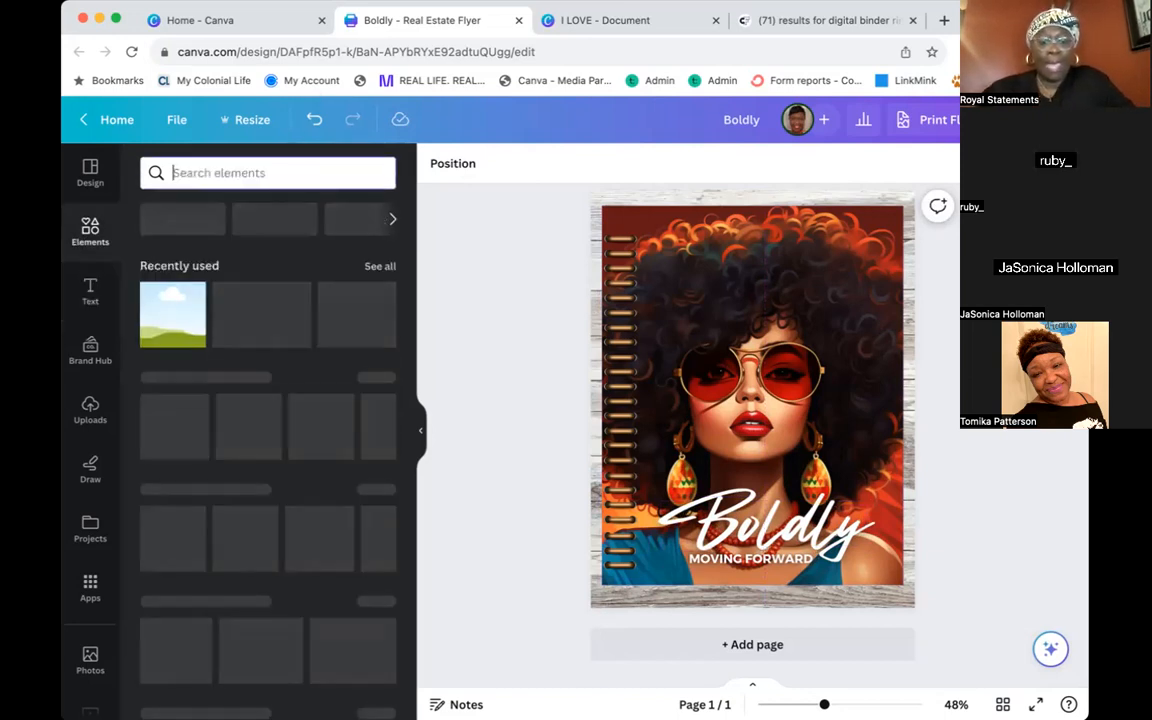
type("T")
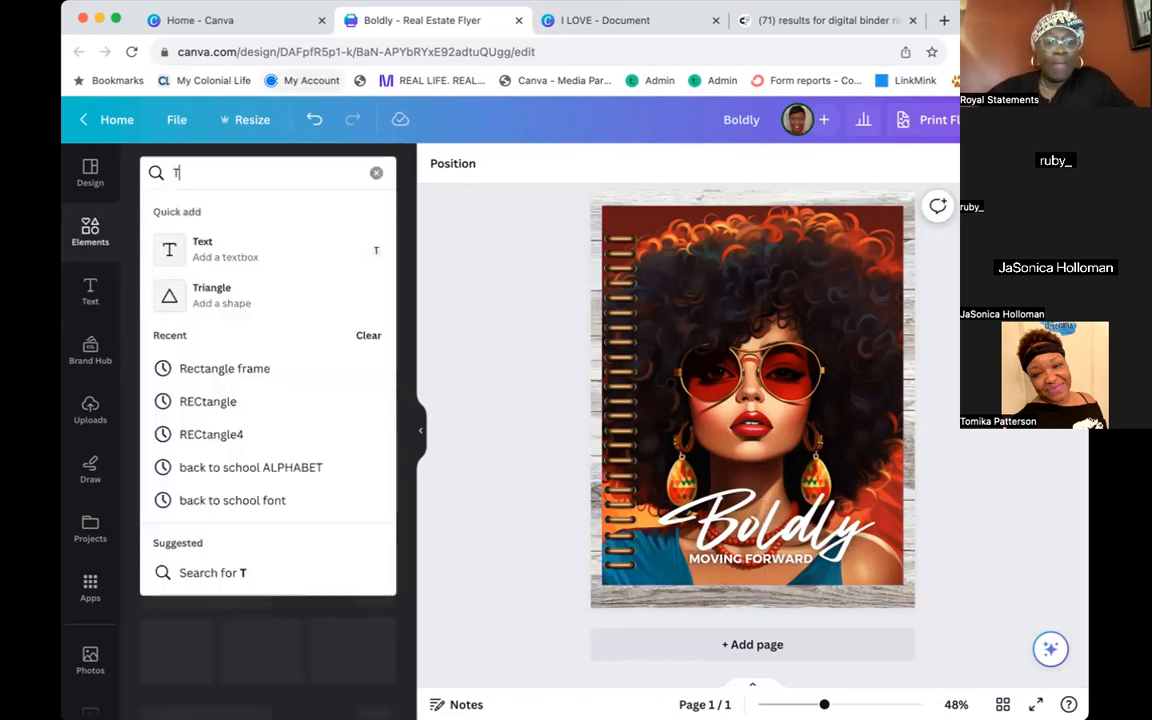
type("AB")
key("Return")
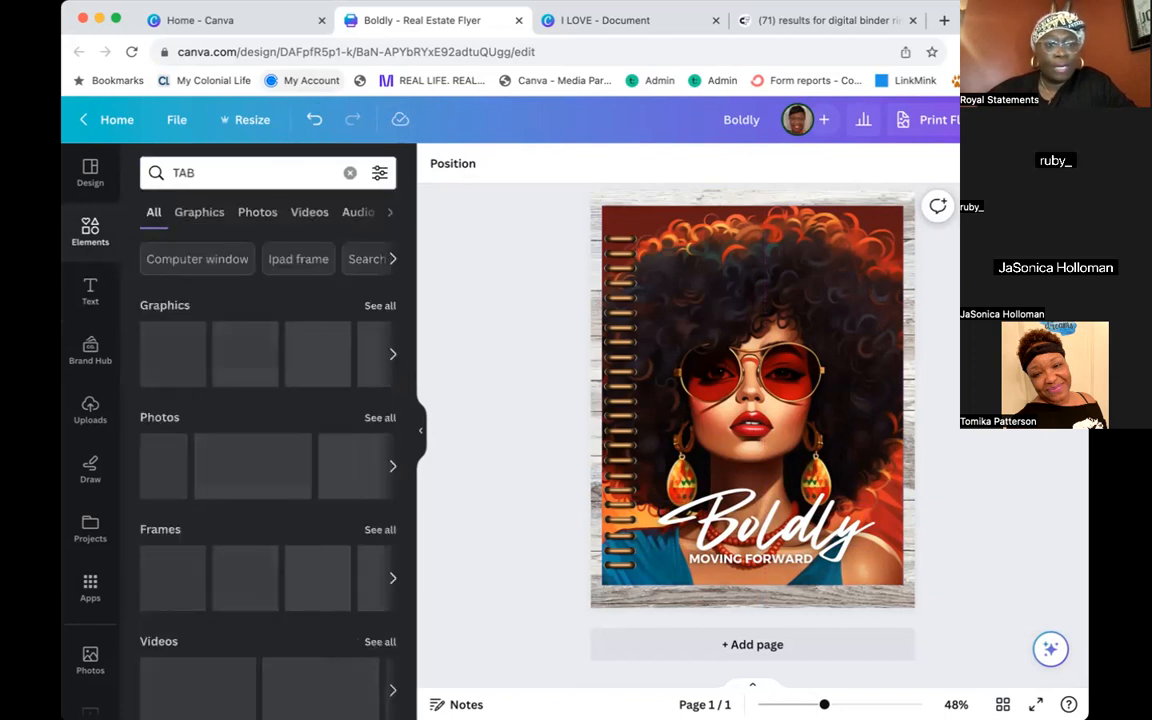
left_click(381, 306)
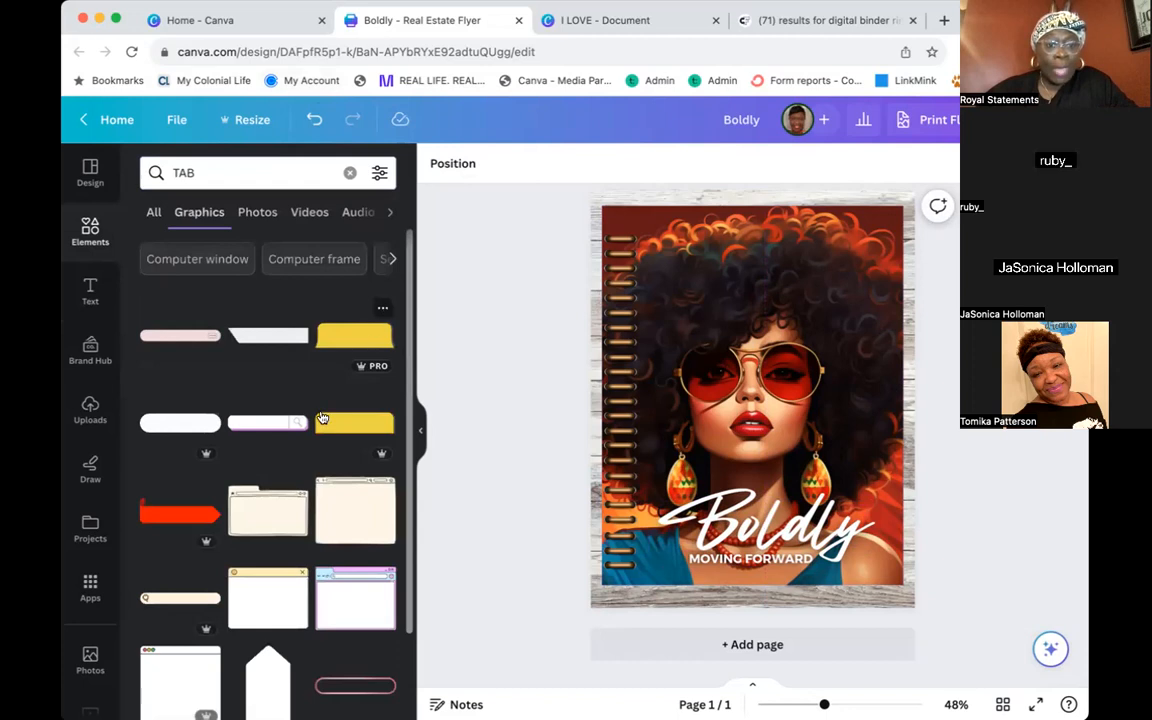
Add the purple tab graphic with rounded corners on one side to the cover and shrink it to about a third of its size
scroll(277, 480, "down", 5)
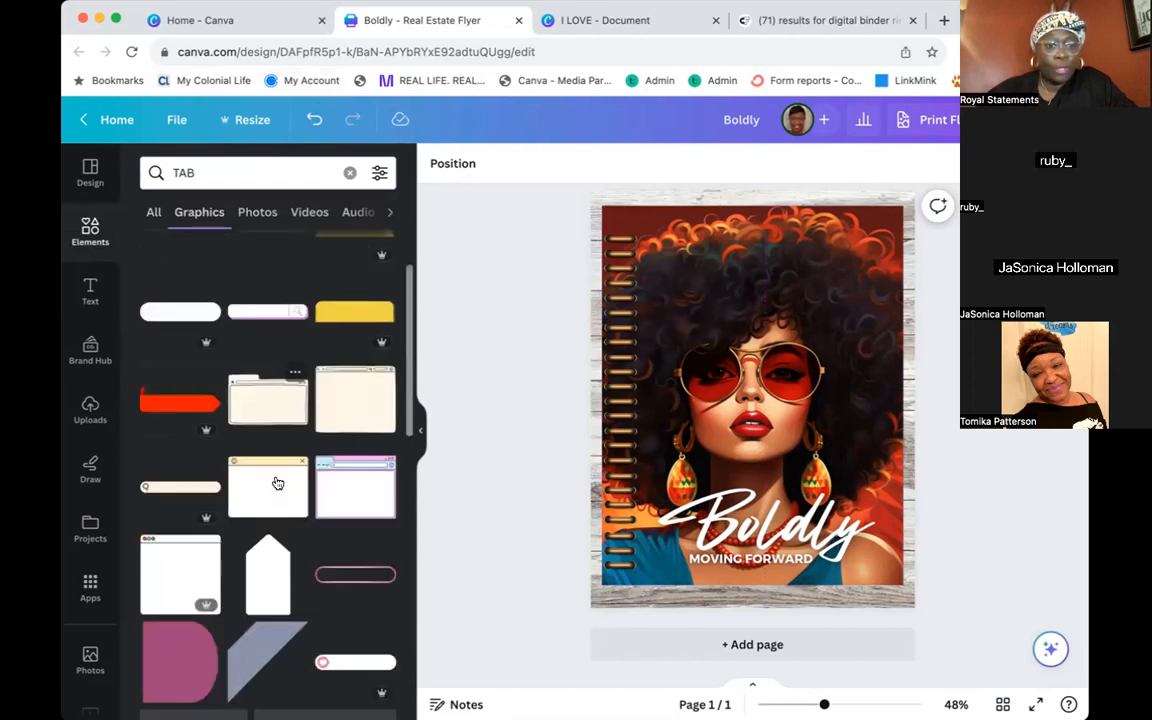
scroll(277, 483, "down", 1)
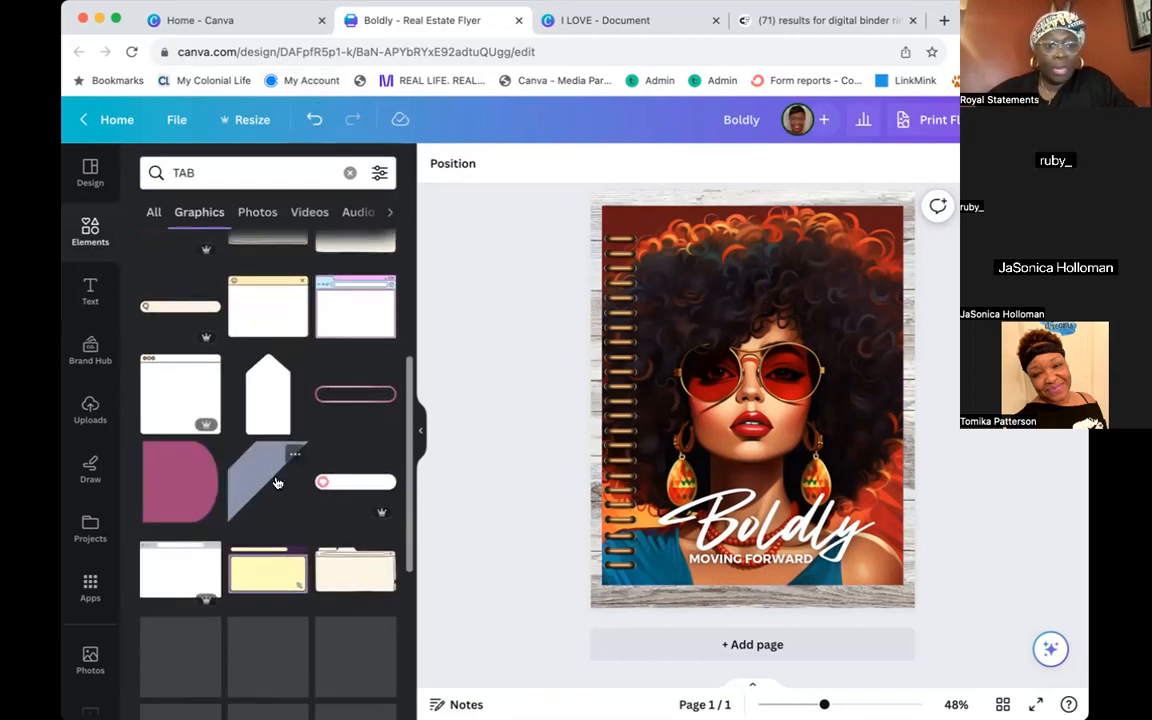
scroll(277, 483, "down", 2)
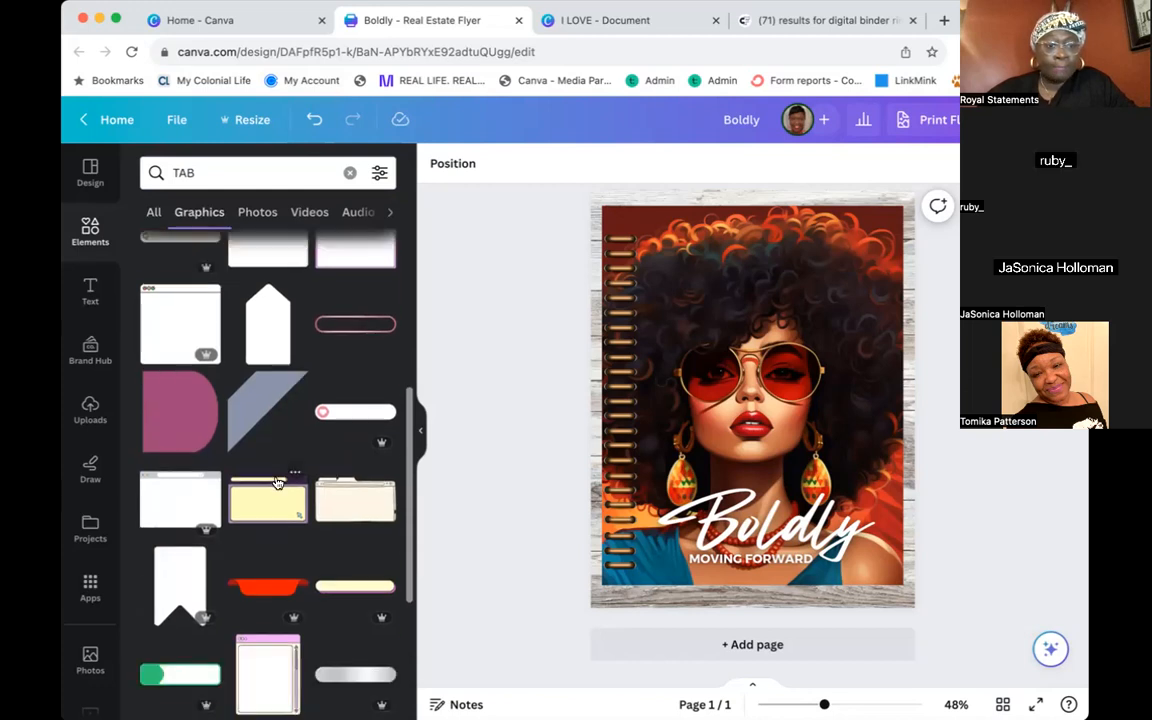
left_click(180, 410)
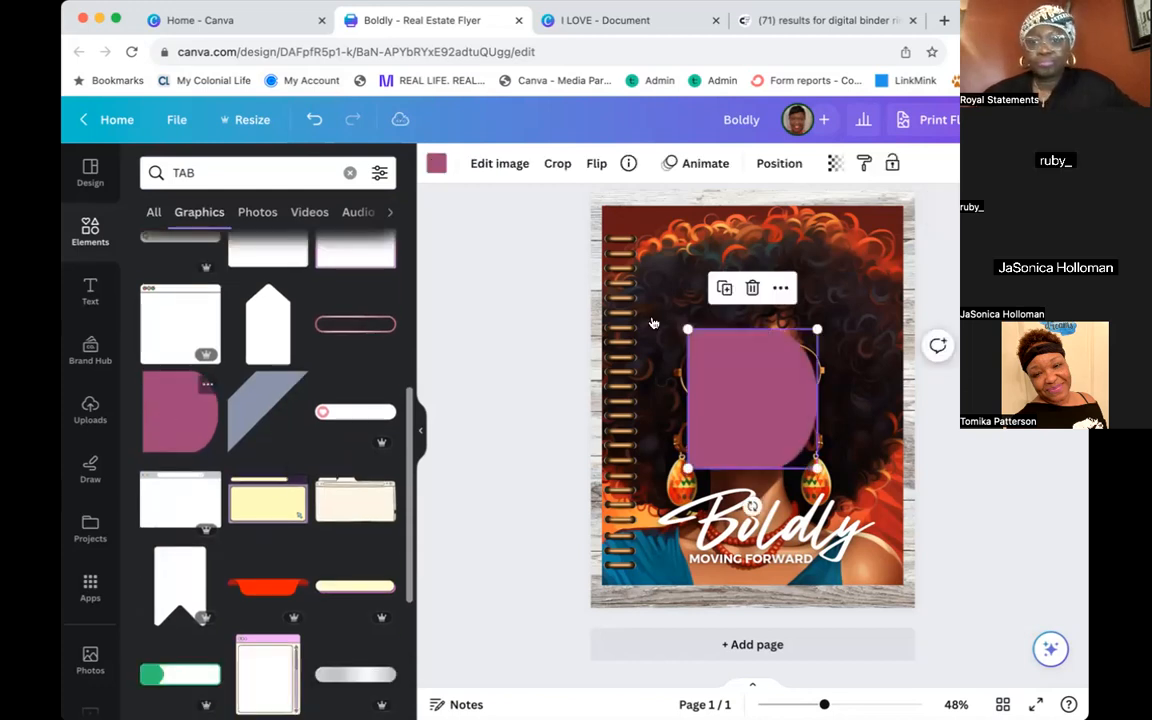
left_click_drag(817, 326, 728, 413)
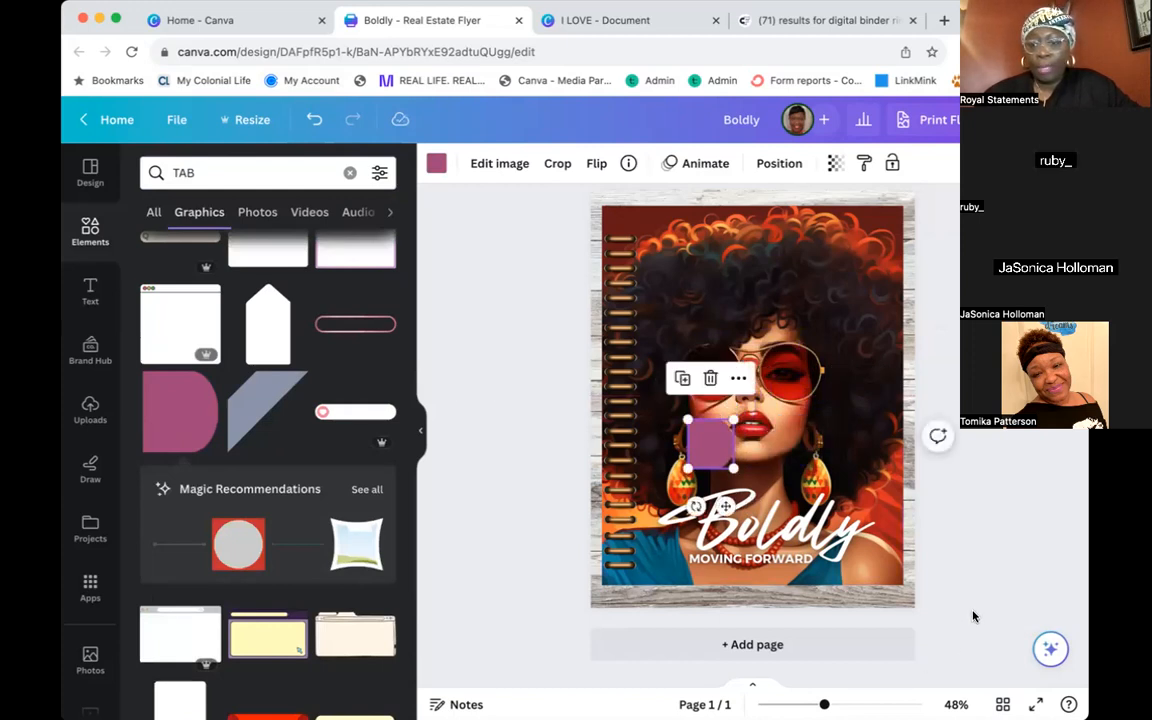
left_click(928, 614)
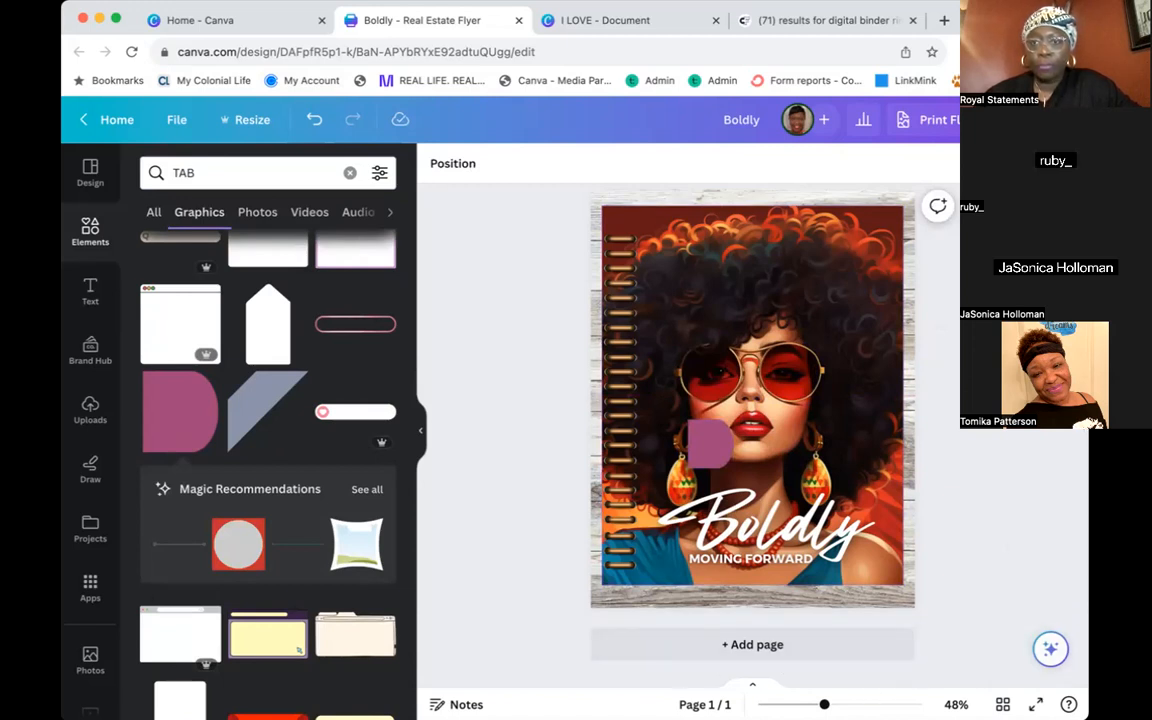
Switch the browser window to full screen and move the purple tab to the portrait's upper right edge
left_click(113, 21)
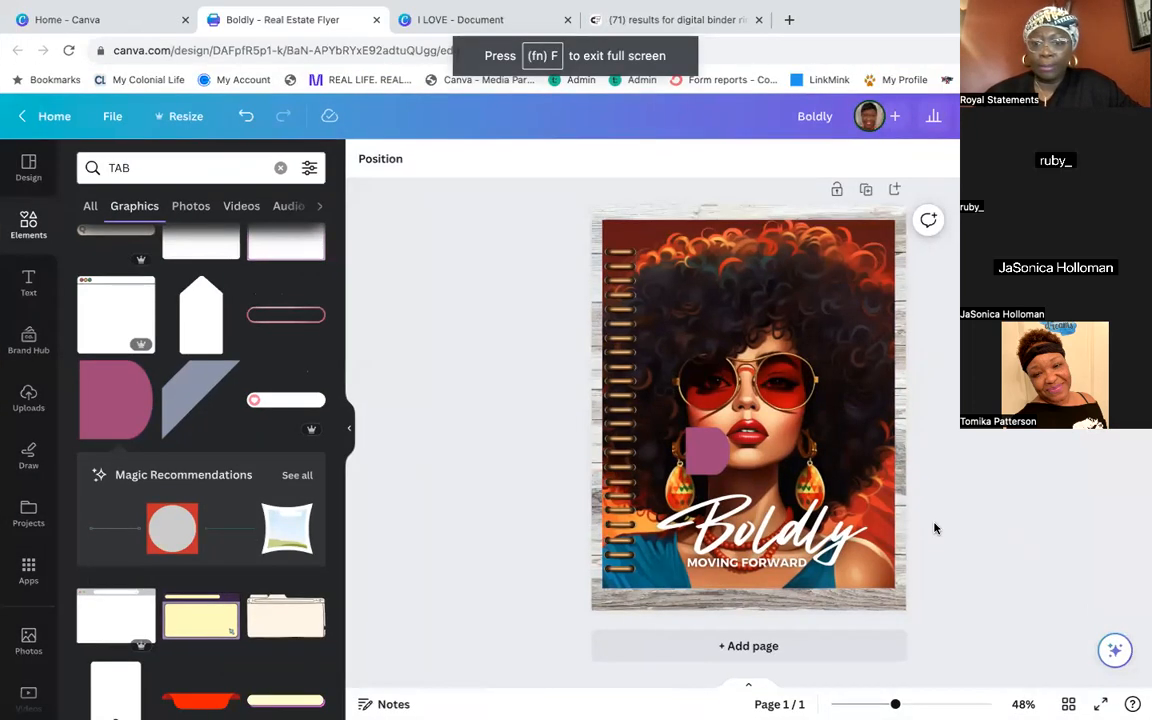
scroll(951, 517, "up", 5)
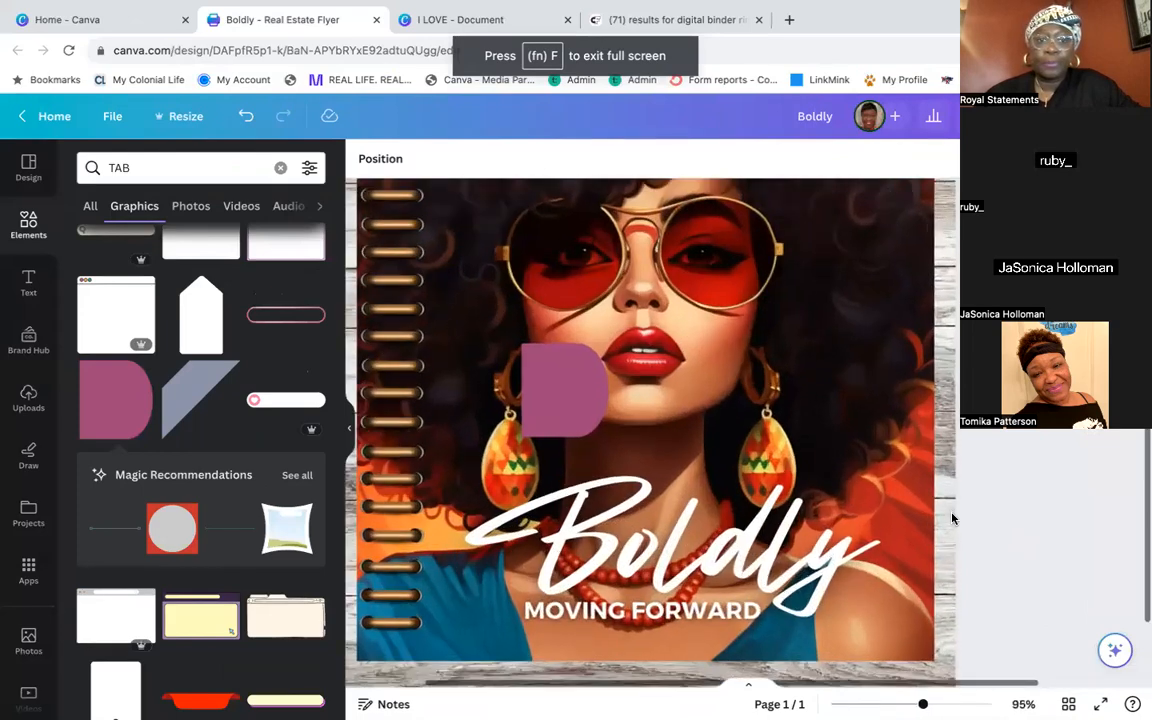
scroll(951, 517, "up", 2)
scroll(951, 517, "up", 5)
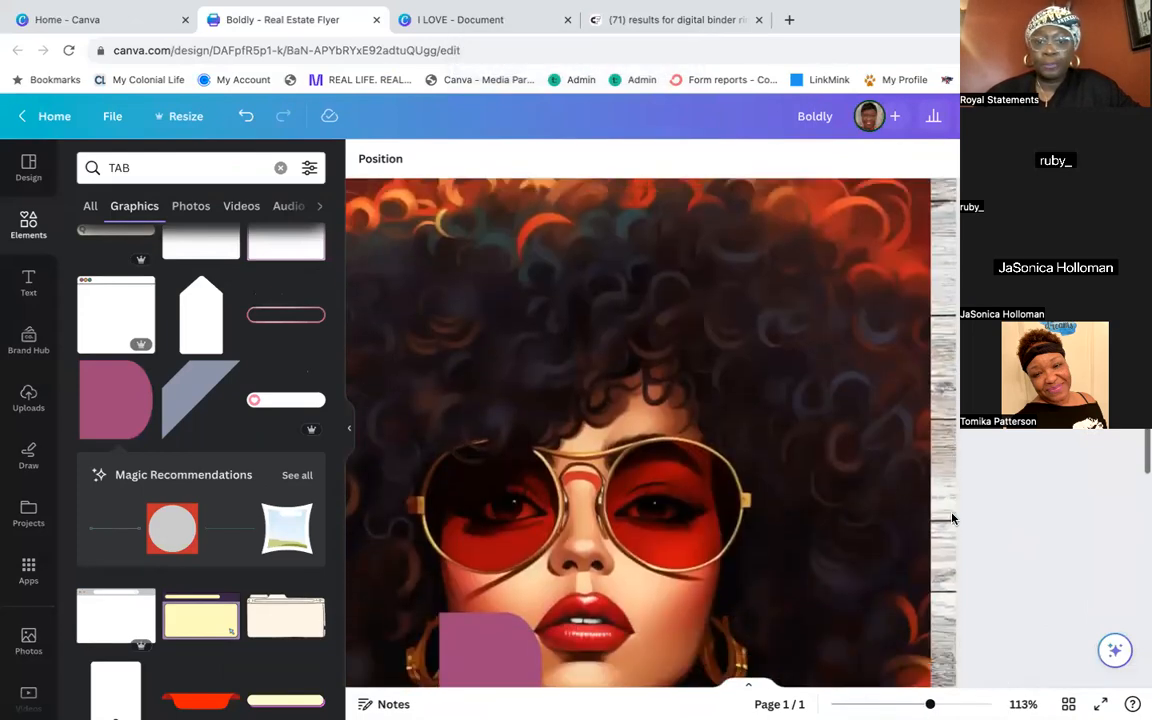
scroll(951, 517, "left", 2)
left_click(657, 609)
left_click_drag(657, 609, 1050, 226)
scroll(1050, 228, "down", 5)
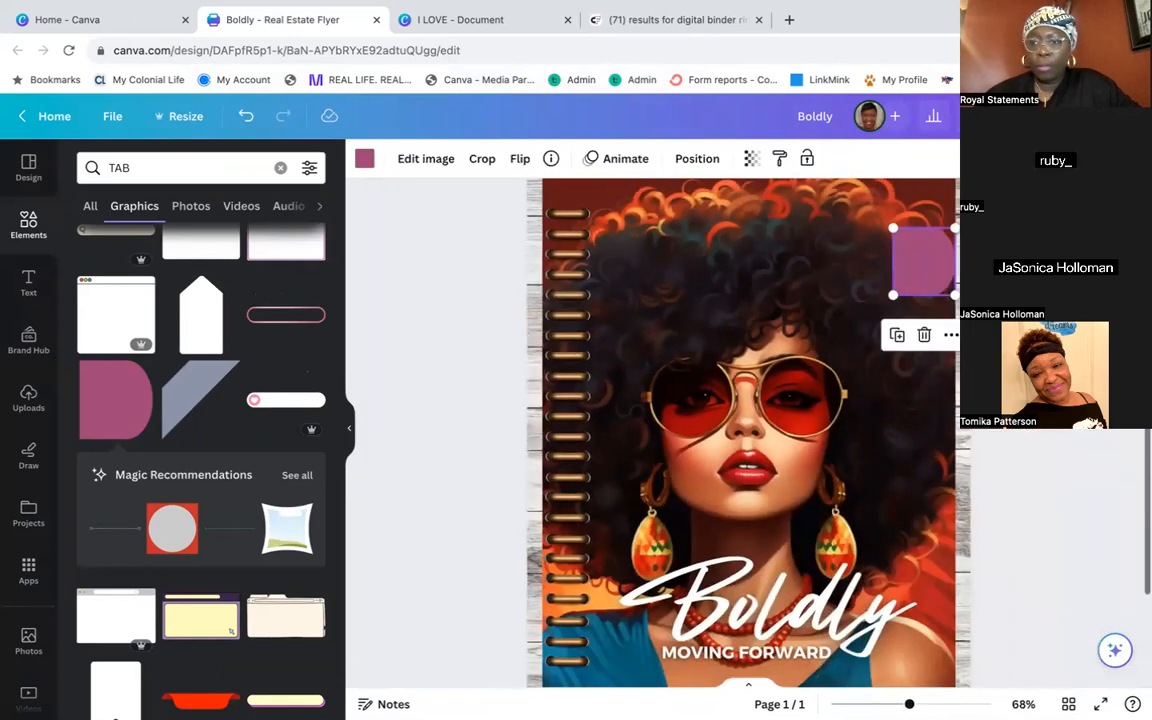
Shrink the purple tab to about 1.08 × 1.16 in and place it across the portrait's upper right edge
scroll(950, 300, "up", 1)
left_click_drag(952, 313, 966, 278)
left_click(1005, 300)
left_click_drag(933, 318, 949, 290)
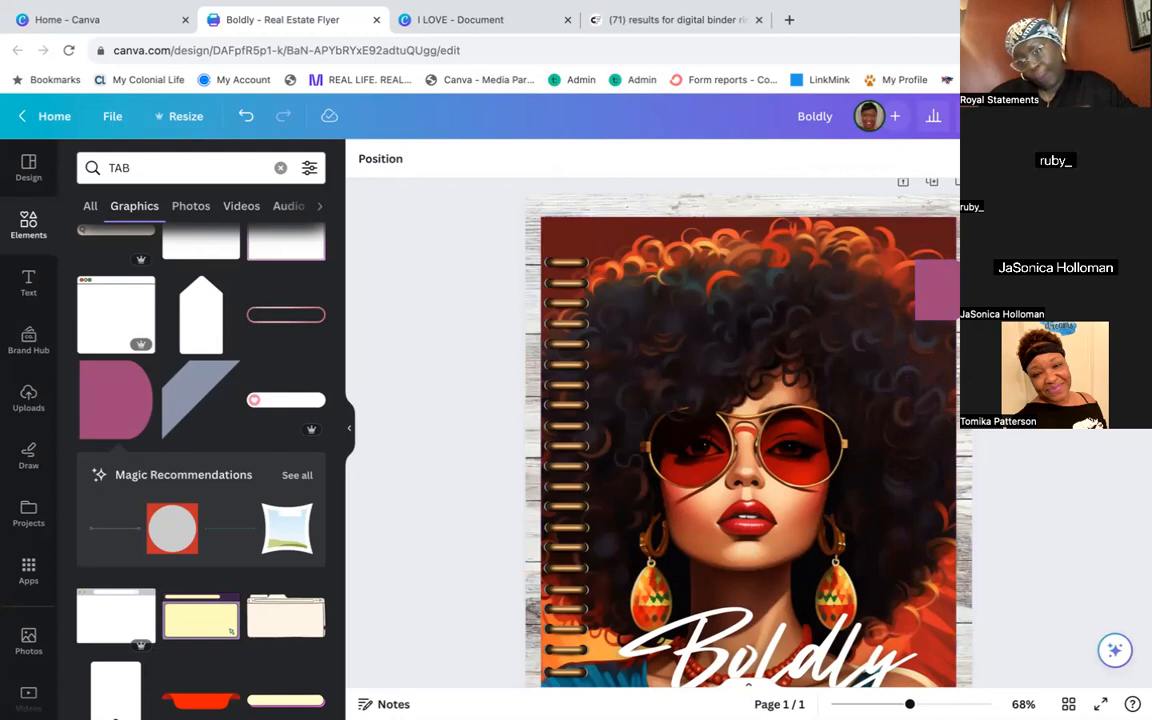
Shrink the portrait slightly from its upper right corner to leave more wood background beside it
left_click(948, 224)
left_click_drag(955, 220, 947, 229)
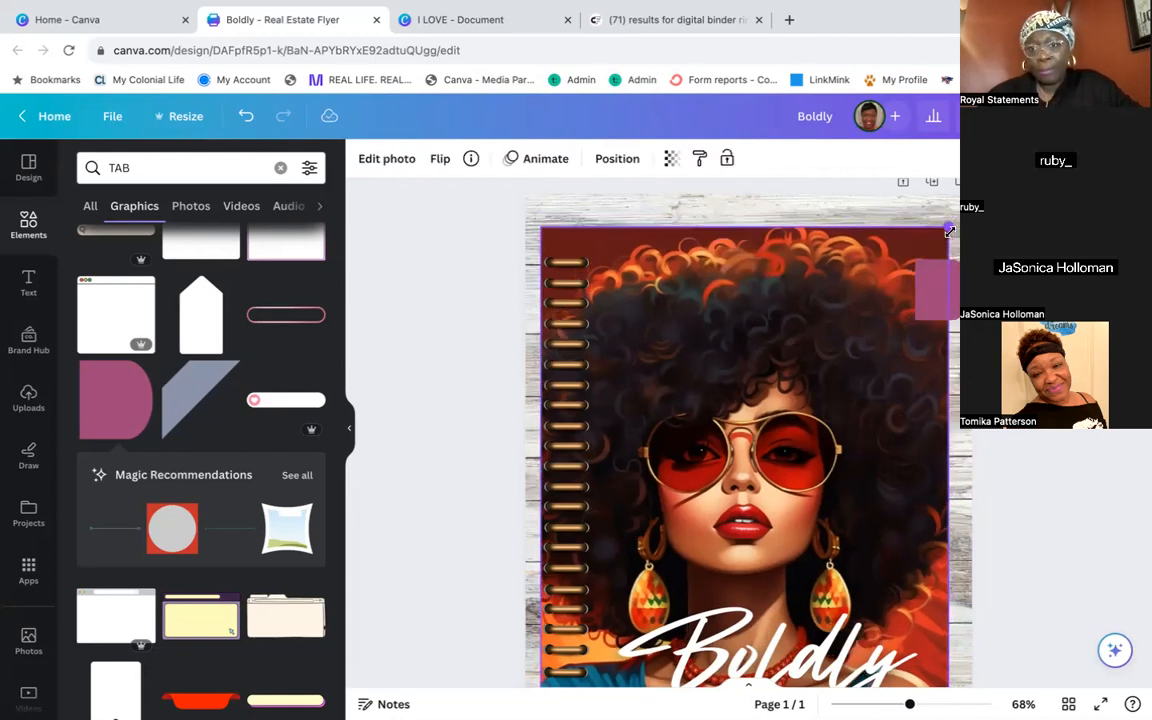
left_click(841, 420)
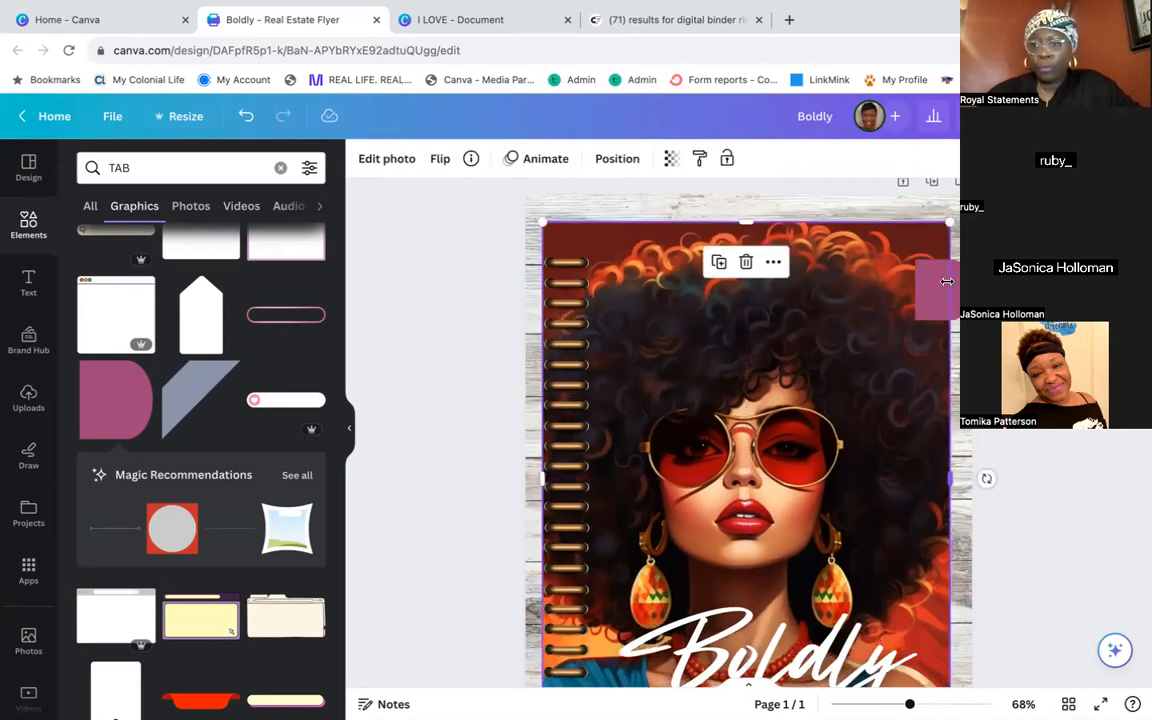
Shift the purple tab to about X 7.26 in, Y 1.1 in and send it backward behind the portrait
left_click_drag(926, 291, 957, 285)
left_click(1000, 300)
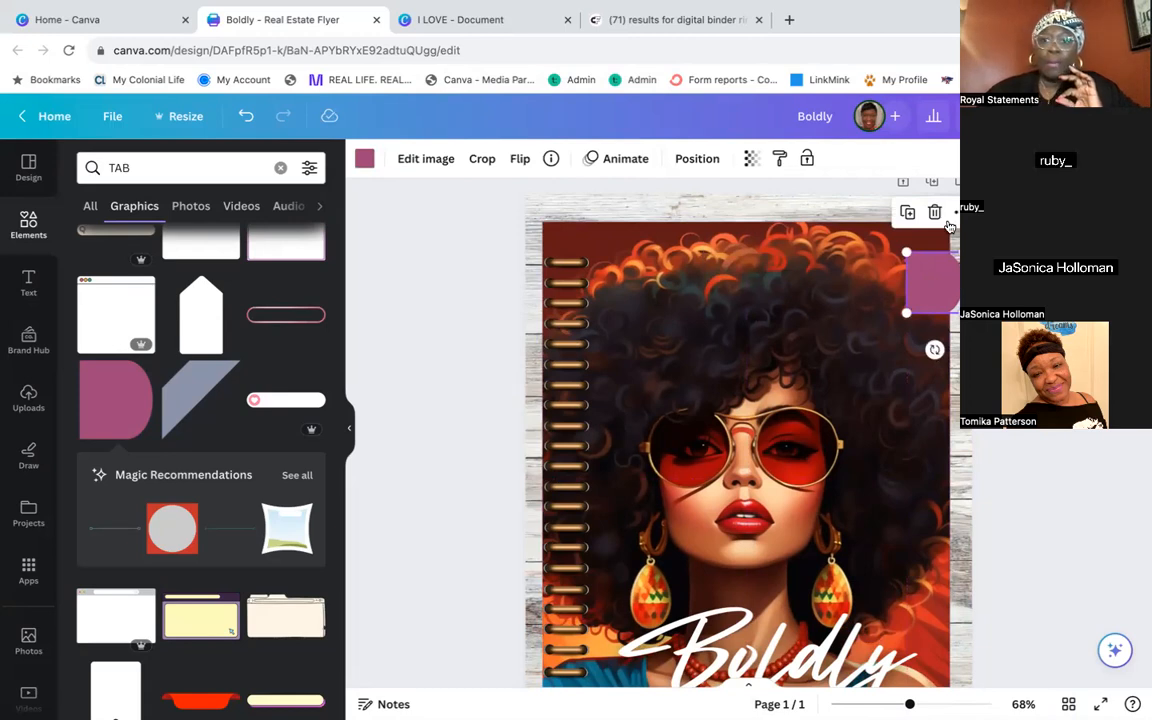
left_click(699, 150)
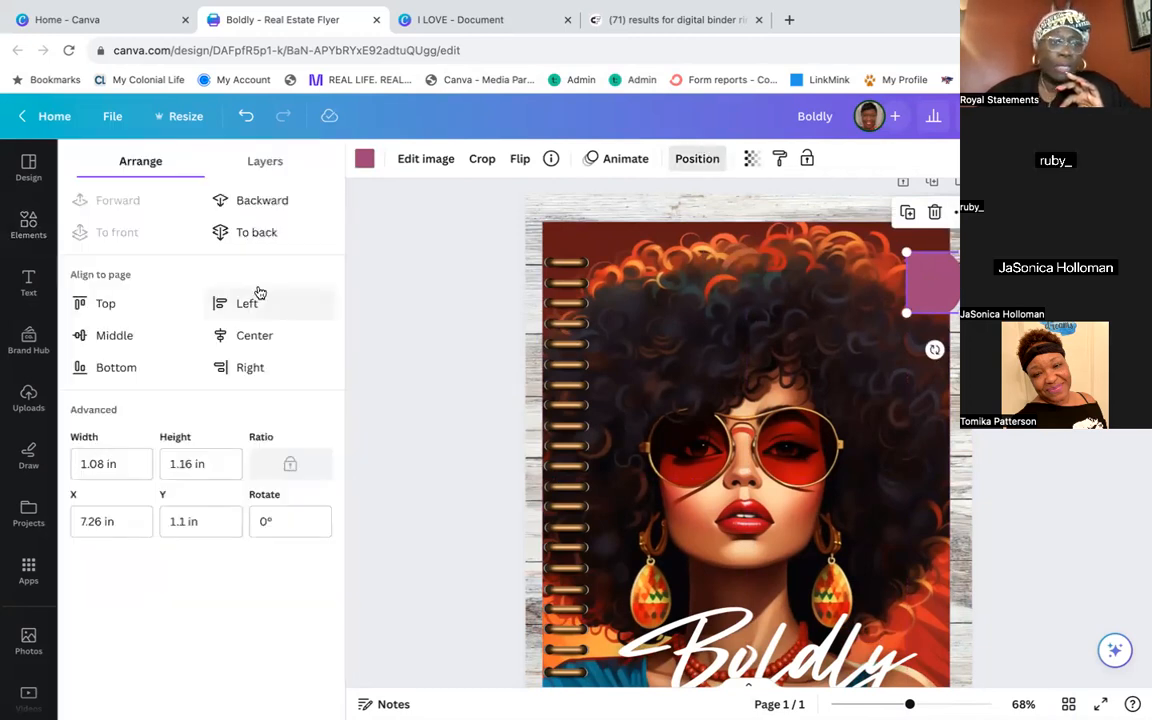
left_click(256, 203)
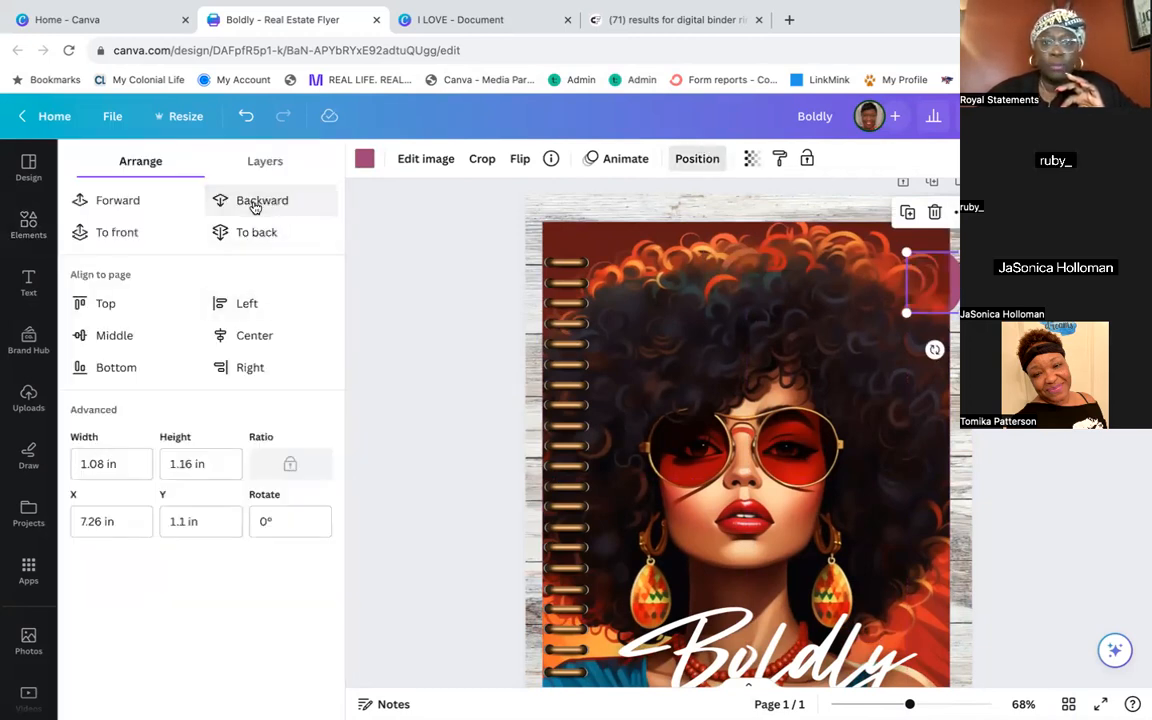
Recolor the tab with an orange sampled from the portrait's earring and reselect the tab
left_click(365, 160)
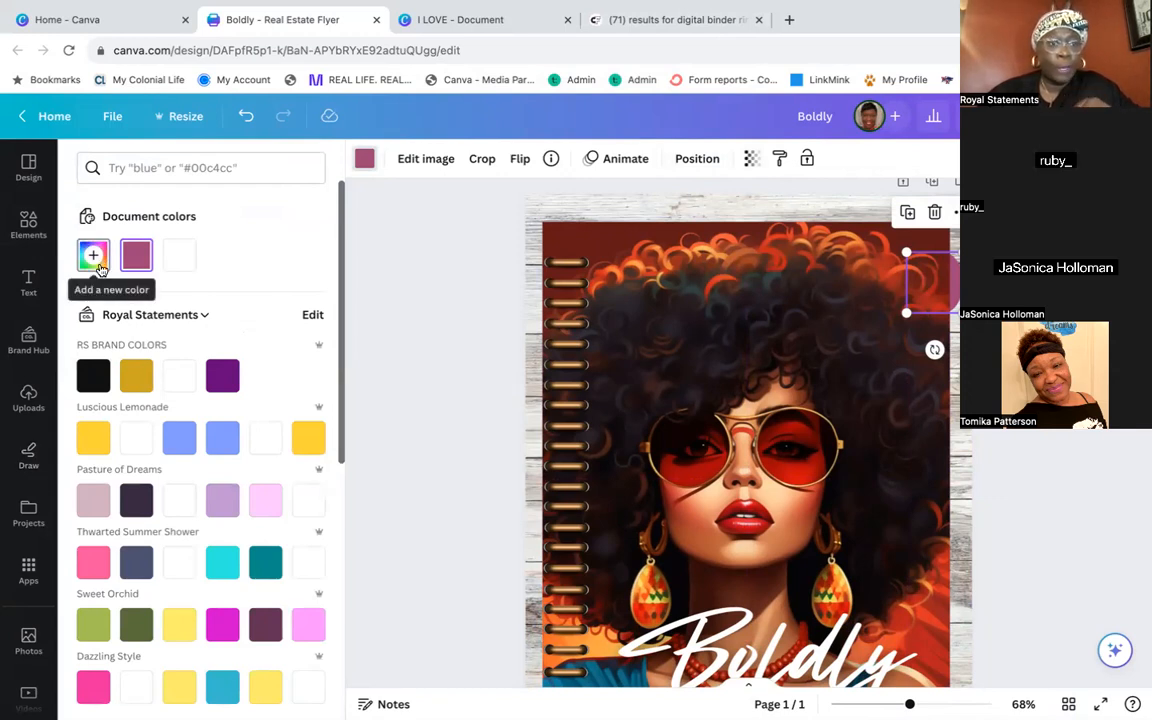
left_click(99, 266)
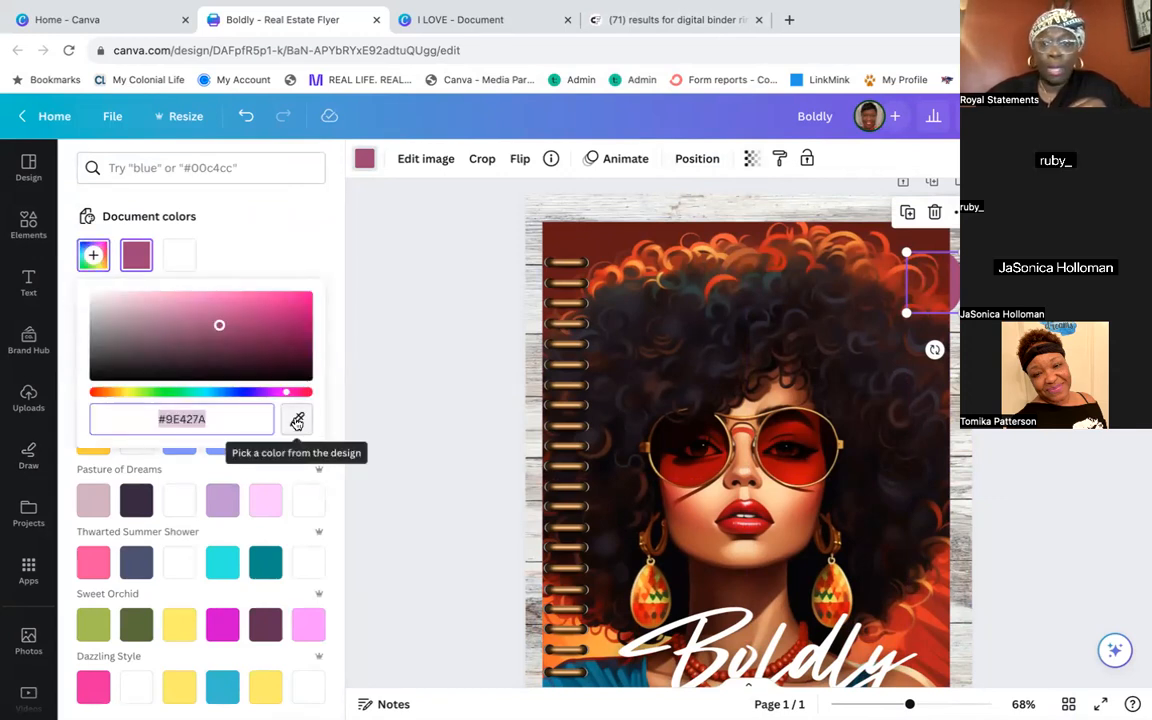
left_click(297, 421)
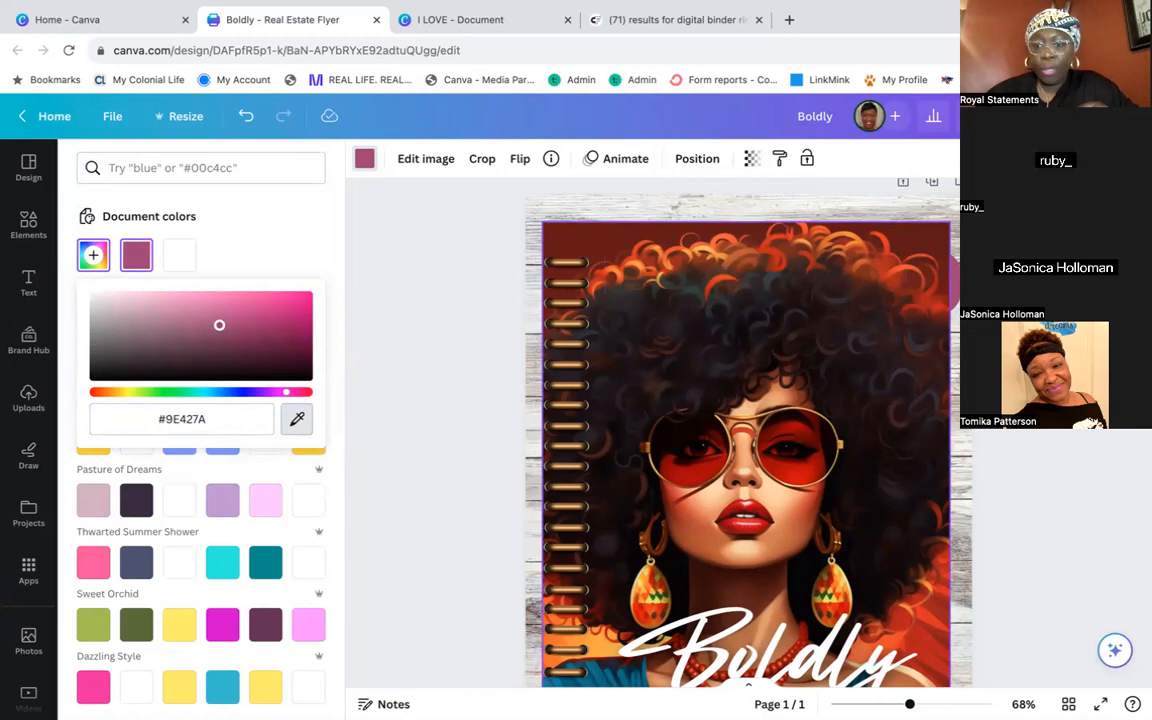
left_click(843, 596)
key("Escape")
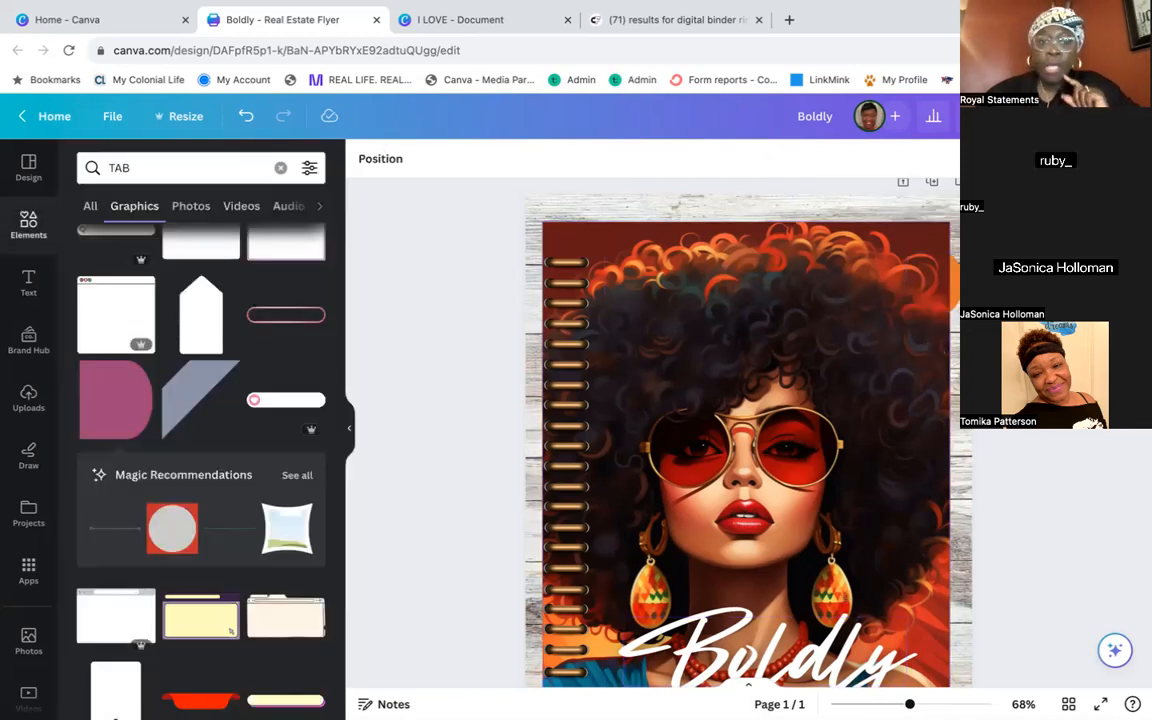
left_click(928, 289)
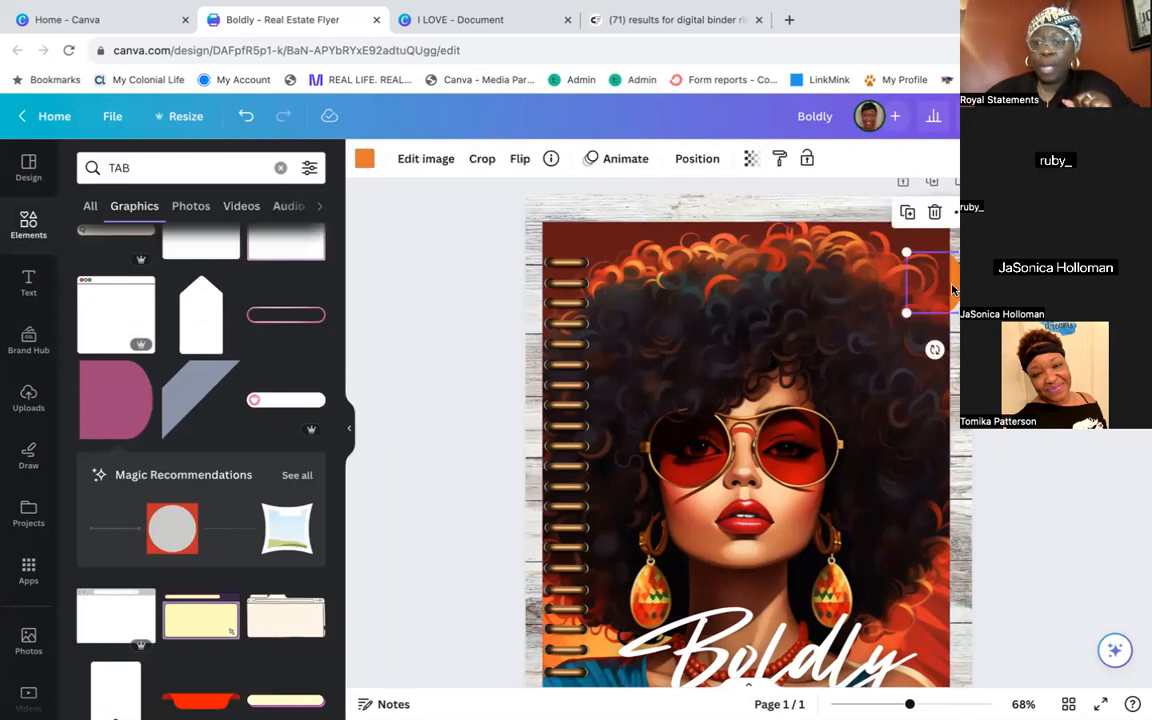
Duplicate the orange tab below the first at X 7.26 in, Y 2.46 in and send it backward behind the portrait
left_click_drag(931, 310, 924, 352)
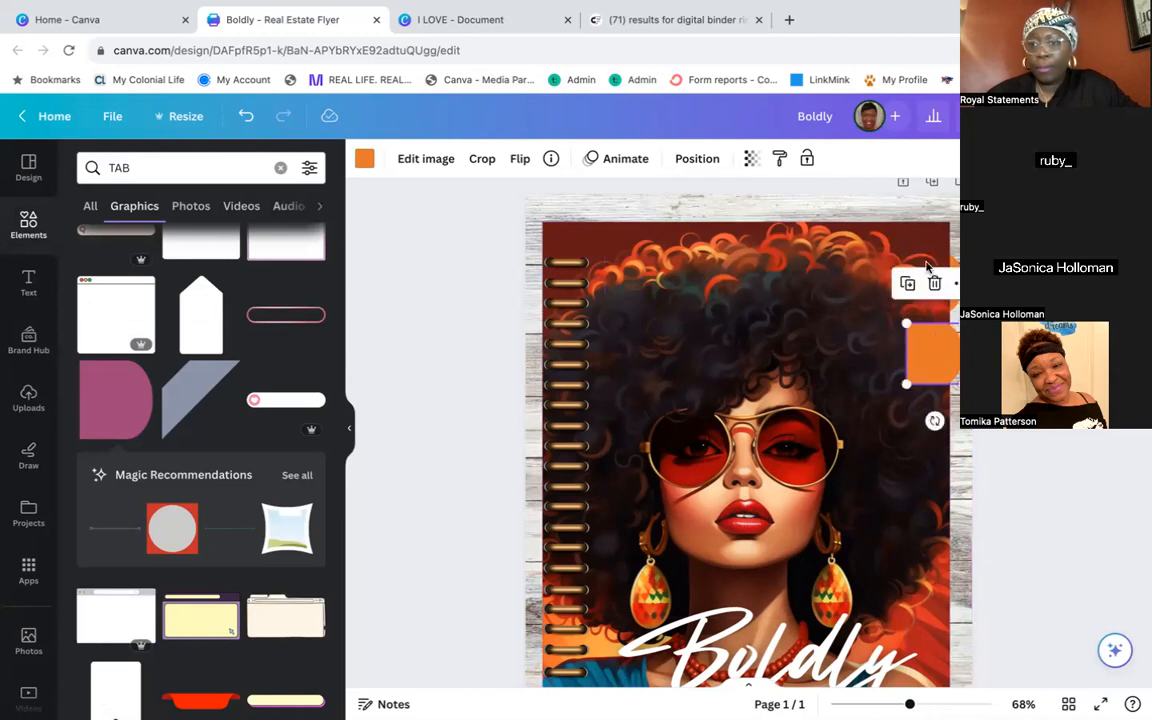
left_click(690, 157)
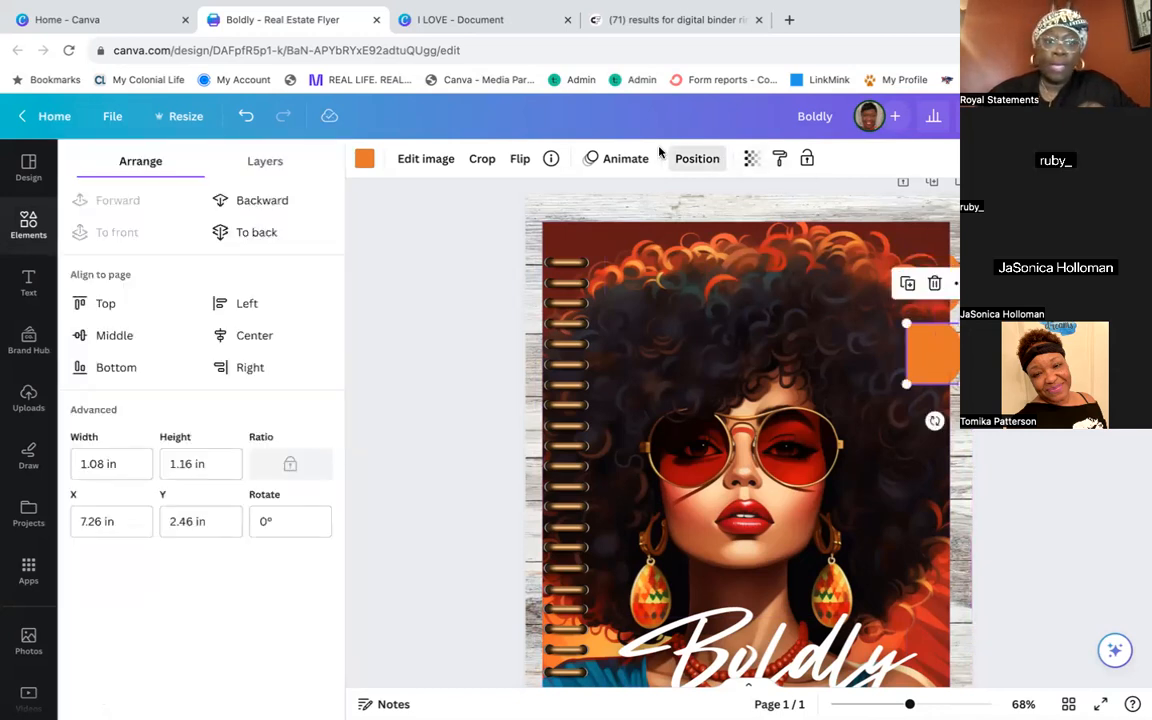
left_click(276, 201)
left_click(436, 300)
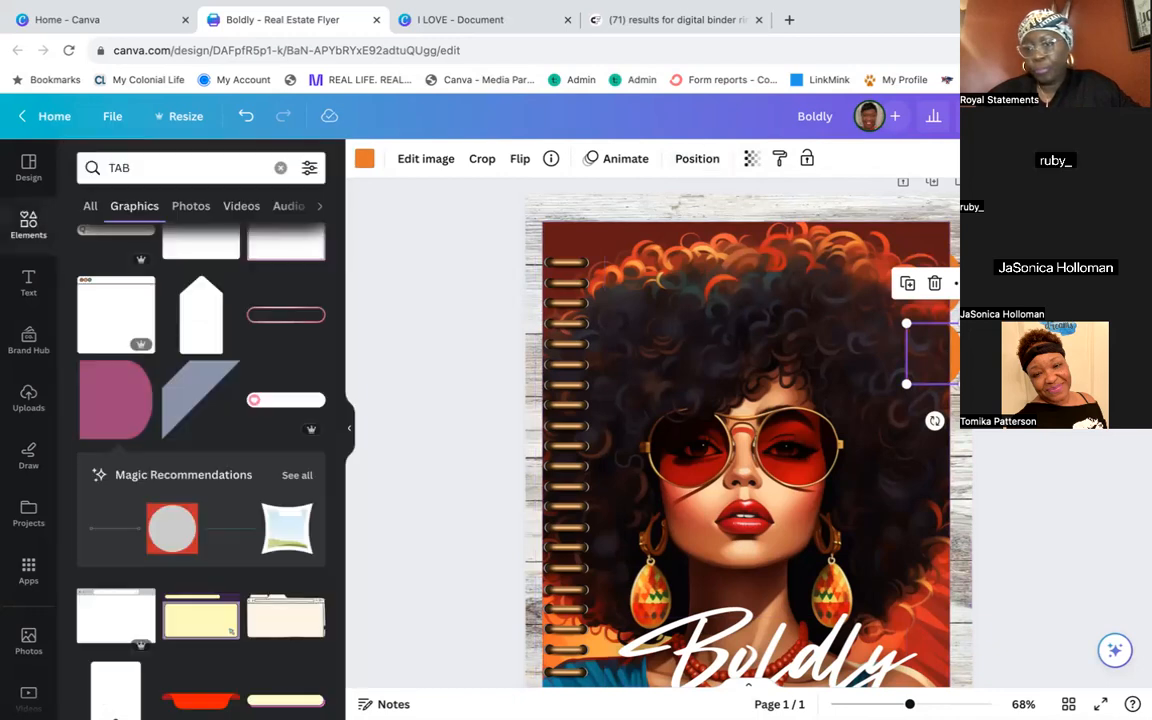
Duplicate the second orange tab below it at X 7.26 in, Y 3.81 in and send the copy backward behind the portrait
left_click(935, 358)
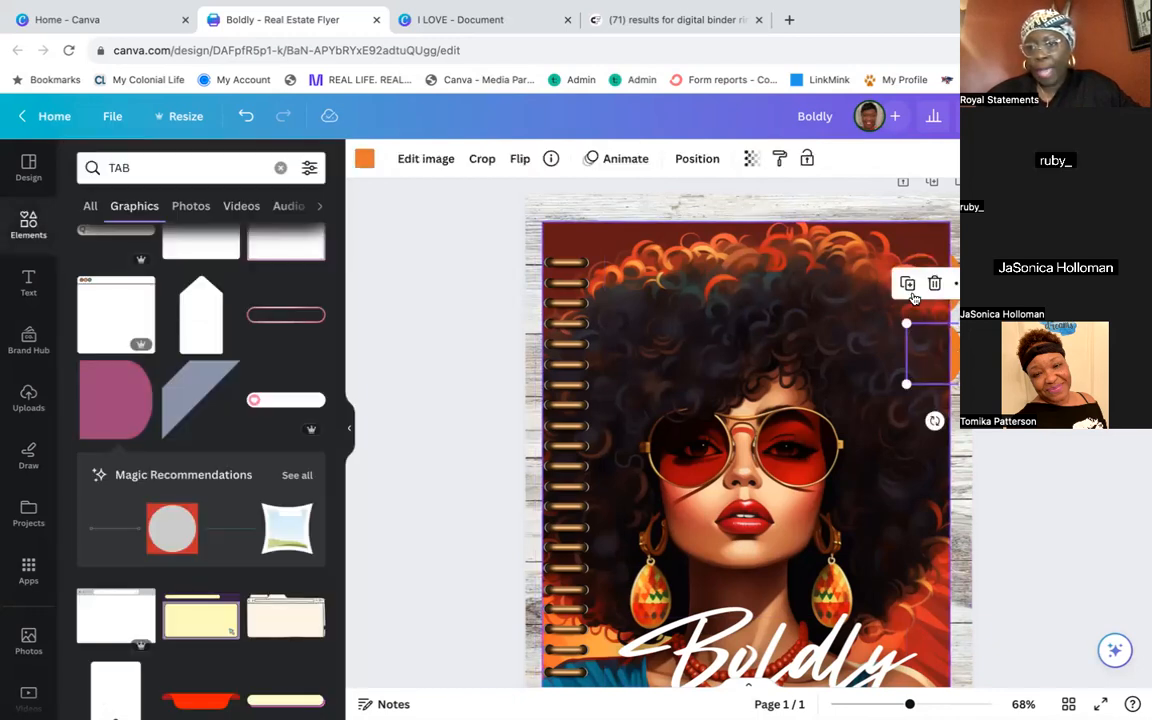
left_click_drag(935, 358, 929, 415)
left_click(703, 165)
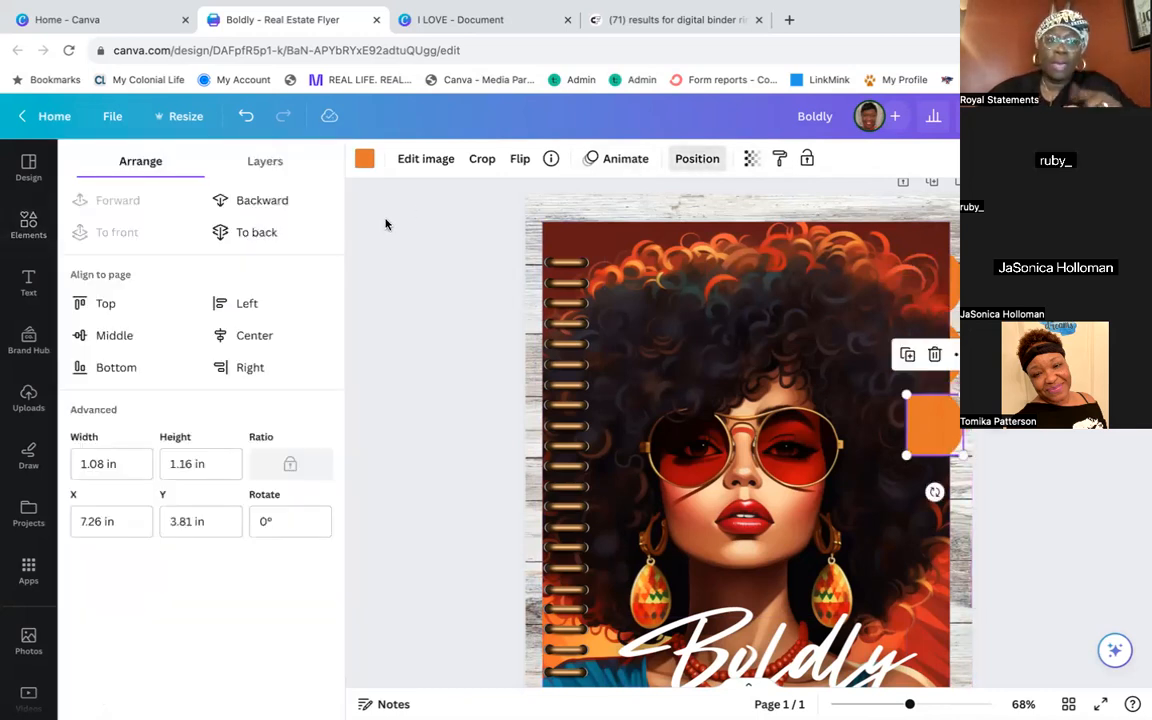
left_click(237, 200)
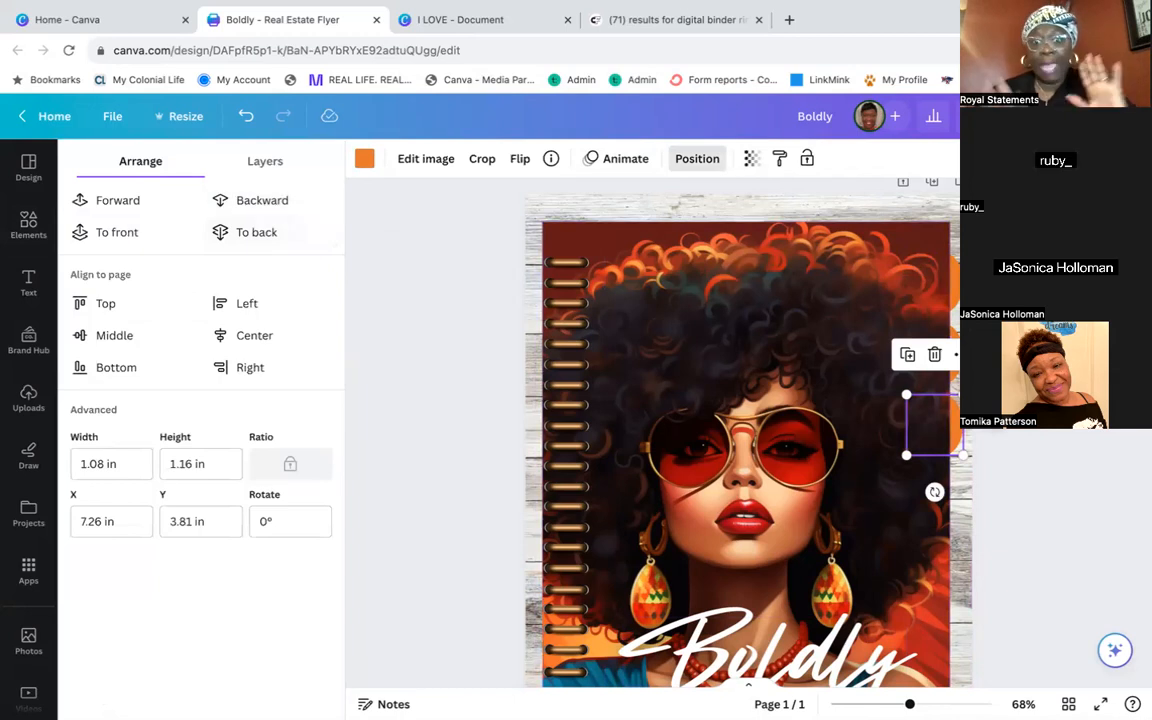
left_click(28, 225)
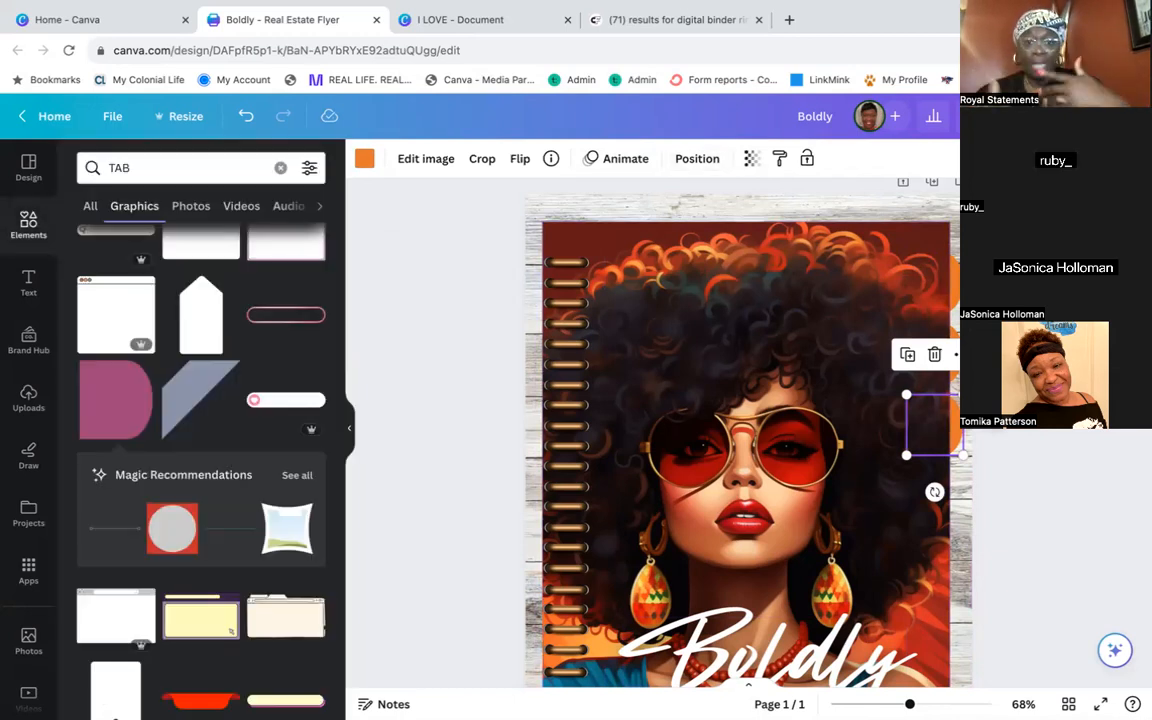
Shift the gold binder rings slightly left so they overhang the portrait's left edge, and deselect them
scroll(748, 430, "down", 5)
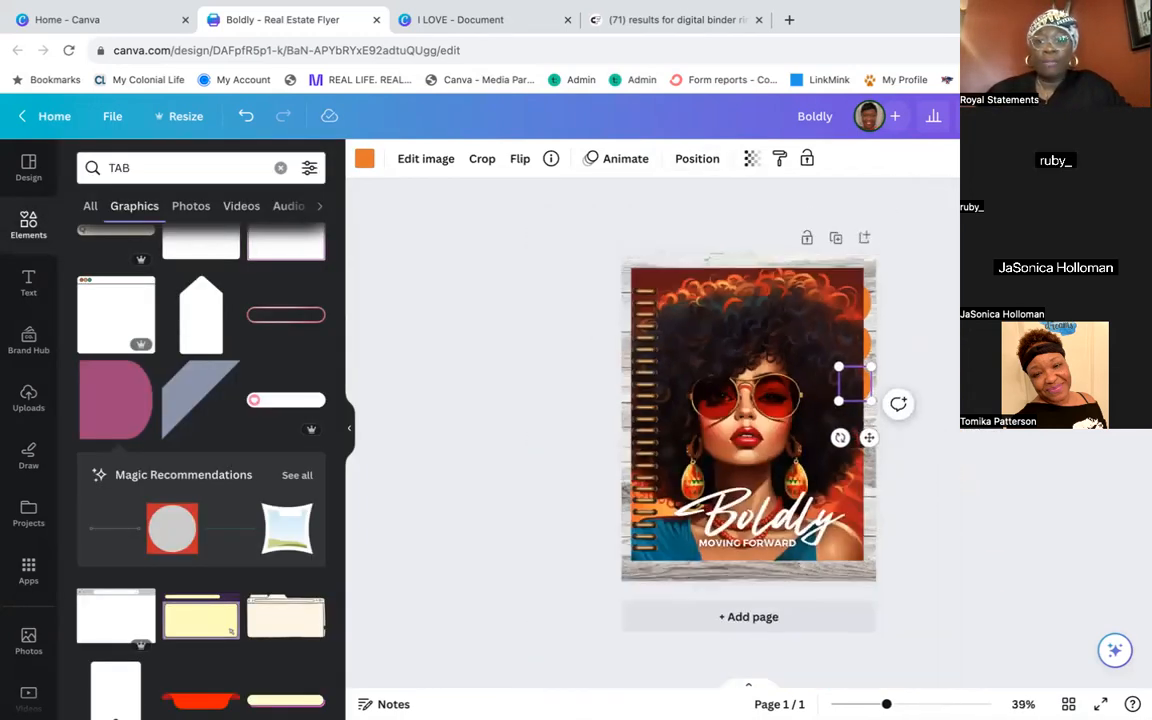
scroll(748, 430, "up", 3)
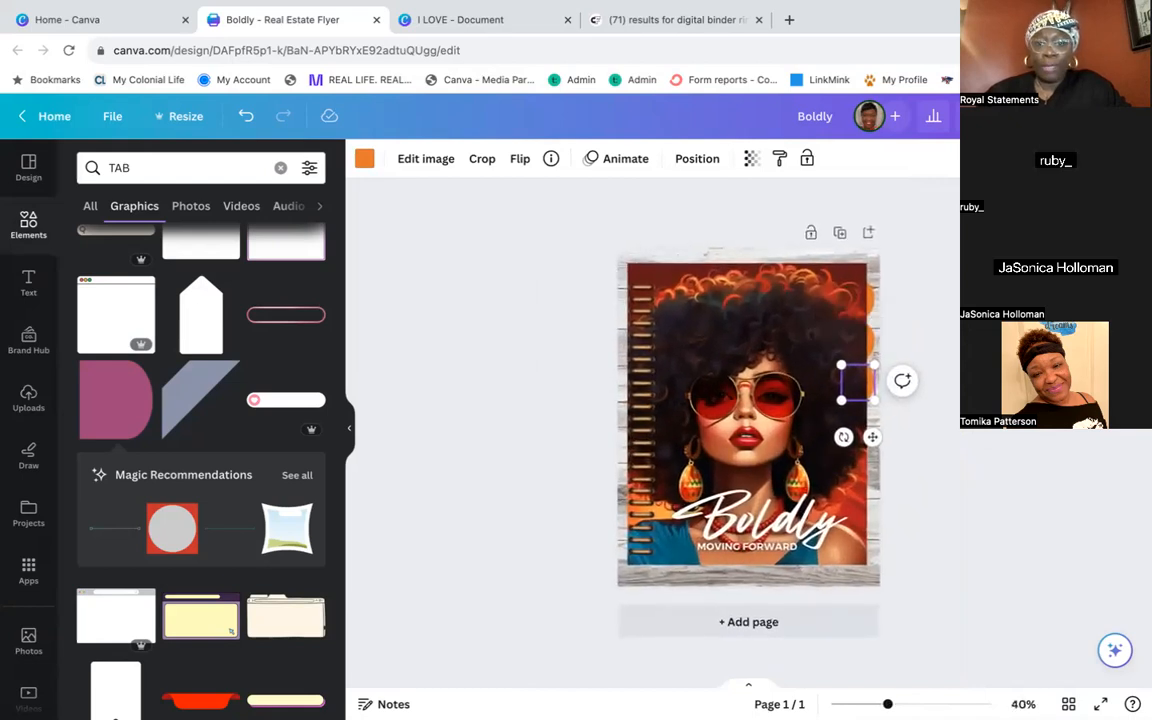
left_click_drag(643, 477, 638, 470)
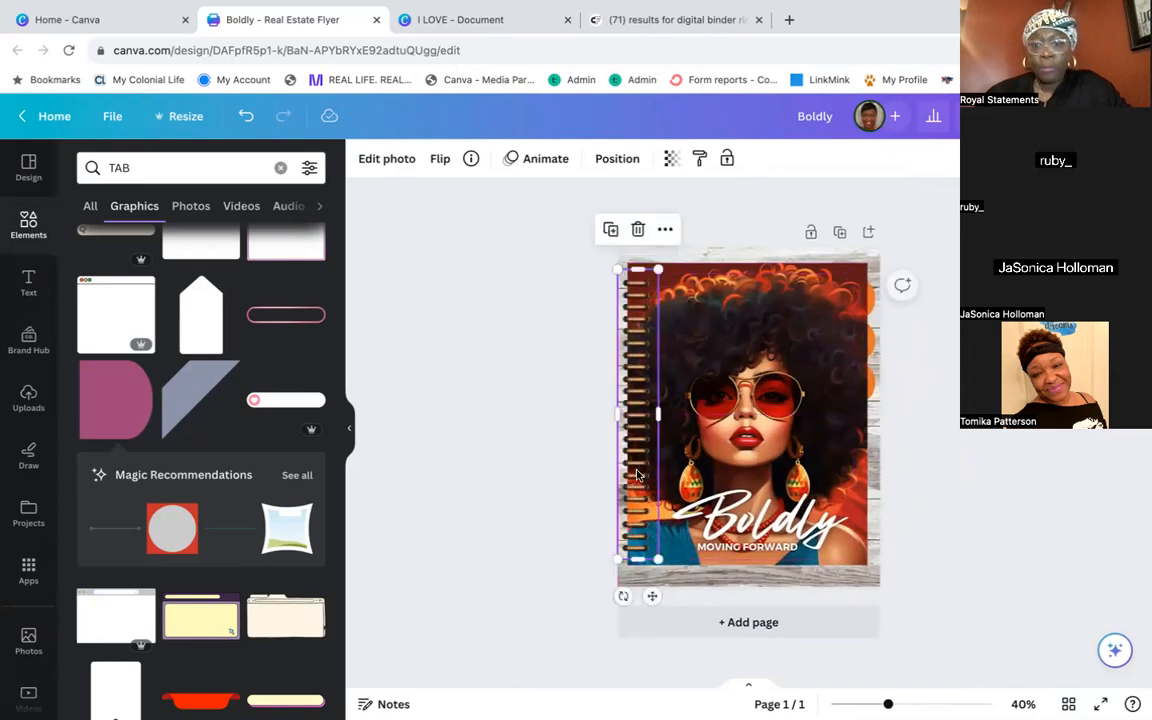
left_click(935, 458)
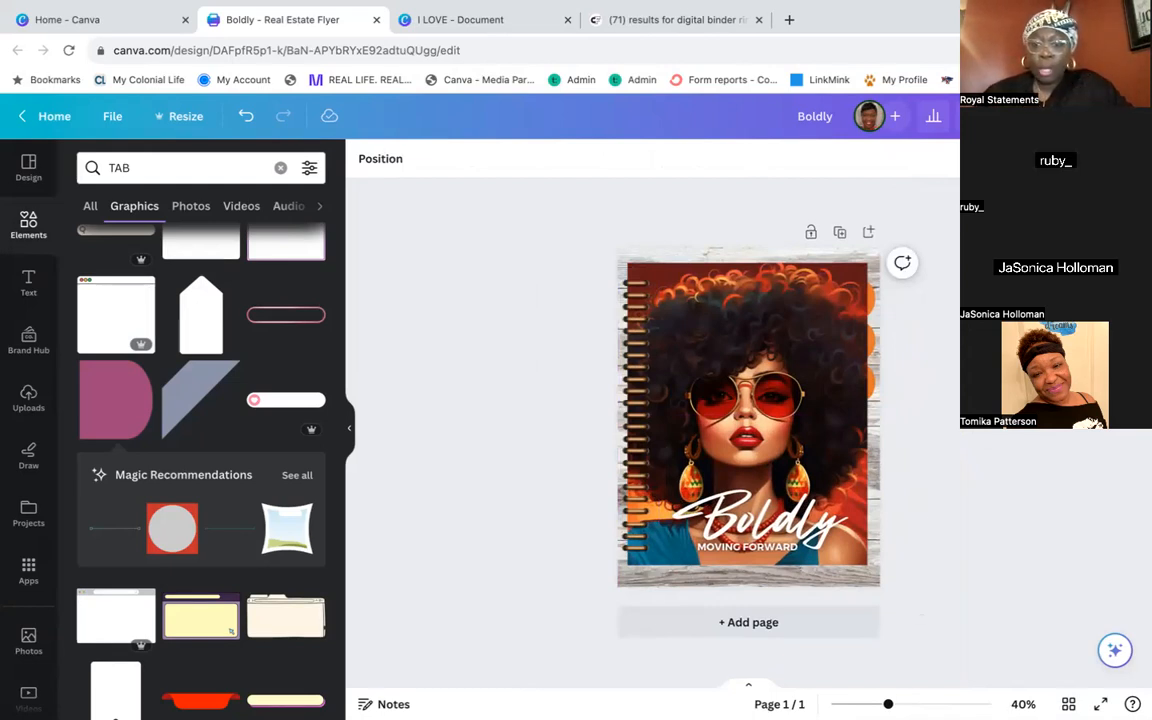
Add a subheading text box to the cover reading "INDEX"
scroll(900, 620, "up", 2)
scroll(748, 425, "up", 4)
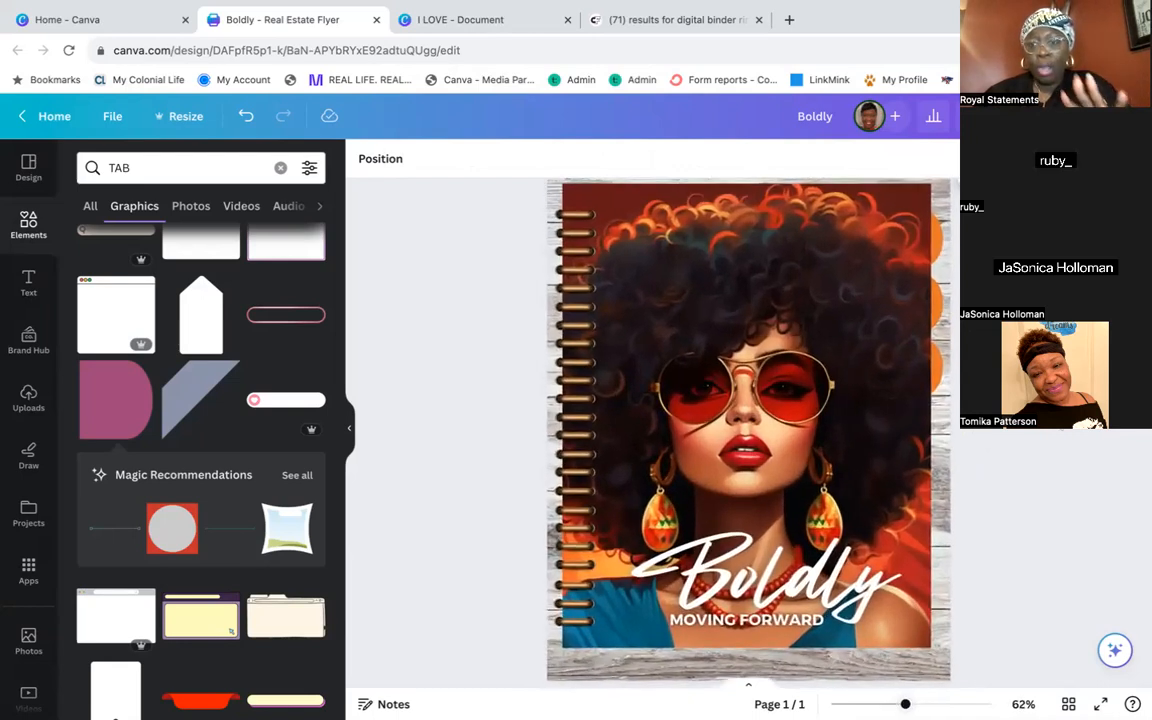
scroll(748, 430, "up", 2)
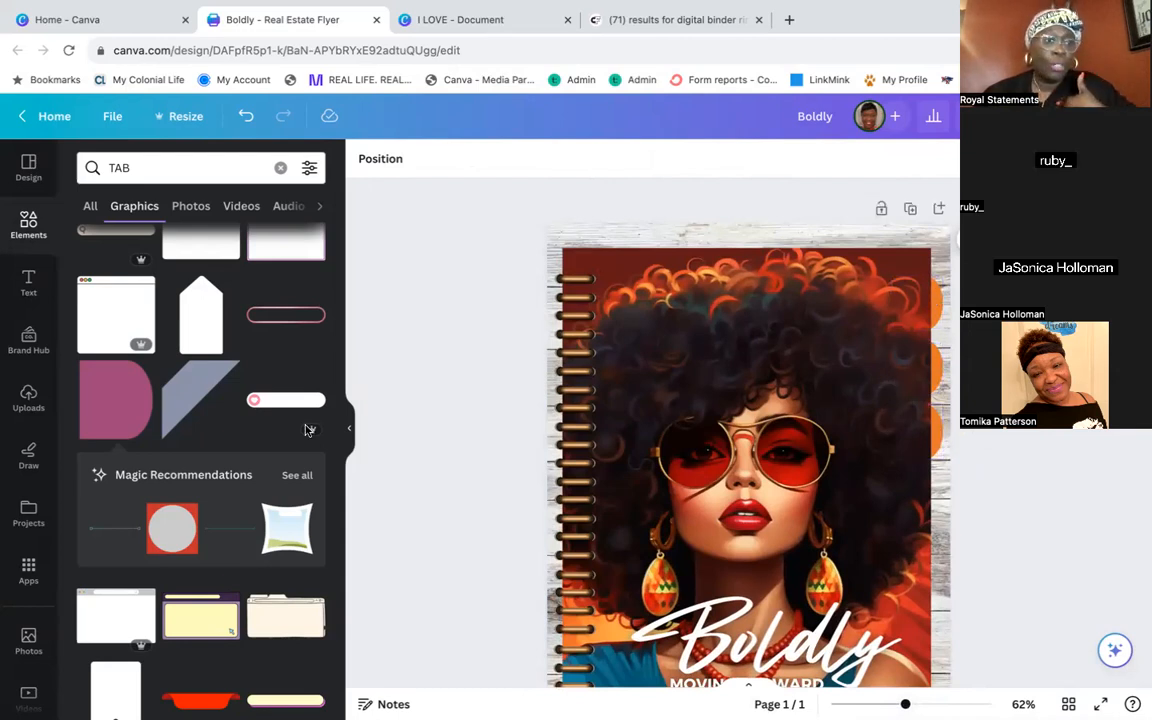
left_click(30, 284)
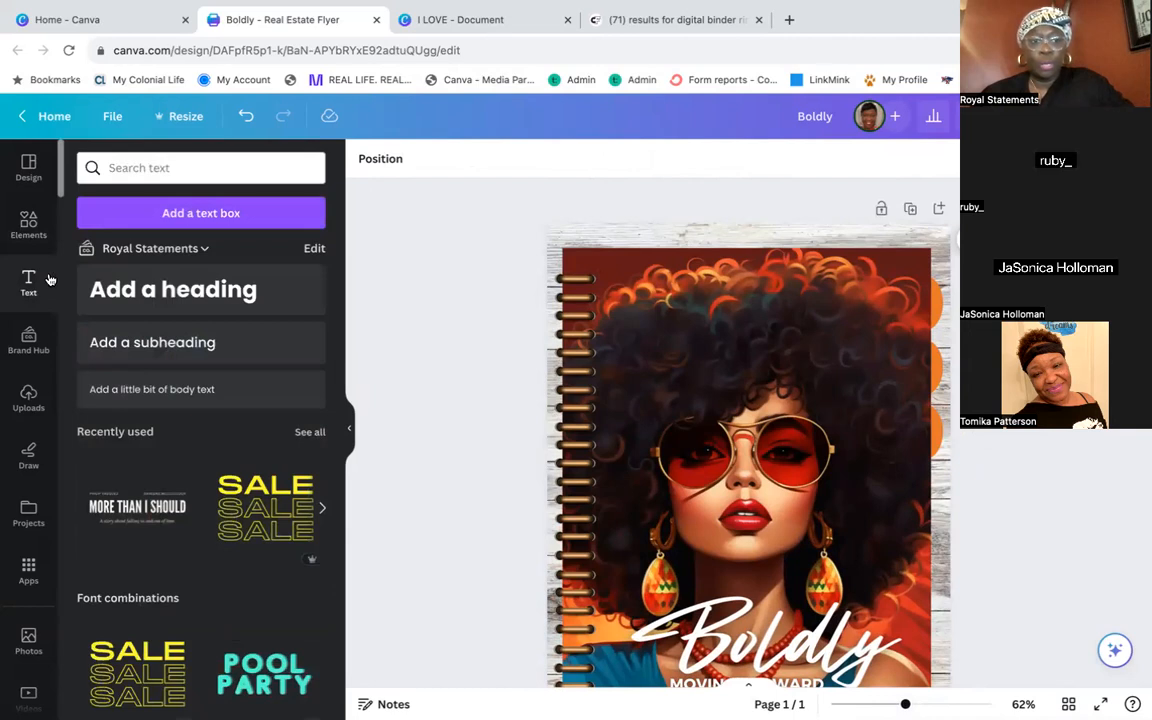
left_click(127, 337)
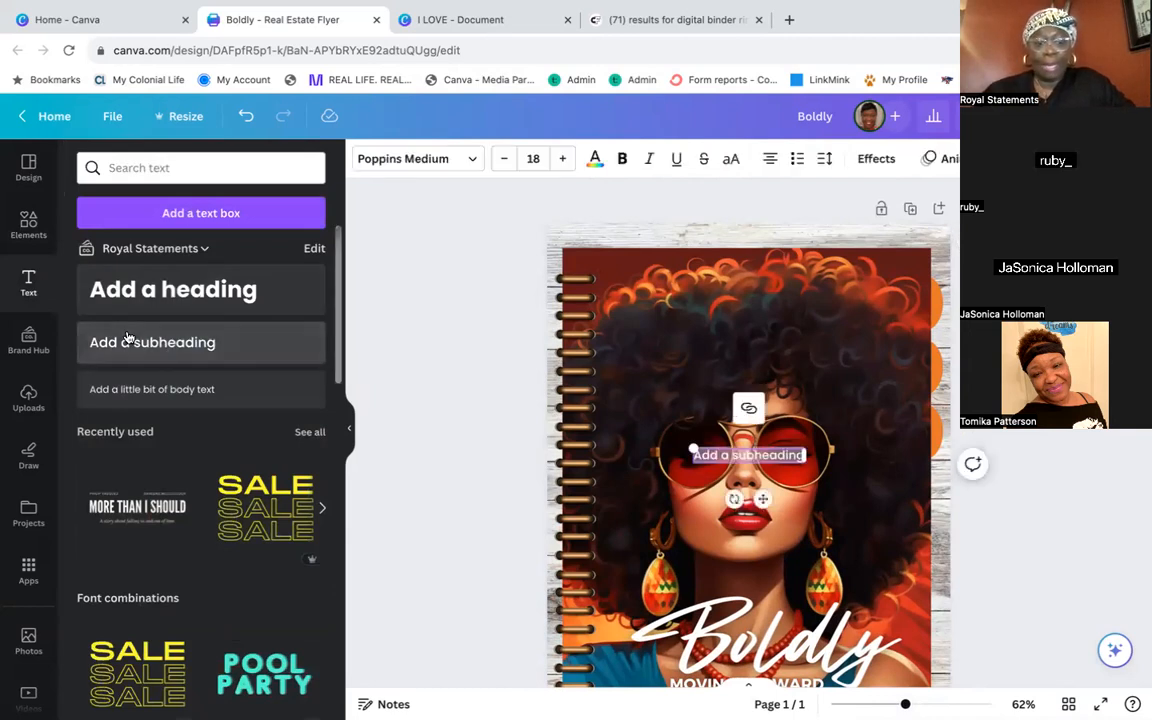
type("INDEX")
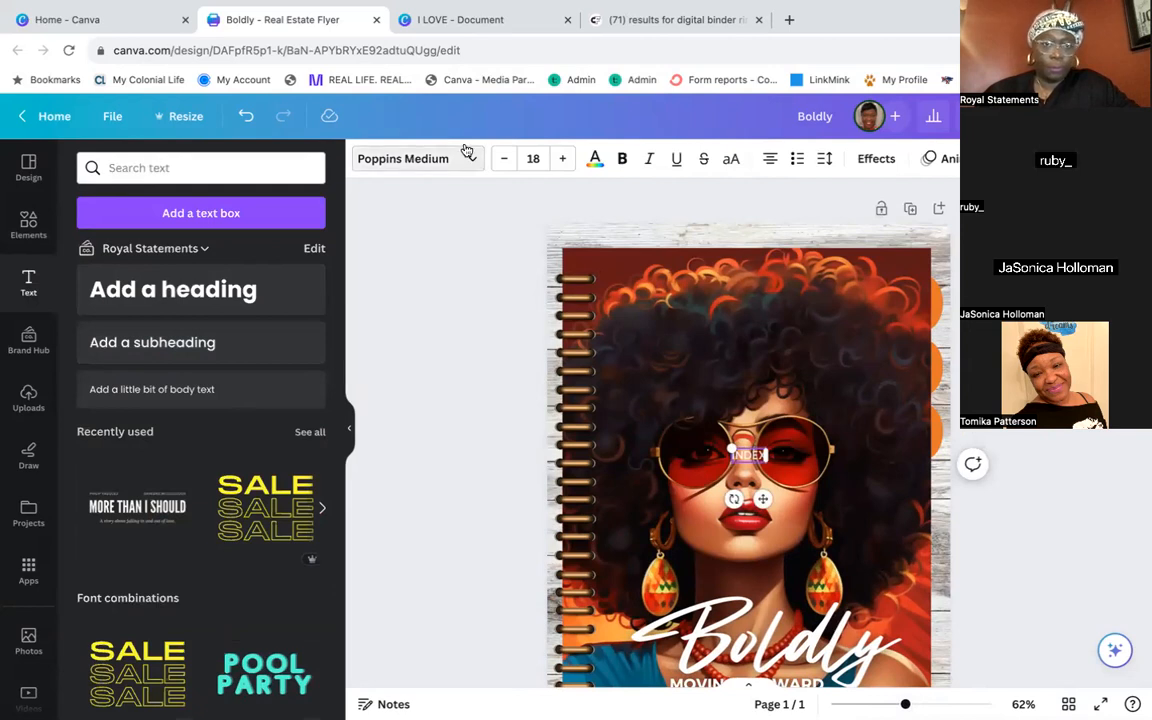
Set the INDEX text's font to Montserrat Classic
left_click(420, 158)
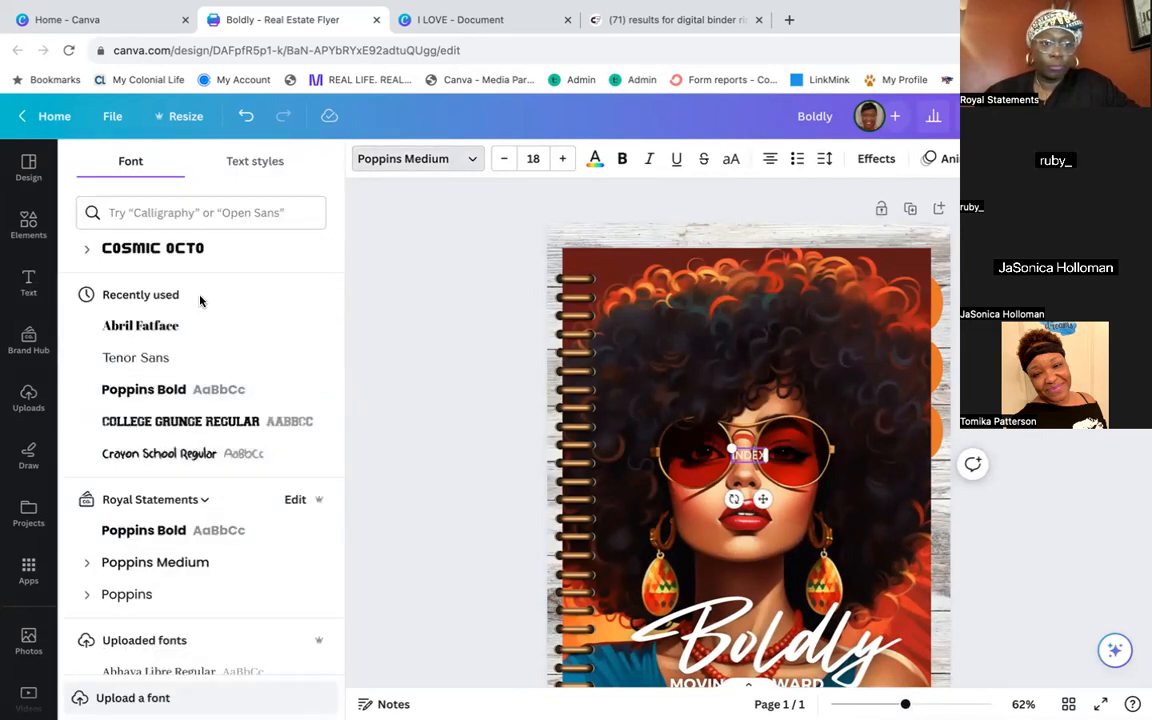
scroll(200, 300, "up", 5)
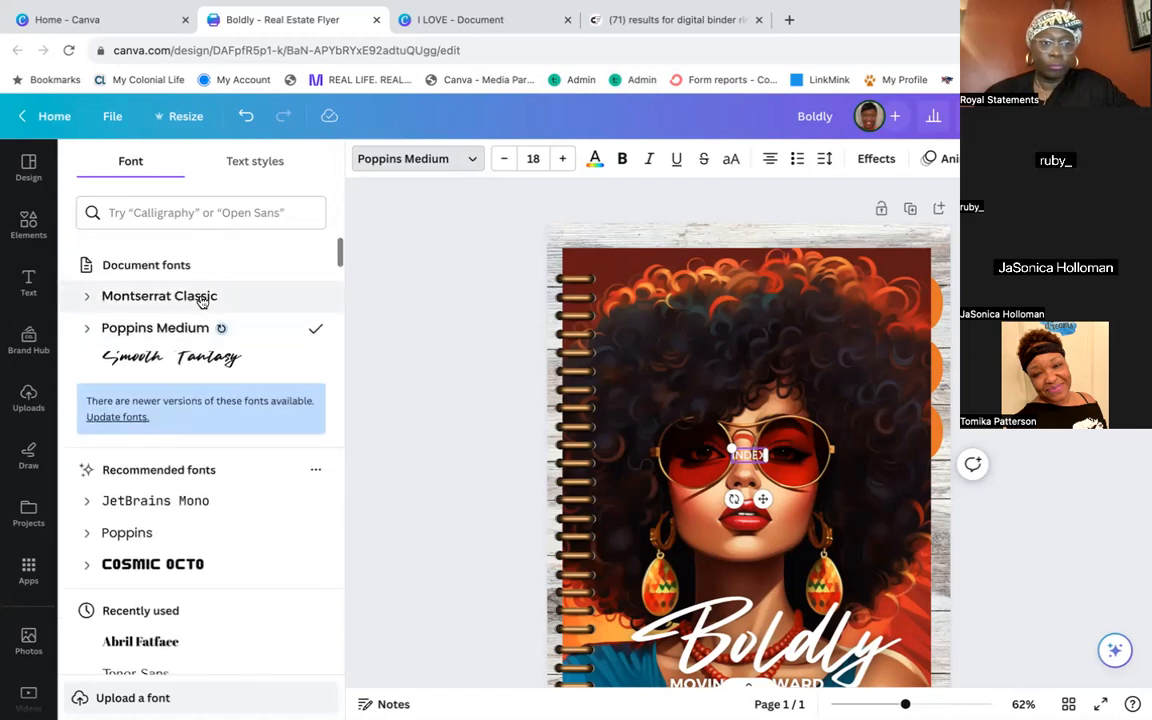
left_click(201, 298)
left_click(620, 160)
Rotate the INDEX text to vertical, reading downward, and make it bold with its box lengthened to hold one line
left_click_drag(732, 498, 699, 478)
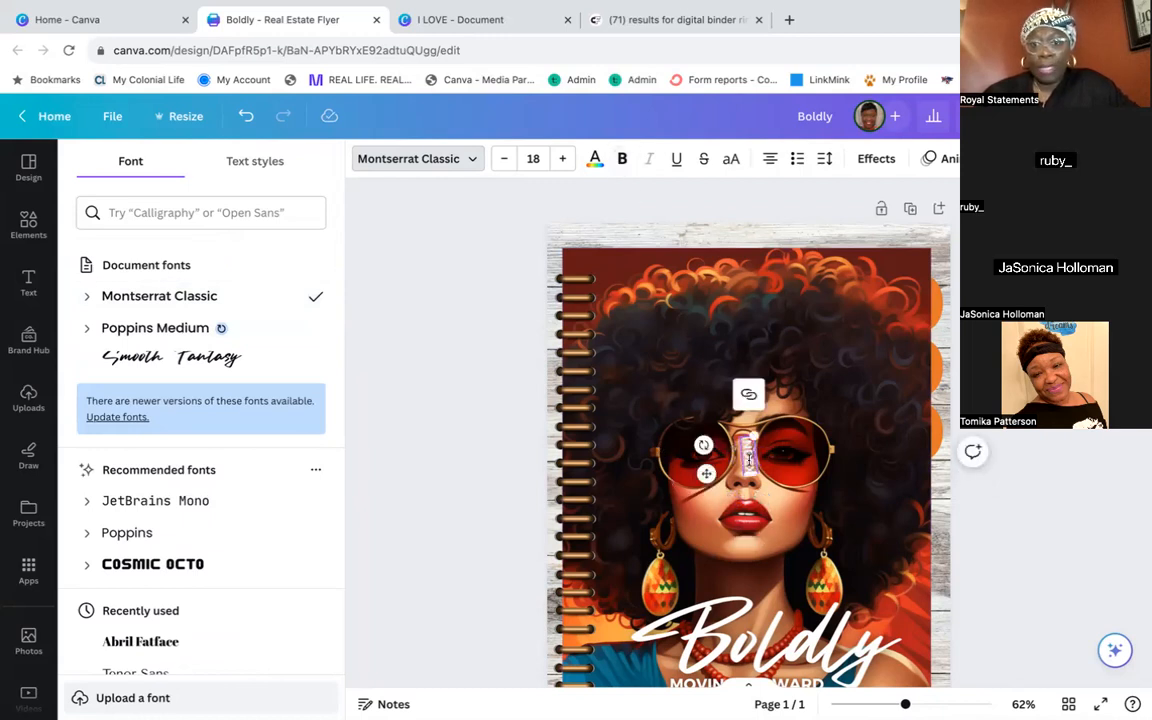
left_click(622, 160)
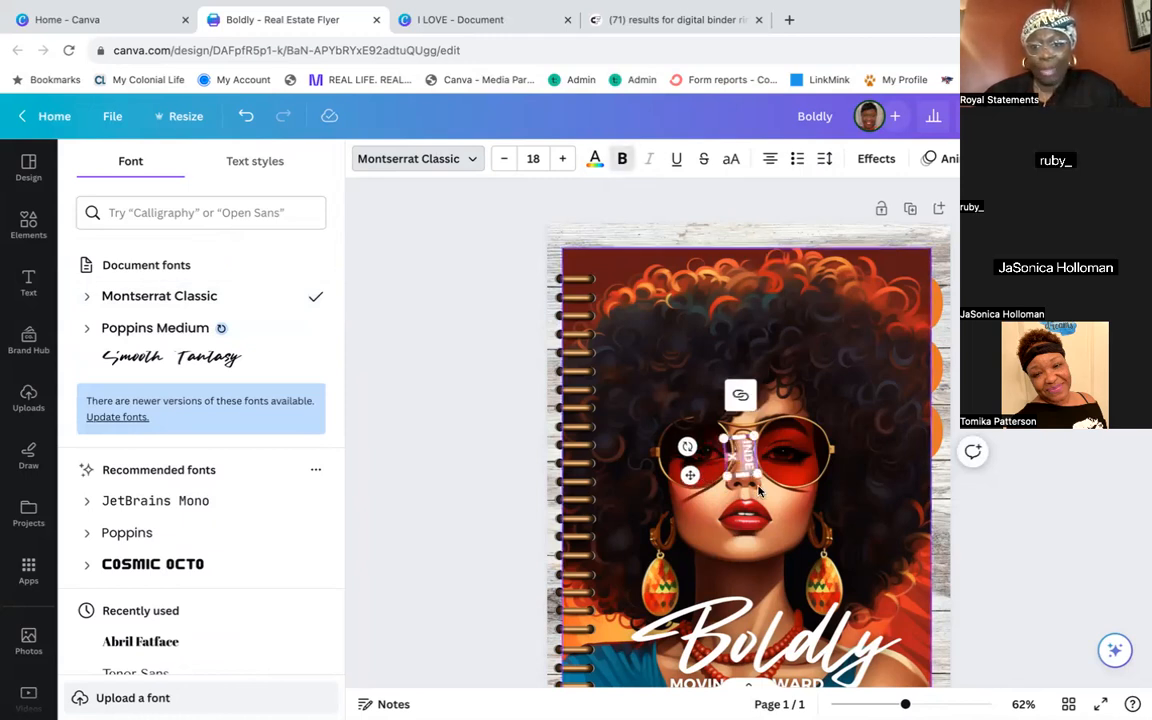
left_click_drag(743, 475, 748, 488)
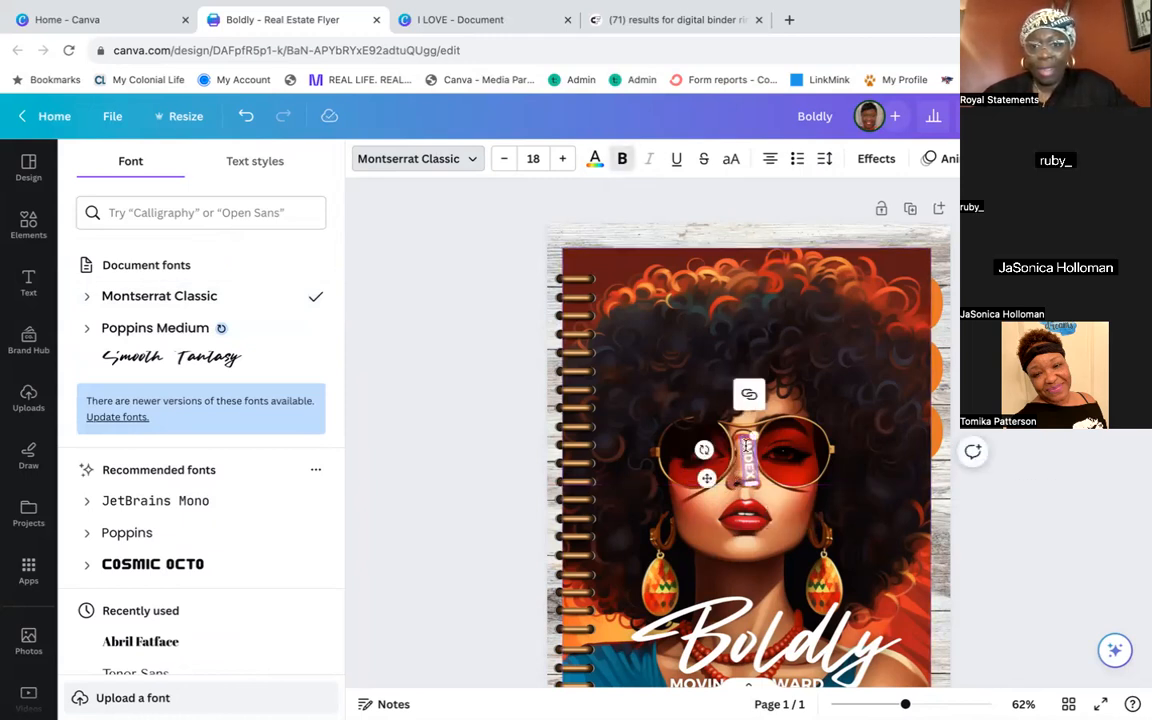
left_click_drag(704, 449, 702, 440)
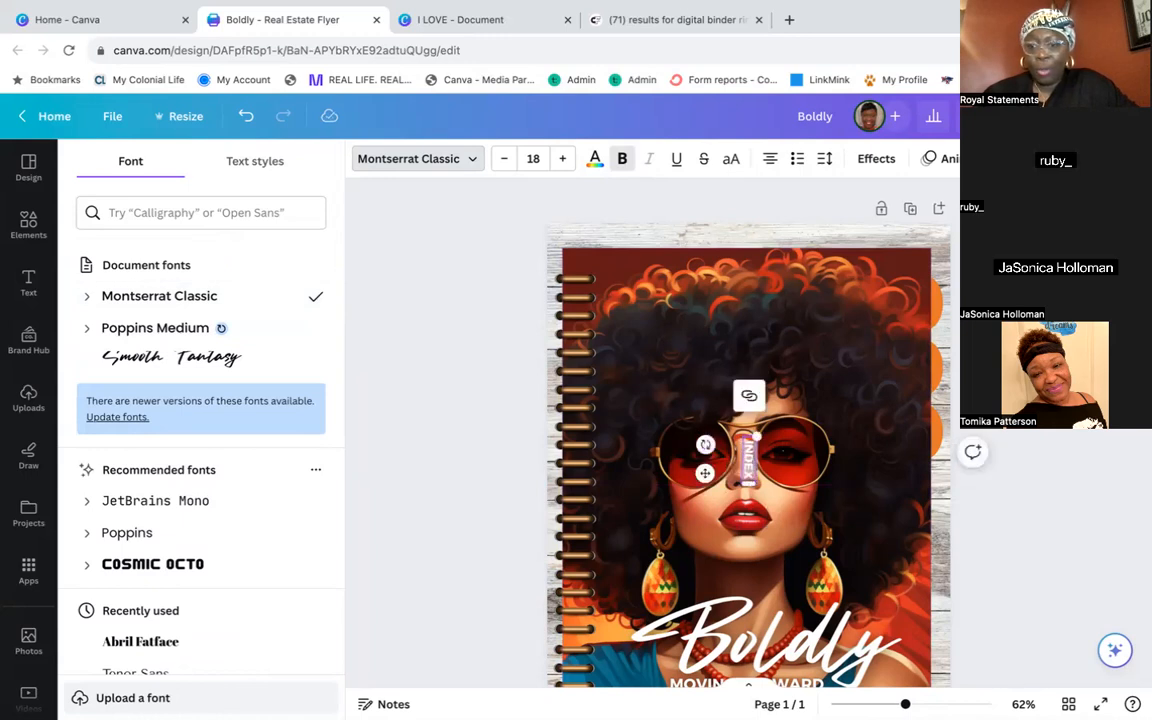
Move the INDEX text onto the middle orange tab and reduce its font size to 14
scroll(810, 630, "up", 5, "ctrl")
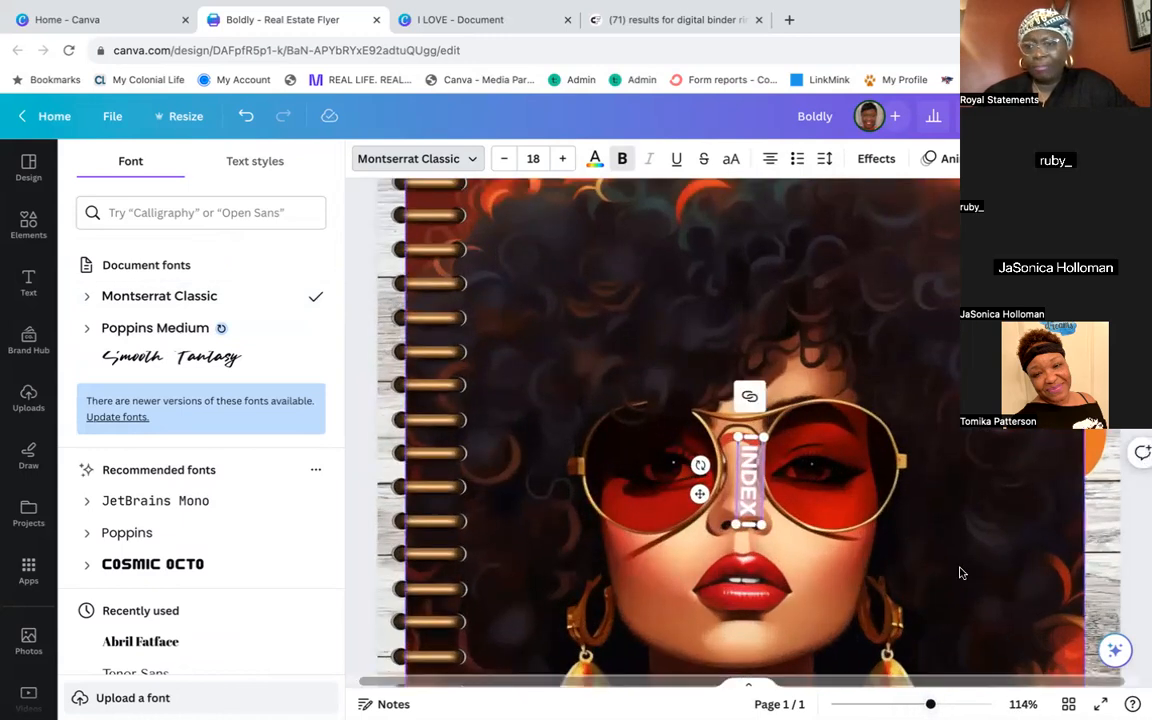
scroll(959, 571, "up", 2)
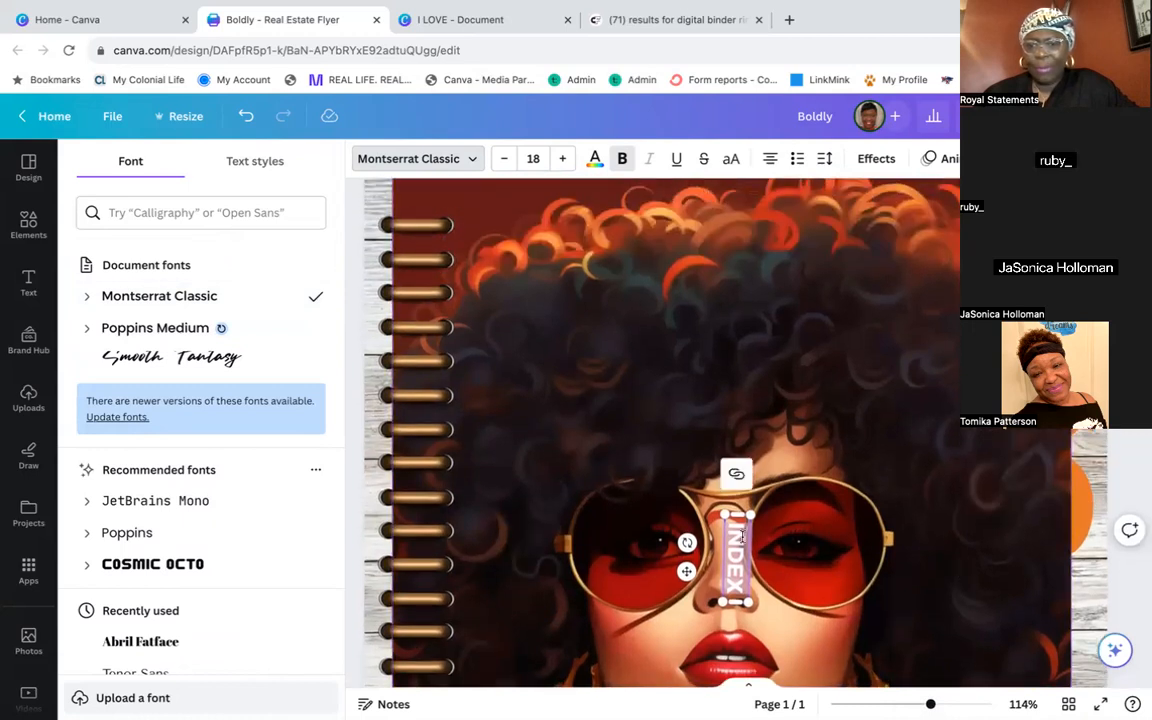
left_click(816, 467)
left_click_drag(738, 555, 1045, 385)
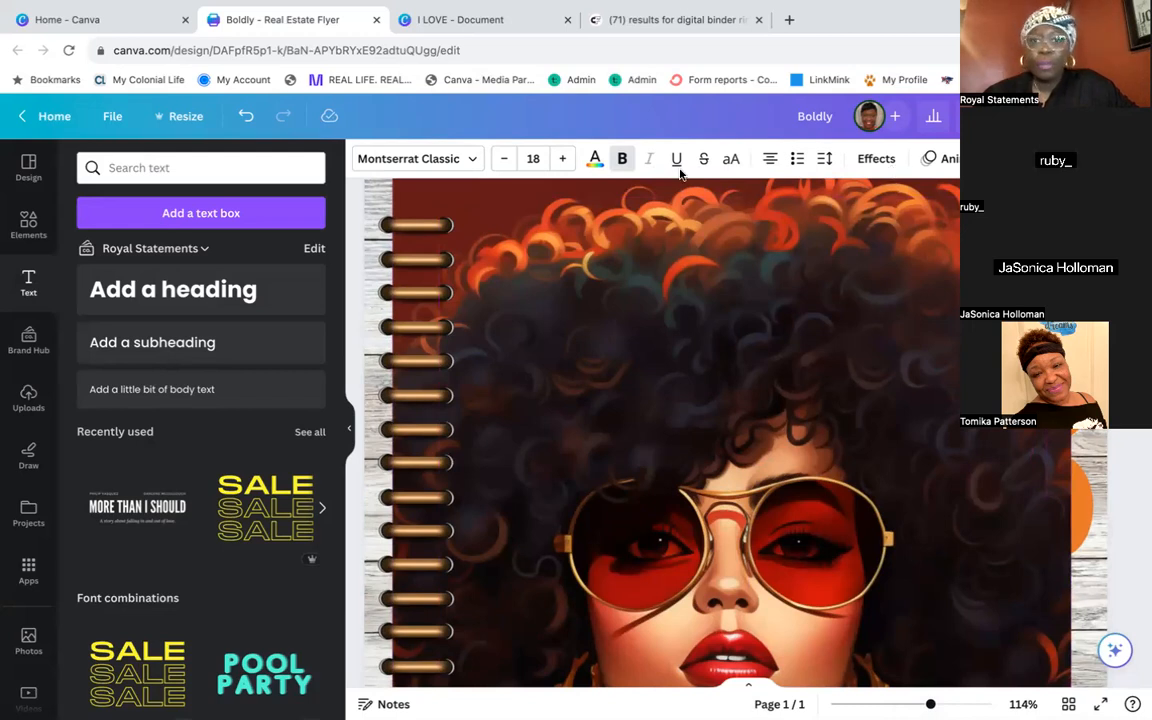
left_click(506, 162)
left_click(506, 162)
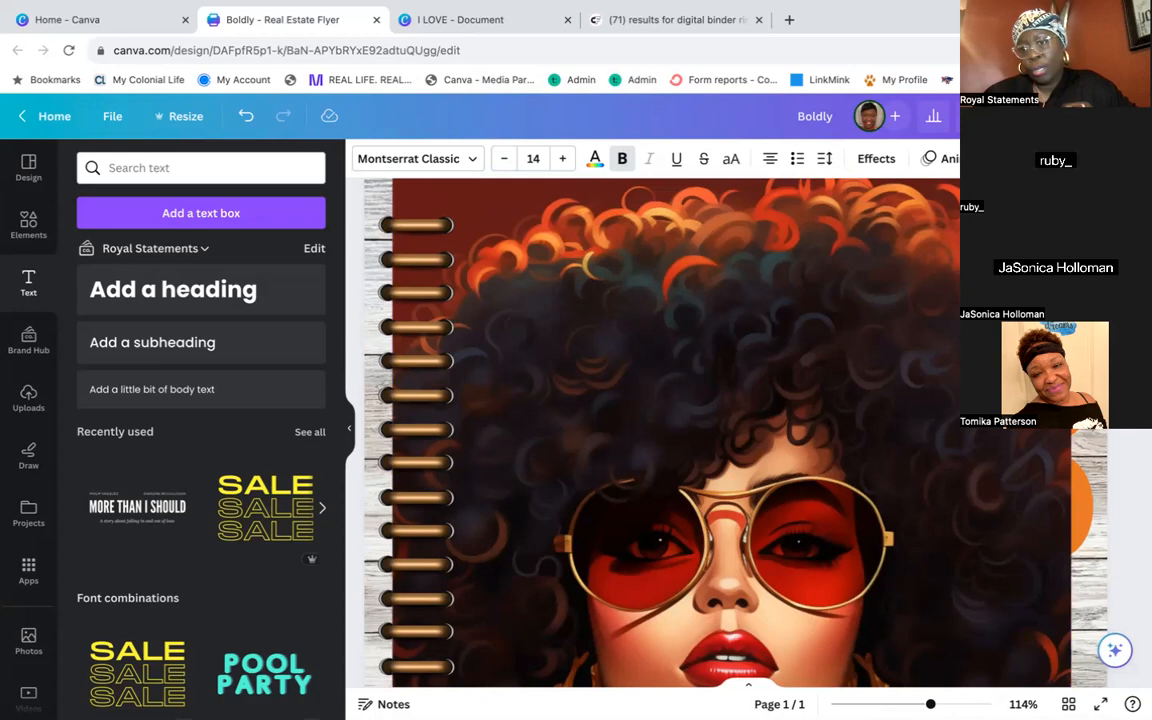
Reduce the INDEX text's font size to 7 and deselect the text
key("Escape")
left_click(1082, 375)
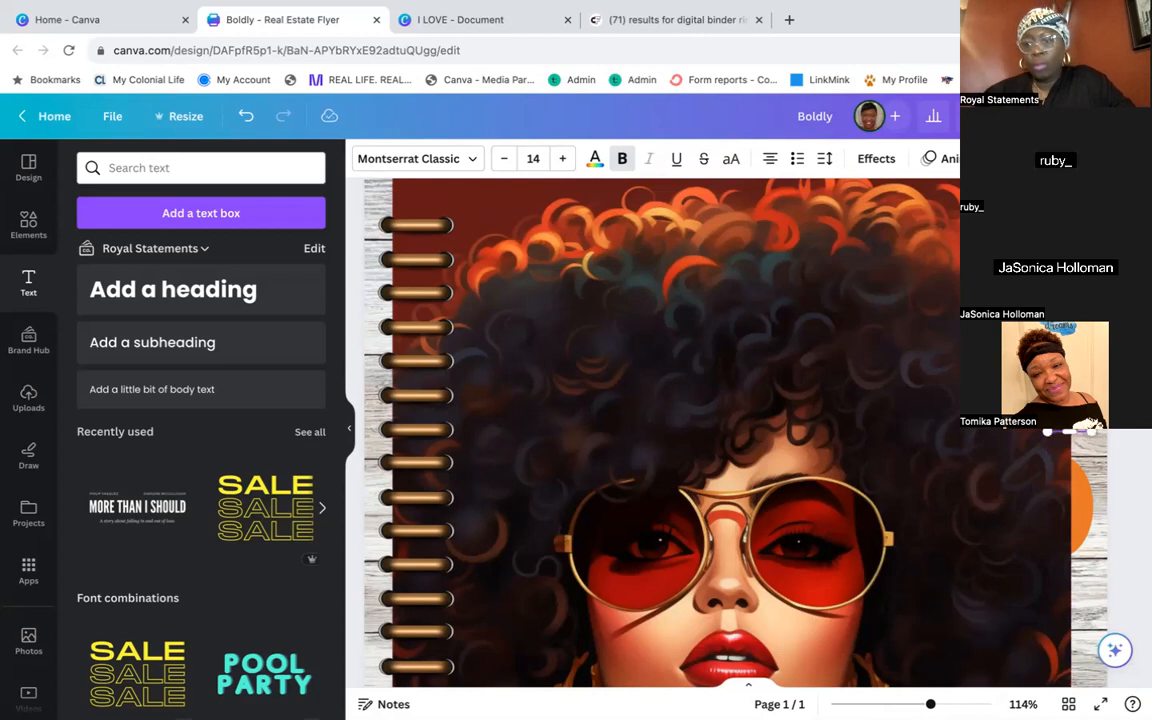
left_click(504, 161)
left_click(504, 161)
left_click(504, 161)
left_click(504, 161)
left_click(504, 161)
left_click(504, 161)
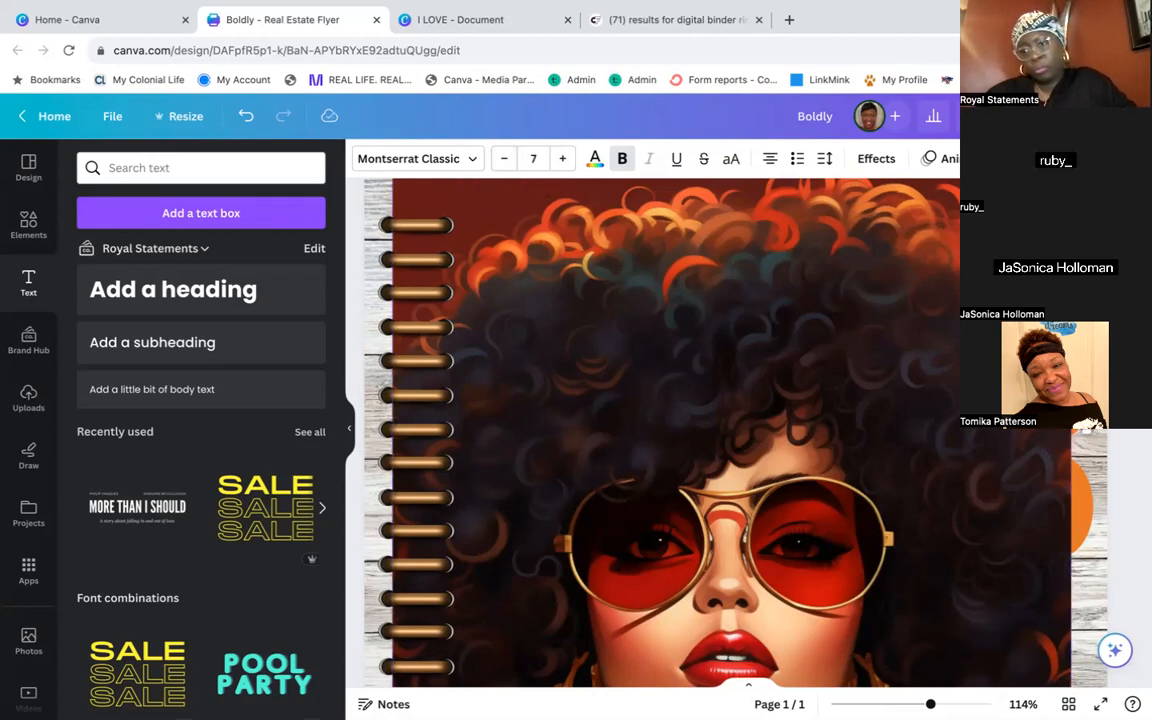
key("Escape")
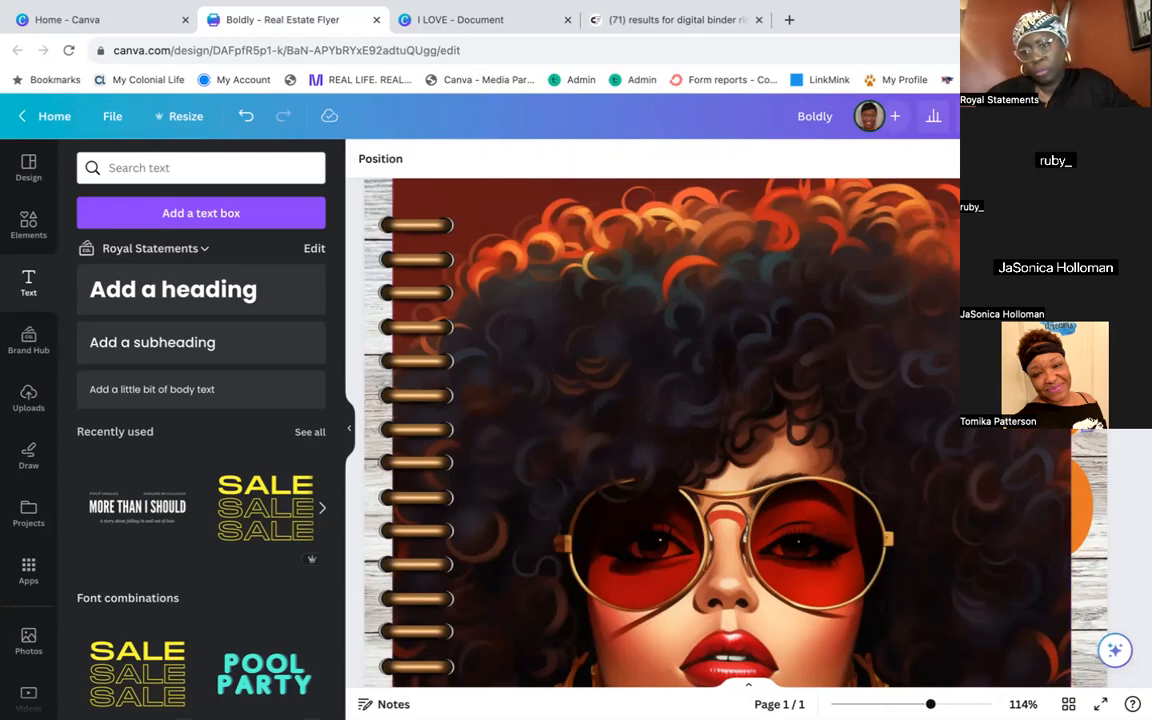
Nudge the INDEX text slightly on the orange tab and increase its font size to 9
left_click_drag(1078, 396, 1080, 402)
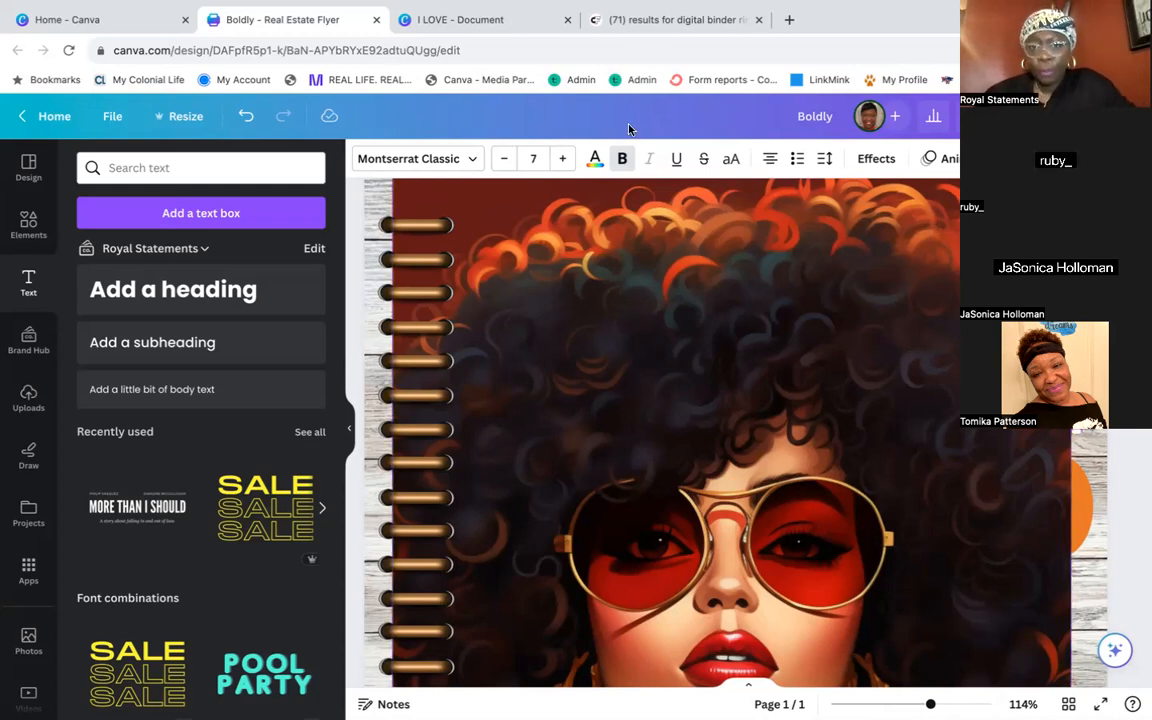
left_click(563, 159)
left_click(563, 159)
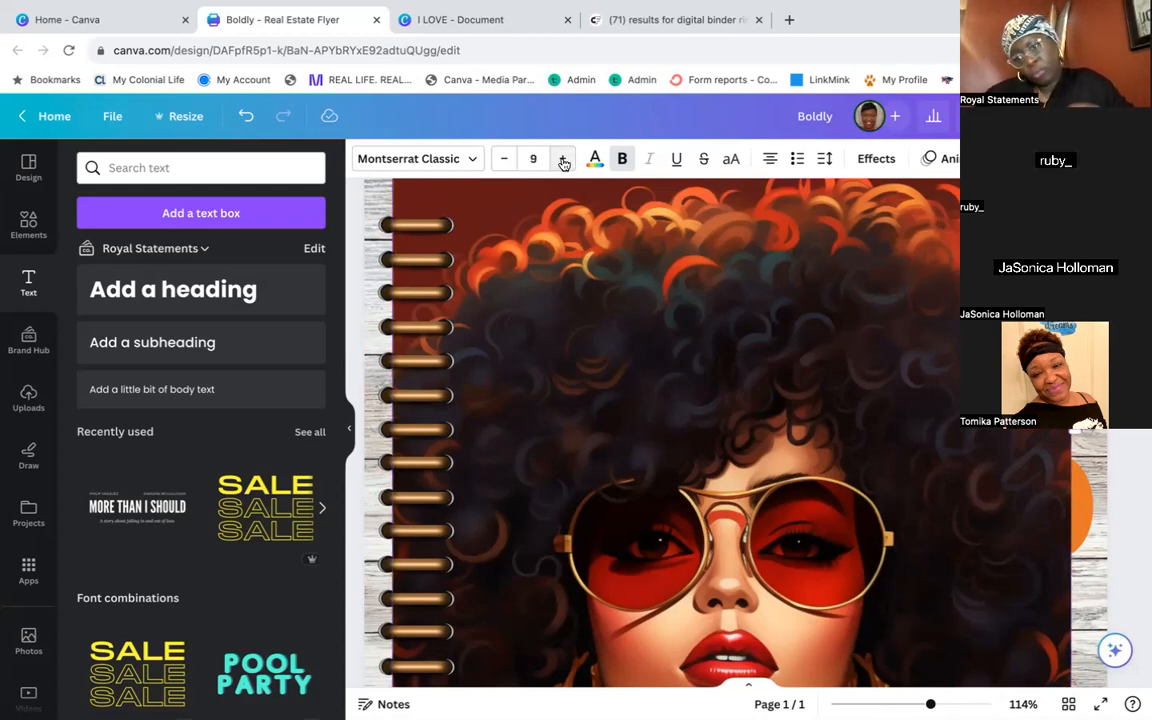
key("Escape")
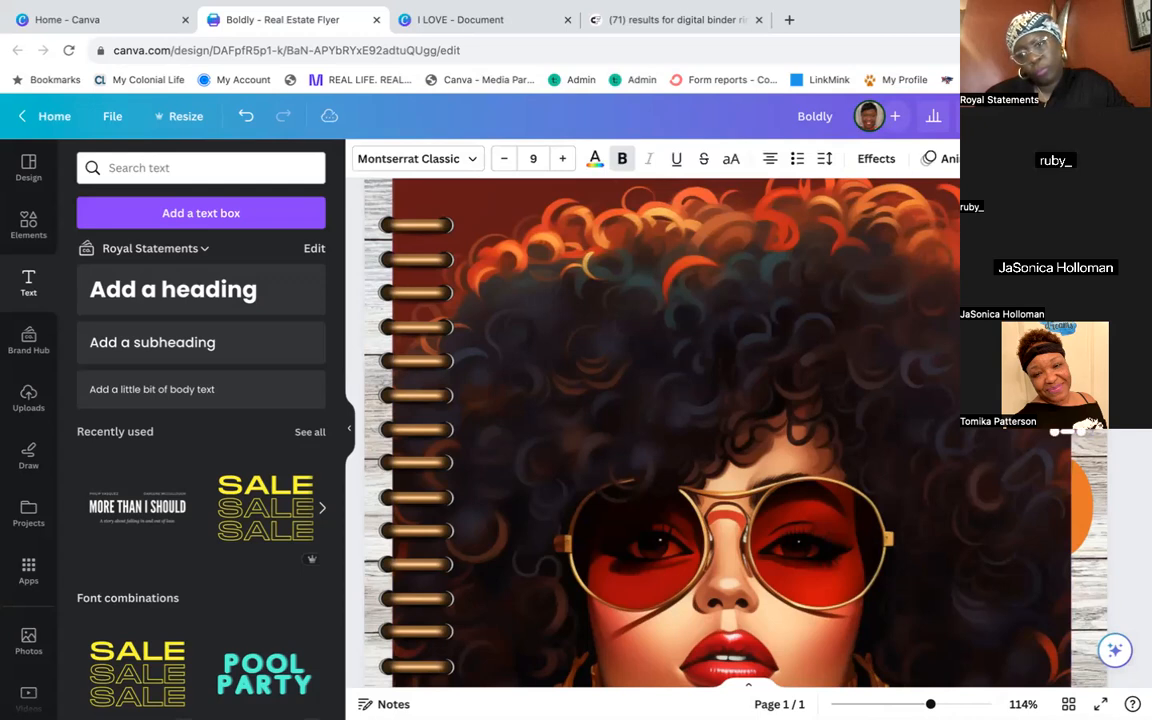
Try 7.8 for the INDEX text, undo the last change and set its font size to 9
type("7.8")
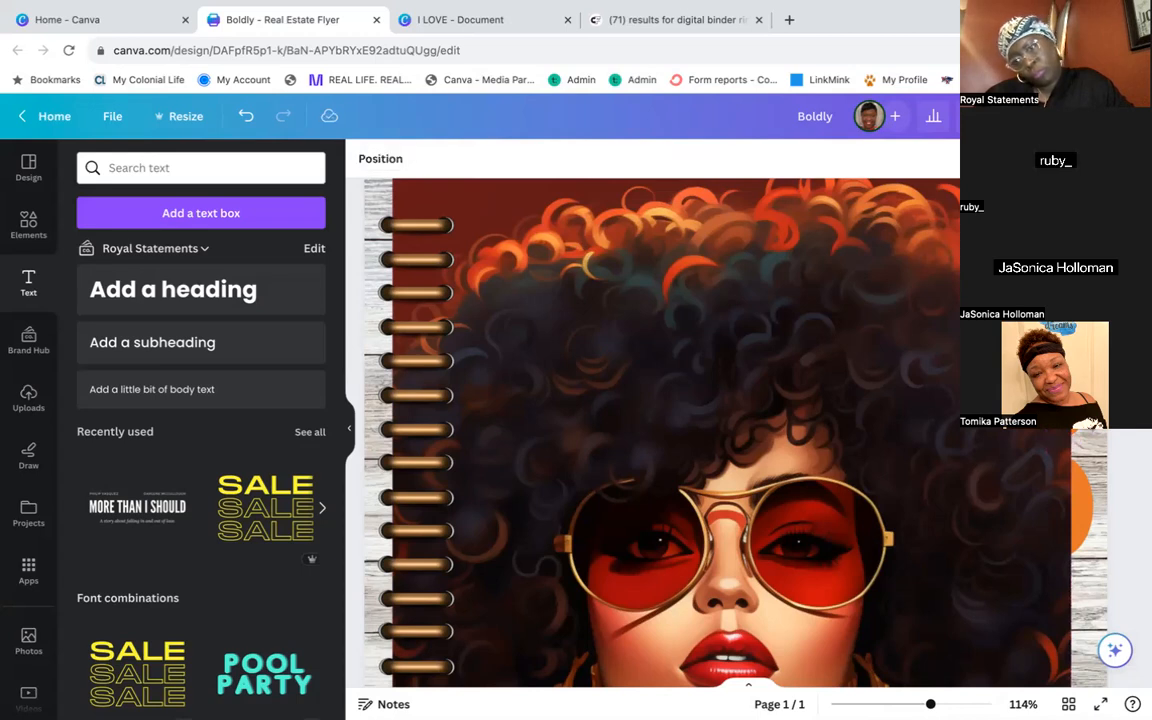
left_click(246, 116)
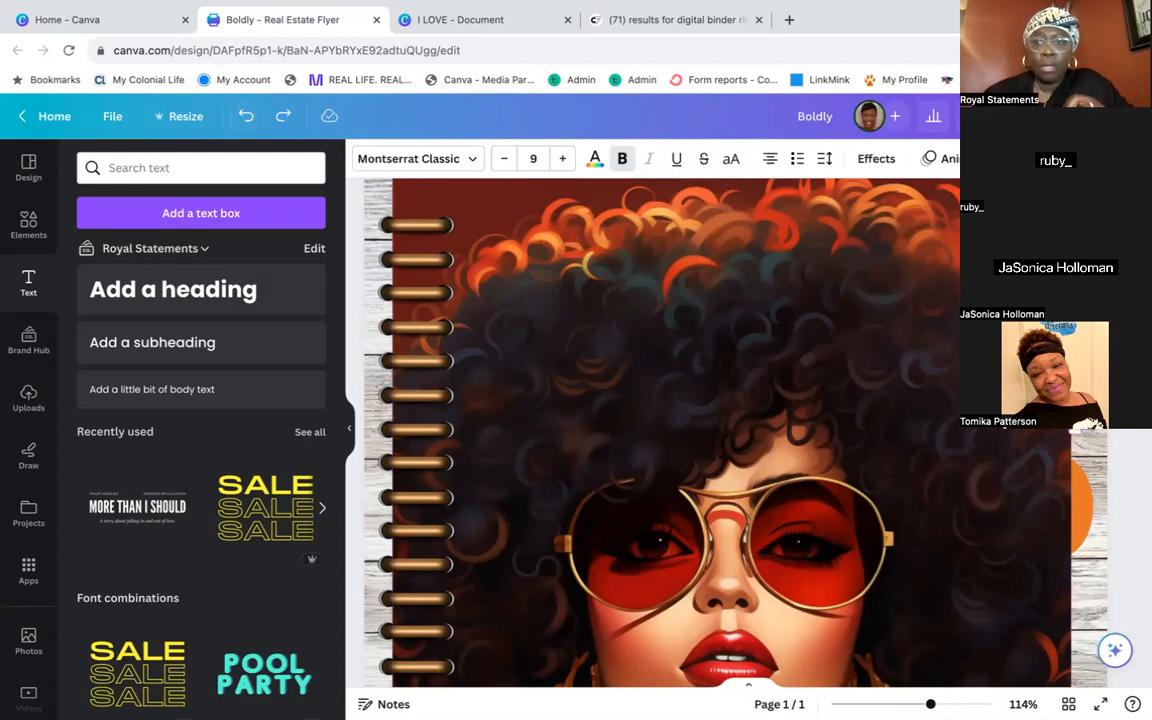
left_click(503, 160)
left_click(541, 157)
key("BackSpace")
type("9")
key("Return")
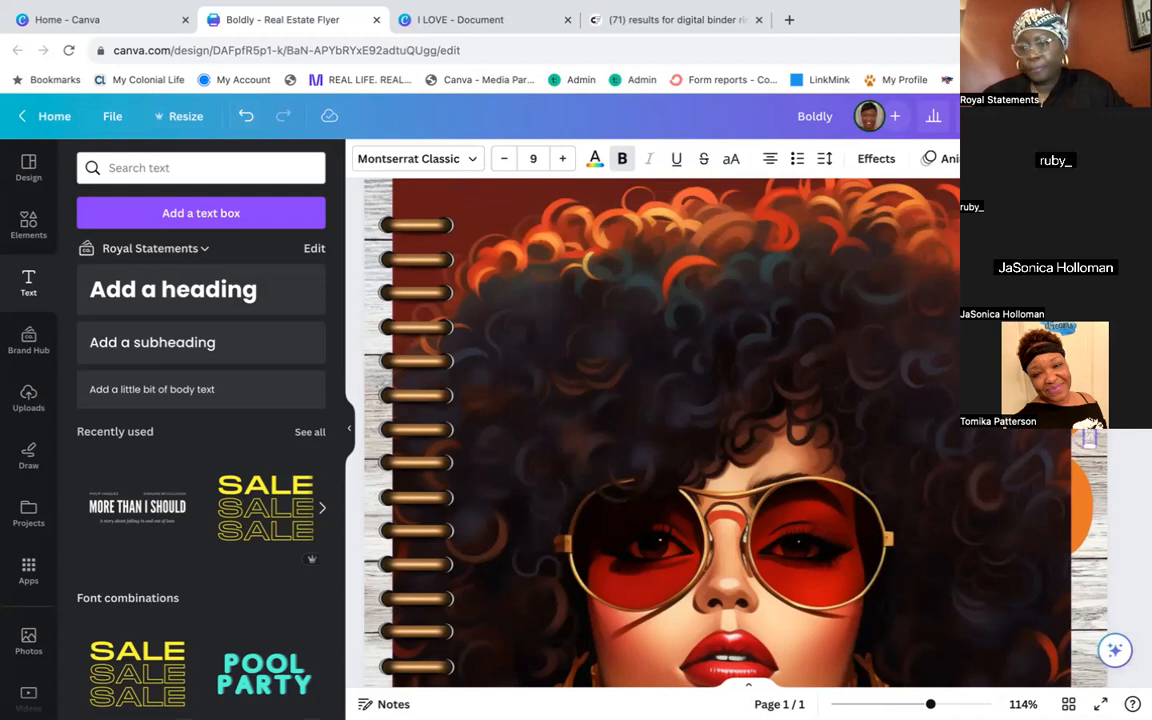
Change the LINED PAGES copy on the lowest orange tab to read DOODLE and nudge it slightly to the right
left_click(1078, 500)
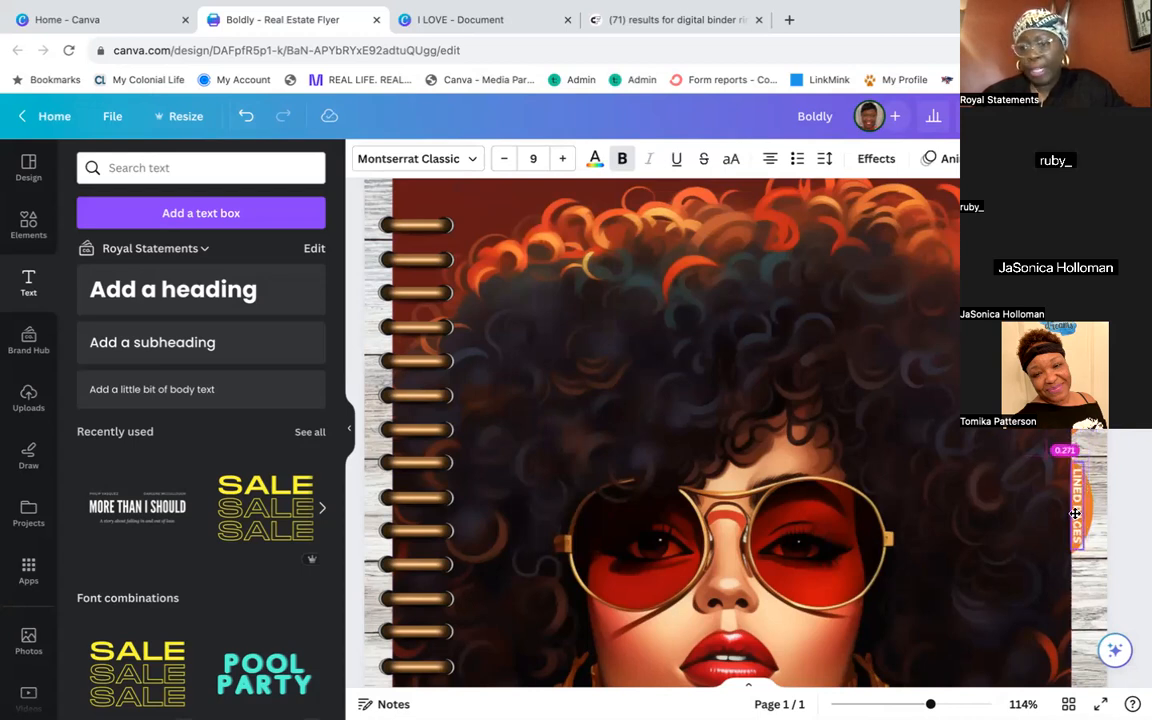
type("DOODLE")
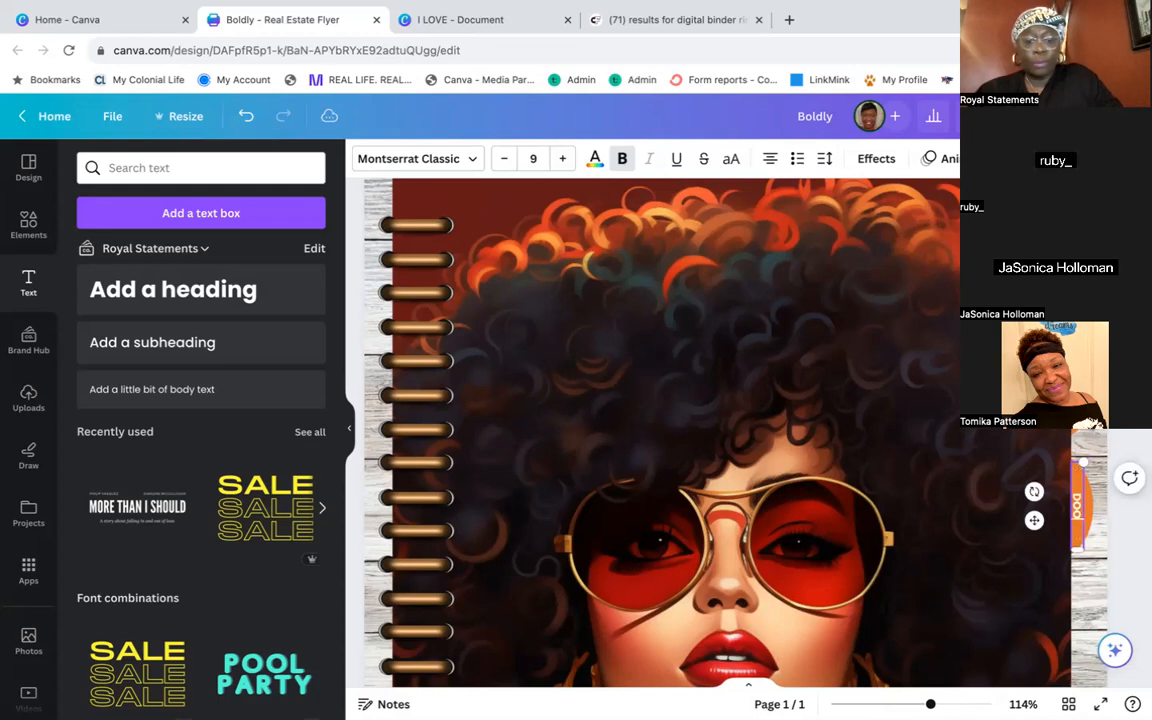
key("Escape")
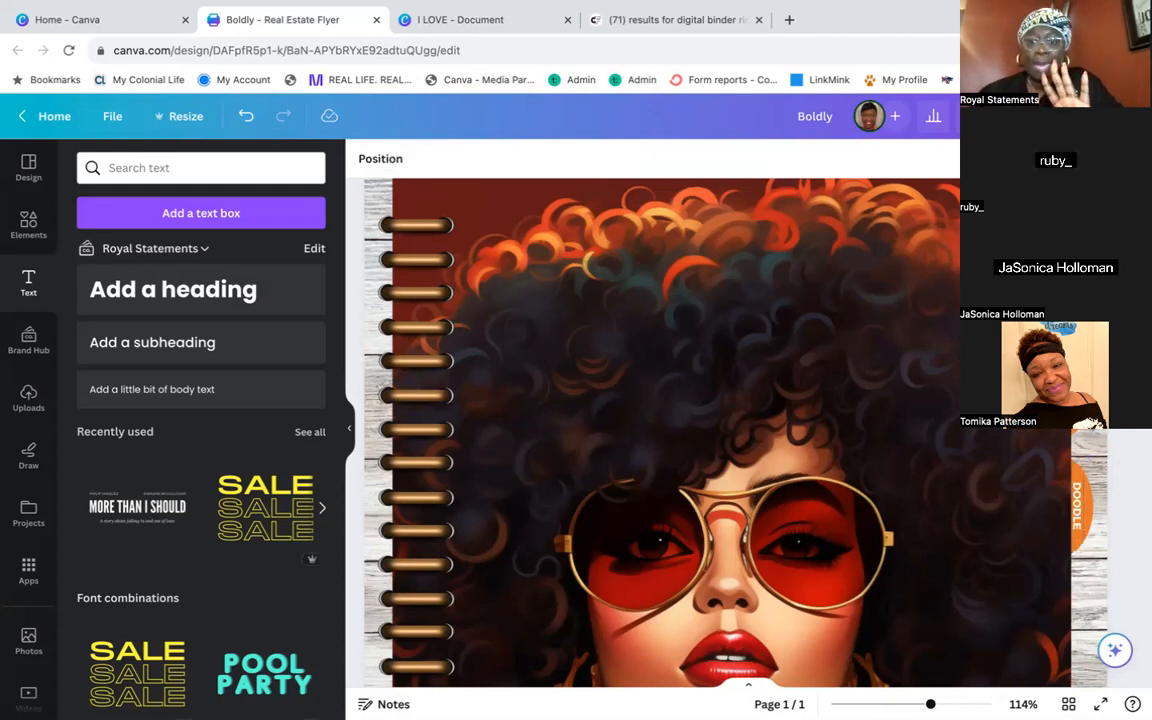
scroll(749, 432, "down", 8)
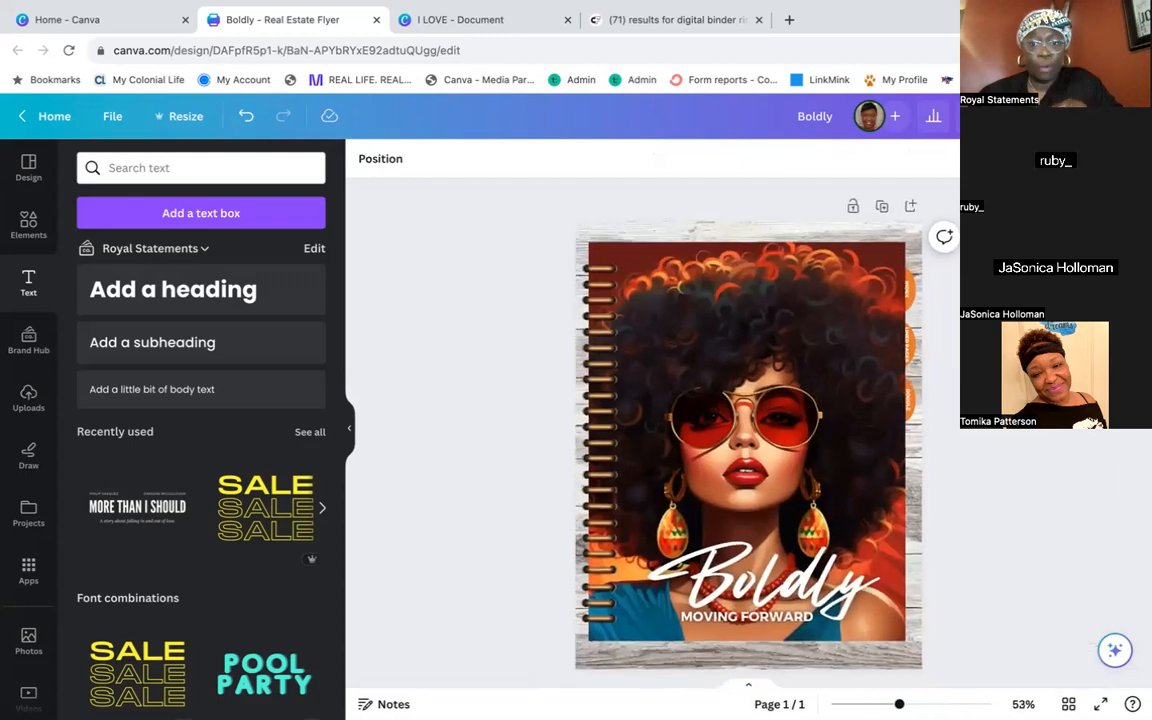
scroll(749, 432, "up", 6)
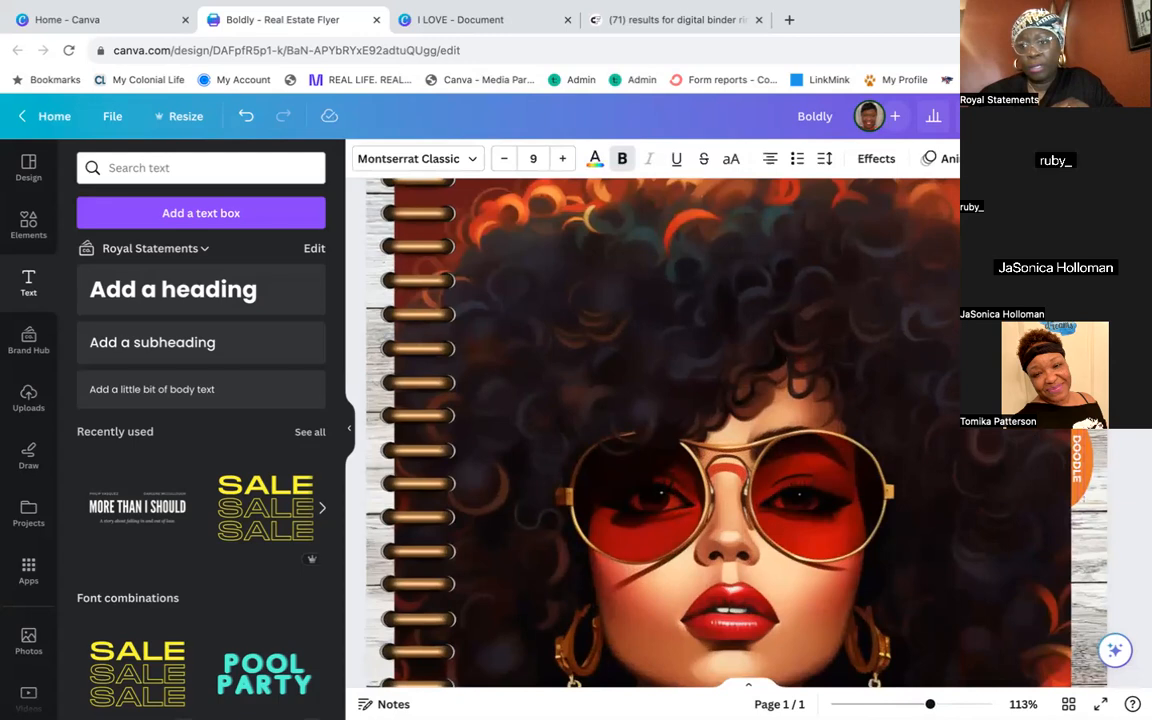
left_click(1081, 470)
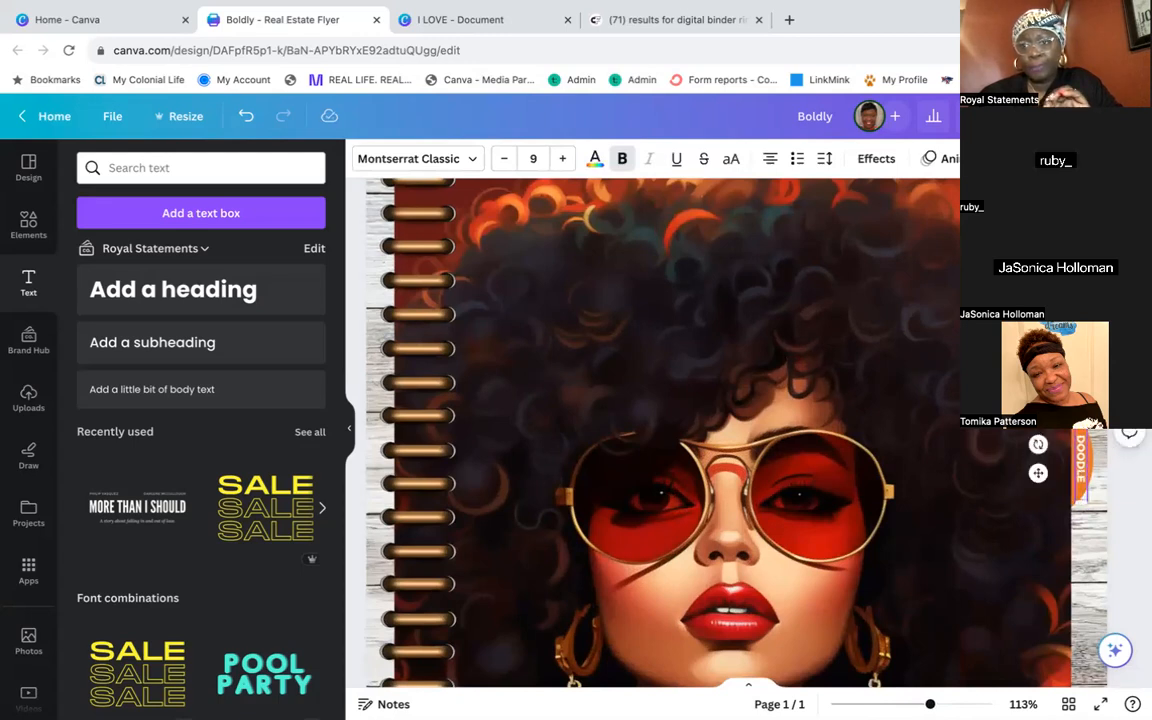
key("Right")
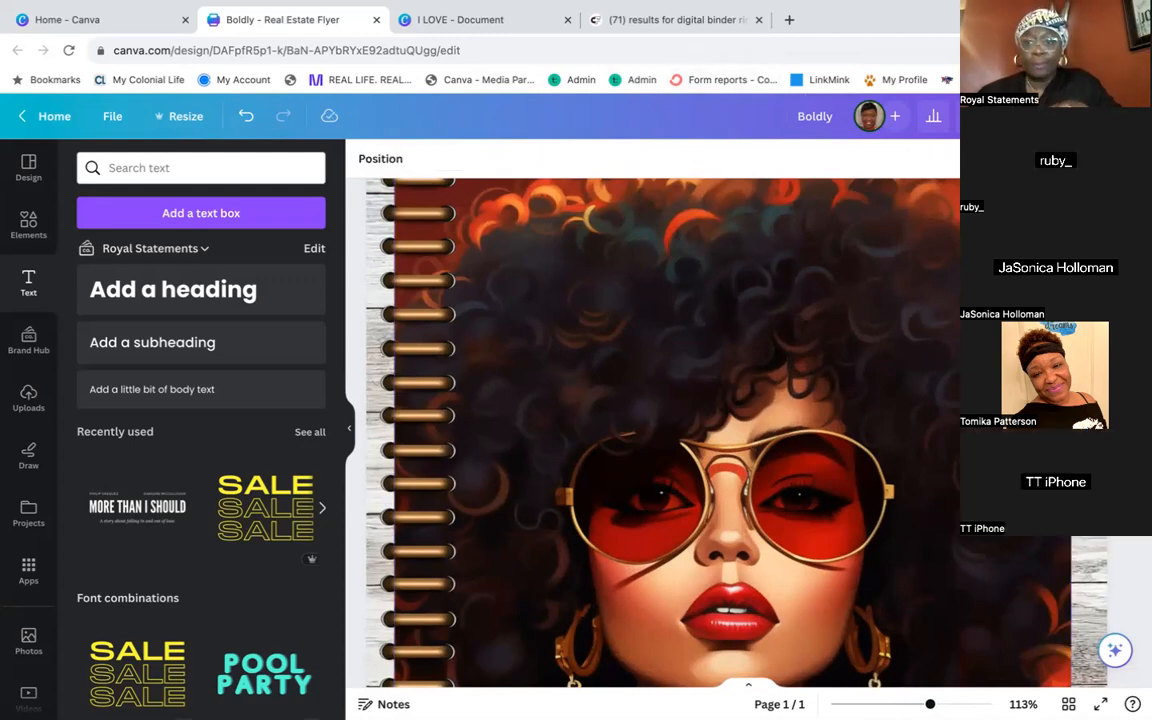
Add a blank second page after the cover
scroll(652, 430, "up", 2)
scroll(652, 430, "down", 5)
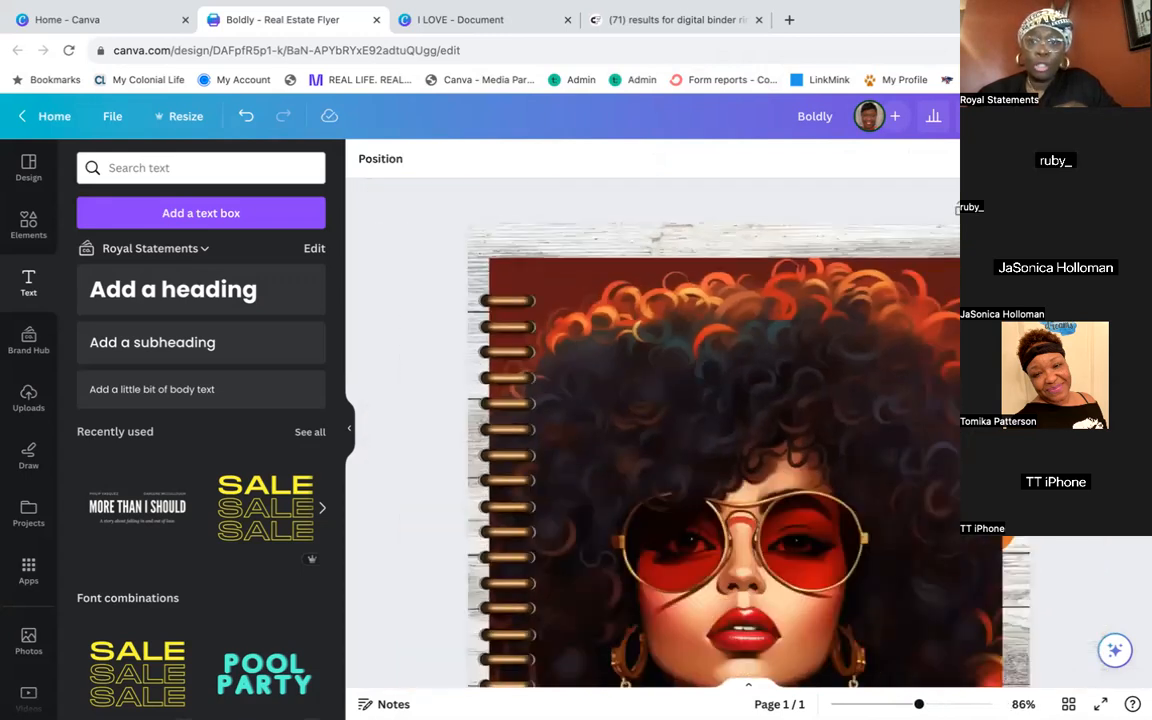
scroll(652, 430, "down", 2)
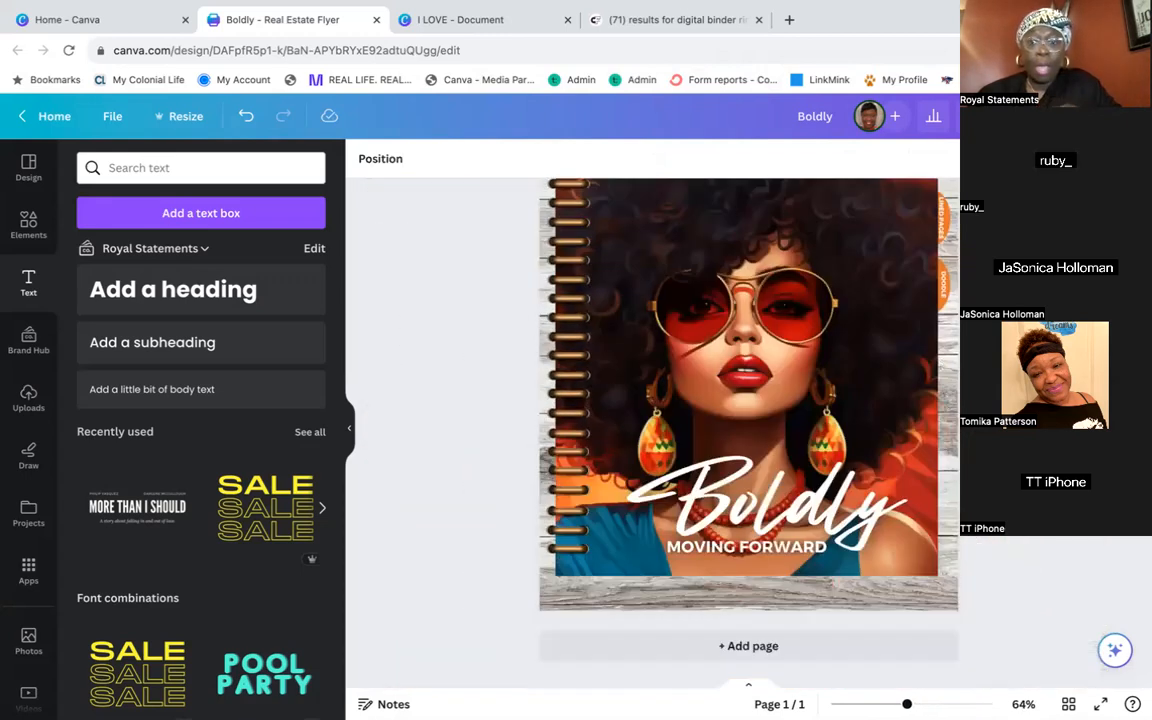
scroll(815, 590, "down", 3)
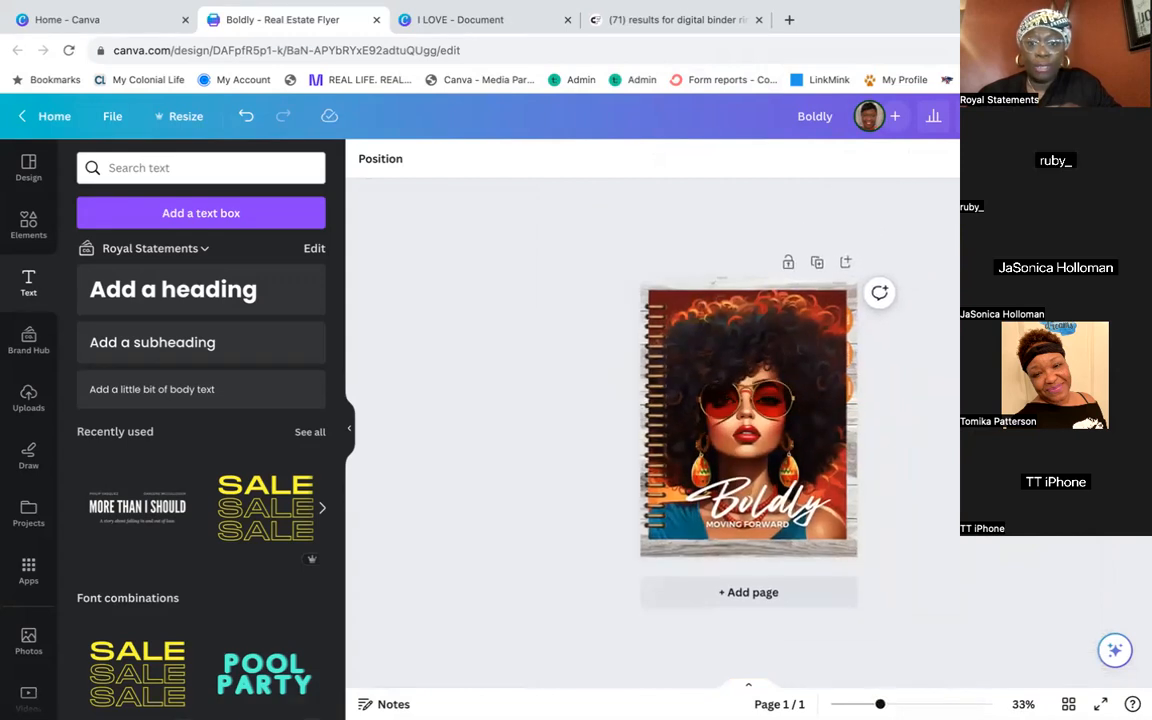
left_click(808, 592)
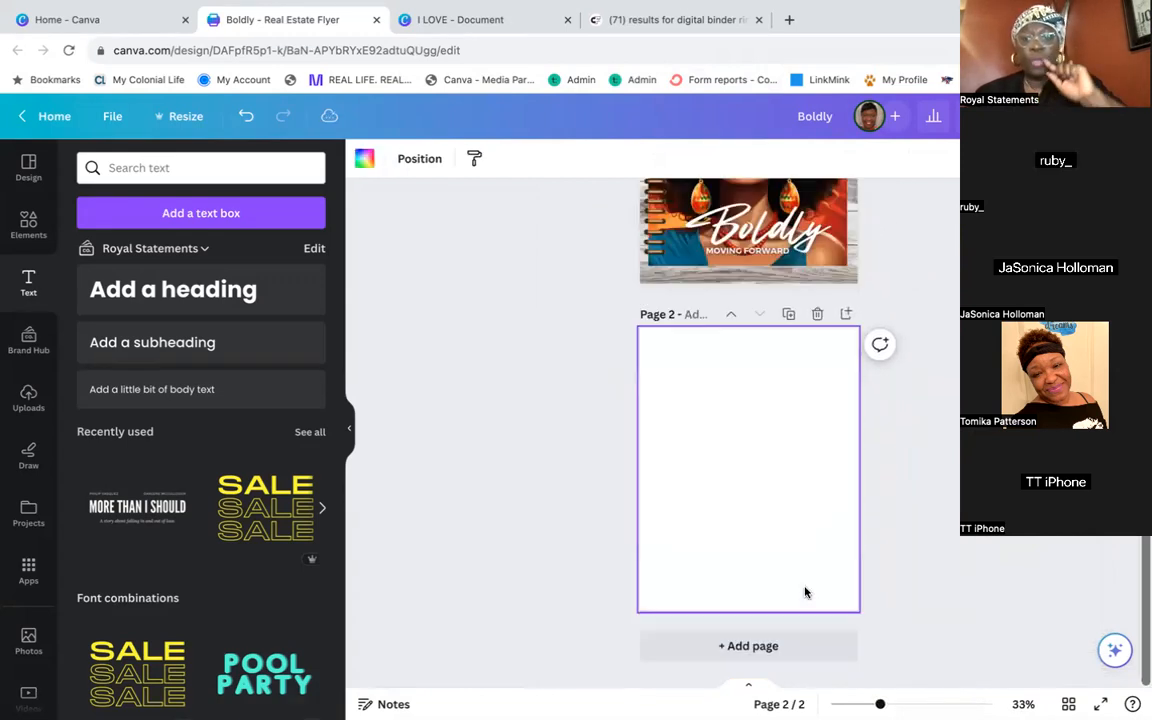
Title page 1 FRONT COVER
scroll(748, 420, "up", 3)
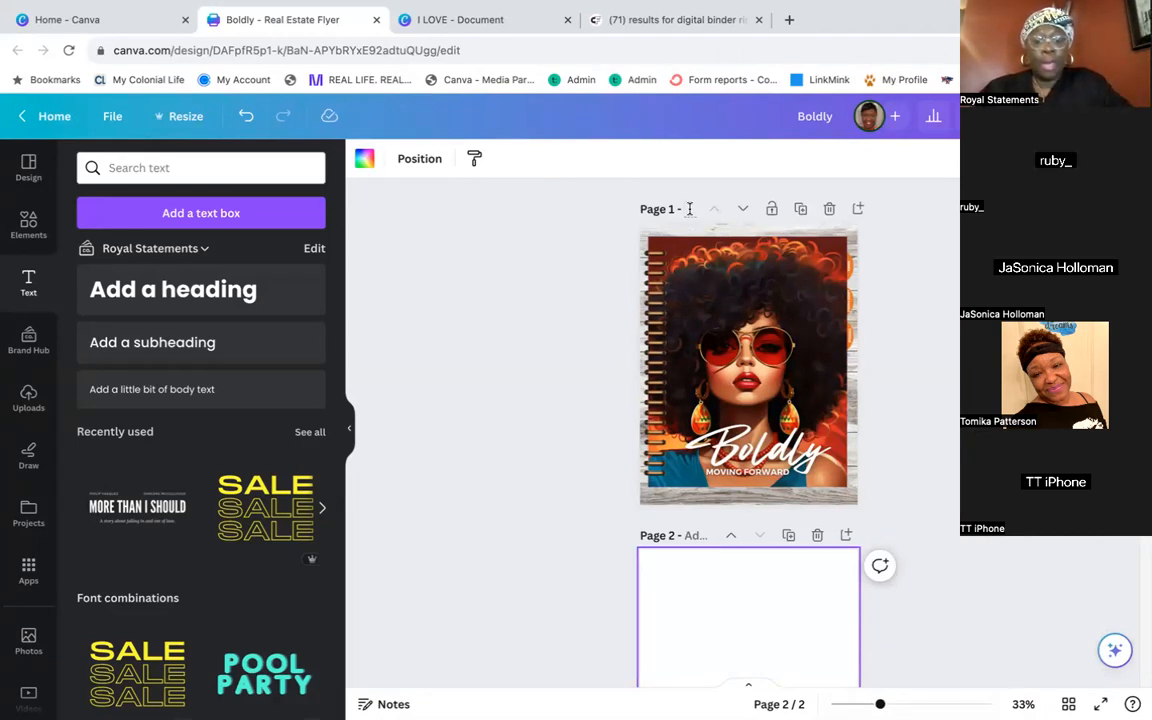
type("T")
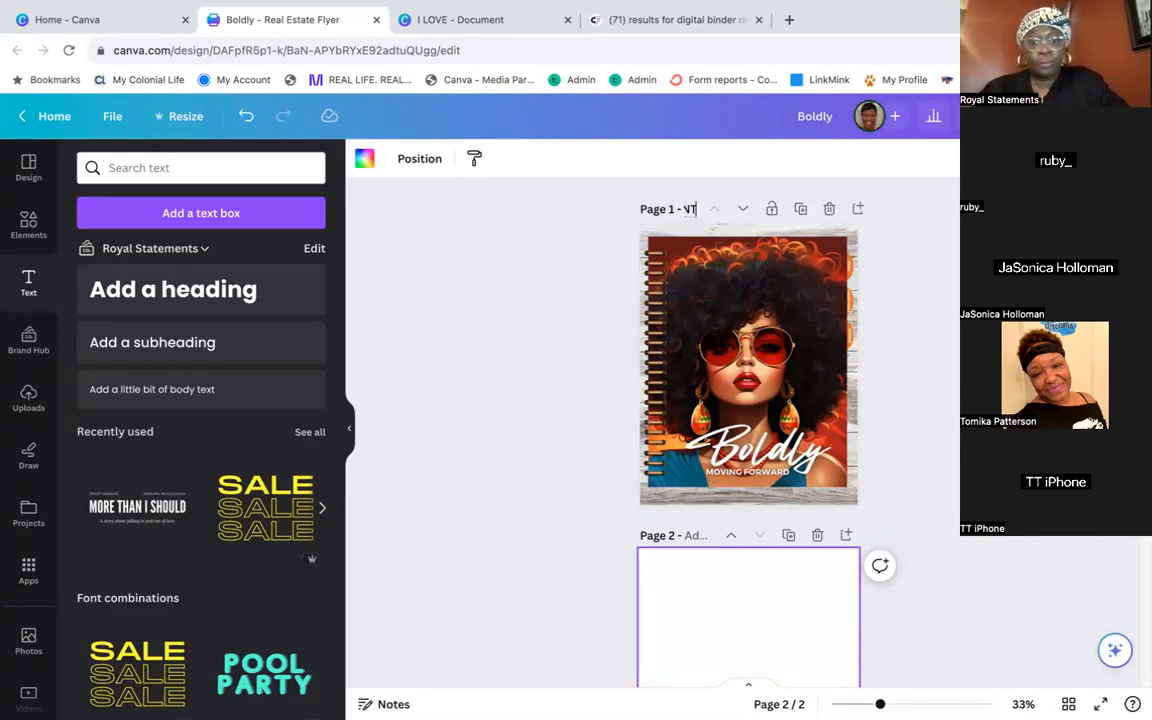
type(" COVER")
key("Return")
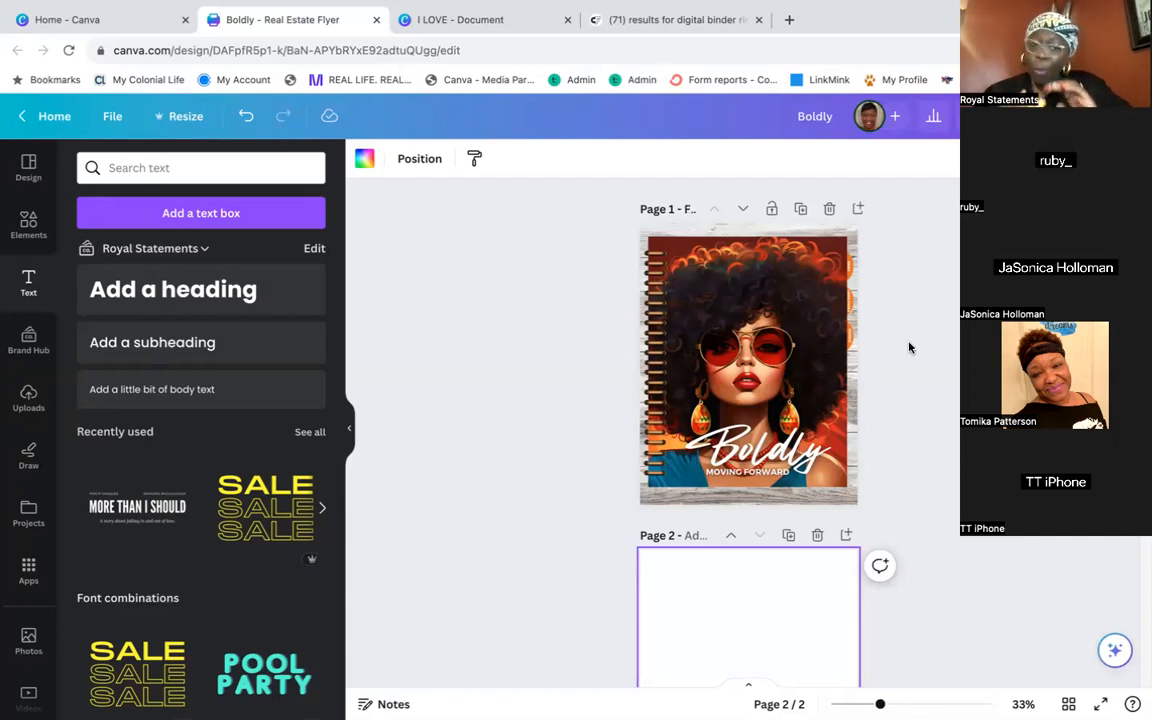
Title page 2 INDEX PAGE and deselect the page
scroll(909, 347, "down", 2)
left_click(686, 348)
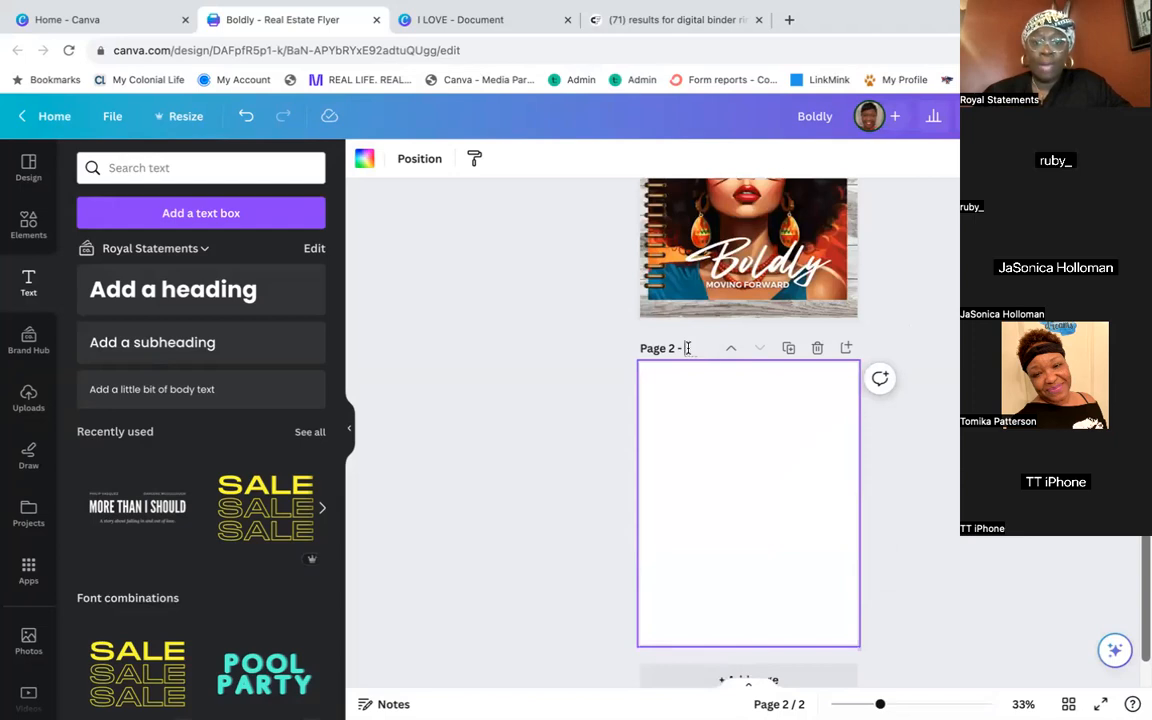
type("INDEX")
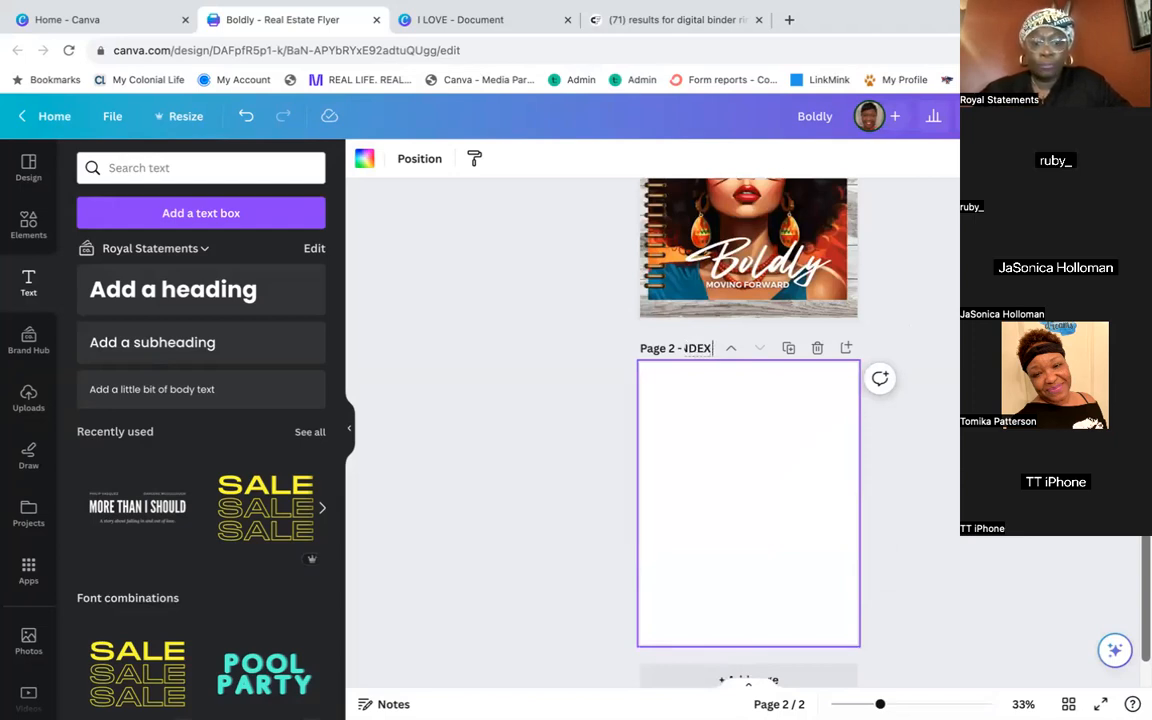
type(" PAGE")
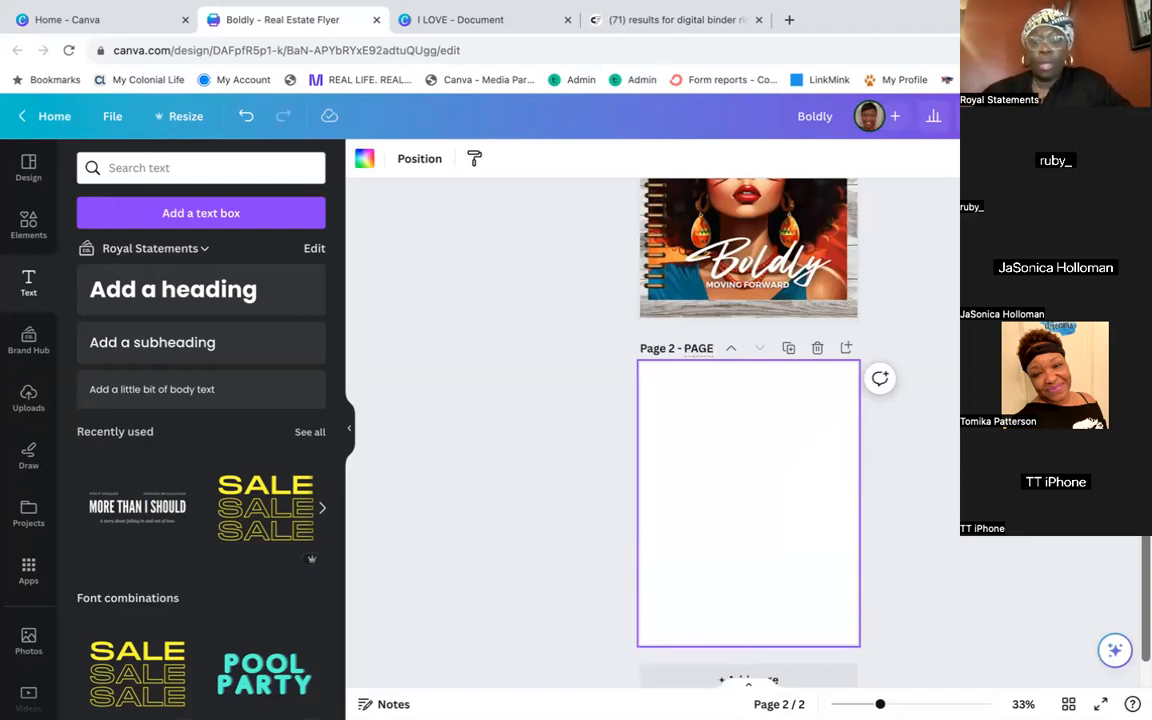
left_click(921, 352)
Clear the TAB element search and insert the recently used whitewashed wood photo on page 2
scroll(921, 352, "up", 3)
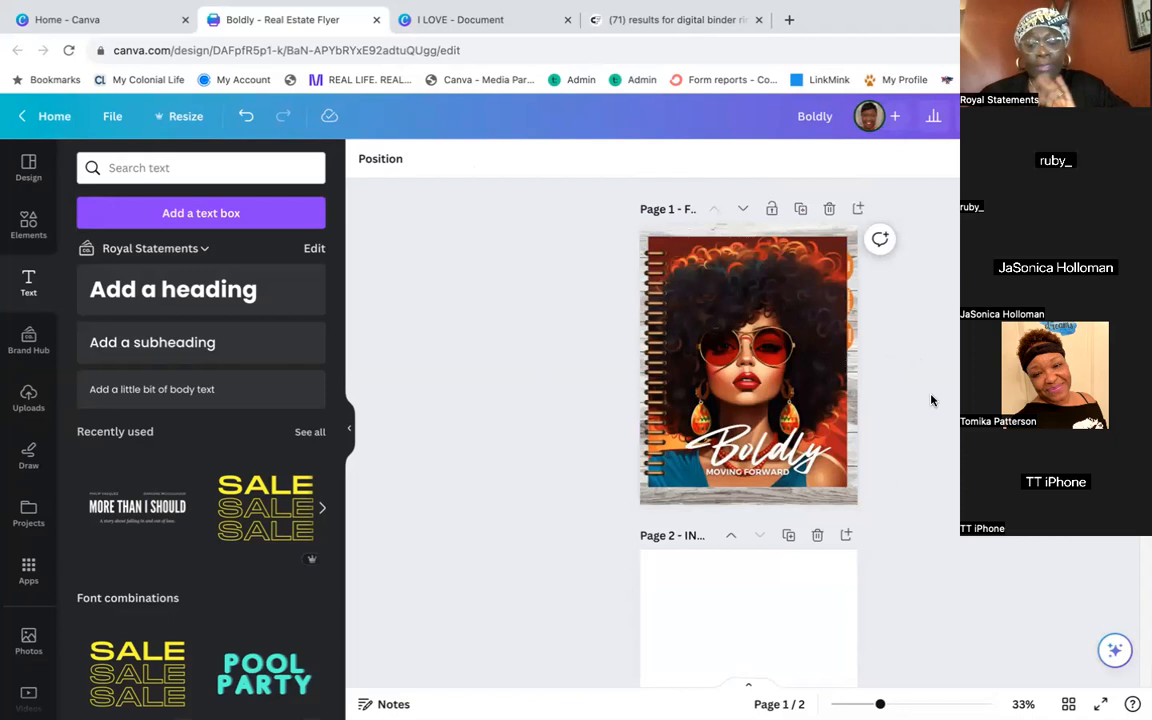
scroll(931, 400, "down", 1)
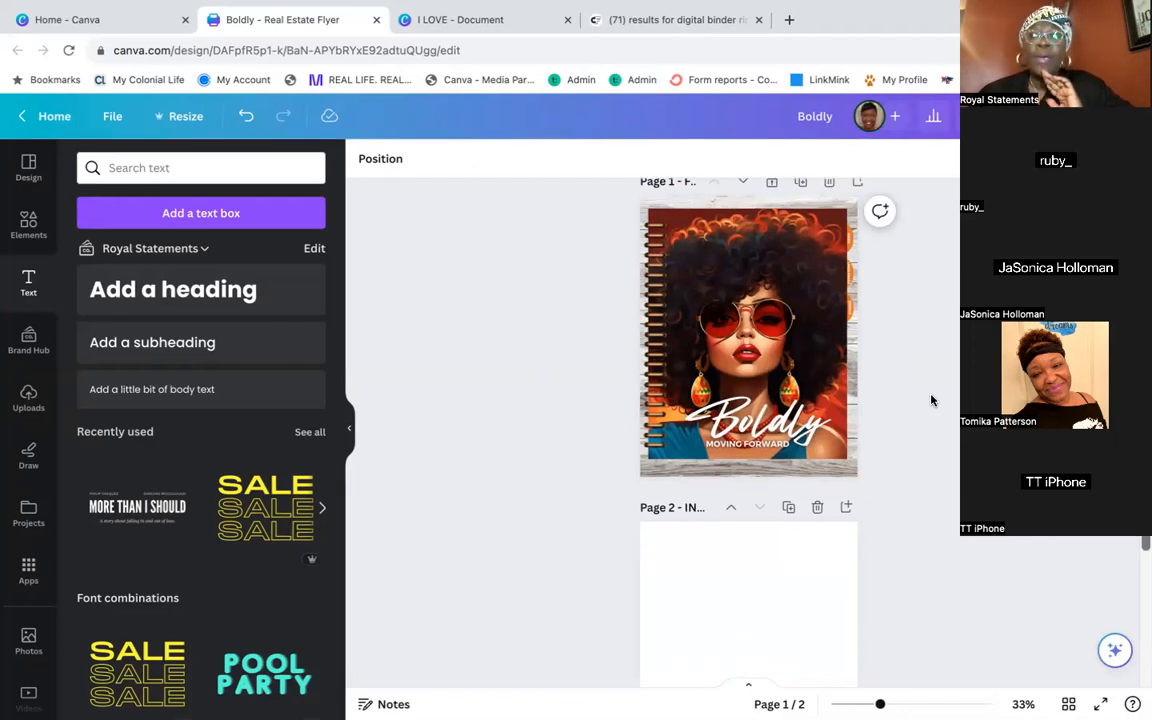
scroll(931, 400, "down", 2)
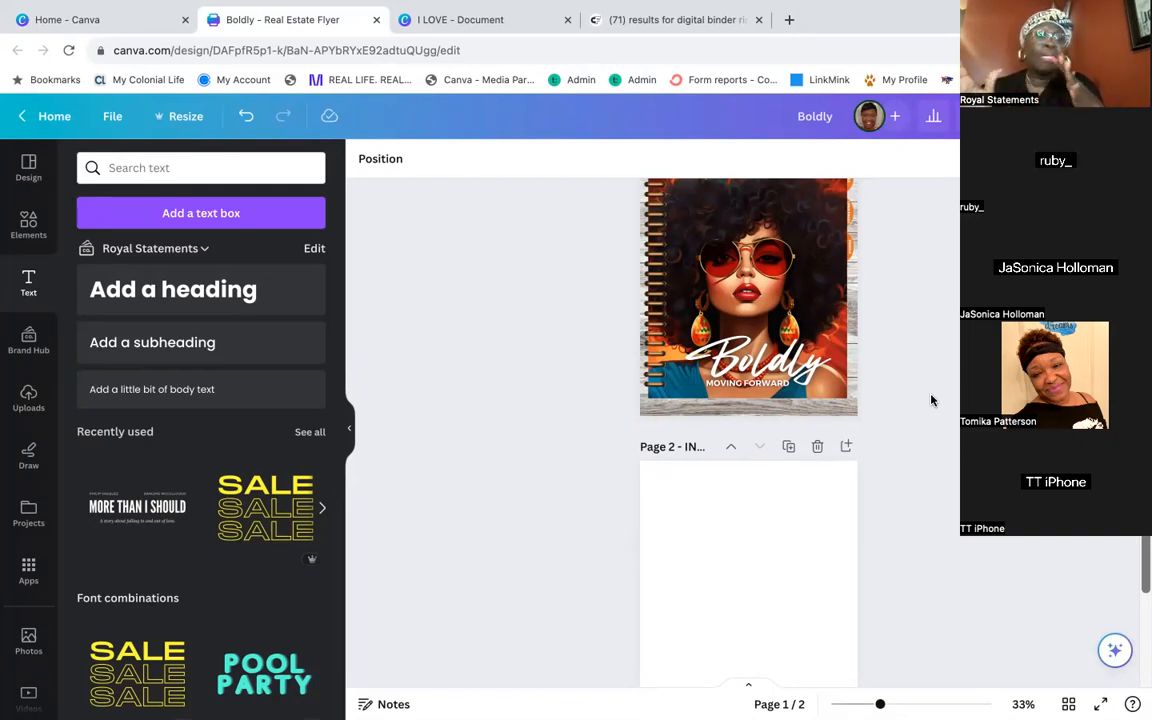
left_click(653, 510)
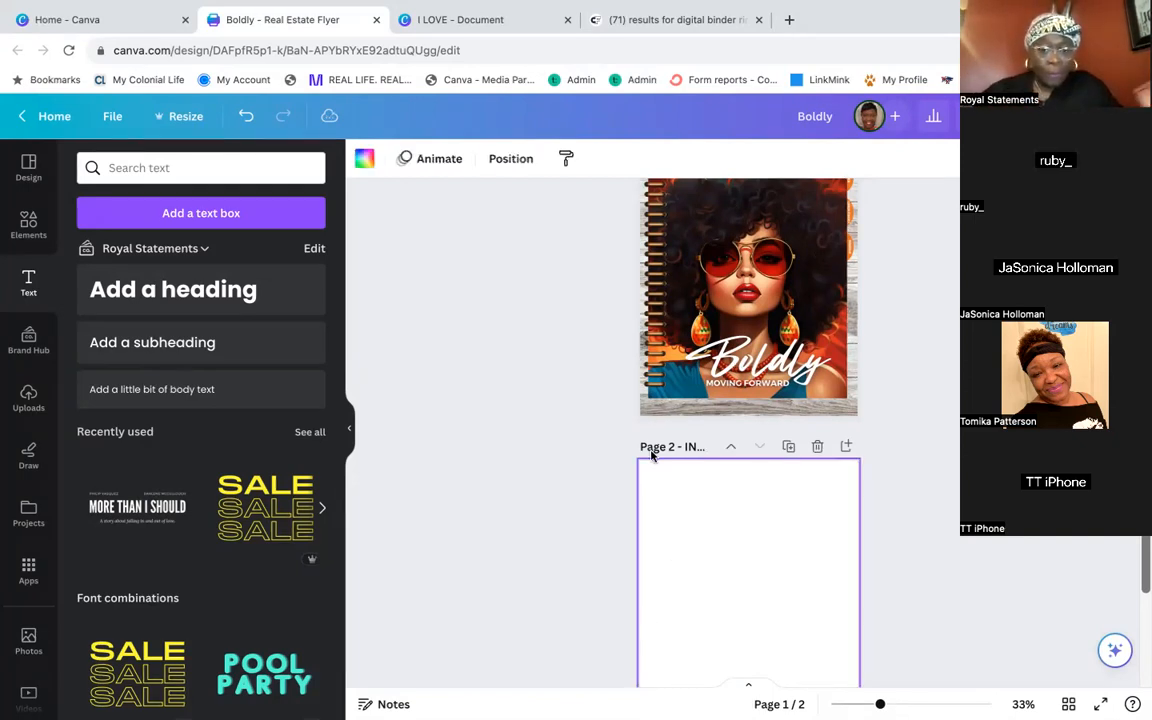
left_click(27, 221)
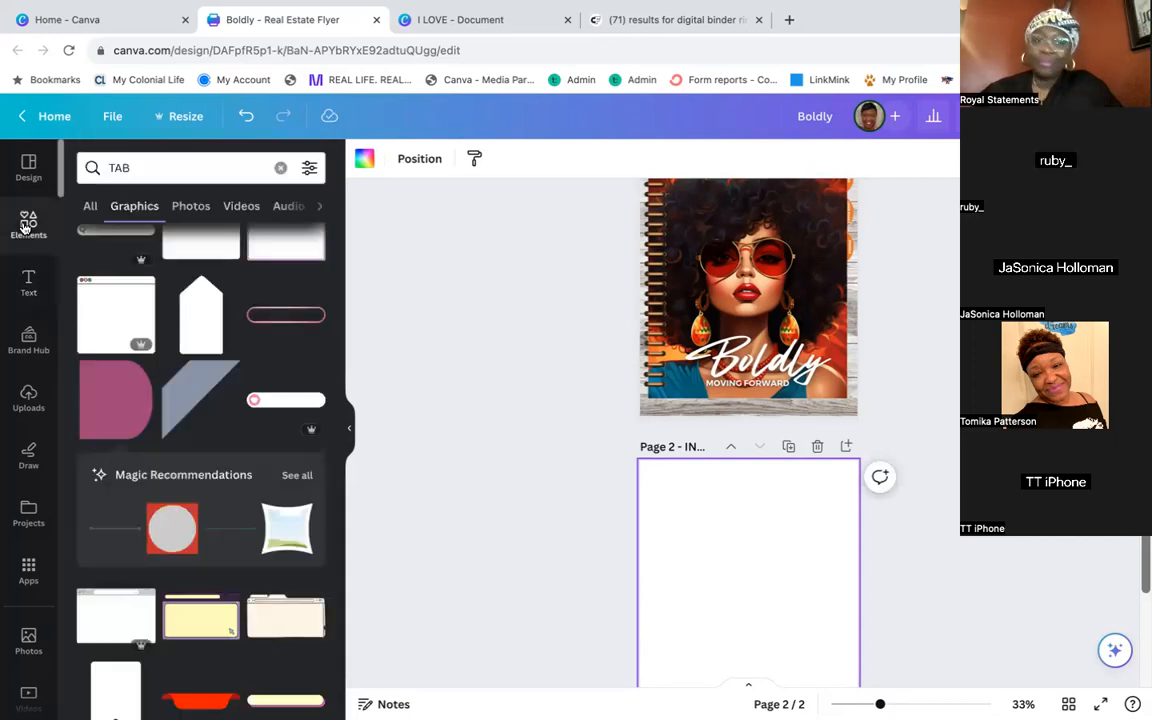
left_click(279, 167)
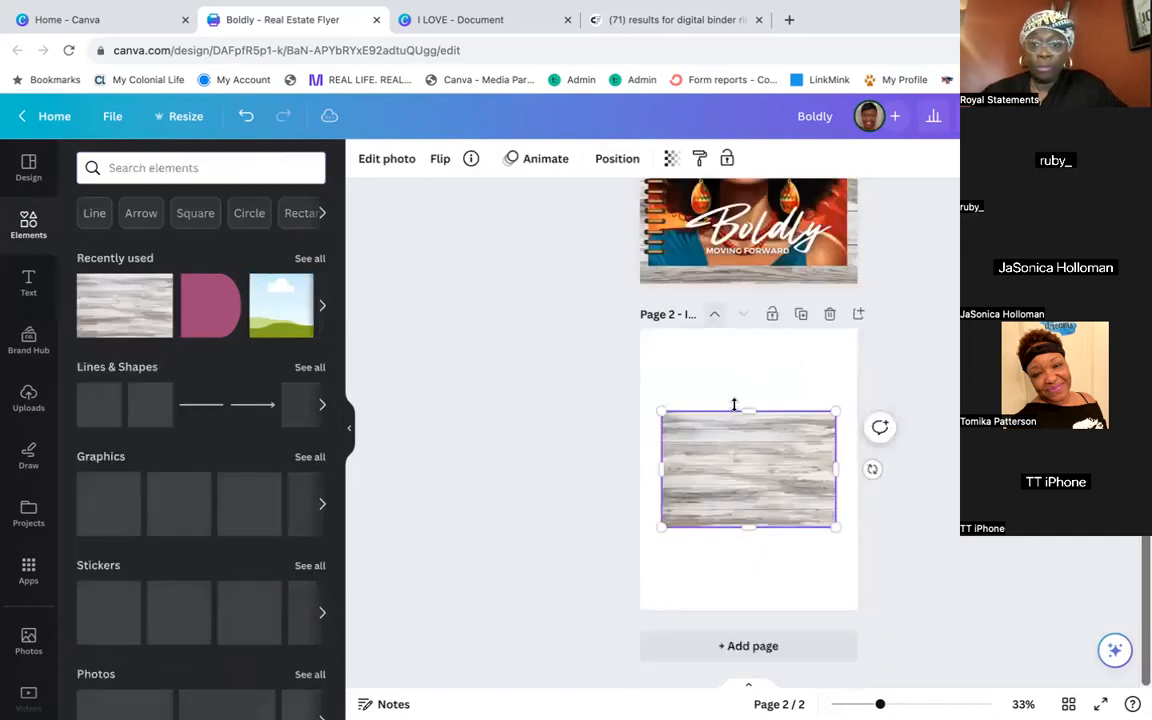
Stretch the wood photo past all four edges of page 2 so it covers the whole page
left_click_drag(749, 411, 730, 316)
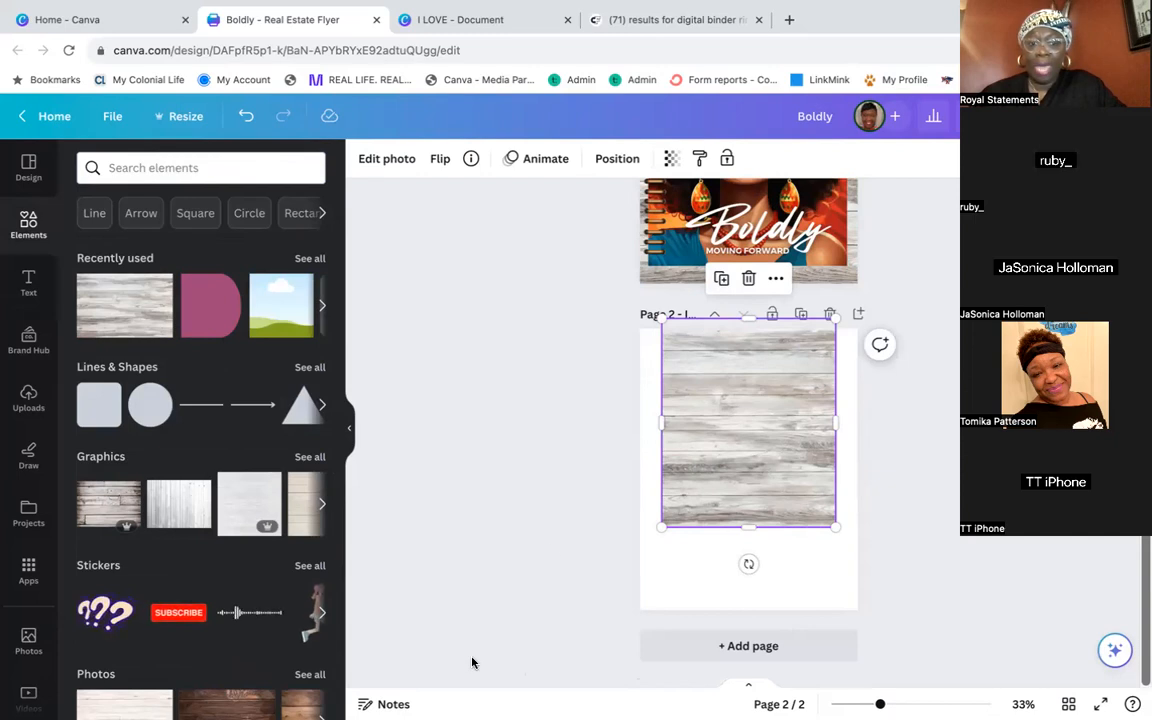
left_click_drag(750, 528, 751, 608)
left_click_drag(663, 466, 617, 465)
left_click_drag(836, 463, 870, 463)
Add a third page and place a duplicate of page 2's wood photo over it
left_click(786, 642)
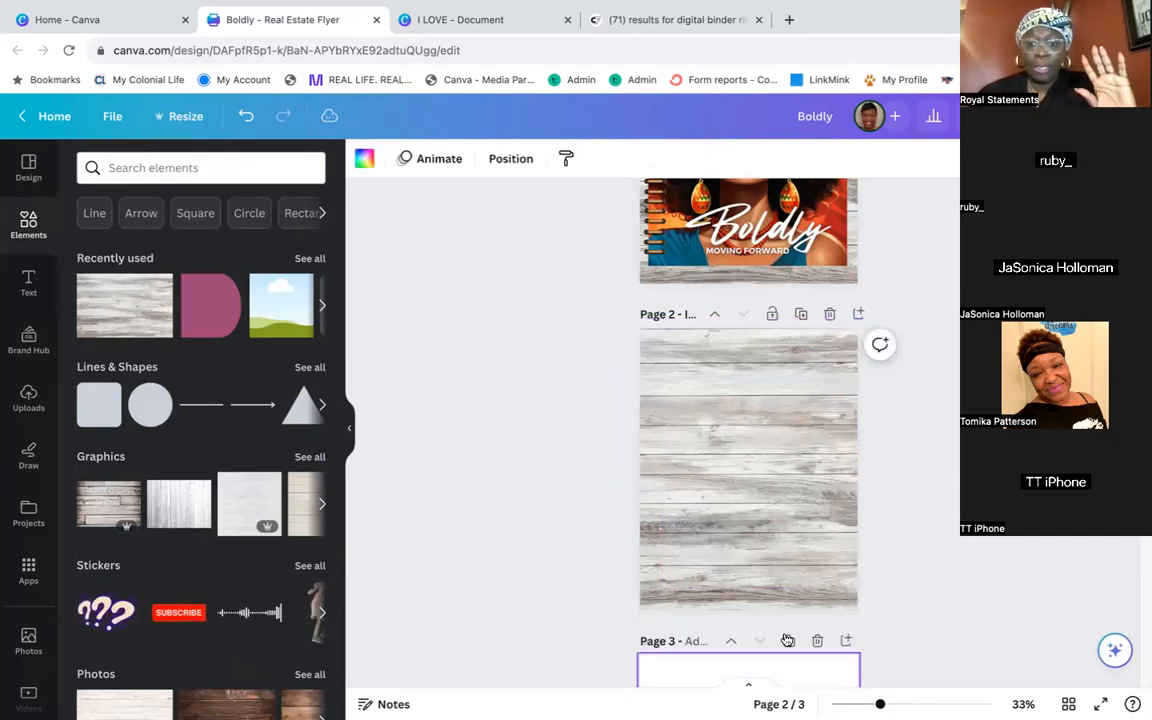
right_click(734, 231)
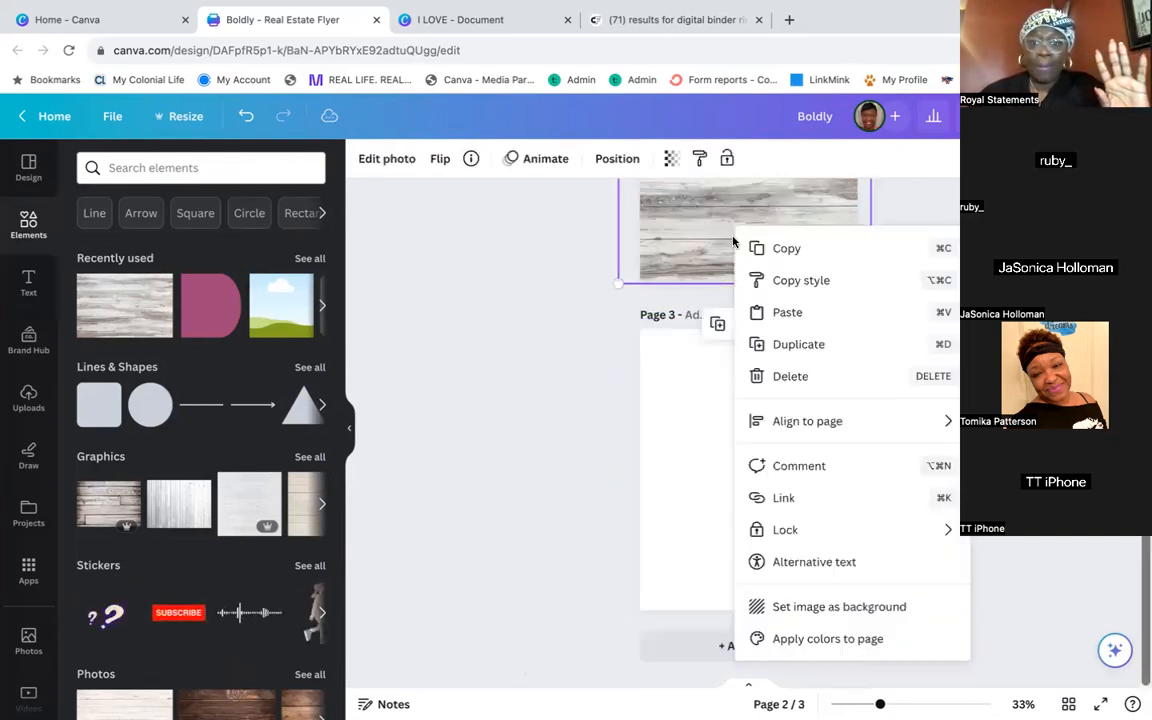
left_click(702, 246)
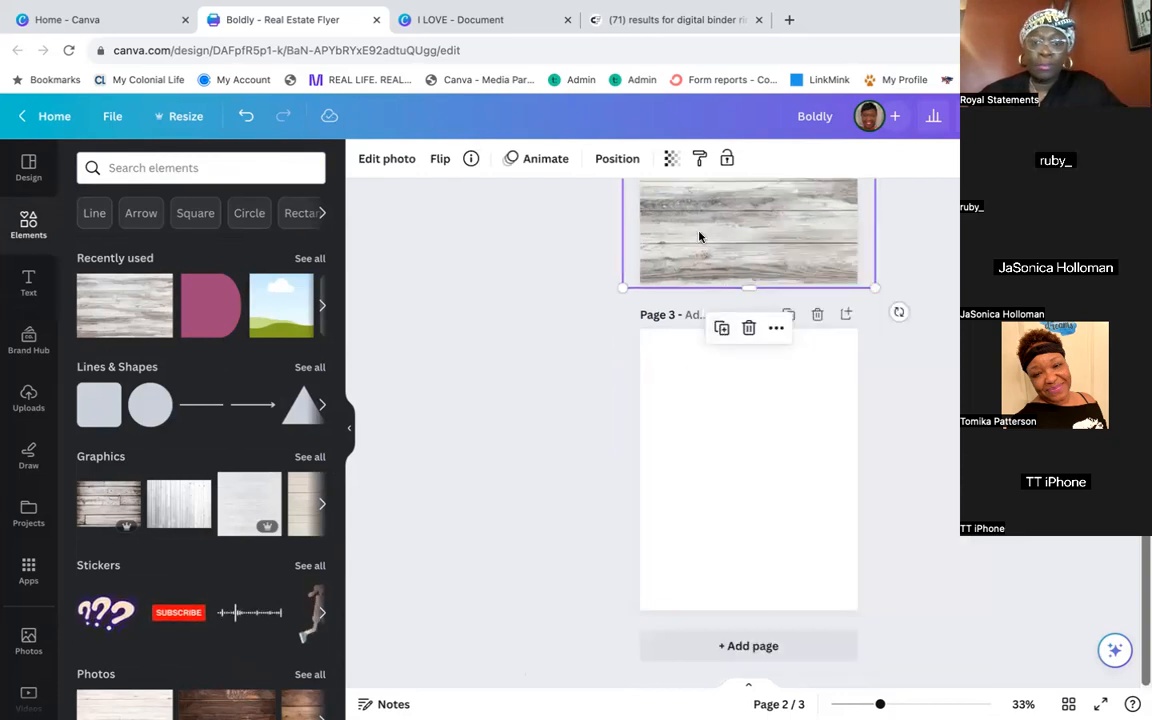
left_click_drag(686, 508, 800, 384)
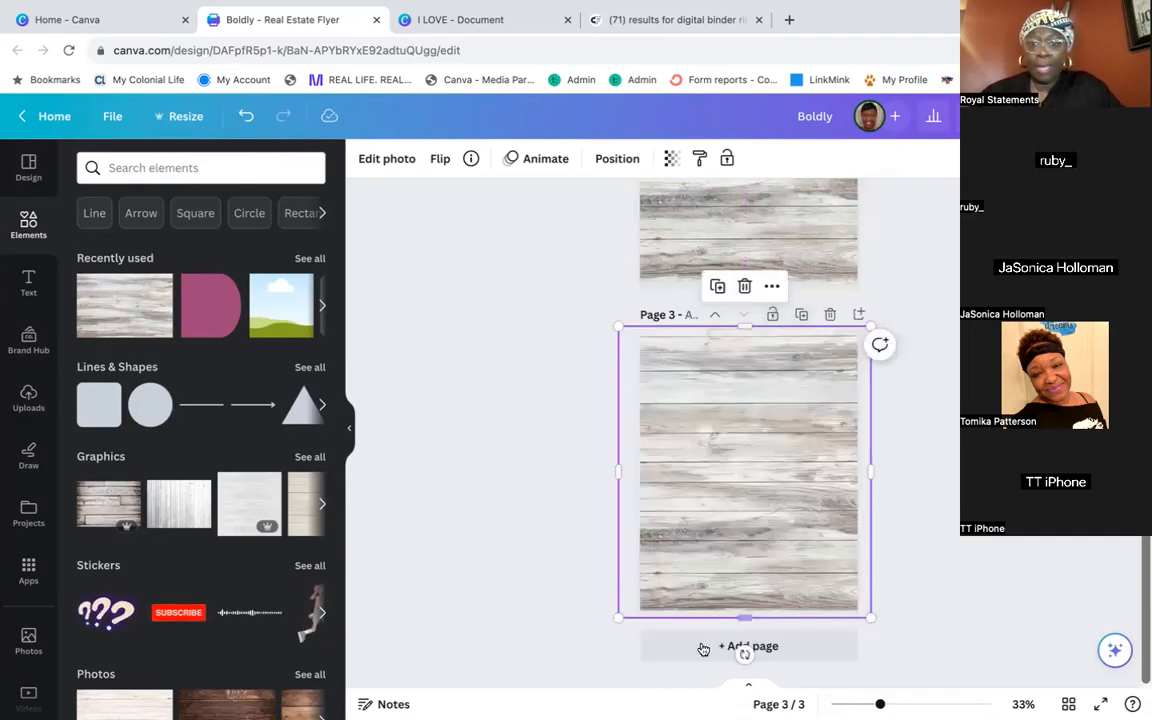
Add a fourth page and select the wood photo on page 3
right_click(722, 484)
left_click(710, 213)
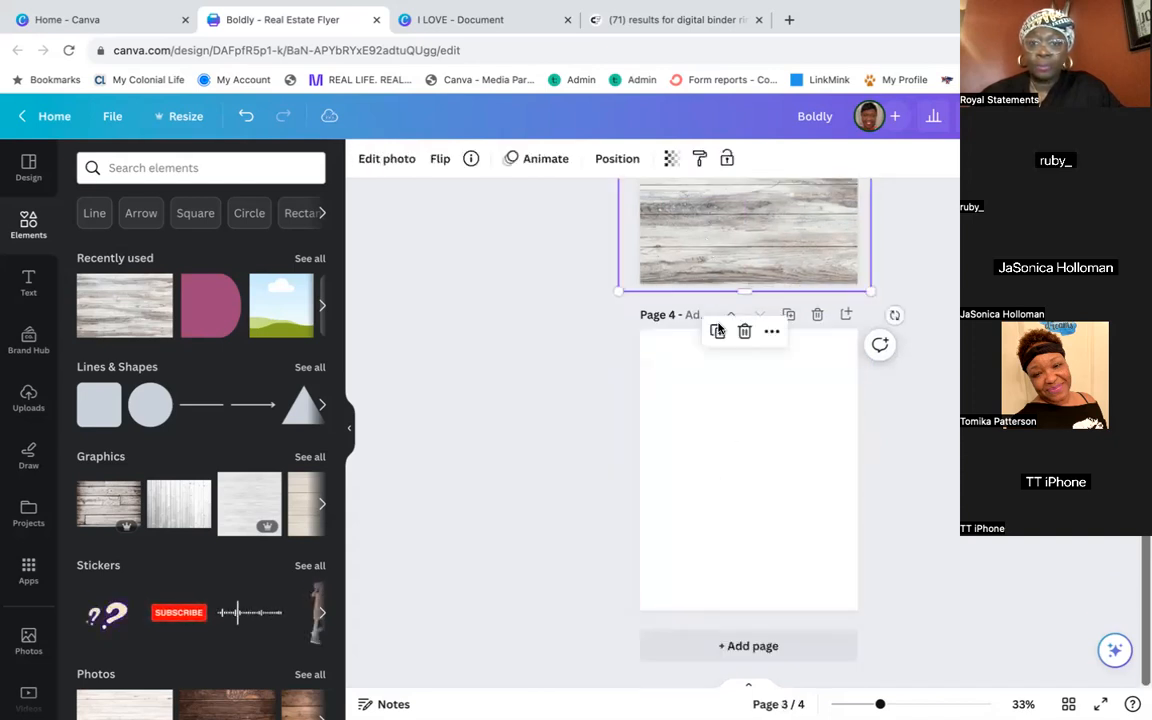
right_click(718, 330)
left_click(760, 327)
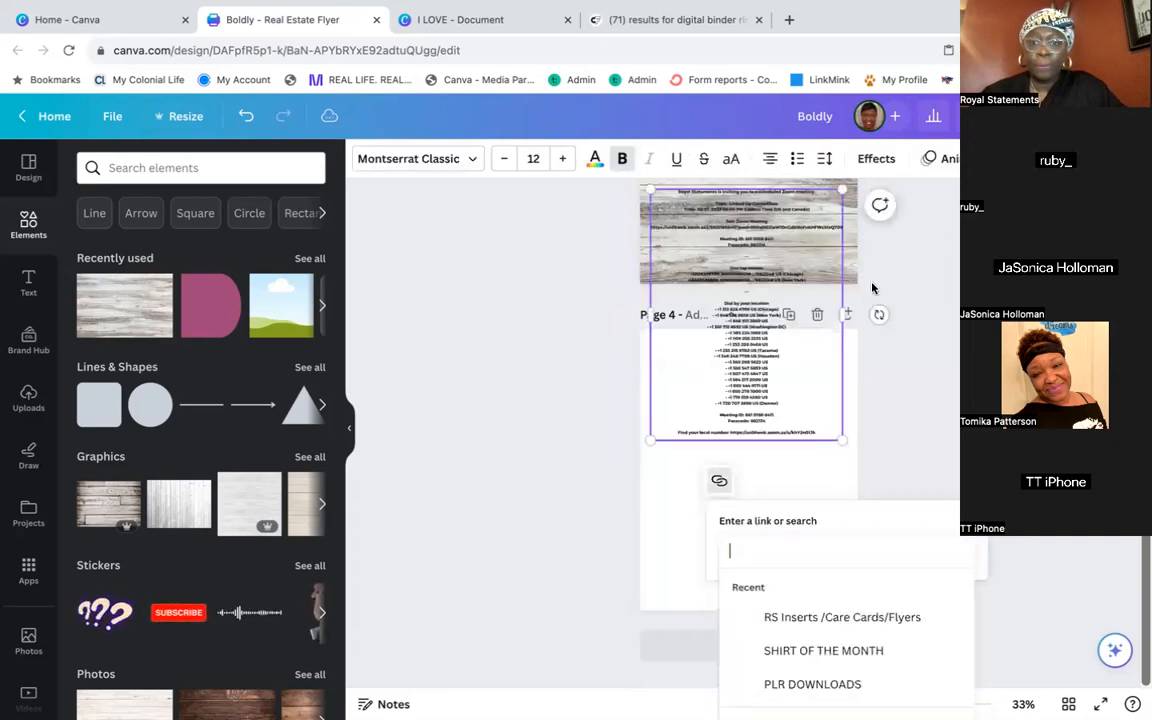
type("\\")
key("Escape")
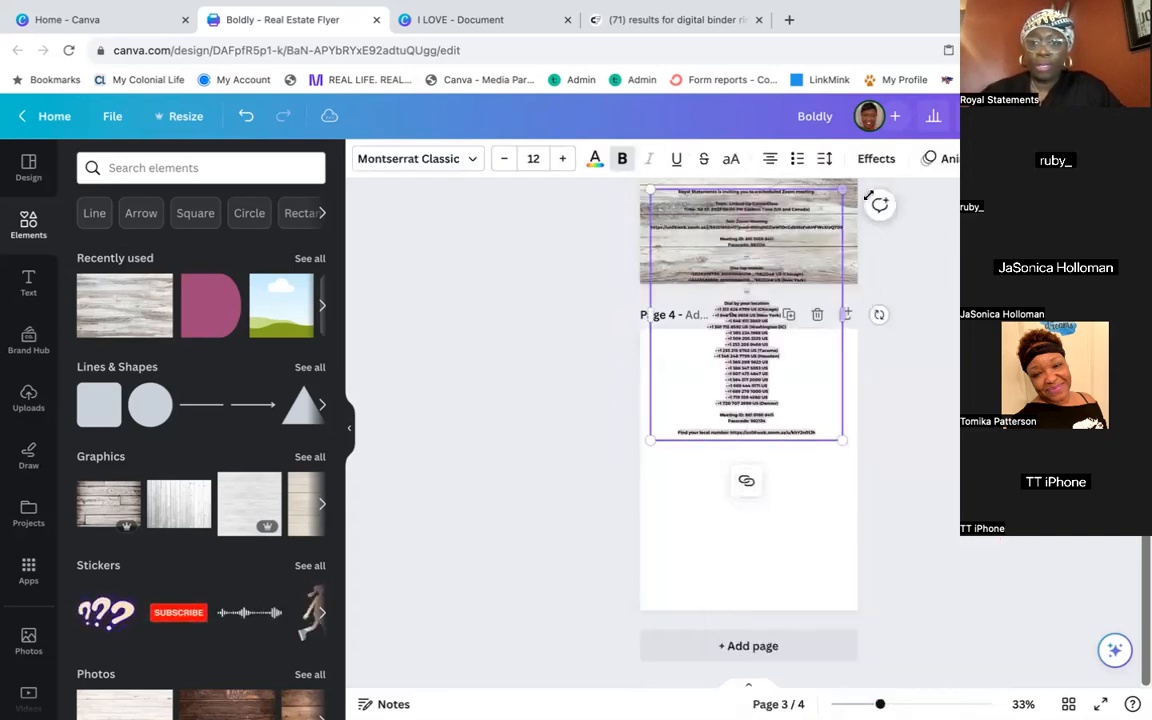
key("Delete")
Duplicate page 3's wood photo, move the copy over page 4 and add a blank fifth page
left_click(783, 219)
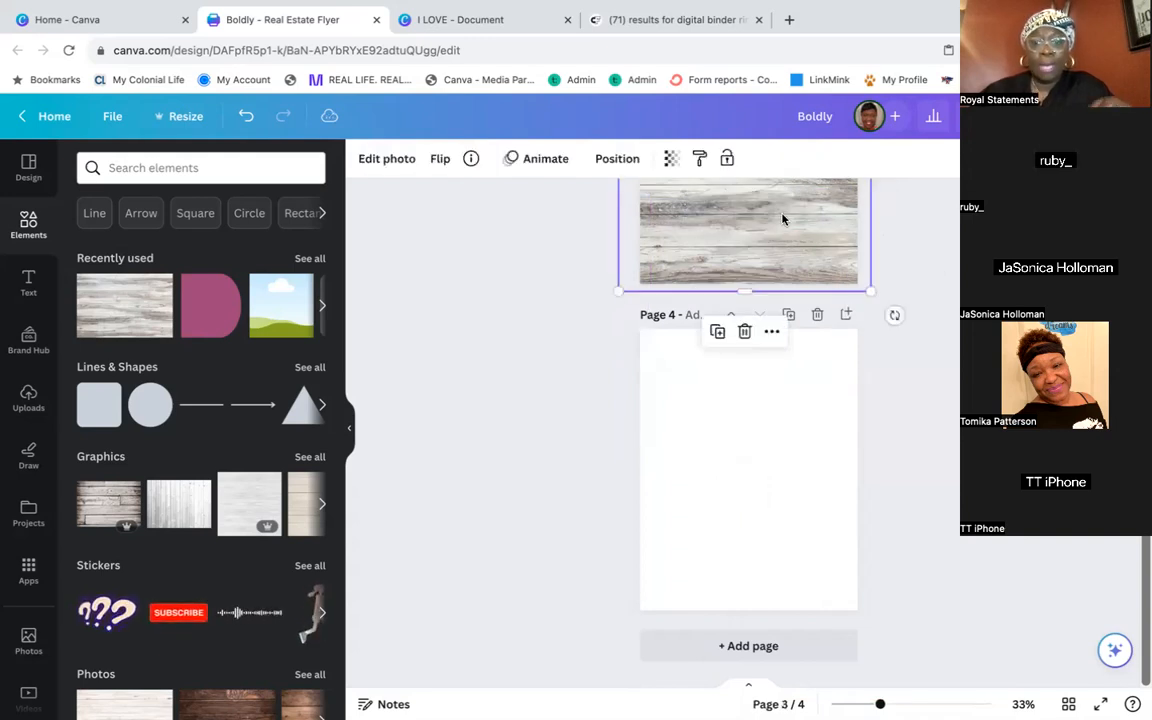
right_click(784, 218)
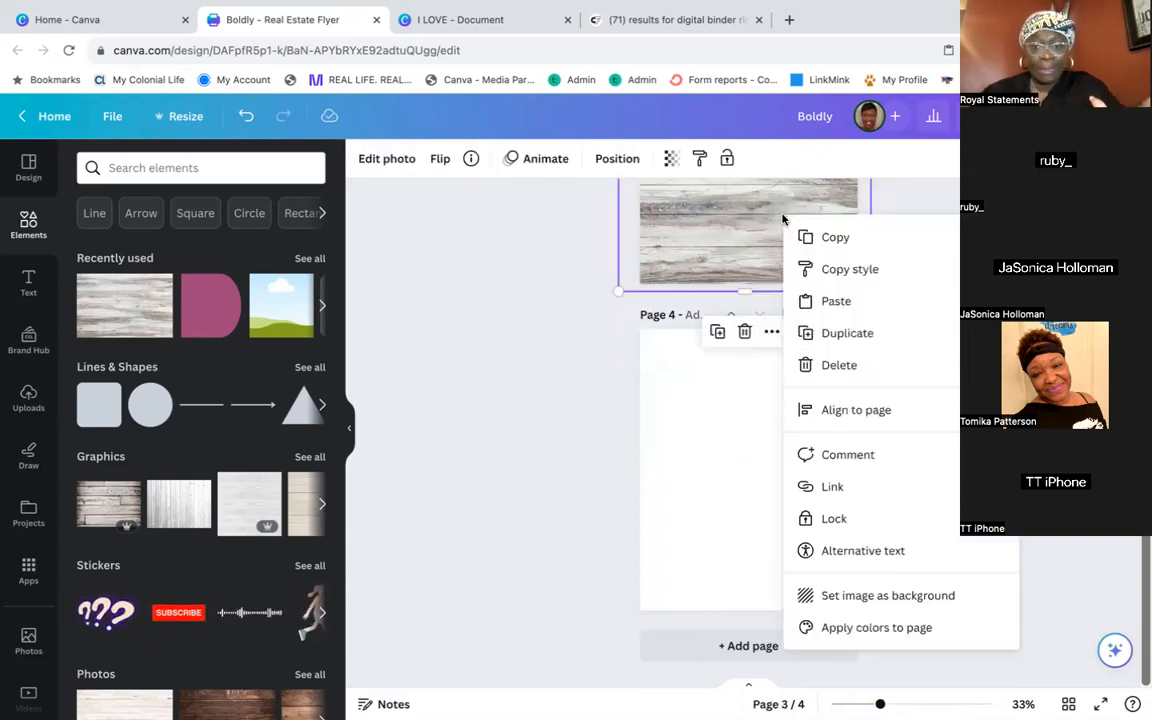
left_click(718, 332)
left_click_drag(725, 267, 718, 586)
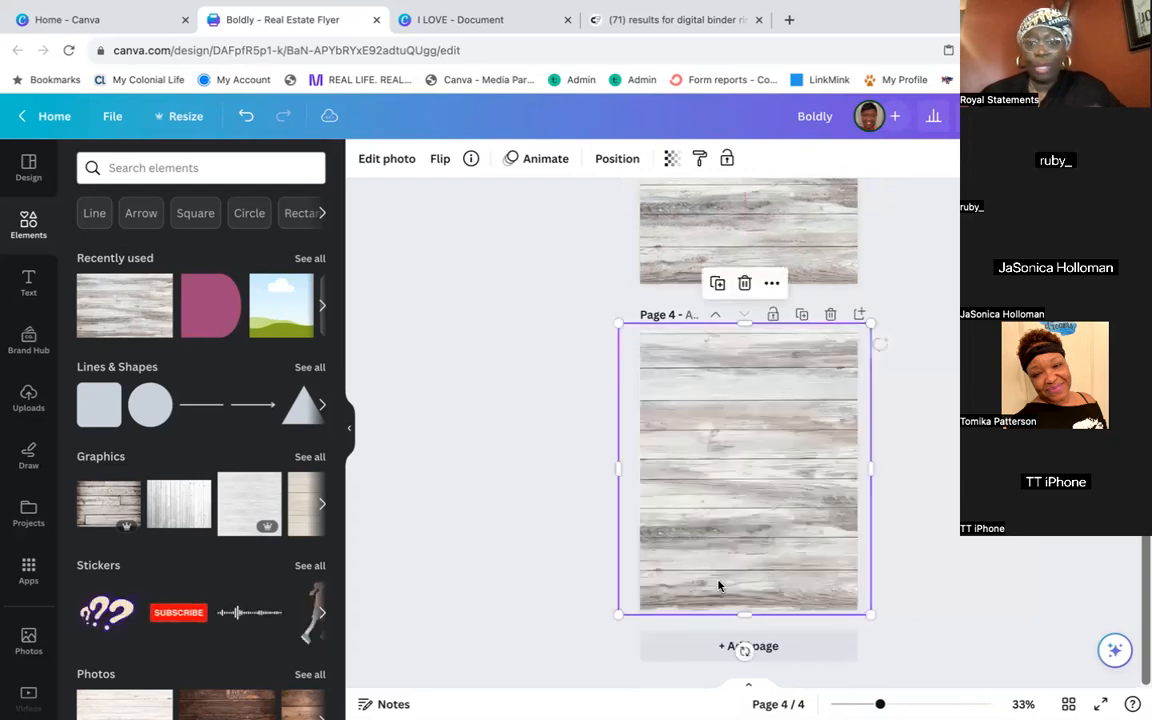
left_click(686, 648)
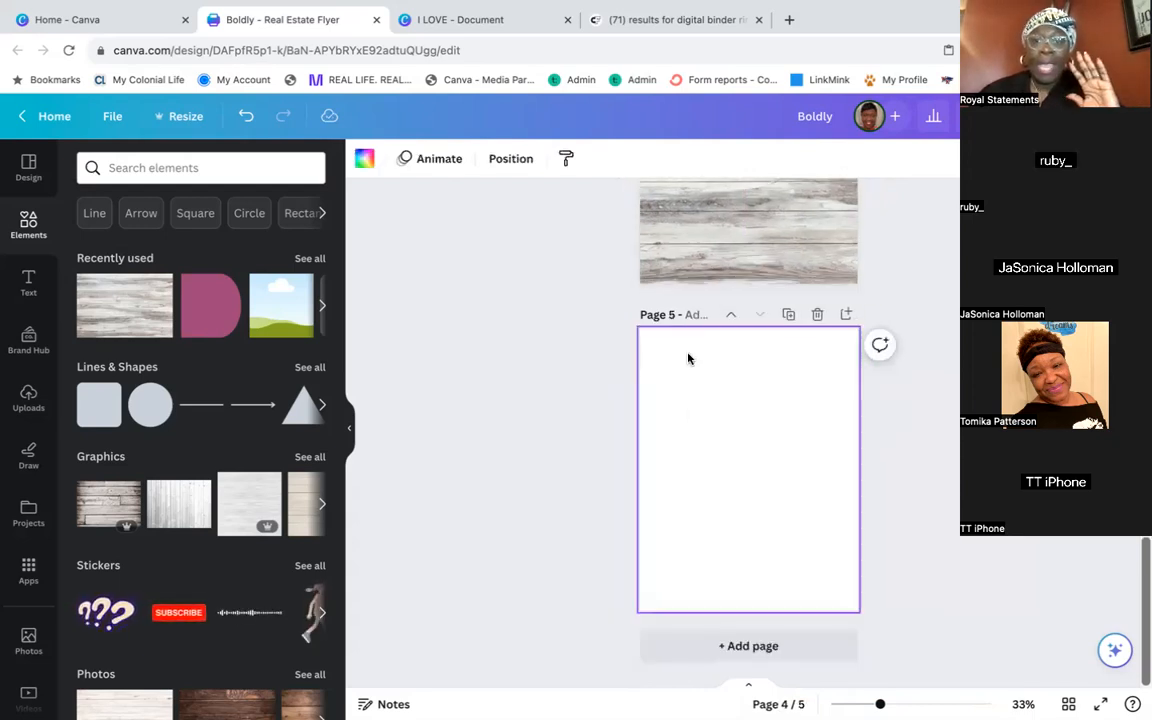
Duplicate page 4's wood photo and move the copy over the blank page 5
right_click(697, 246)
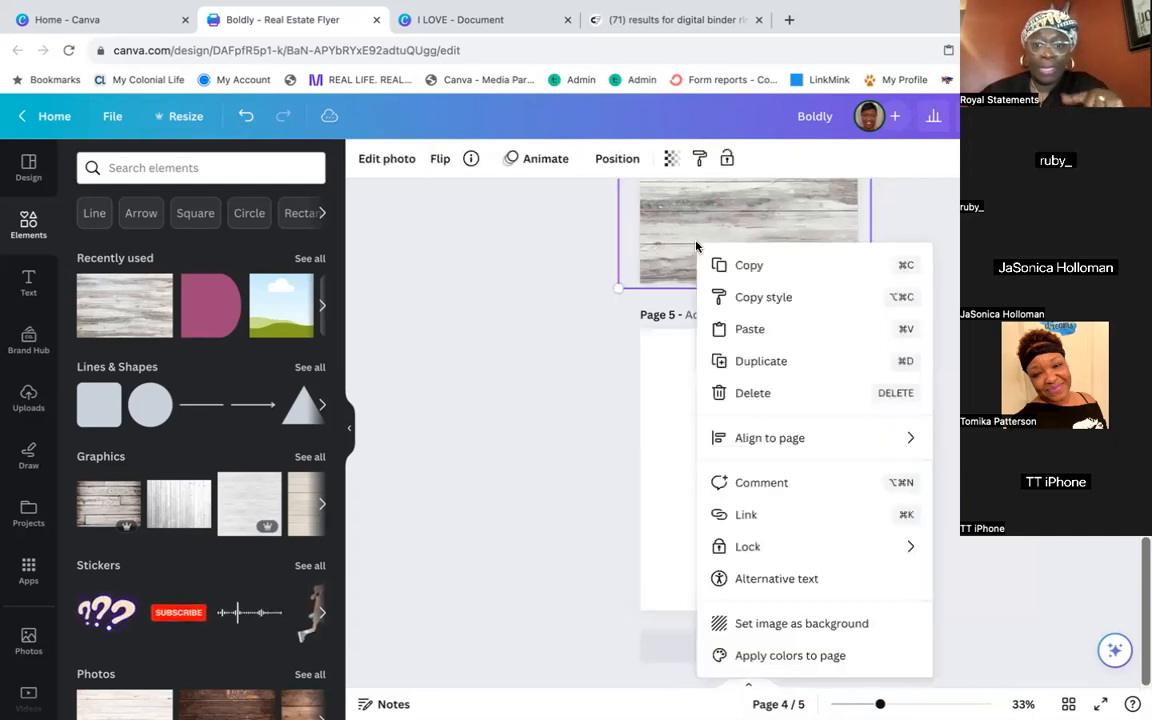
left_click(736, 362)
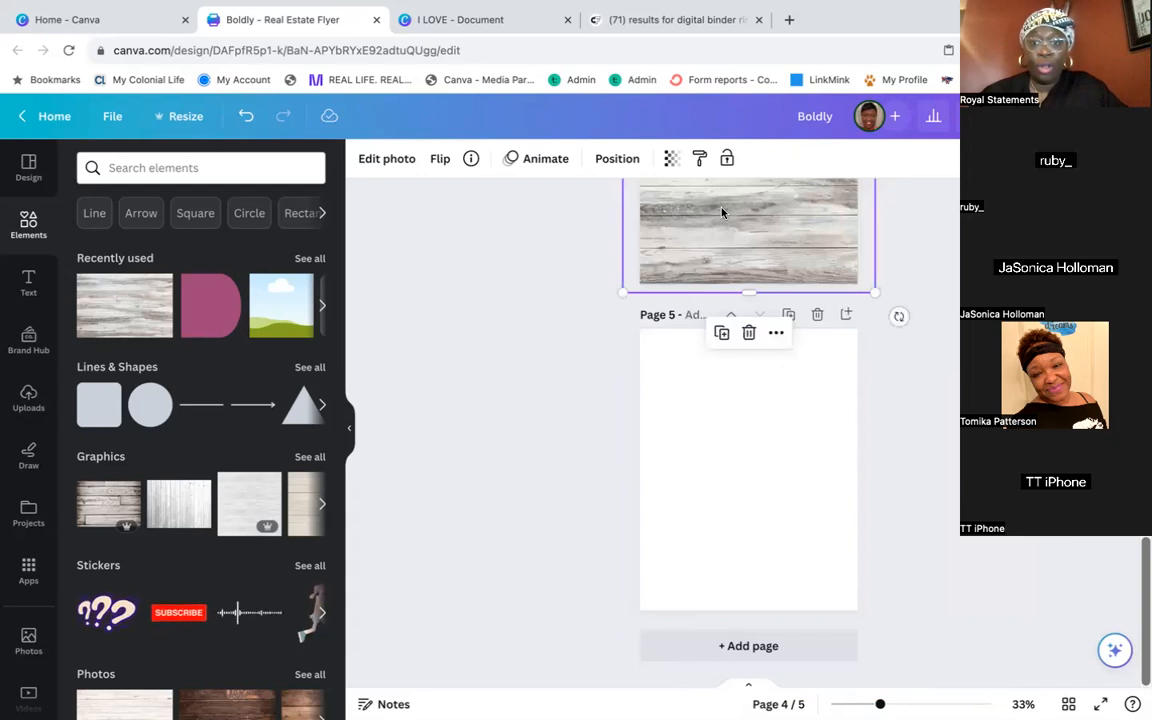
scroll(730, 404, "up", 5)
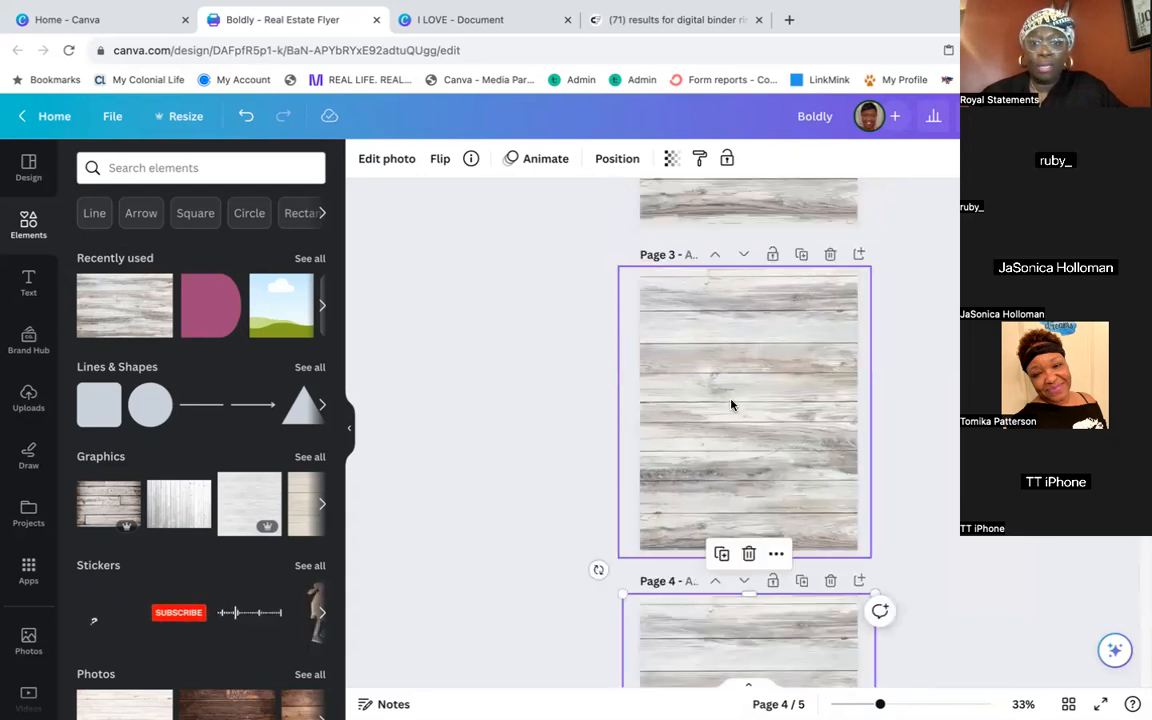
scroll(731, 404, "down", 3)
left_click_drag(725, 352, 725, 600)
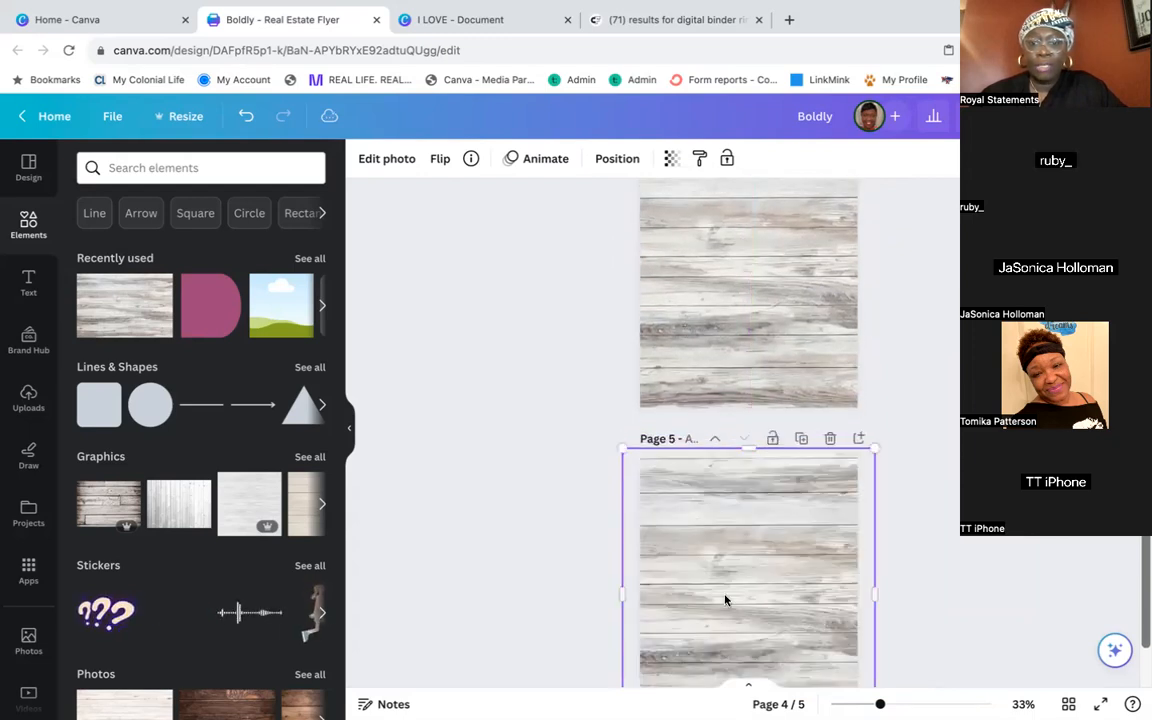
Add a subheading text box, move it to the top of page 2 and make it read INDEX
scroll(923, 343, "up", 5)
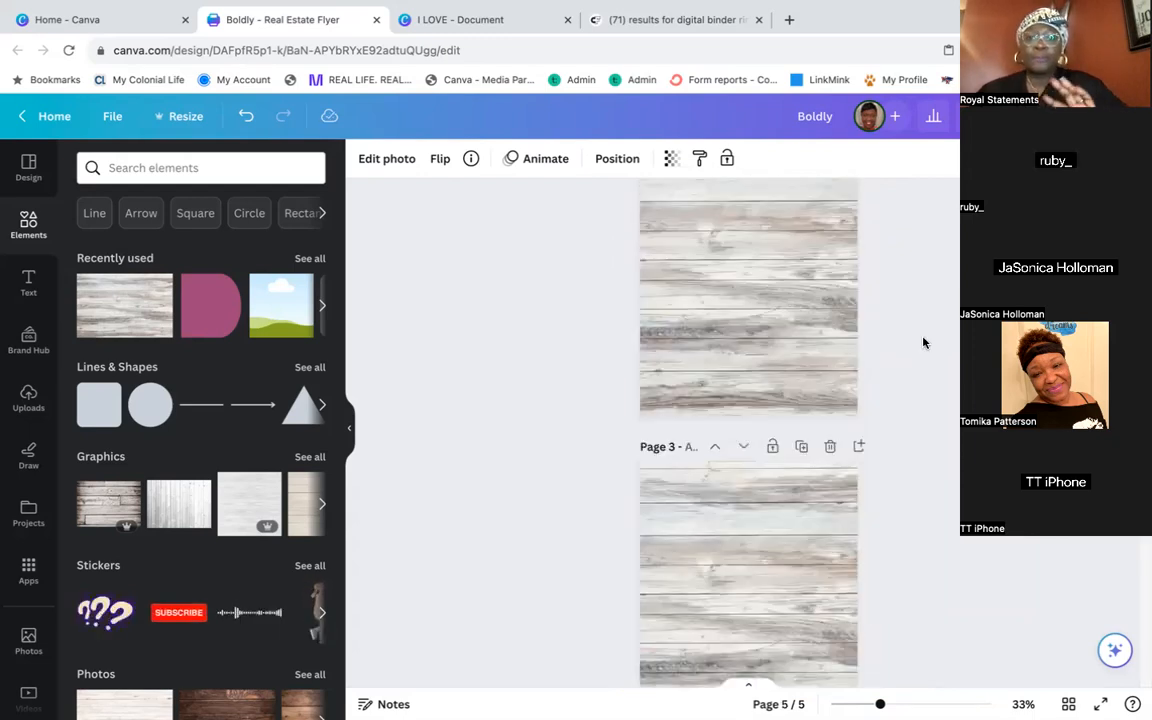
scroll(923, 340, "up", 5)
scroll(757, 628, "down", 1)
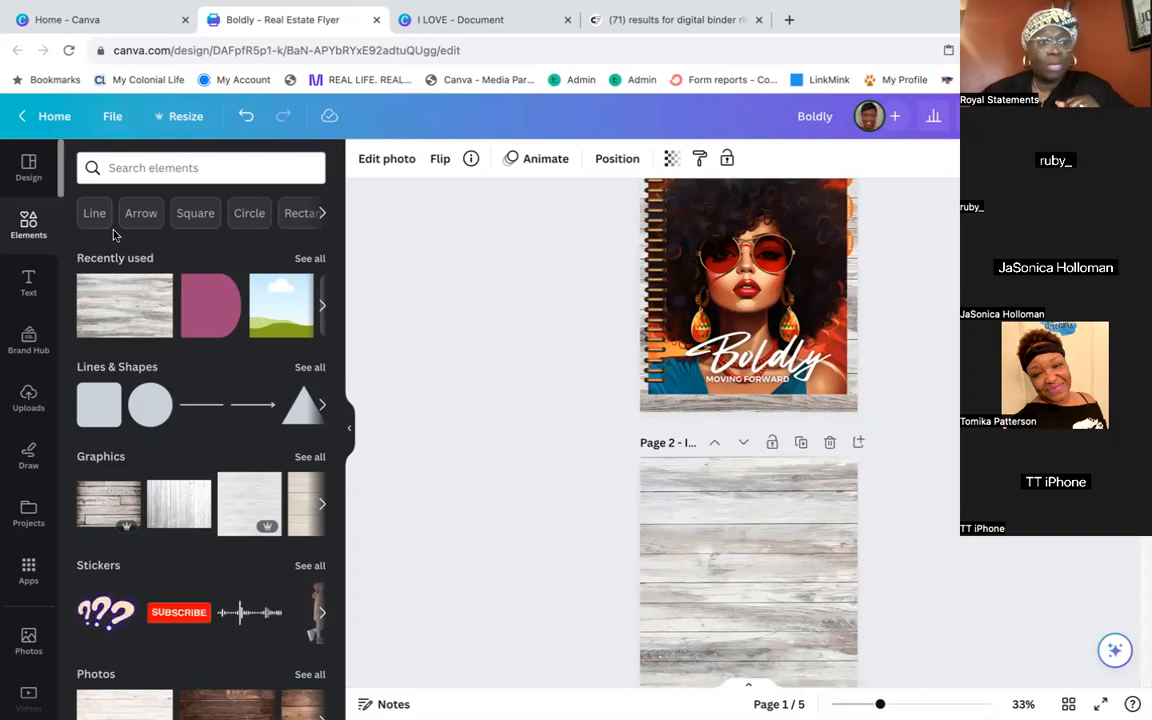
left_click(28, 282)
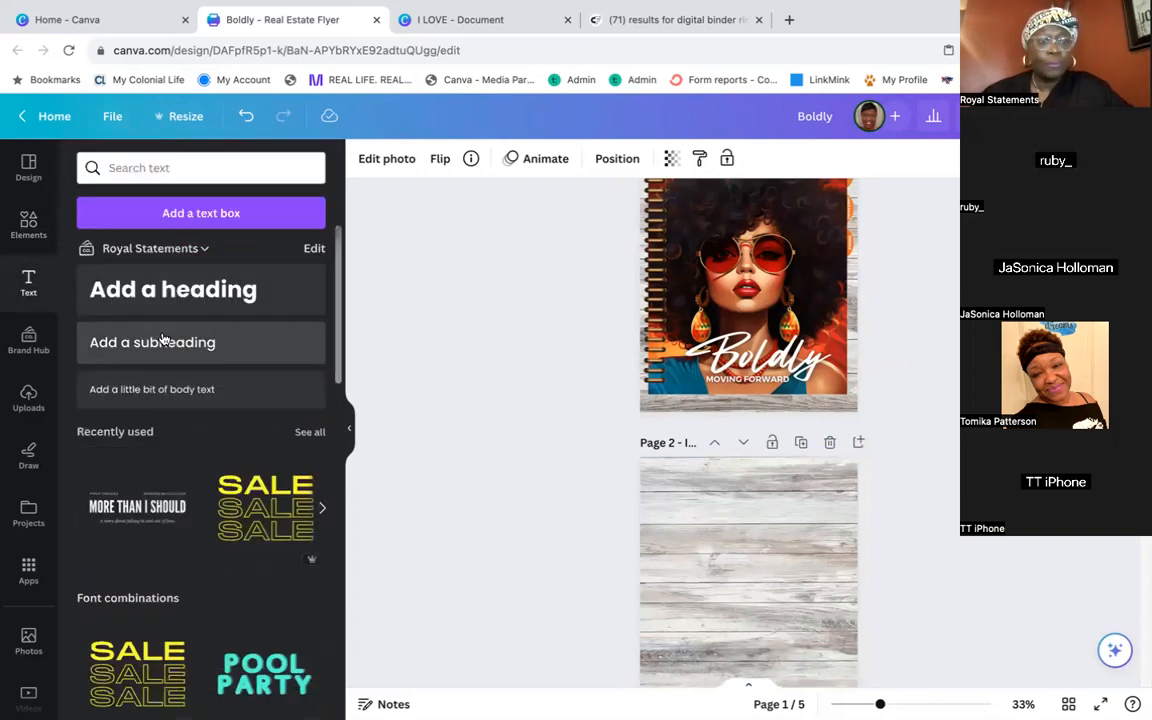
left_click(165, 340)
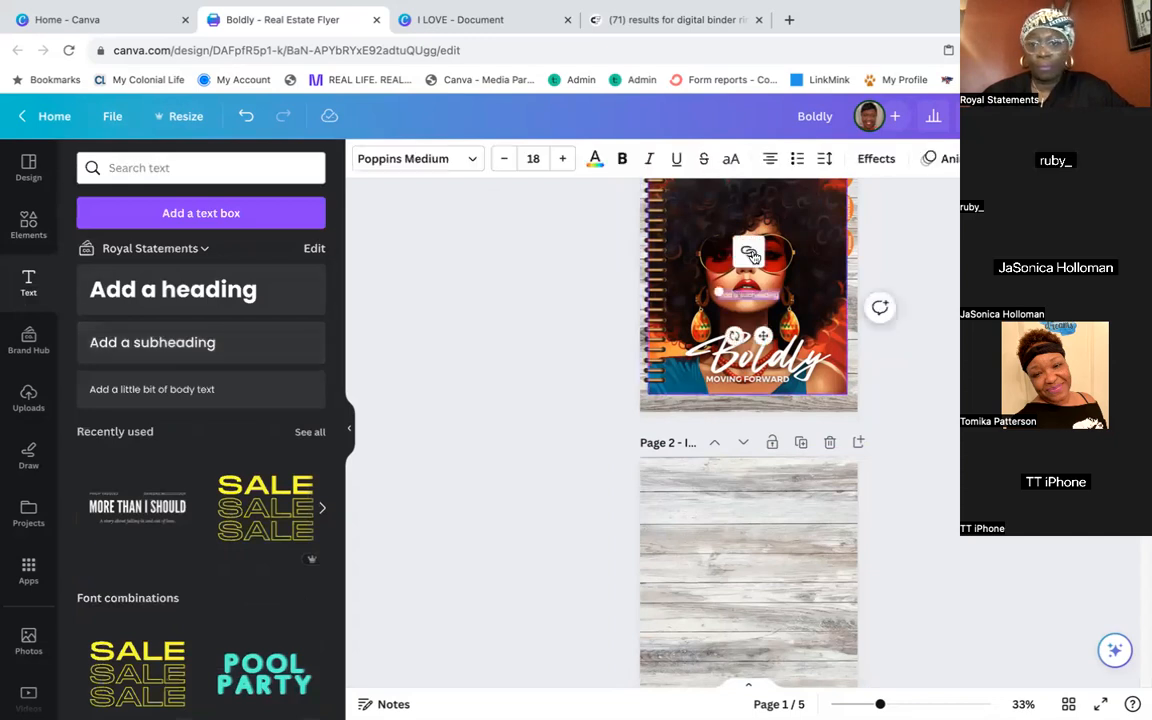
left_click_drag(746, 288, 734, 485)
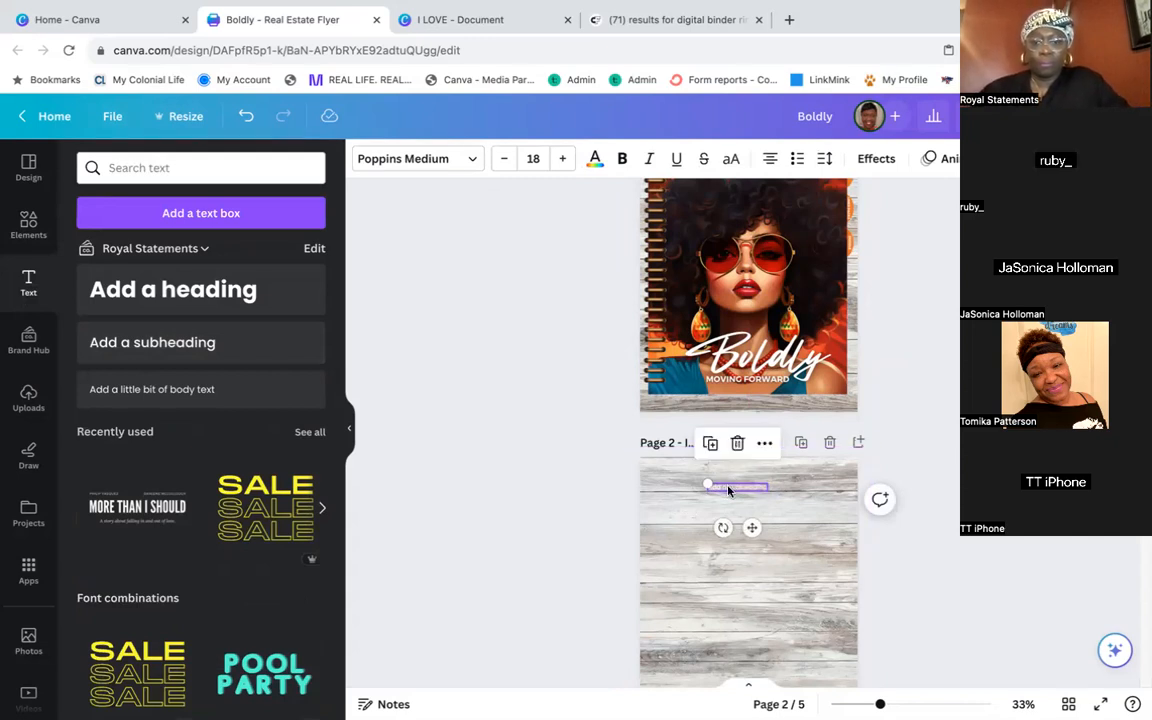
left_click(734, 484)
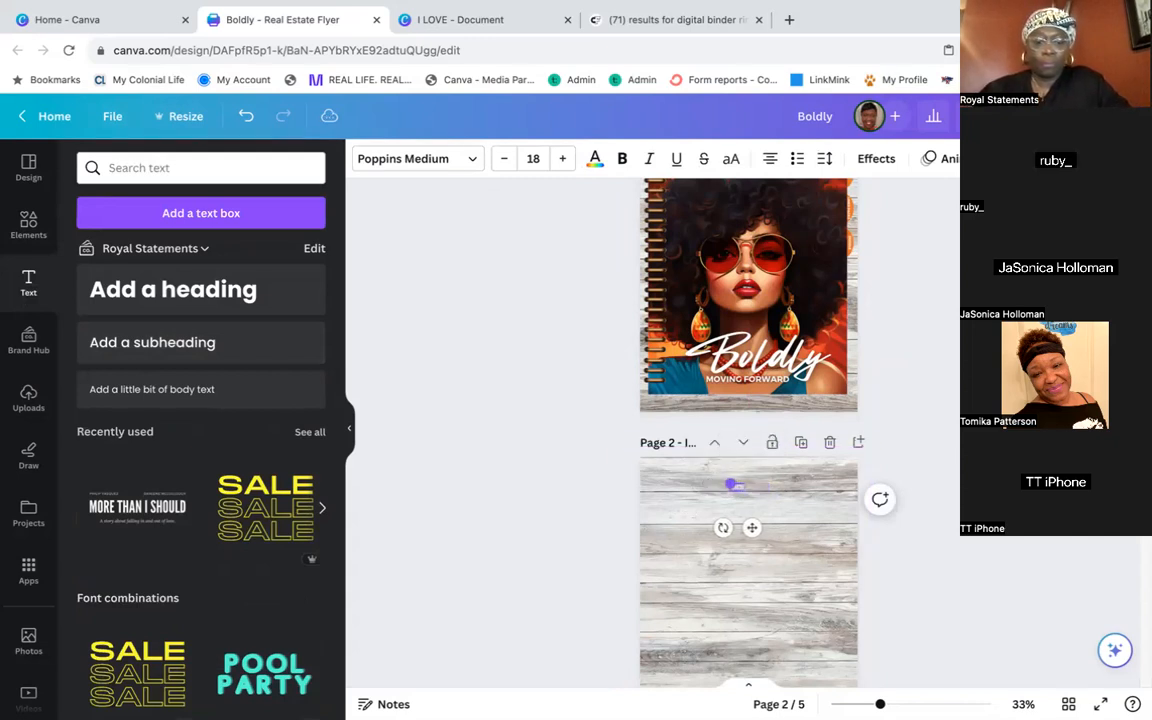
Format the INDEX heading as bold Montserrat Classic at size 43
left_click(558, 159)
left_click(558, 159)
left_click(558, 159)
left_click(558, 159)
left_click(558, 159)
left_click(558, 159)
left_click(558, 159)
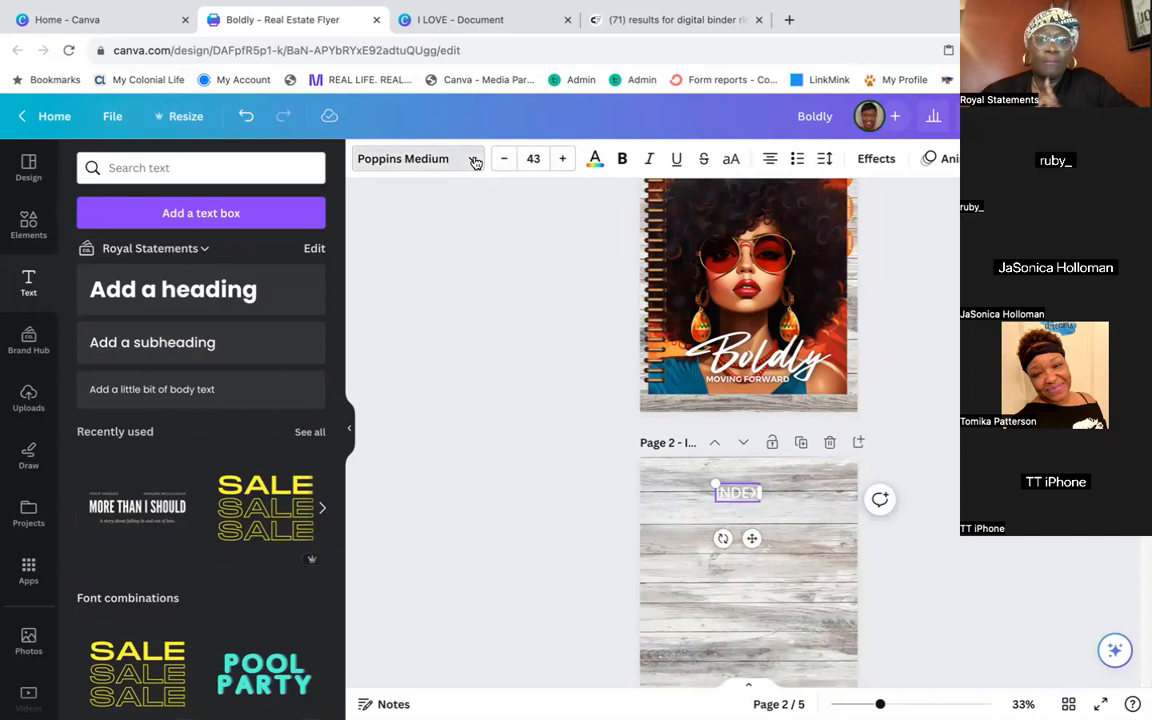
left_click(475, 159)
left_click(200, 297)
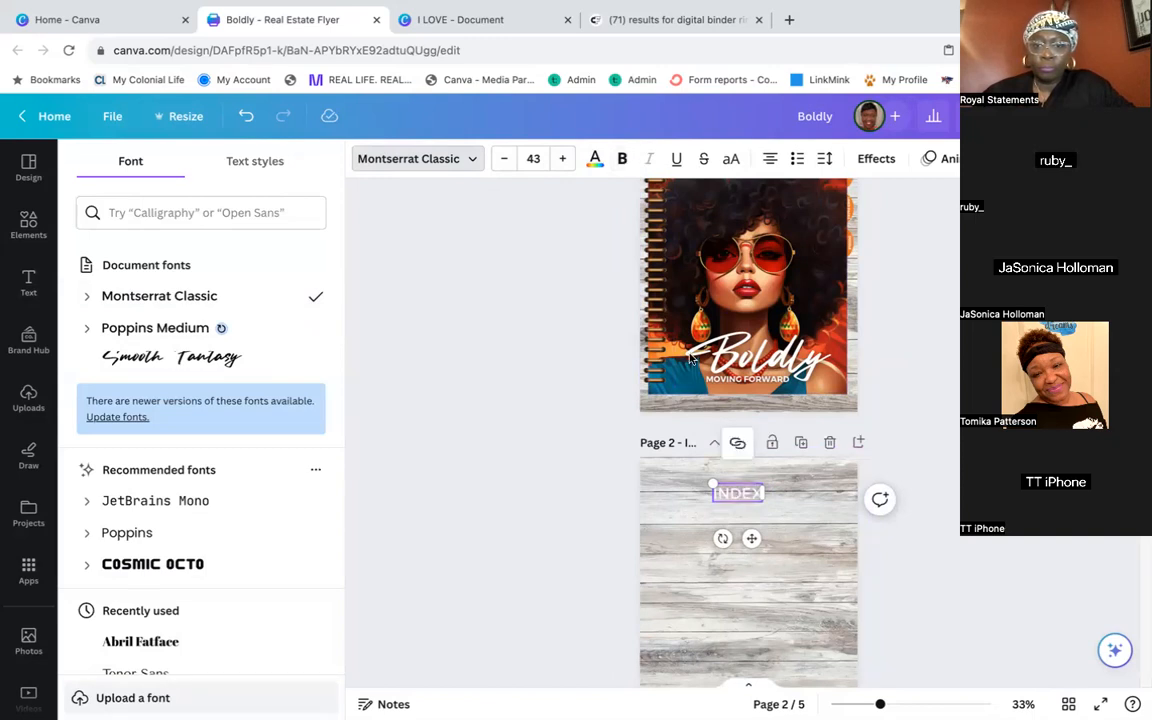
left_click(877, 329)
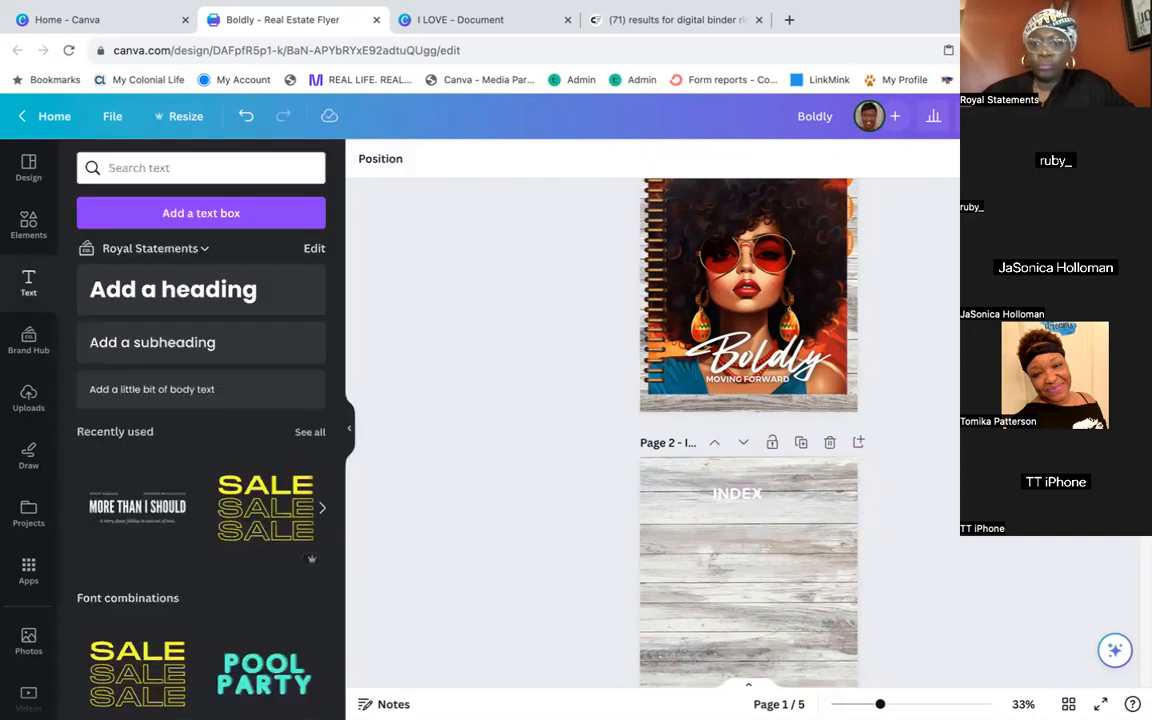
Reposition the INDEX heading closer to the upper edge of page 2
scroll(877, 329, "down", 2)
left_click(753, 354)
left_click_drag(760, 343, 767, 329)
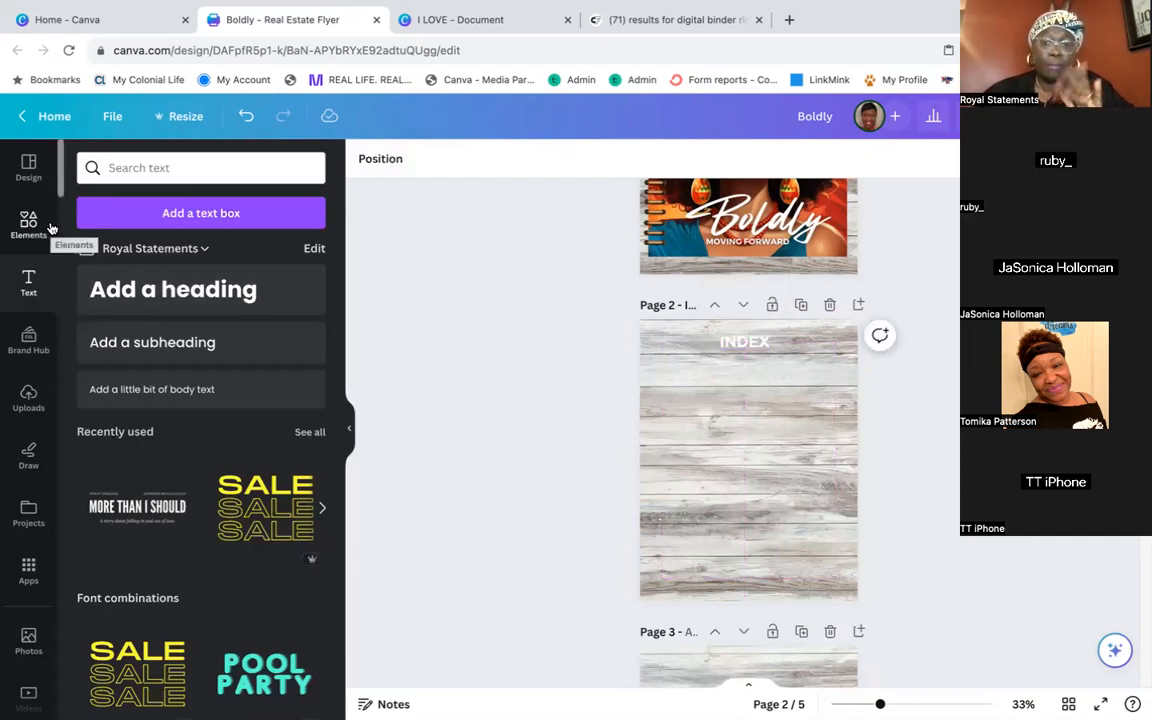
Insert the woman's portrait from the Hyperlink Class folder on page 2 and size it to fit within the page margins
left_click(29, 512)
left_click(210, 300)
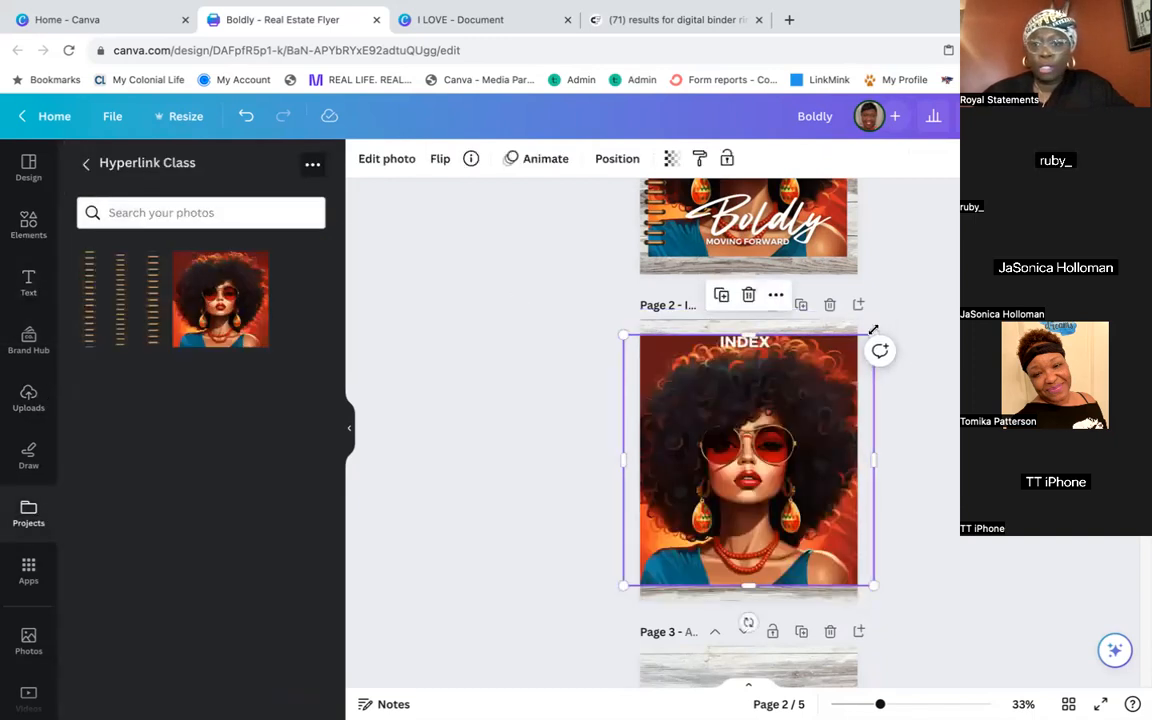
left_click_drag(874, 332, 838, 362)
left_click_drag(761, 419, 774, 404)
left_click_drag(637, 460, 651, 459)
left_click_drag(766, 447, 764, 445)
Lengthen and reposition the portrait on page 2, and raise the INDEX heading so it sits just above it
scroll(746, 486, "down", 3)
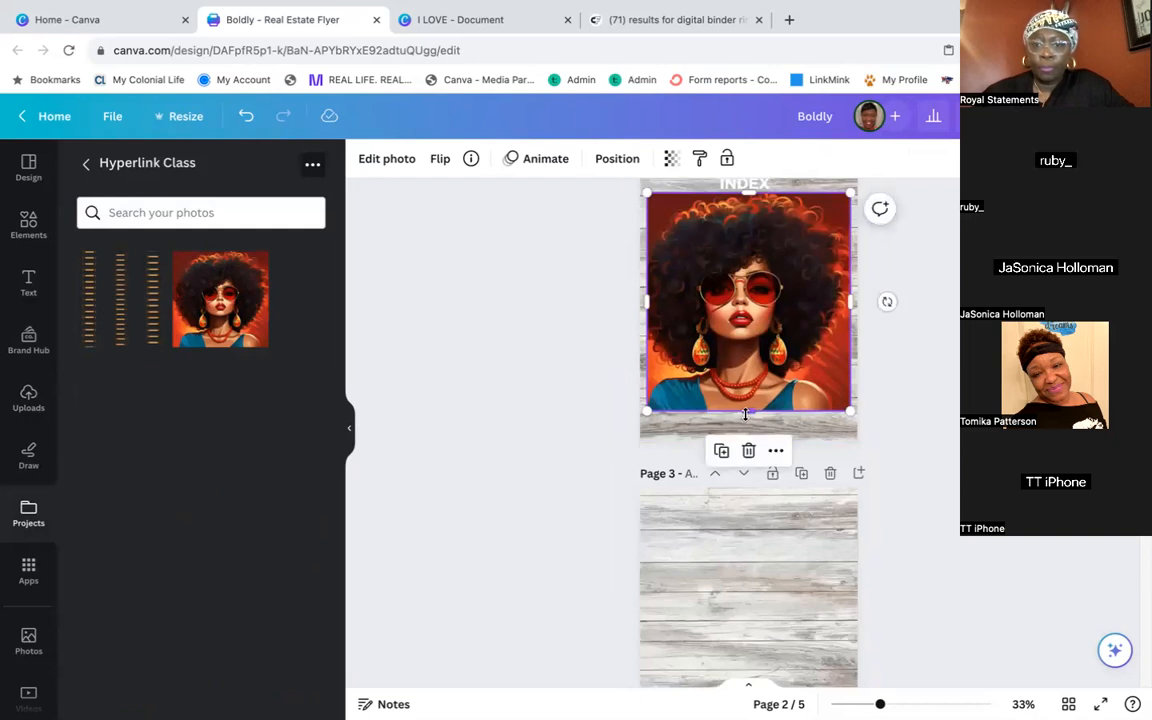
scroll(887, 340, "up", 1)
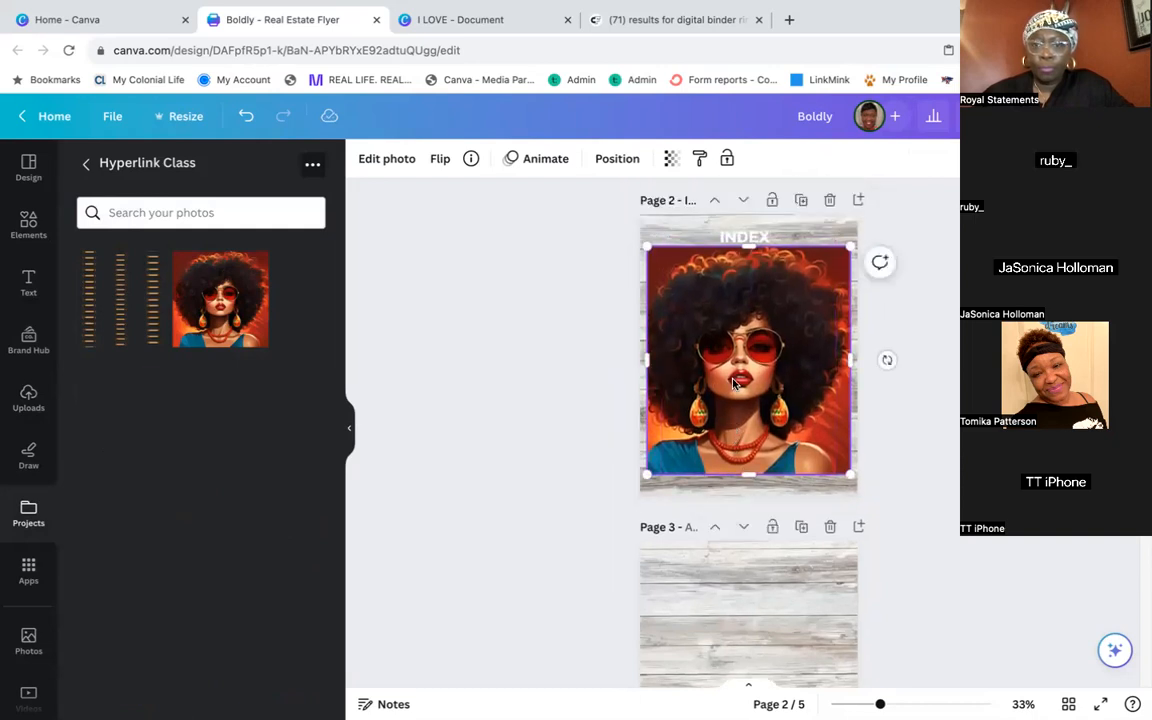
left_click_drag(739, 310, 738, 304)
left_click(931, 239)
left_click(762, 236)
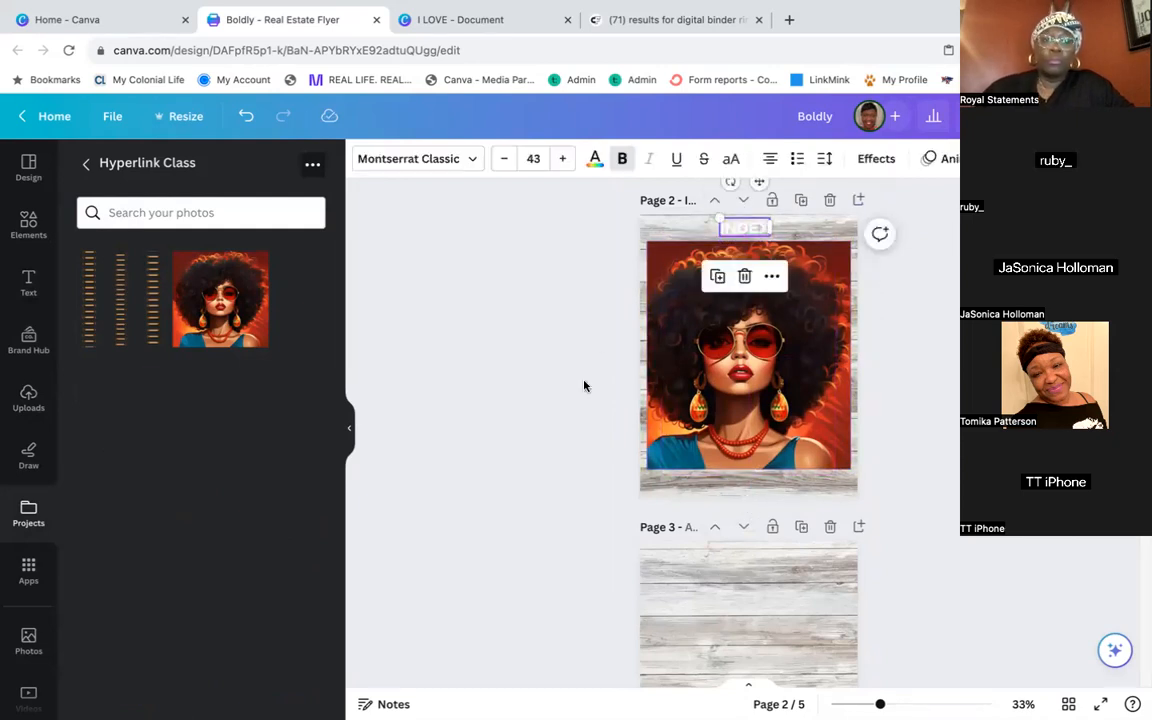
Add the gold spiral binding image, scale it to the portrait's height and align it along the portrait's left edge
left_click(92, 268)
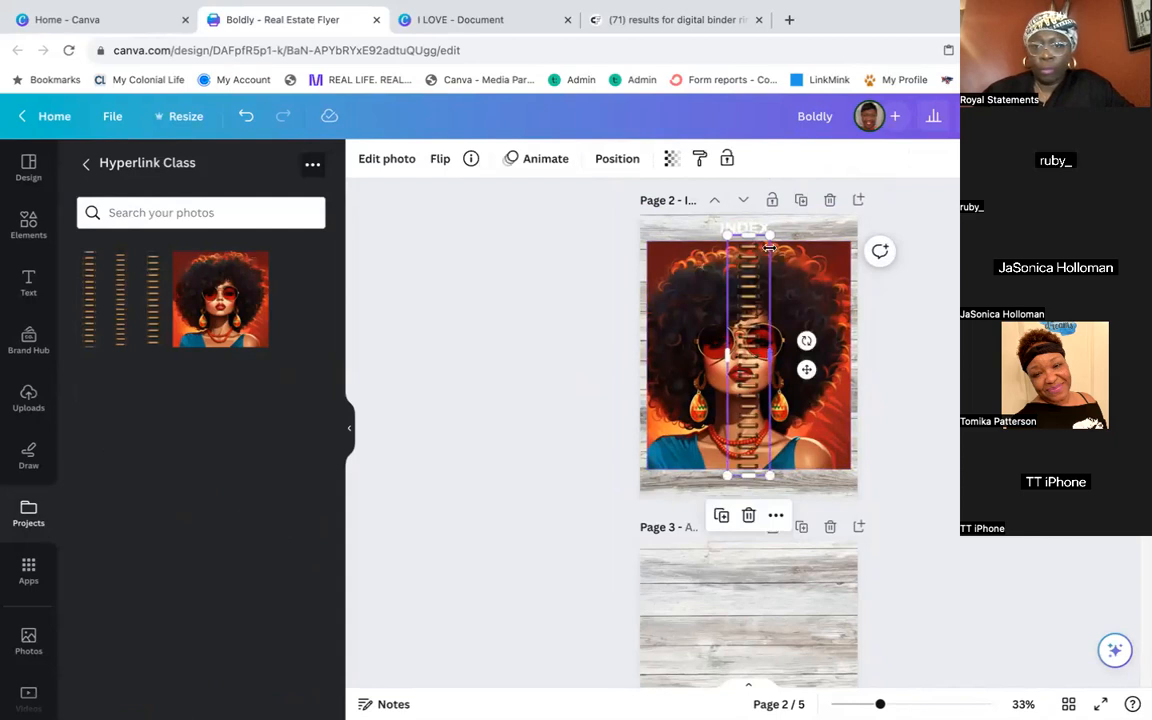
left_click_drag(767, 236, 757, 305)
left_click_drag(740, 380, 651, 316)
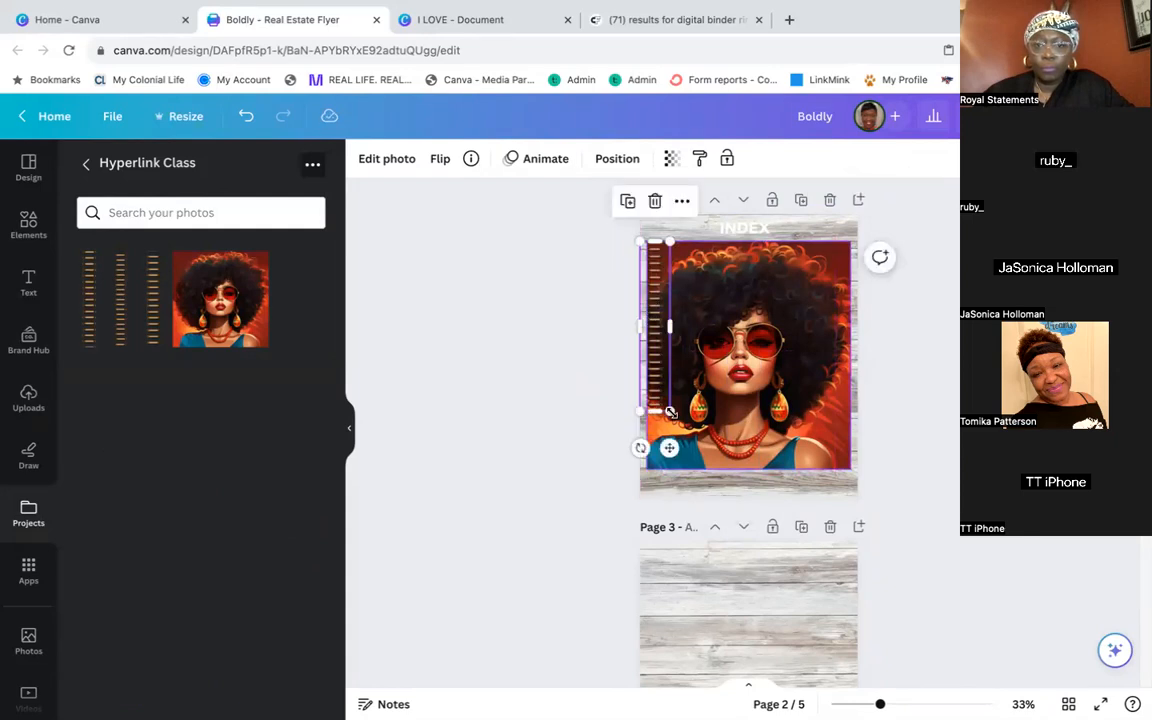
left_click_drag(668, 410, 670, 475)
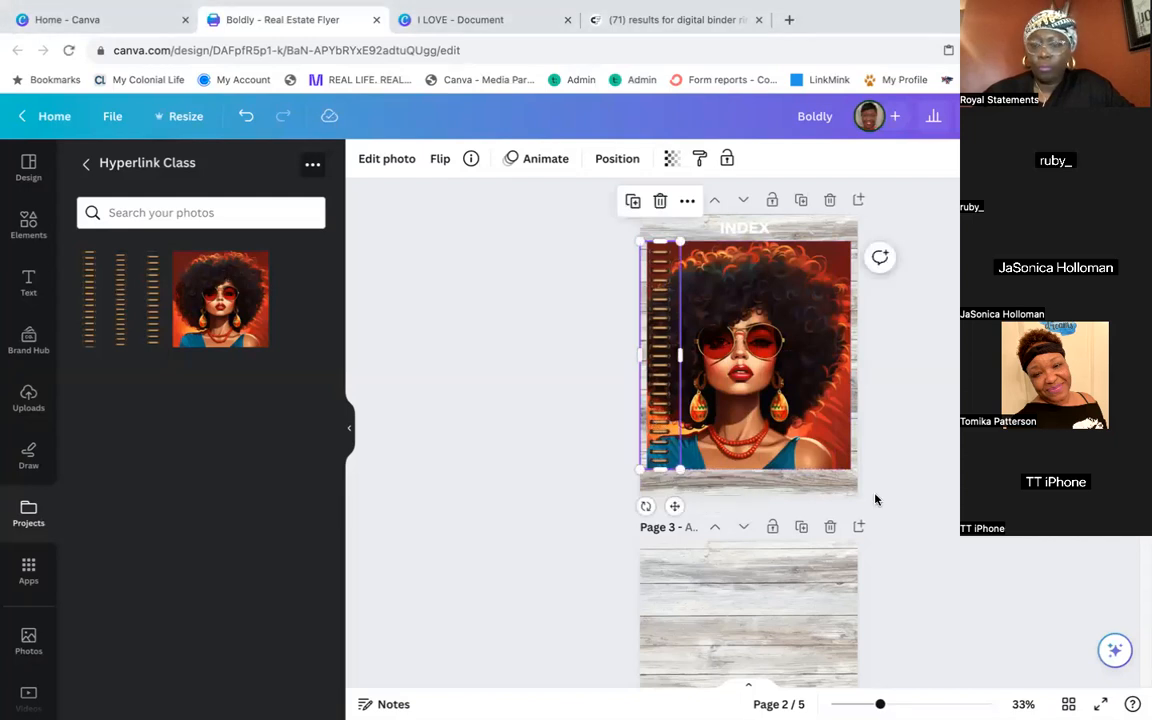
scroll(875, 499, "up", 5)
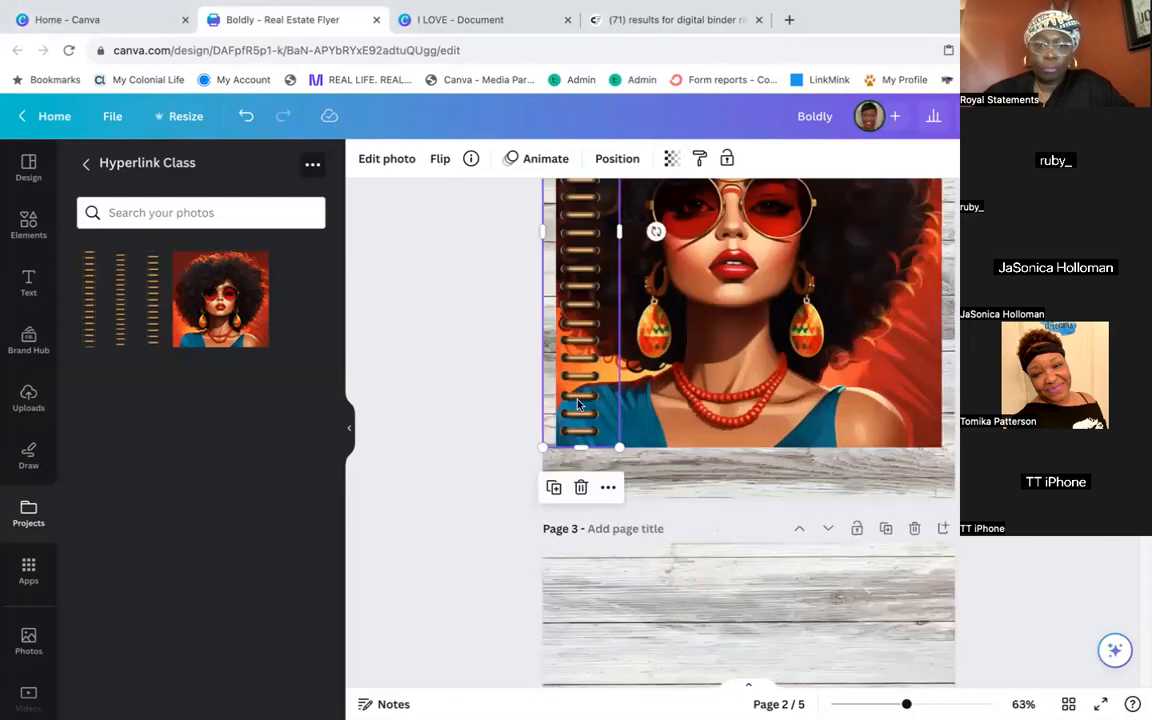
left_click_drag(575, 405, 568, 406)
scroll(567, 406, "up", 3)
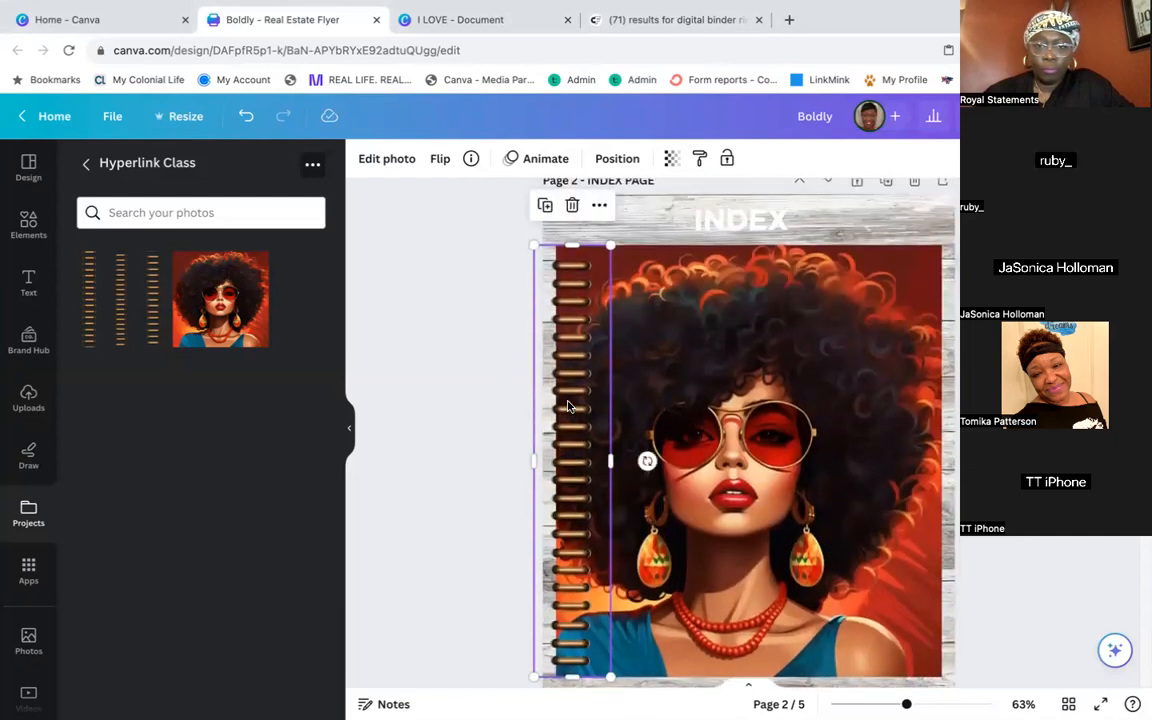
Recolor the INDEX heading with the document's orange
scroll(568, 406, "down", 1)
left_click(770, 197)
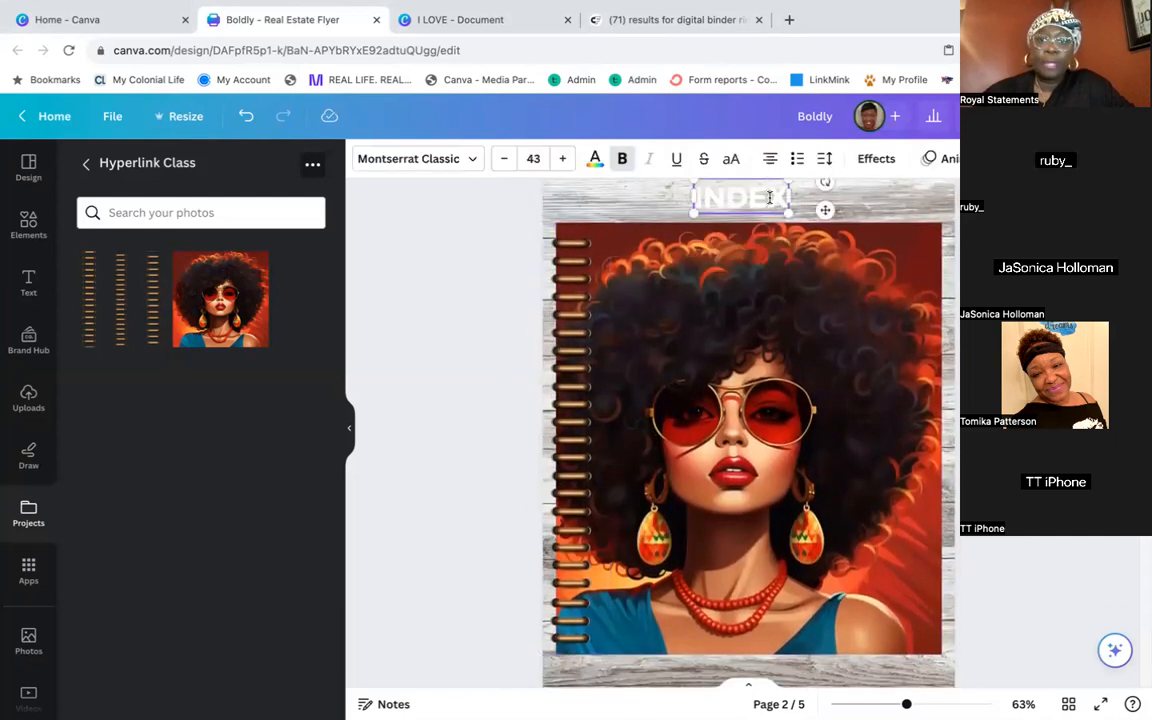
double_click(770, 197)
left_click(594, 158)
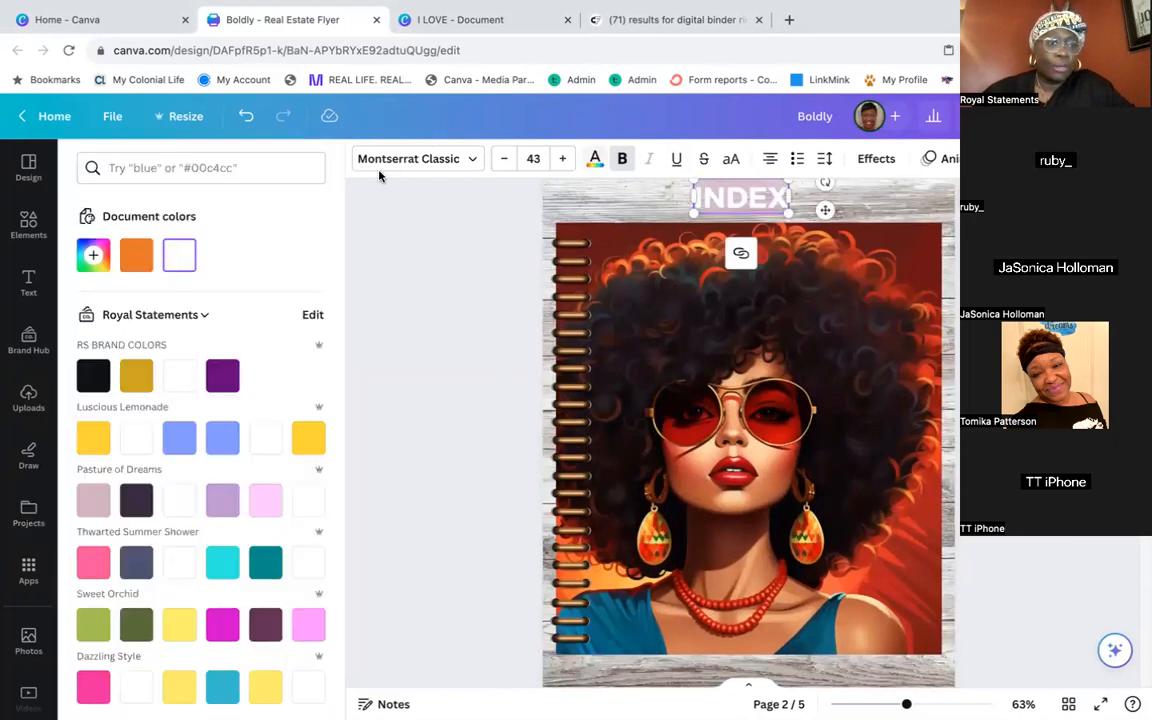
left_click(137, 255)
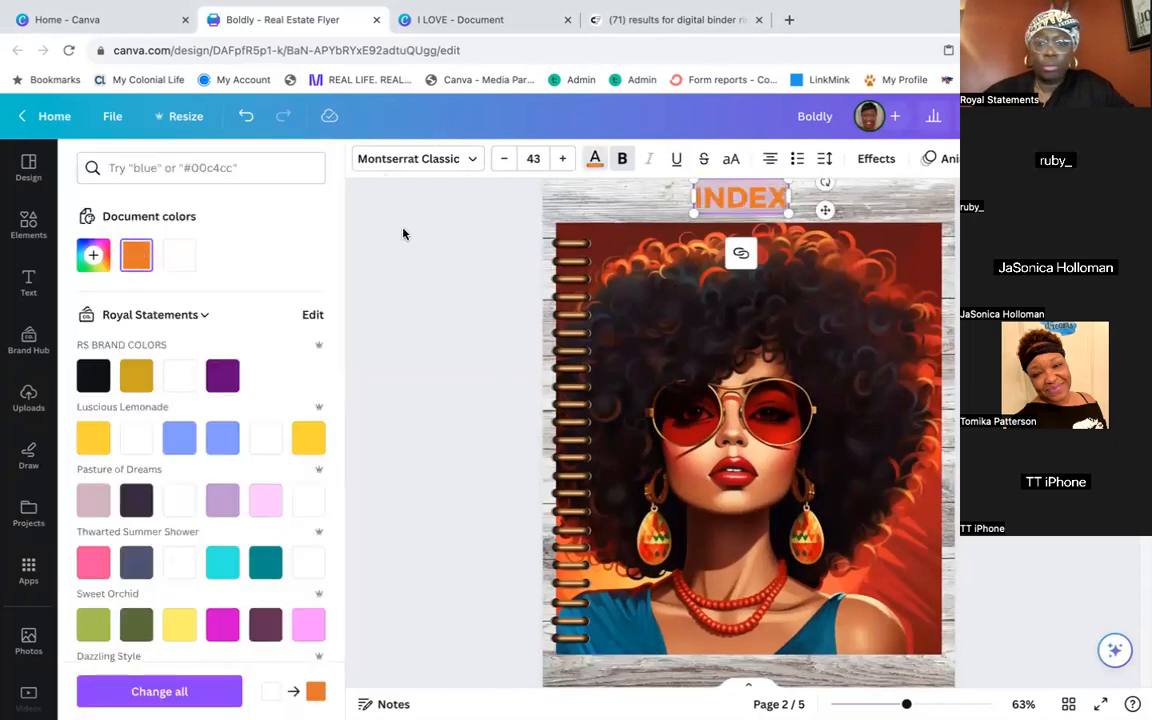
left_click(403, 234)
left_click(747, 203)
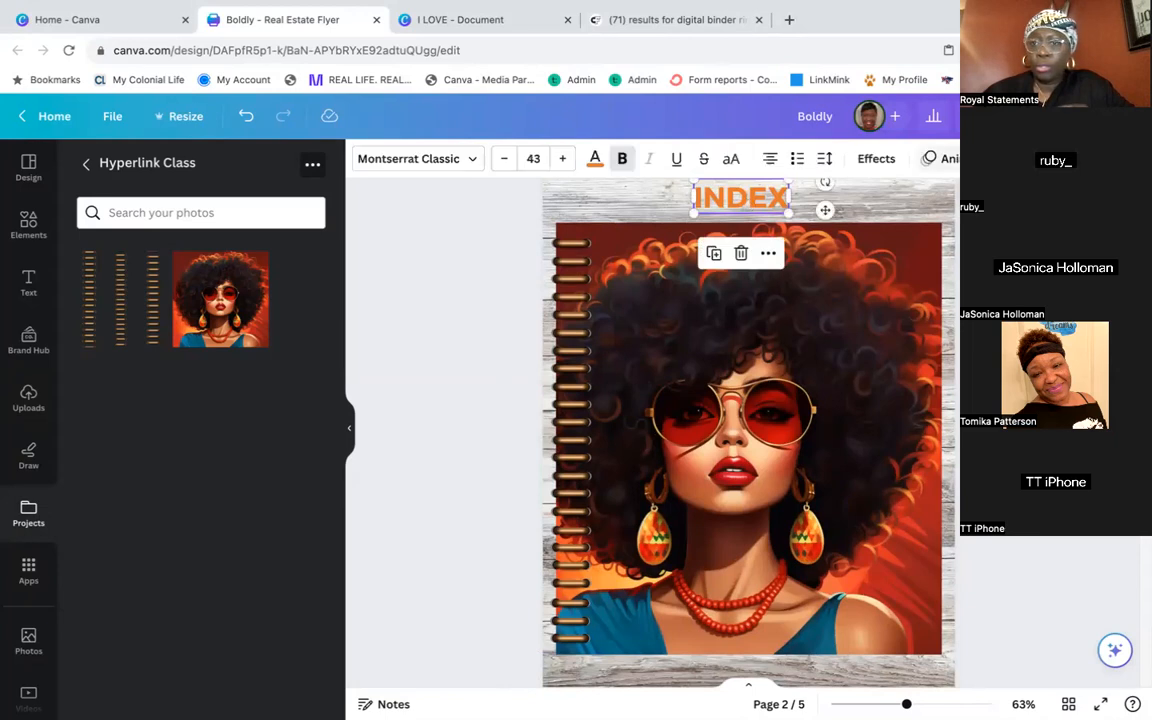
Add the recently used rounded tab shape and place it near the upper part of the portrait's right edge on page 2
scroll(748, 430, "down", 3)
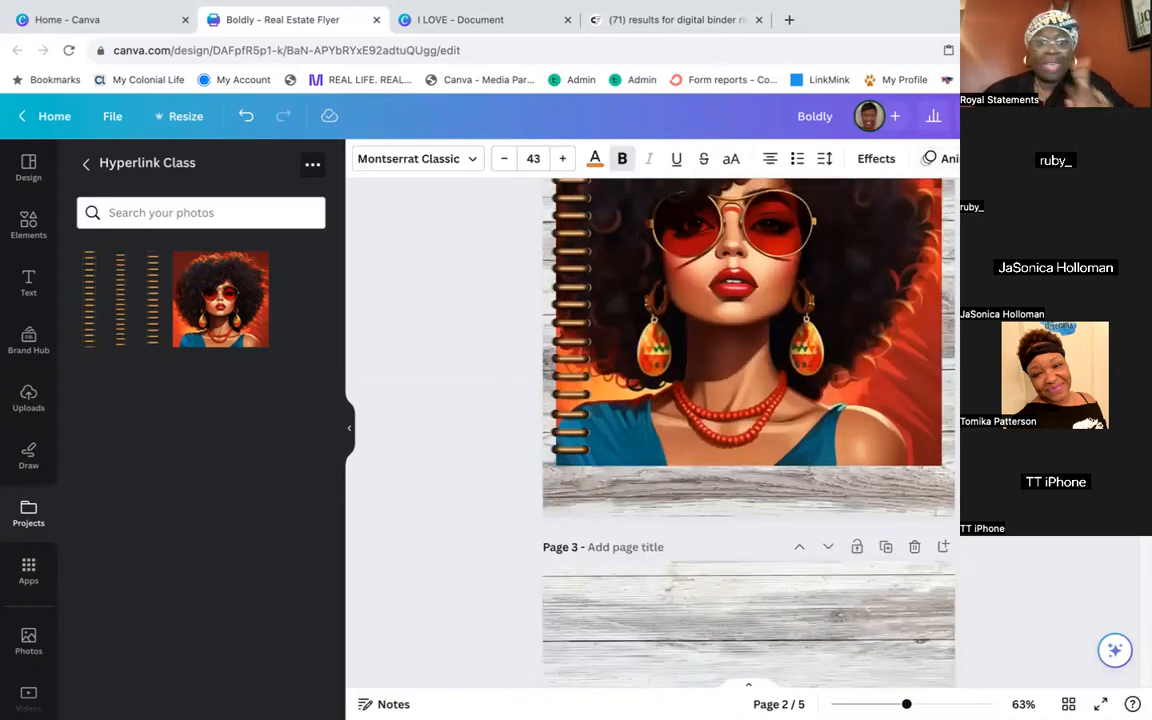
scroll(748, 430, "up", 2)
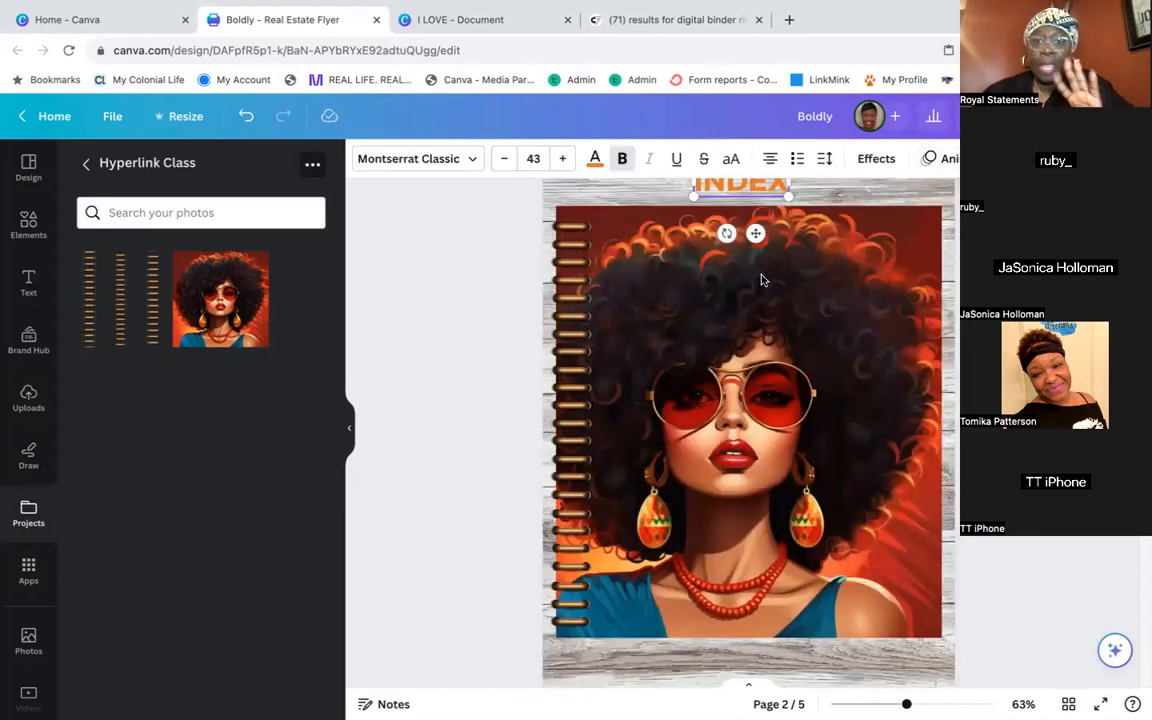
left_click(28, 226)
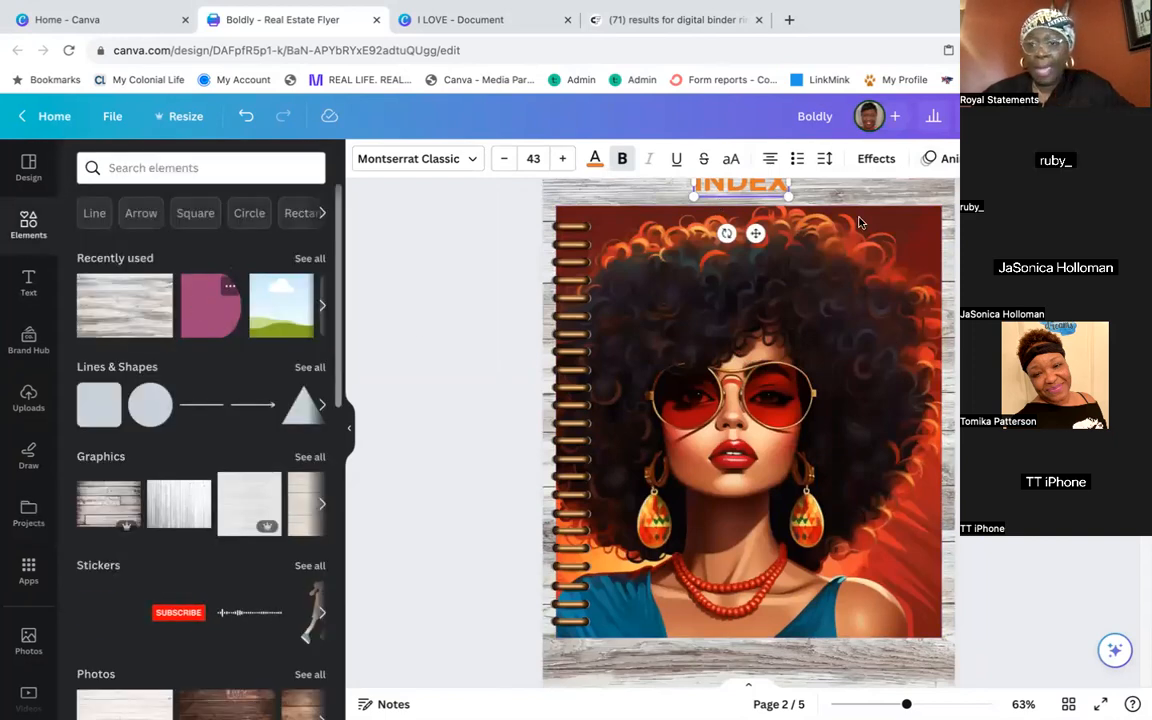
left_click(210, 305)
left_click_drag(742, 415, 928, 252)
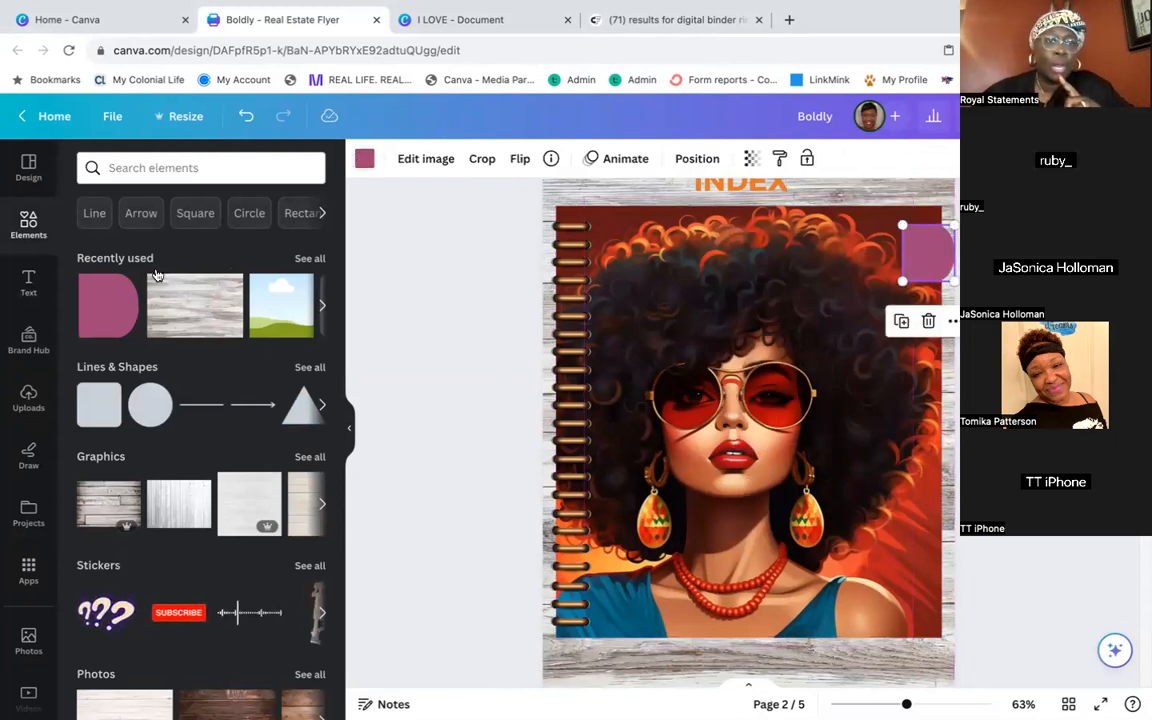
Color the tab with the document's orange and place a duplicate directly below it
left_click(364, 158)
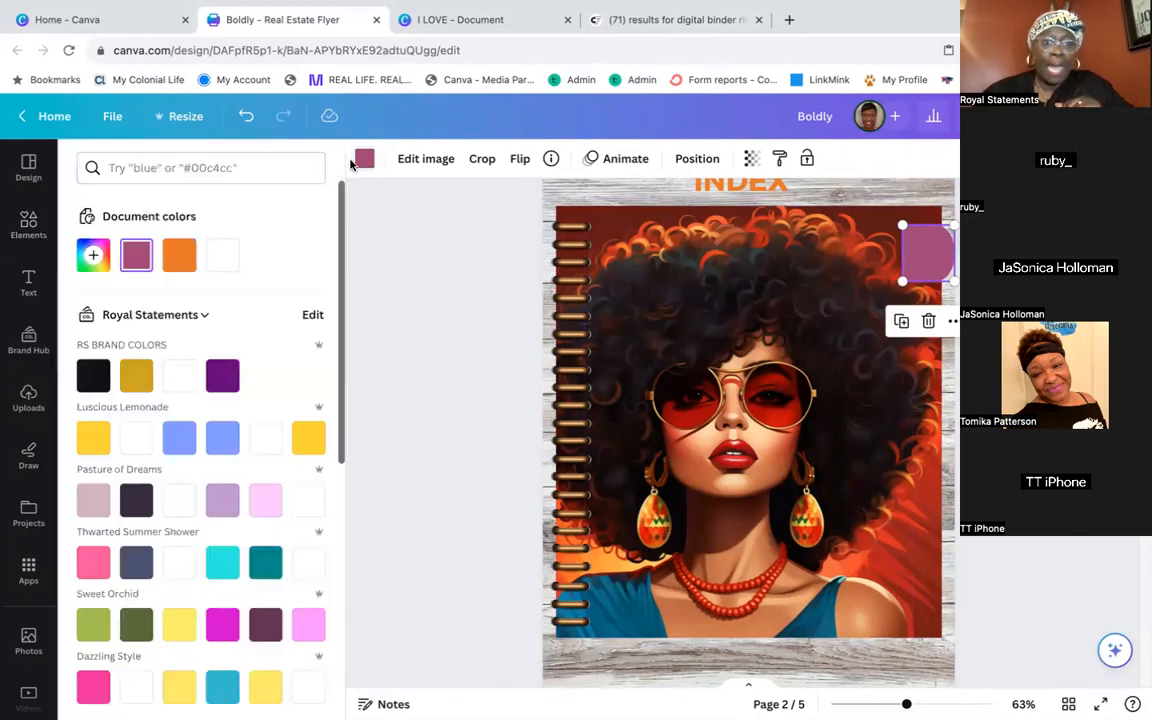
left_click(179, 255)
left_click_drag(925, 252, 924, 317)
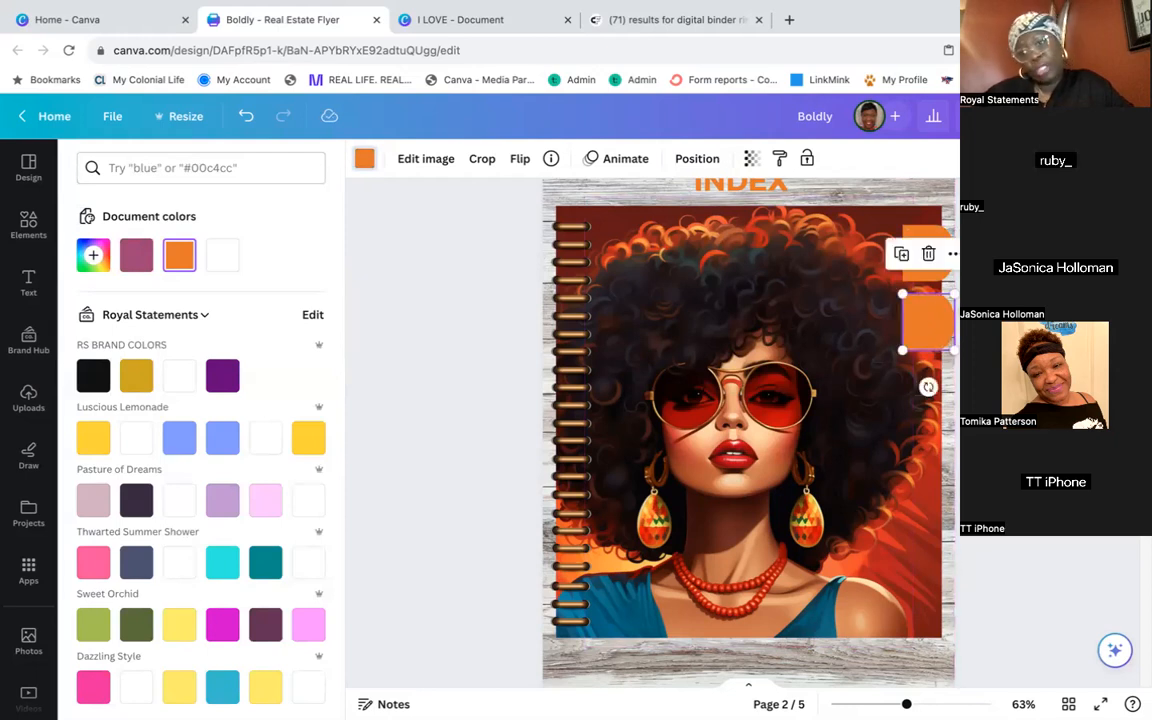
left_click(1010, 325)
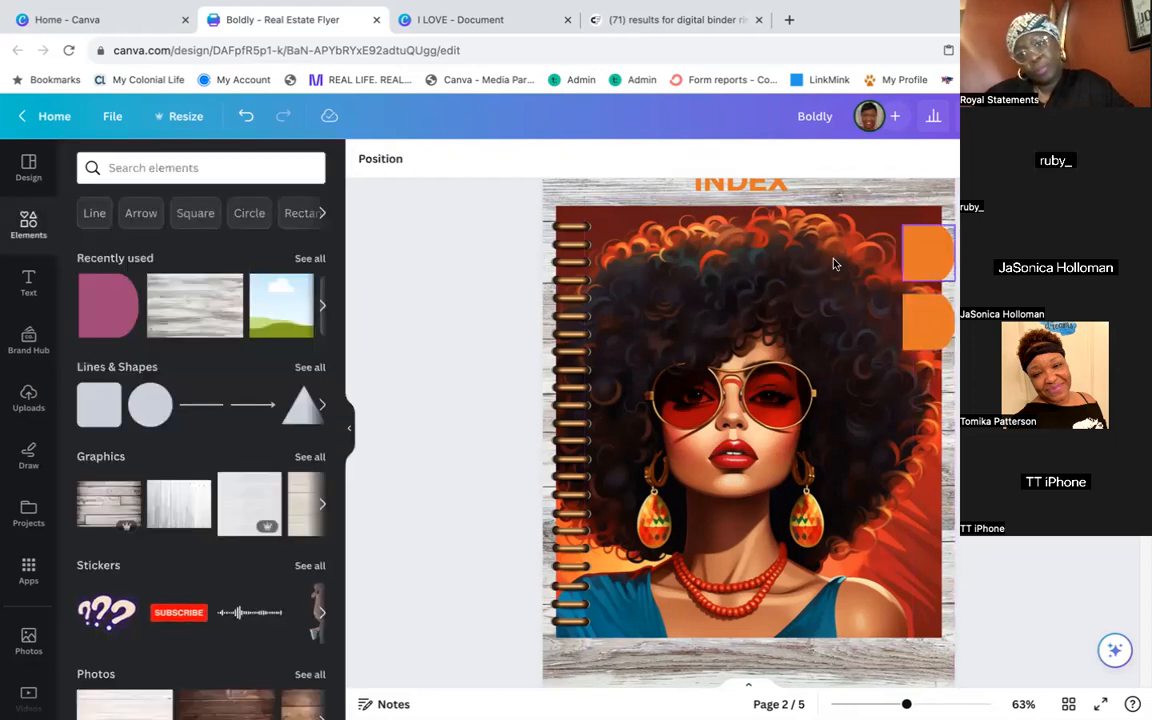
Shrink the portrait slightly from its upper right corner and shift the upper orange tab inward
left_click(926, 210)
left_click_drag(932, 213, 930, 254)
left_click(939, 254)
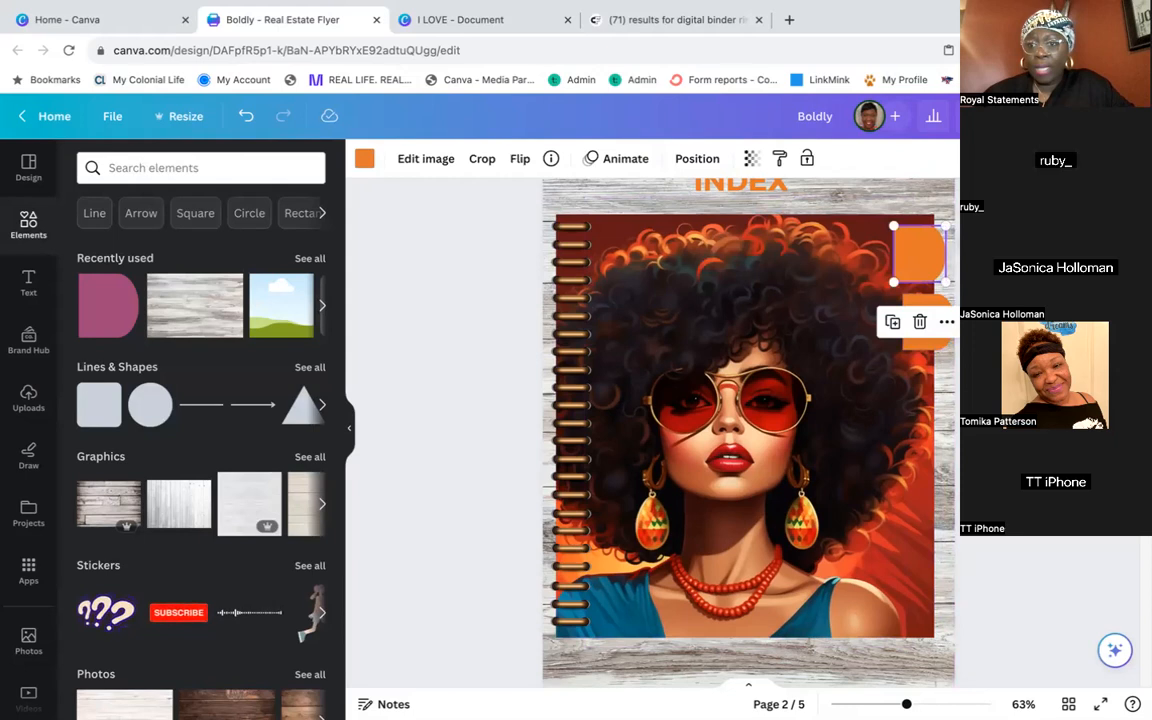
Align the second orange tab under the first and place a third matching tab below it along the portrait's edge
left_click(933, 329)
left_click_drag(934, 326, 925, 403)
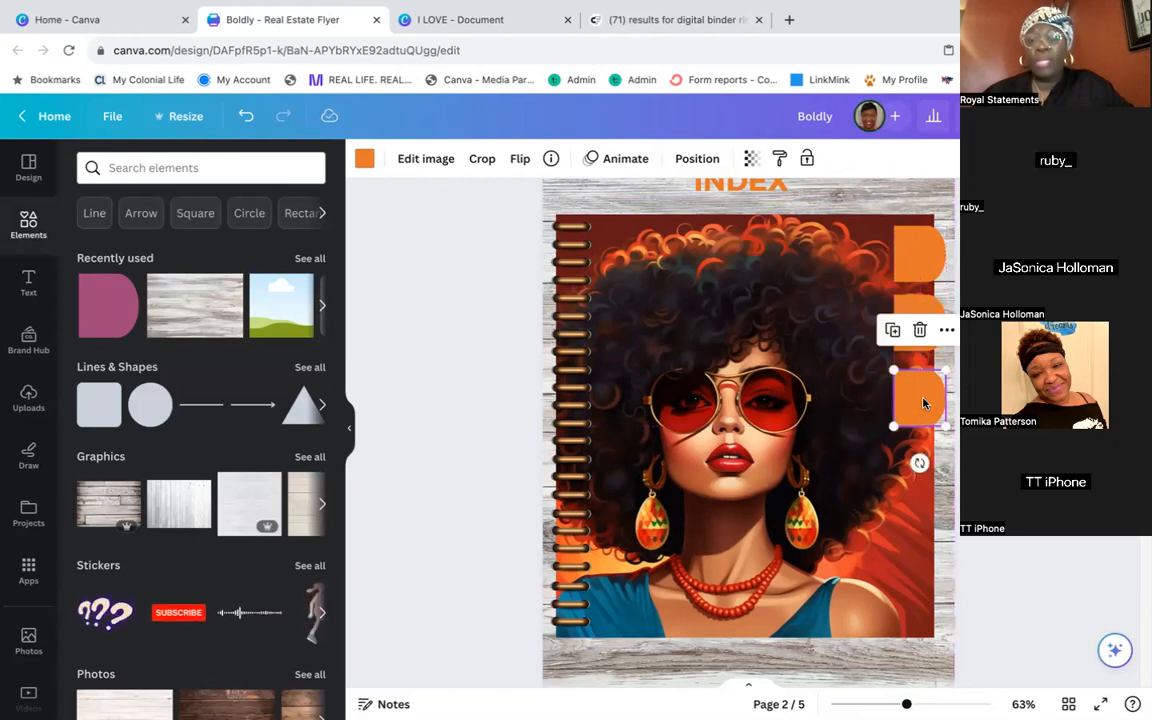
Delete the uppermost orange tab and the INDEX heading from page 2
left_click(927, 253)
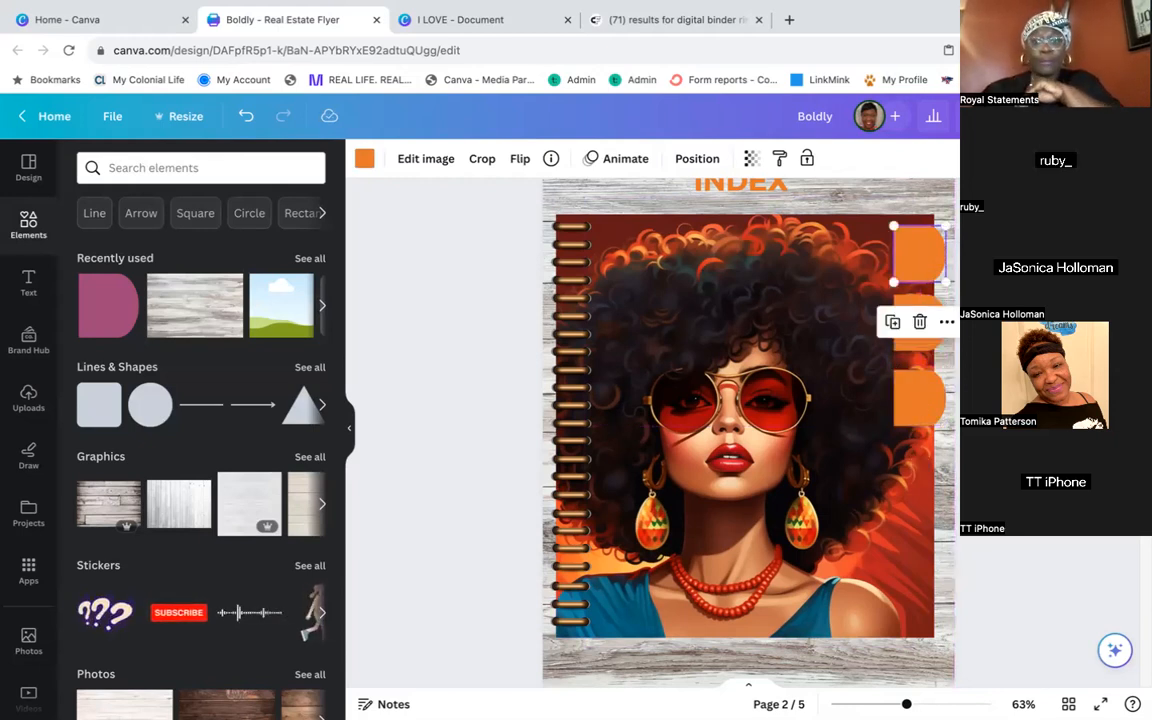
key("Delete")
scroll(761, 227, "up", 1)
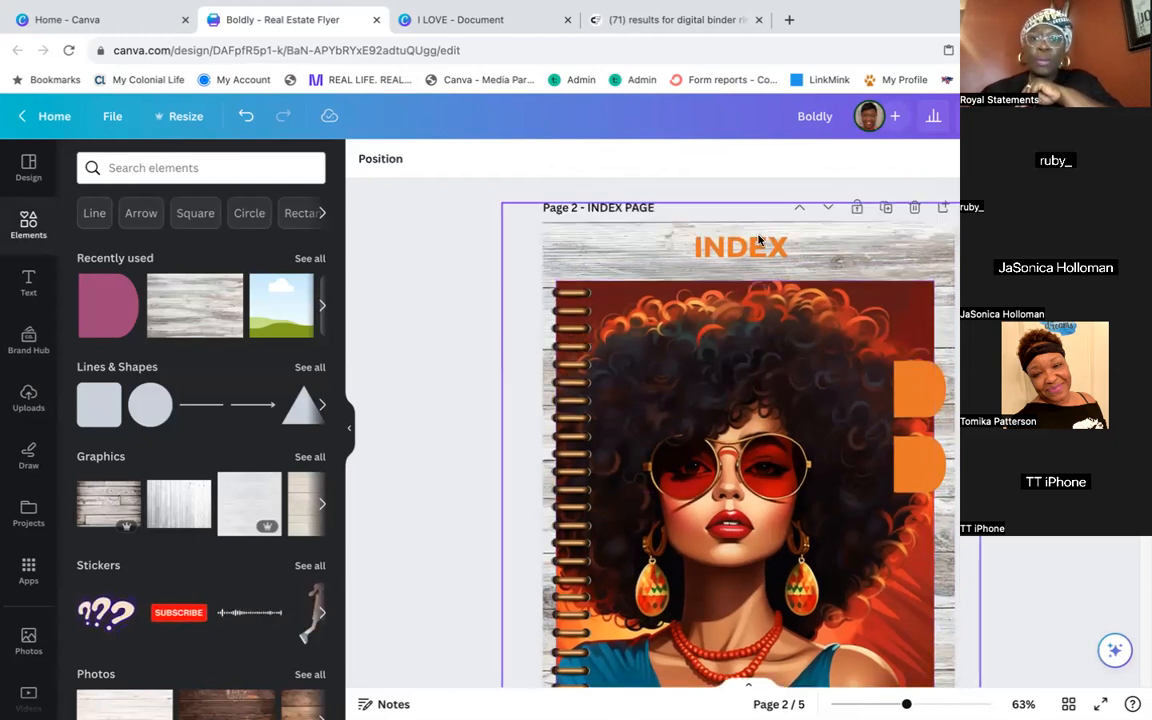
left_click(759, 241)
key("Delete")
Search the element graphics for "HOME" and add the solid house icon with a plain roof to page 2
left_click(154, 167)
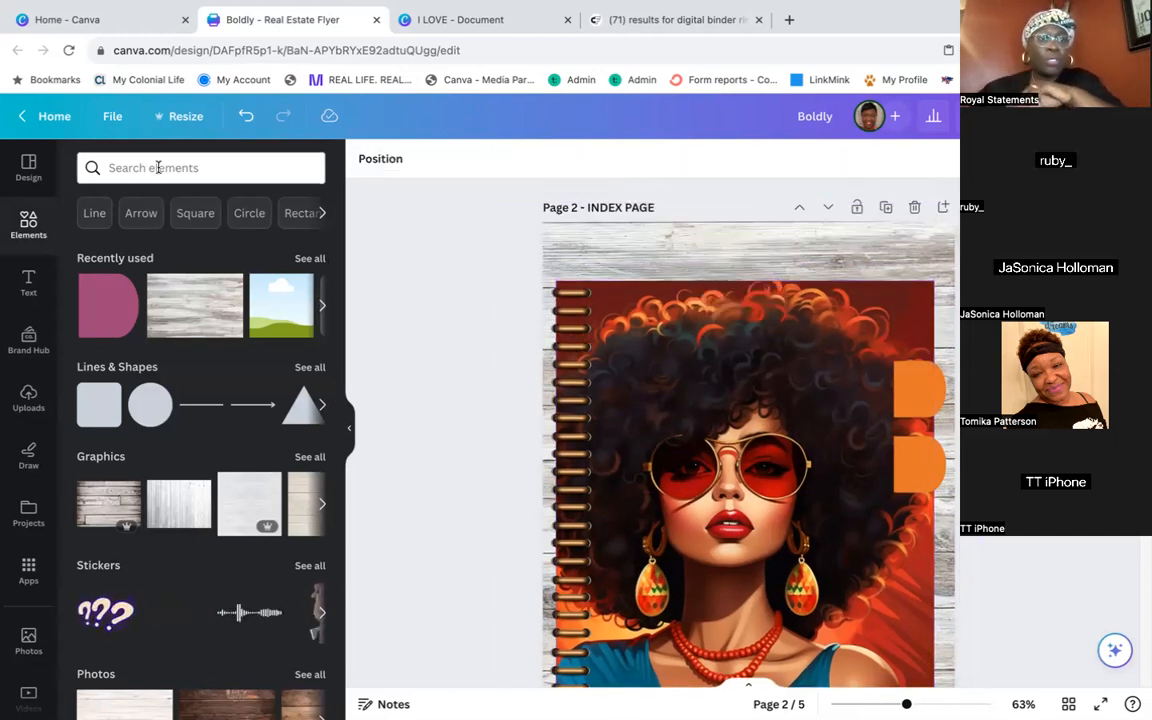
type("HOME")
key("Return")
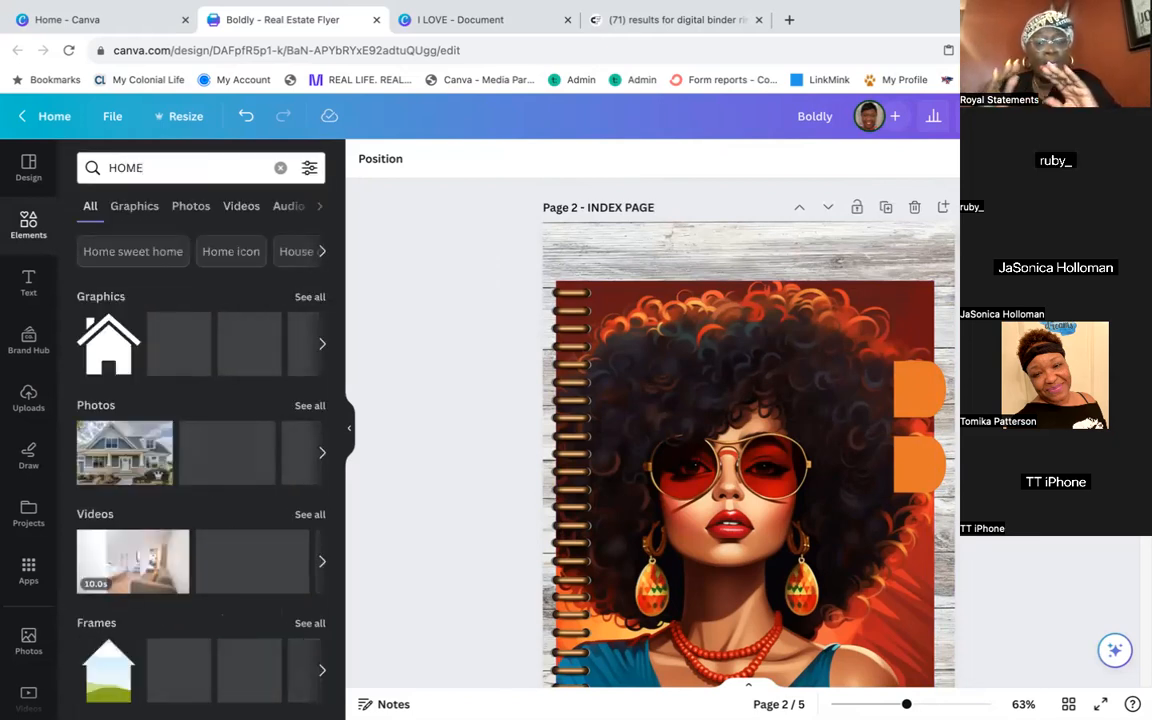
left_click(311, 297)
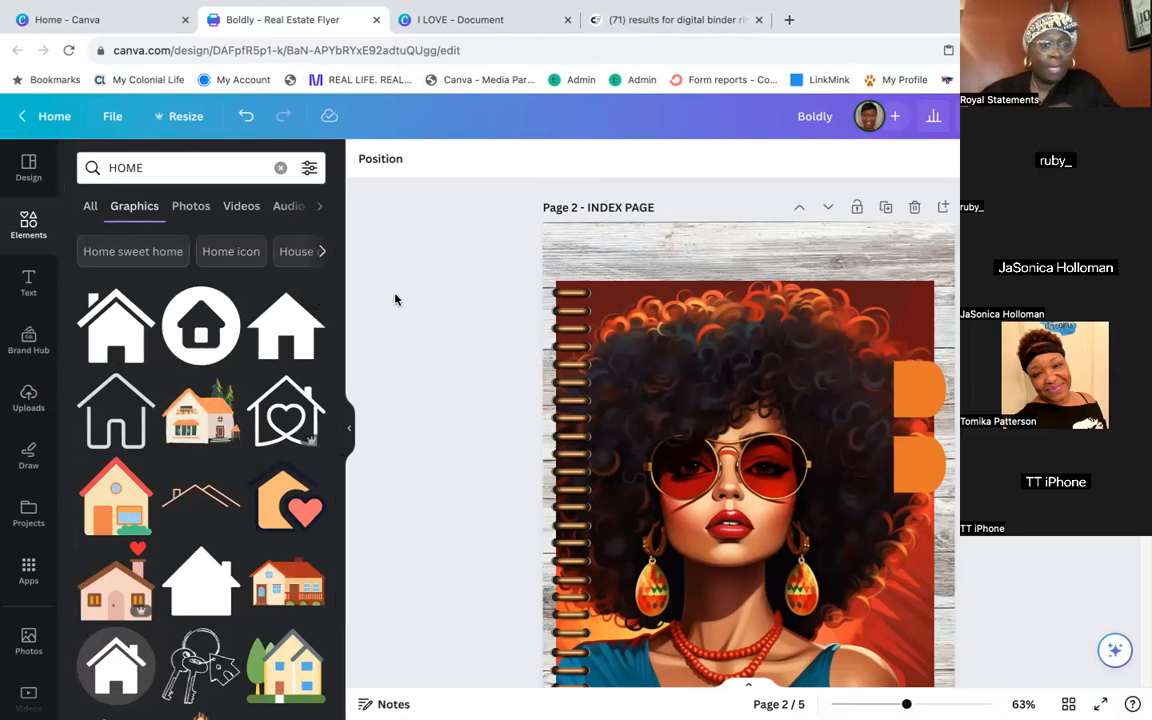
left_click(268, 334)
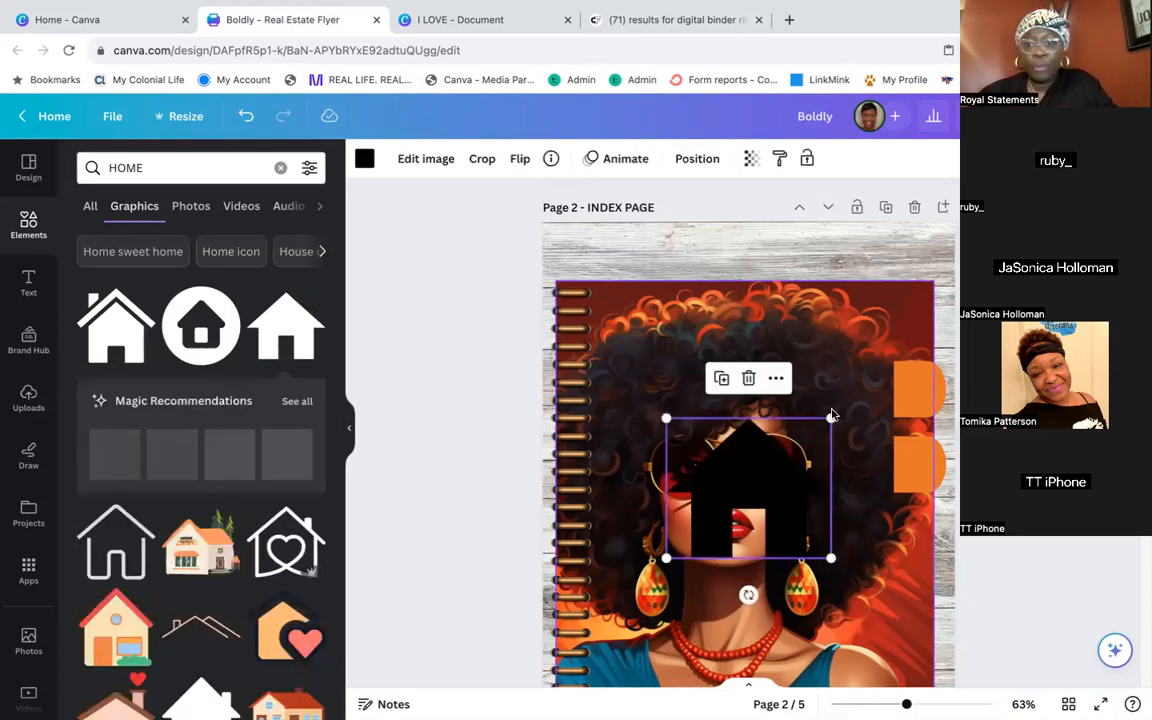
Shrink the house icon and place it in the page's upper left corner, just above the portrait
left_click_drag(830, 418, 883, 257)
left_click_drag(830, 300, 912, 271)
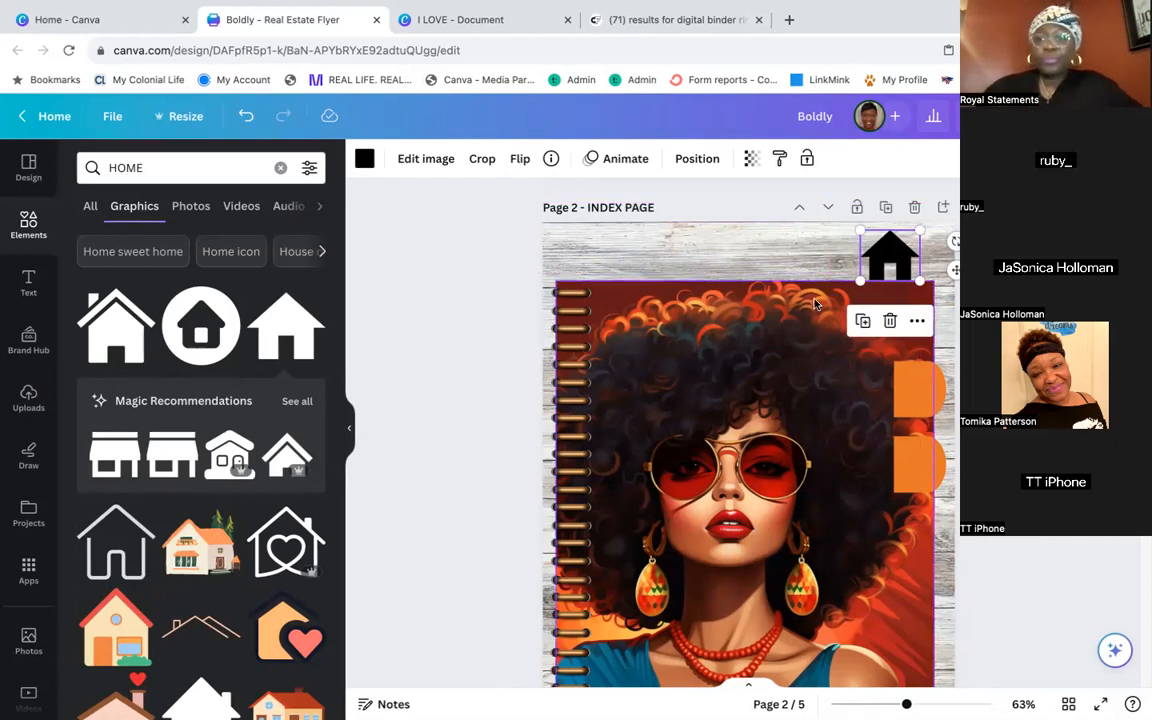
left_click(908, 260)
left_click(897, 257)
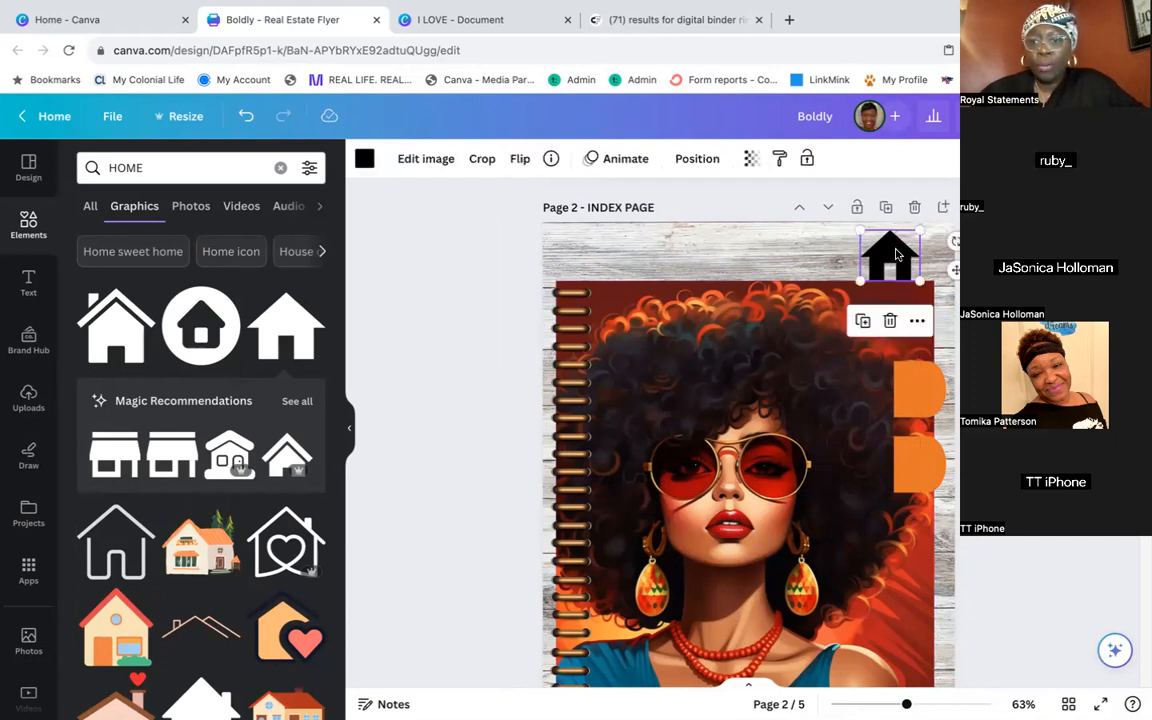
left_click_drag(918, 231, 873, 253)
left_click(872, 263)
left_click_drag(801, 249, 540, 252)
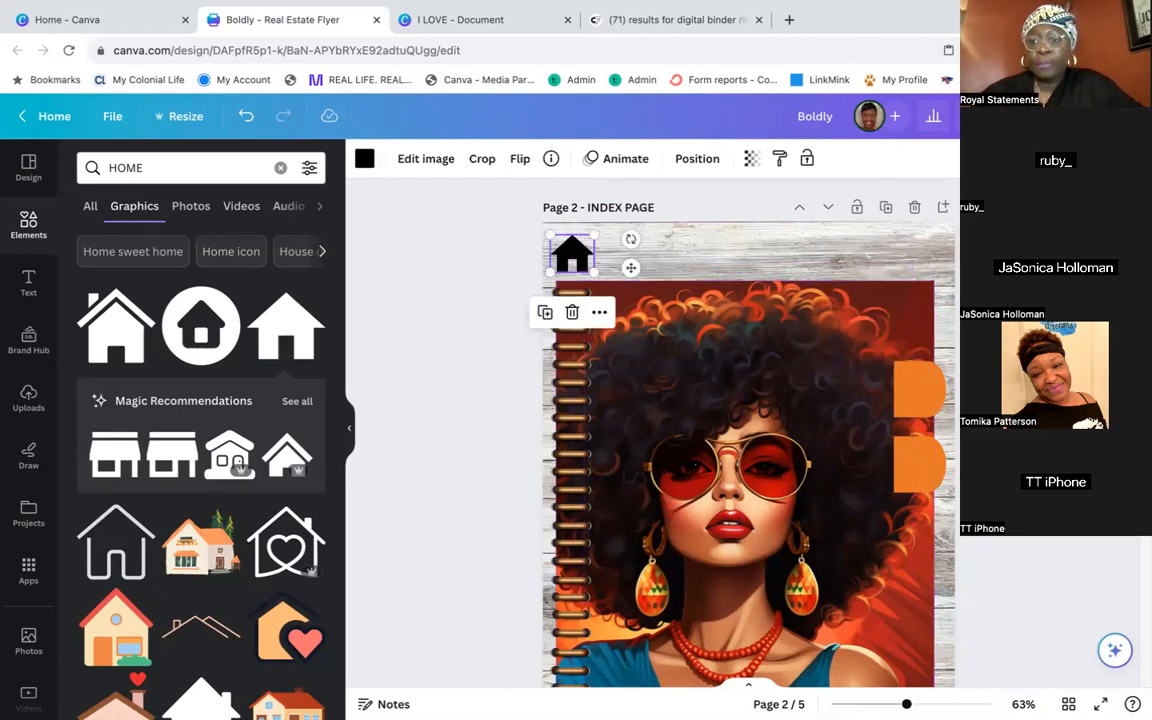
Send both orange tabs backward behind the portrait so only their rounded ends stick out
left_click(938, 389)
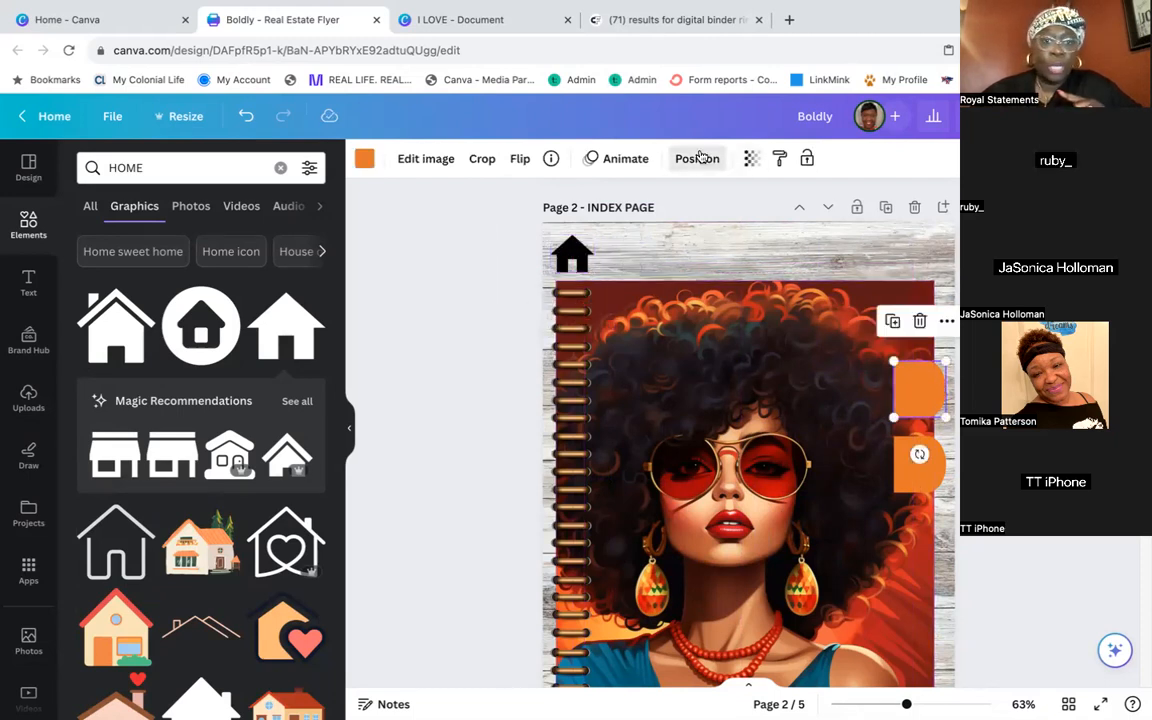
left_click(698, 158)
left_click(255, 201)
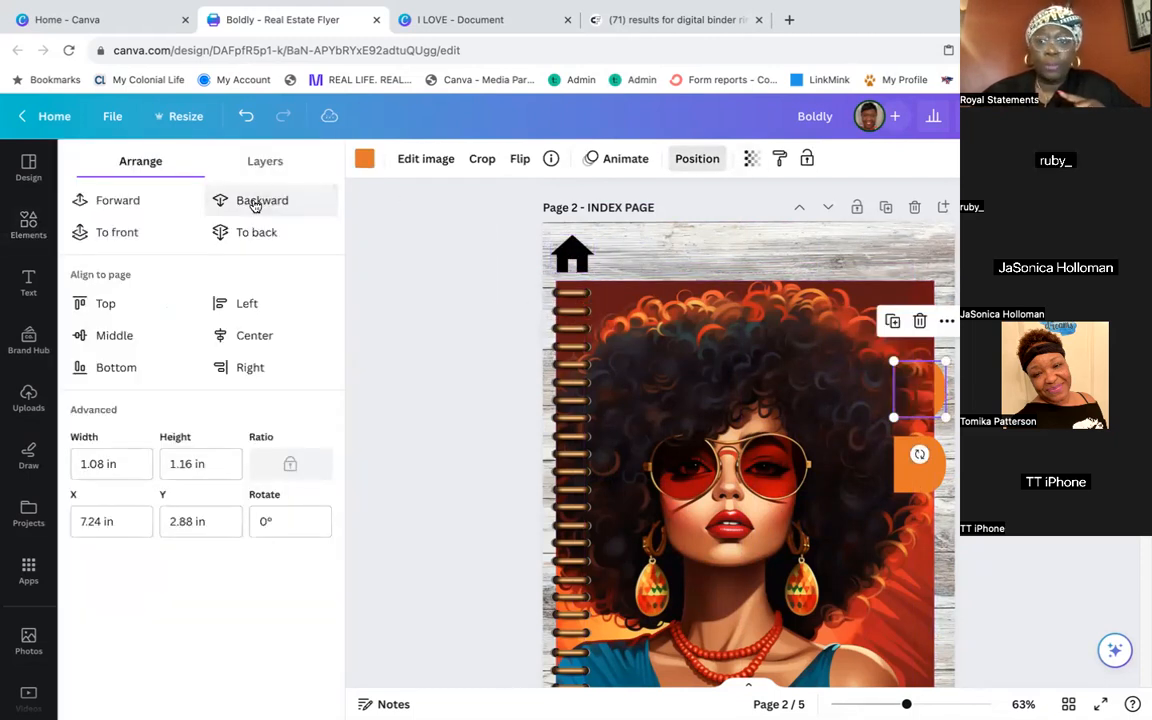
left_click(907, 489)
left_click(251, 202)
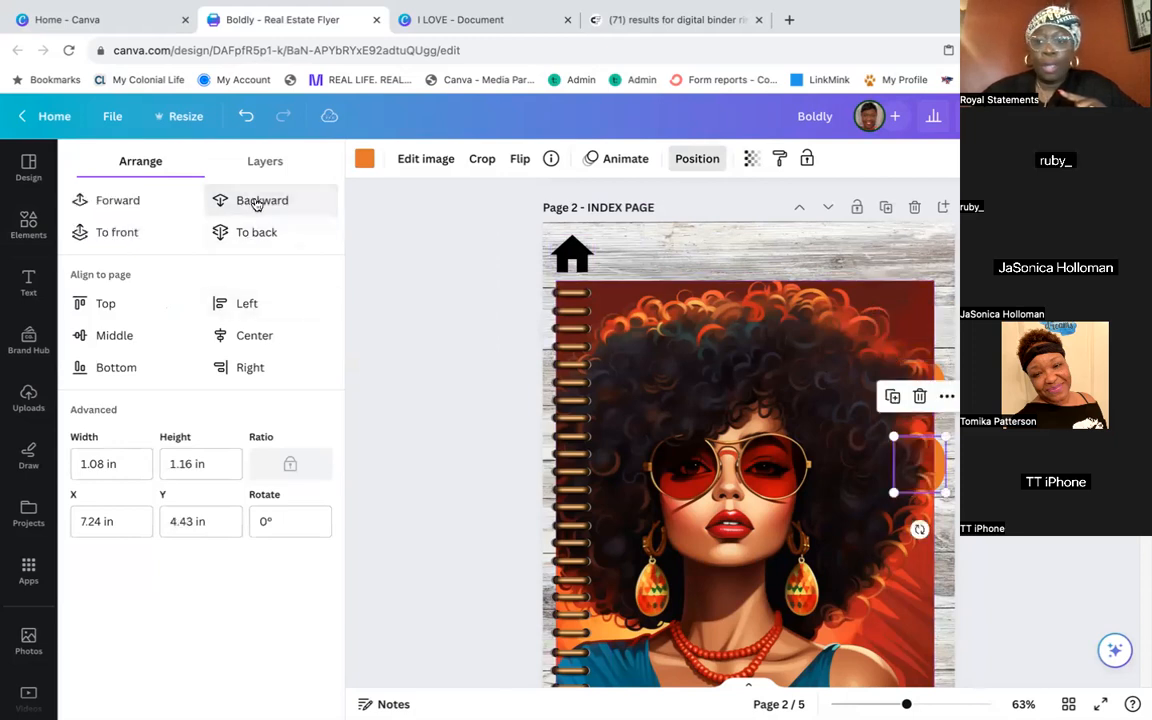
left_click(452, 348)
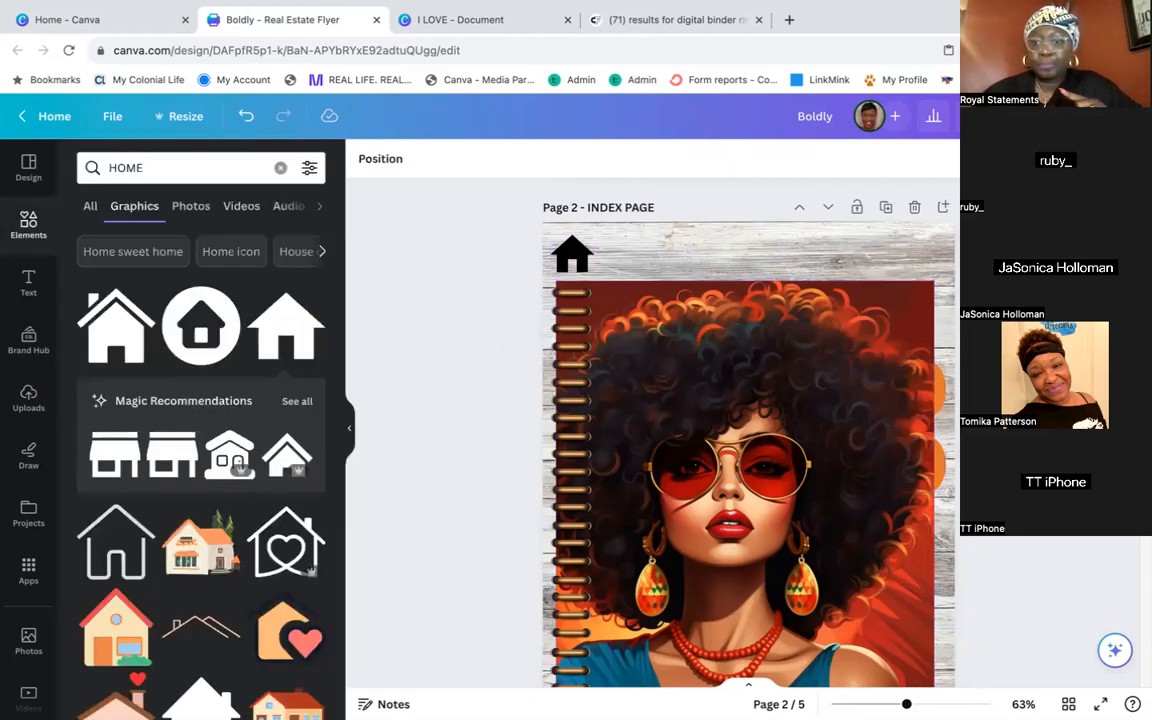
Set the portrait's transparency to 52
left_click(826, 345)
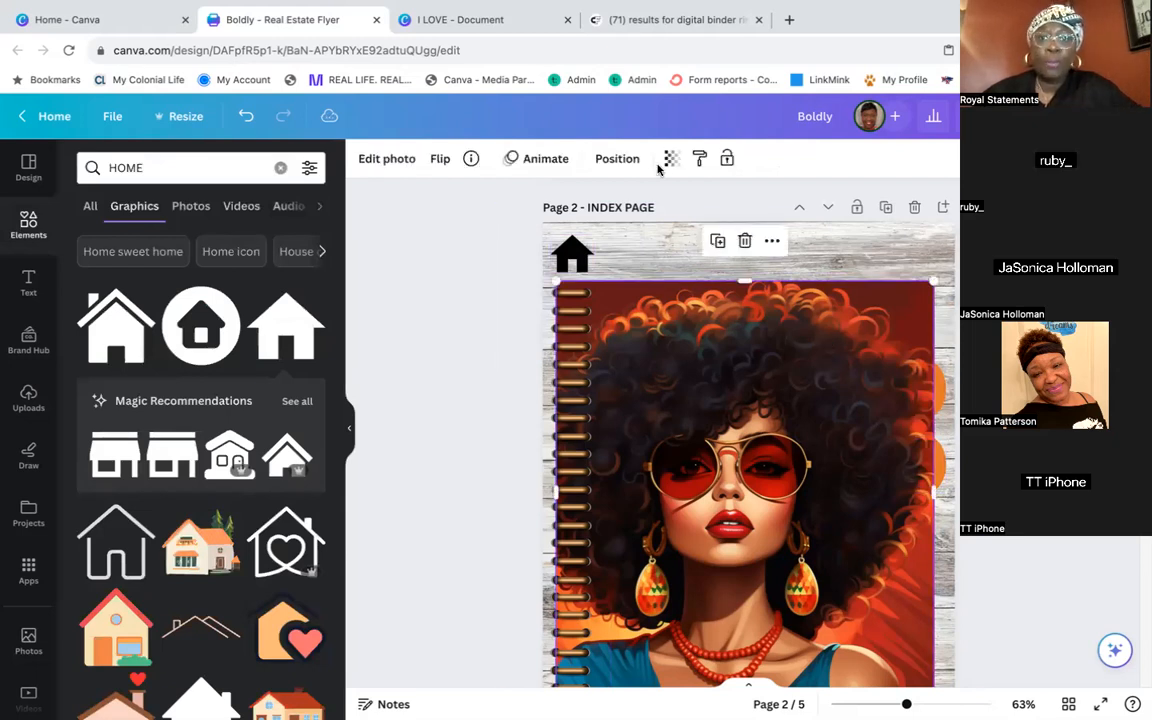
left_click(670, 158)
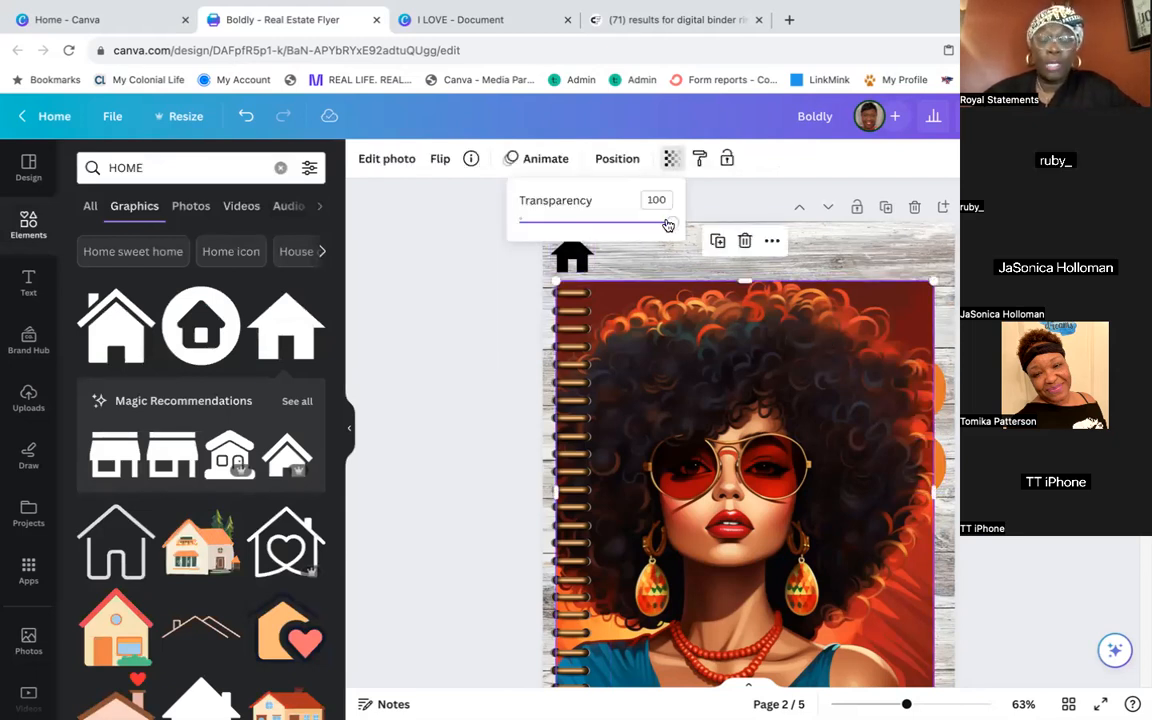
left_click_drag(668, 225, 599, 224)
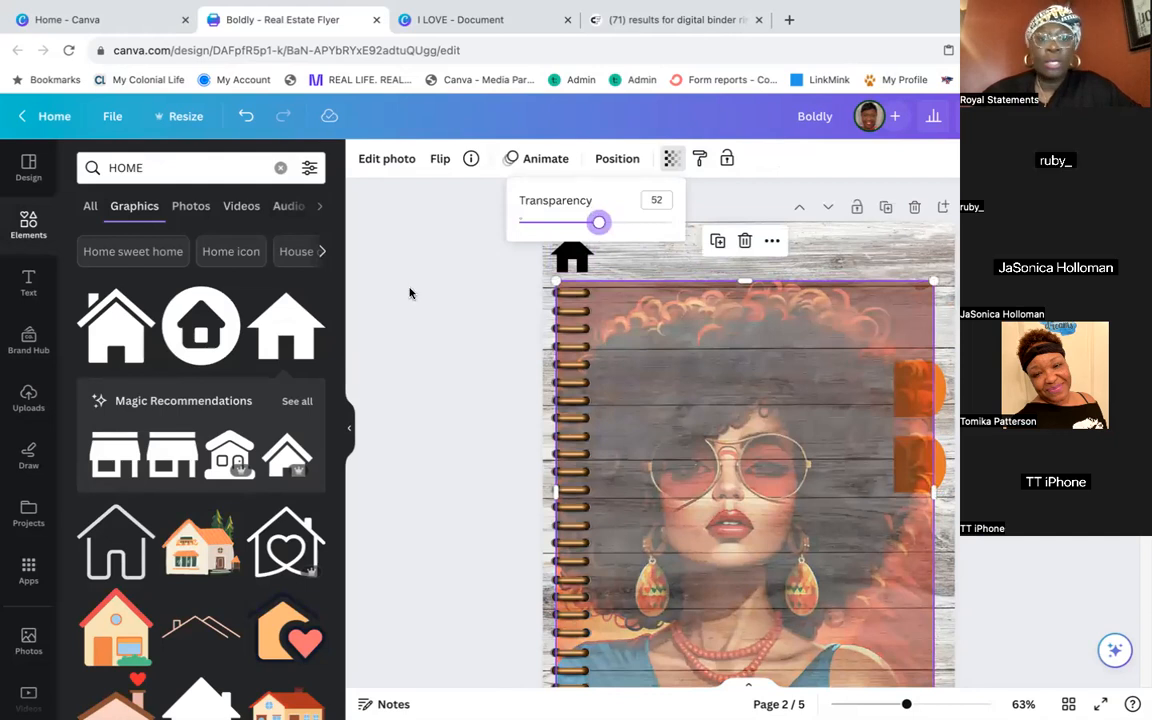
left_click(29, 228)
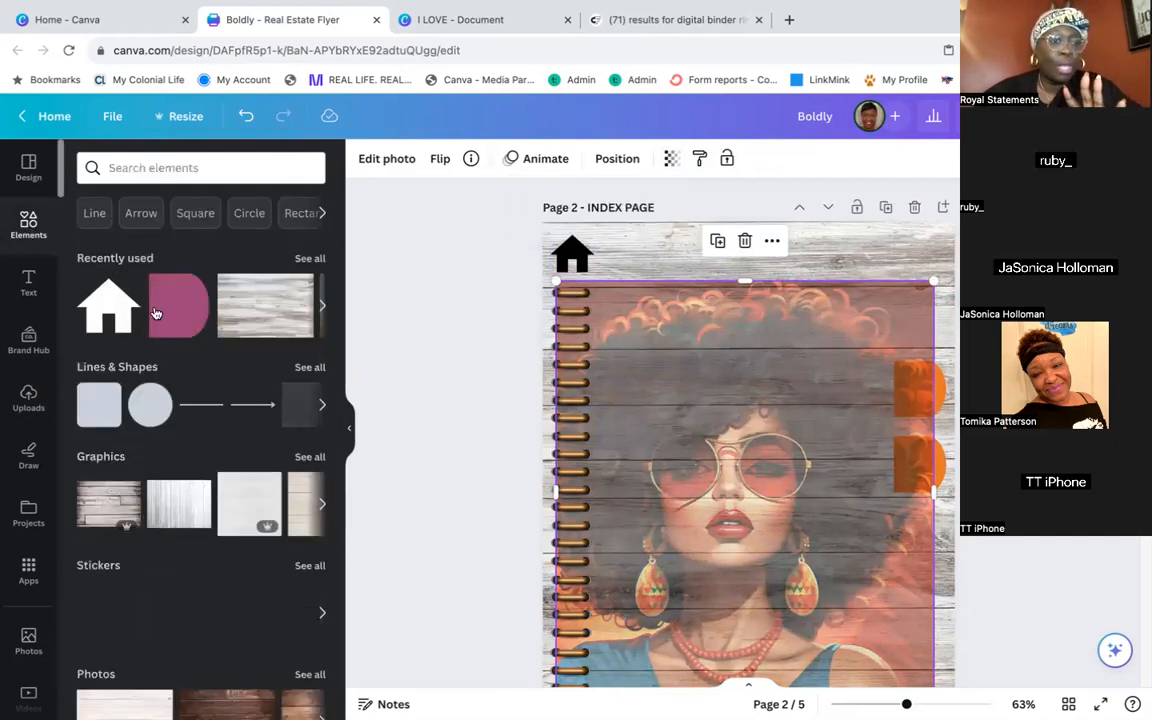
scroll(90, 410, "down", 5)
scroll(90, 410, "down", 2)
scroll(92, 409, "up", 5)
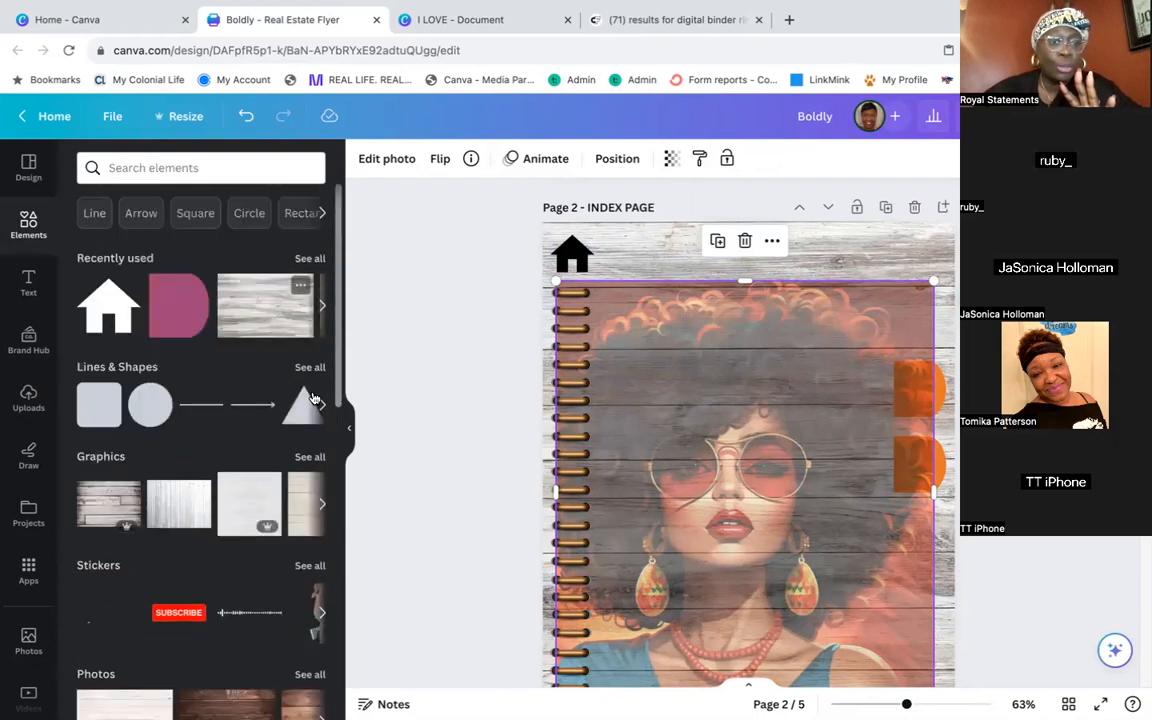
left_click(310, 259)
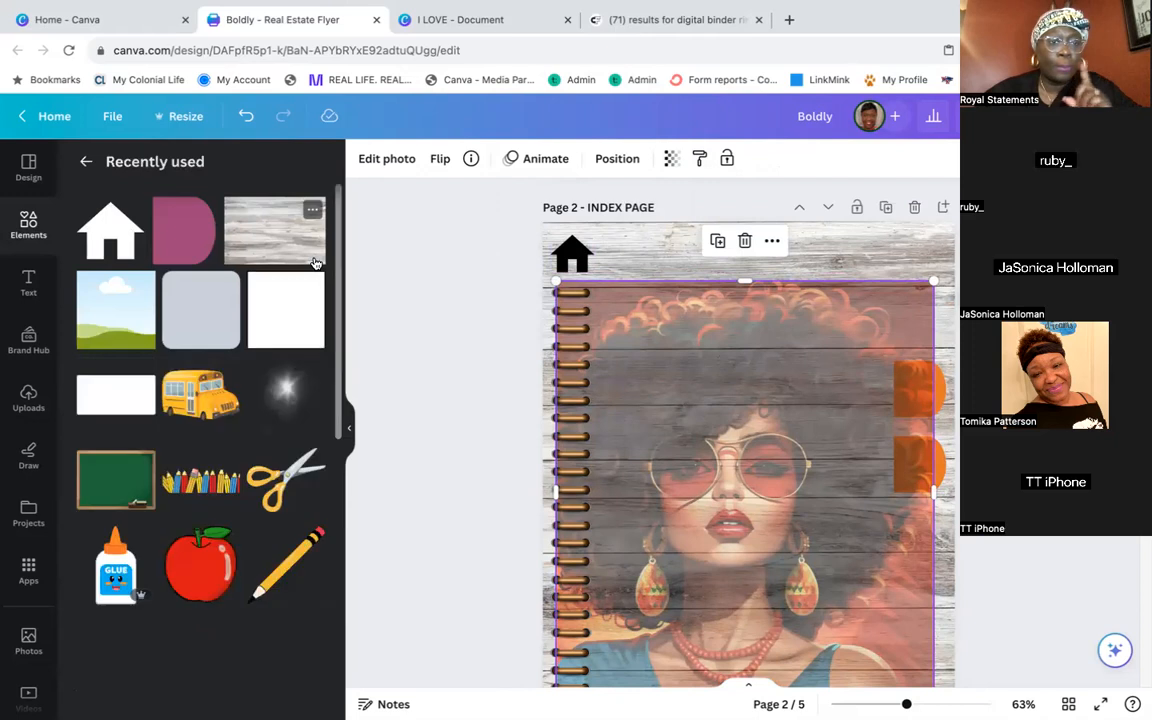
left_click(267, 316)
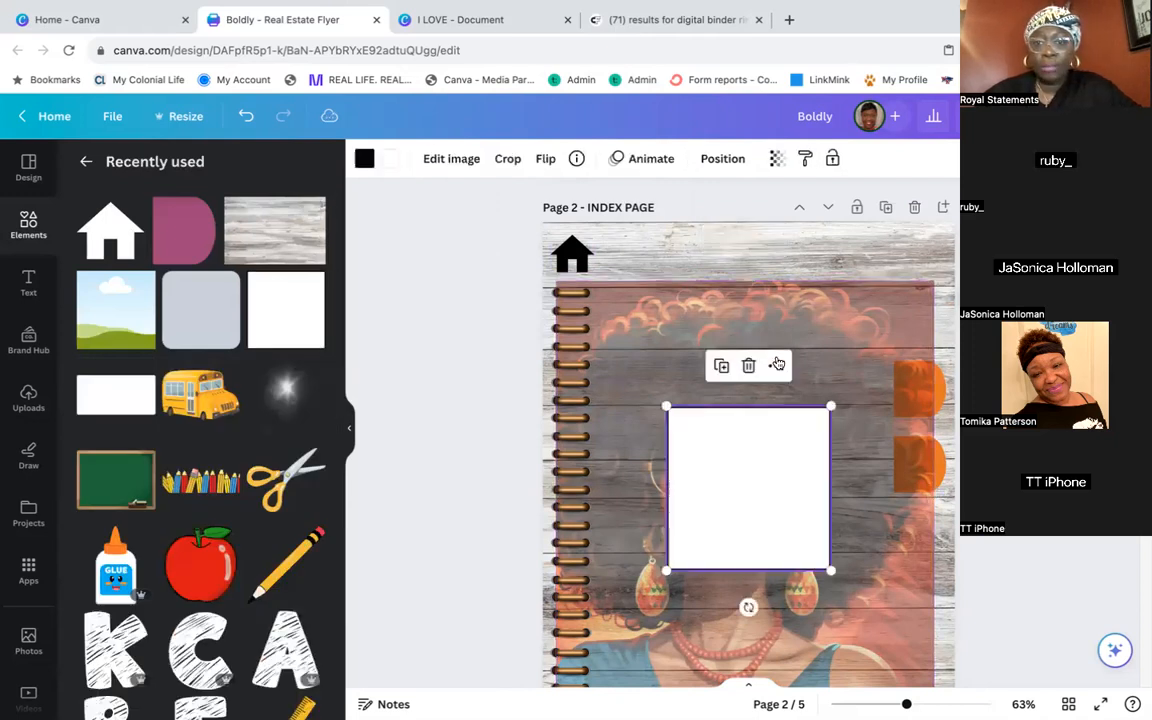
scroll(777, 364, "down", 2)
left_click_drag(663, 303, 533, 224)
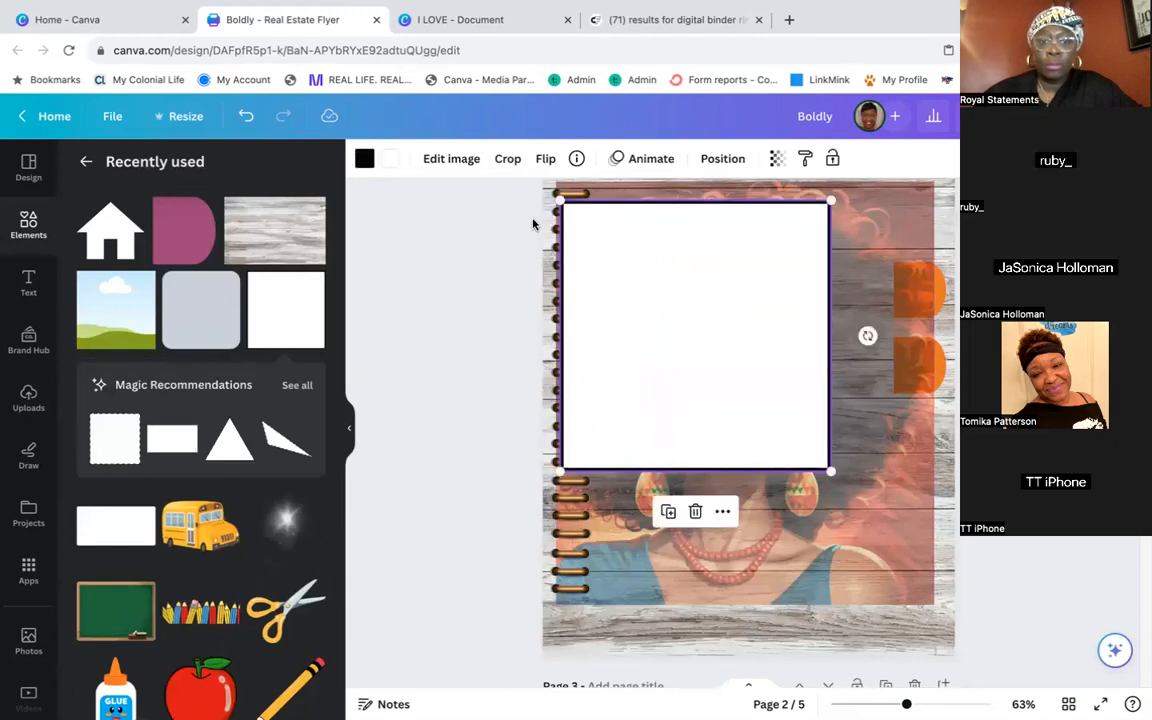
key("Delete")
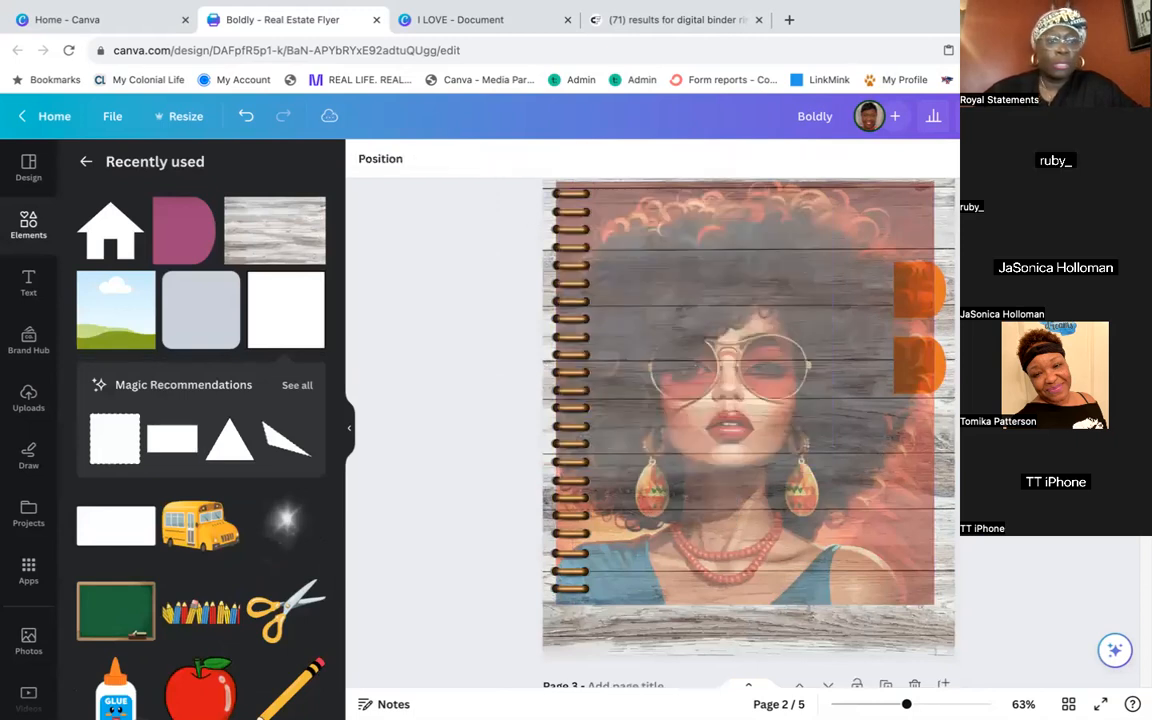
left_click(101, 527)
key("Delete")
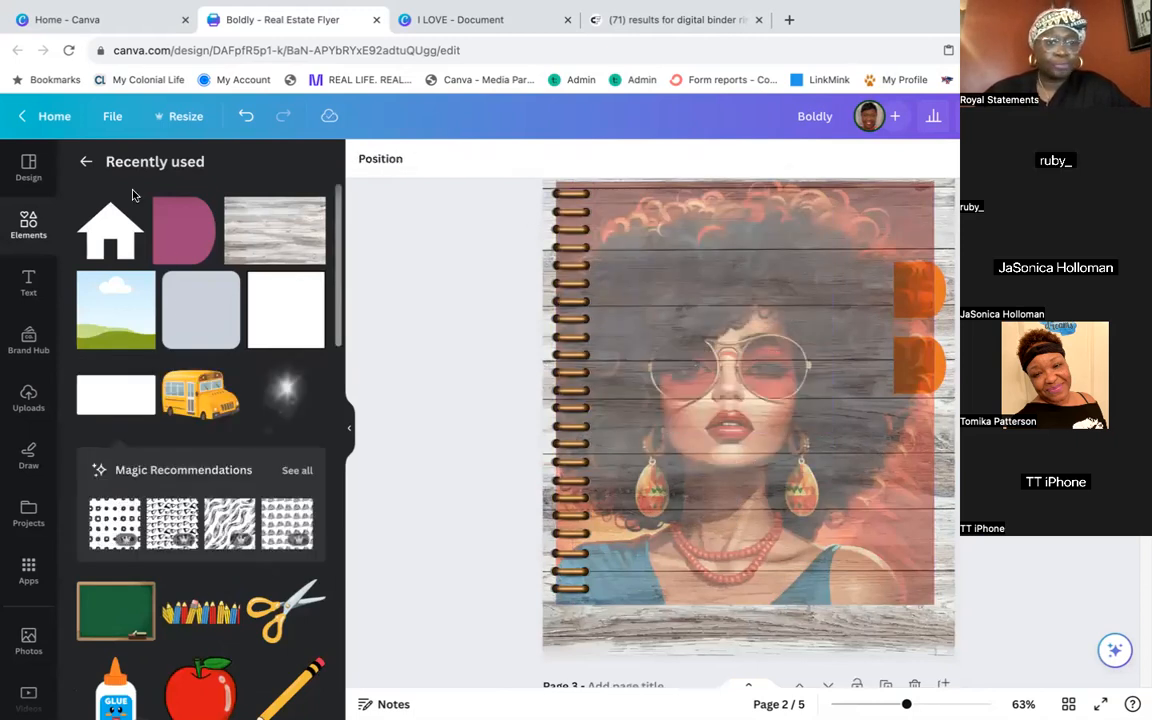
scroll(133, 195, "down", 2)
scroll(167, 303, "up", 2)
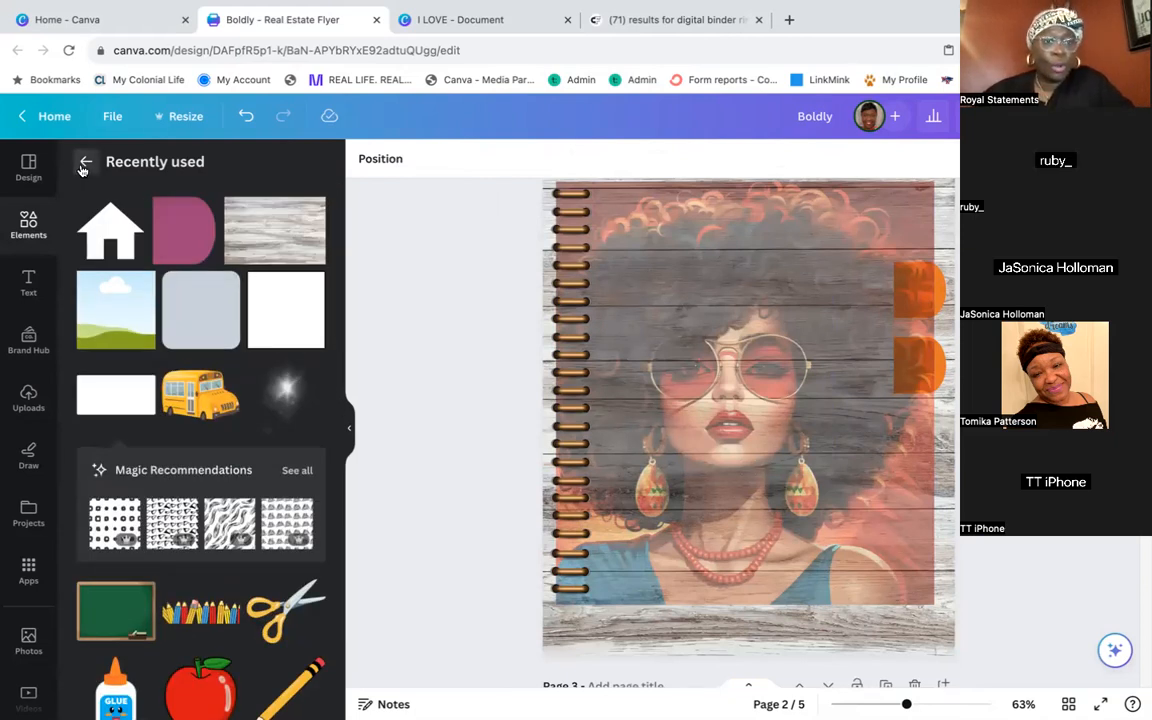
left_click(85, 164)
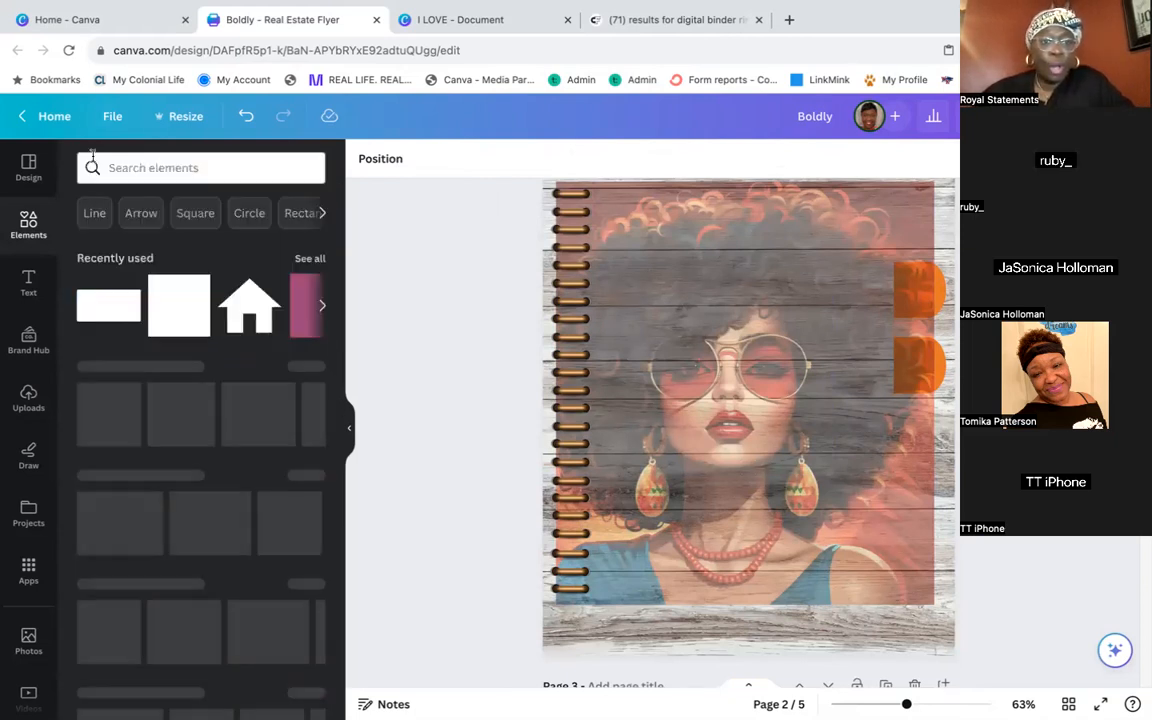
Search the elements for "square" and add the rounded square from the lines and shapes to page 2
left_click(222, 160)
type("squaf")
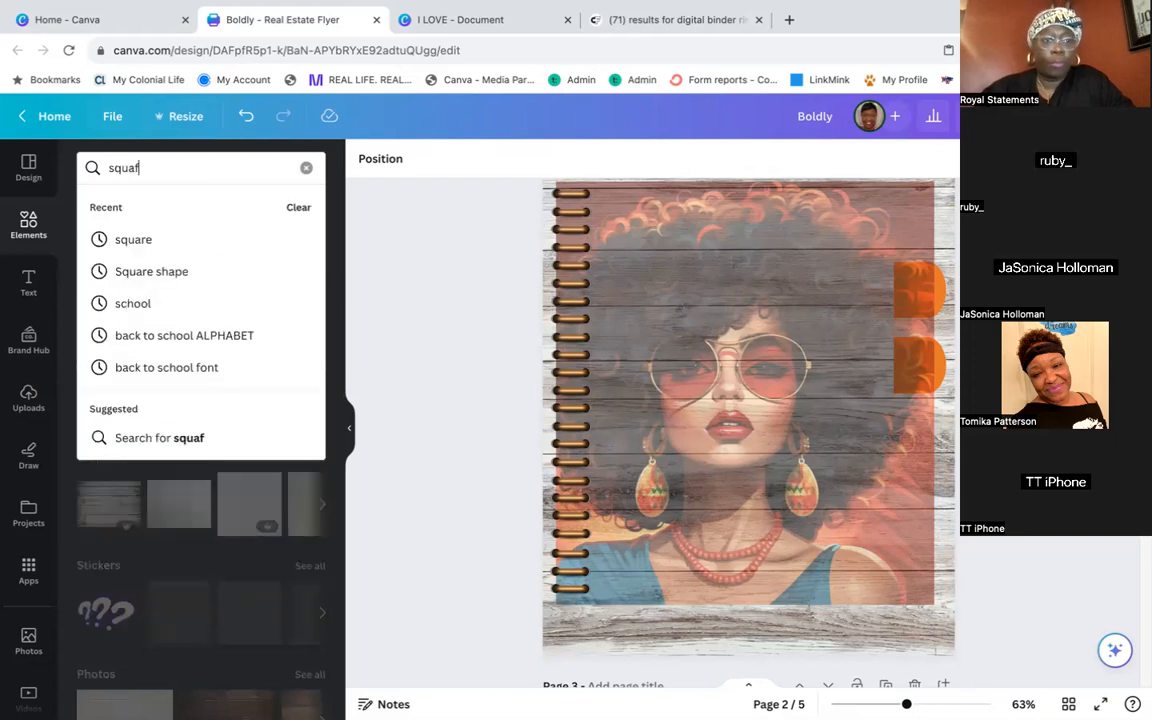
key("BackSpace")
type("re")
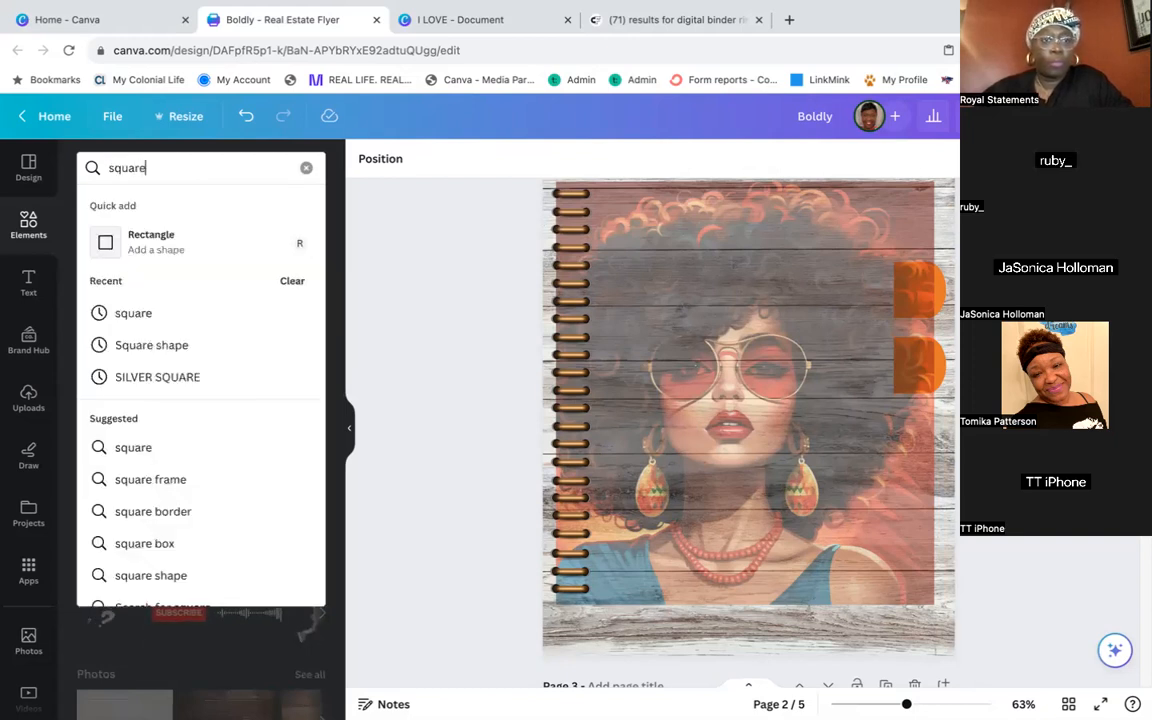
key("Return")
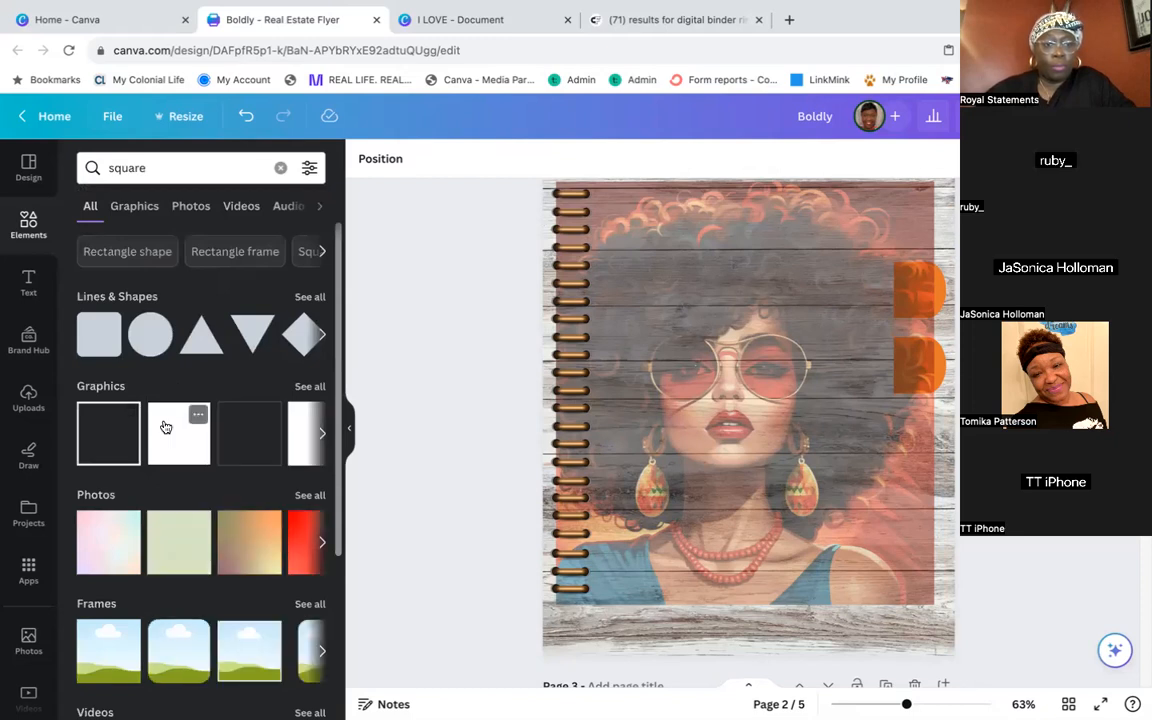
left_click(309, 297)
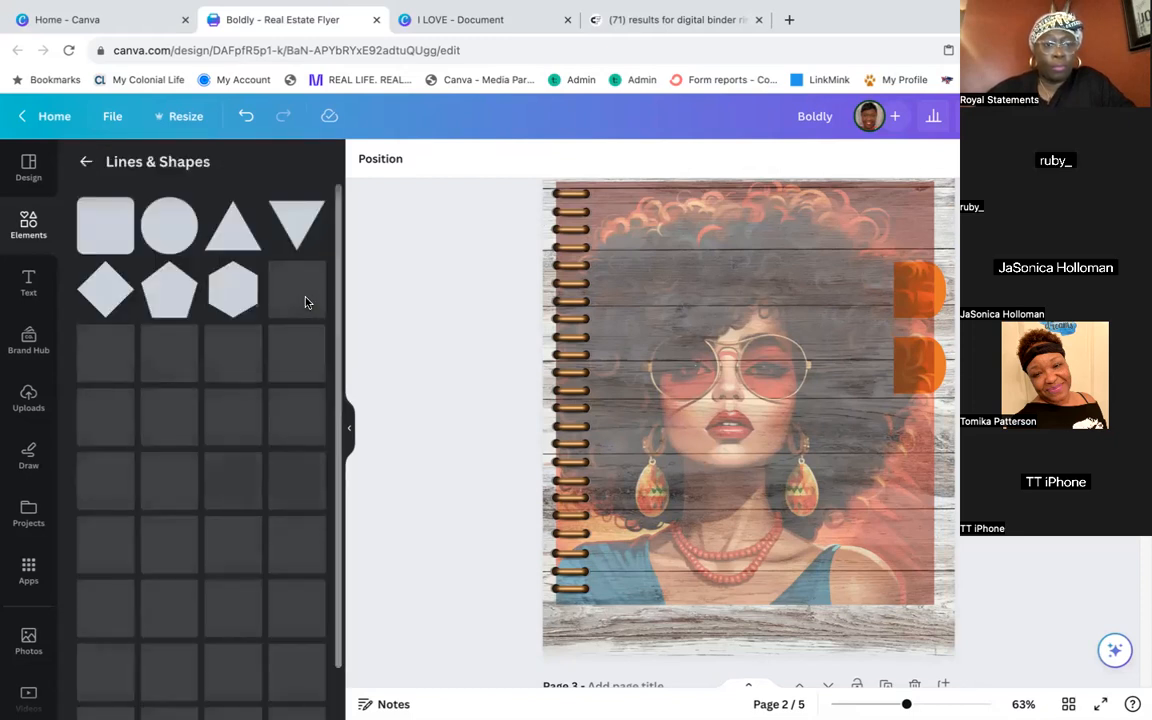
left_click(97, 222)
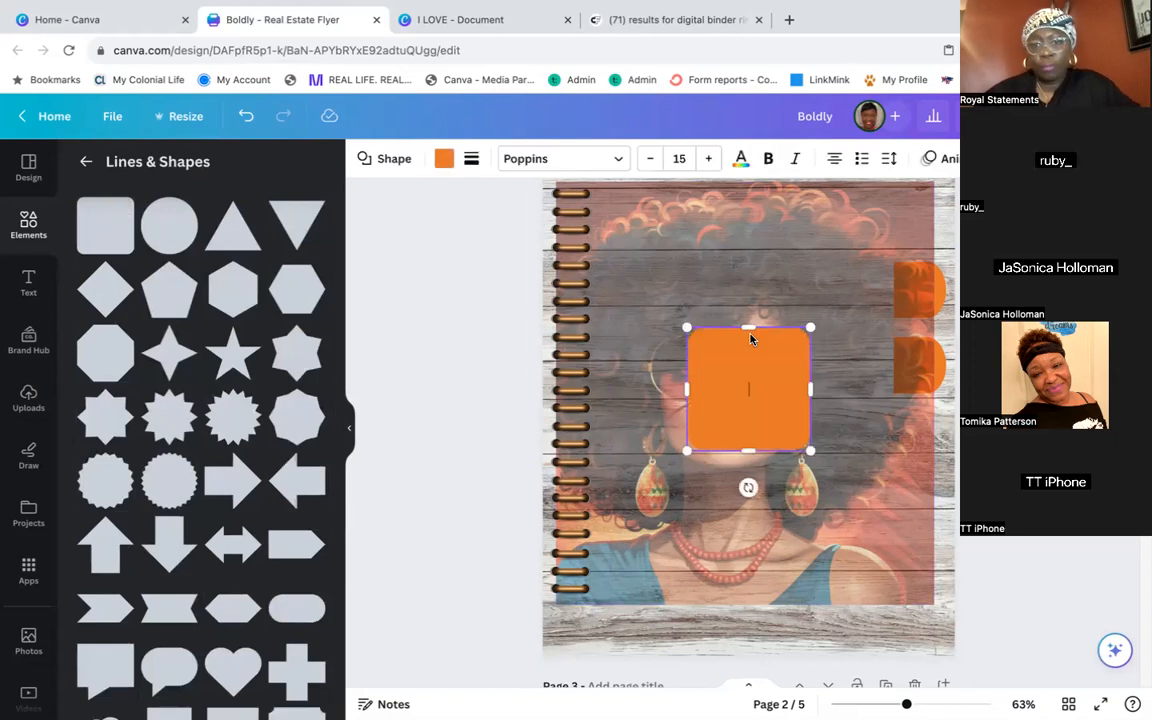
Stretch the orange rounded square to cover the whole portrait, about 7.92 in wide and 8.73 in high
left_click_drag(686, 327, 548, 251)
scroll(668, 265, "up", 1)
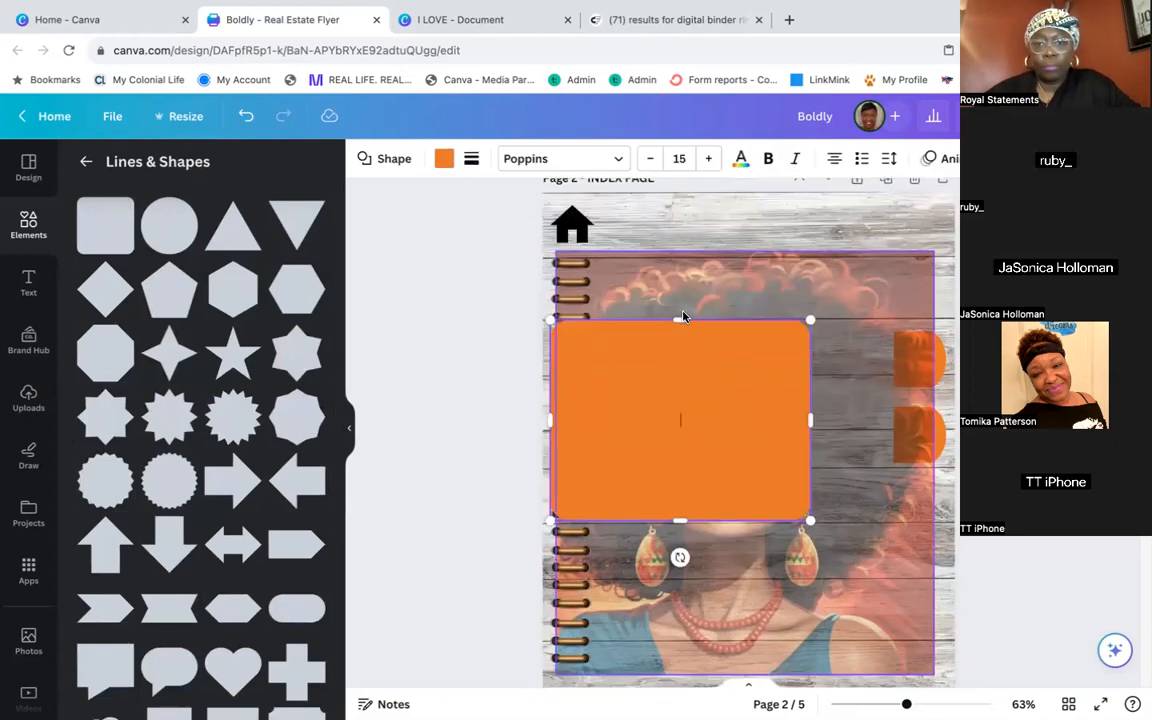
left_click(685, 317)
left_click(684, 331)
left_click_drag(681, 320, 670, 252)
left_click_drag(810, 382, 931, 358)
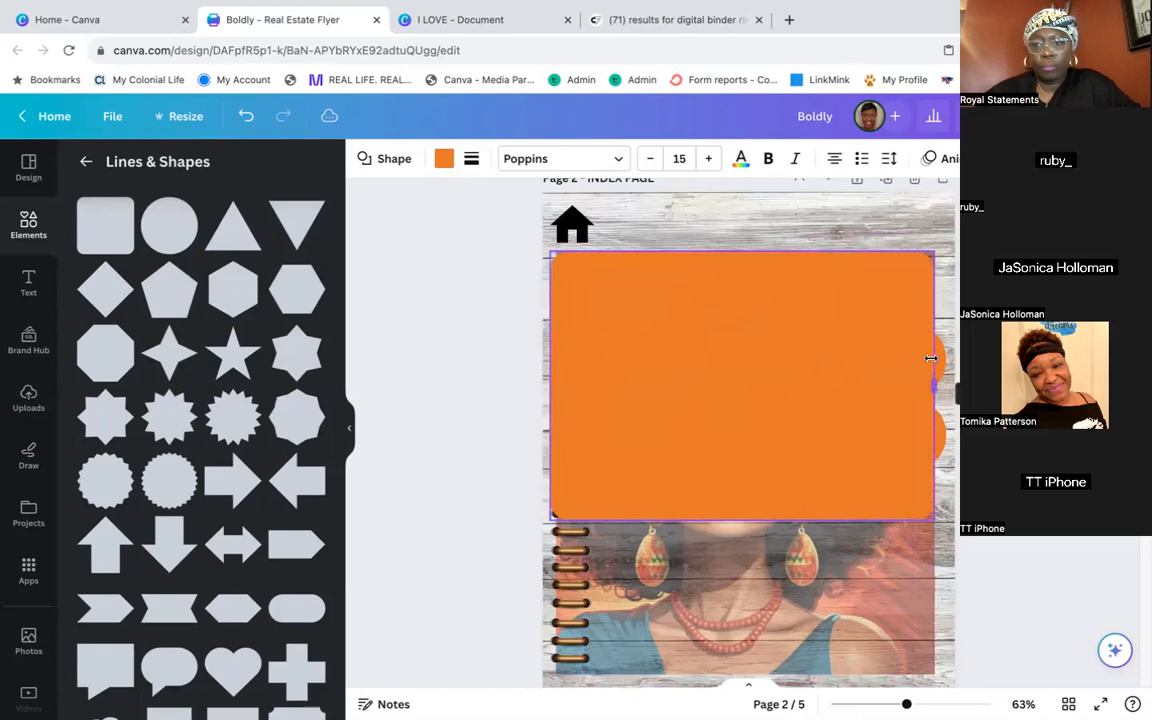
scroll(743, 432, "down", 3)
left_click_drag(742, 284, 761, 438)
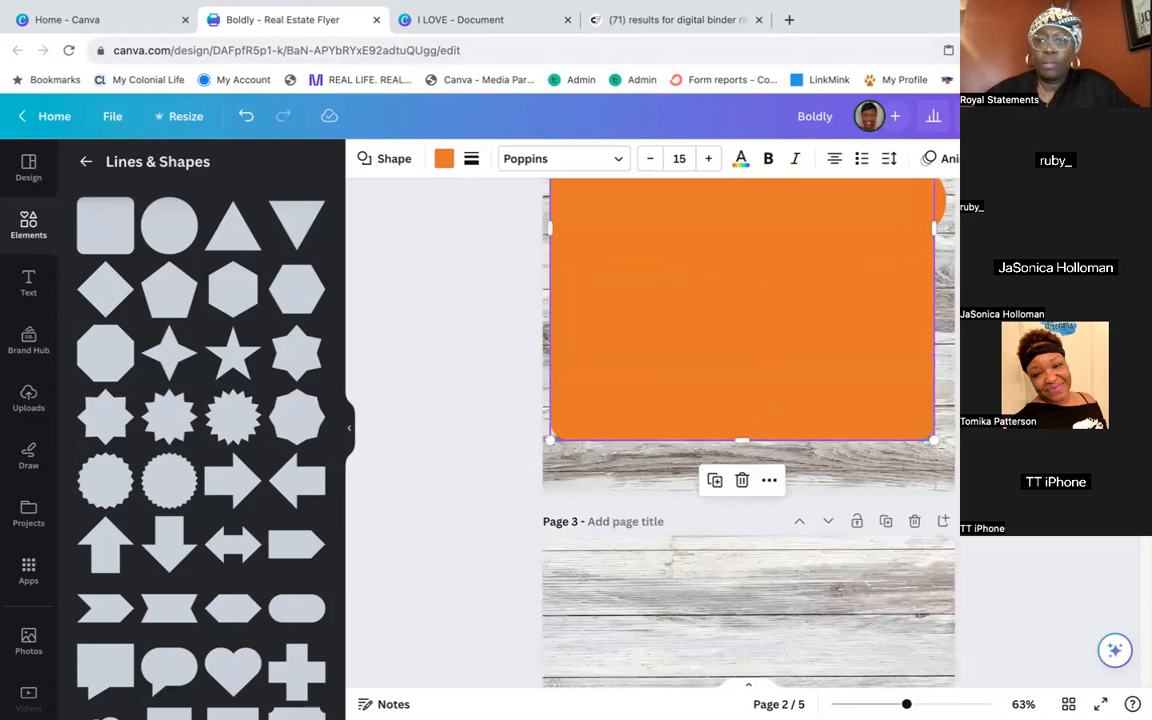
Send the orange rounded rectangle backward until it sits behind the portrait and the spiral binding
left_click(1038, 158)
left_click(288, 202)
left_click(288, 202)
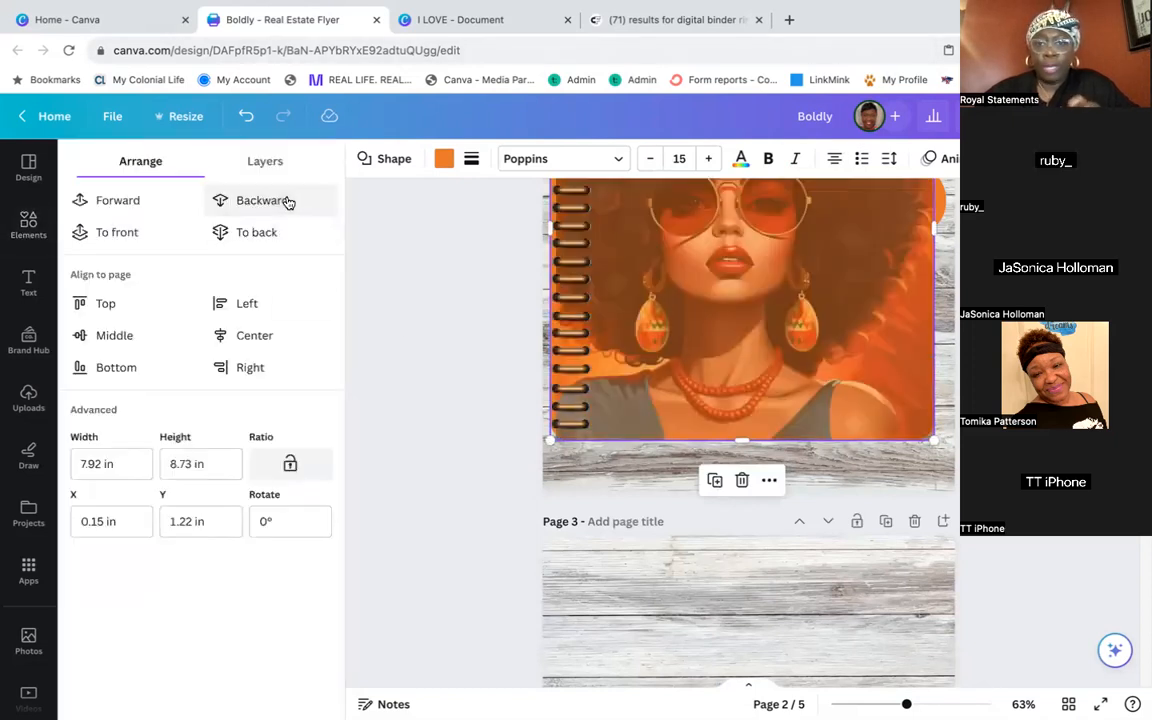
Change the fill of the orange rounded rectangle behind the portrait on page 2 to white
left_click(434, 290)
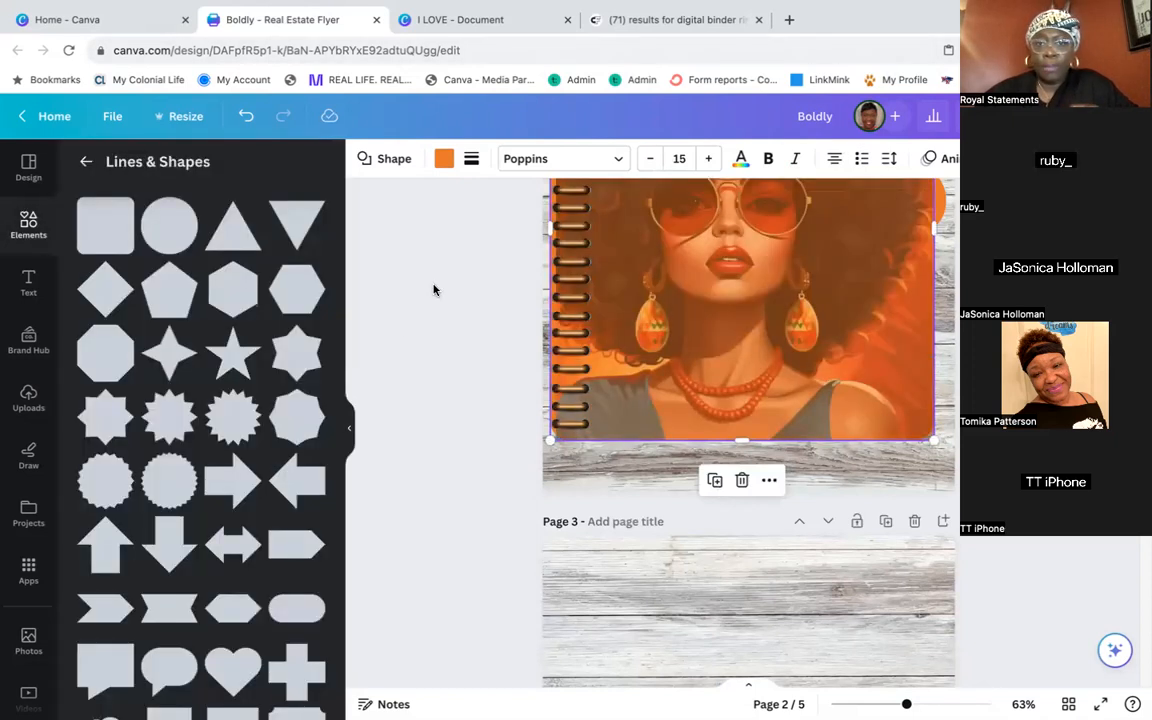
left_click(443, 158)
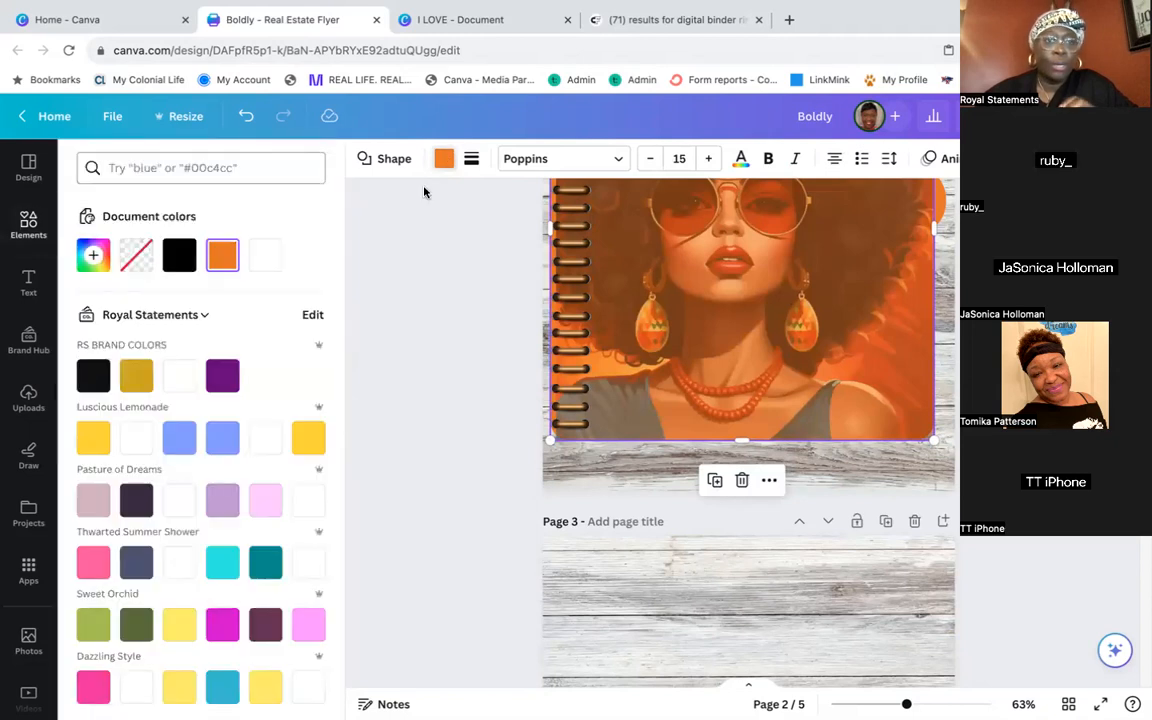
left_click(265, 255)
left_click(417, 290)
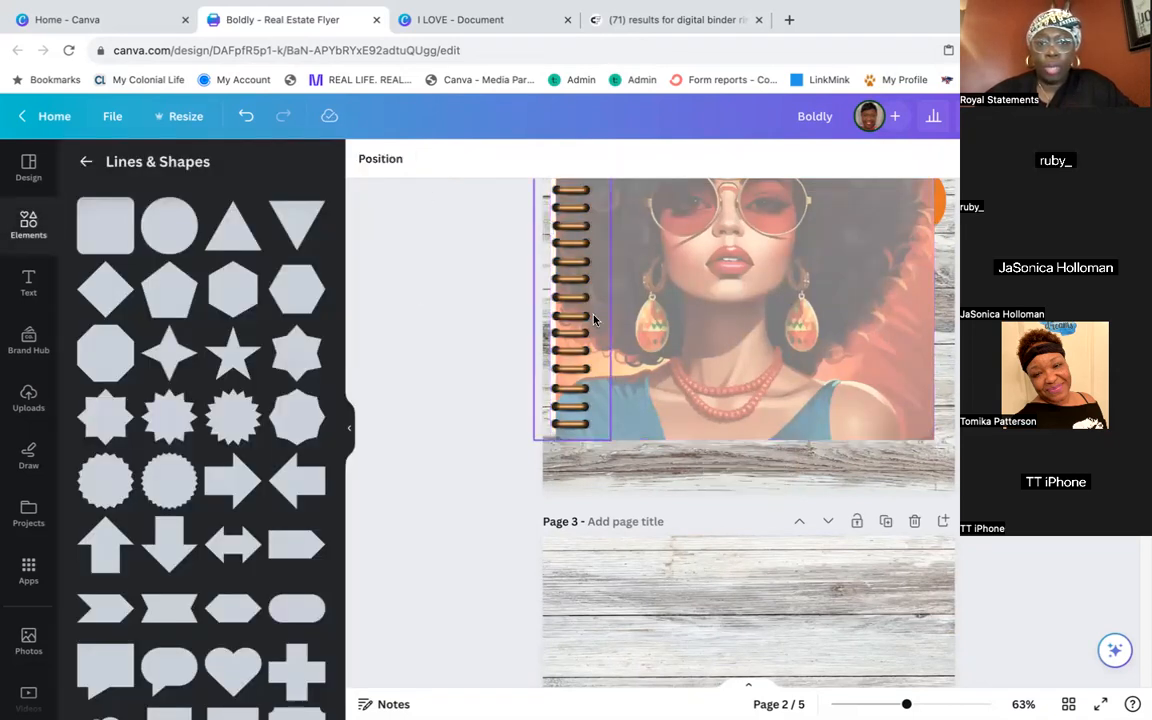
Select the white rounded rectangle in the layers and pull its binding-side edge in to line up with the portrait
left_click(380, 158)
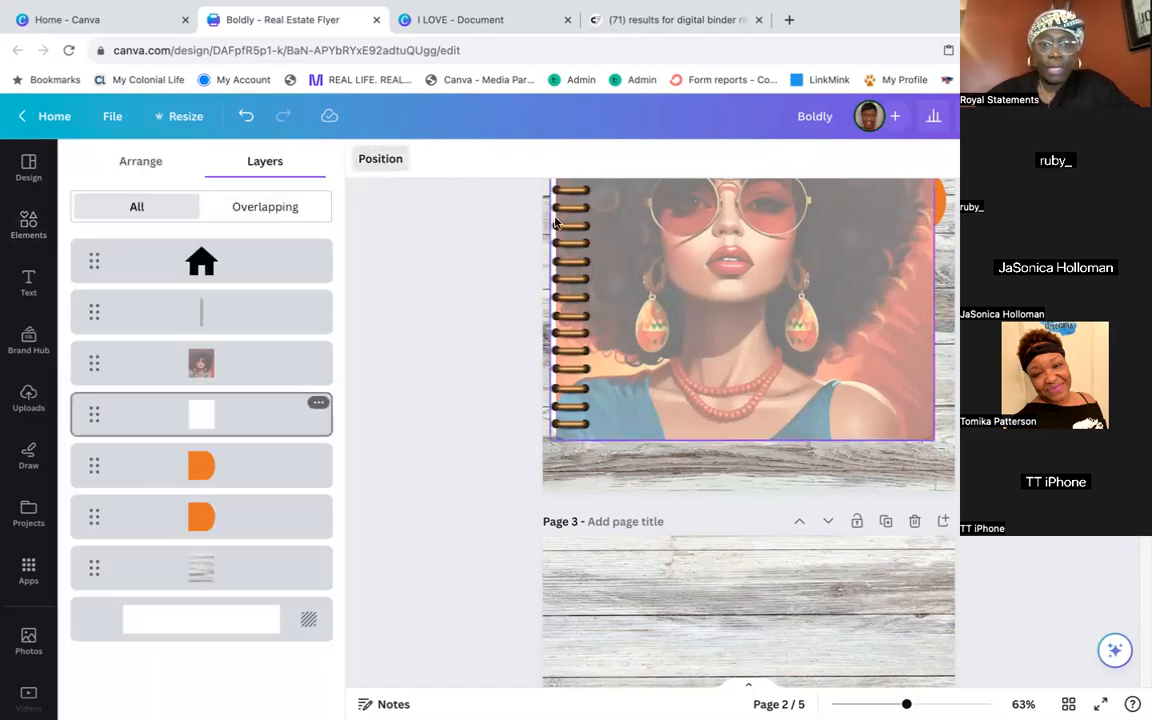
left_click(240, 413)
left_click_drag(567, 222, 563, 222)
scroll(745, 430, "up", 3)
scroll(745, 430, "down", 1)
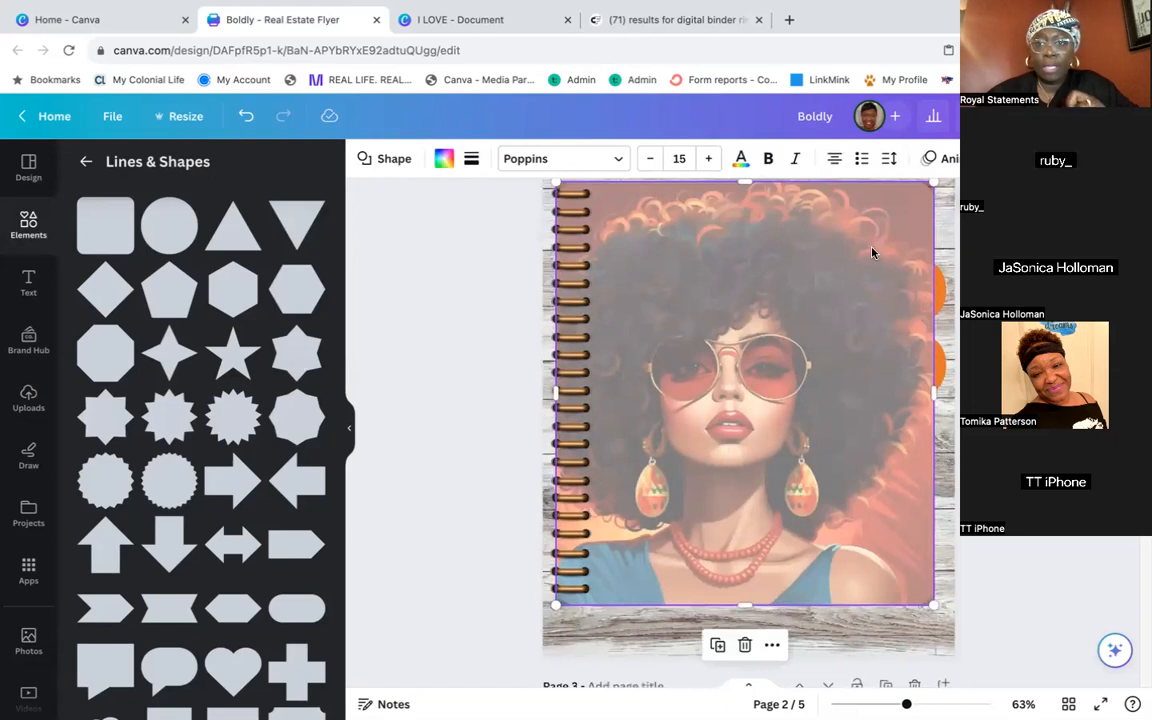
Set the transparency of the portrait on page 2 to 24
left_click(1080, 158)
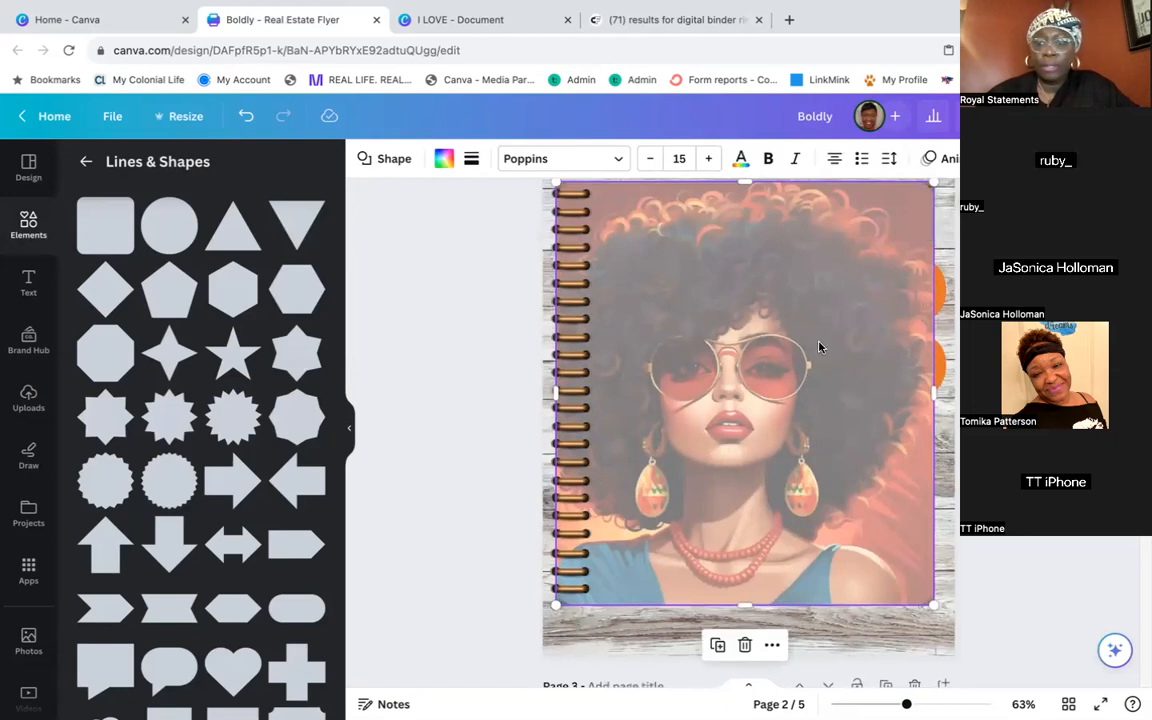
left_click(739, 312)
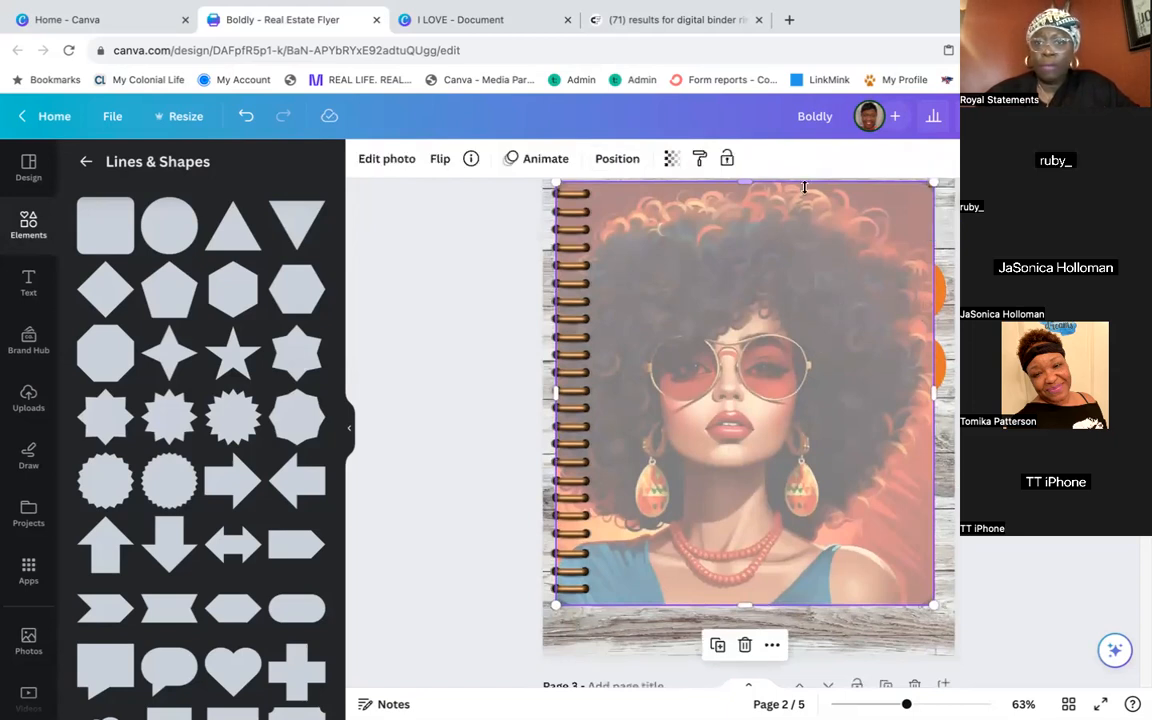
left_click(594, 160)
left_click(668, 159)
left_click_drag(602, 225, 556, 222)
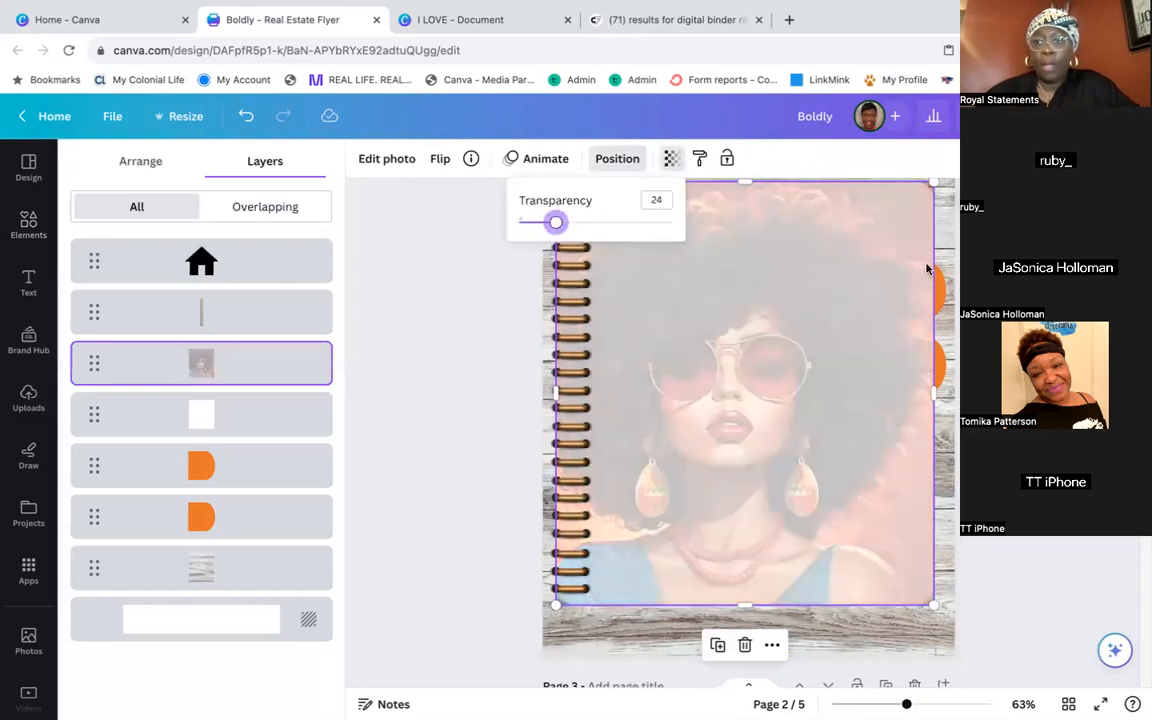
left_click(985, 243)
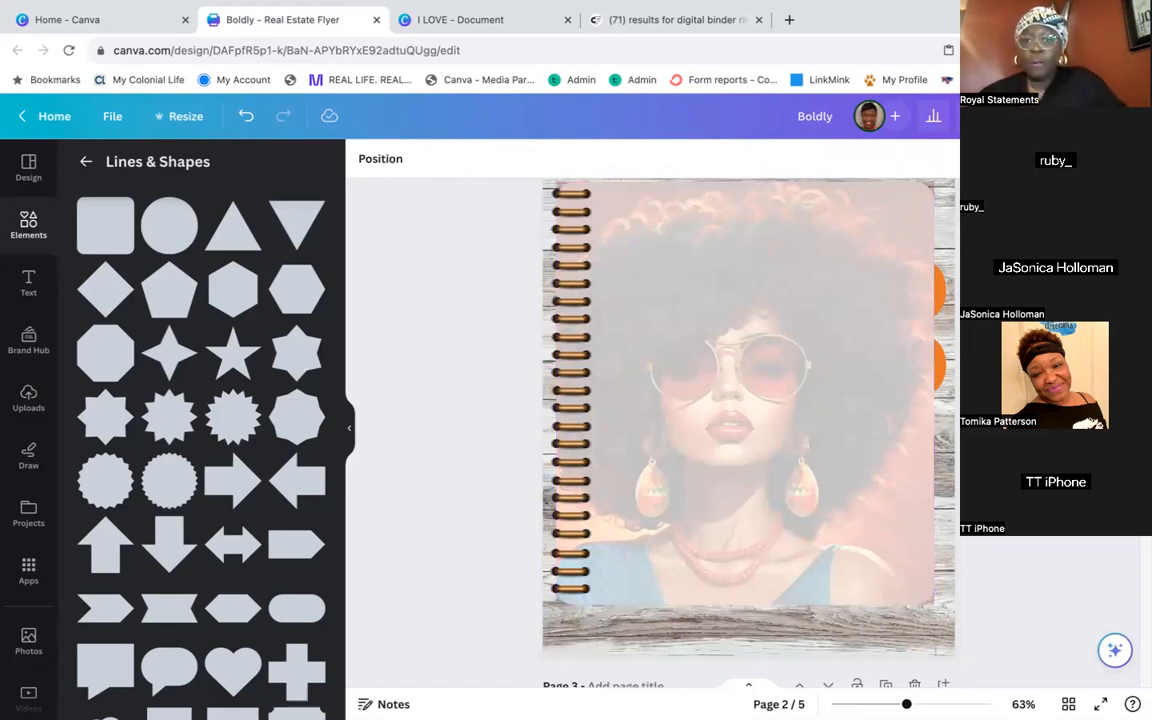
scroll(893, 238, "up", 1)
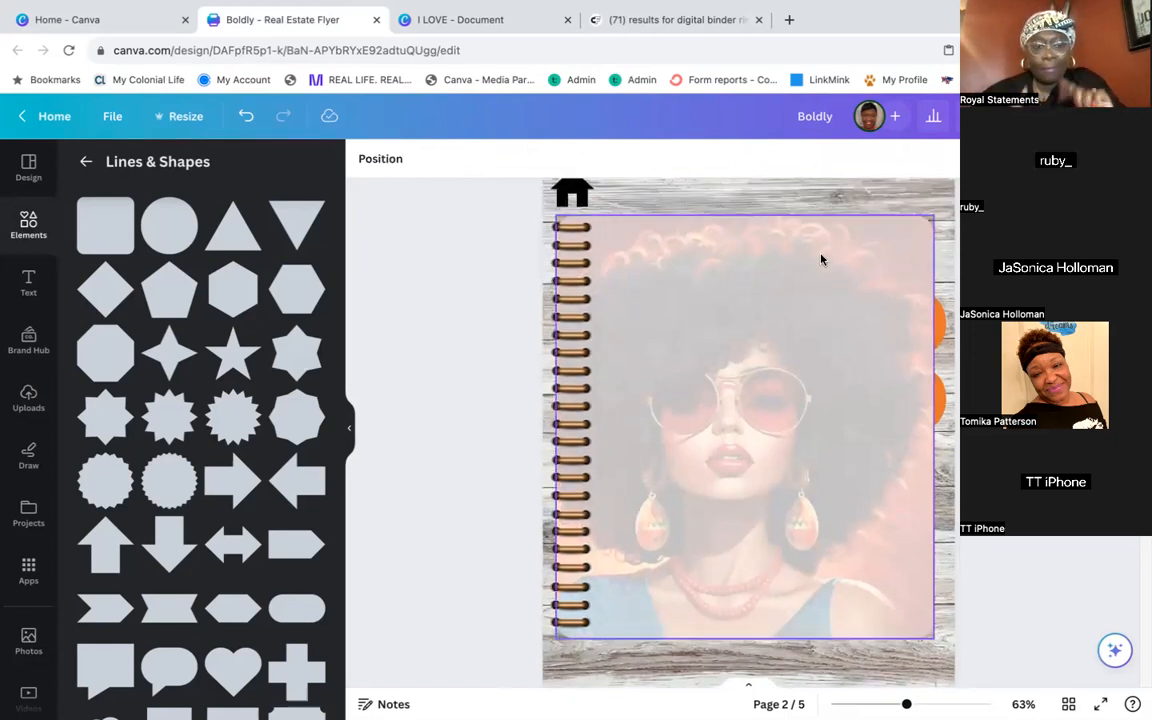
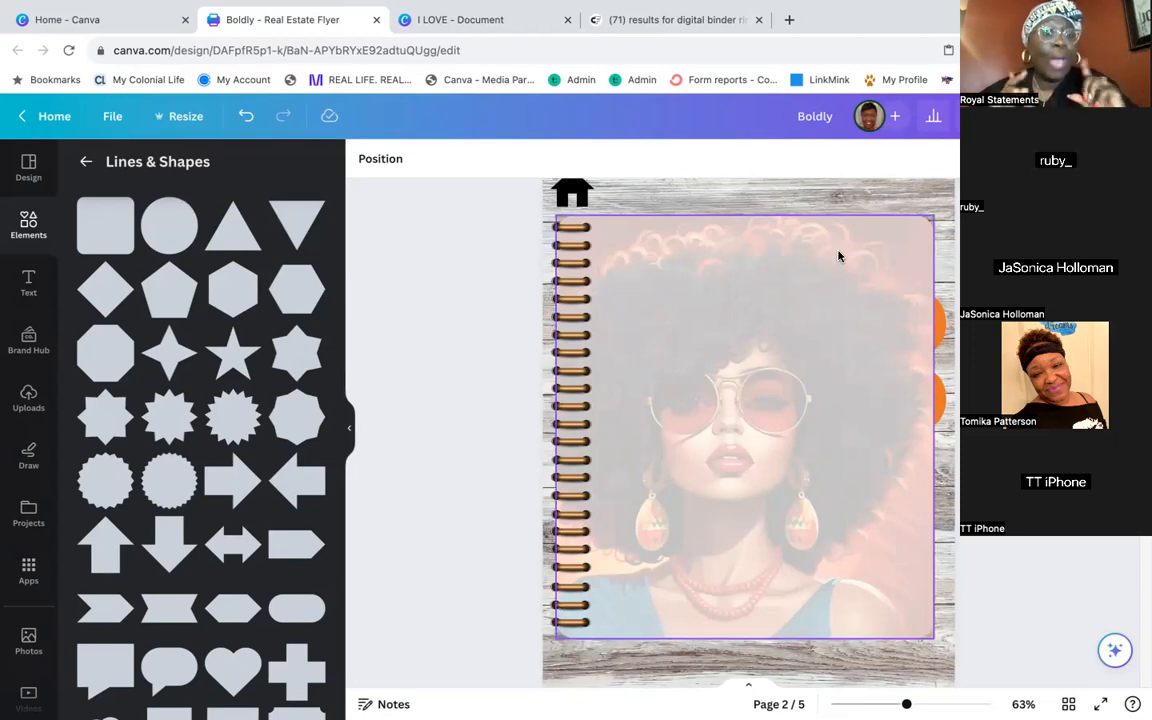
scroll(427, 321, "down", 3)
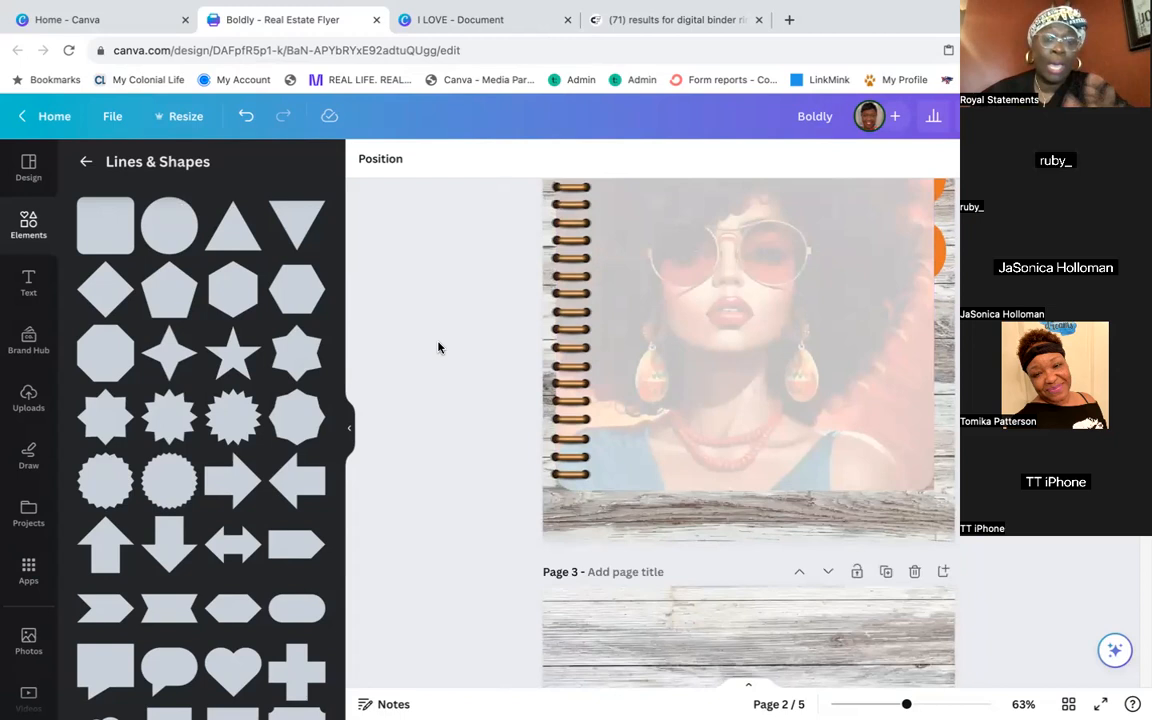
scroll(438, 347, "up", 5)
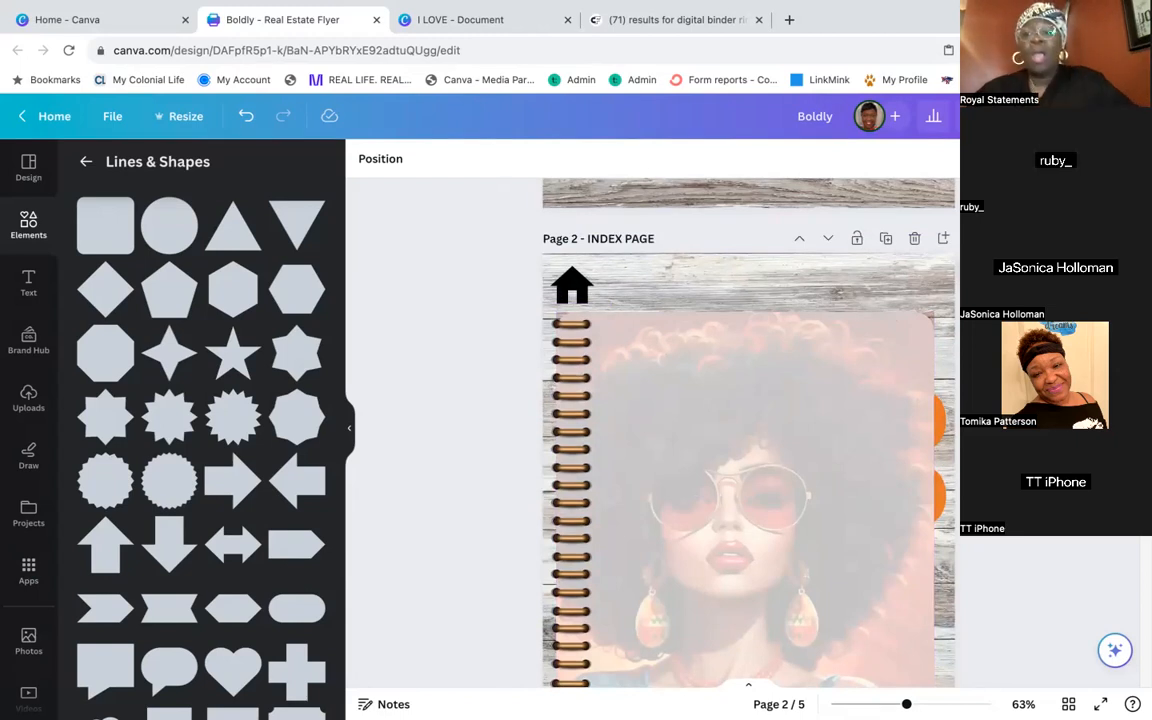
scroll(748, 432, "down", 2)
scroll(748, 432, "up", 1)
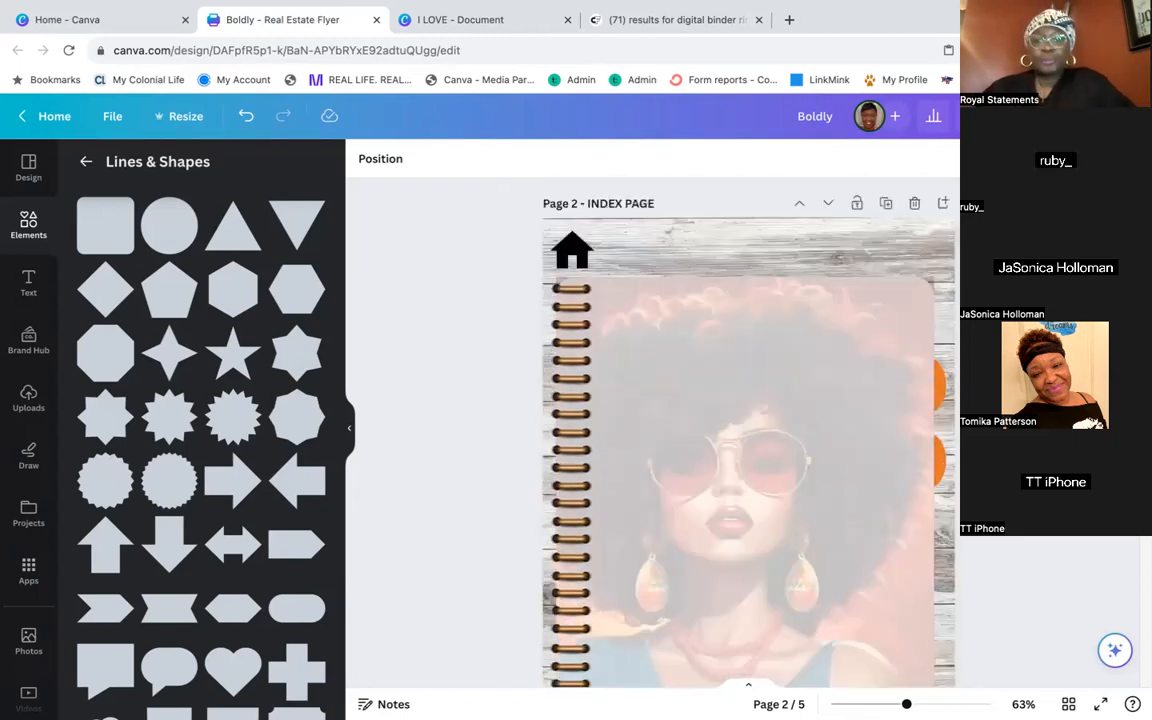
left_click(575, 256)
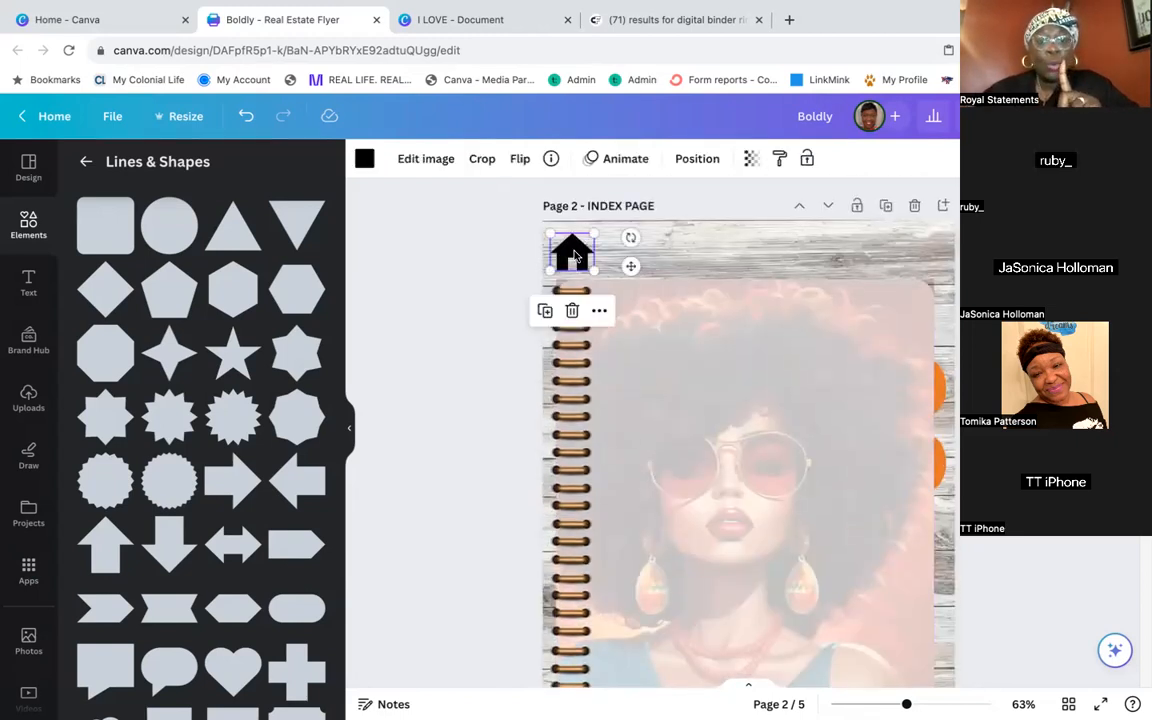
left_click(600, 313)
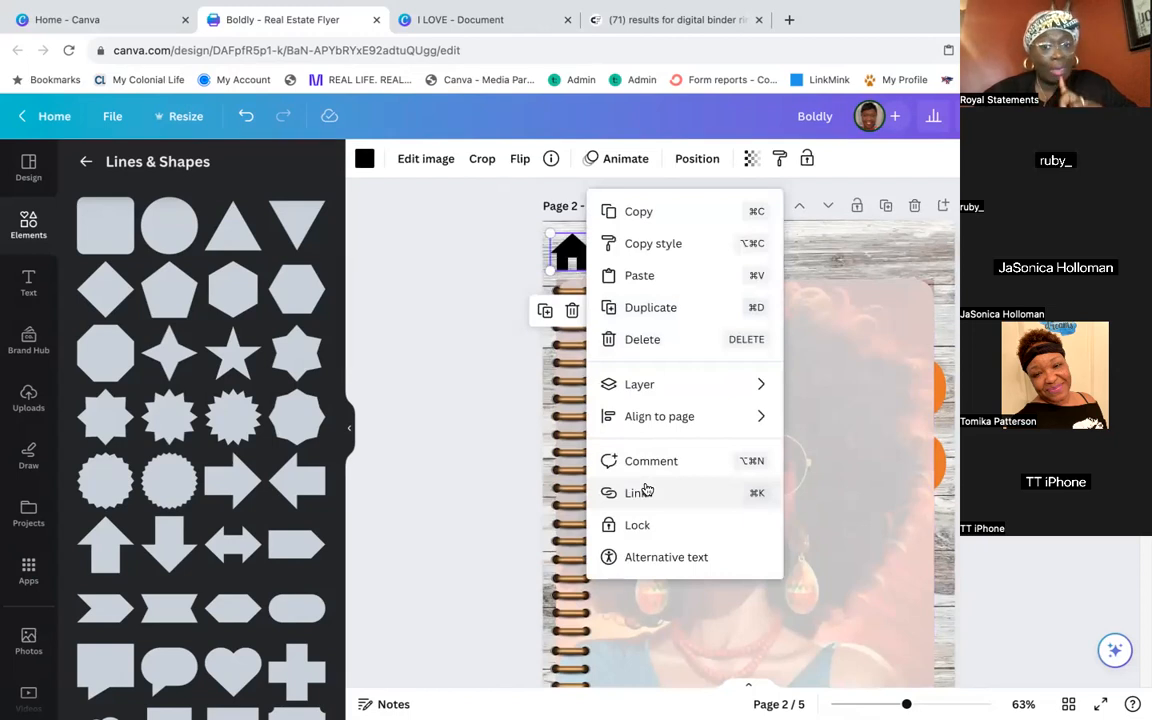
left_click(468, 329)
scroll(469, 330, "up", 6)
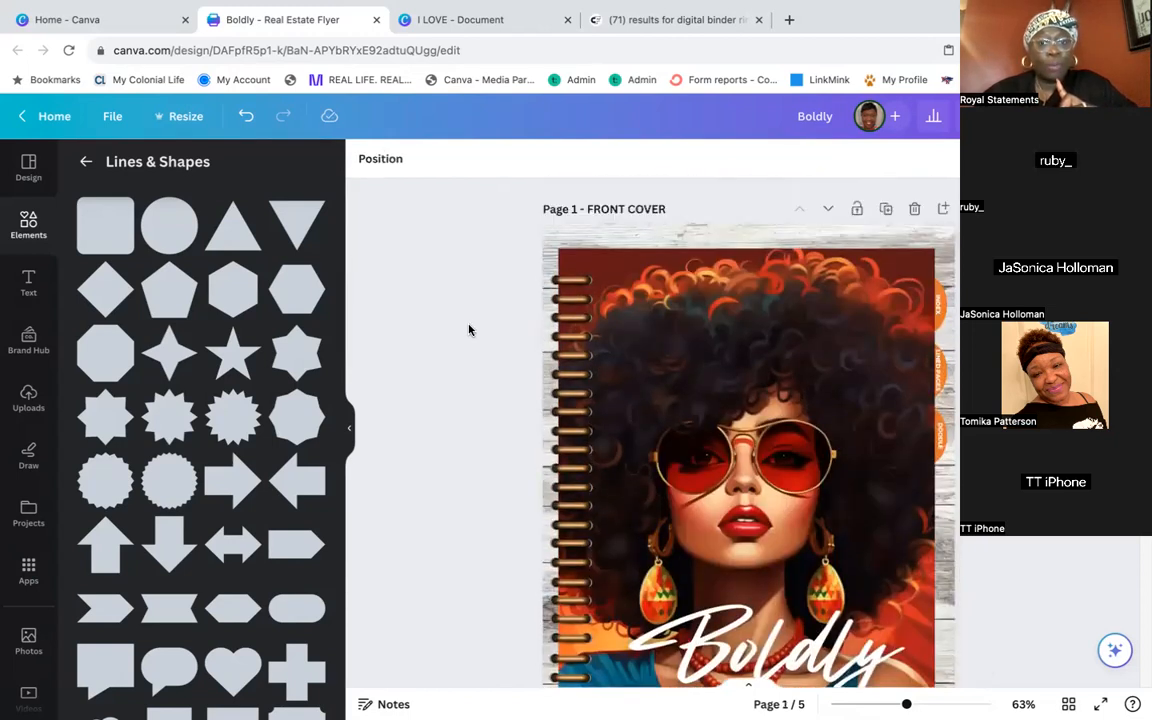
scroll(711, 336, "down", 6)
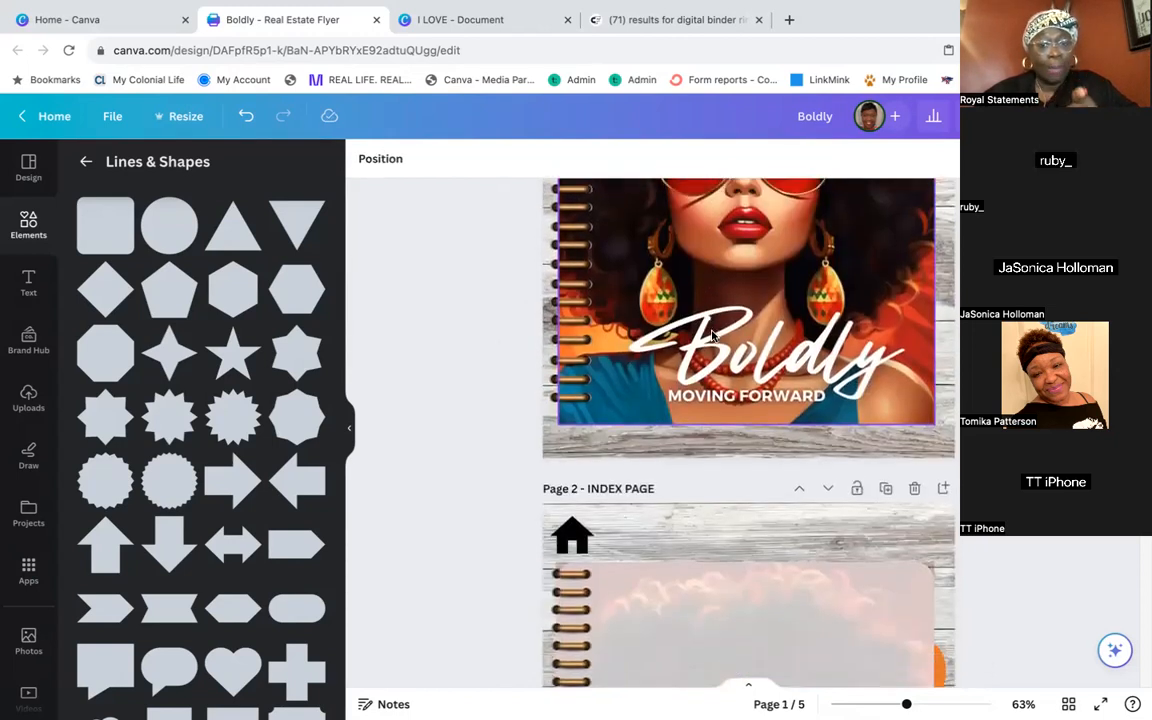
Link the home icon on the index page to the document page "1 - FRONT COVER"
left_click(588, 289)
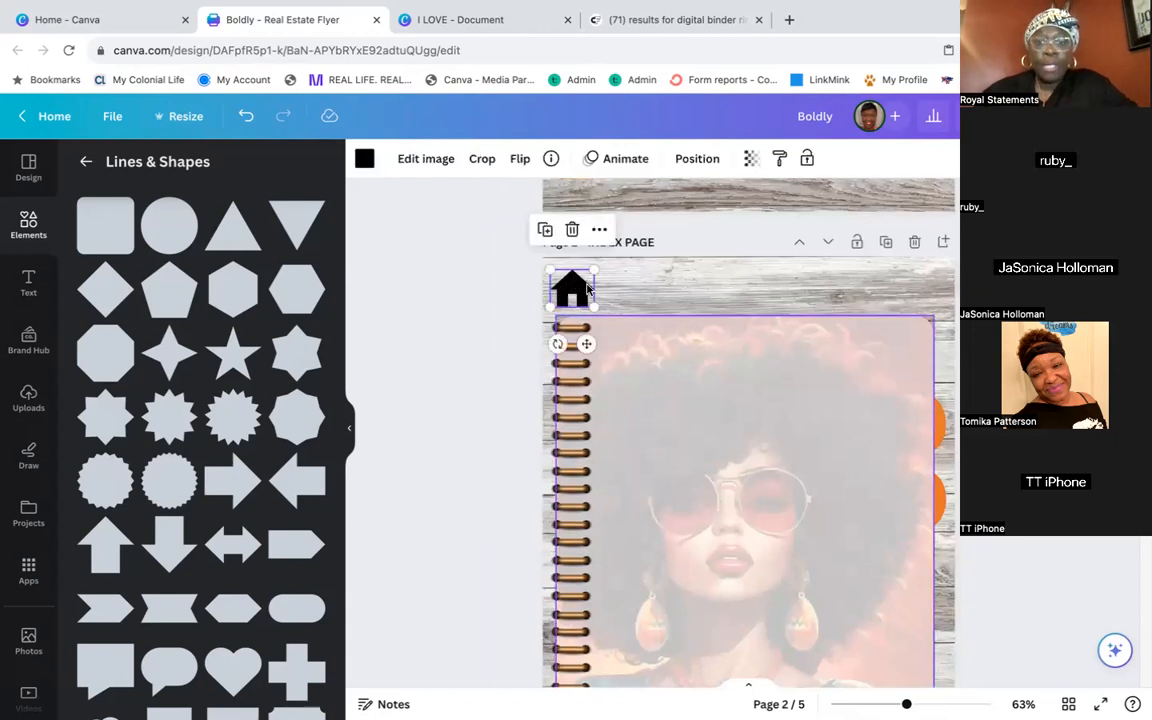
left_click(599, 230)
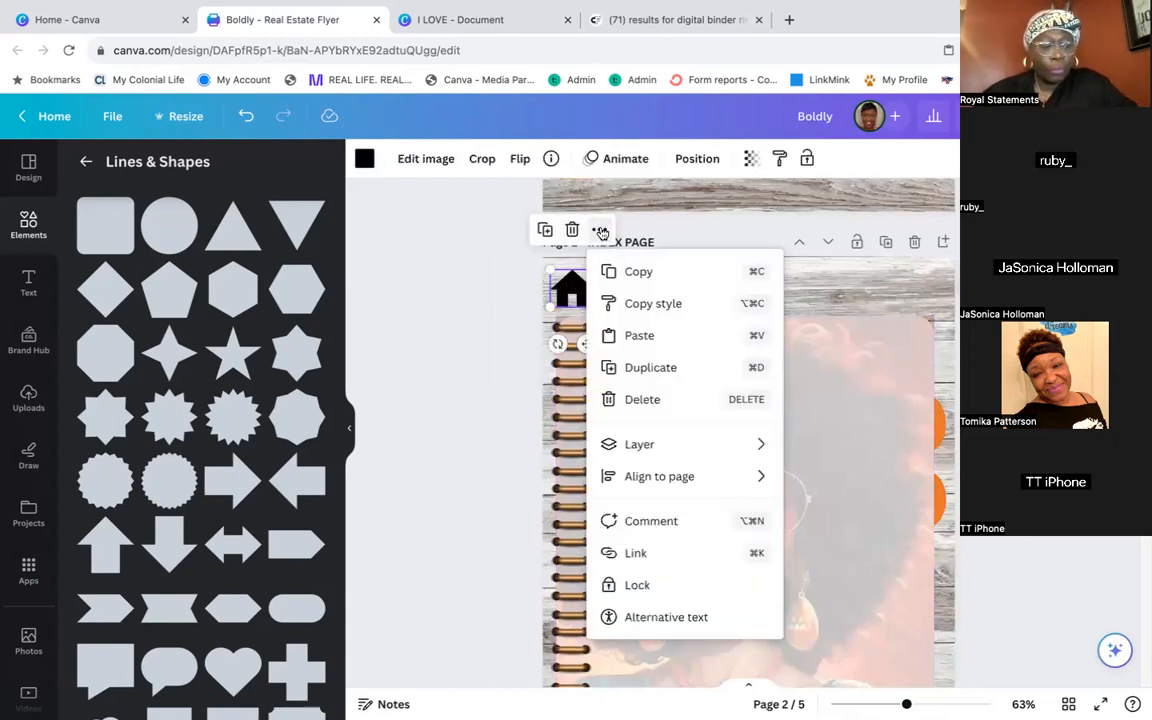
left_click(668, 553)
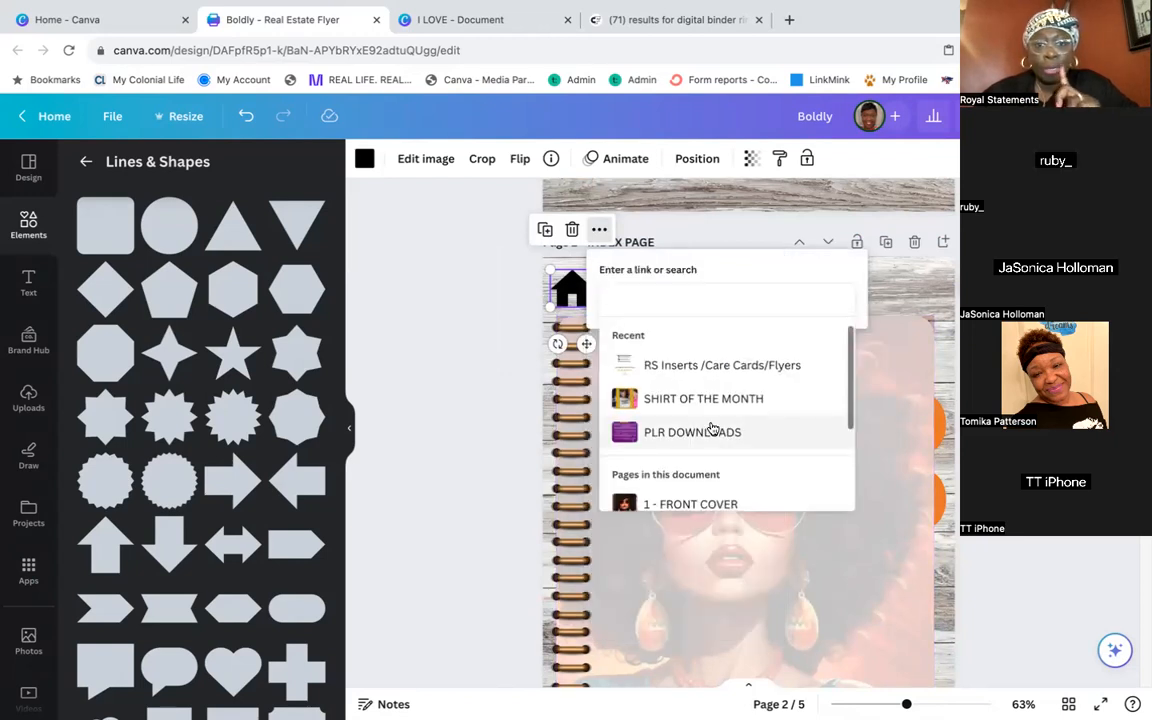
scroll(712, 428, "down", 3)
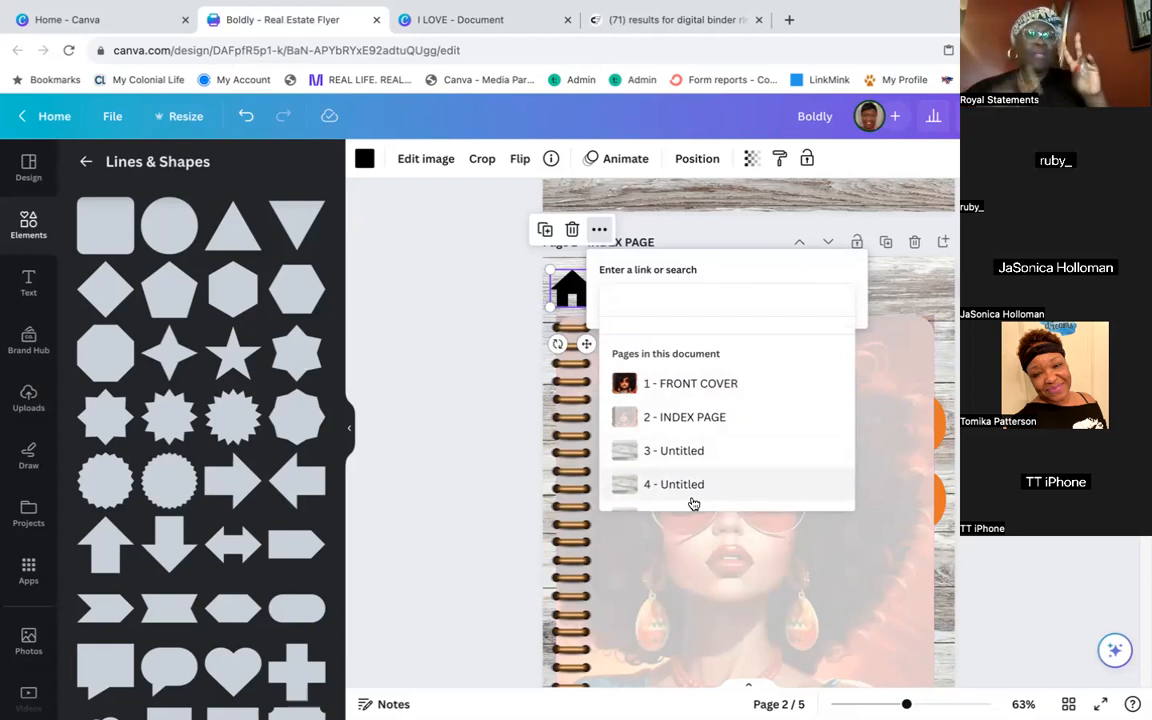
left_click(712, 384)
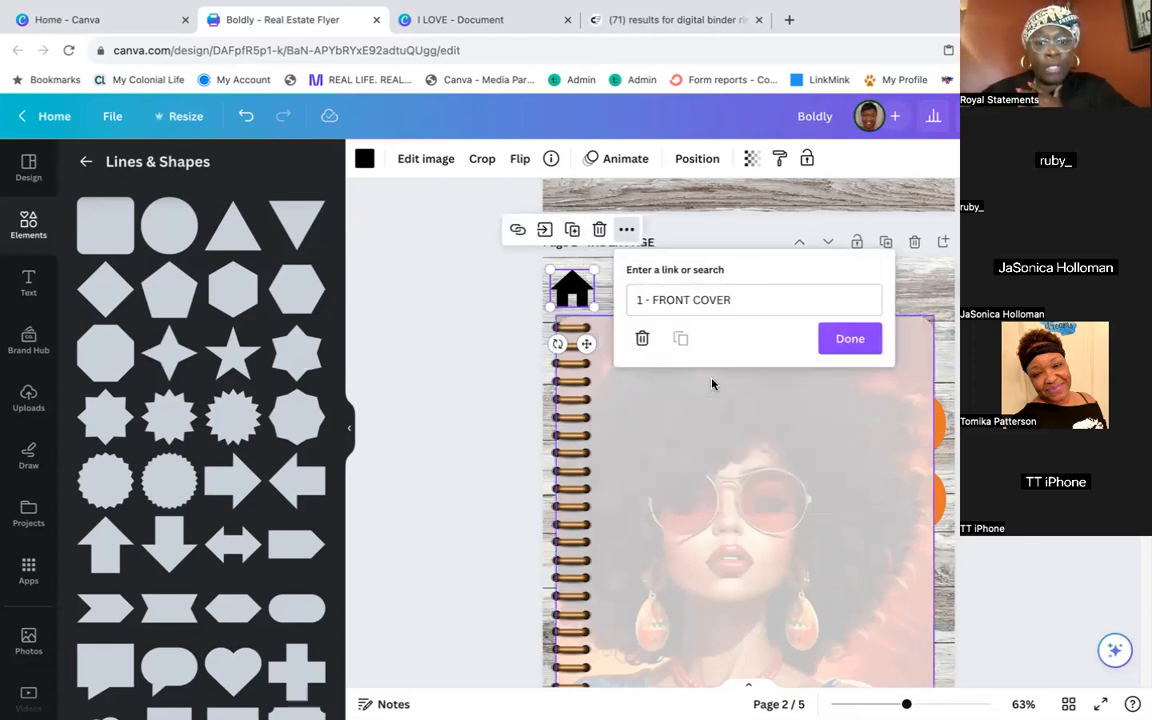
left_click(850, 339)
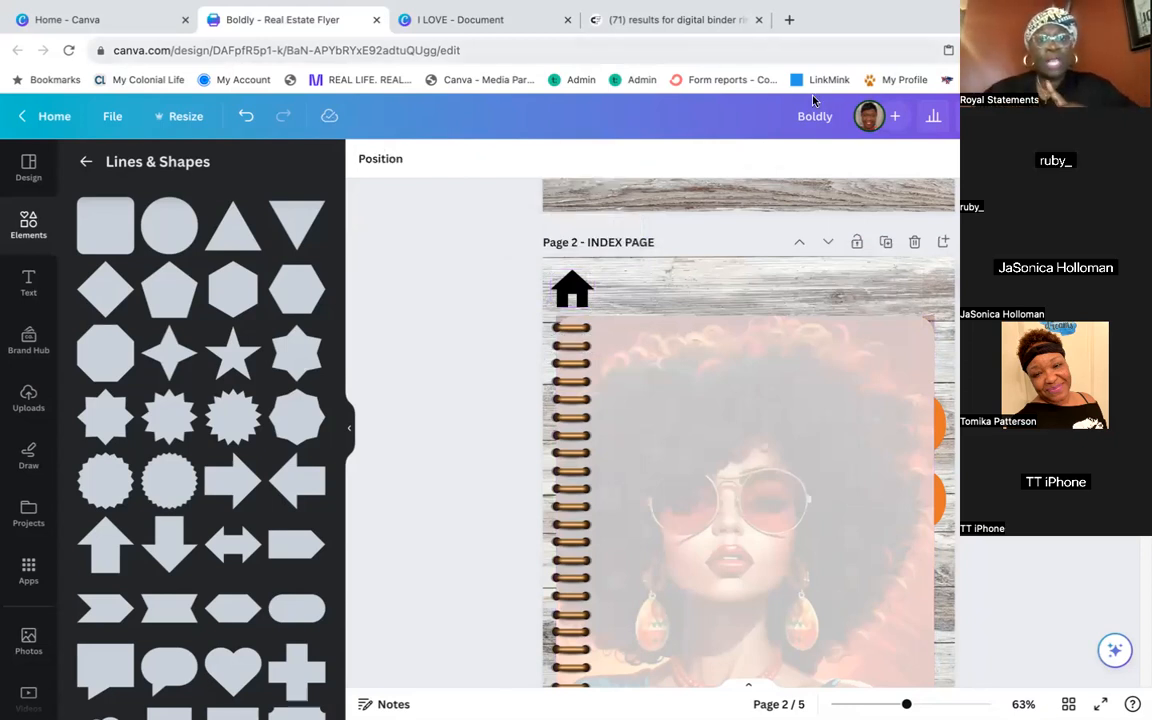
Duplicate the "LINED PAGES" tab label on the front cover and move the copy onto the orange tab of page 2
scroll(748, 432, "down", 1)
scroll(748, 432, "up", 2)
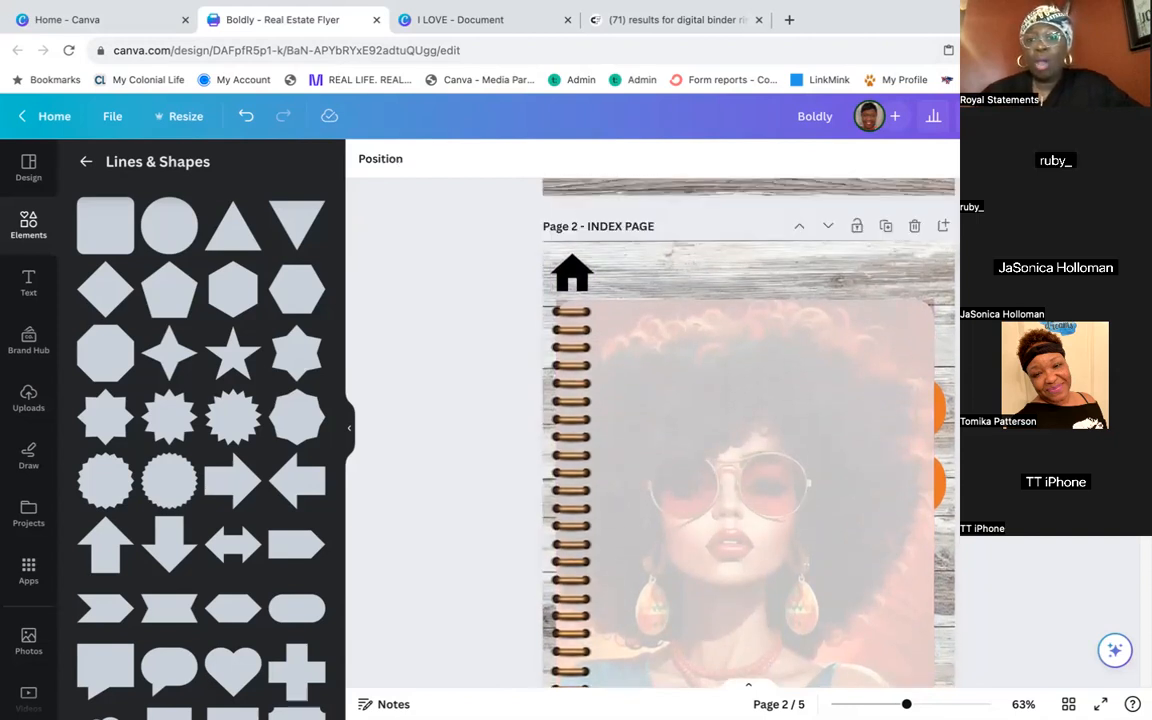
scroll(748, 432, "down", 1)
scroll(748, 432, "up", 4)
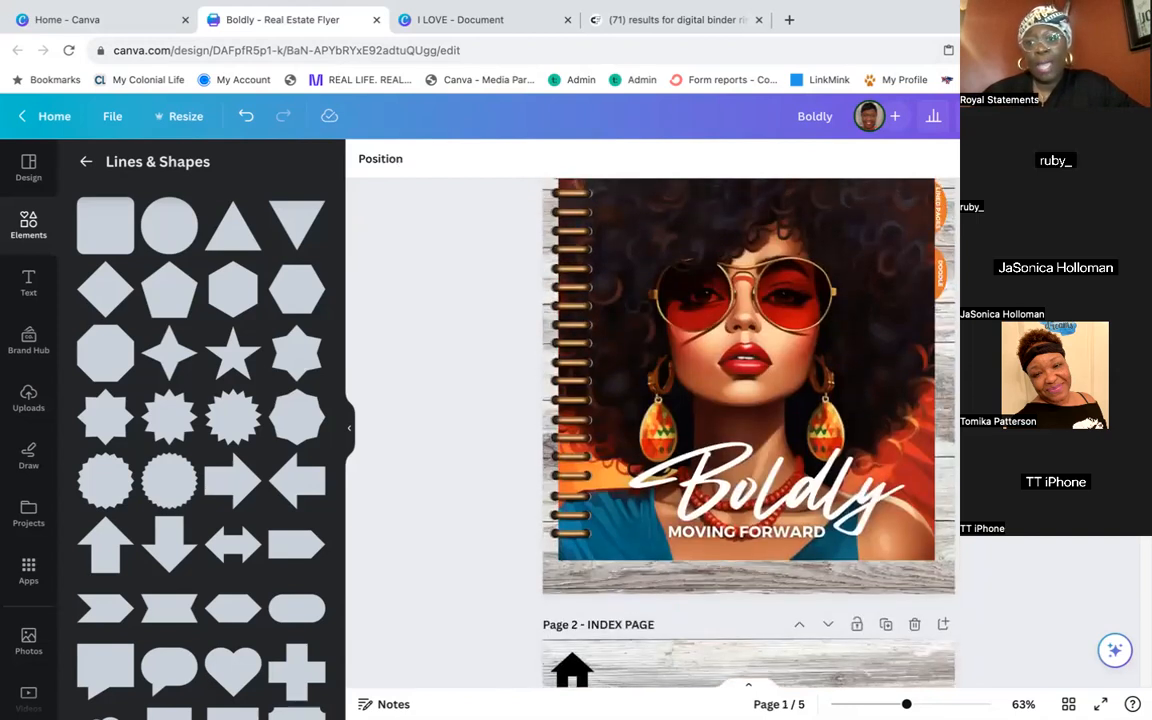
scroll(748, 432, "down", 3)
scroll(748, 432, "up", 2)
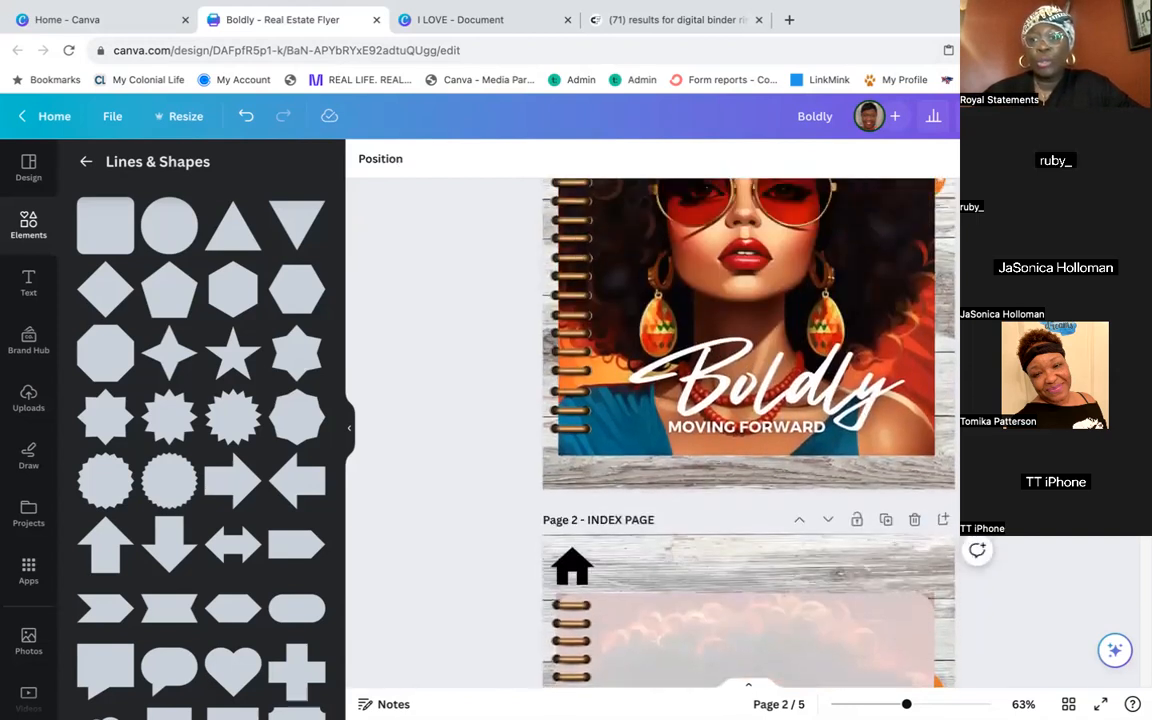
scroll(938, 285, "up", 1)
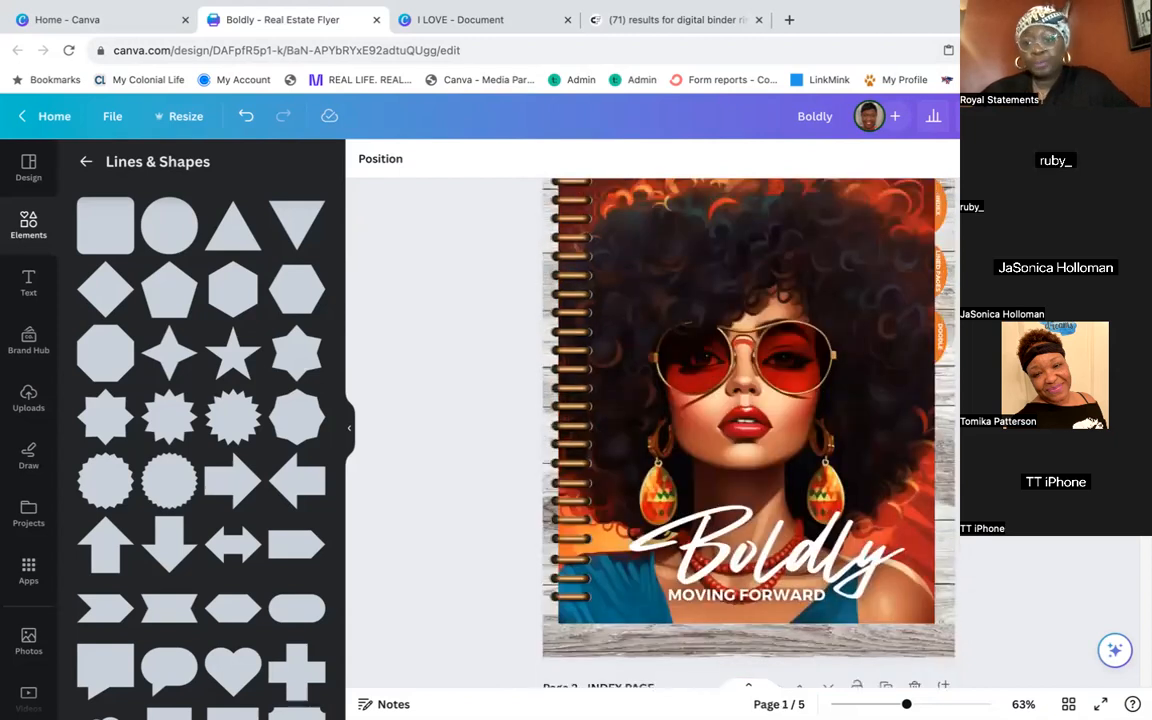
left_click(938, 285)
left_click_drag(938, 262, 938, 489)
scroll(939, 333, "down", 4)
left_click(975, 606)
scroll(975, 606, "up", 4)
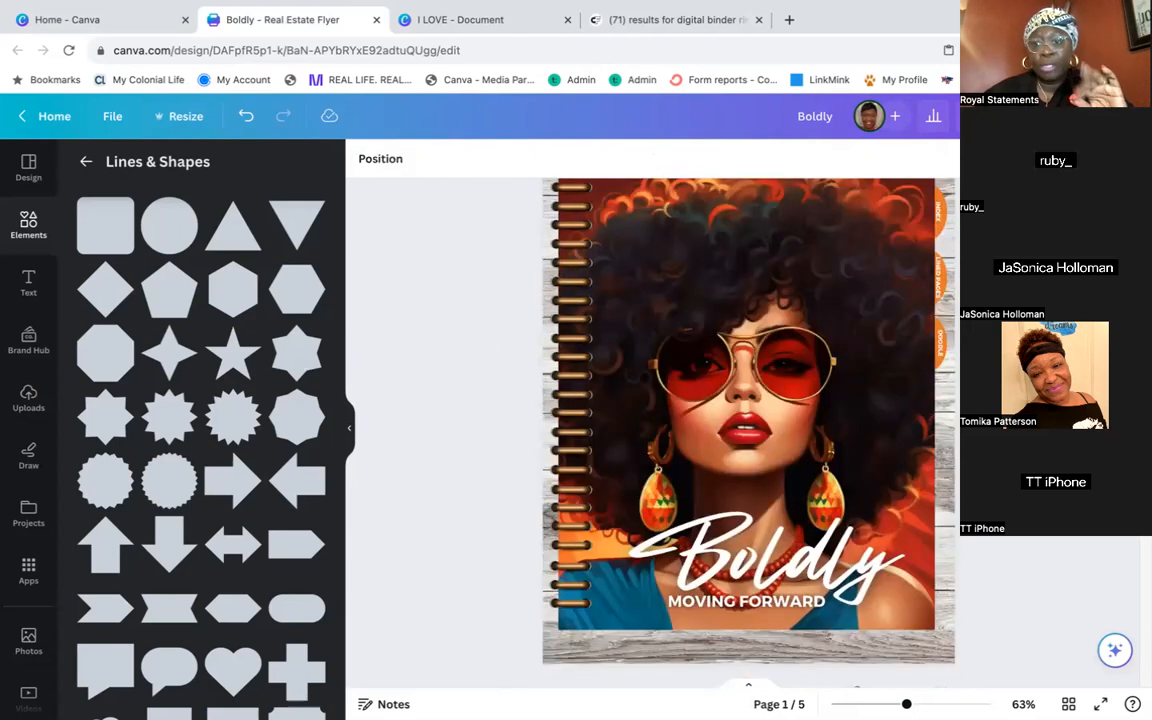
Duplicate the "DOODLE" tab label on the front cover and move the copy onto the lower orange tab of page 2
left_click(940, 345)
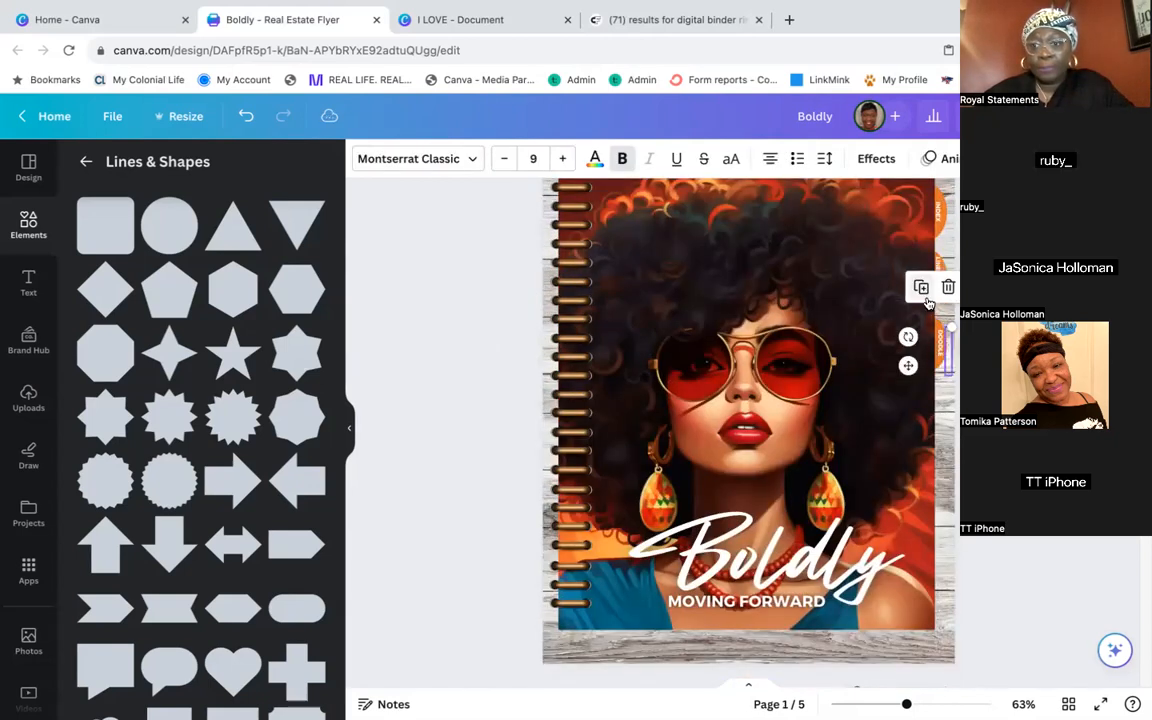
left_click_drag(951, 348, 939, 433)
scroll(954, 417, "down", 3)
scroll(955, 416, "down", 3)
scroll(790, 380, "up", 5)
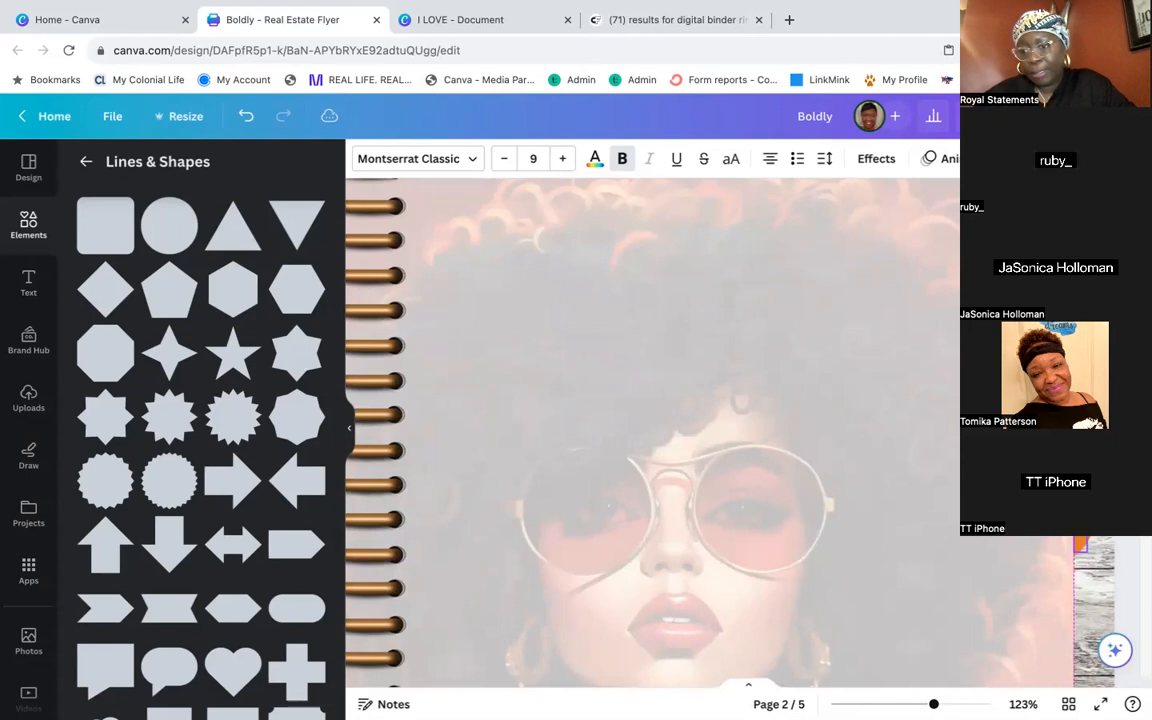
scroll(650, 430, "up", 15)
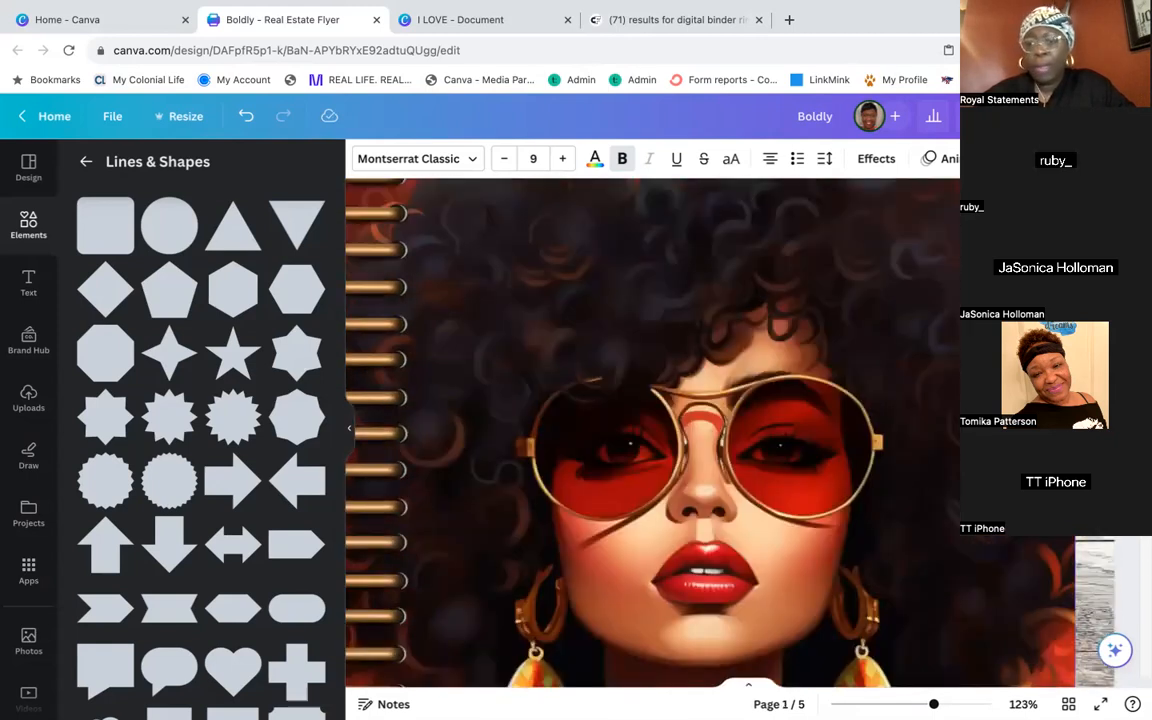
scroll(650, 430, "down", 15)
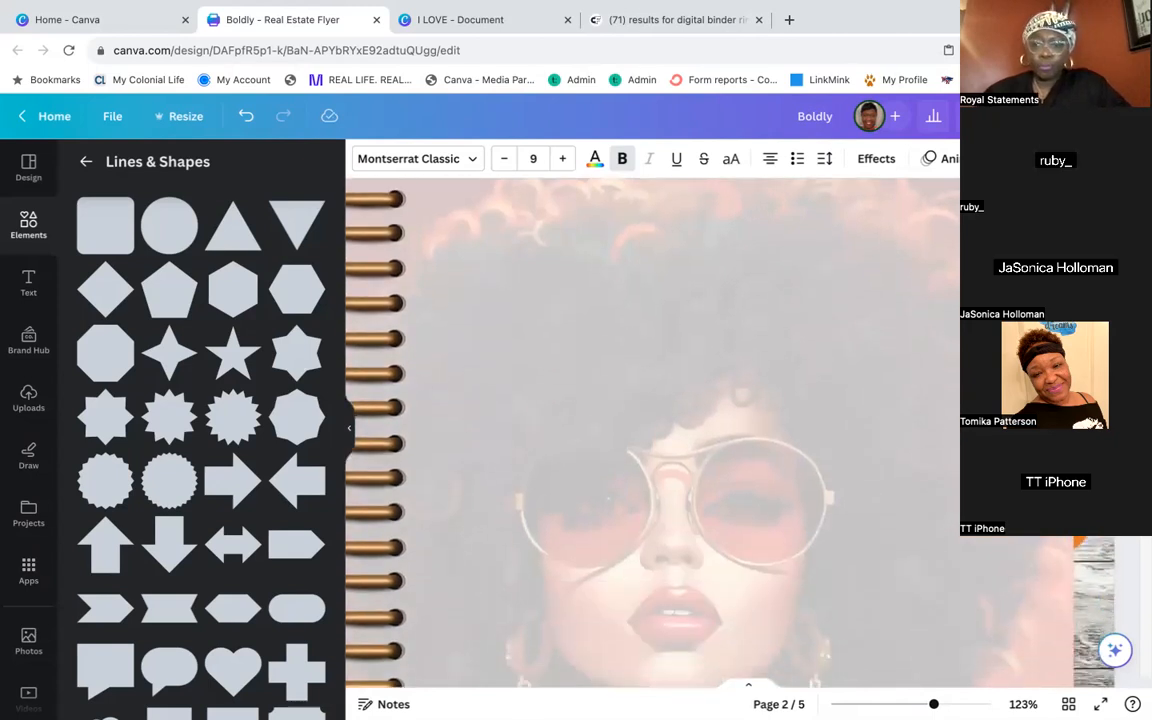
Add a subheading on page 2 and begin the dedication text "This is dedicated to the woman who has decid"
scroll(802, 435, "down", 3)
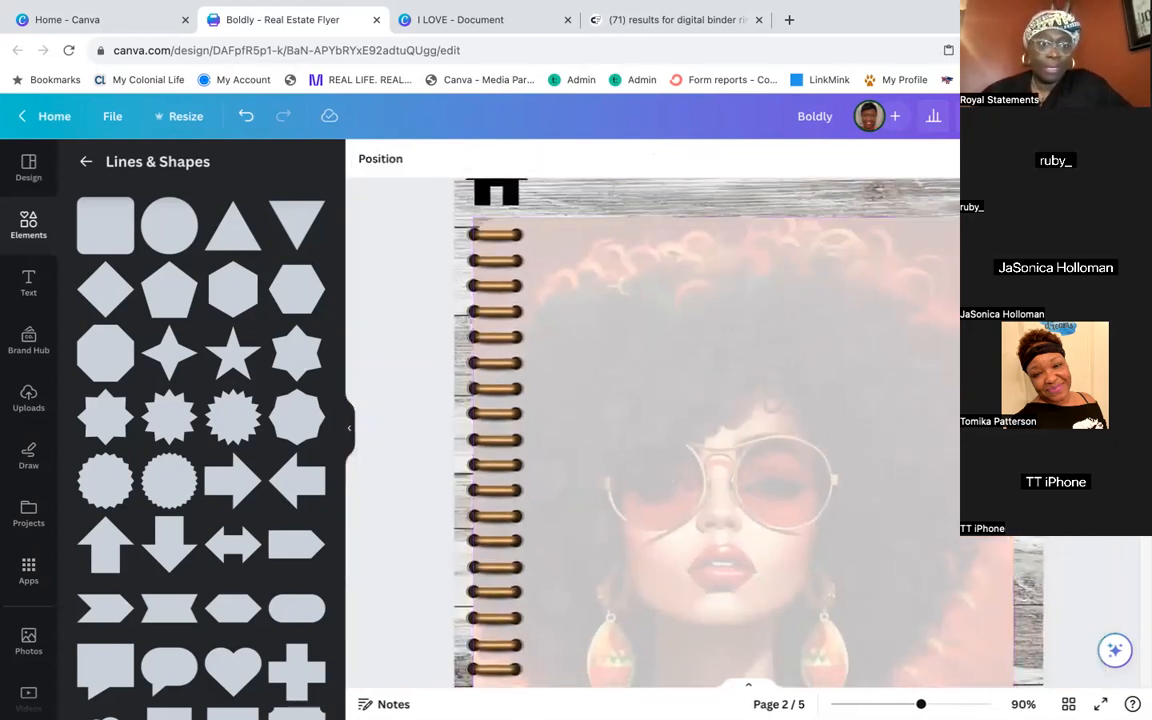
left_click(30, 283)
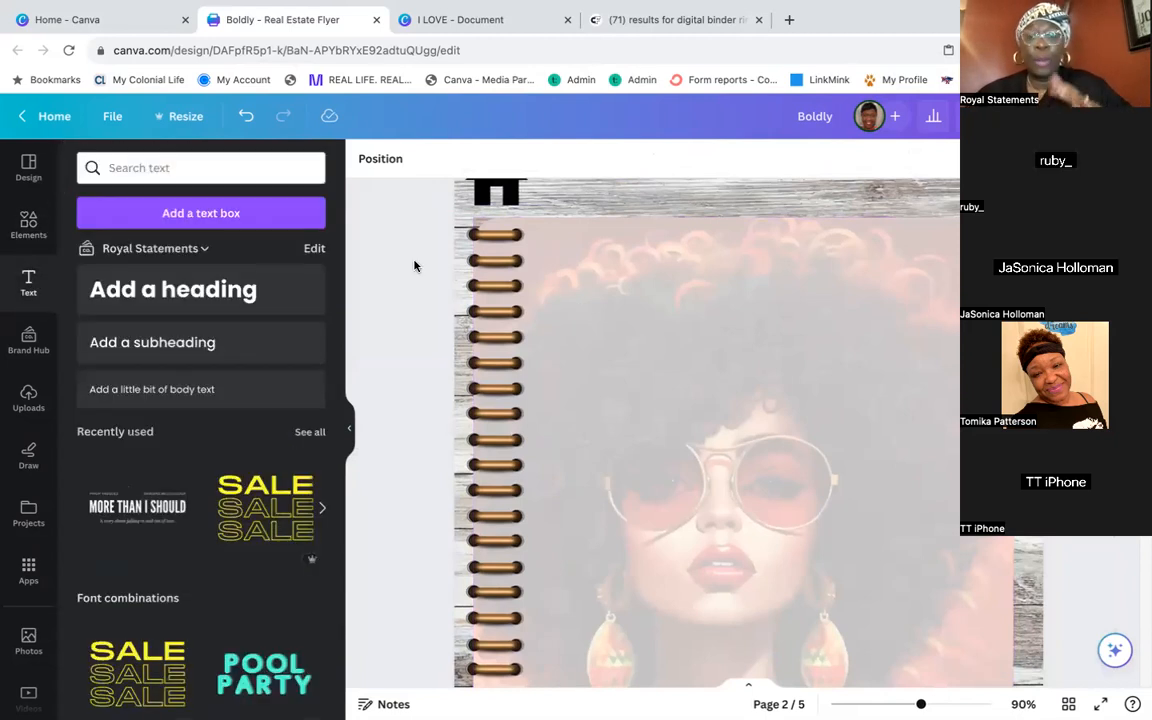
left_click(268, 340)
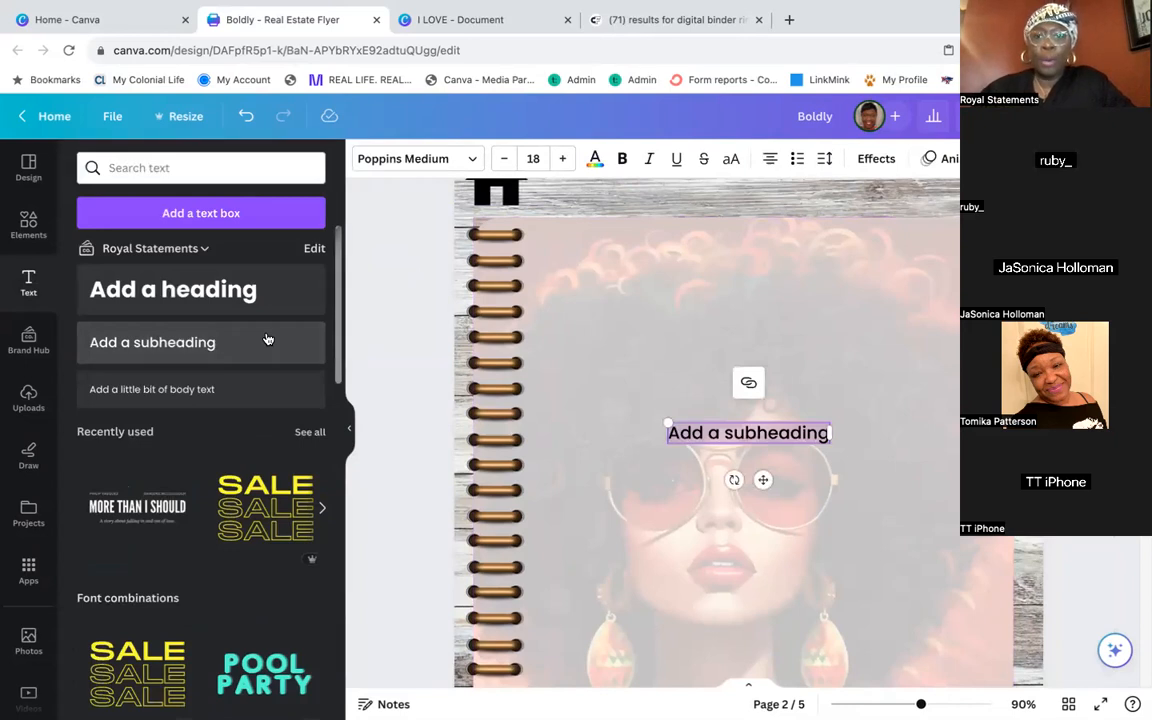
type("Th")
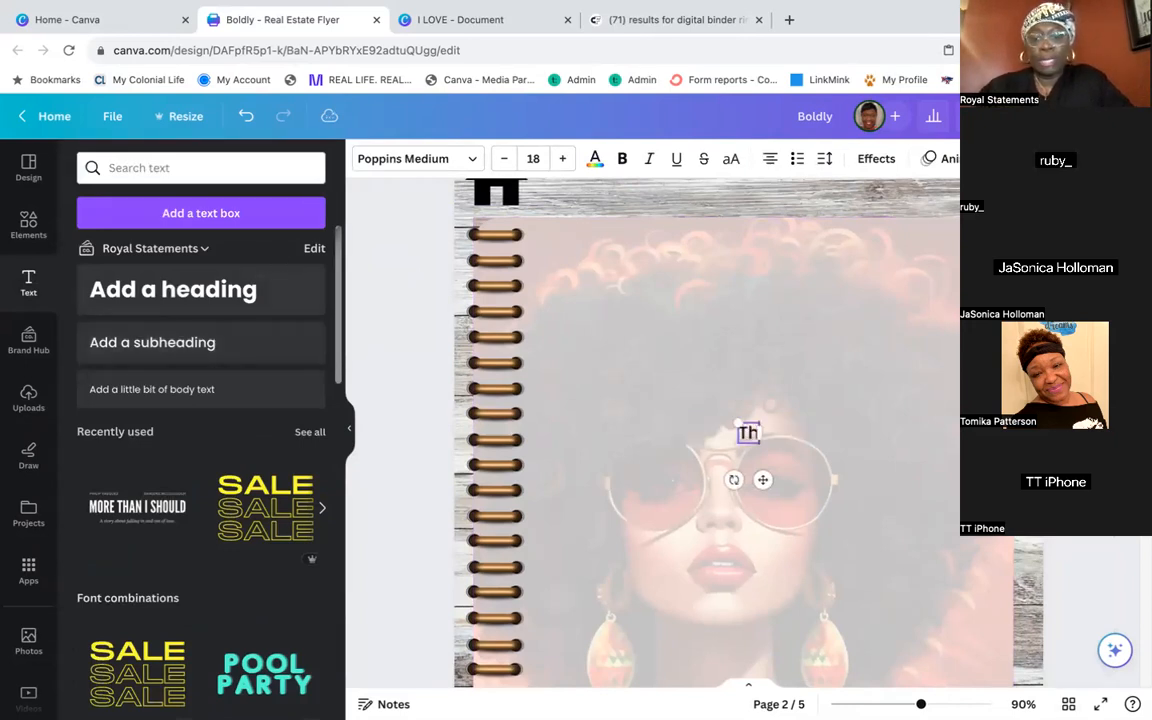
type("is is de")
type("dicate")
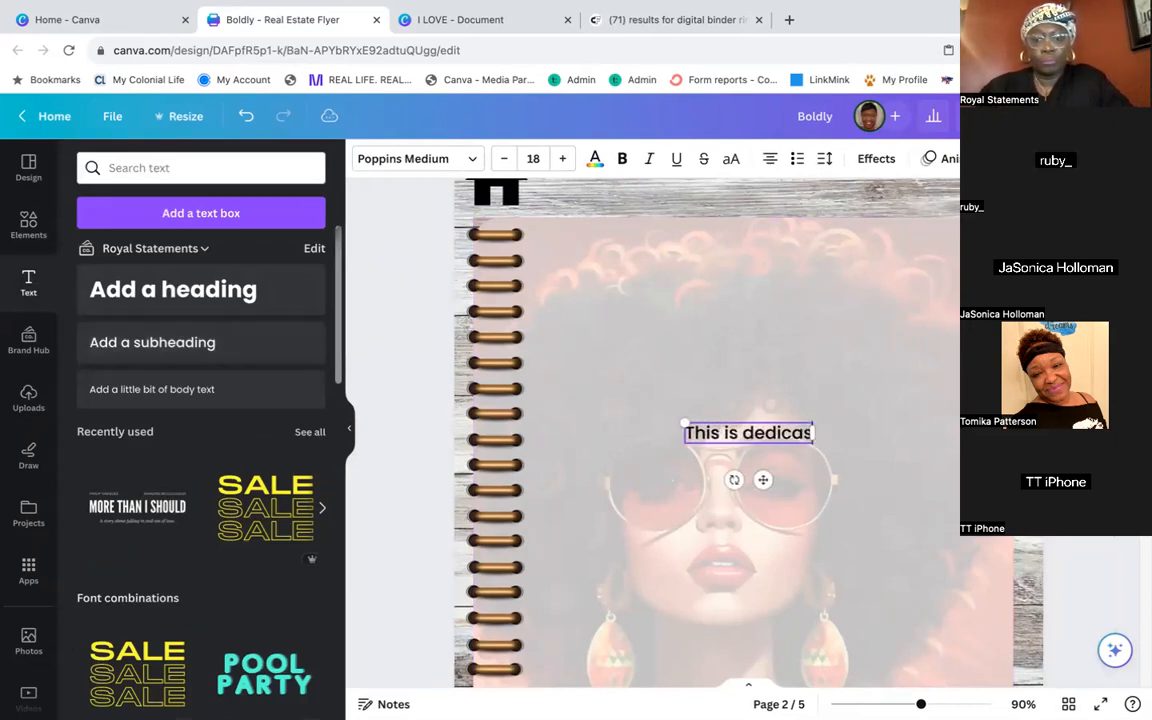
key("BackSpace")
key("BackSpace")
type("te")
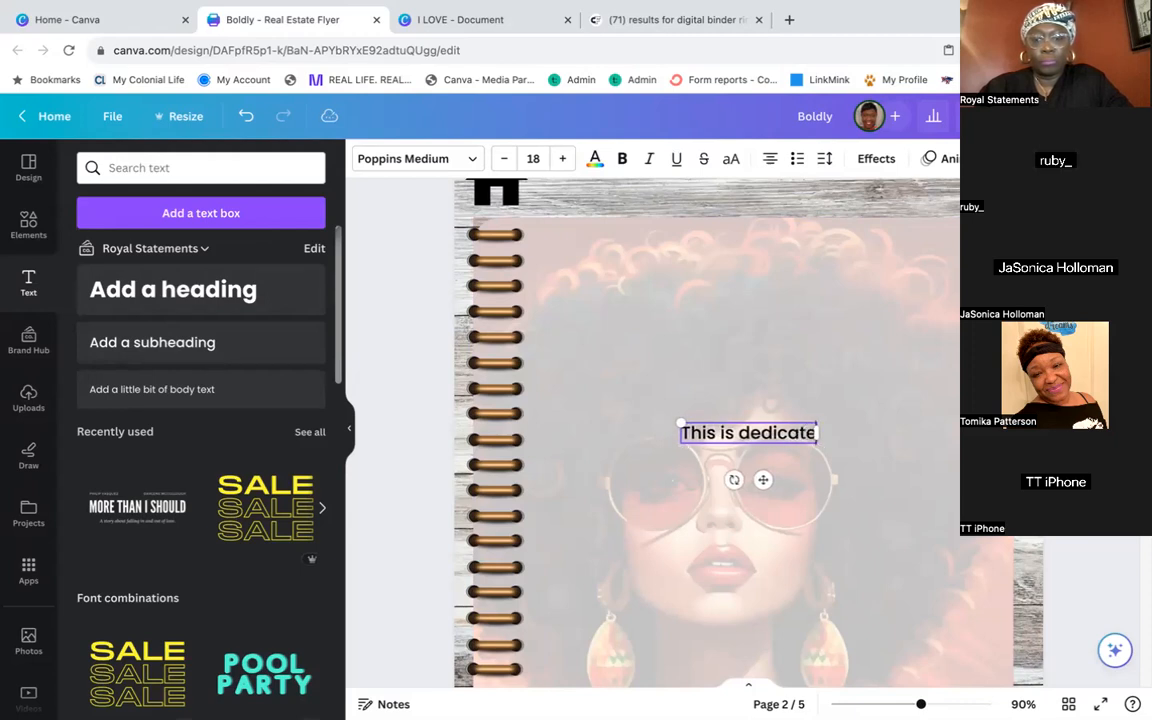
type("d to the woman w")
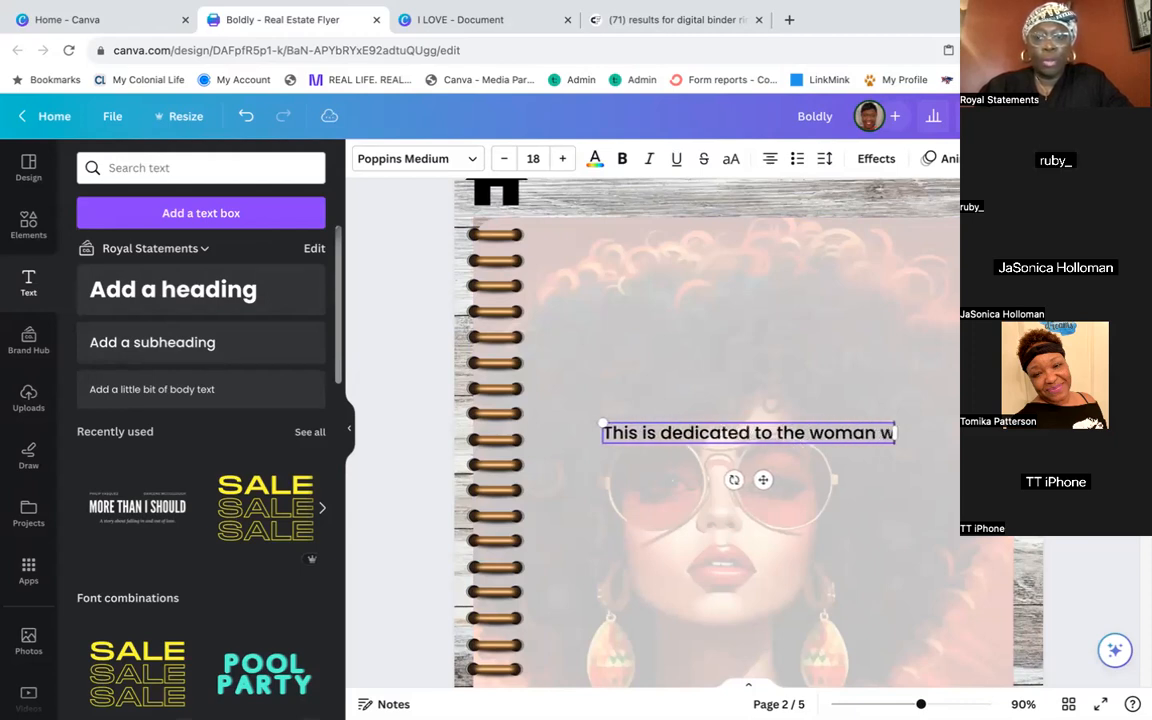
type("ho has decid")
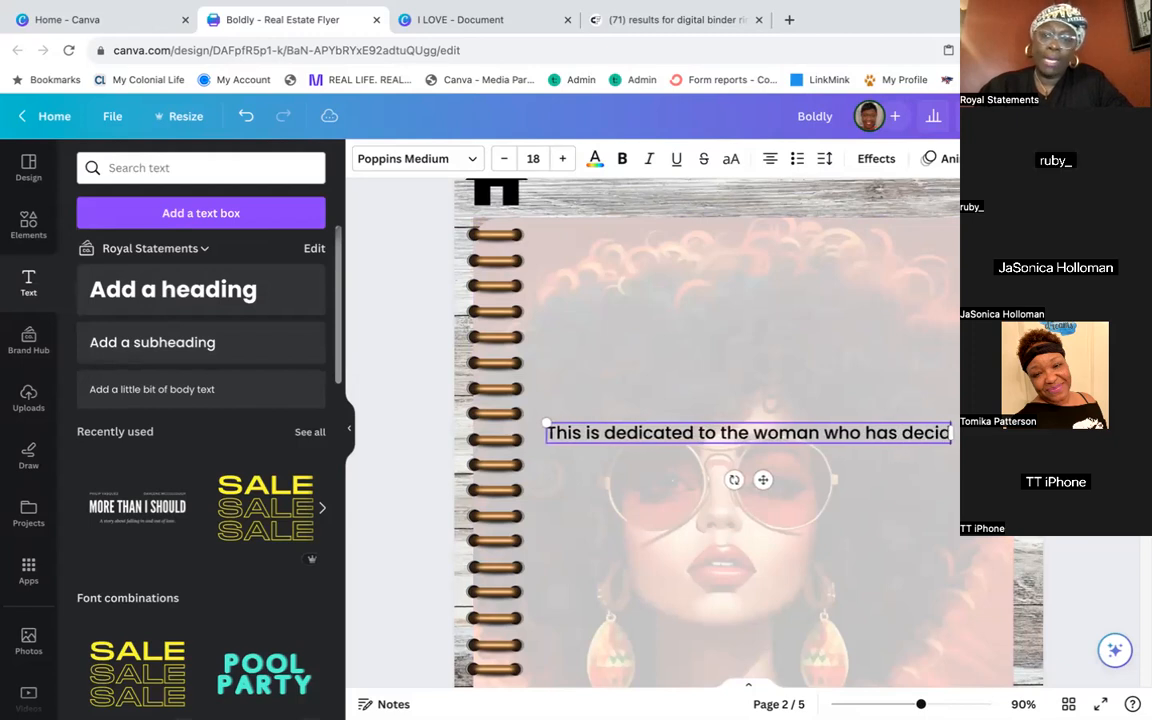
Complete the dedication text on page 2 so it reads "This is dedicated to the woman who has decided that she deserves more."
type("ed th")
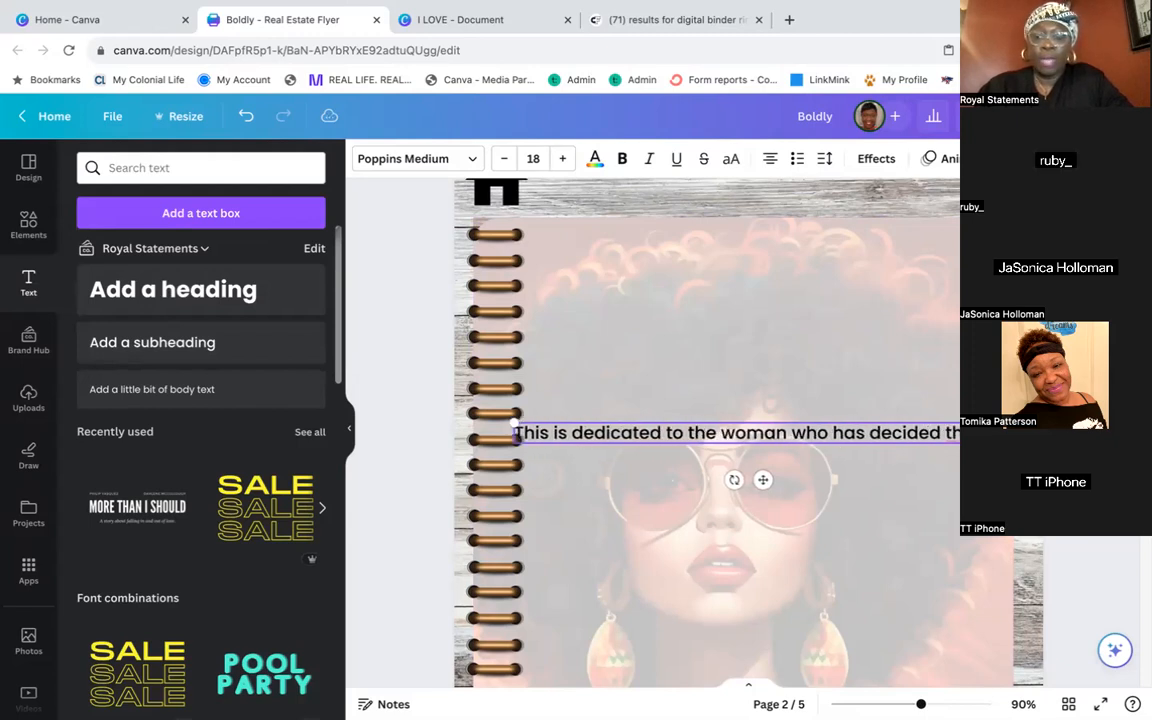
type("at she is")
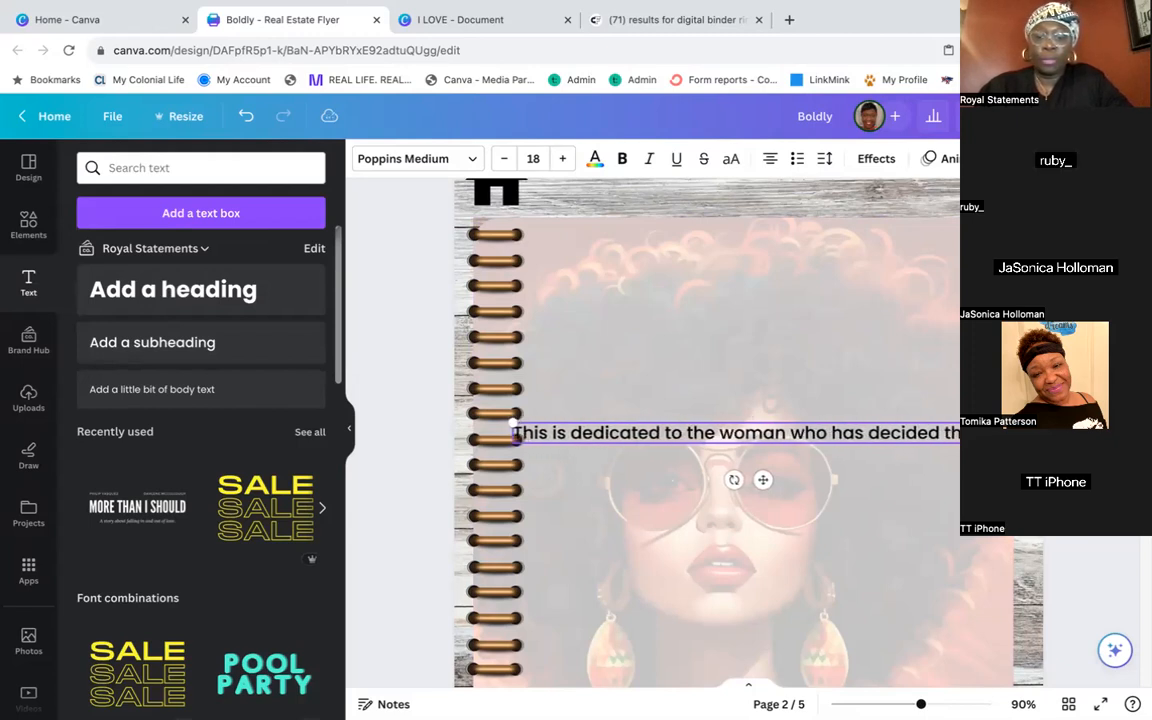
type(" mor")
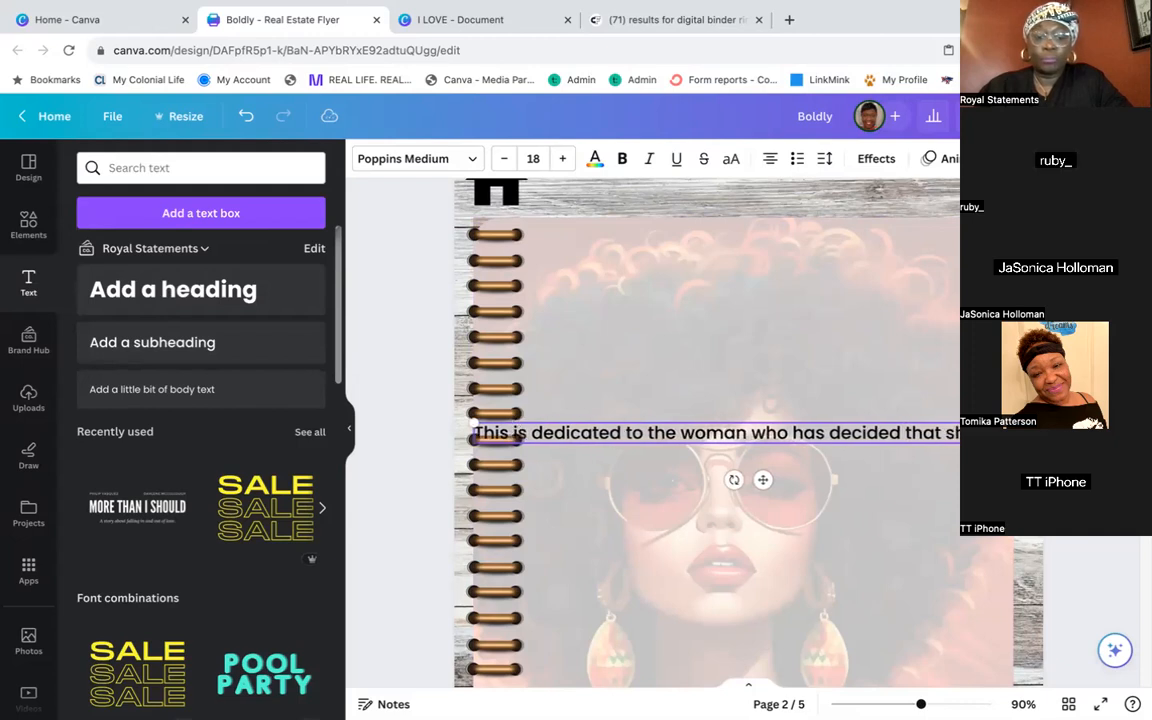
type("e.")
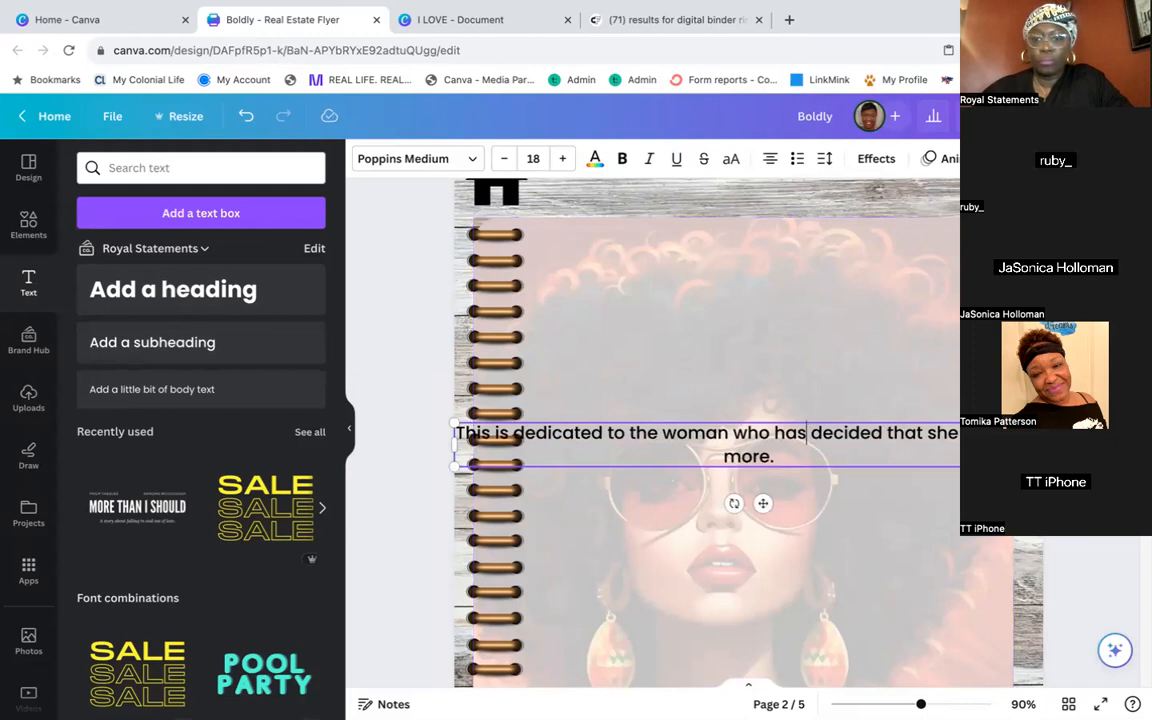
Below a blank line, start a second paragraph reading "Inside this digital planner you will have access to"
key("Return")
key("Return")
key("Return")
type("Inside th")
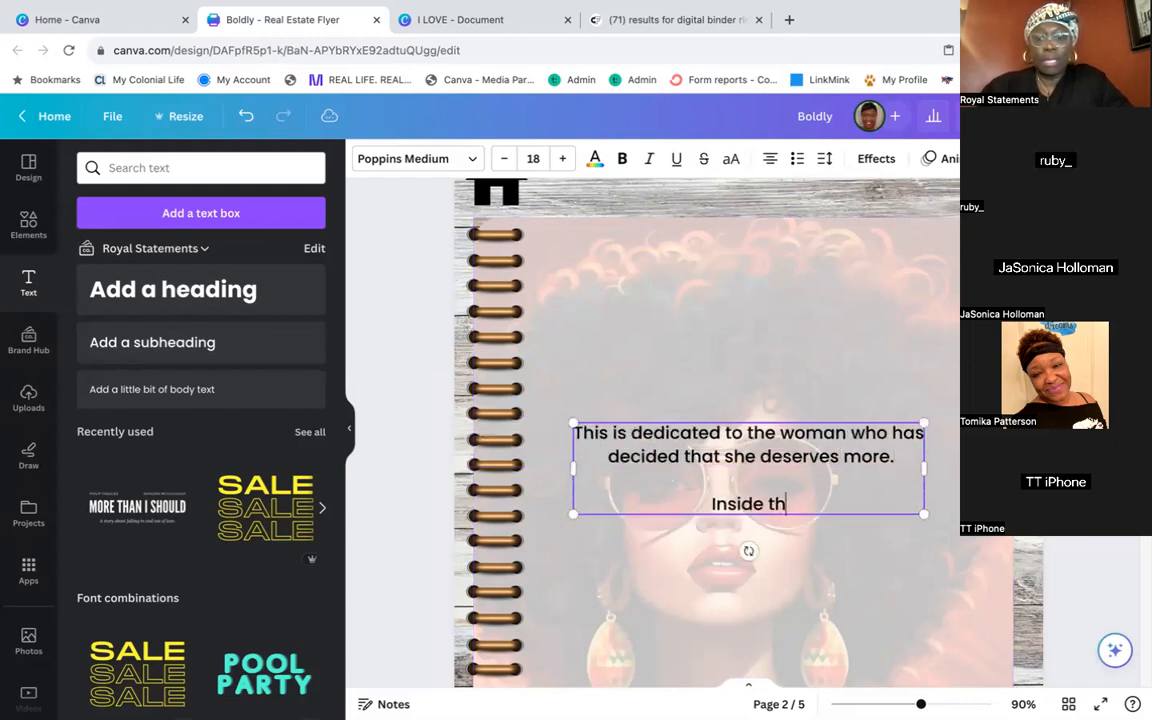
type("is digital planner you willhave access")
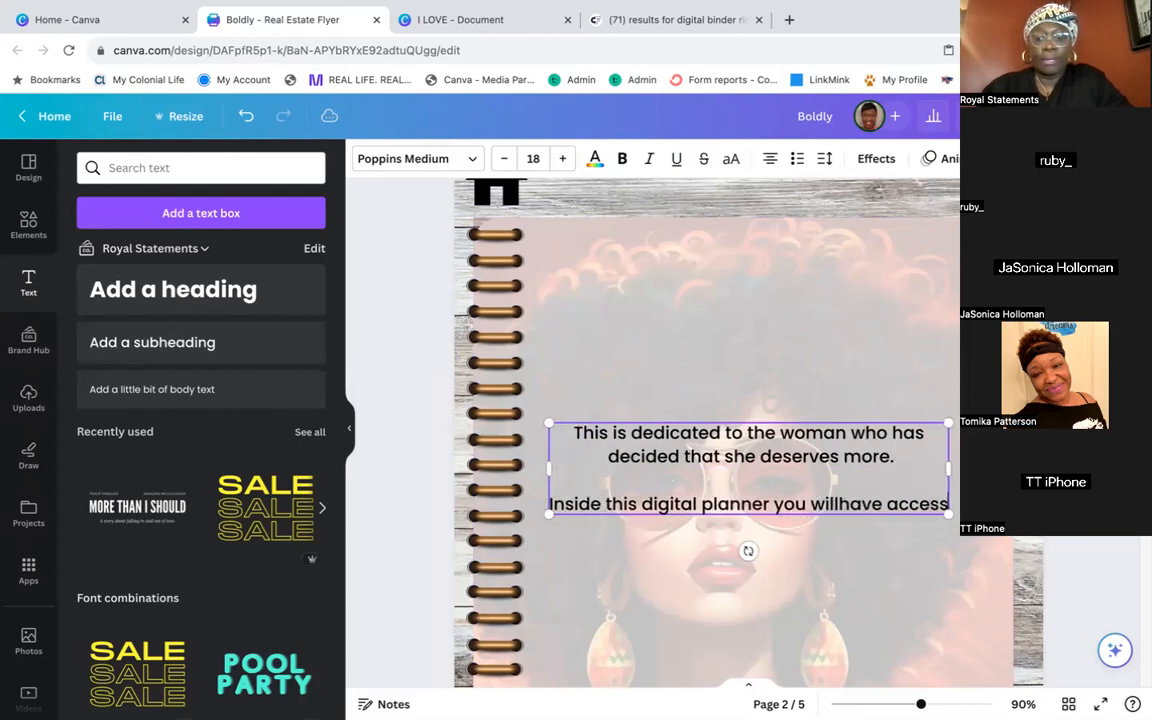
type(" to")
left_click(828, 505)
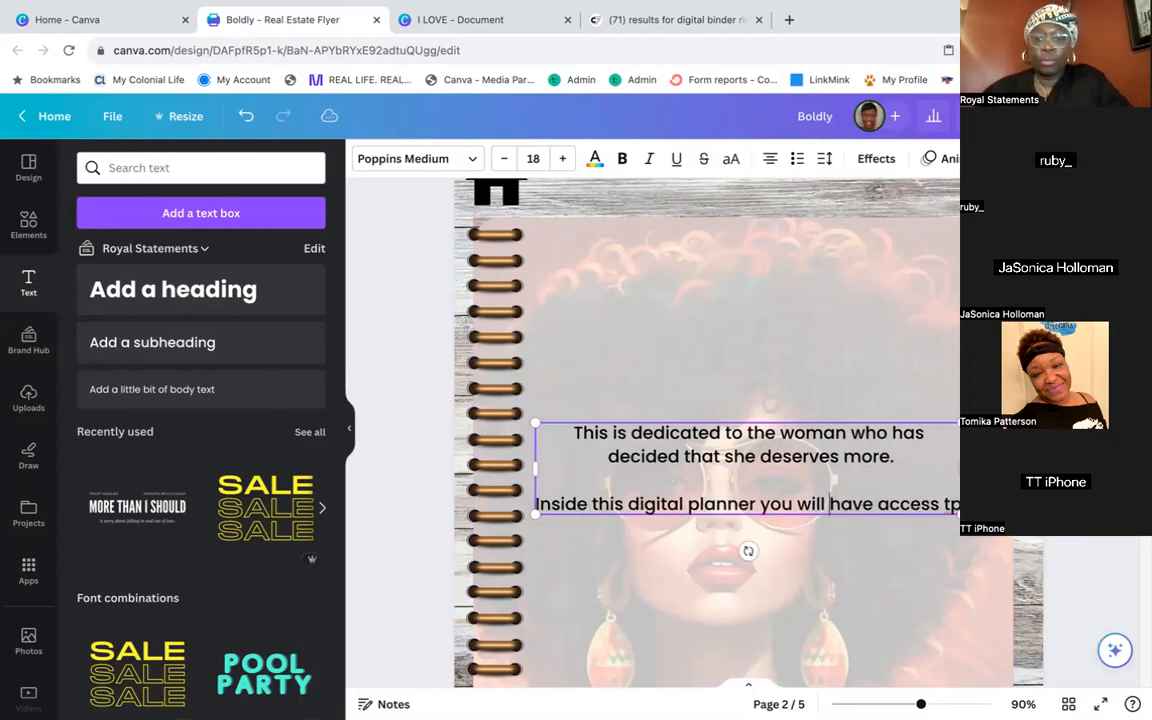
left_click(957, 505)
key("BackSpace")
type("o links")
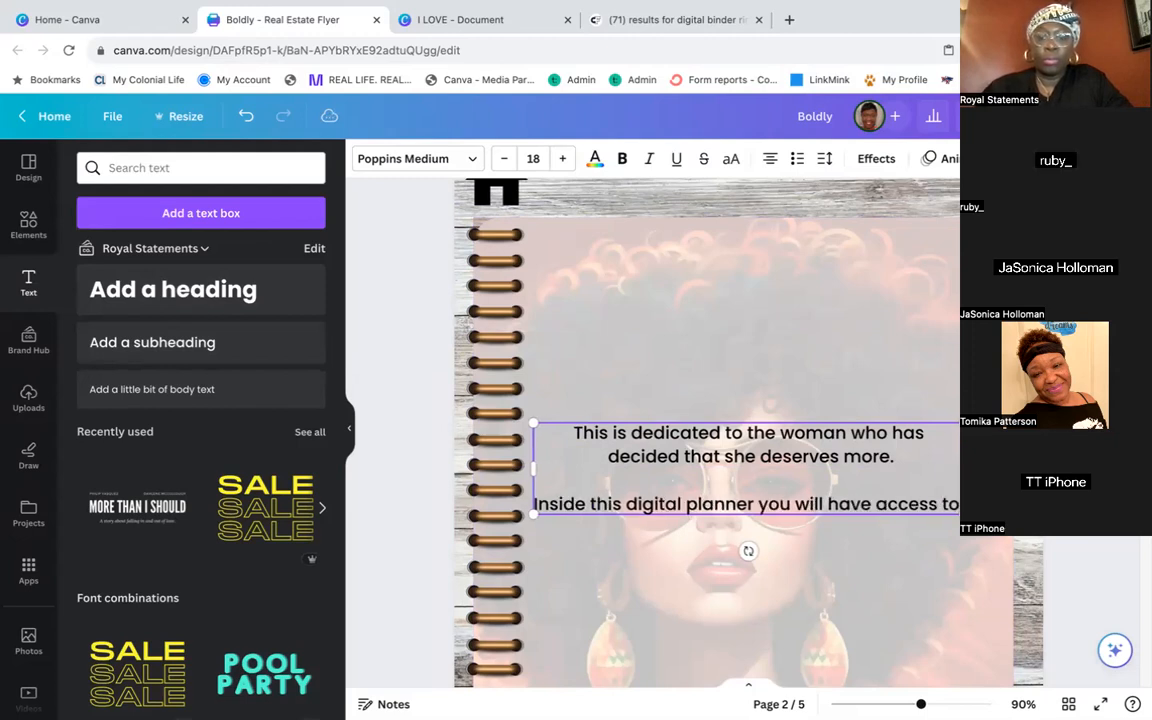
Finish the second paragraph with "lined pages and a doodle section to "free your mind"."
type(" pages an")
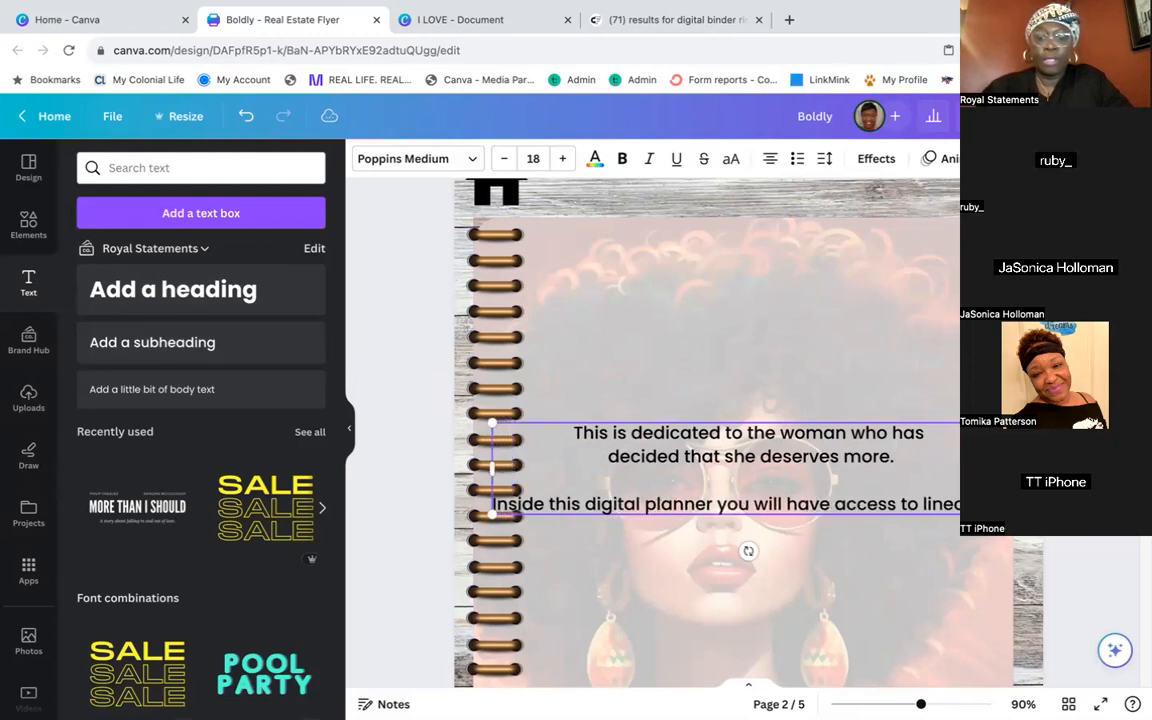
key("BackSpace")
key("BackSpace")
key("BackSpace")
key("BackSpace")
key("BackSpace")
type("es")
key("BackSpace")
type("s an")
key("BackSpace")
key("BackSpace")
key("BackSpace")
key("BackSpace")
type("s and a doodle")
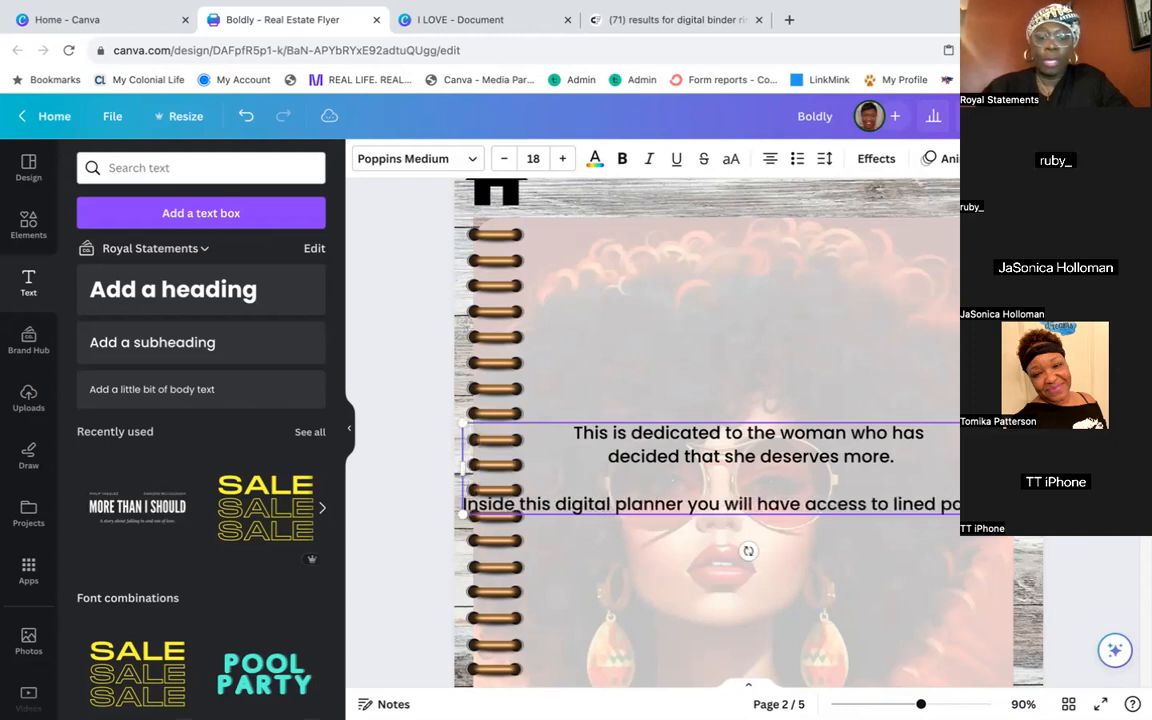
type(" se")
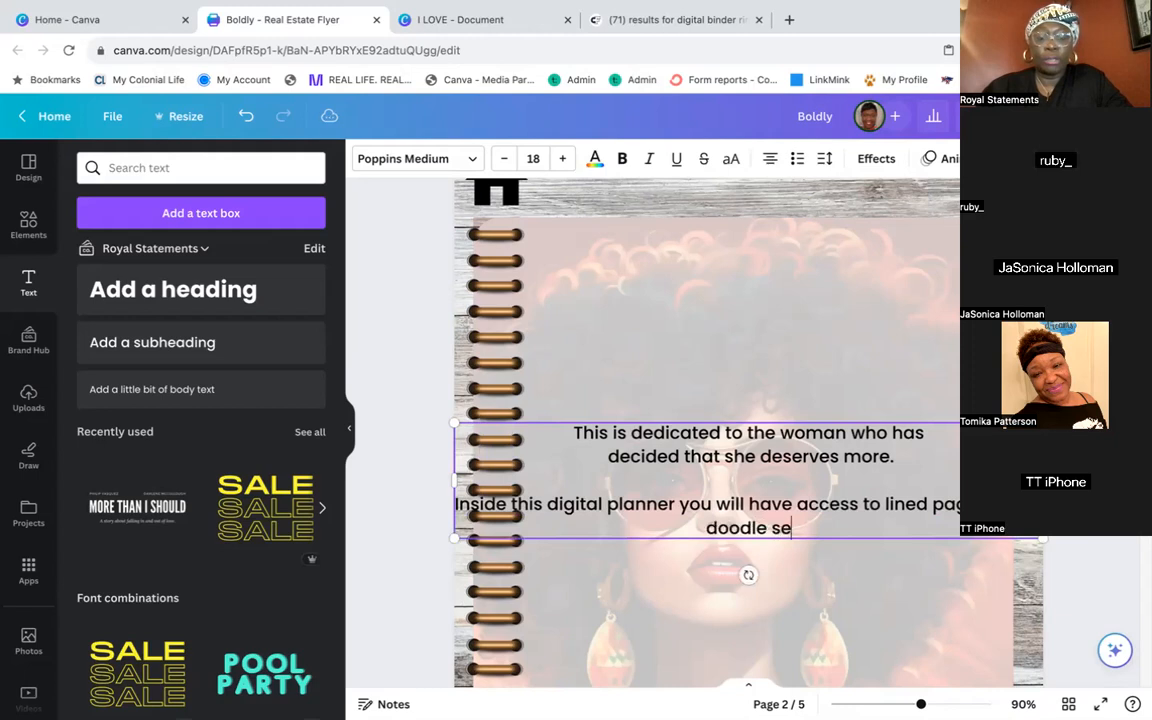
type("ction to ")
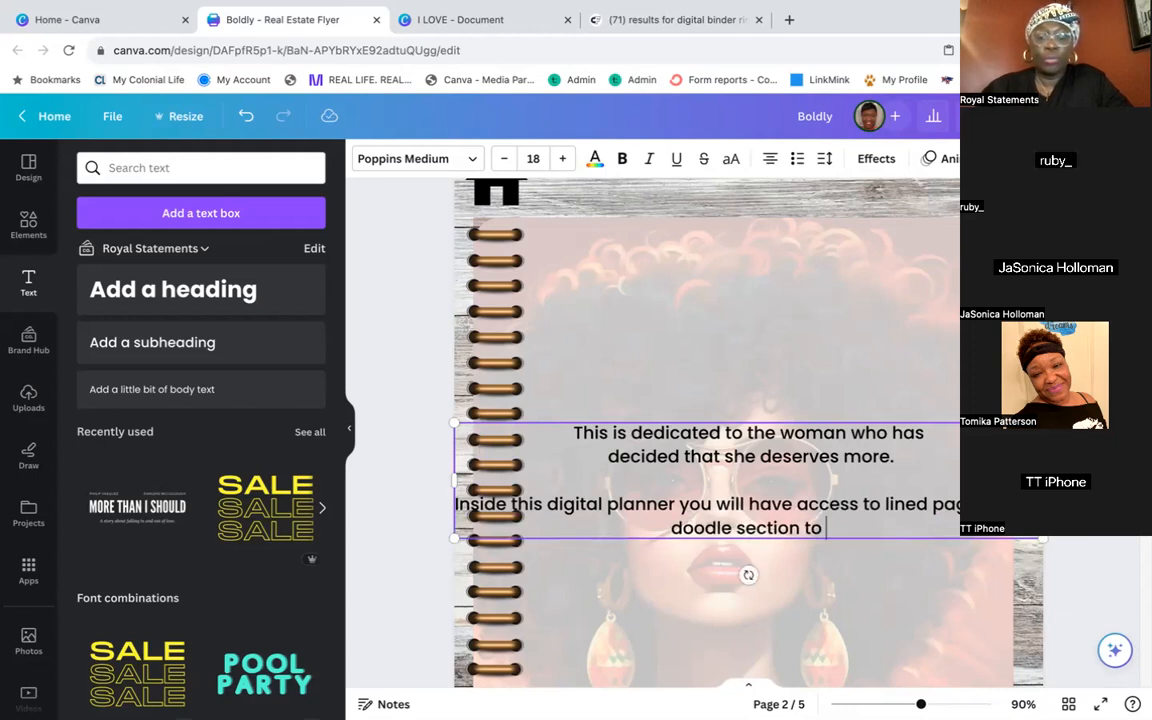
type("\"free your")
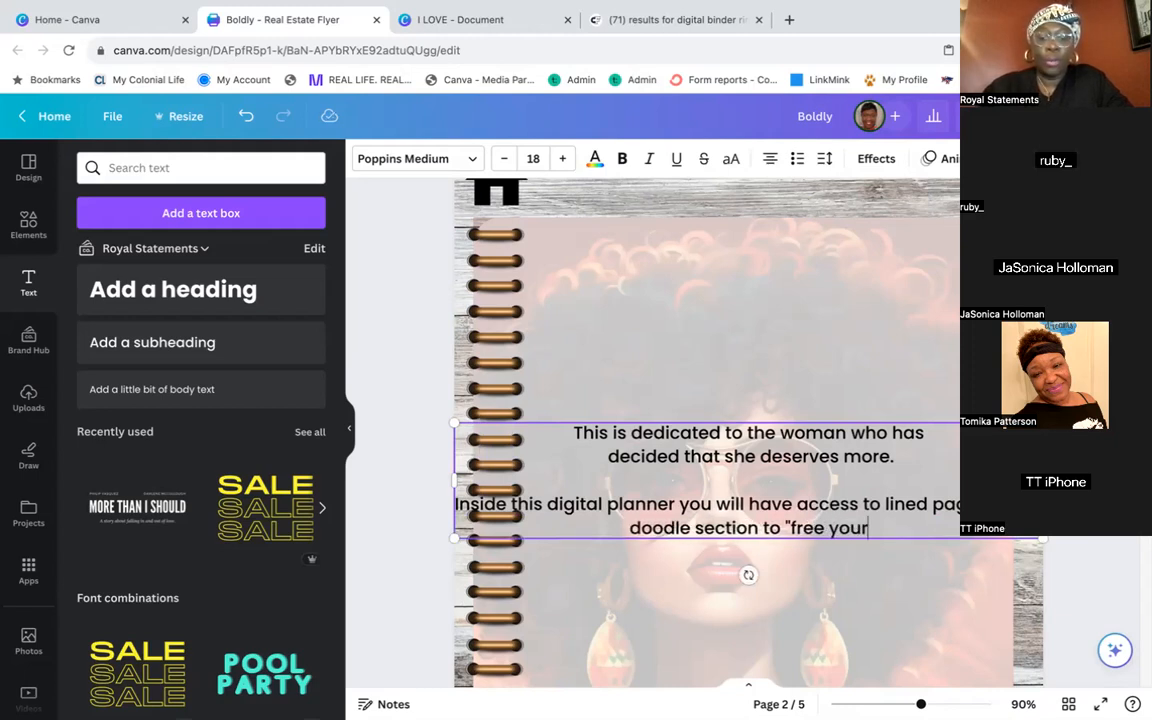
type(" mind\".")
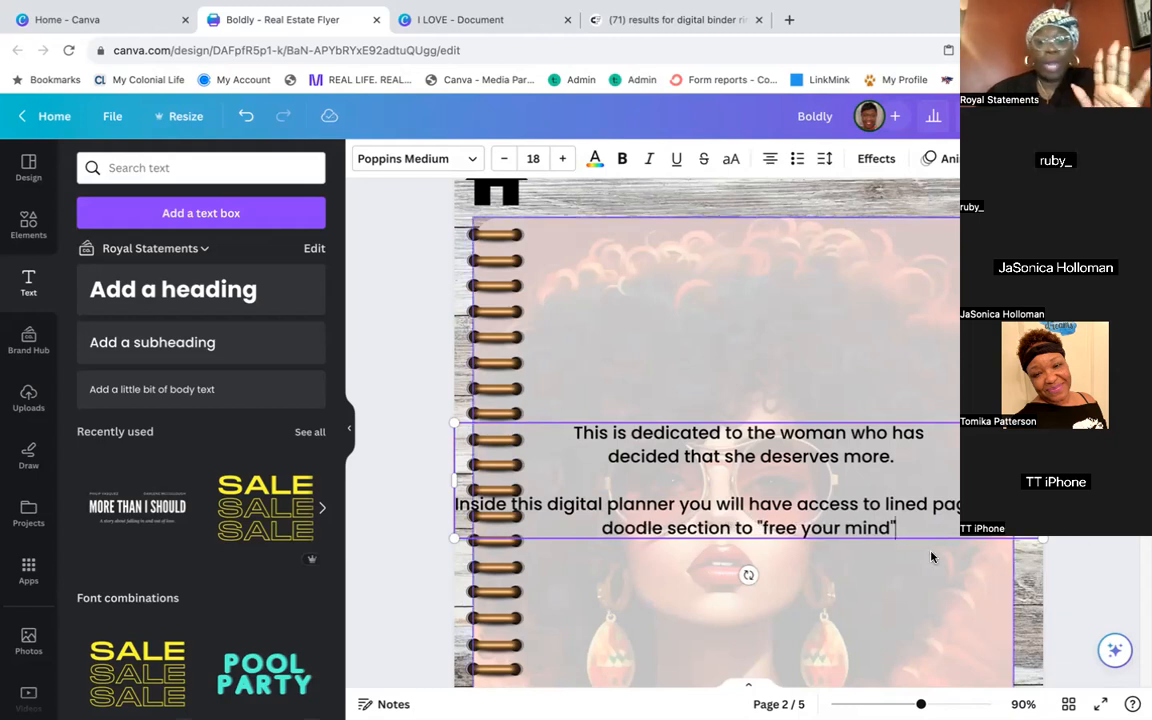
Narrow the dedication text box to fit inside the notebook page and move it up, centred above the woman's sunglasses
key("Return")
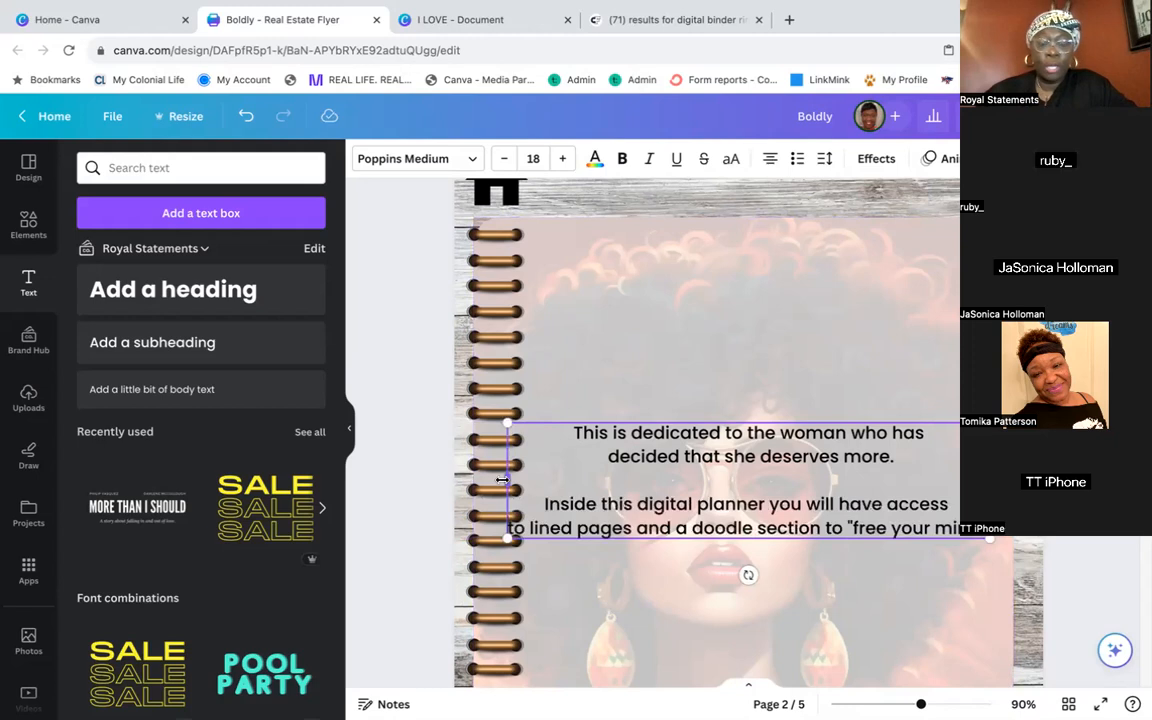
left_click_drag(502, 480, 551, 482)
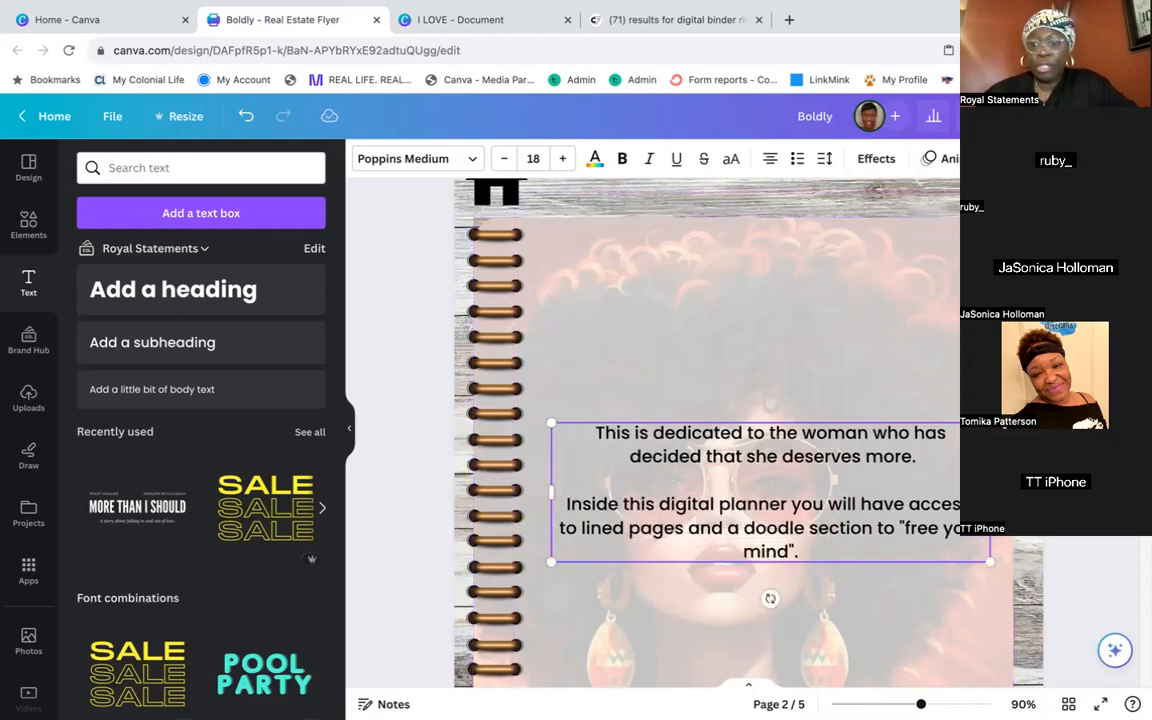
left_click_drag(990, 492, 977, 492)
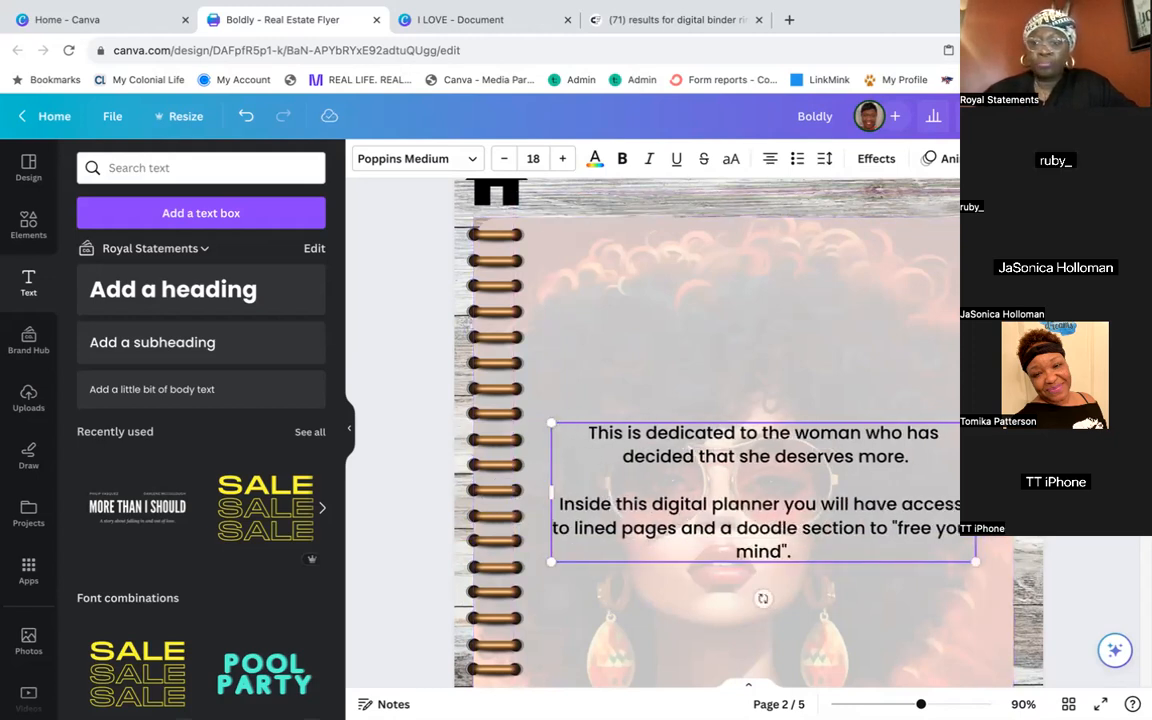
left_click(1088, 492)
scroll(1088, 492, "down", 2)
scroll(832, 230, "down", 1)
left_click_drag(832, 307, 817, 270)
Search all projects for "logo" and add the gold Royal Statements crest with purple lettering to page 2
left_click(28, 512)
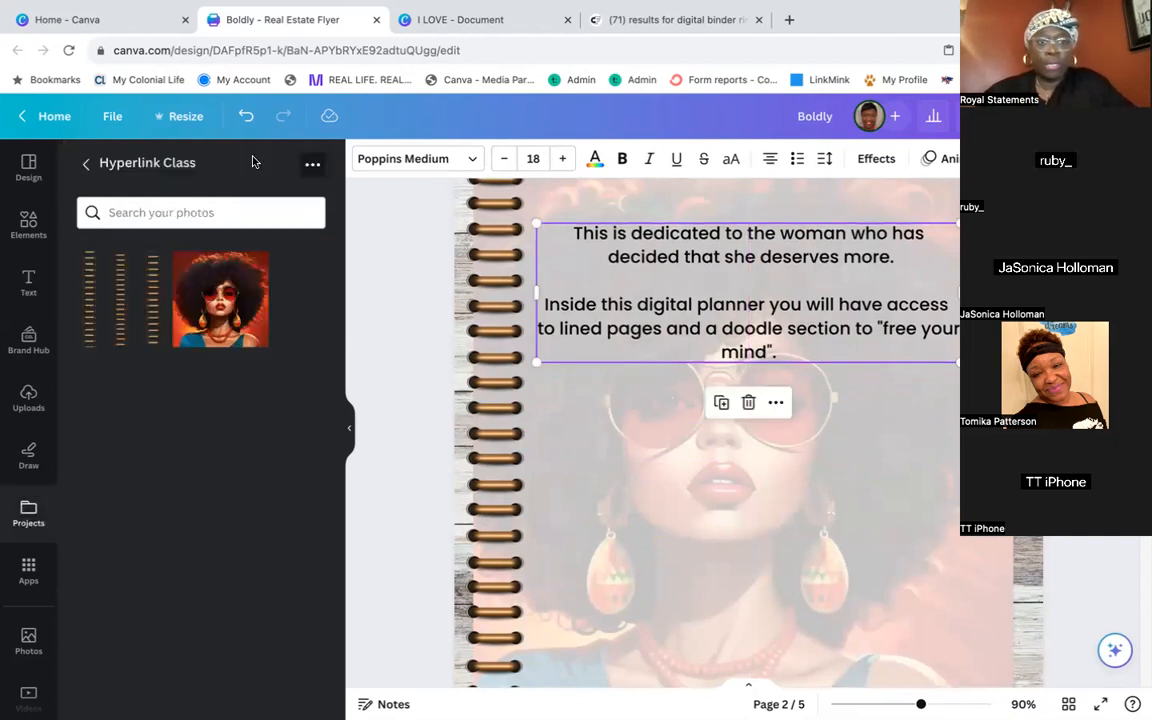
left_click(215, 163)
type("llogo")
key("Return")
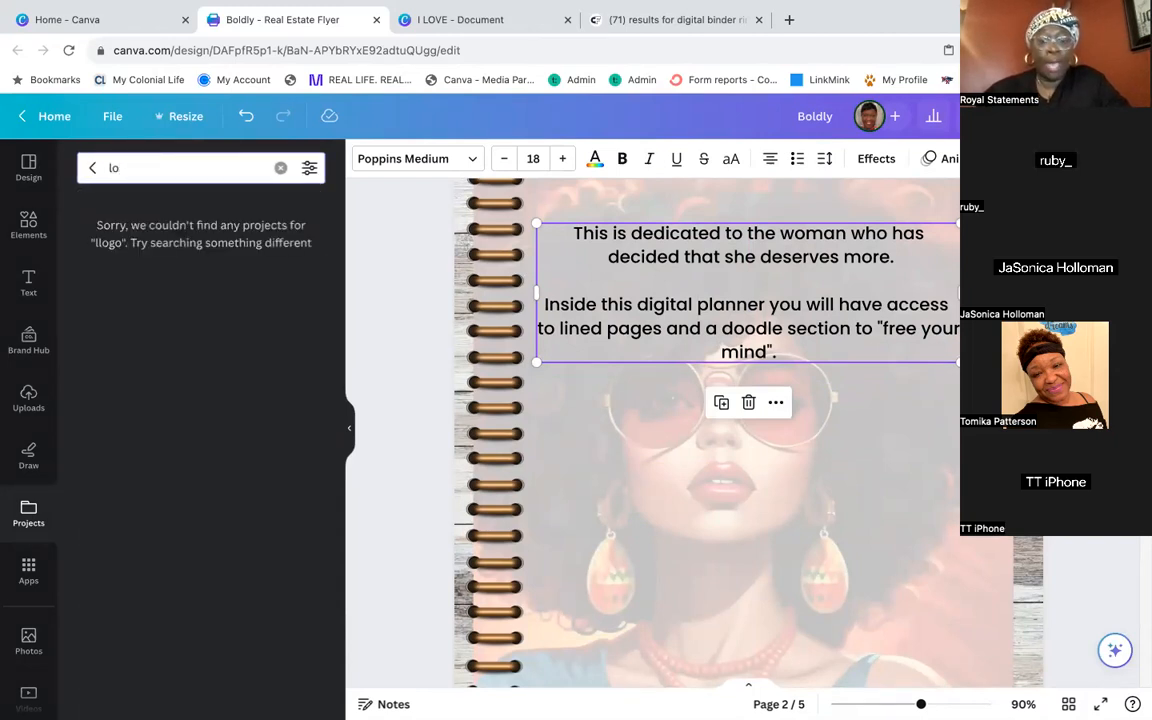
key("Return")
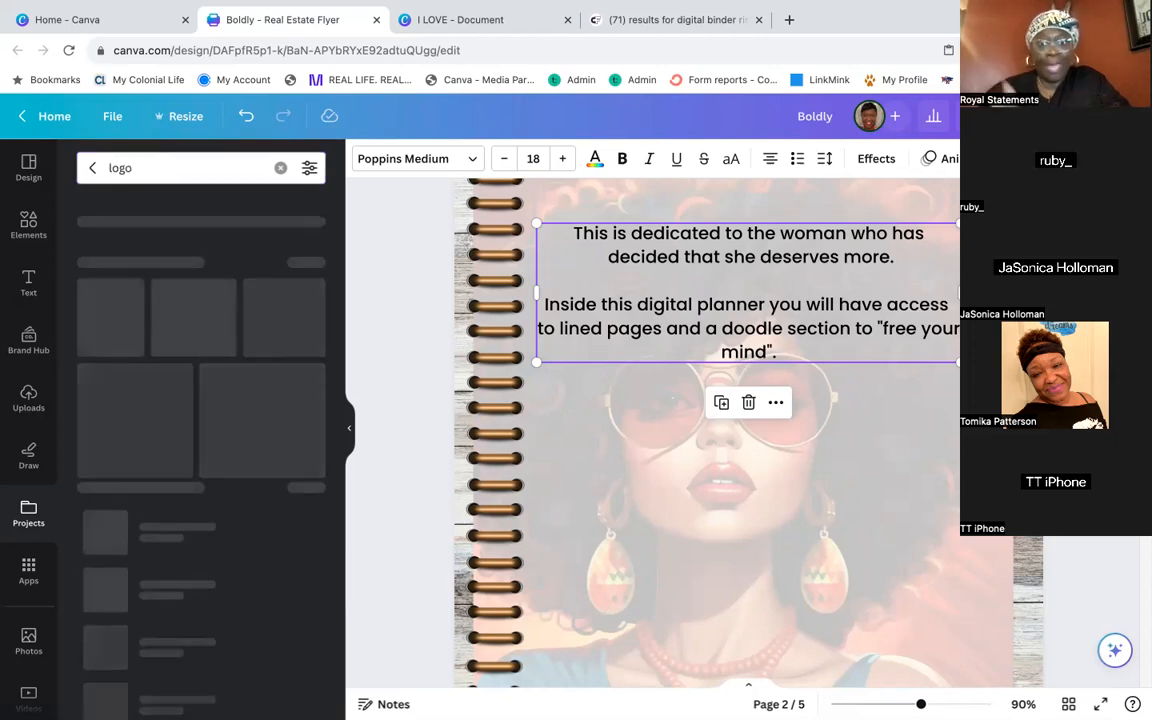
scroll(130, 345, "down", 2)
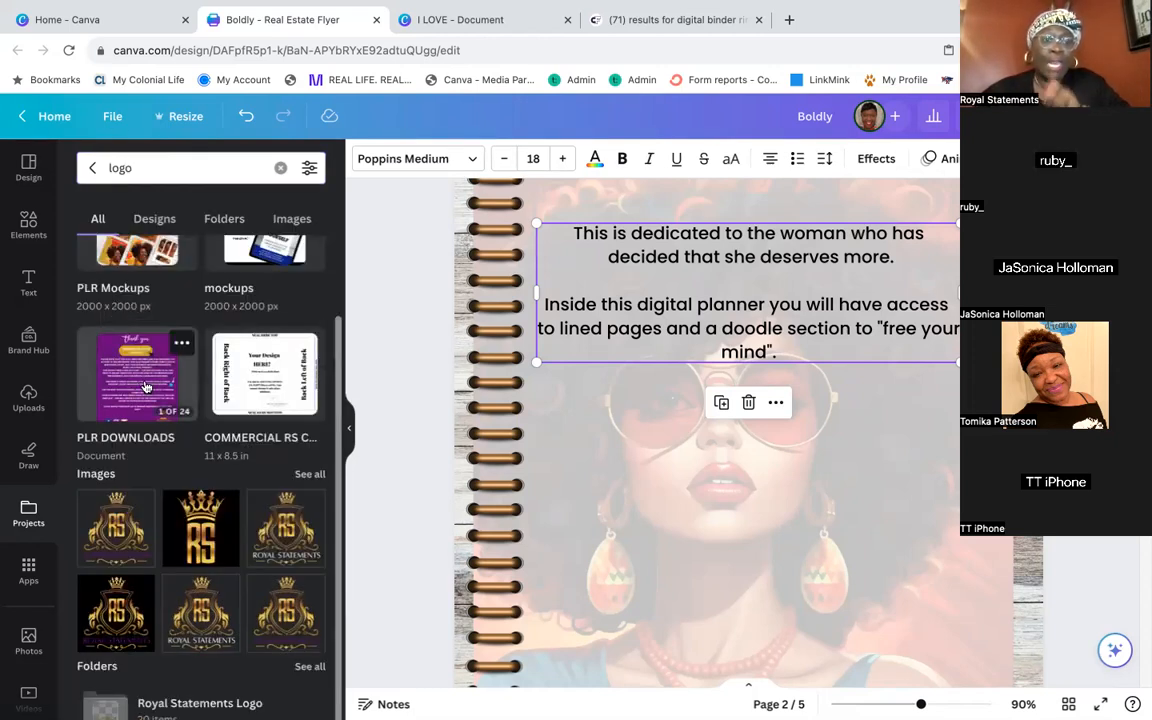
left_click(124, 539)
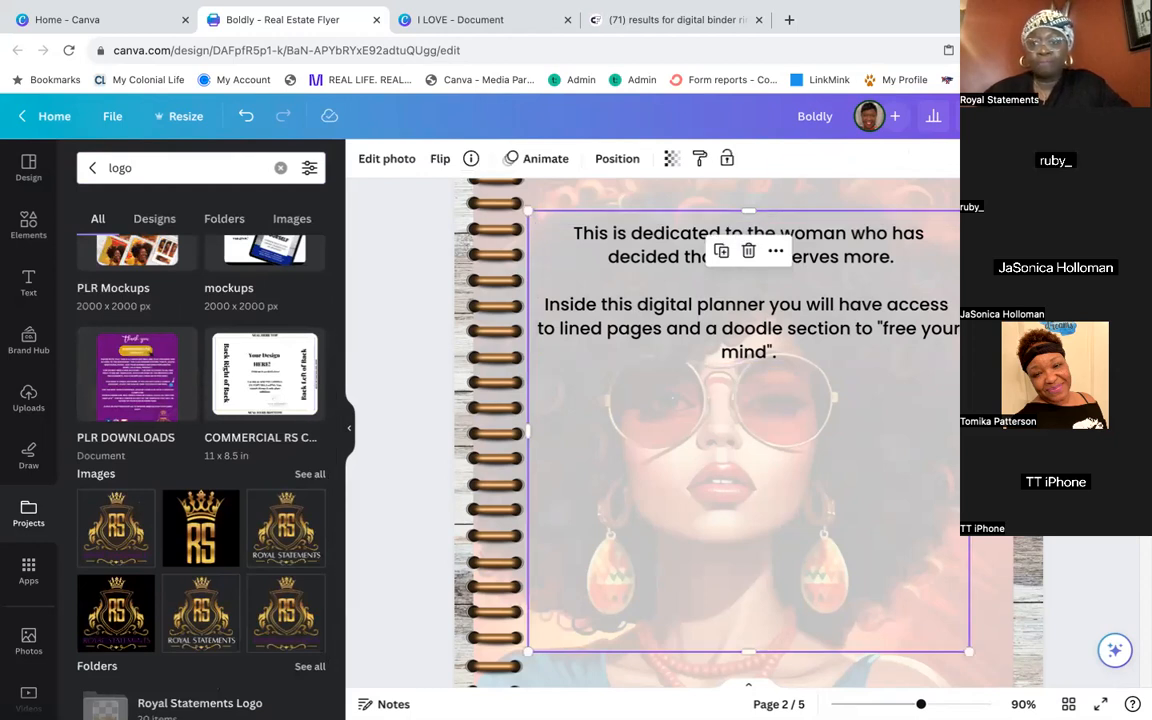
Shrink the Royal Statements logo and place it in the lower-right corner of the page 2 notebook
left_click_drag(969, 211, 689, 323)
scroll(770, 356, "down", 3)
left_click_drag(611, 243, 915, 401)
left_click_drag(840, 476, 891, 440)
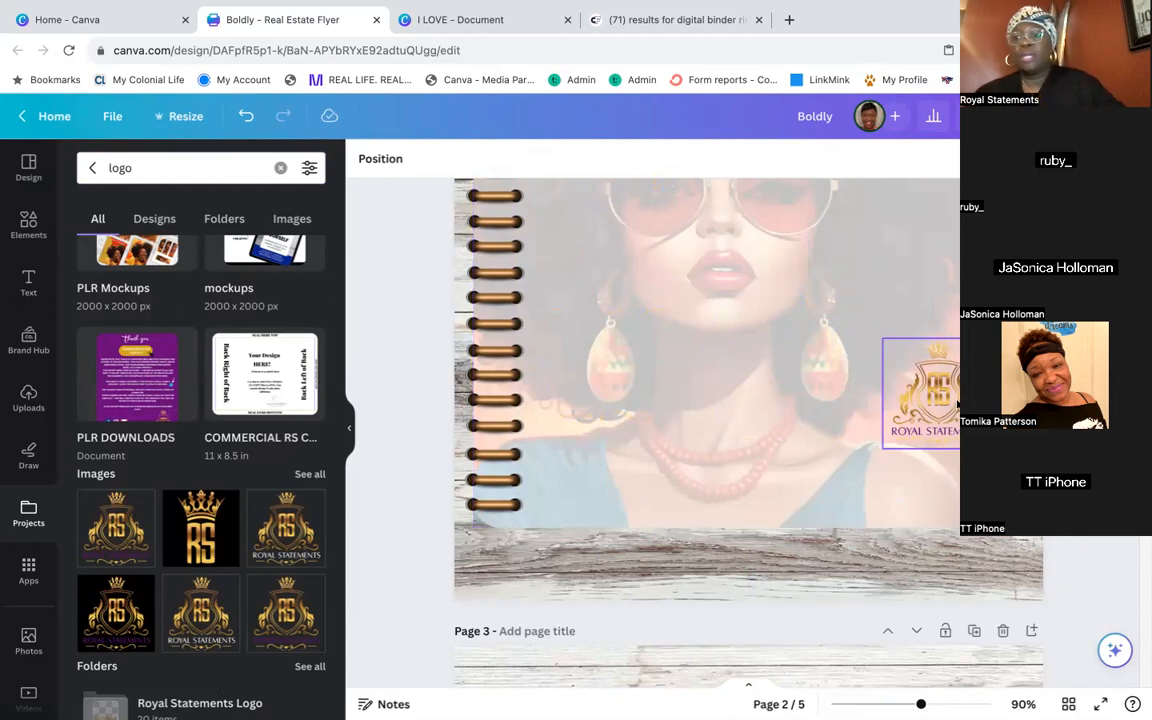
Leave the logo search results and open the Hyperlink Class folder among the projects
scroll(700, 400, "up", 1)
scroll(700, 430, "up", 3)
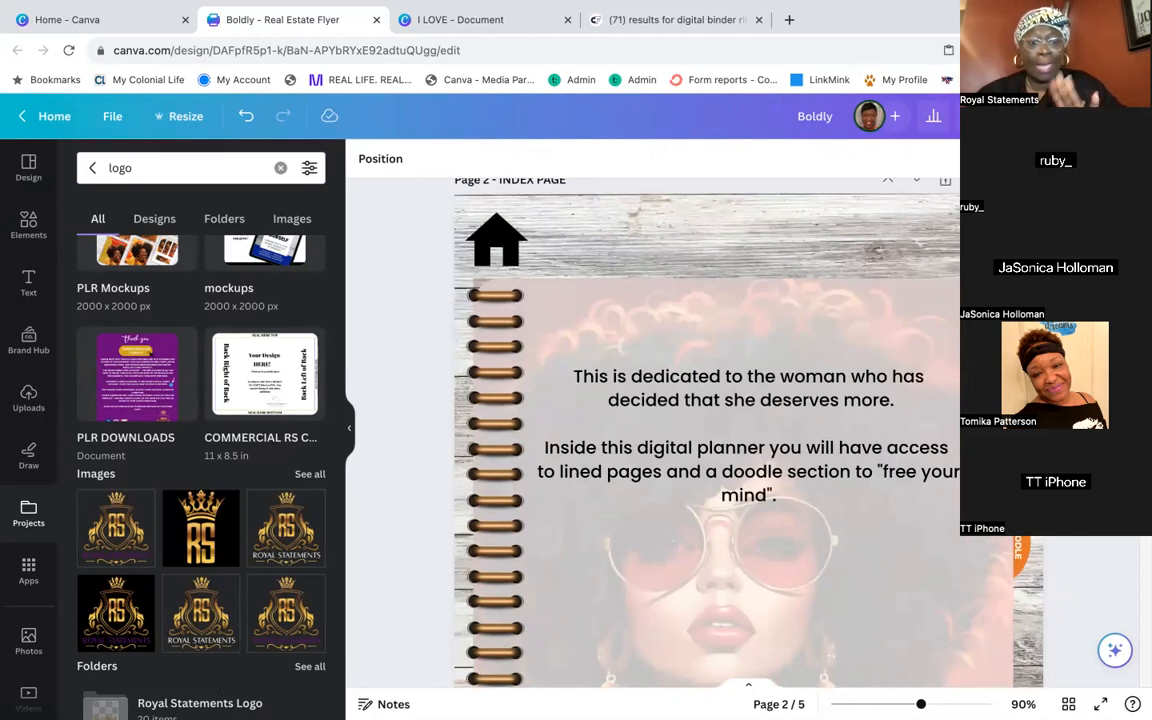
scroll(700, 430, "down", 10)
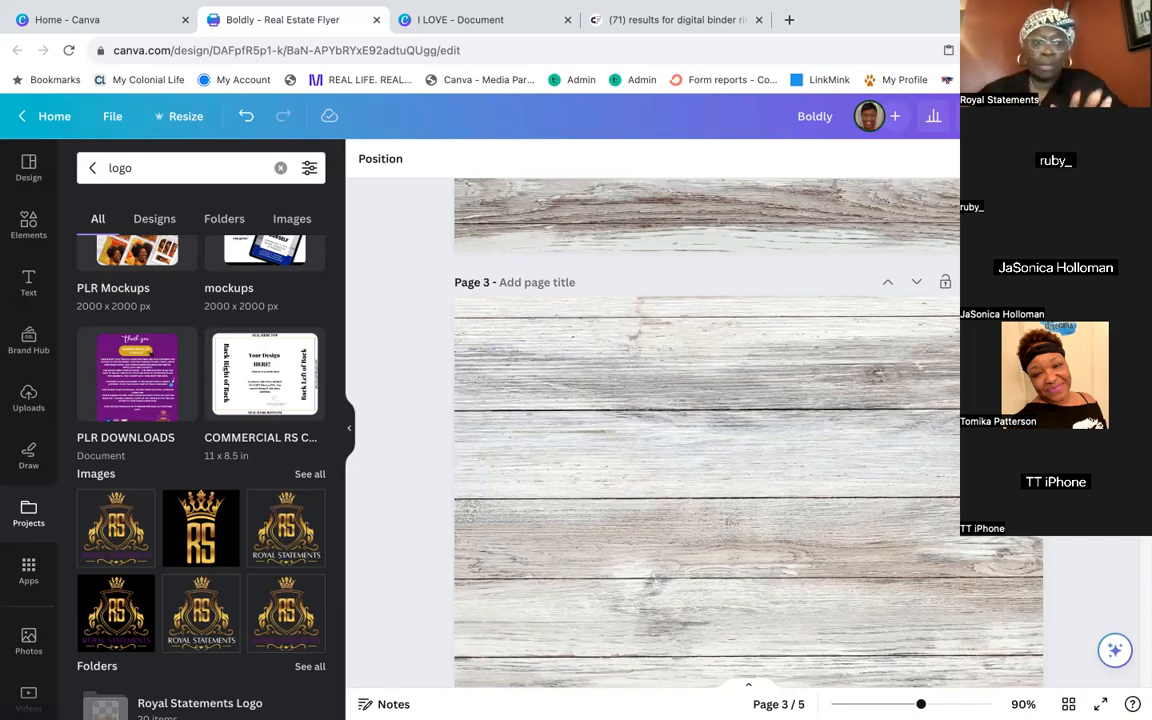
left_click(92, 166)
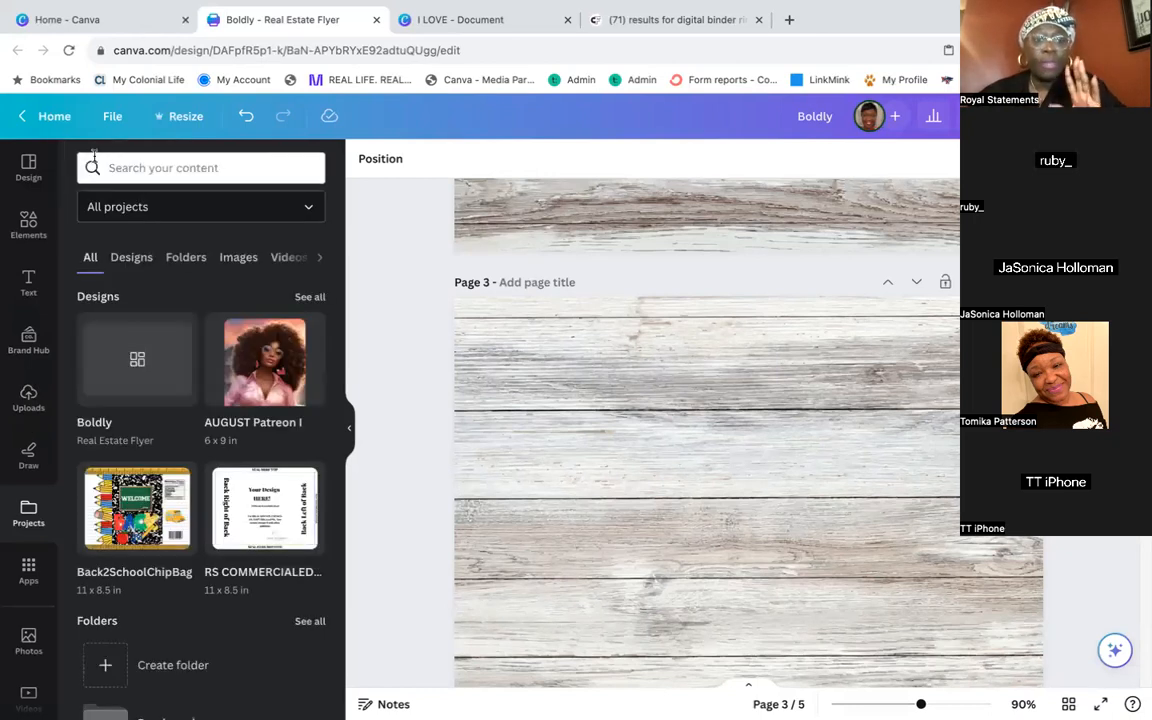
scroll(170, 365, "down", 10)
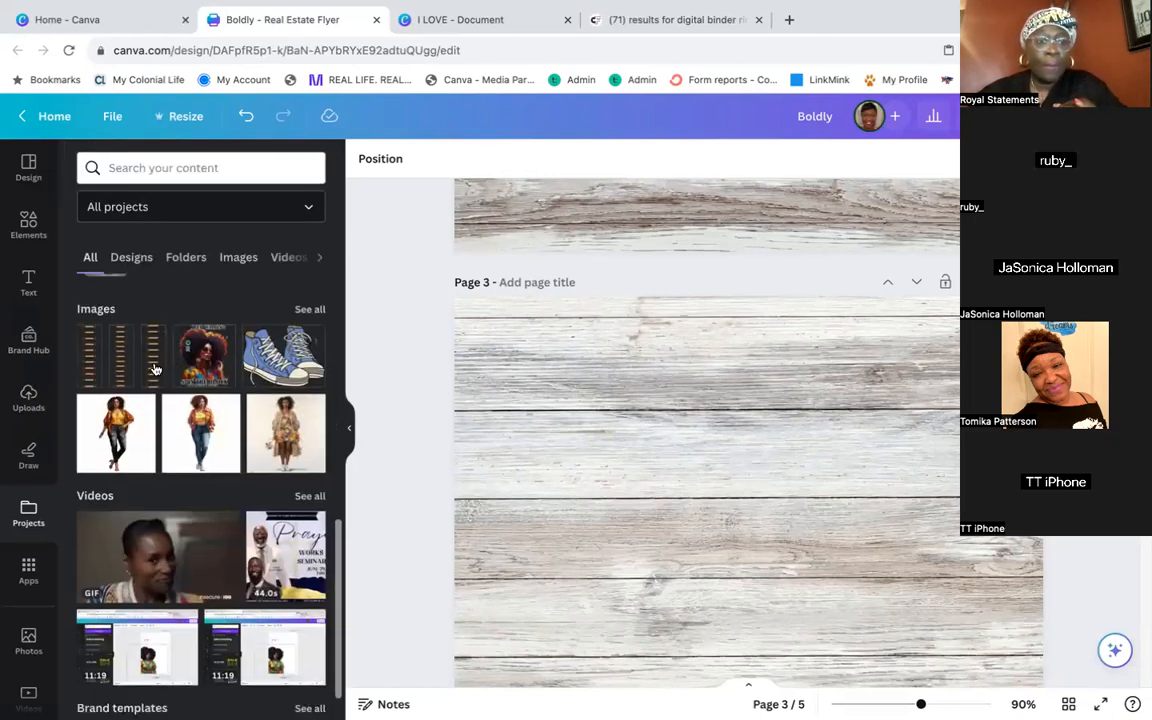
scroll(150, 350, "up", 3)
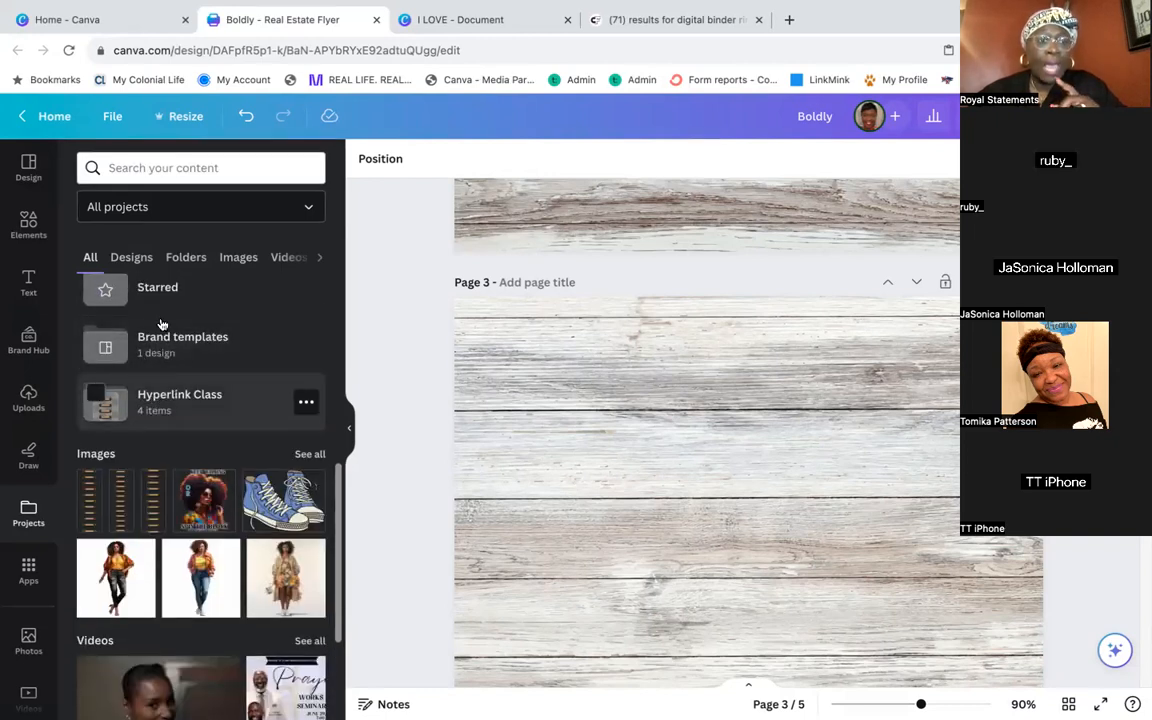
left_click(168, 397)
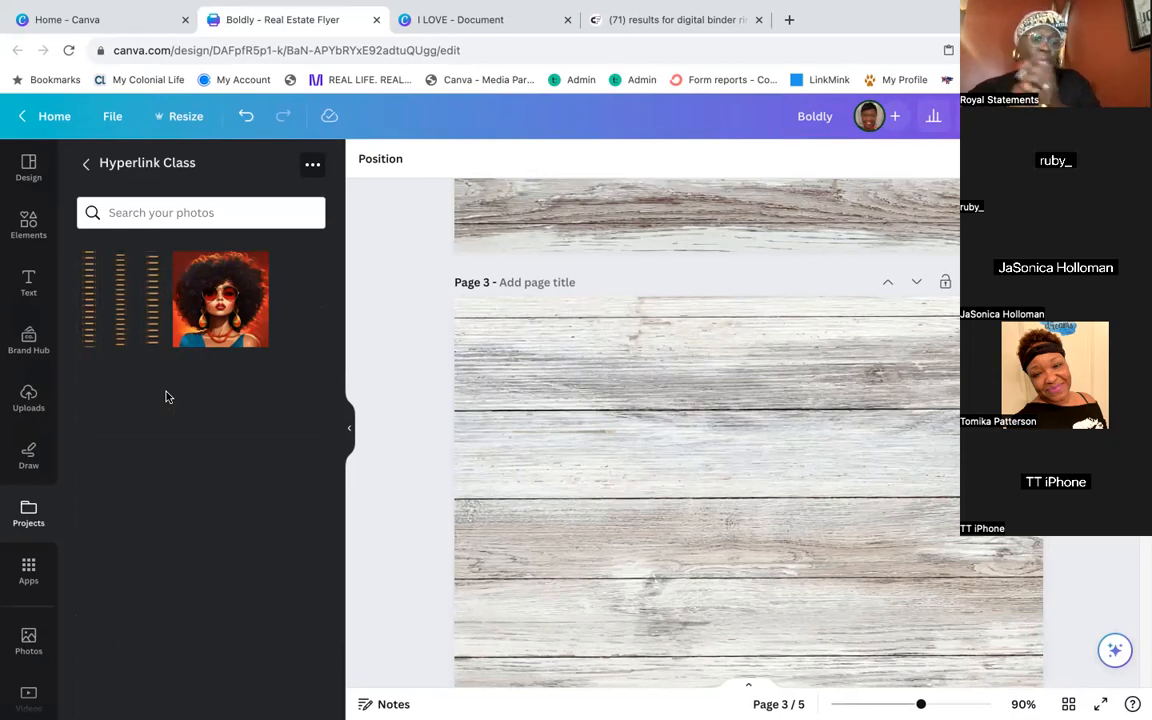
scroll(478, 362, "up", 10)
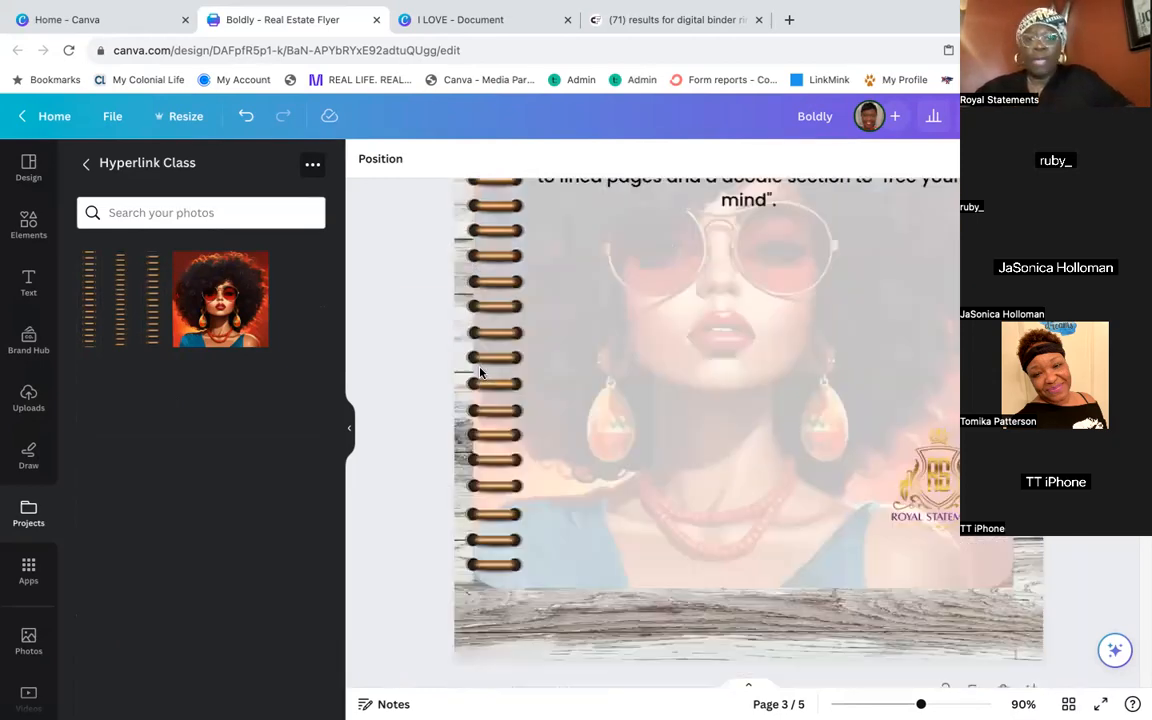
scroll(594, 464, "down", 2)
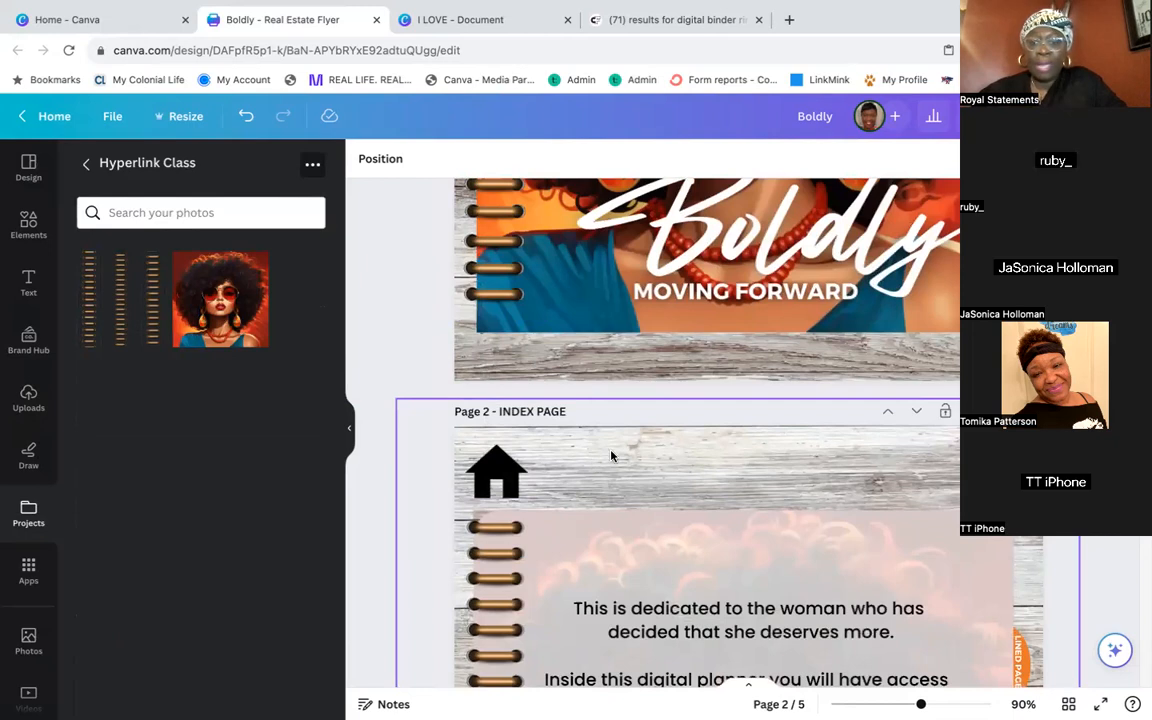
scroll(611, 456, "down", 4)
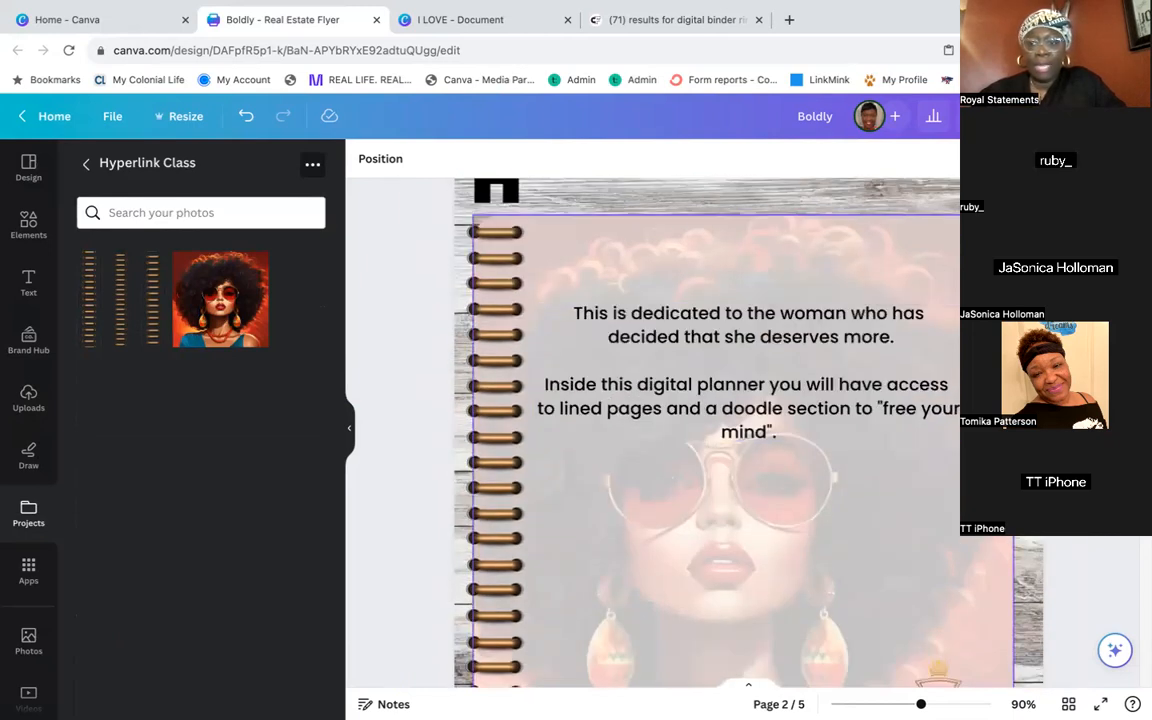
scroll(650, 430, "down", 8)
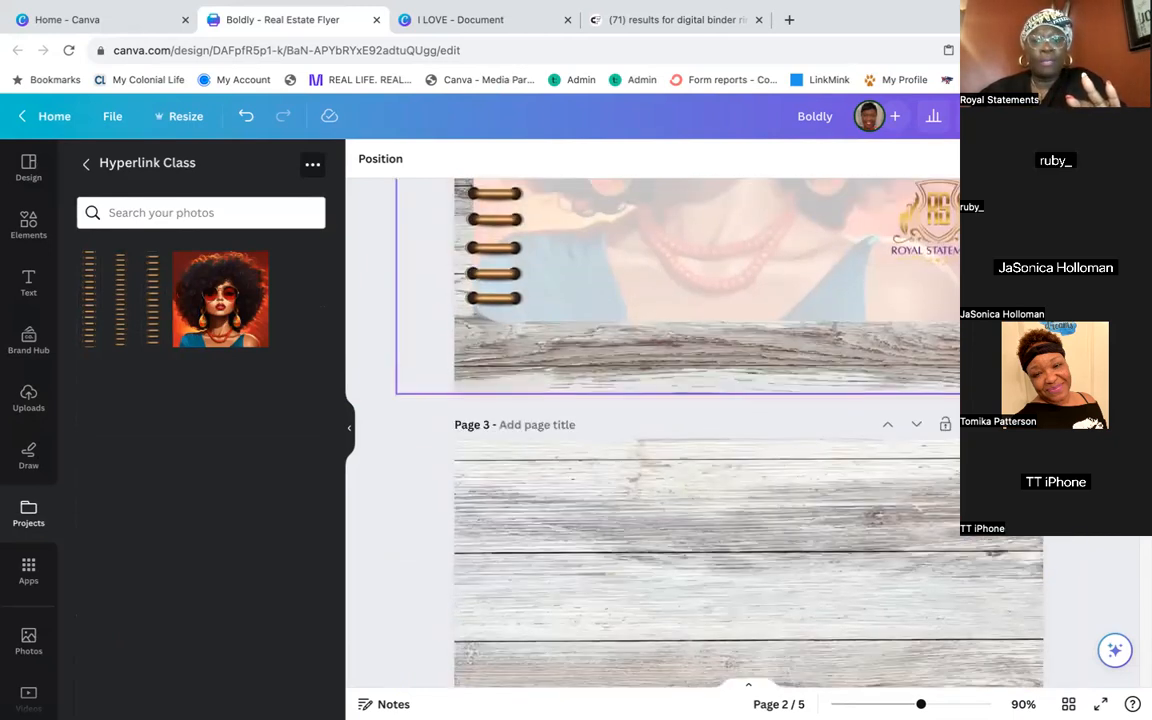
scroll(650, 430, "down", 1)
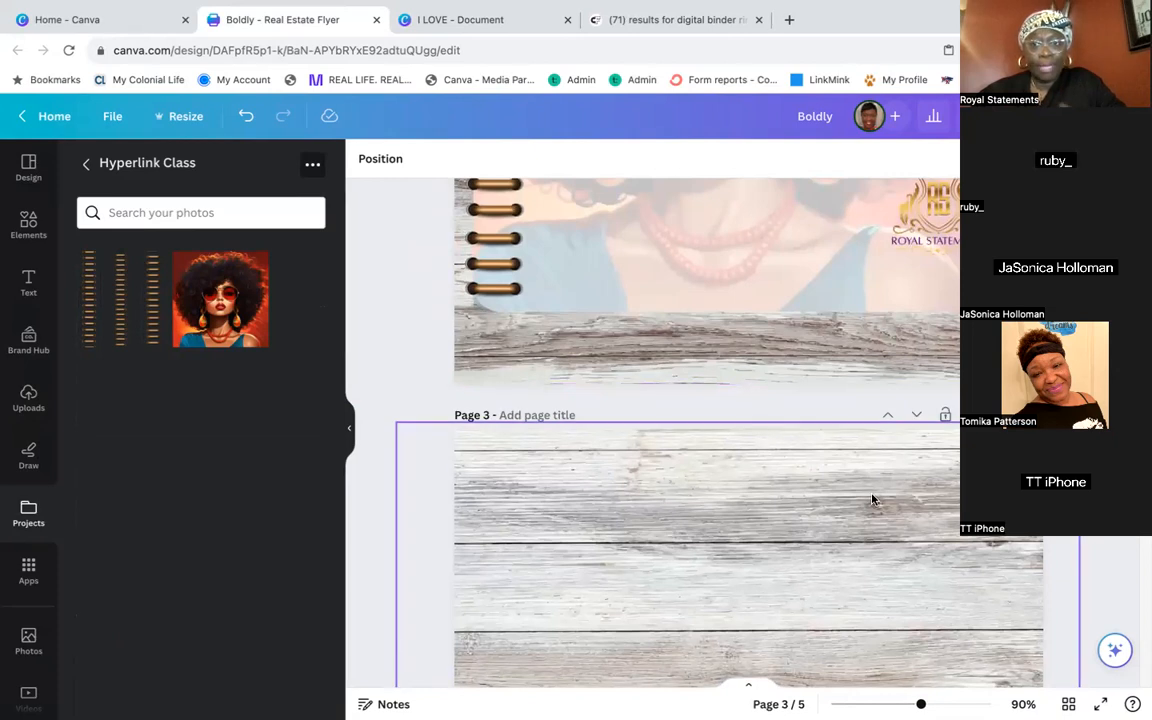
scroll(872, 499, "up", 8)
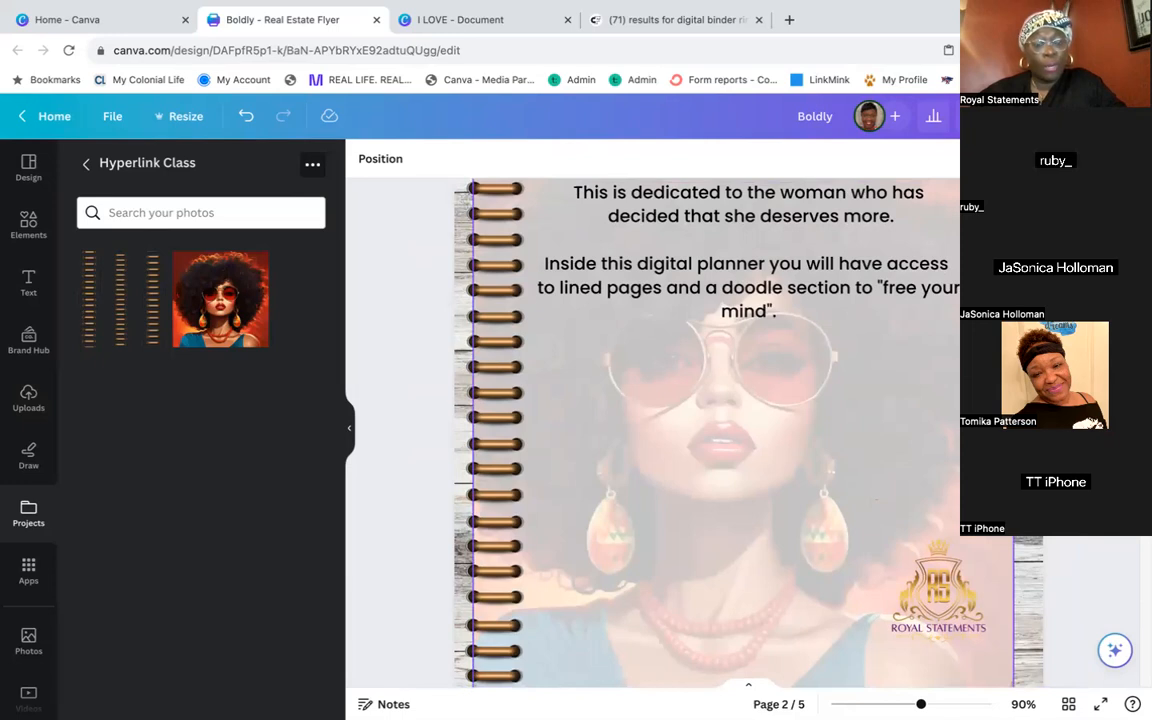
Add the portrait of the woman in red sunglasses from the Hyperlink Class folder to page 3
scroll(650, 430, "down", 8)
left_click(501, 303)
left_click(210, 276)
scroll(635, 346, "down", 2)
scroll(635, 346, "down", 2)
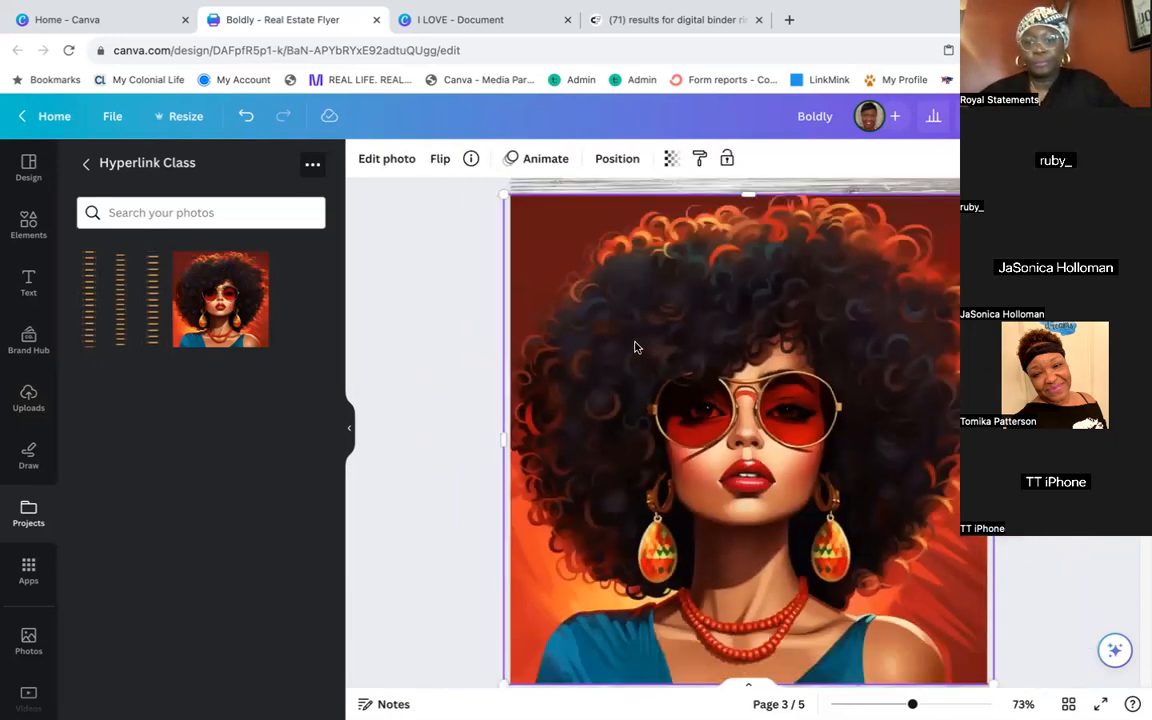
Shrink the portrait to slightly narrower than page 3 and centre it on the wood background
scroll(635, 344, "down", 3)
scroll(635, 342, "up", 1)
left_click_drag(865, 268, 848, 281)
left_click_drag(776, 342, 784, 329)
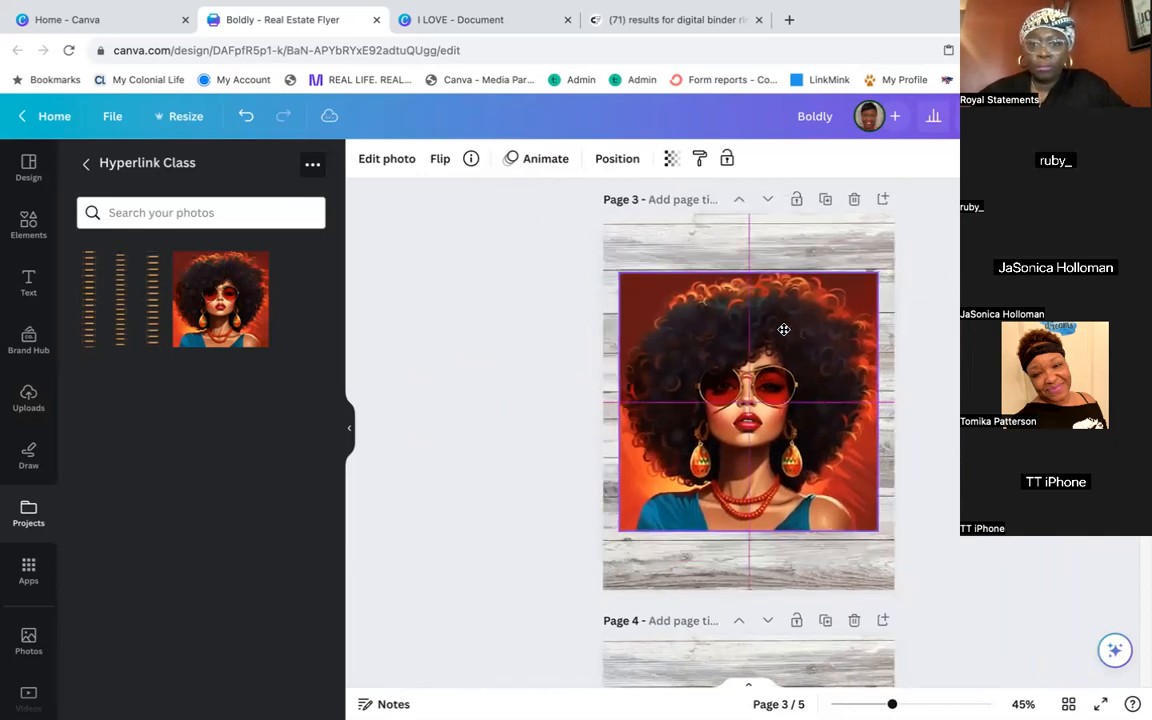
Extend the portrait on page 3 upward and downward so it fills most of the page height like a notebook cover
left_click_drag(753, 418, 753, 418)
left_click_drag(748, 532, 748, 571)
left_click_drag(750, 273, 748, 243)
mouse_move(752, 358)
left_mouse_down()
mouse_move(750, 345)
mouse_move(751, 355)
left_mouse_up()
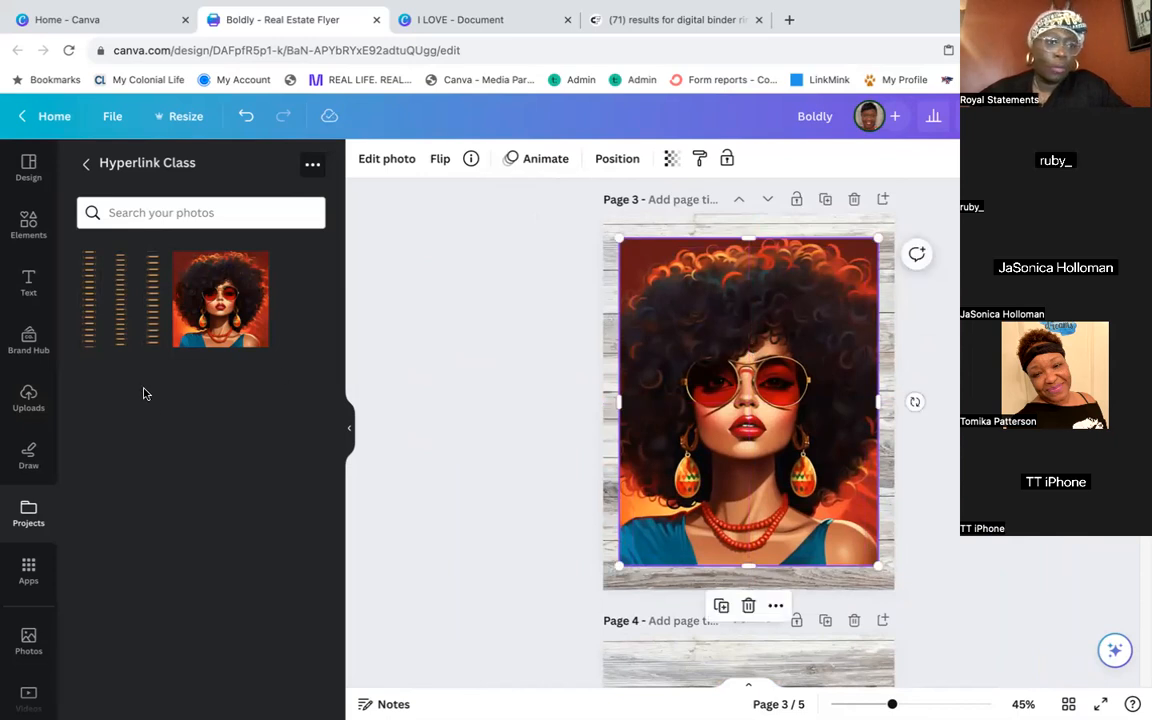
Add the gold spiral binding along the portrait's left edge on page 3 and group the binding with the portrait
left_click(89, 272)
left_click_drag(738, 352, 612, 348)
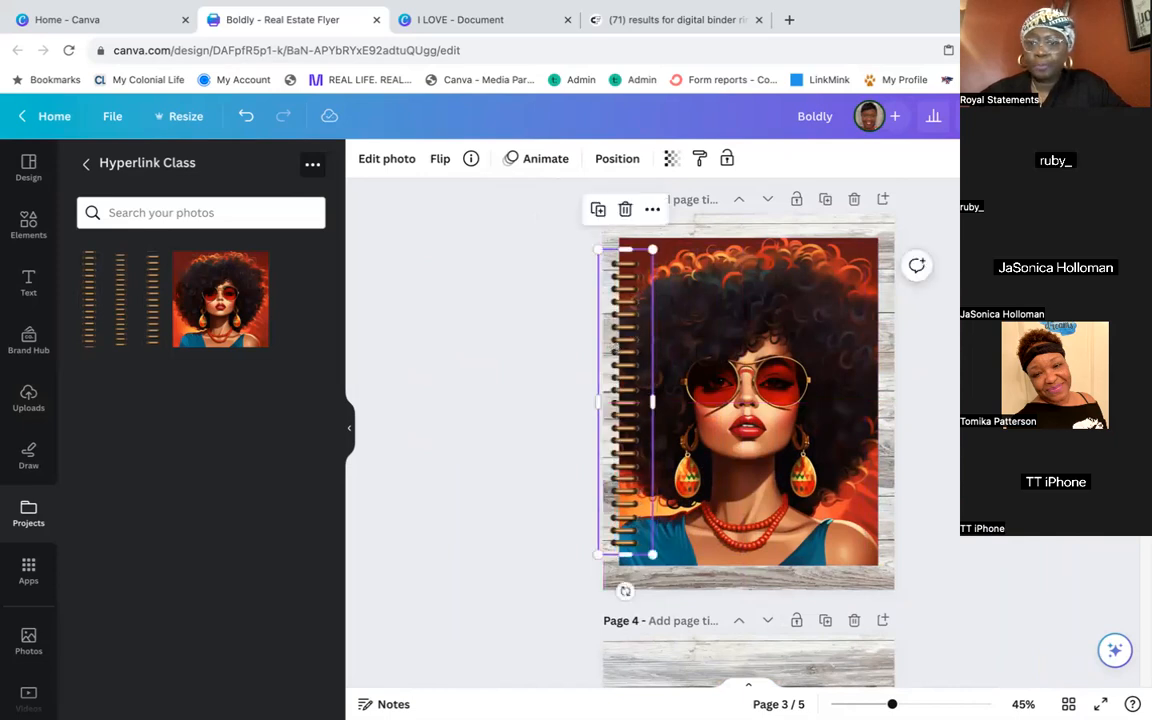
key("Escape")
left_click(812, 398)
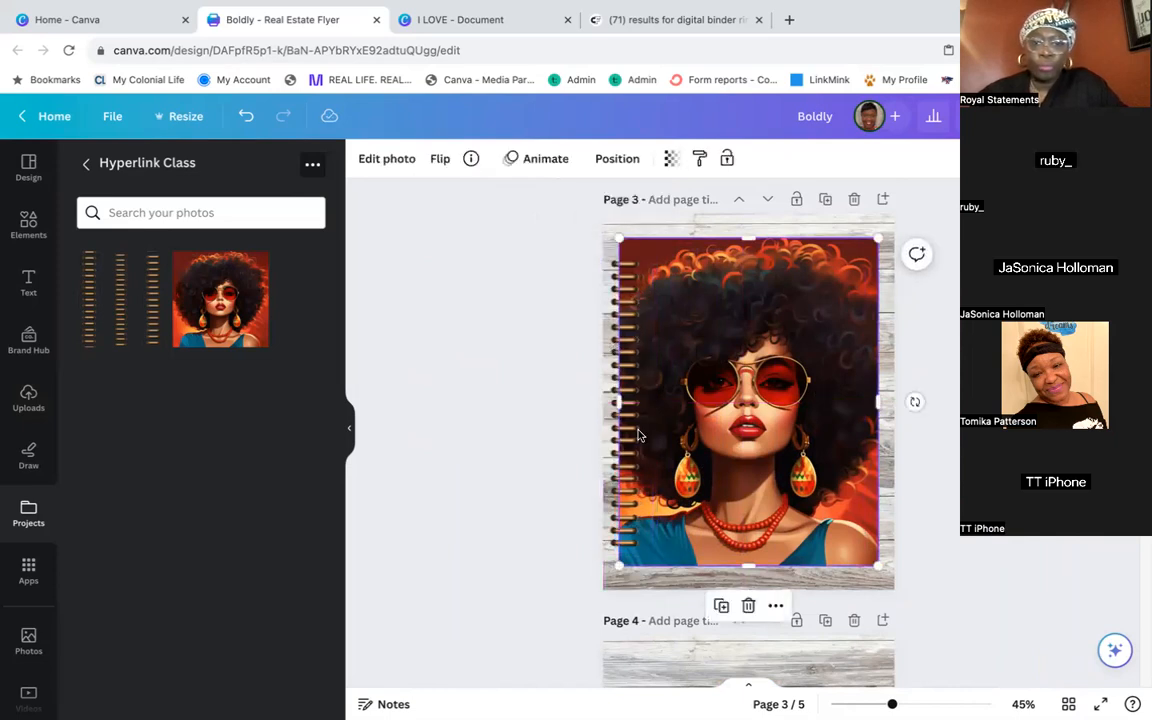
left_click(622, 432, "shift")
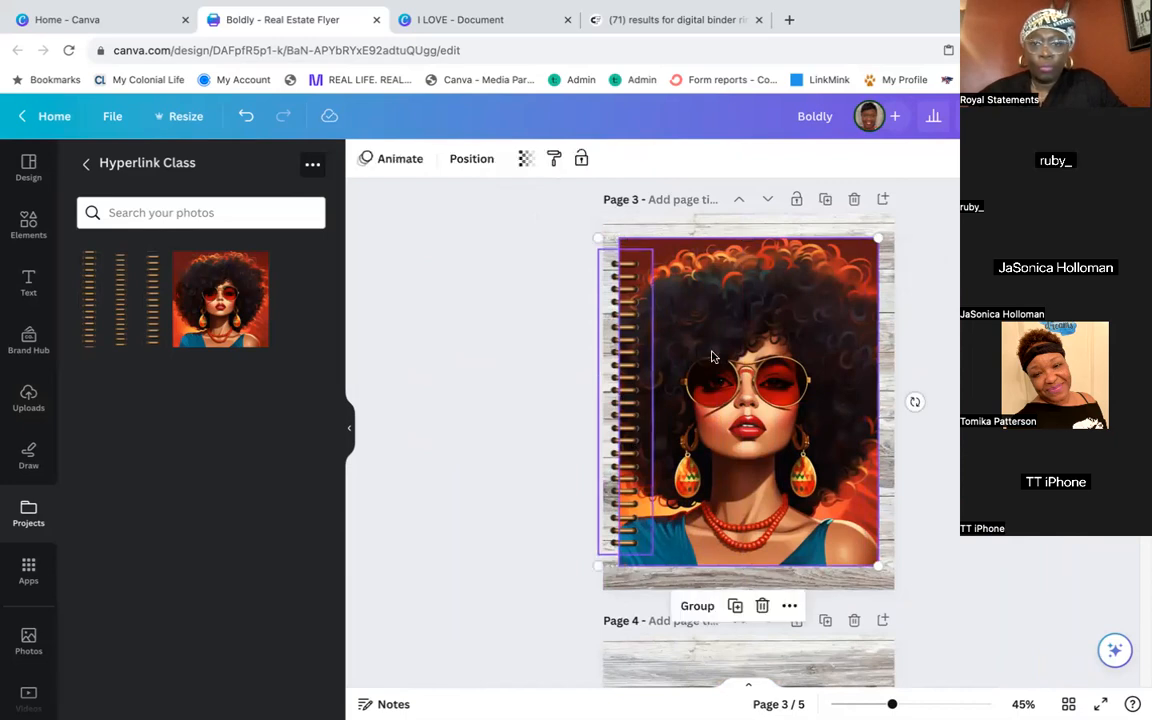
left_click(698, 606)
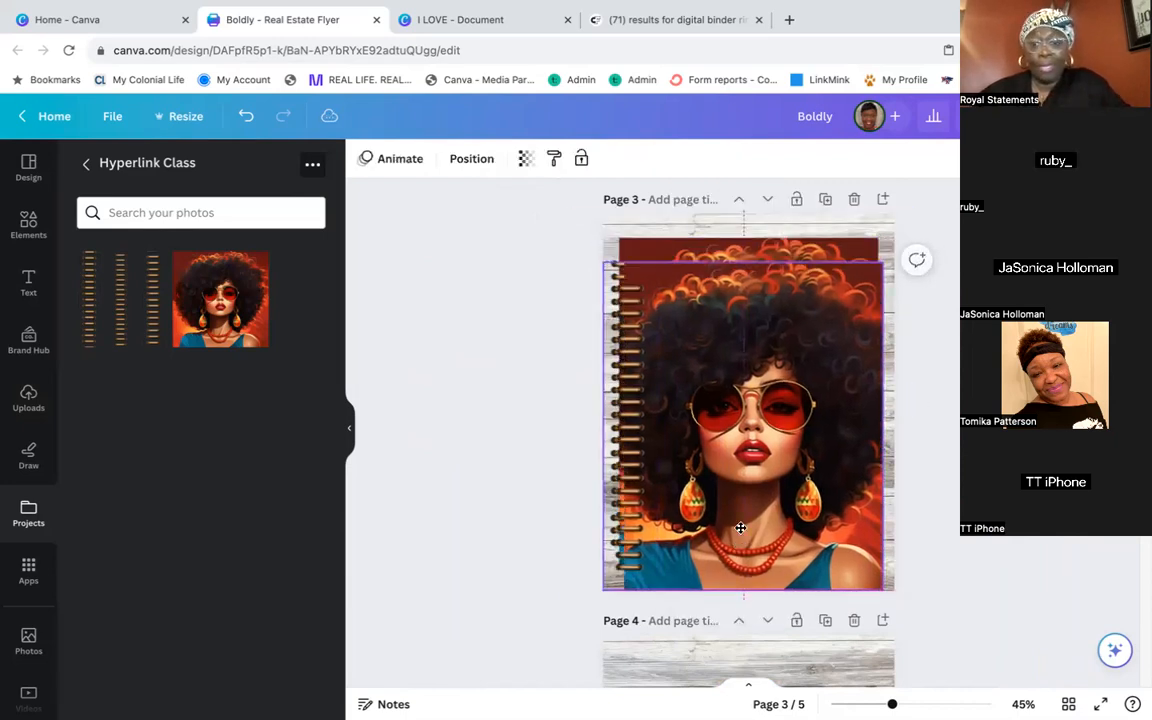
Duplicate the grouped notebook cover and position the copy on page 4, leaving a wood border above and below it
scroll(741, 532, "down", 4)
left_click_drag(738, 540, 745, 553)
scroll(668, 385, "down", 1)
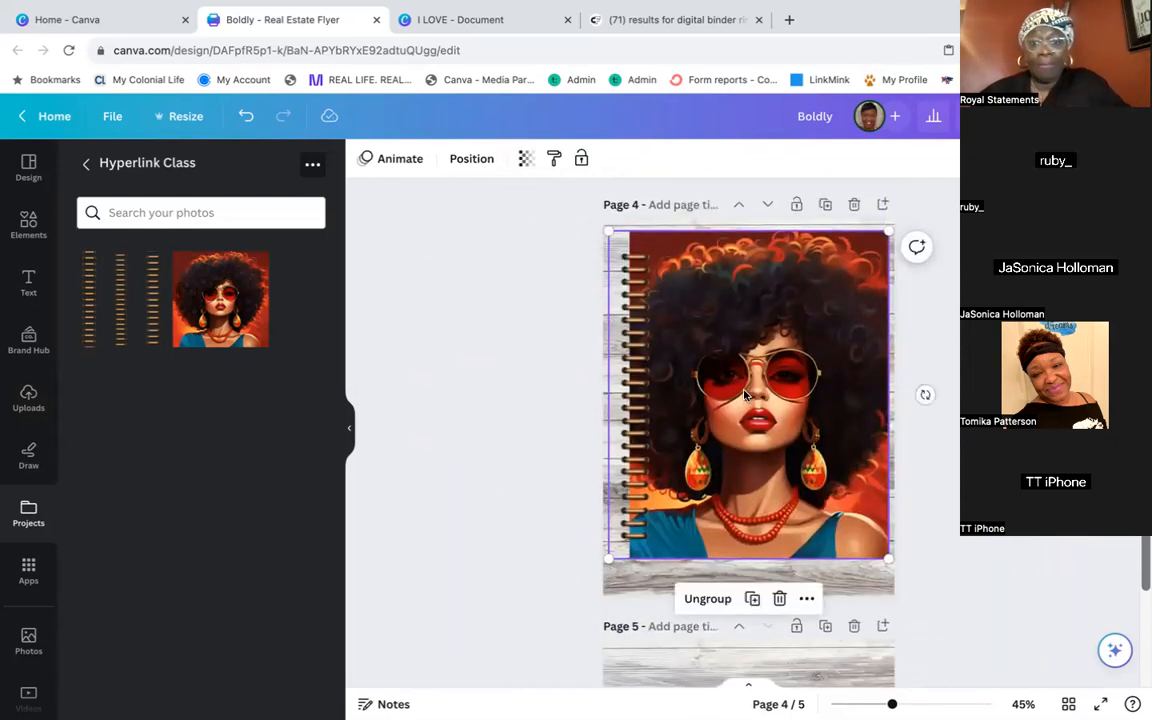
left_click_drag(737, 392, 743, 401)
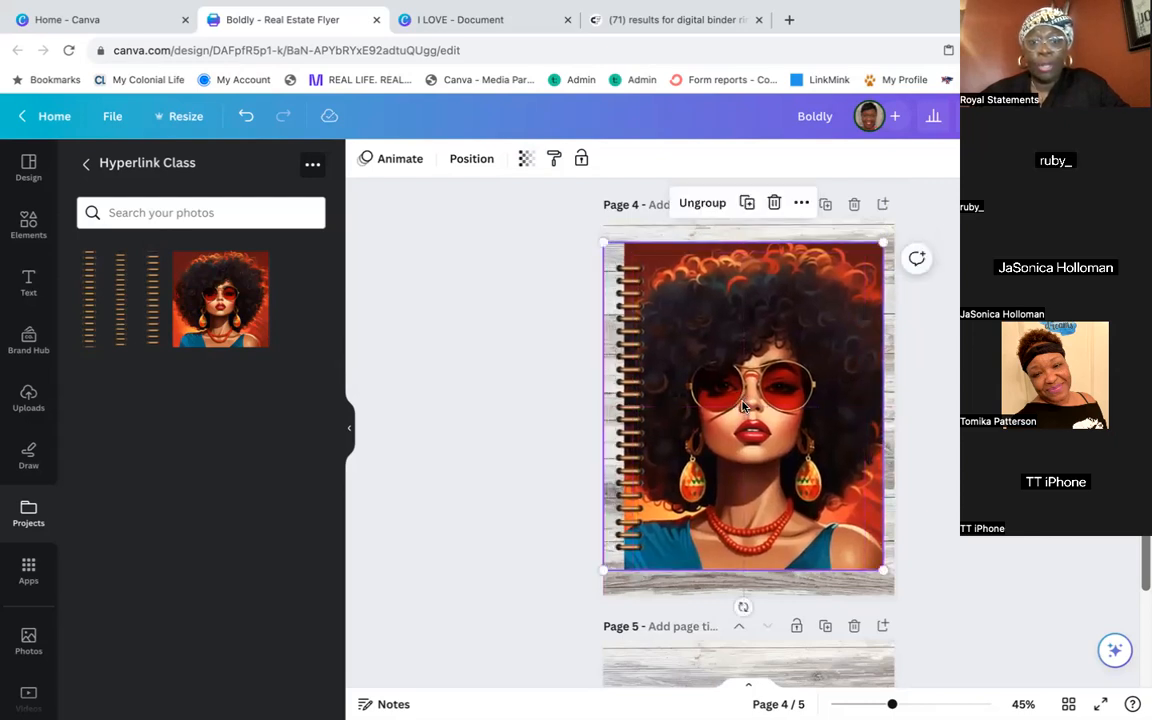
scroll(742, 406, "down", 7)
left_click(742, 406)
right_click(742, 406)
left_click(794, 398)
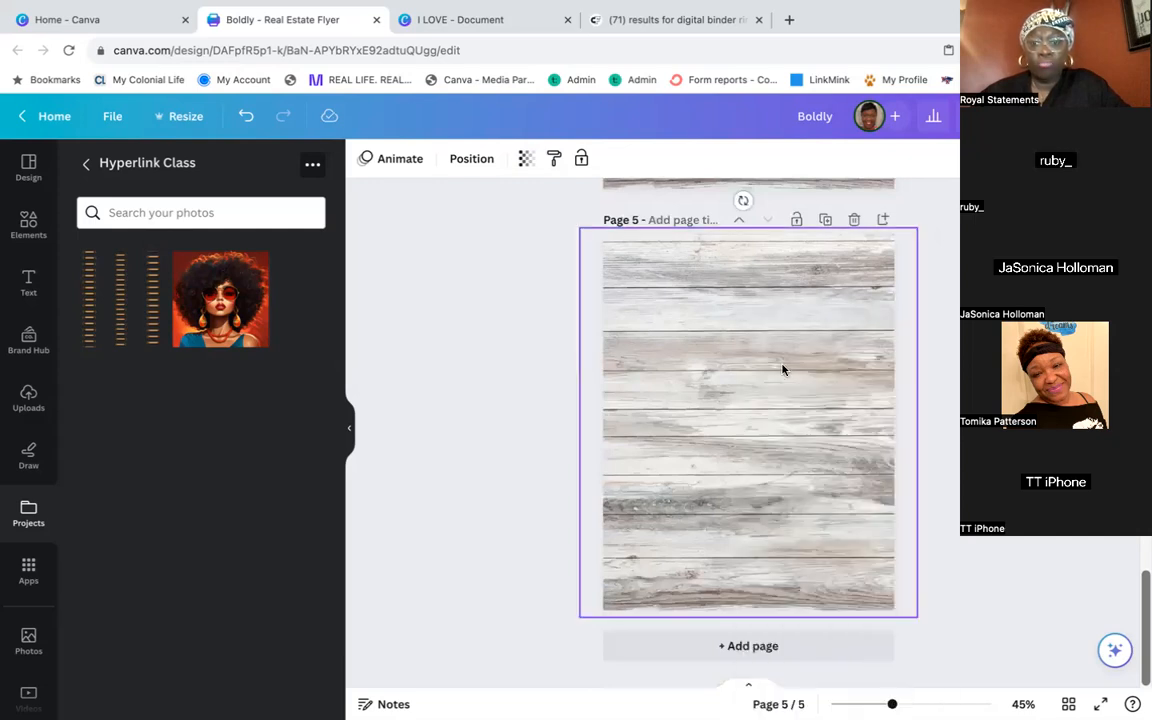
key("BackSpace")
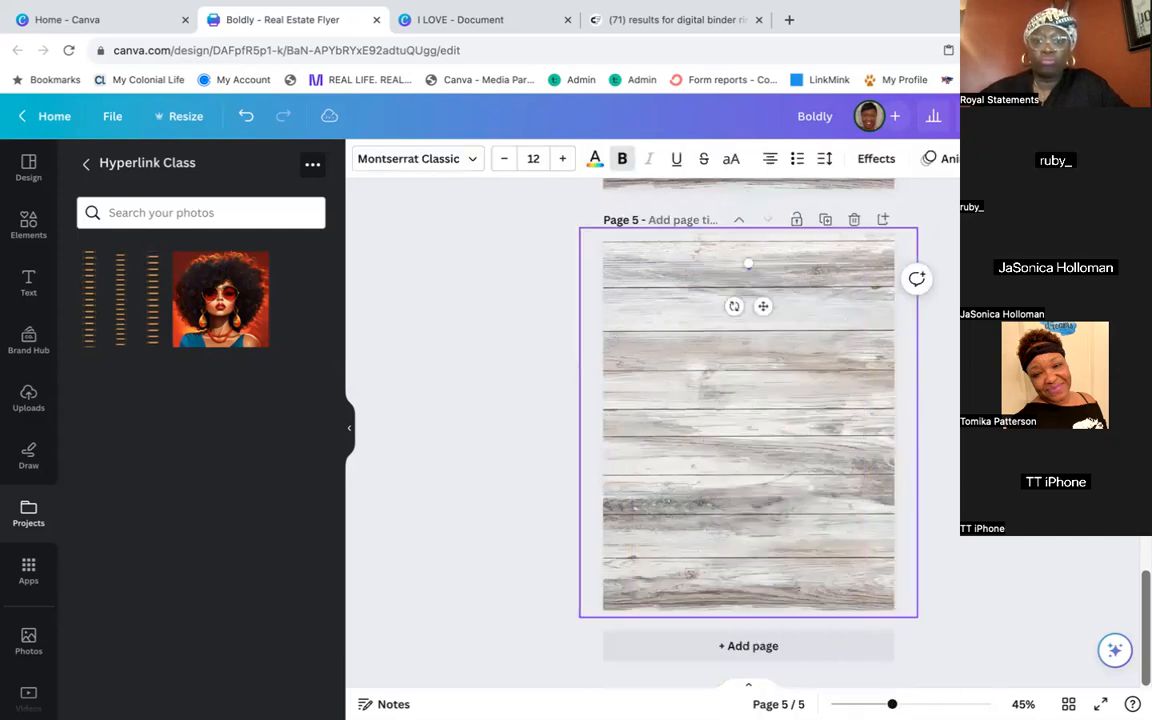
Copy the grouped notebook cover from page 4 and paste it onto page 5
scroll(755, 331, "up", 2)
scroll(721, 274, "up", 3)
left_click(721, 274)
scroll(697, 359, "up", 1)
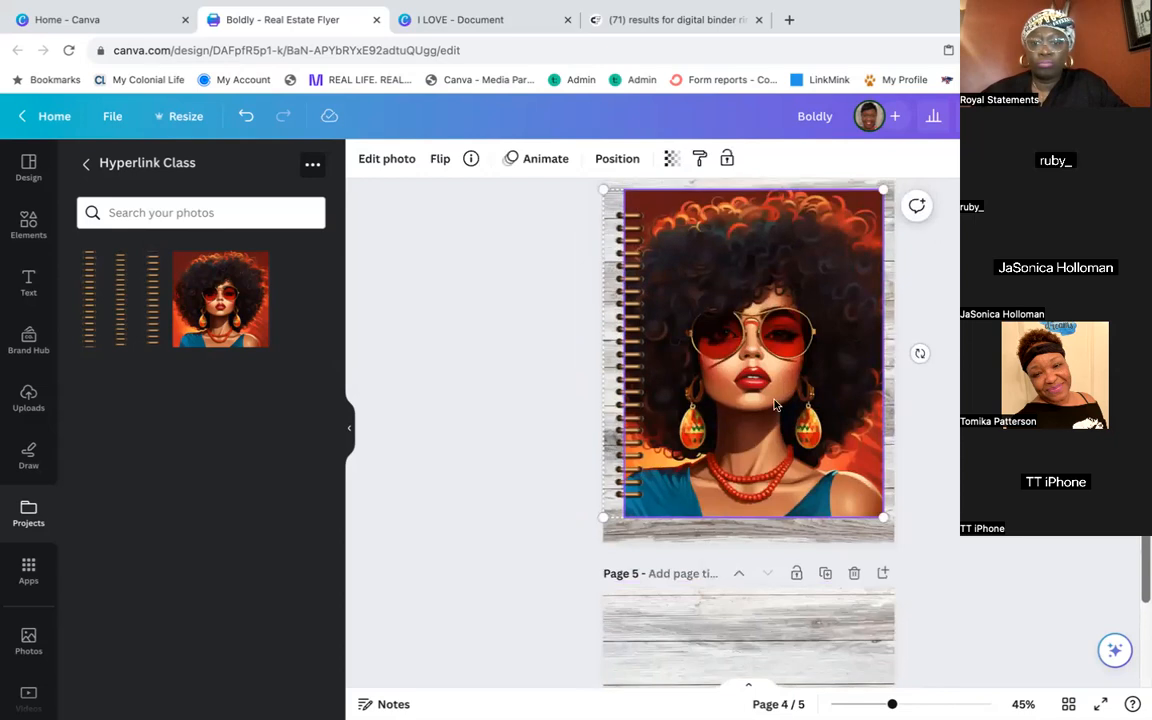
right_click(773, 393)
left_click(815, 290)
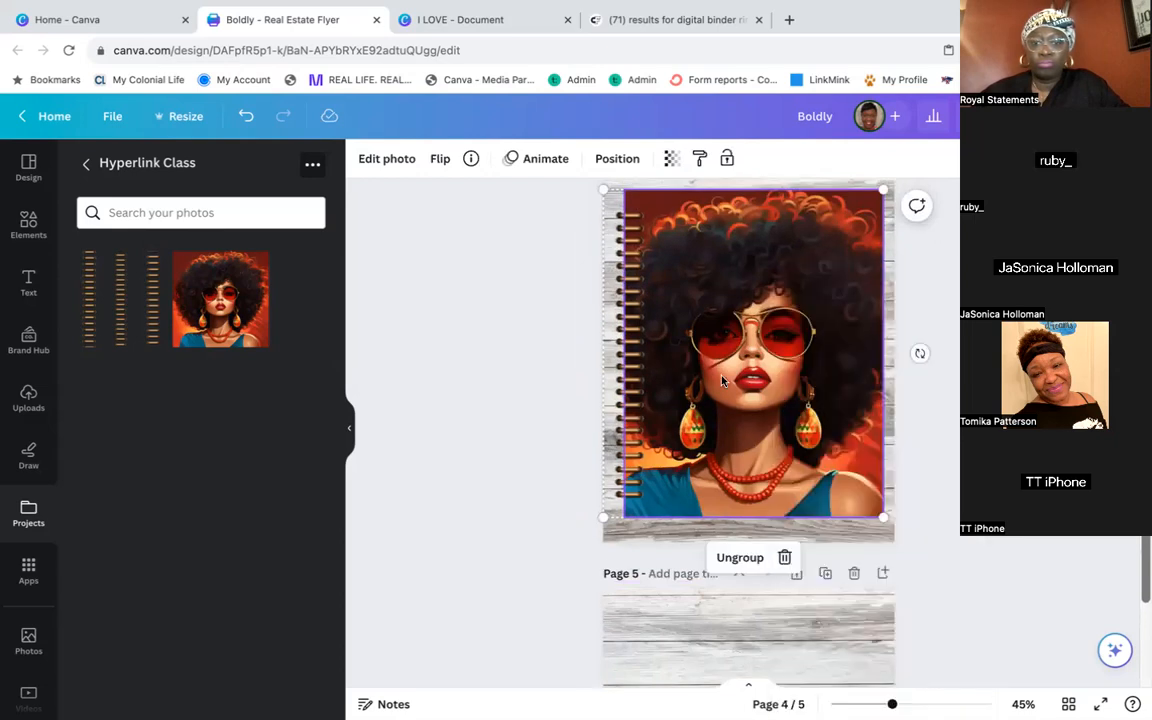
scroll(722, 380, "down", 3)
left_click(722, 380)
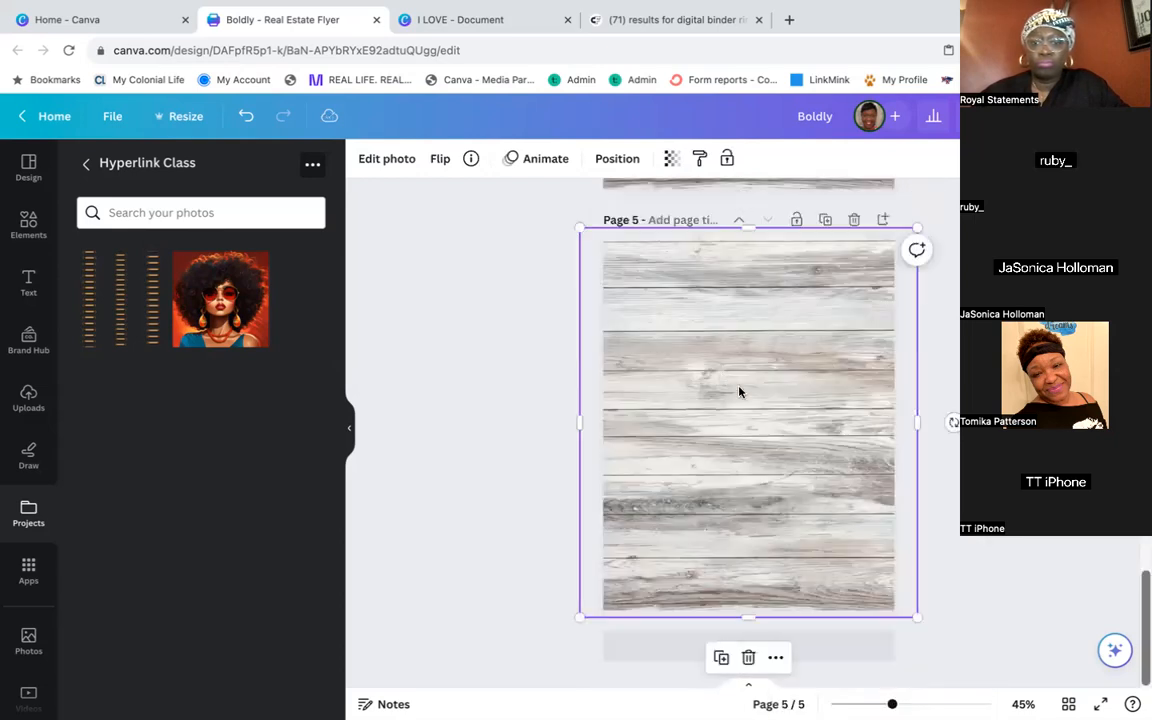
double_click(853, 380)
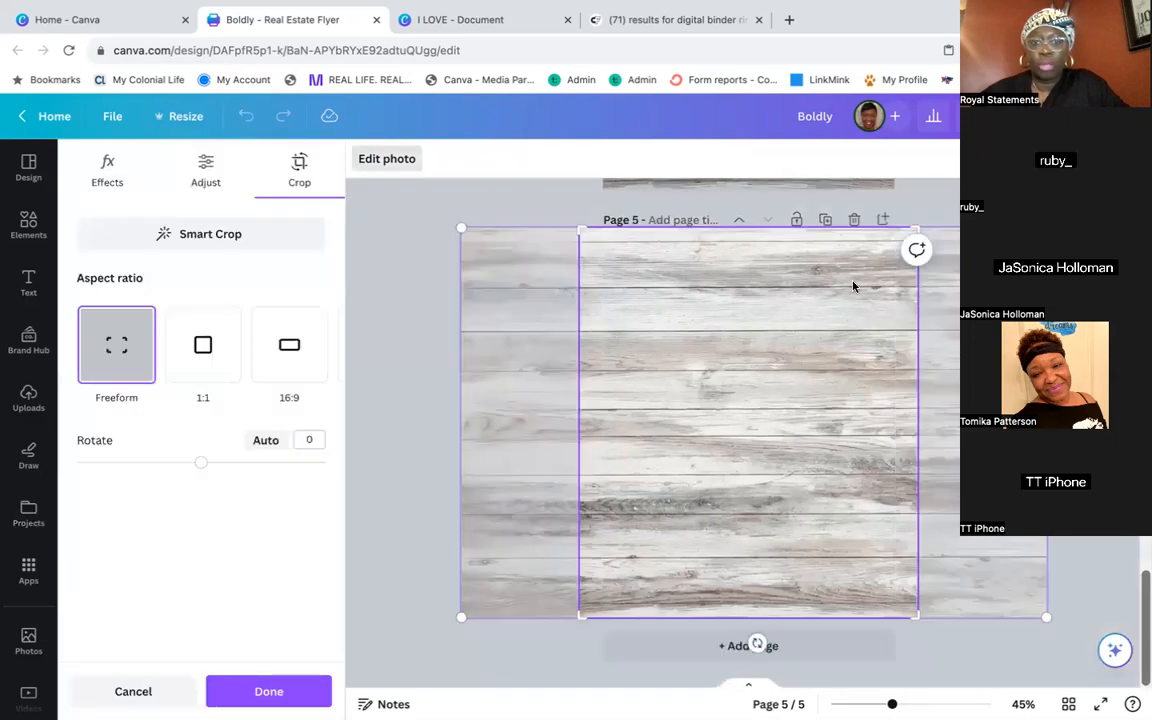
key("Return")
right_click(823, 357)
left_click(864, 366)
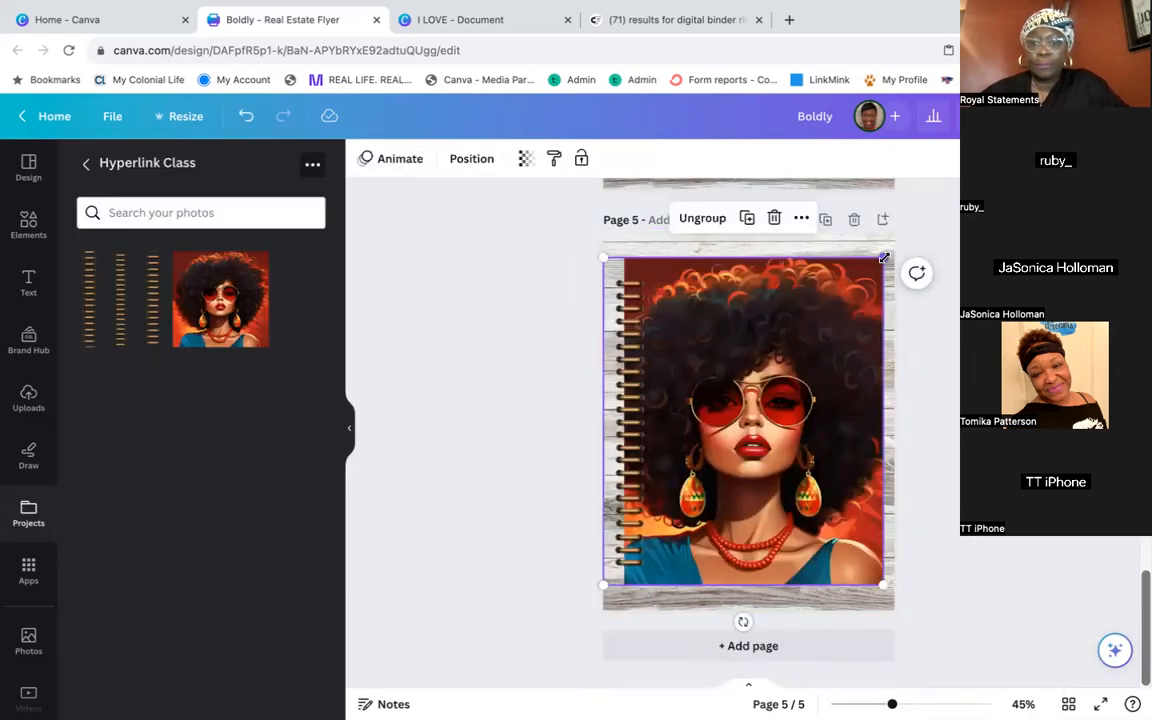
Adjust the size of the notebook cover group on page 5 and centre its portrait on the wood background
left_click_drag(879, 262, 872, 270)
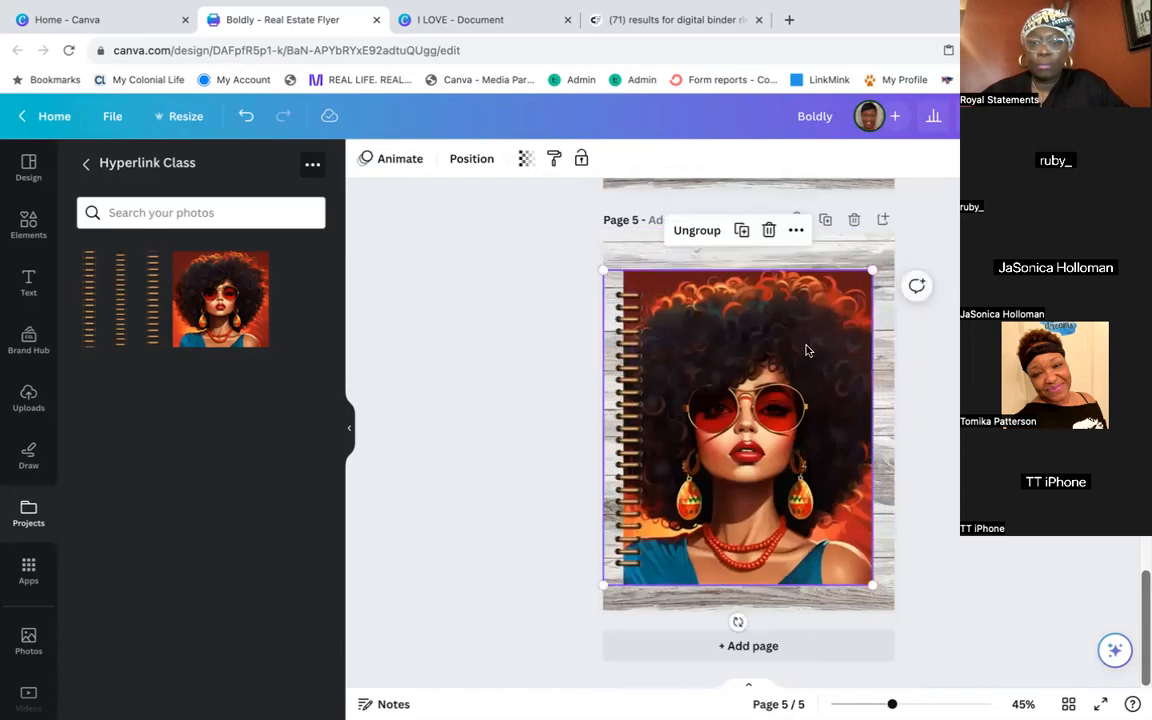
left_click_drag(772, 373, 795, 364)
left_click(938, 344)
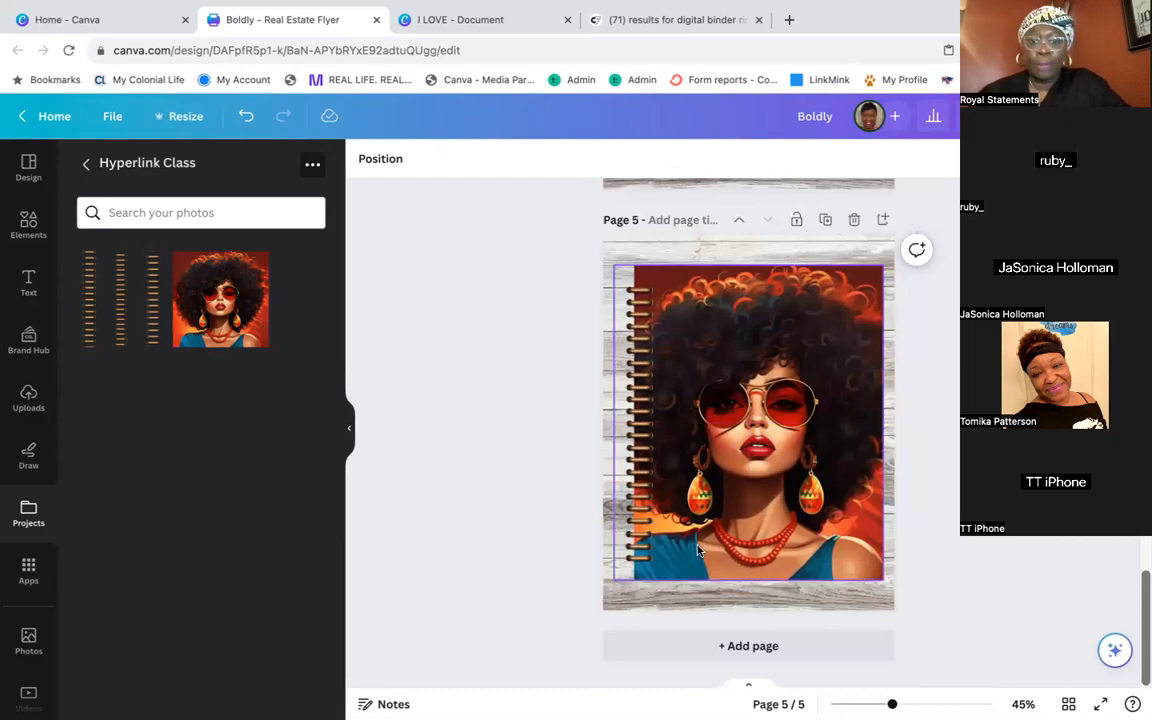
left_click(631, 577)
left_click_drag(613, 583, 604, 592)
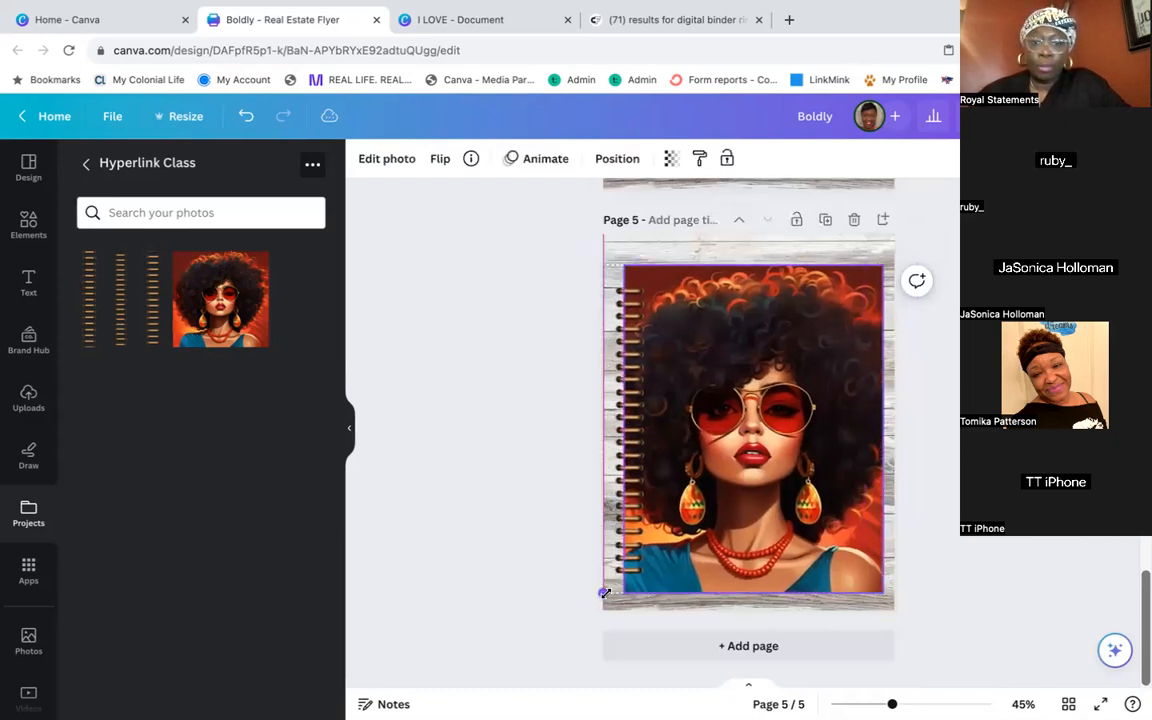
left_click_drag(743, 488, 746, 478)
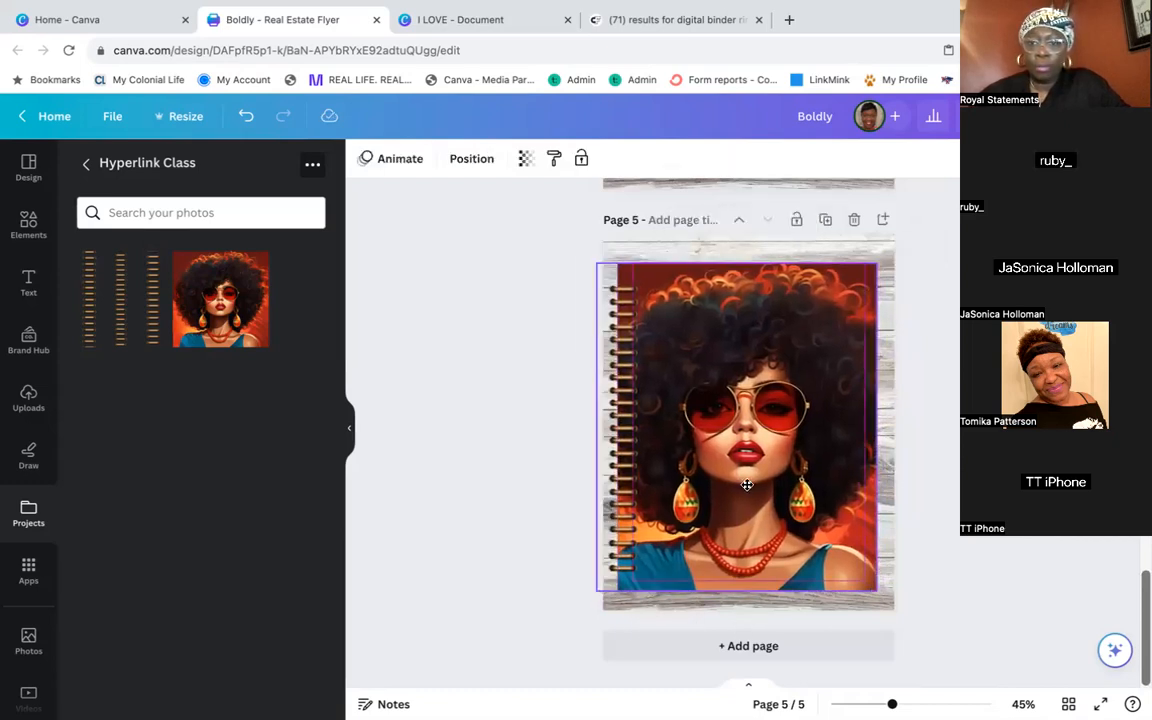
scroll(920, 373, "up", 3)
scroll(904, 372, "up", 2)
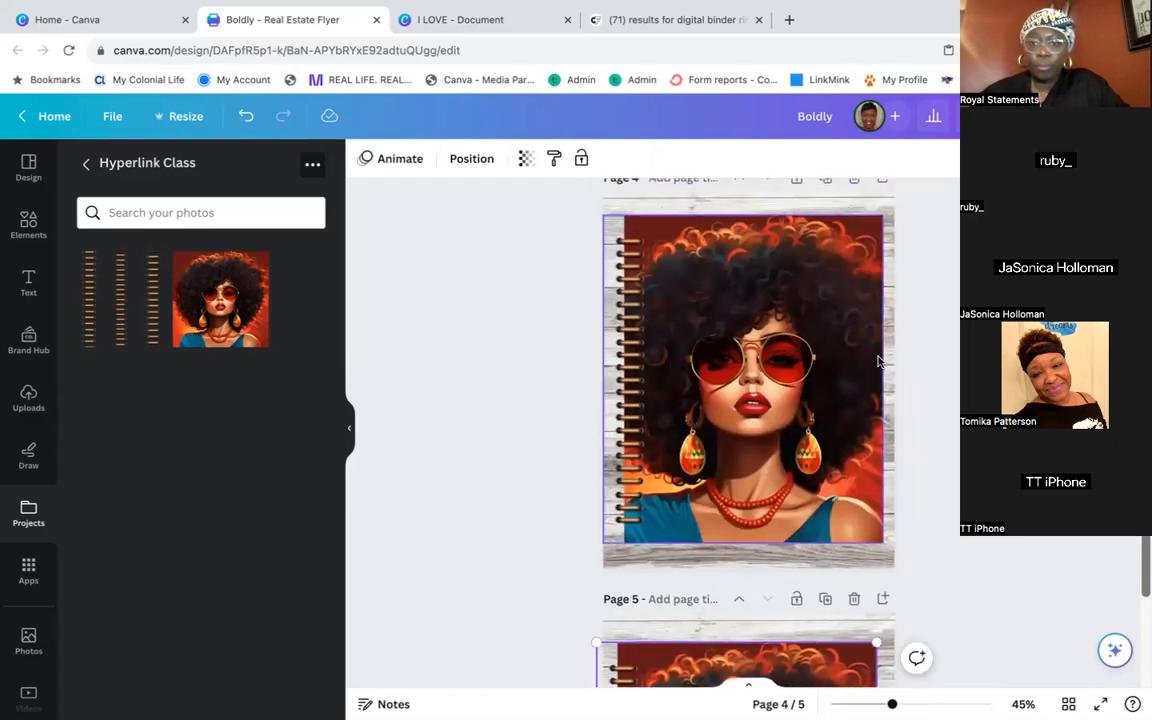
scroll(748, 400, "up", 10)
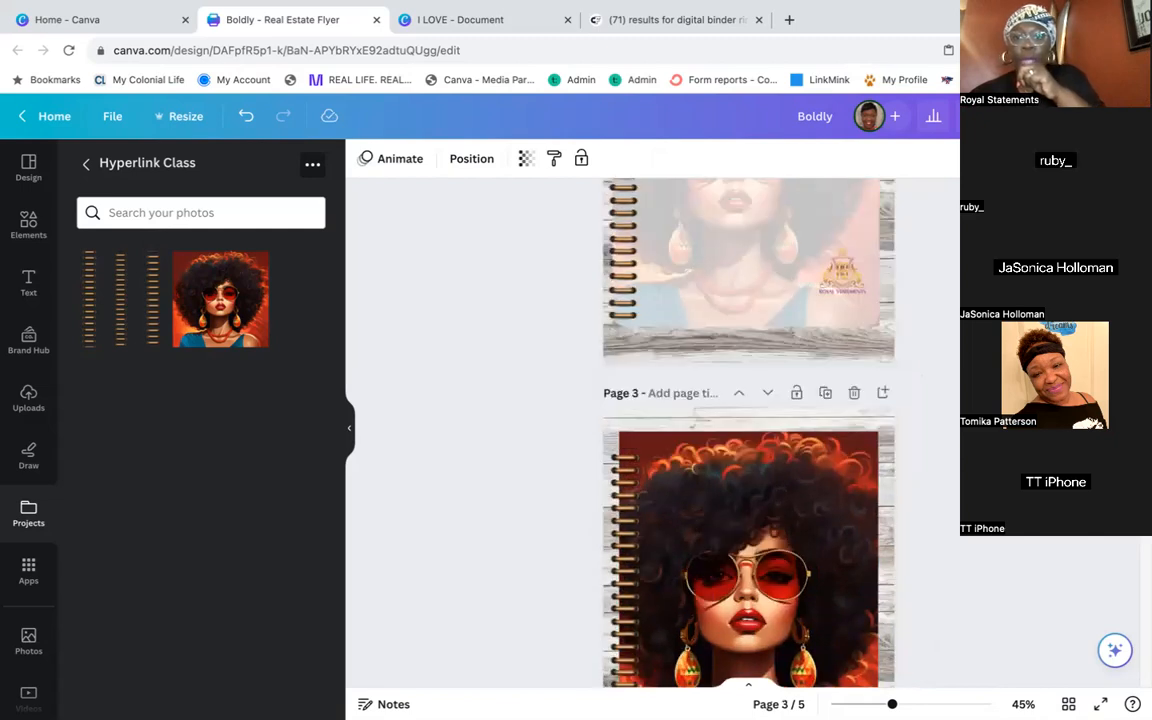
scroll(748, 430, "down", 10)
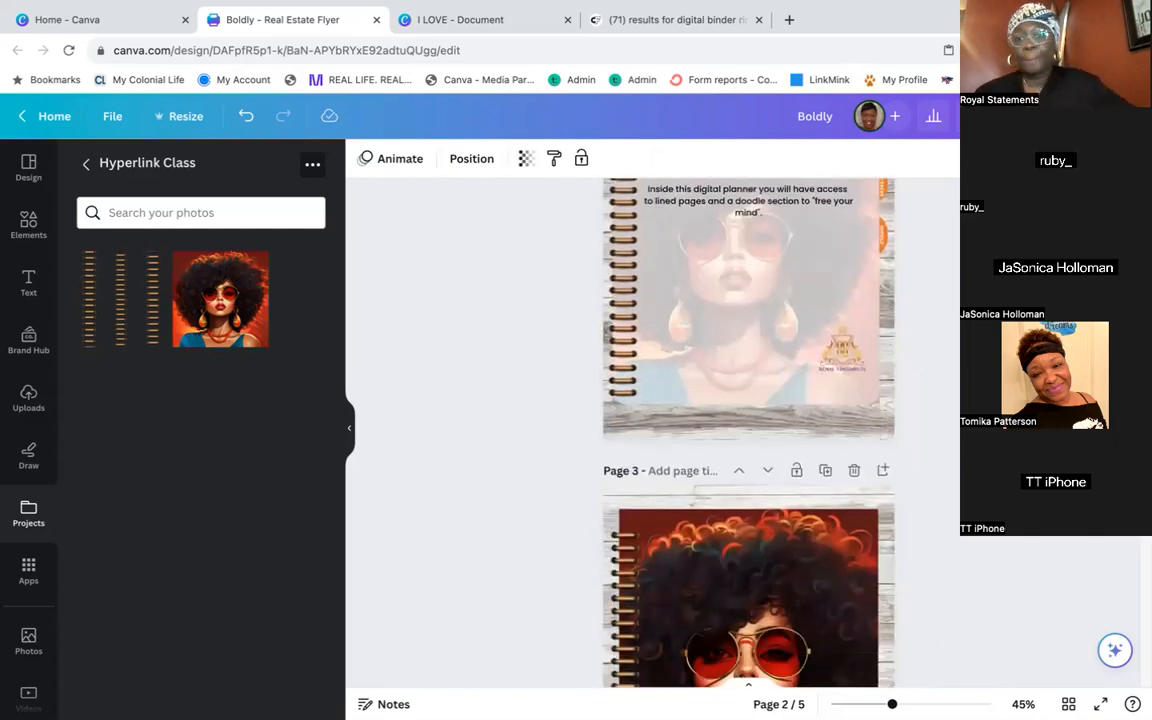
scroll(832, 318, "down", 1)
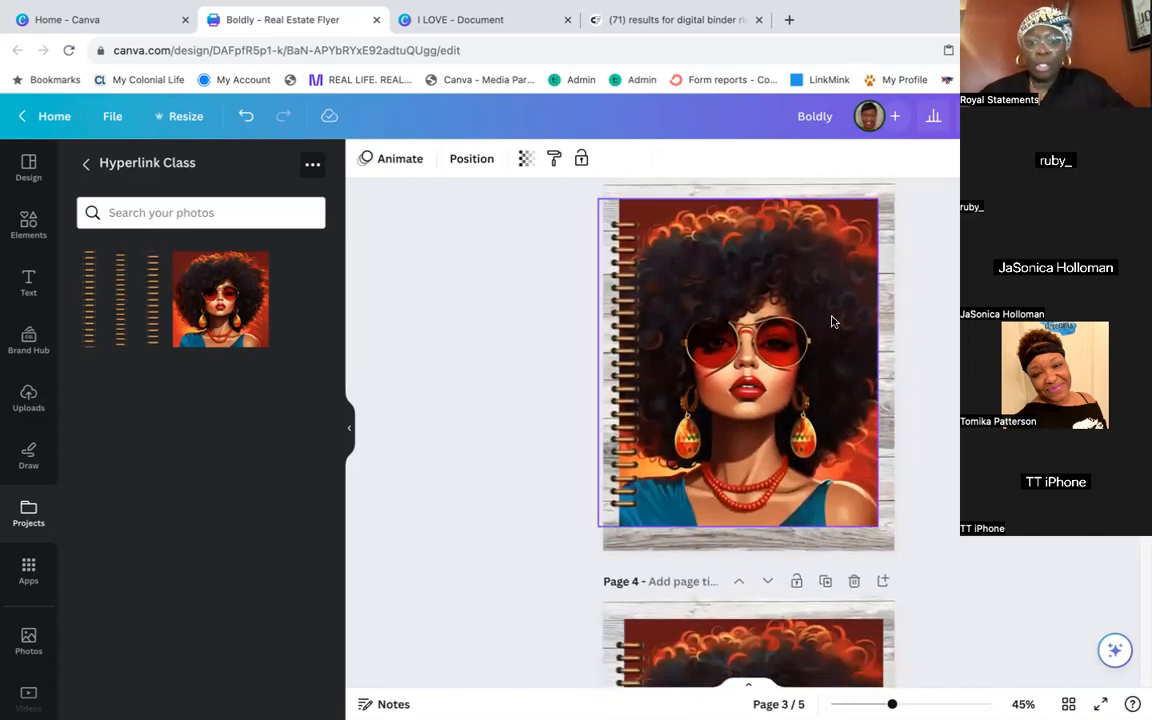
scroll(832, 323, "up", 6)
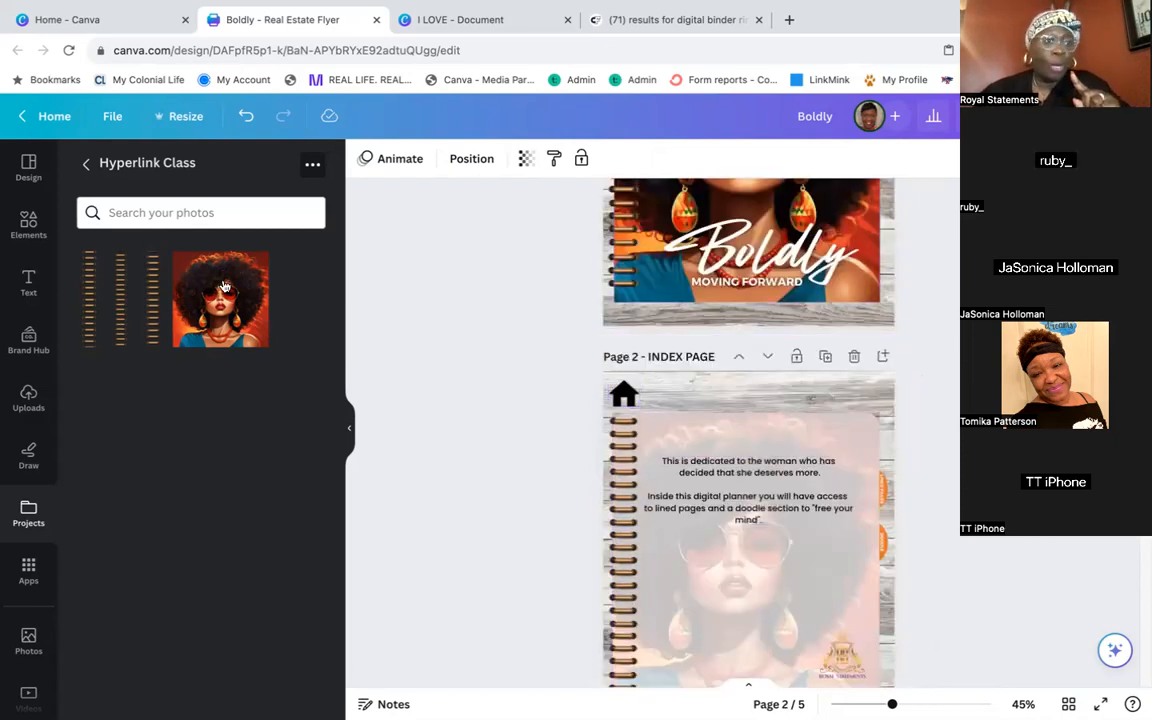
Replace the "square" search among the elements with a search for "HOME"
left_click(28, 221)
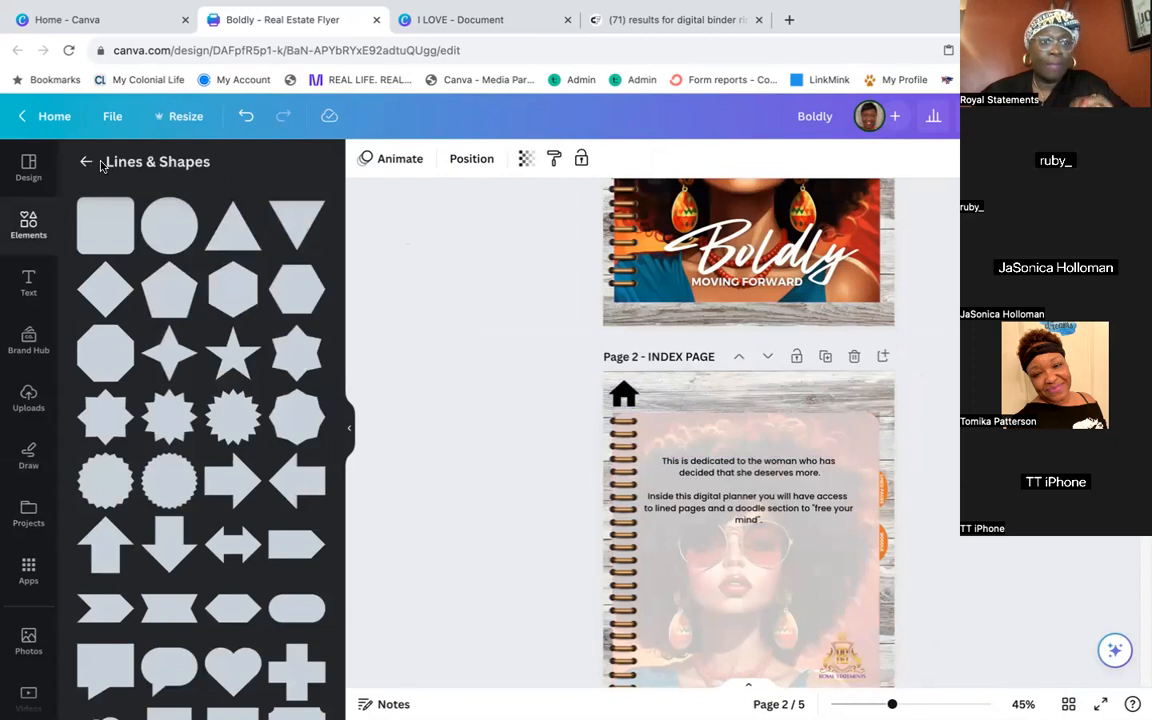
left_click(88, 164)
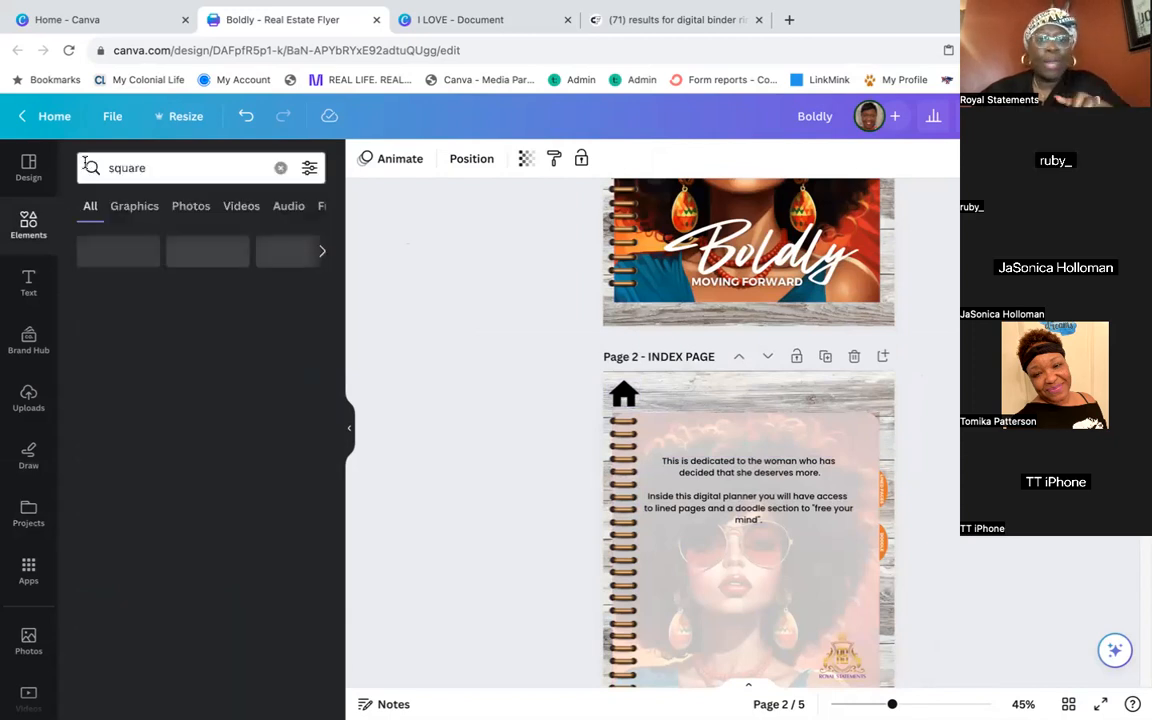
scroll(520, 389, "down", 8)
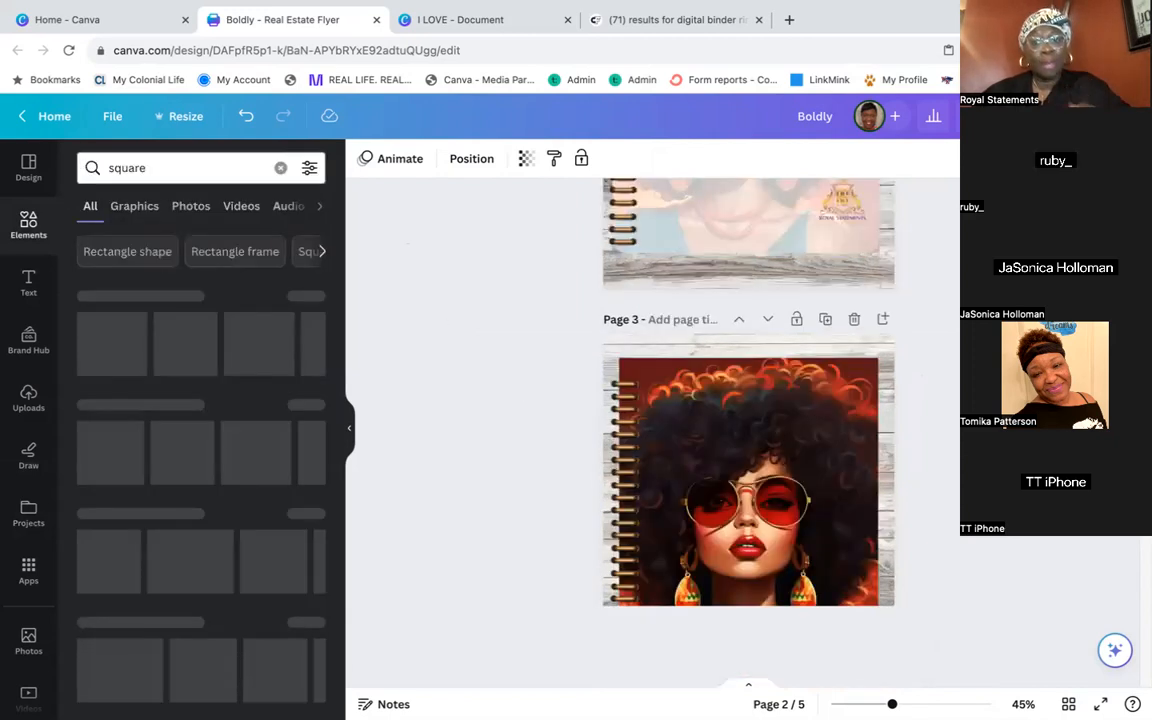
scroll(520, 389, "up", 2)
scroll(748, 432, "up", 1)
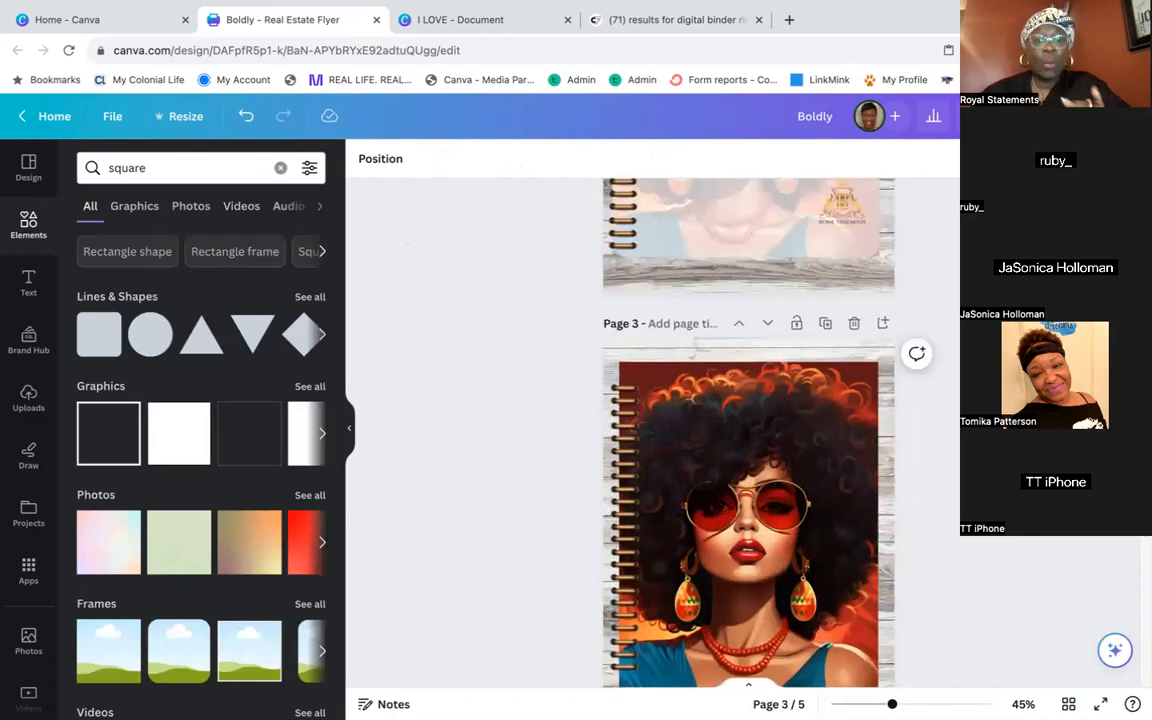
double_click(174, 168)
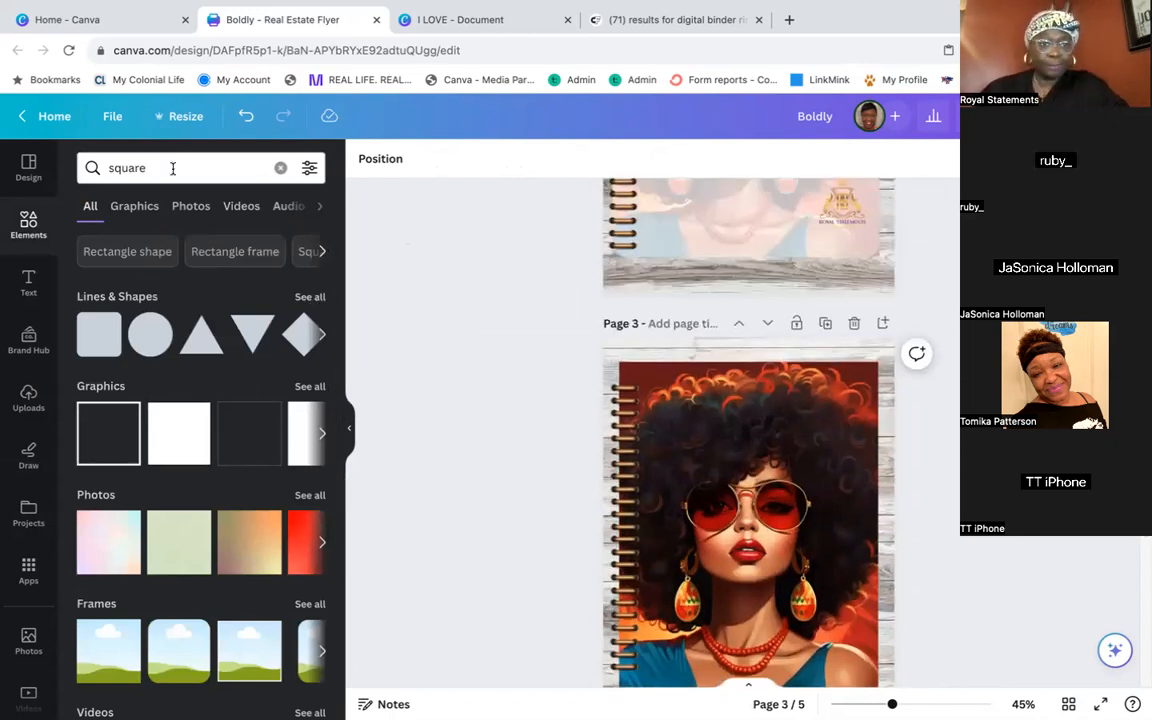
type("home")
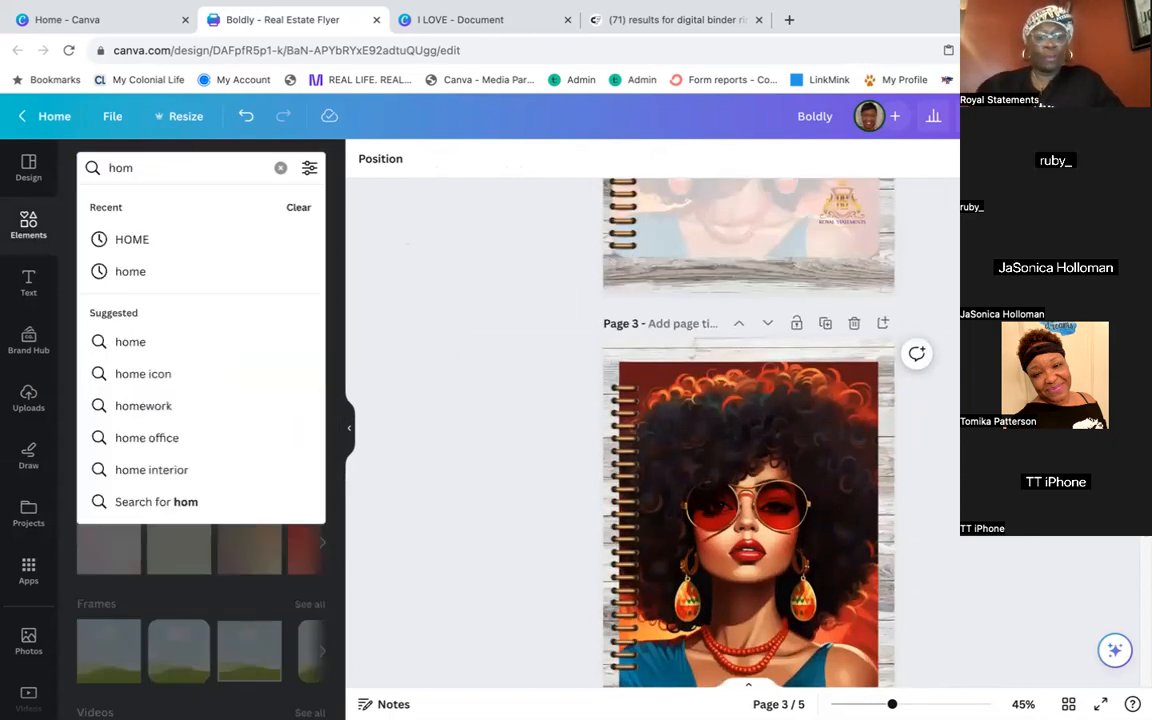
left_click(137, 238)
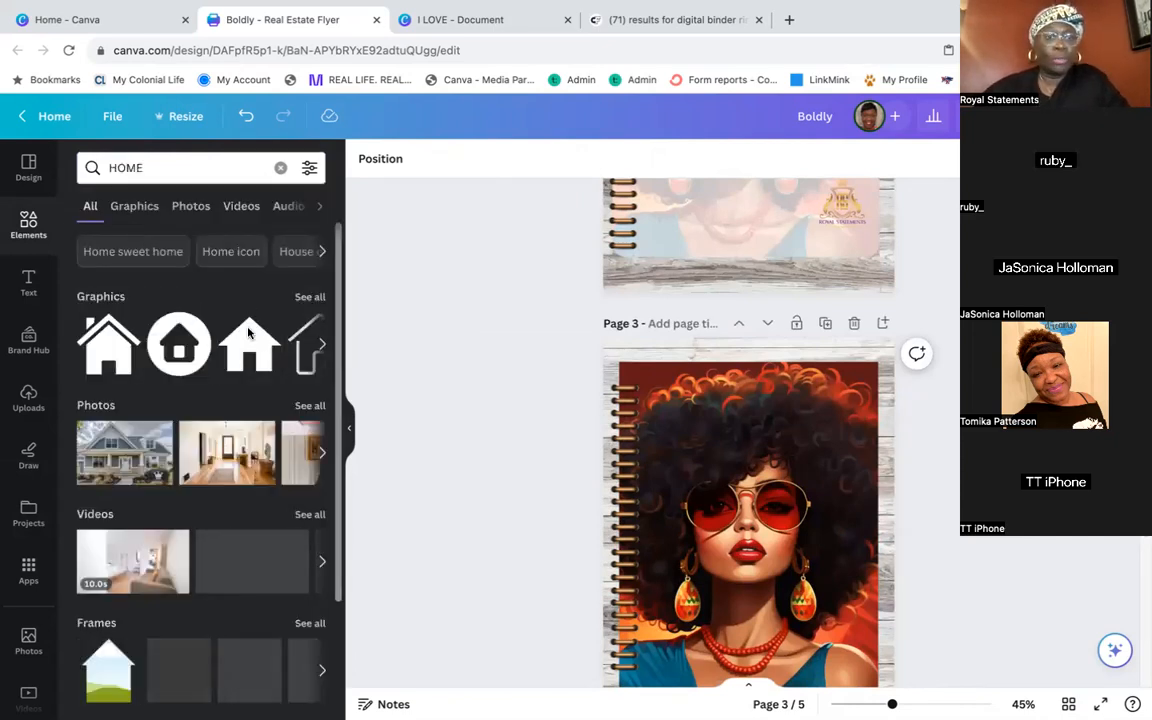
Add the solid house graphic as a small black icon in the upper-left corner of page 4, above the spiral binding
left_click(224, 320)
left_click_drag(752, 522, 632, 408)
left_click(952, 310)
left_click(603, 301)
scroll(655, 411, "down", 4)
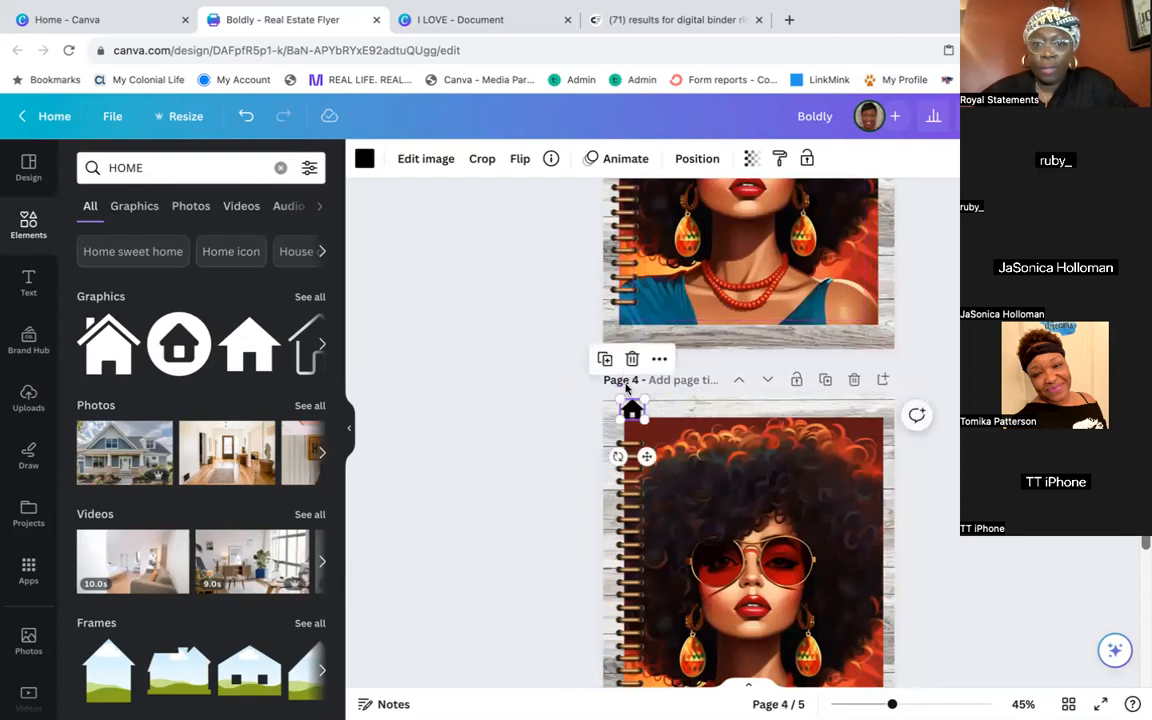
Duplicate the small home icon and place the copy in the upper-left corner of page 5
left_click(604, 363)
mouse_move(652, 461)
left_mouse_down()
mouse_move(648, 448)
mouse_move(632, 456)
left_mouse_up()
scroll(648, 448, "down", 3)
scroll(635, 454, "down", 1)
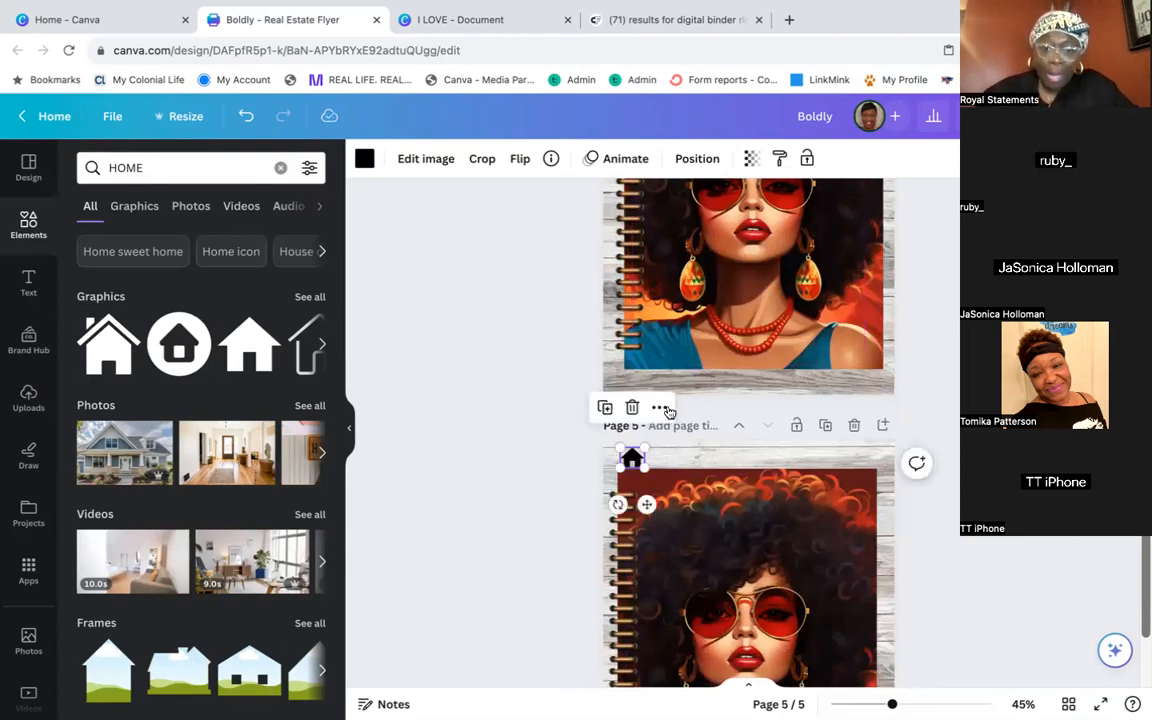
Link the home icon on page 5 to the page "1 - FRONT COVER"
left_click(661, 410)
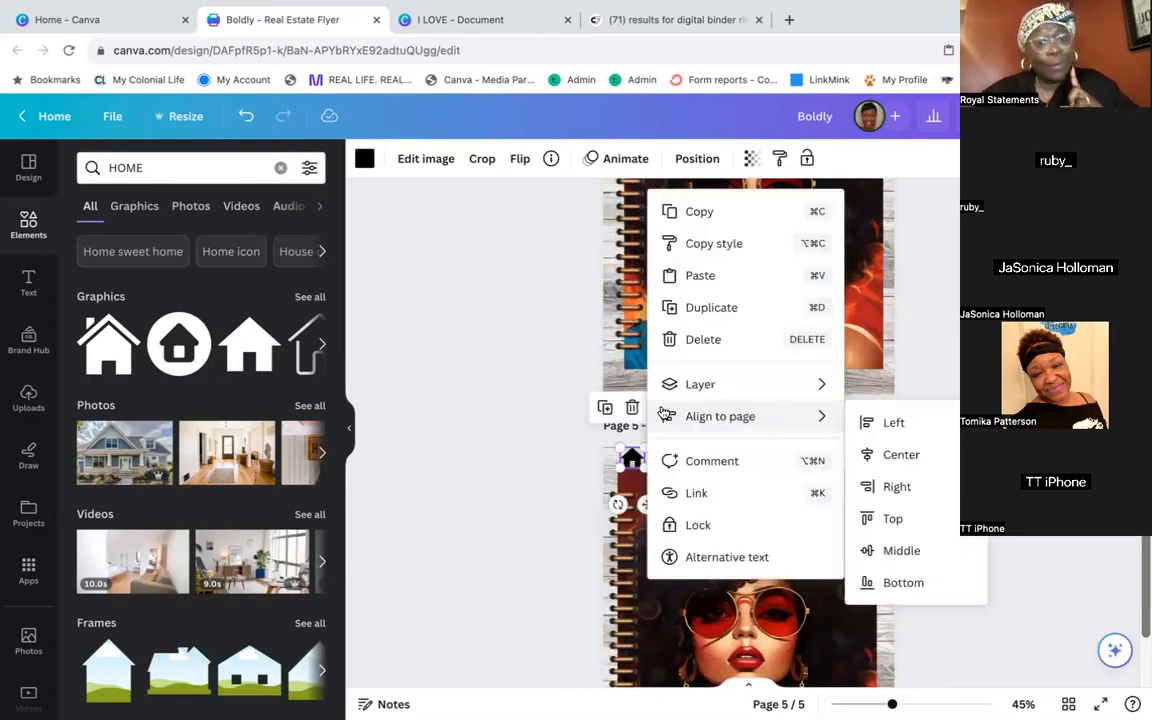
left_click(704, 494)
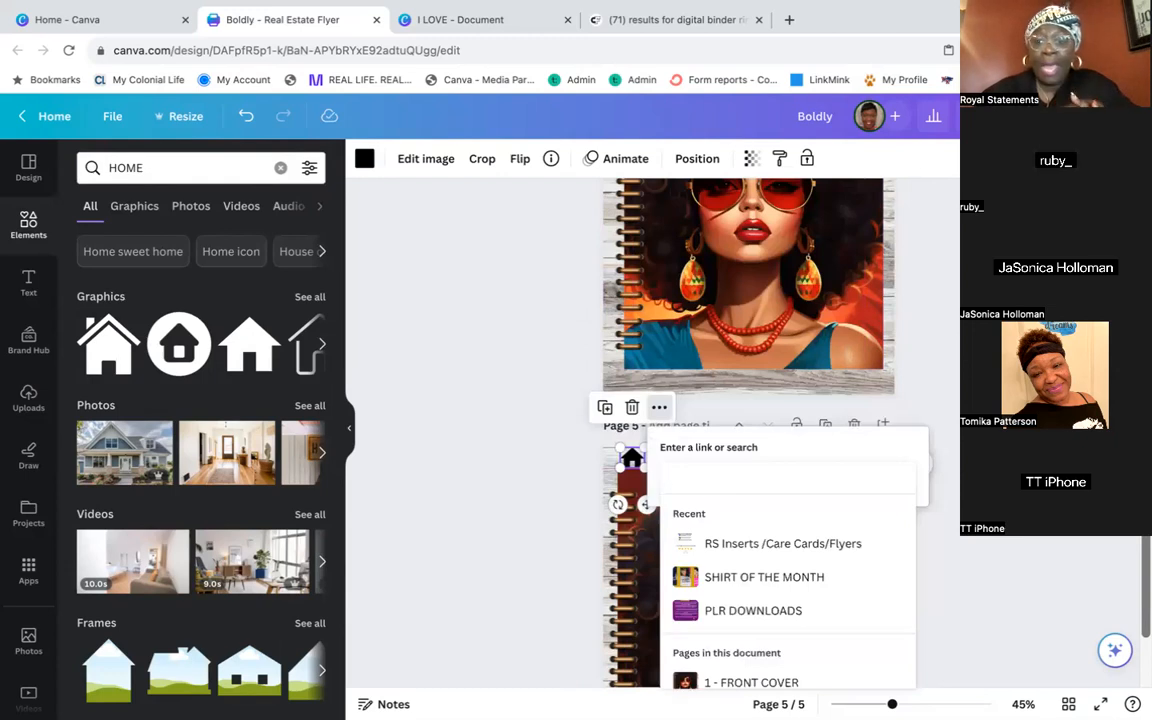
scroll(704, 490, "down", 3)
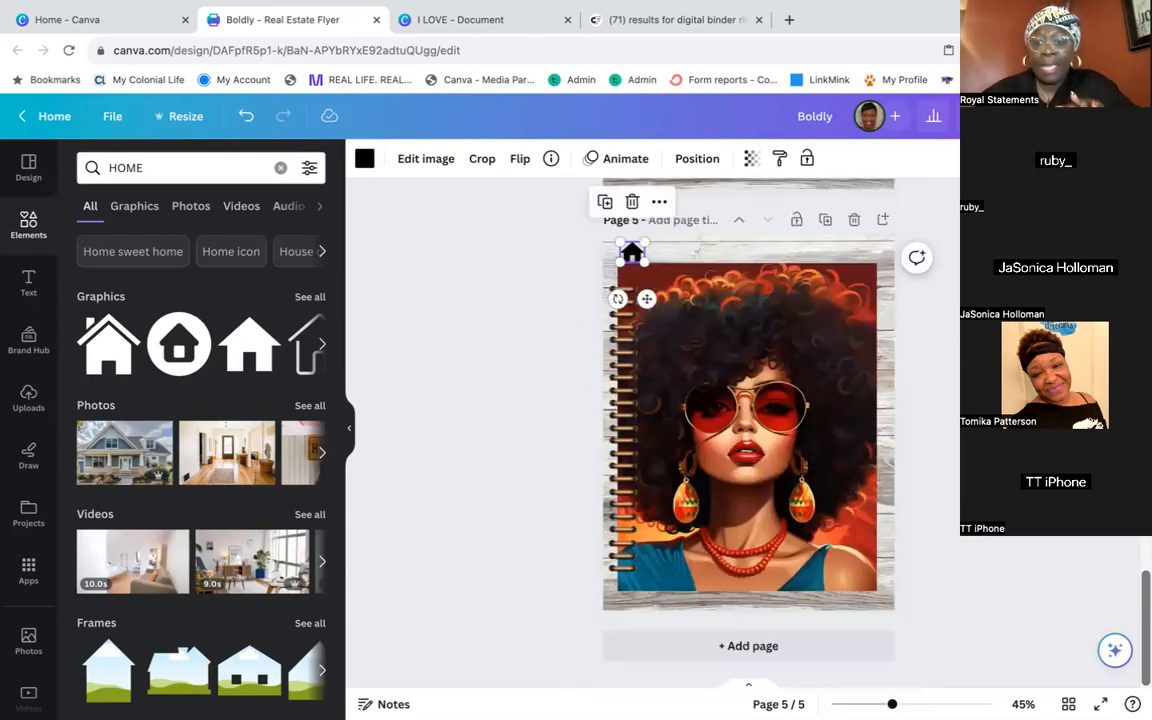
left_click(659, 204)
left_click(710, 524)
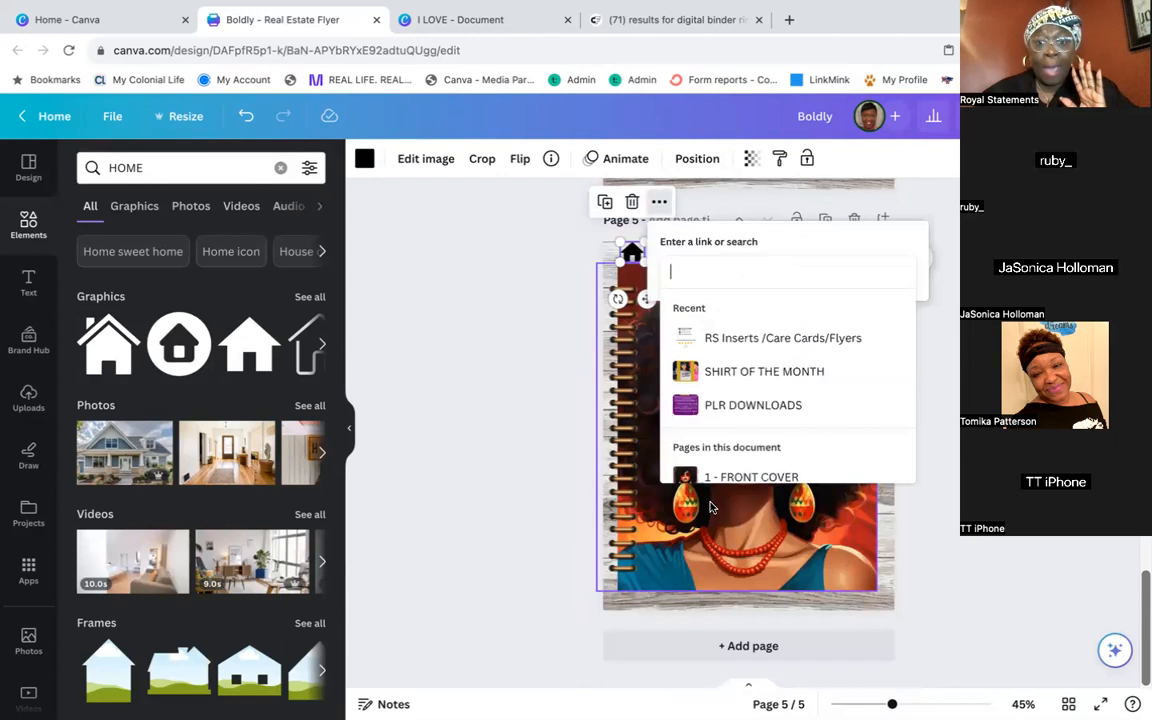
scroll(733, 400, "down", 2)
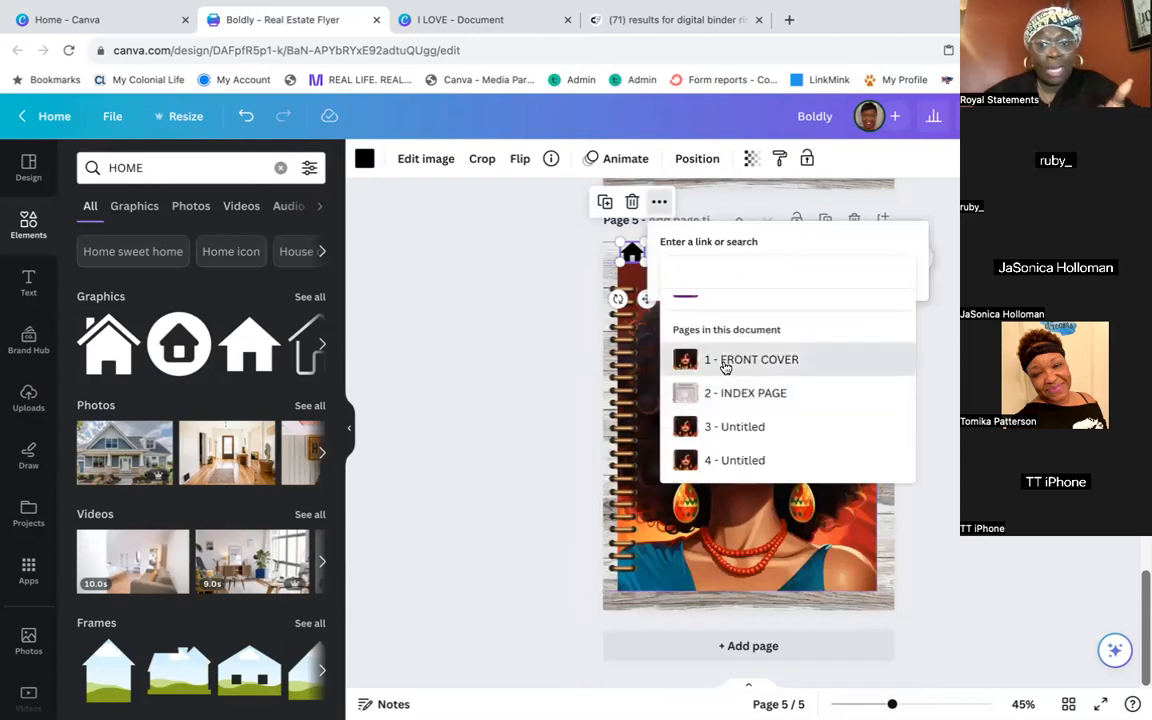
left_click(725, 362)
left_click(910, 312)
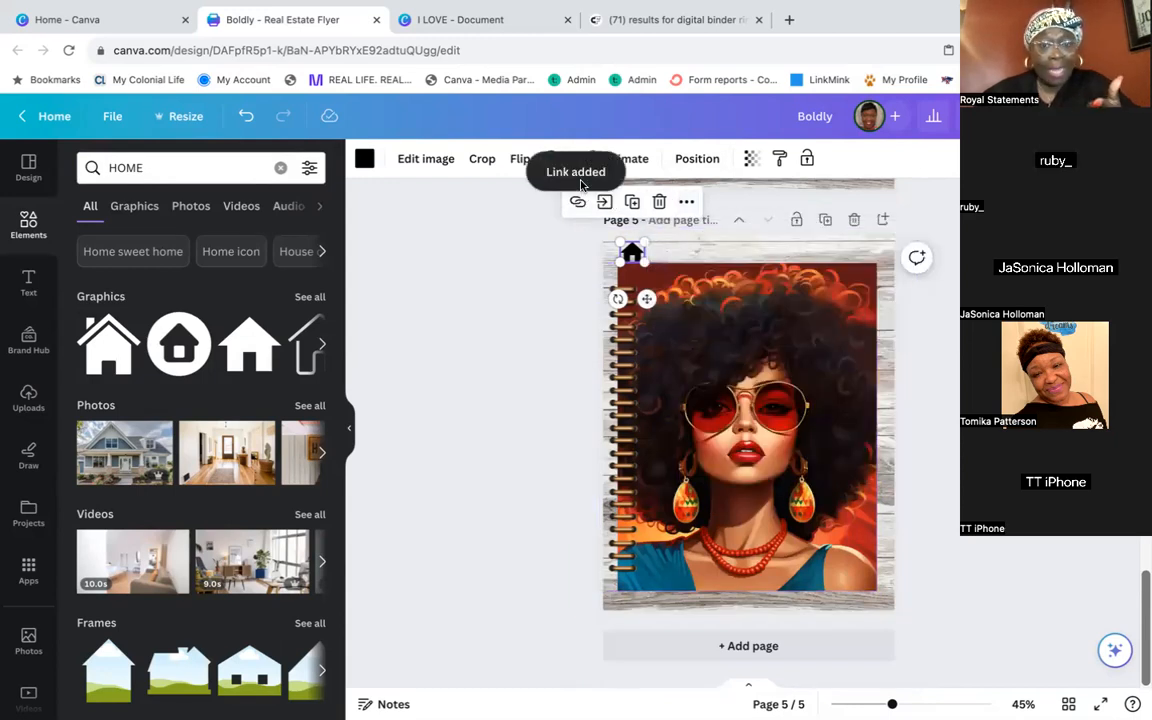
Link the home icon on page 4 to the page "1 - FRONT COVER"
scroll(563, 339, "up", 3)
left_click(632, 338)
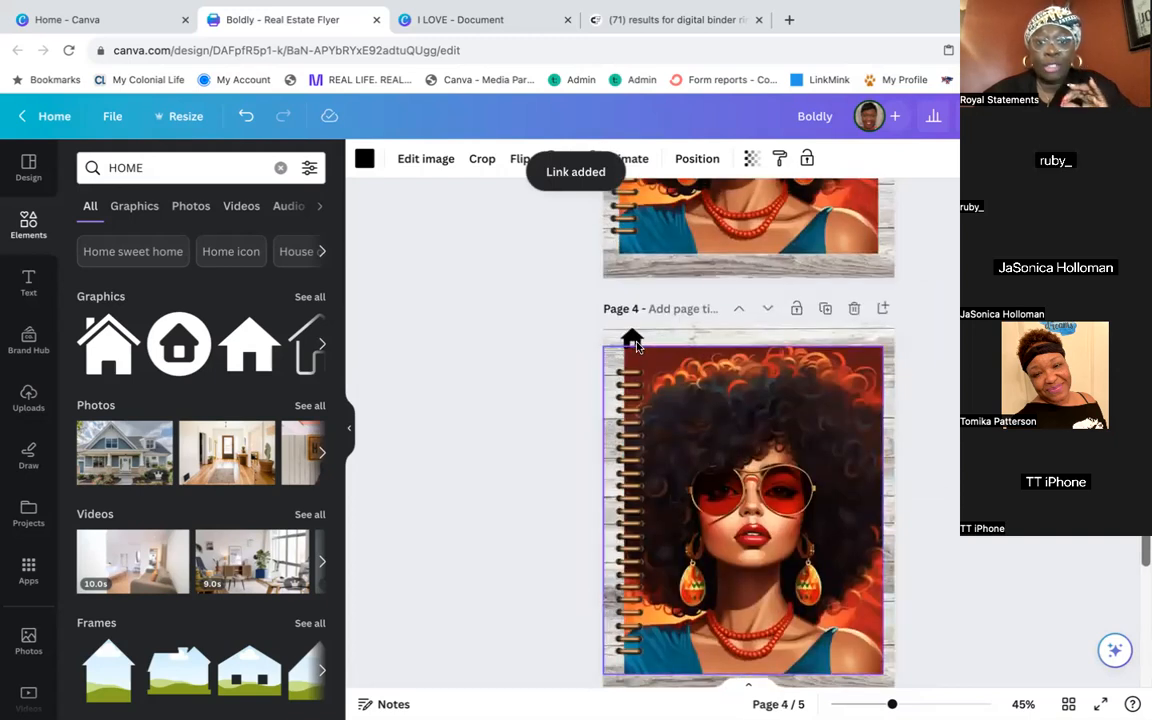
left_click(662, 288)
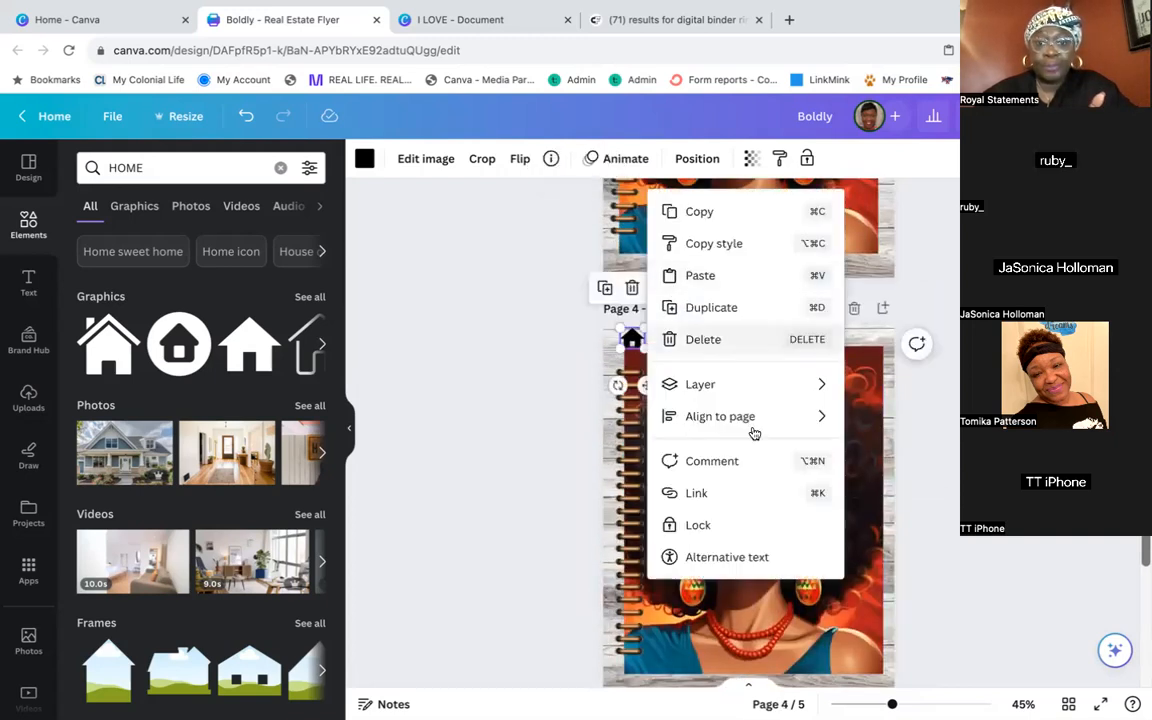
left_click(668, 496)
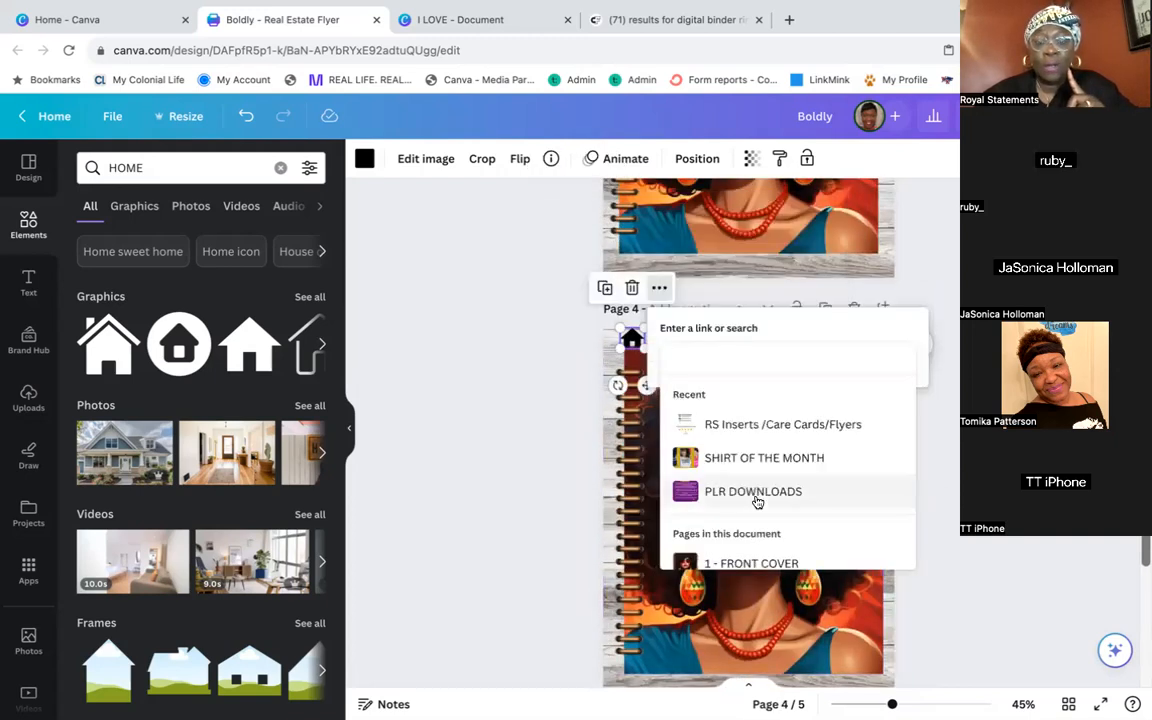
scroll(757, 502, "down", 2)
left_click(746, 440)
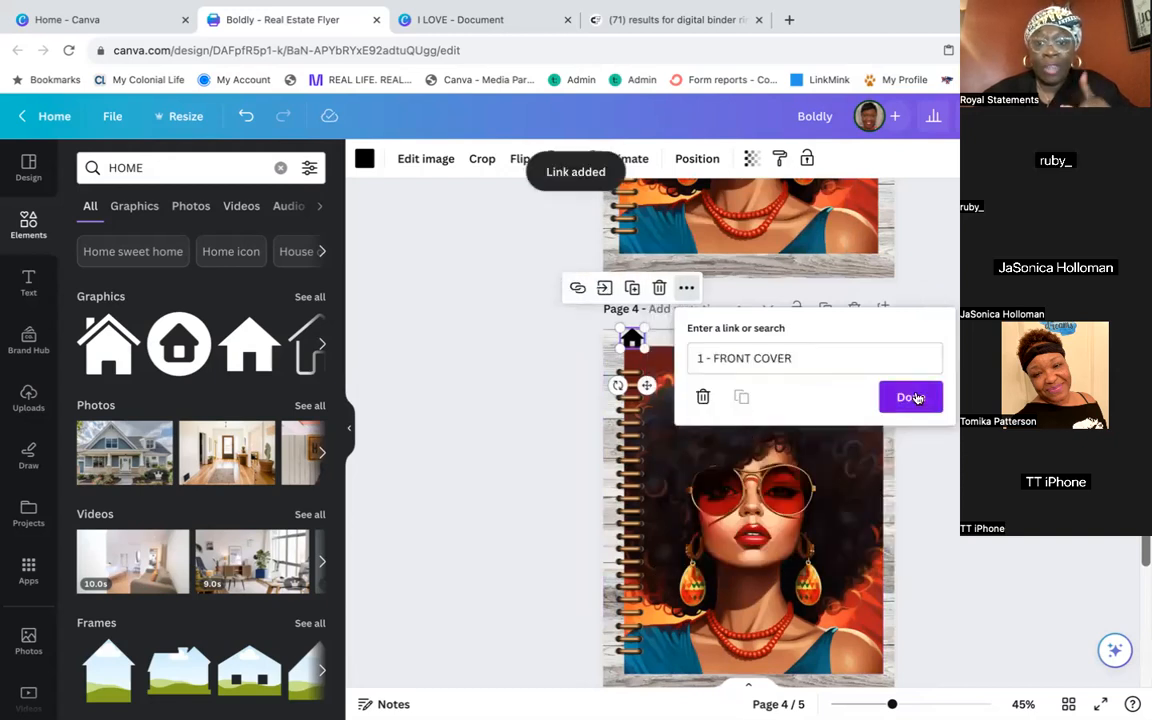
left_click(916, 397)
Link the home icon on page 3 to the page "1 - FRONT COVER" and deselect it
scroll(949, 303, "up", 5)
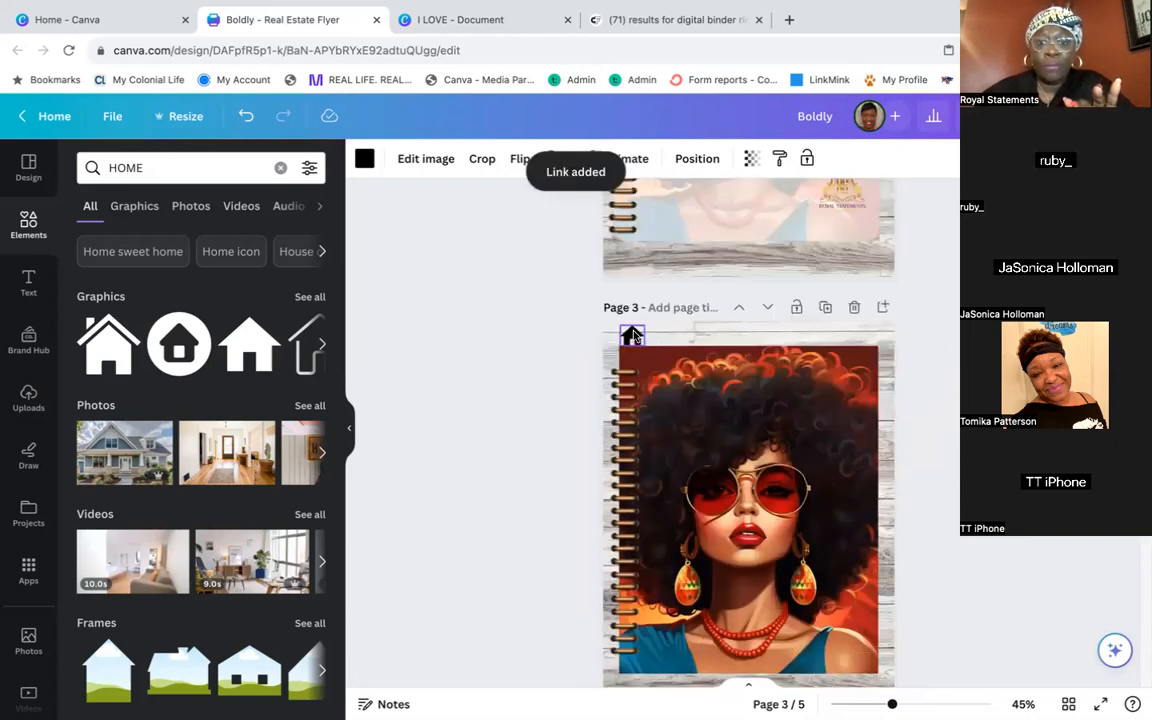
left_click(632, 336)
left_click(660, 286)
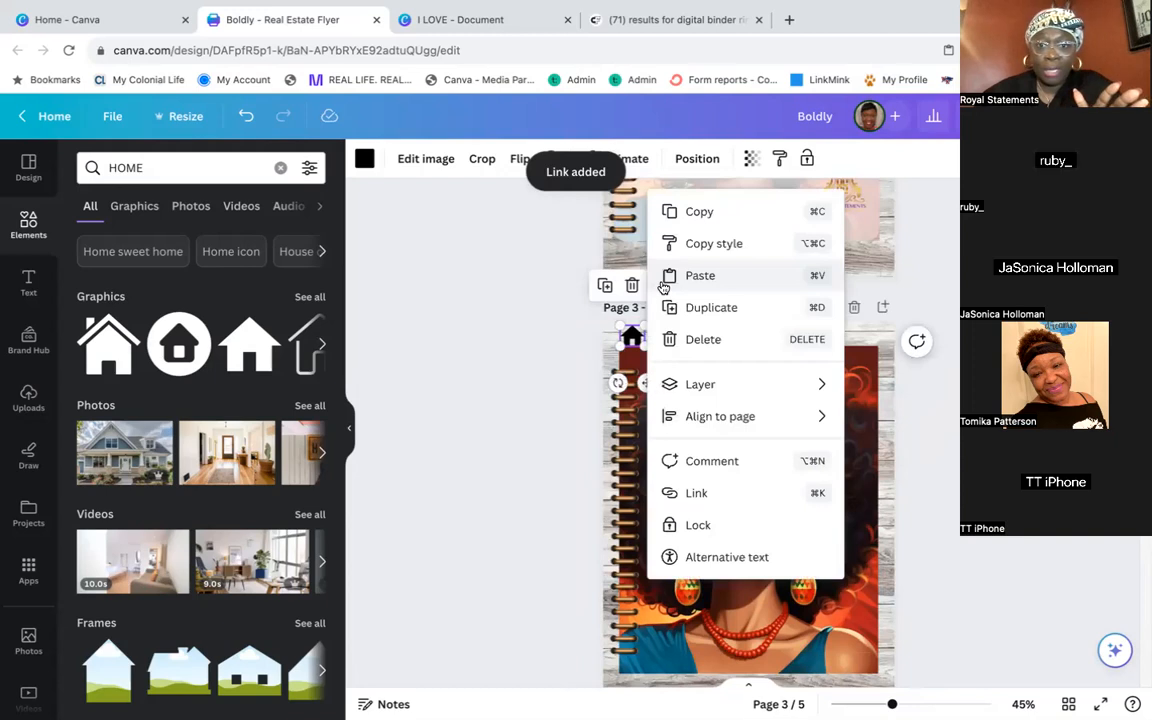
left_click(699, 490)
scroll(797, 491, "down", 1)
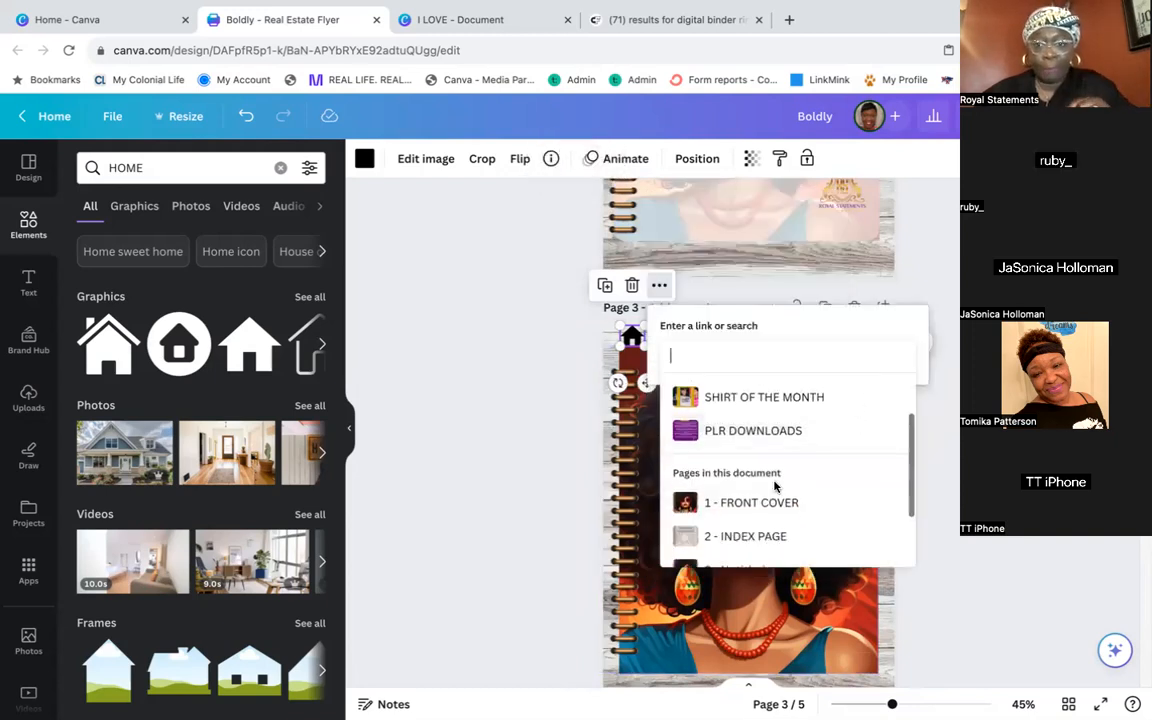
left_click(782, 504)
left_click(930, 394)
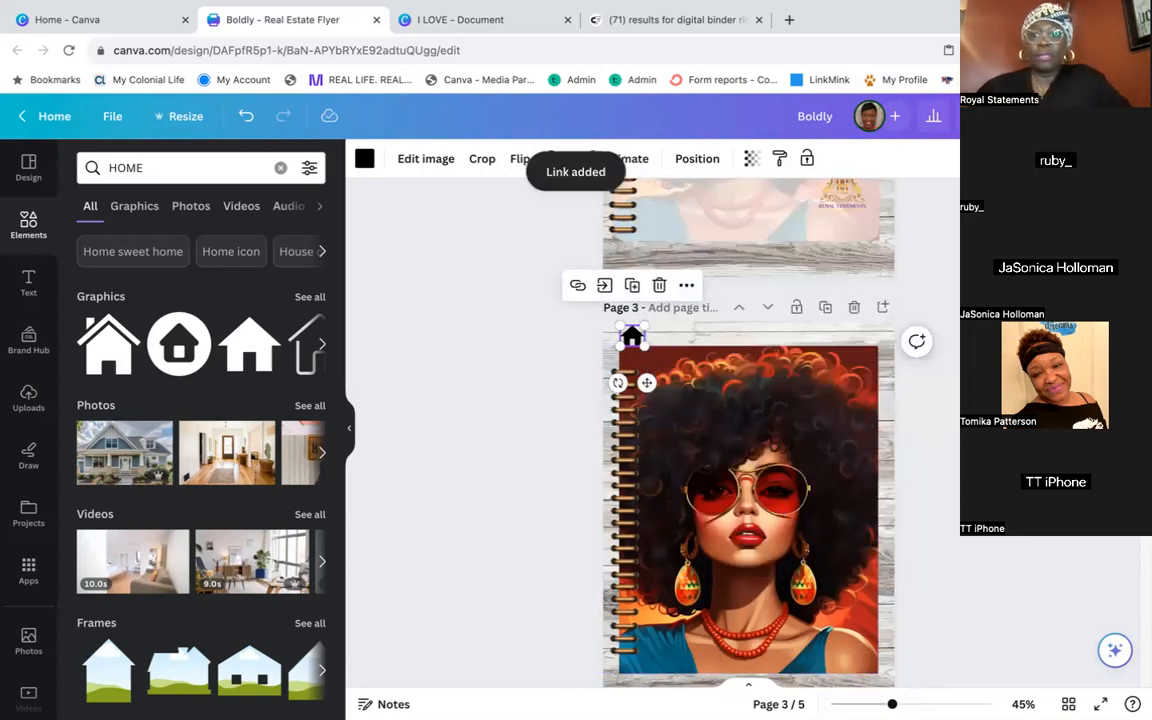
left_click(531, 198)
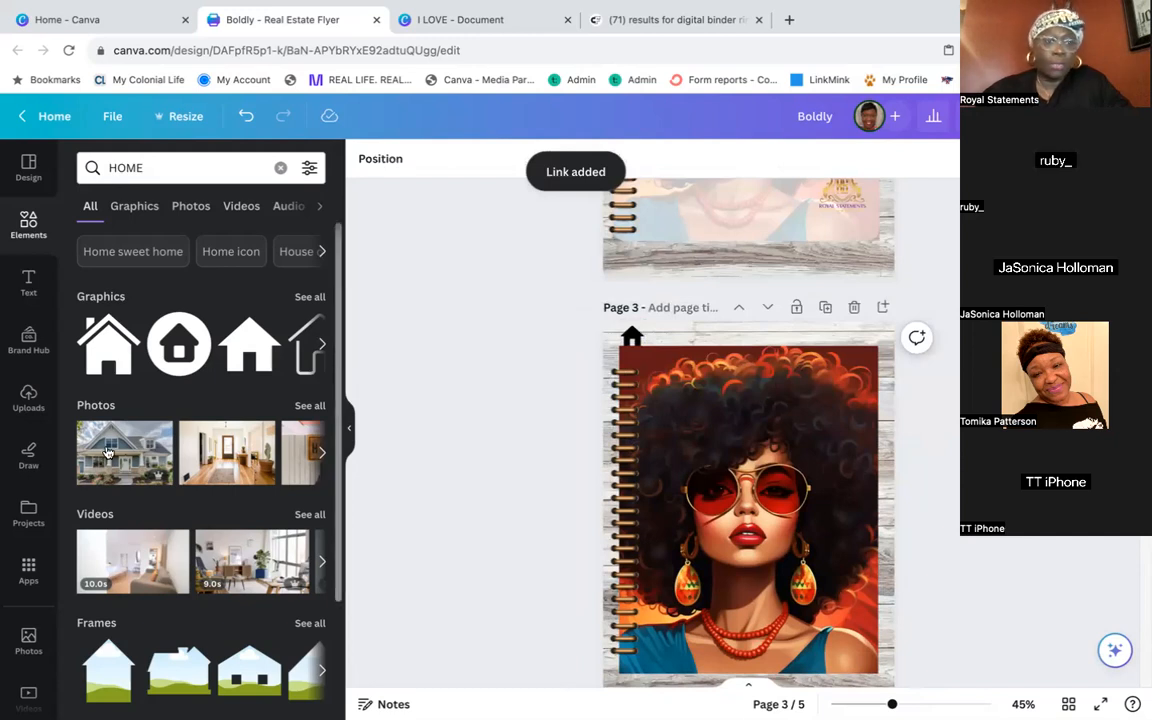
Replace the "HOME" element search with "tab" and browse all the matching graphics
left_click(280, 167)
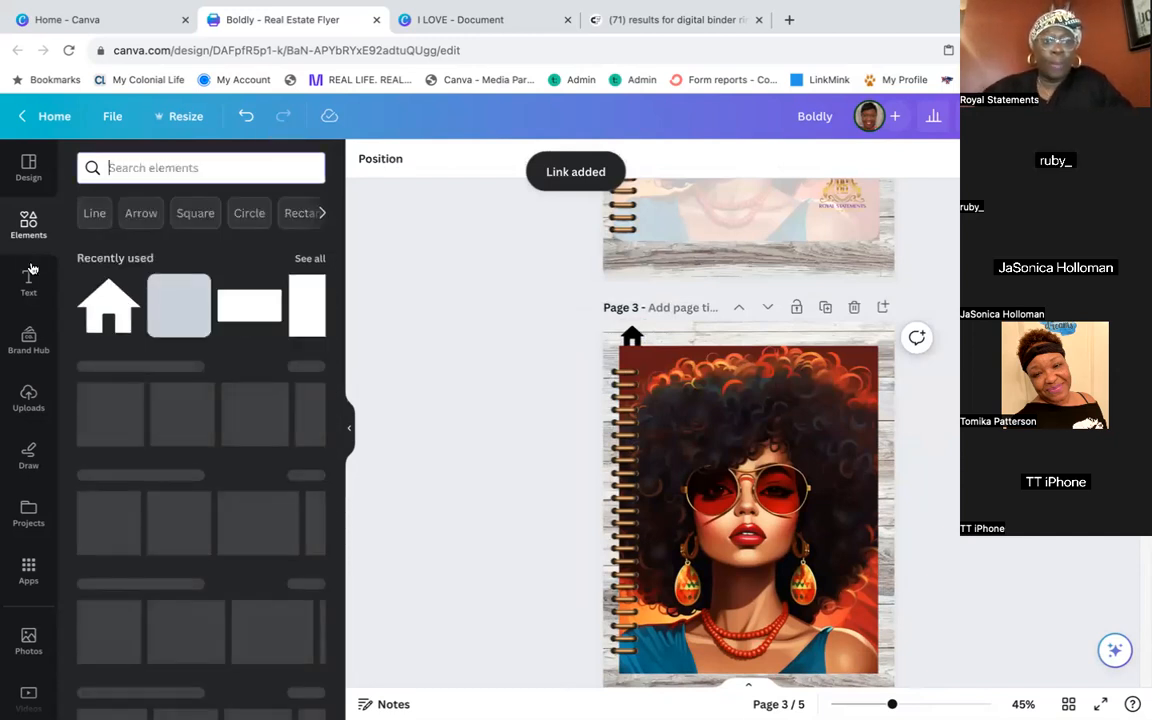
type("ta b")
key("BackSpace")
key("BackSpace")
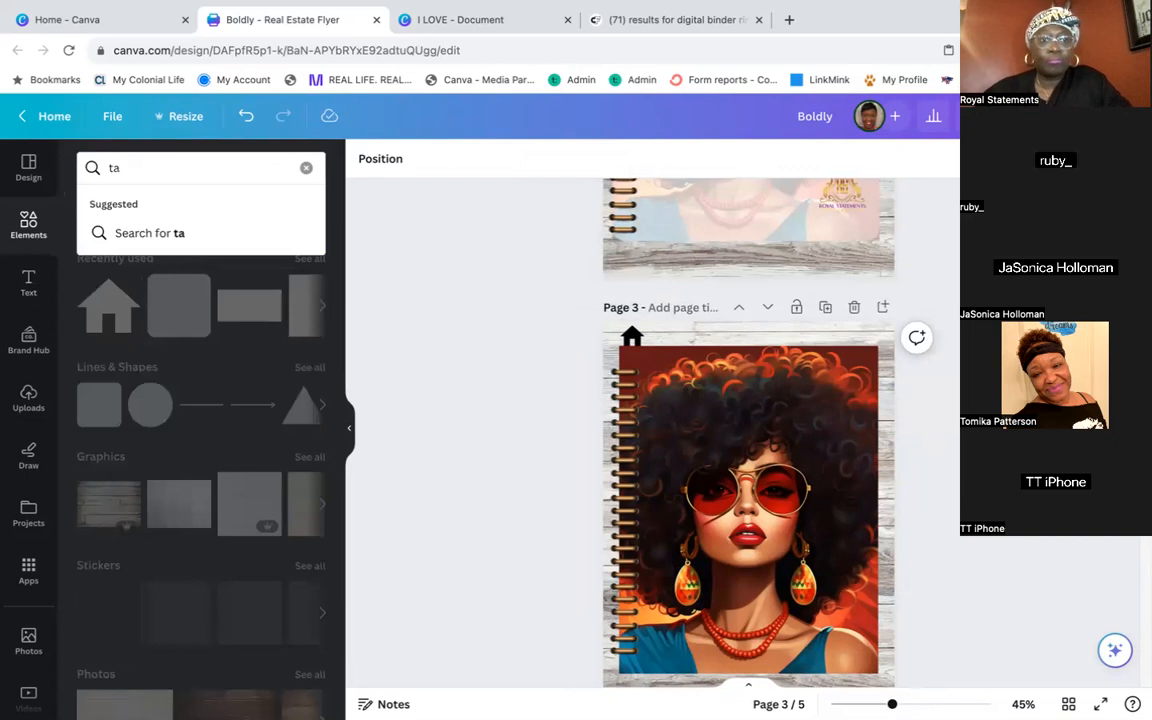
type("b")
key("Return")
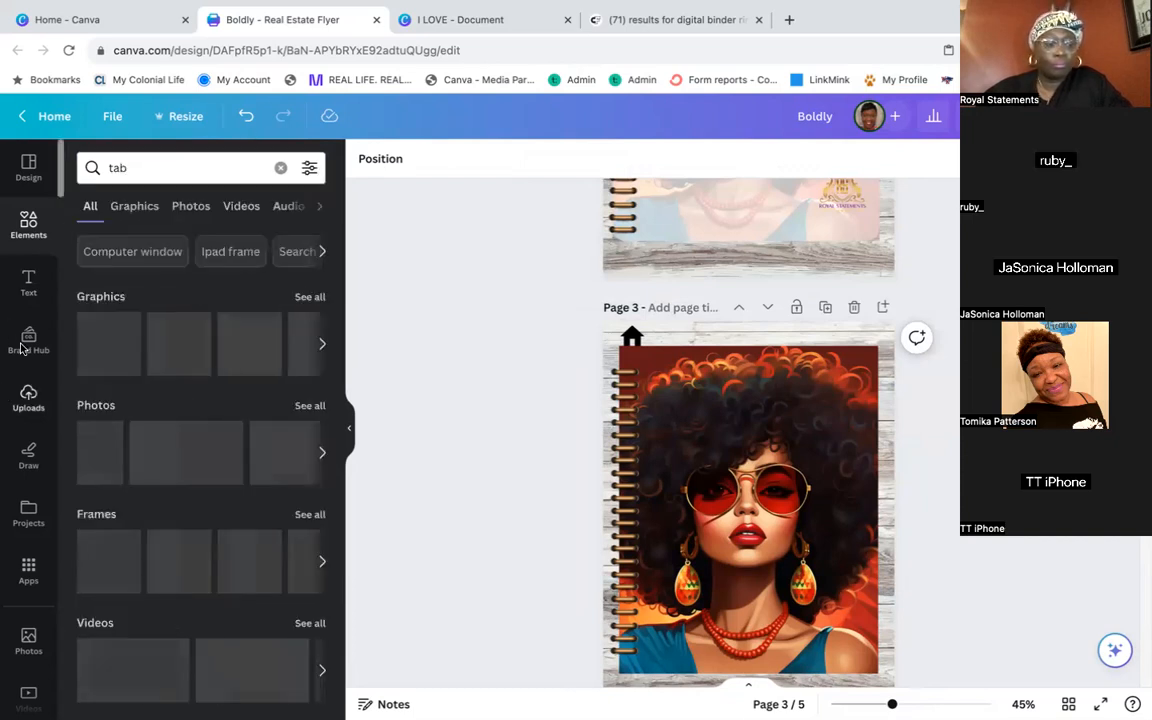
left_click(310, 298)
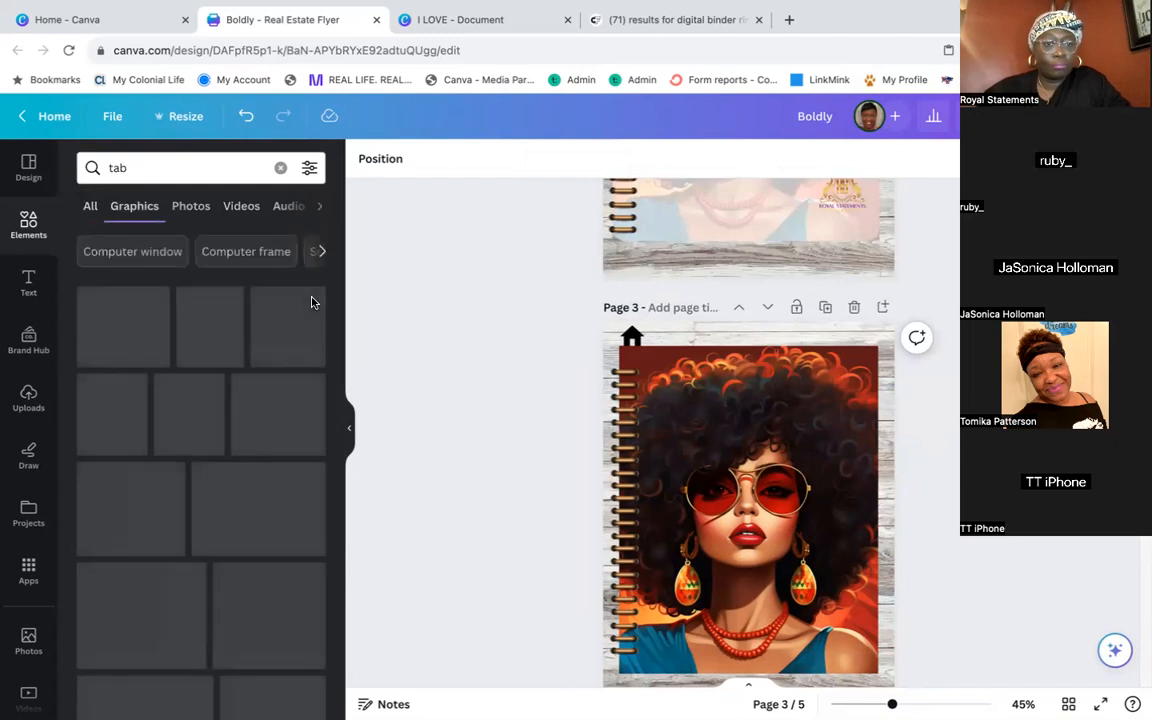
scroll(168, 484, "down", 5)
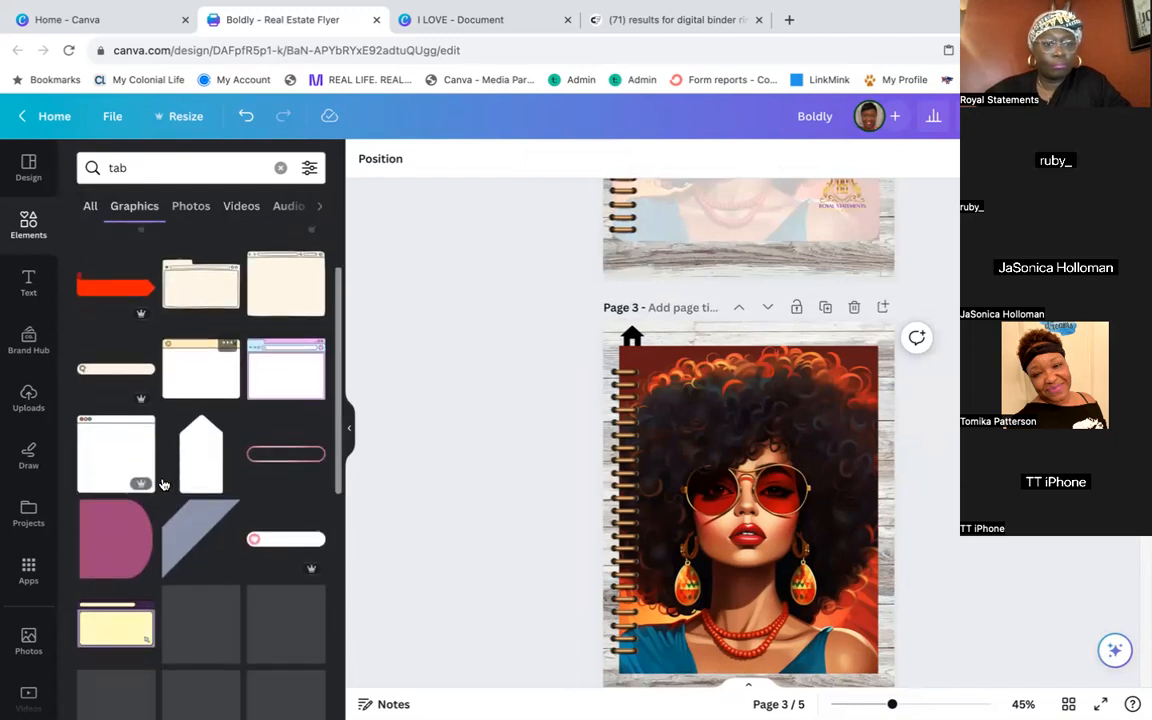
Add the purple half-rounded tab graphic to page 3 and place two copies, one below the other, on the cover's upper-right edge
left_click(117, 526)
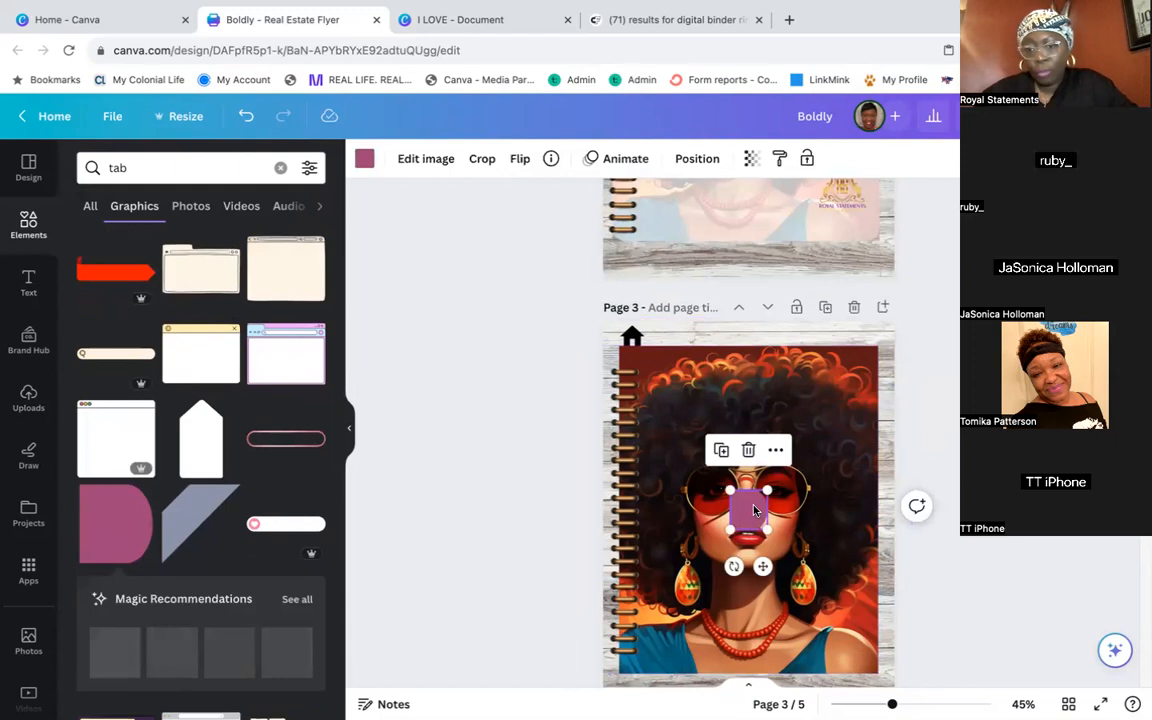
left_click_drag(754, 510, 869, 388)
left_click_drag(863, 397, 859, 437)
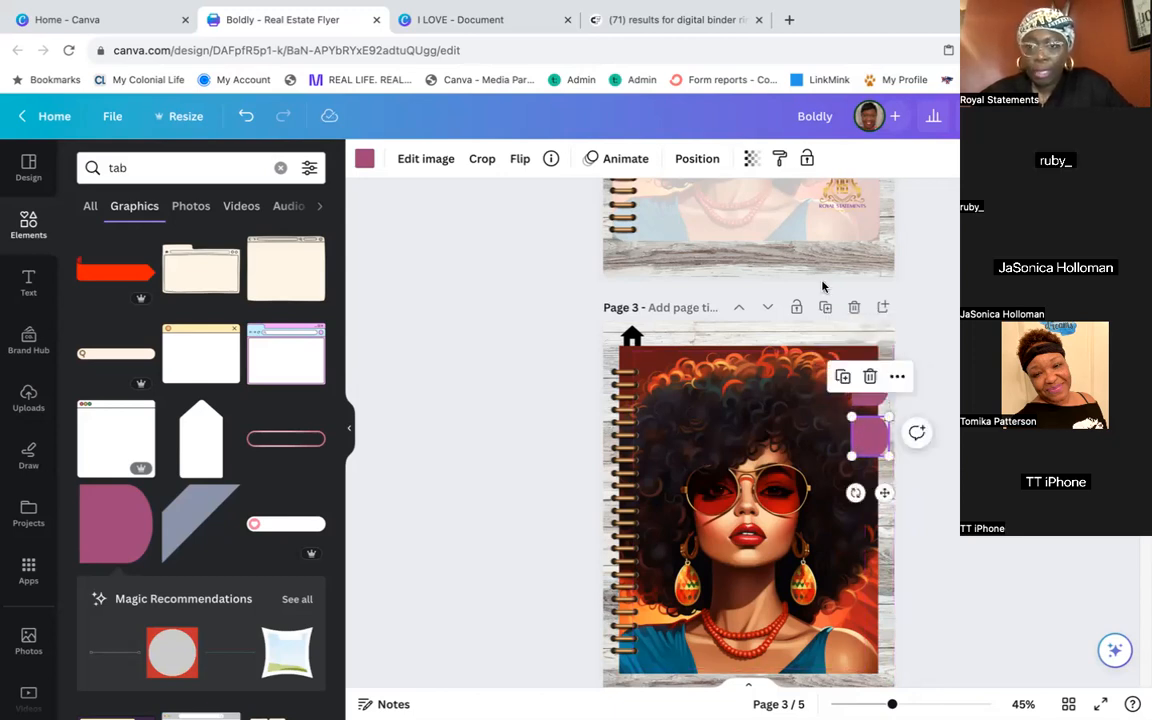
Move both purple tabs on page 3 behind the notebook cover group in the layer order
left_click(696, 160)
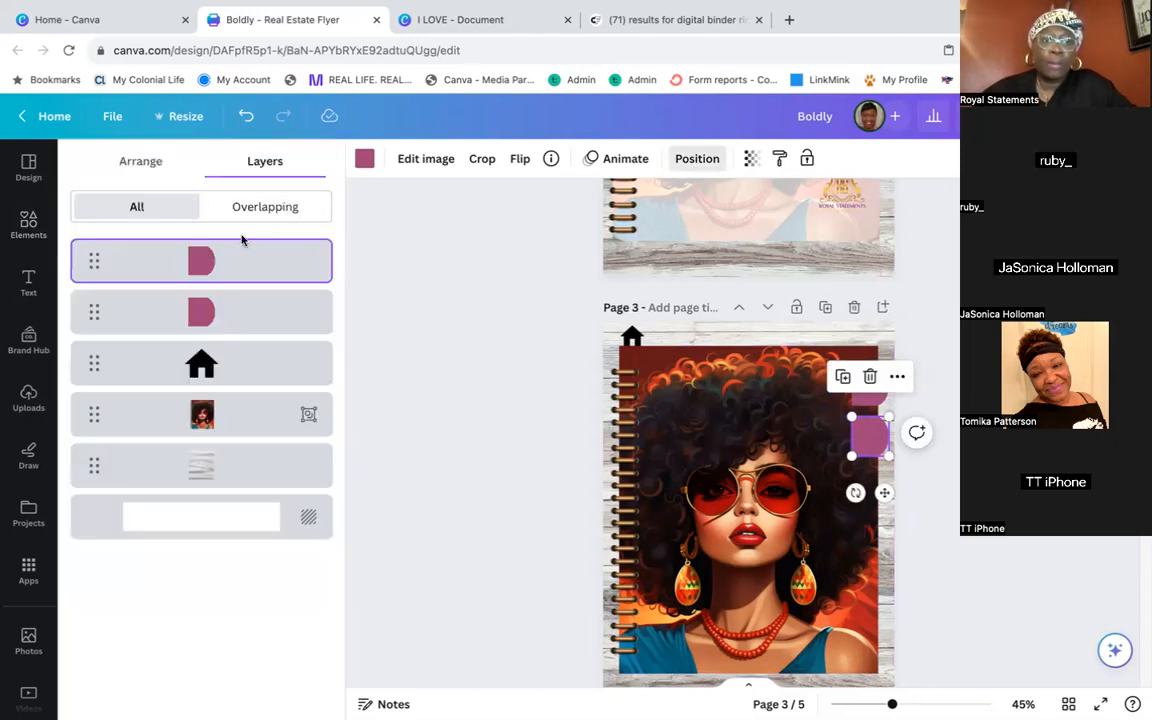
left_click(226, 306, "shift")
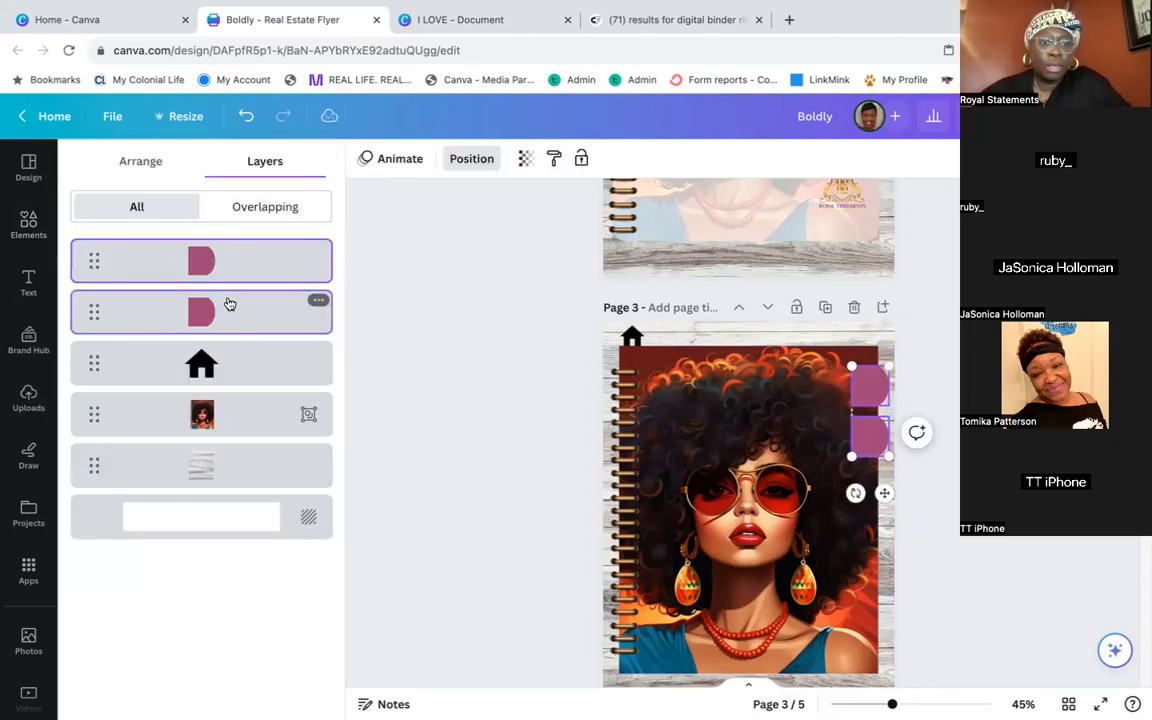
left_click_drag(230, 310, 244, 419)
left_click(460, 160)
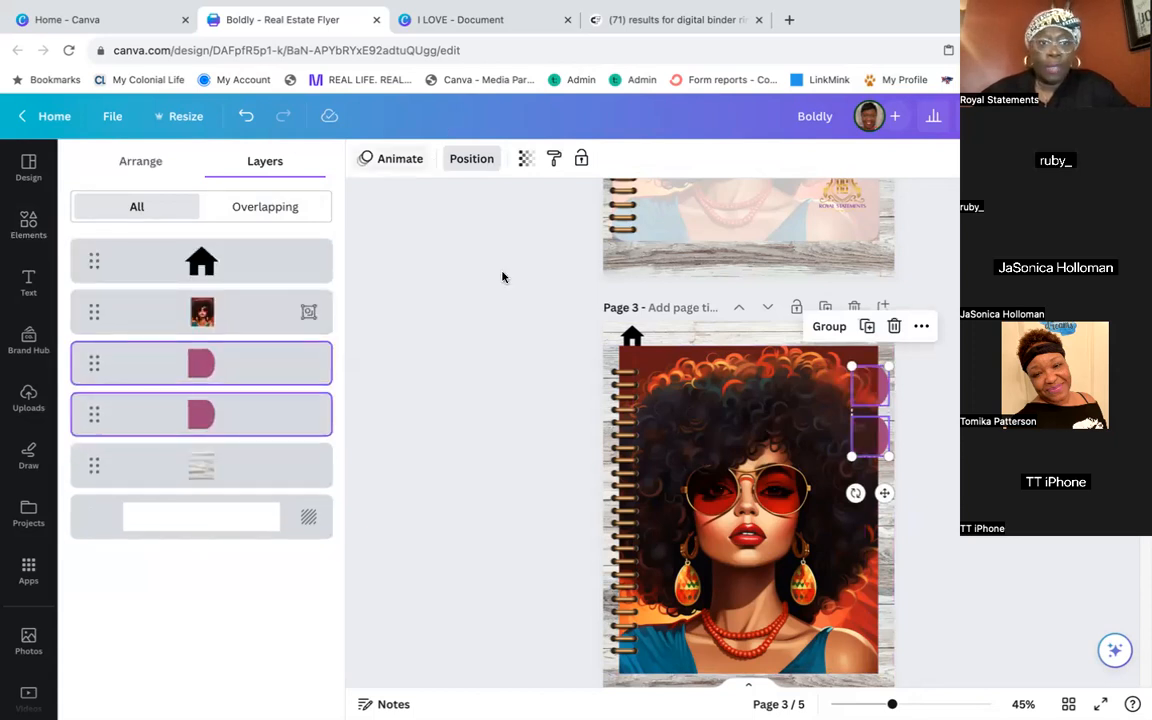
left_click(535, 465)
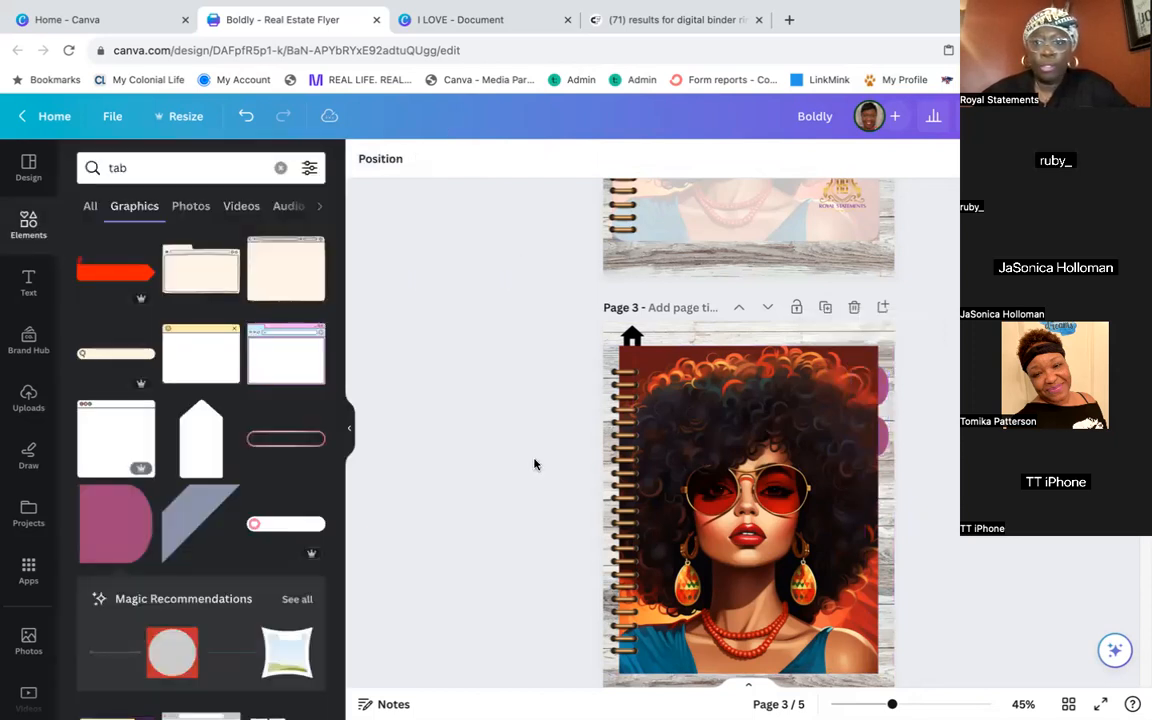
Recolour the upper tab on page 3 with the document's orange and apply that colour change to all the purple tabs
left_click(883, 388)
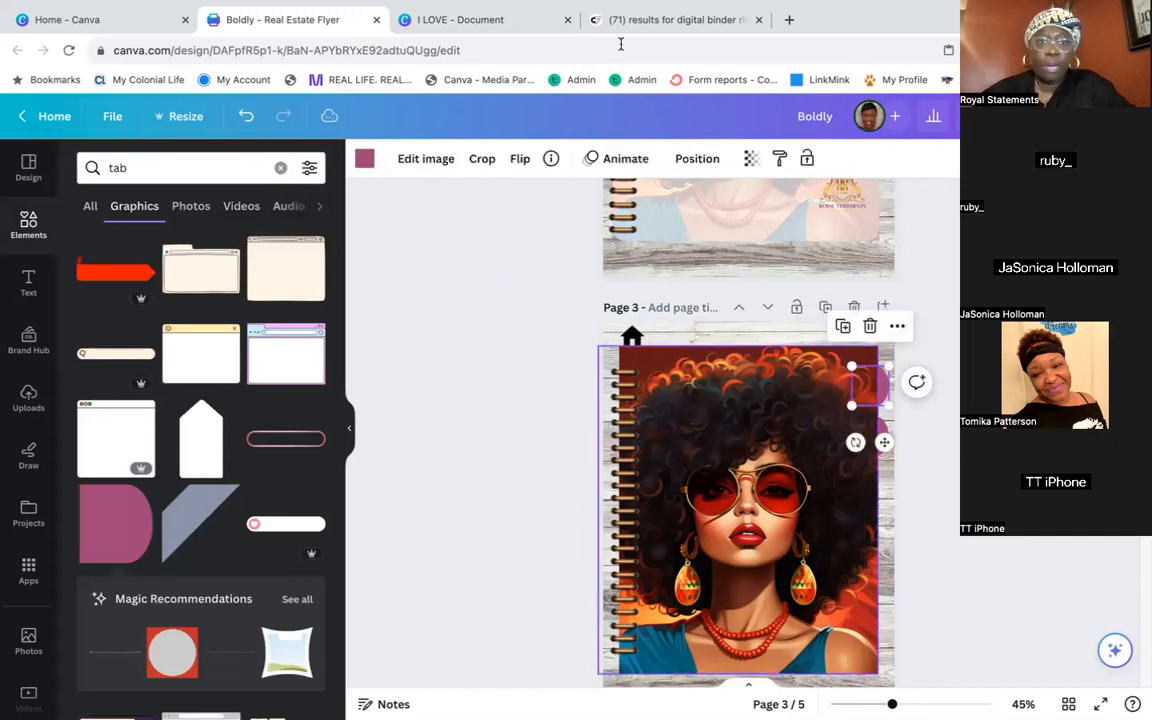
left_click(364, 158)
left_click(222, 255)
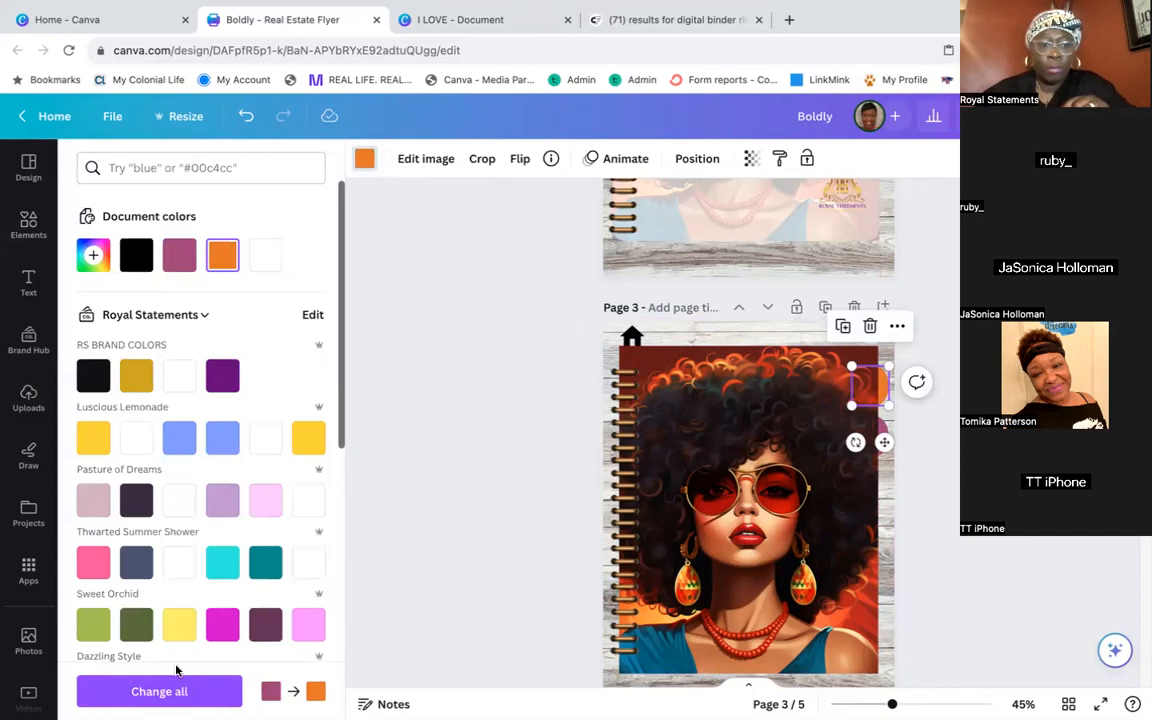
left_click(88, 694)
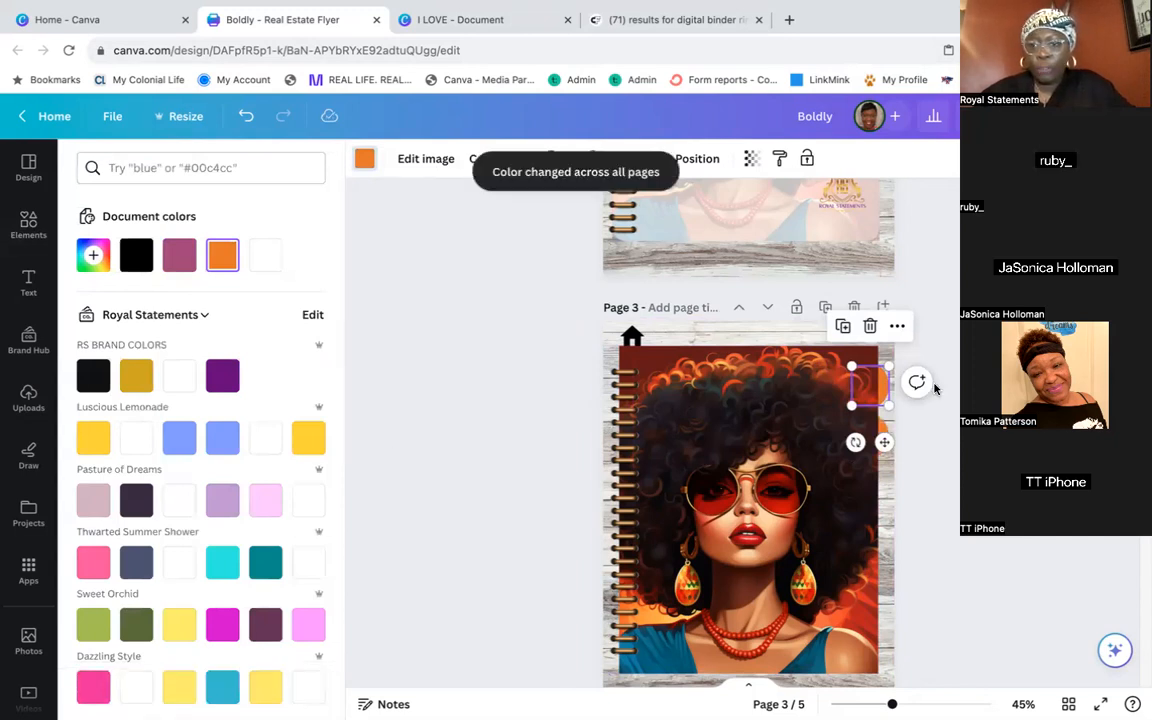
left_click(935, 388)
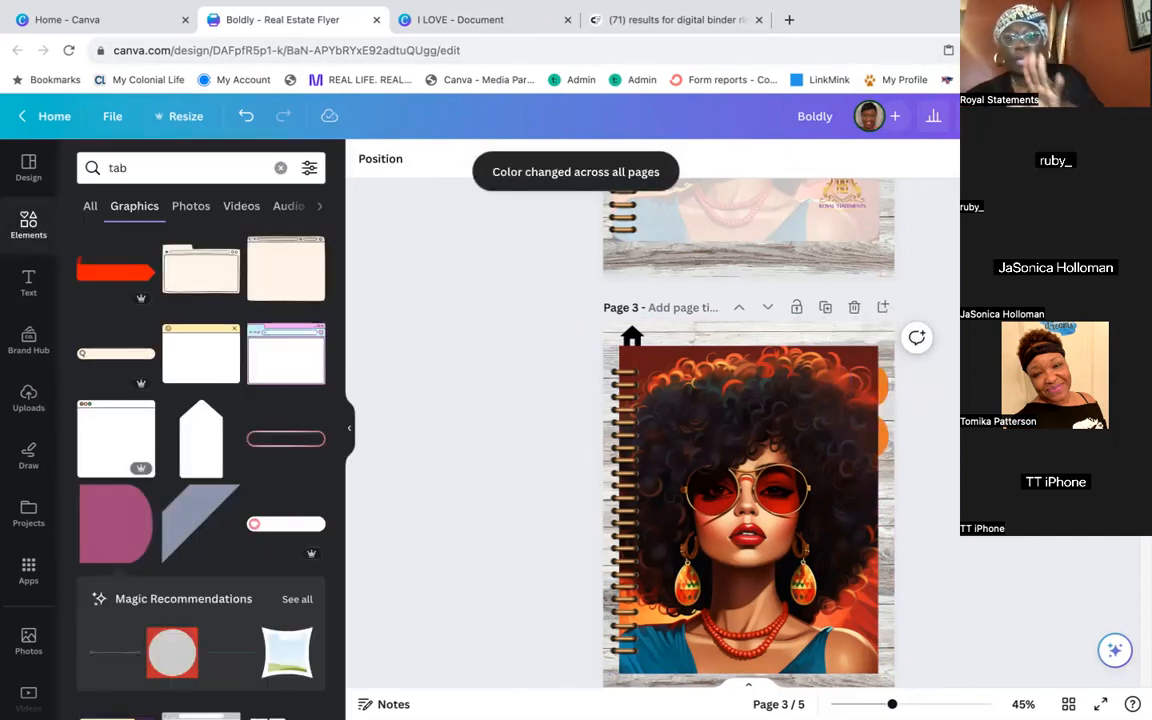
Duplicate the two orange tabs on page 3 and place the copies on the upper-right edge of page 4's notebook cover
left_click(869, 382)
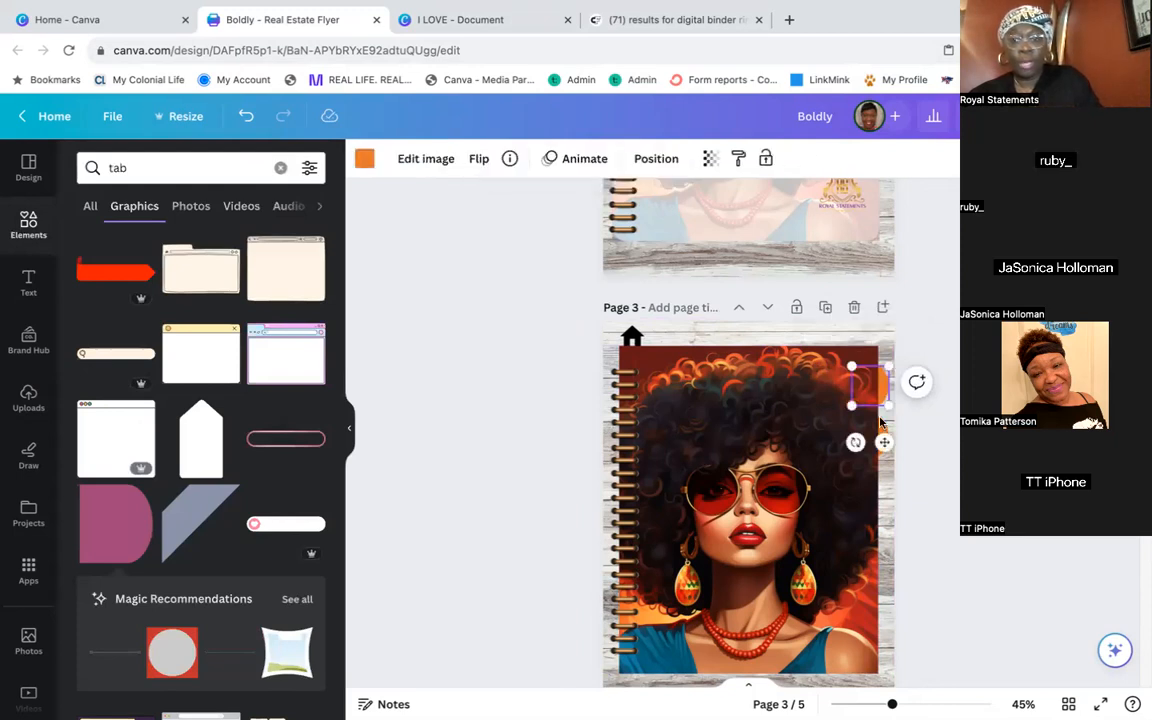
left_click(881, 430, "shift")
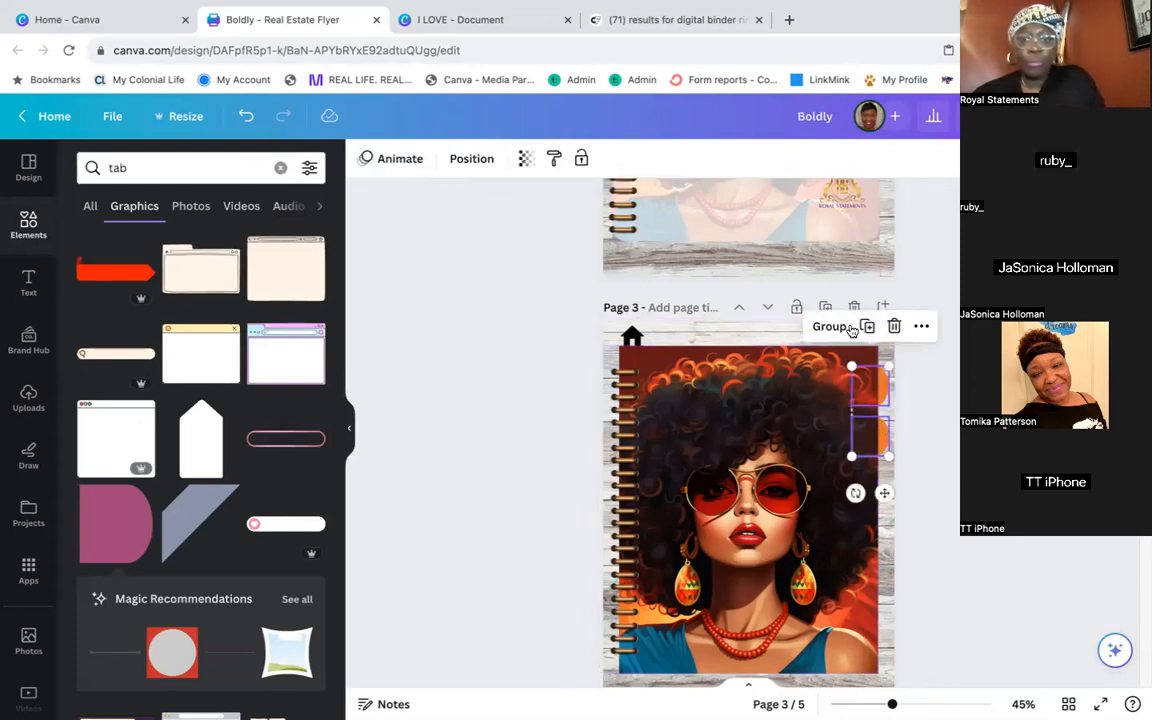
left_click(867, 326)
left_click_drag(885, 436, 885, 443)
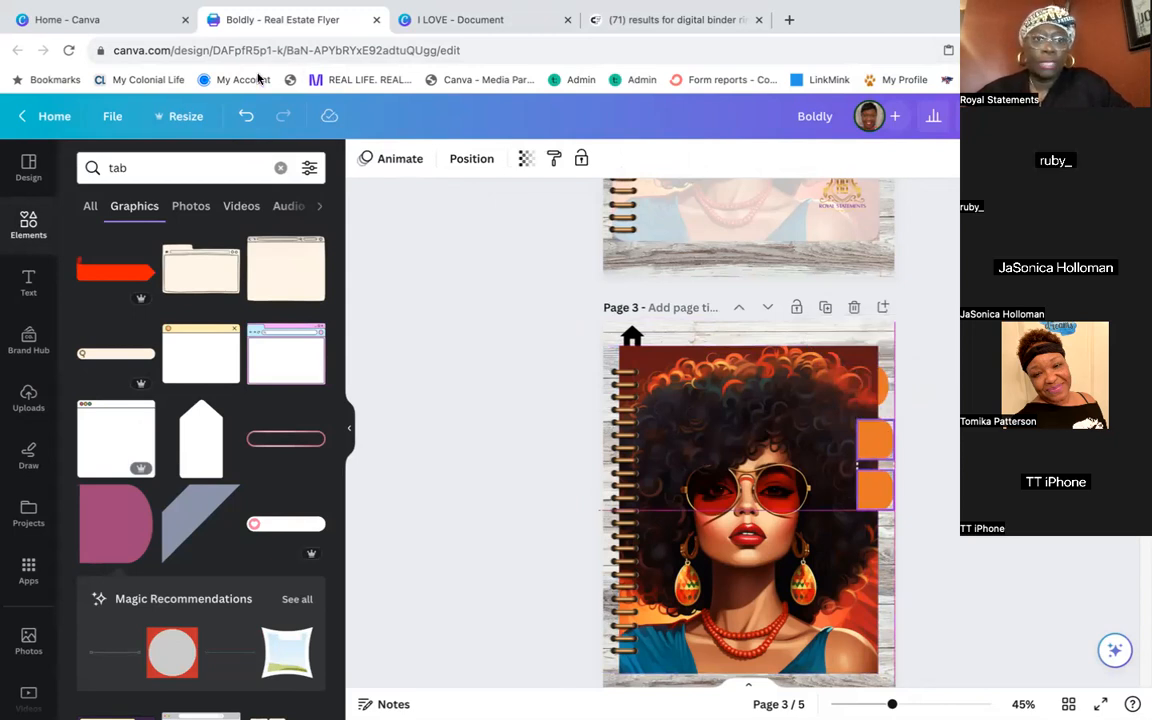
left_click_drag(883, 481, 880, 522)
scroll(870, 490, "down", 3)
left_click_drag(869, 350, 866, 412)
scroll(865, 388, "down", 3)
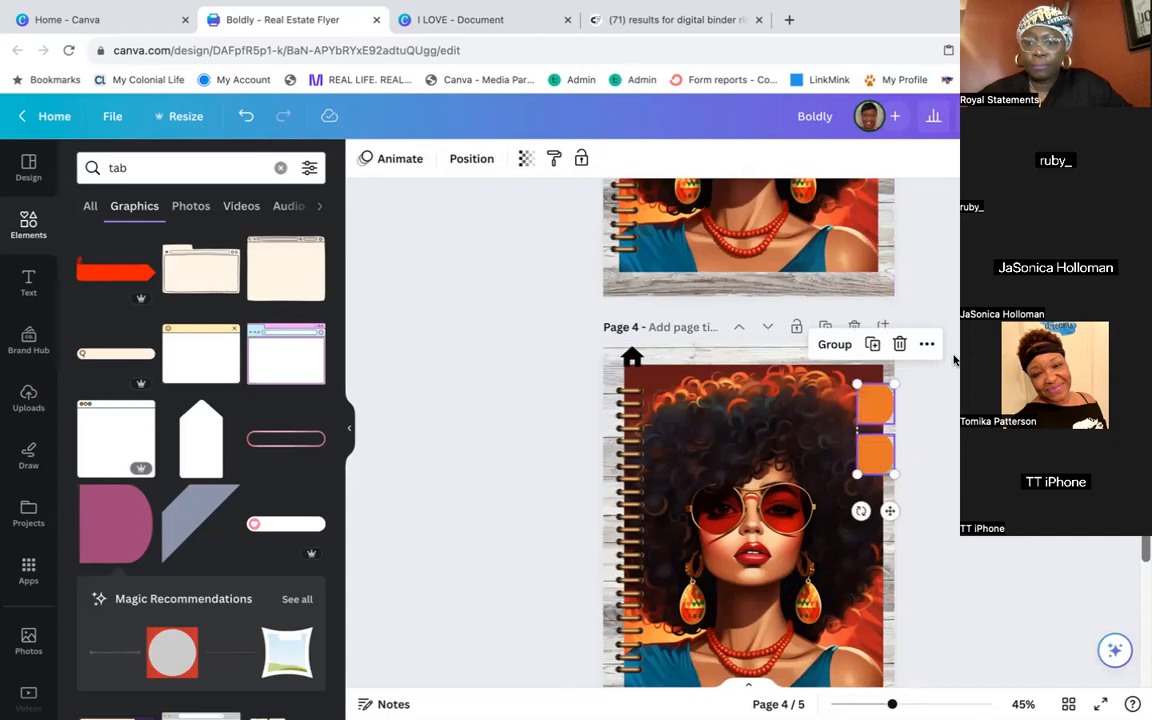
Move page 4's two orange tabs behind the notebook cover group, and place duplicates of them on the upper-right edge of page 5's cover
left_click(471, 158)
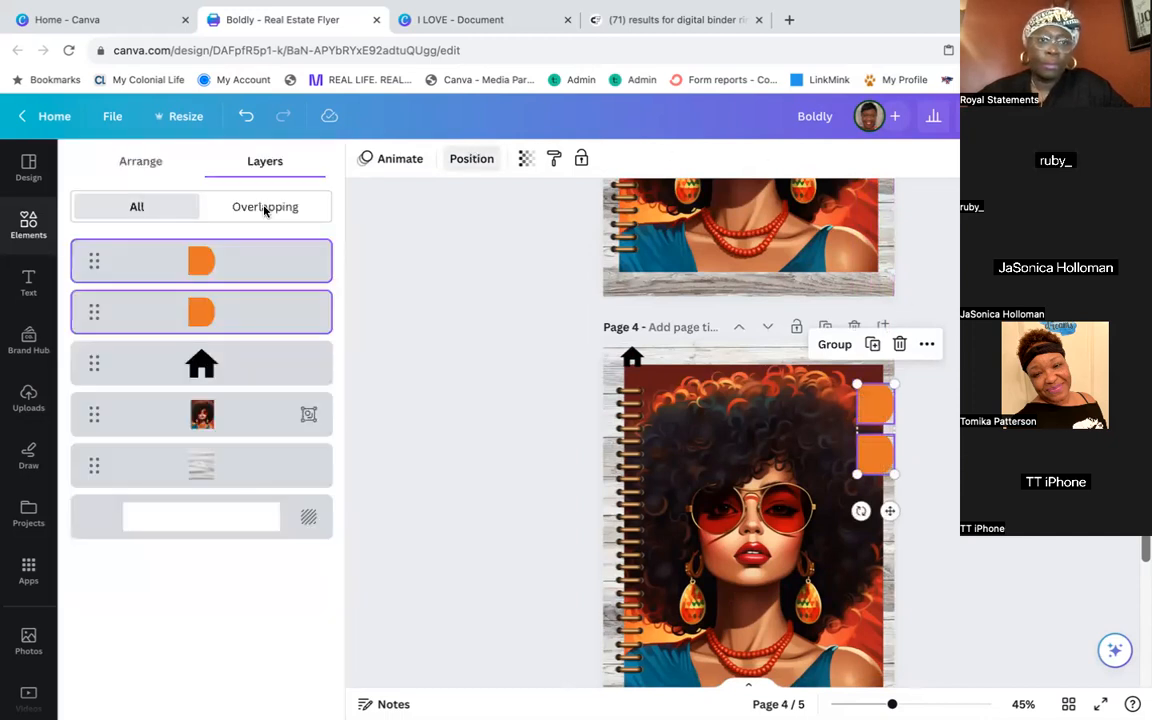
left_click_drag(200, 262, 229, 427)
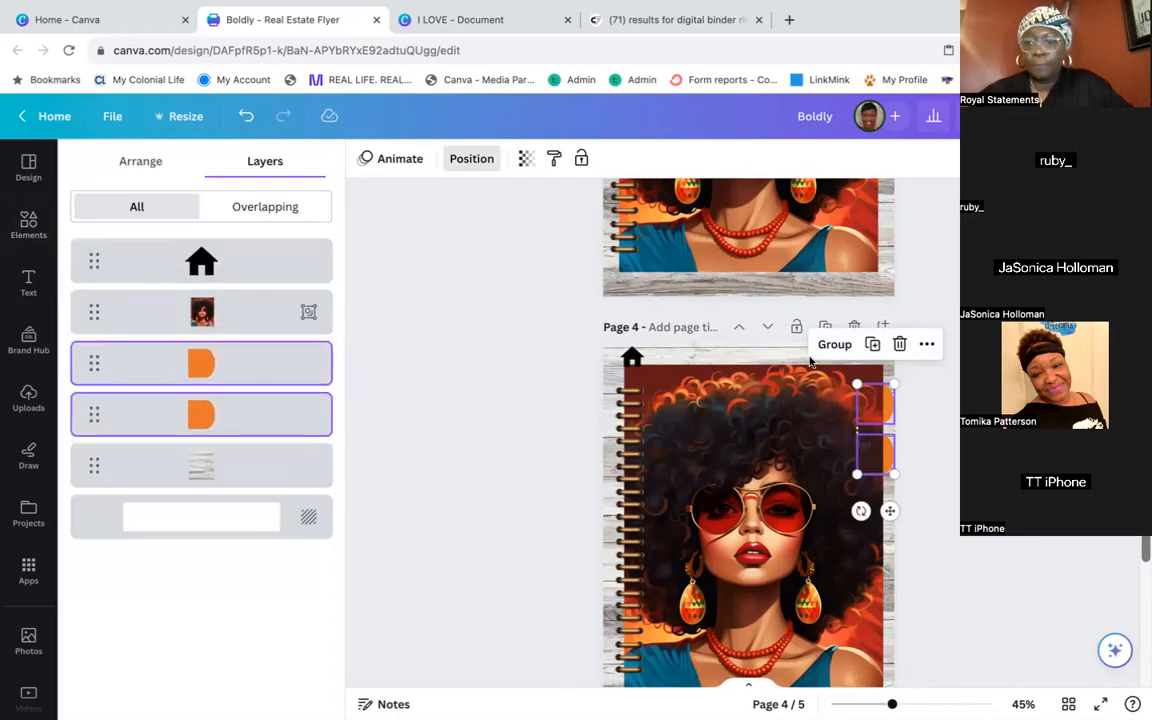
left_click(872, 344)
mouse_move(880, 410)
left_mouse_down()
mouse_move(879, 462)
mouse_move(868, 419)
left_mouse_up()
scroll(879, 456, "down", 4)
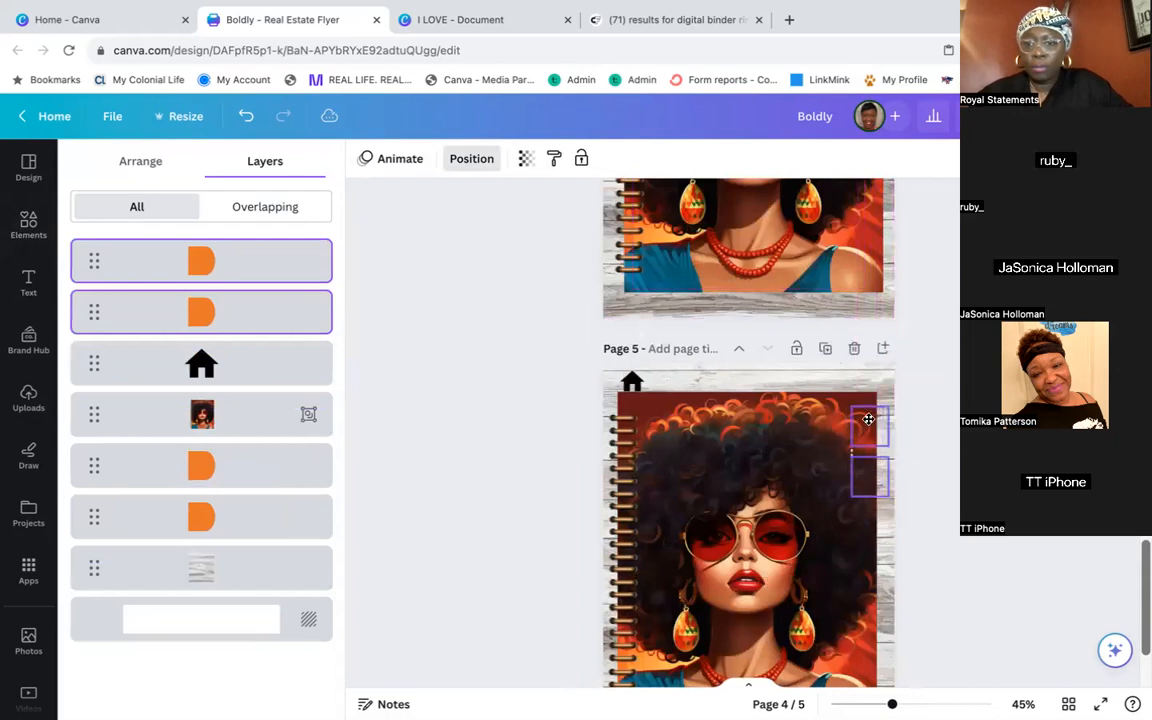
Move the two orange tabs on page 5 behind the notebook cover group in the layer order
left_click_drag(273, 270, 270, 420)
left_click_drag(260, 337, 252, 440)
left_click(450, 330)
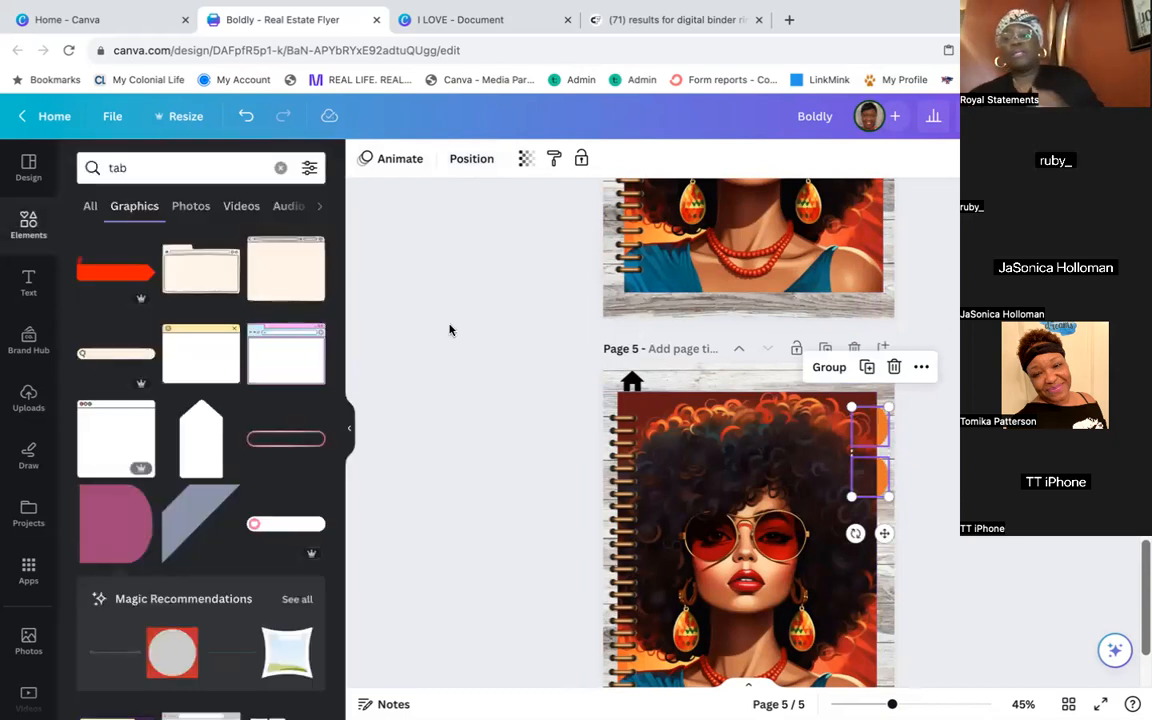
left_click(496, 401)
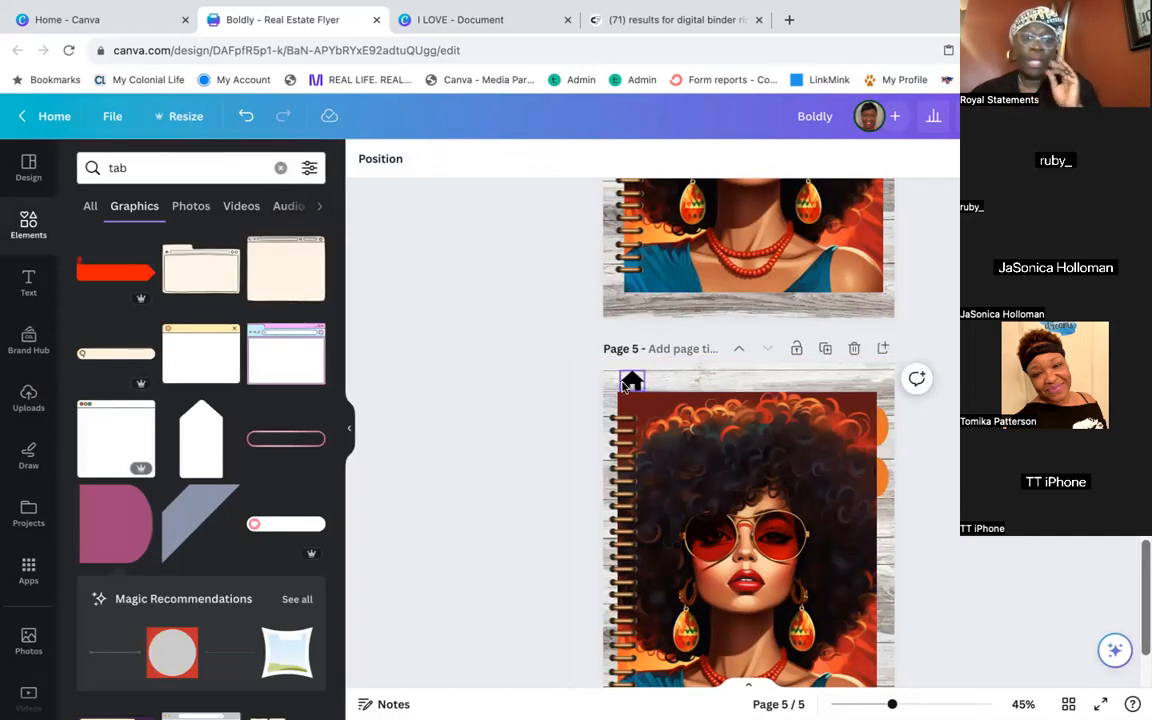
Duplicate the two small text labels from the side tabs of page 2 and place the copies on page 3's orange tabs
scroll(622, 385, "up", 10)
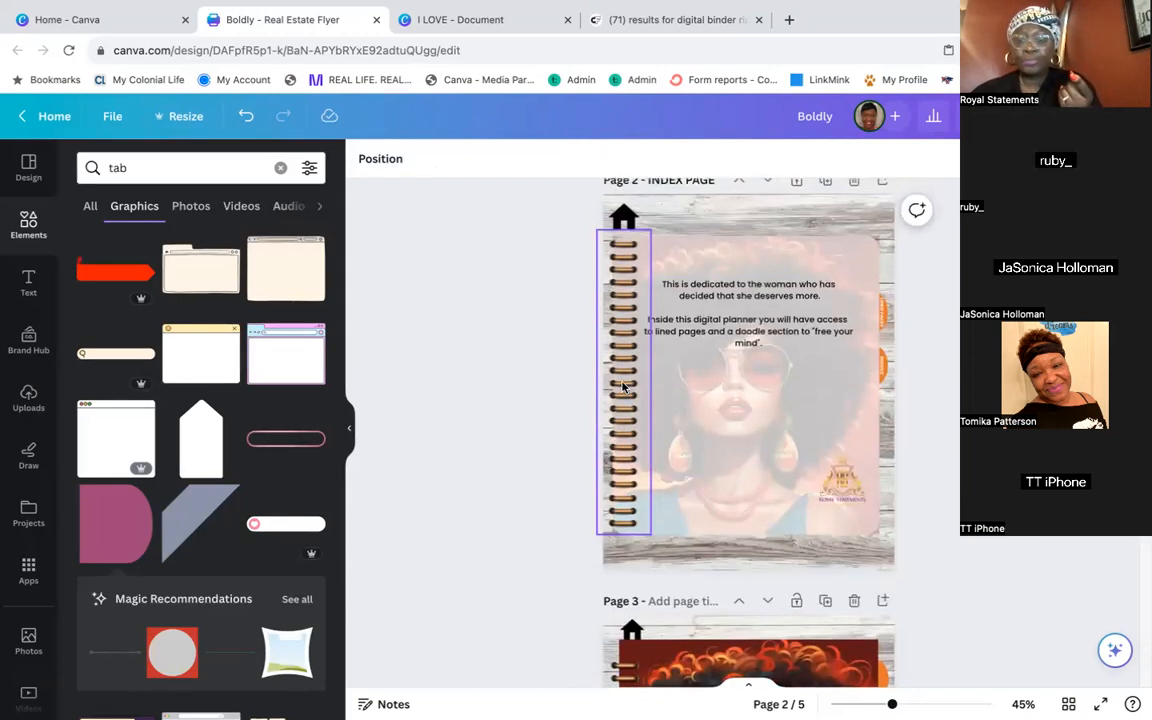
scroll(622, 385, "down", 3)
scroll(622, 380, "up", 1)
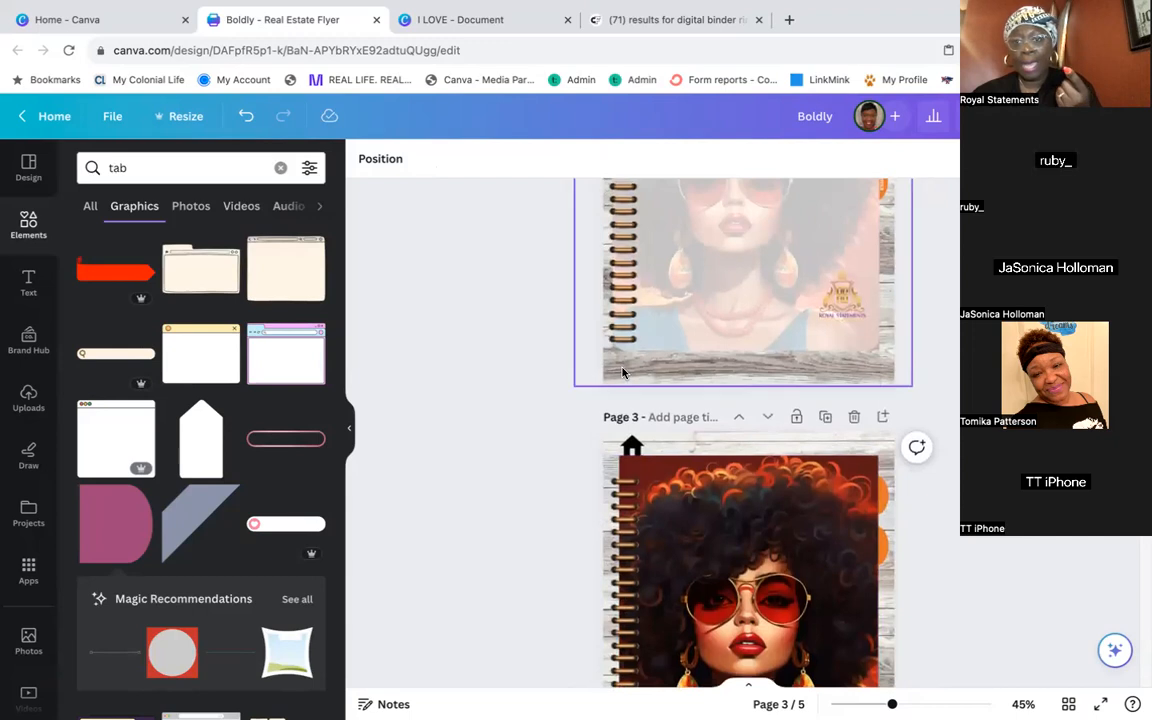
scroll(622, 373, "up", 3)
scroll(622, 373, "down", 1)
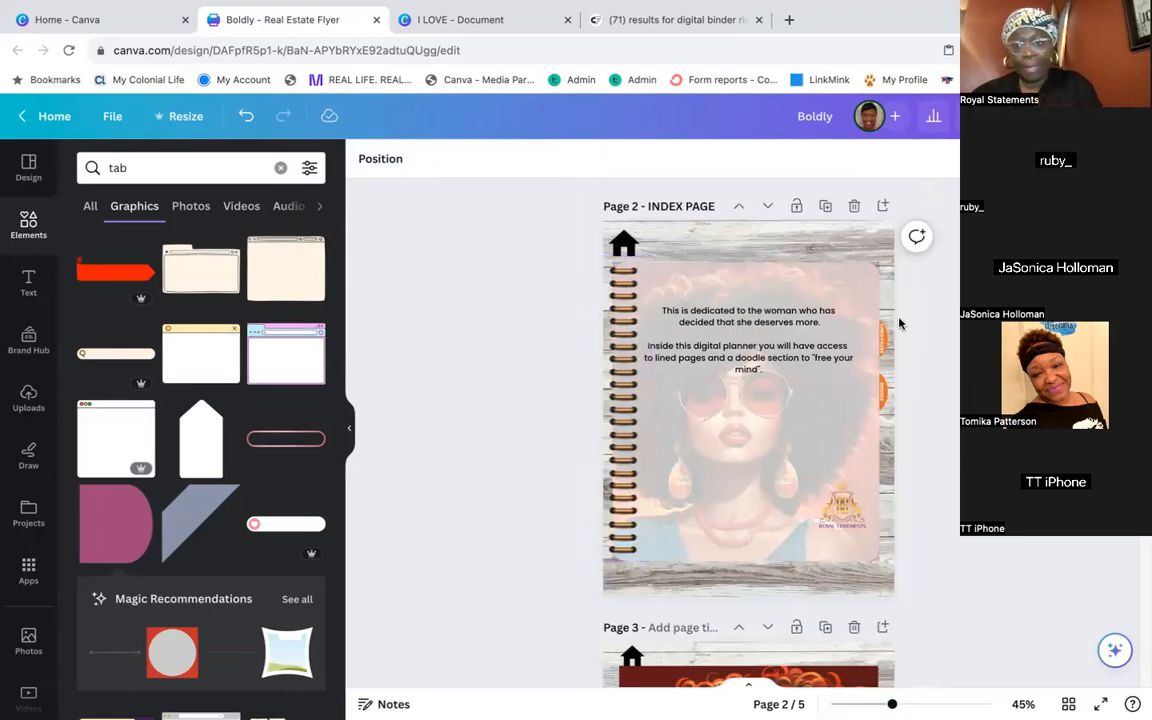
left_click(883, 330)
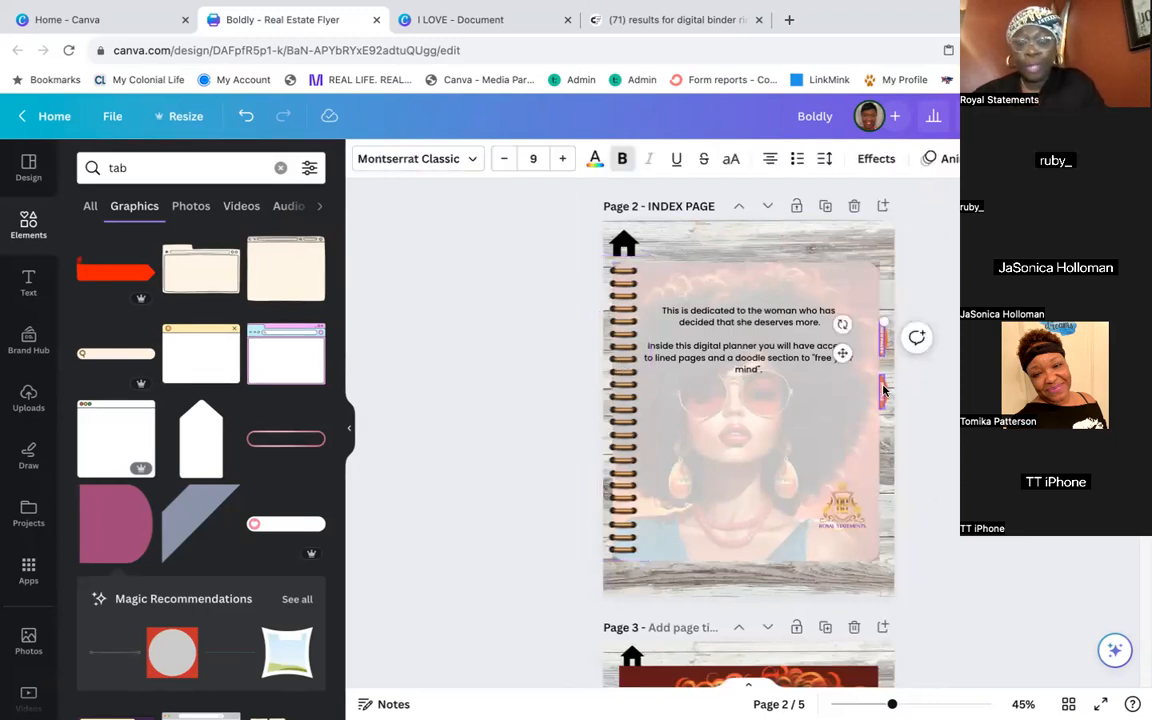
left_click(879, 283)
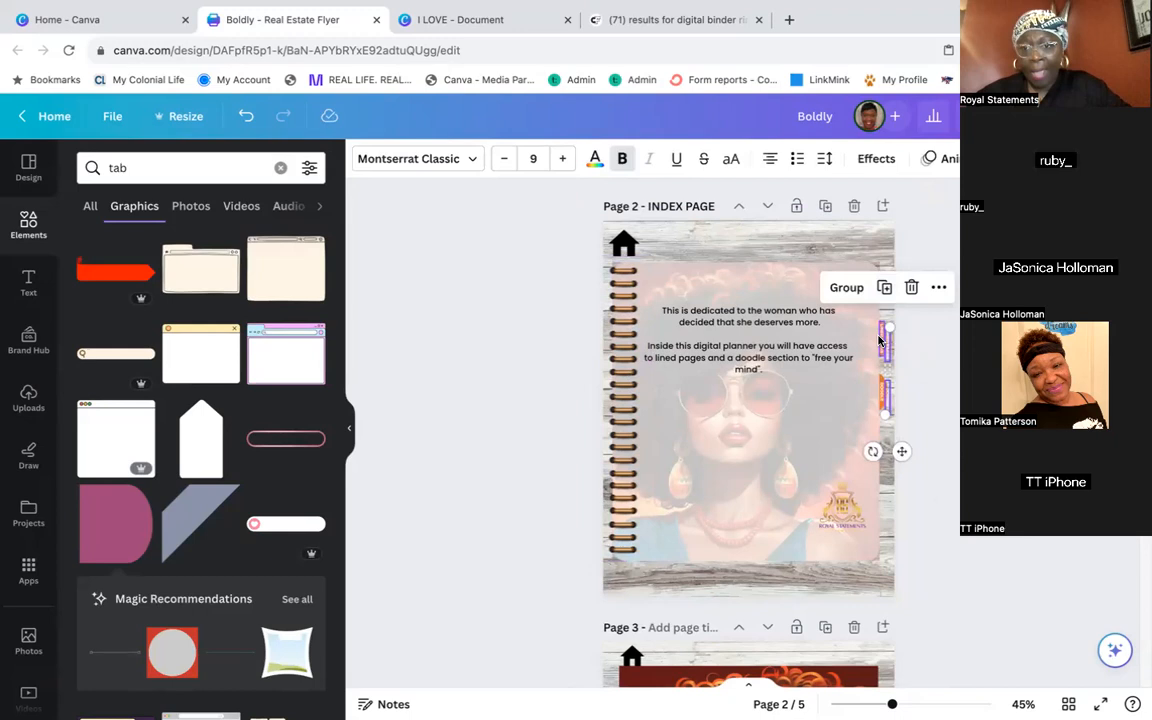
left_click_drag(884, 345, 879, 444)
scroll(872, 425, "down", 3)
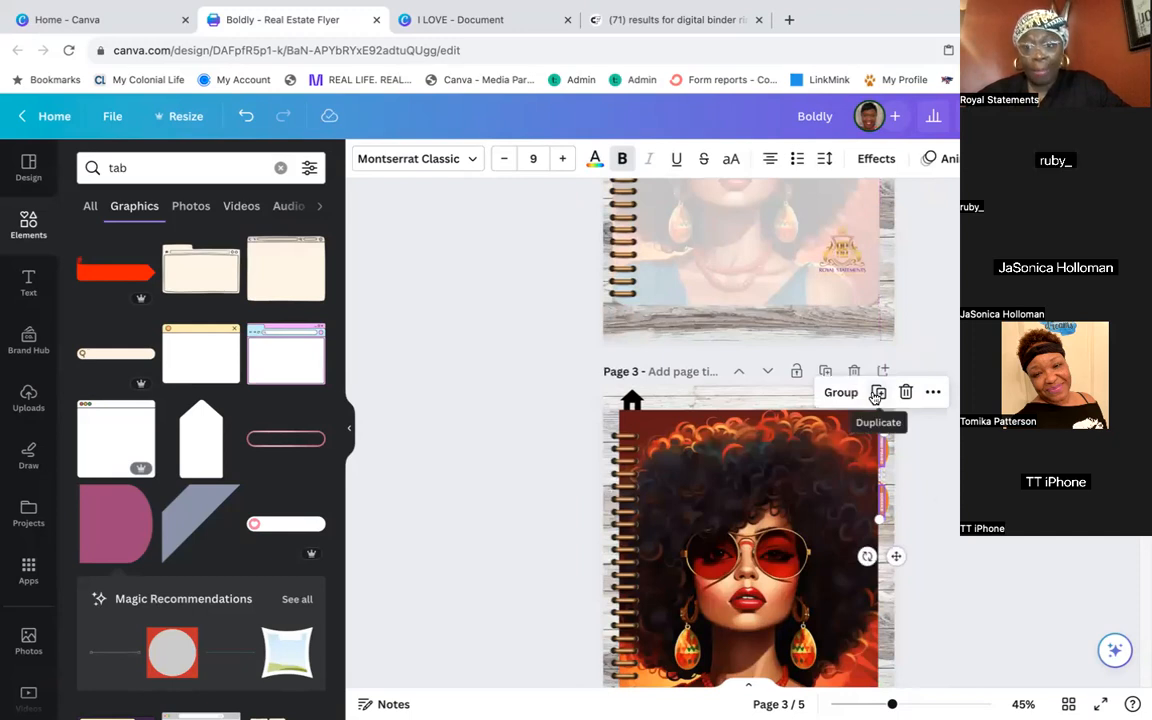
Duplicate the two tab labels again for pages 4 and 5, placing each pair on that page's orange tabs
left_click(877, 392)
scroll(877, 504, "down", 3)
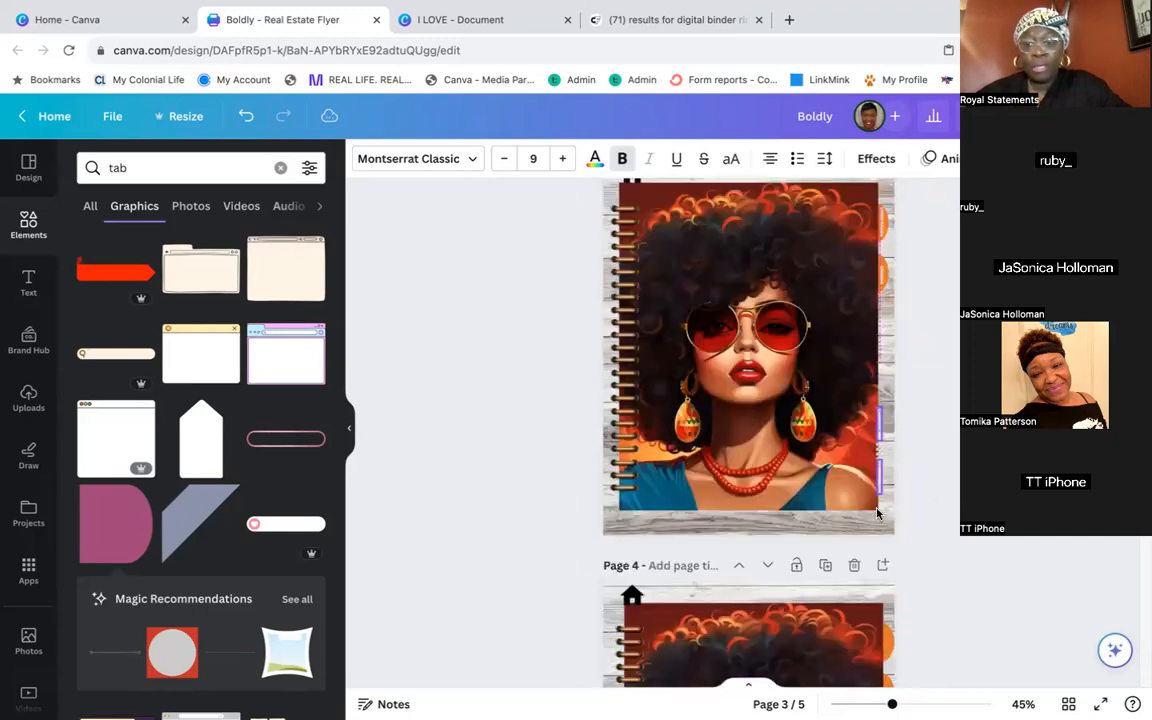
scroll(877, 506, "down", 2)
left_click_drag(878, 508, 880, 545)
scroll(880, 530, "down", 6)
scroll(748, 430, "up", 10)
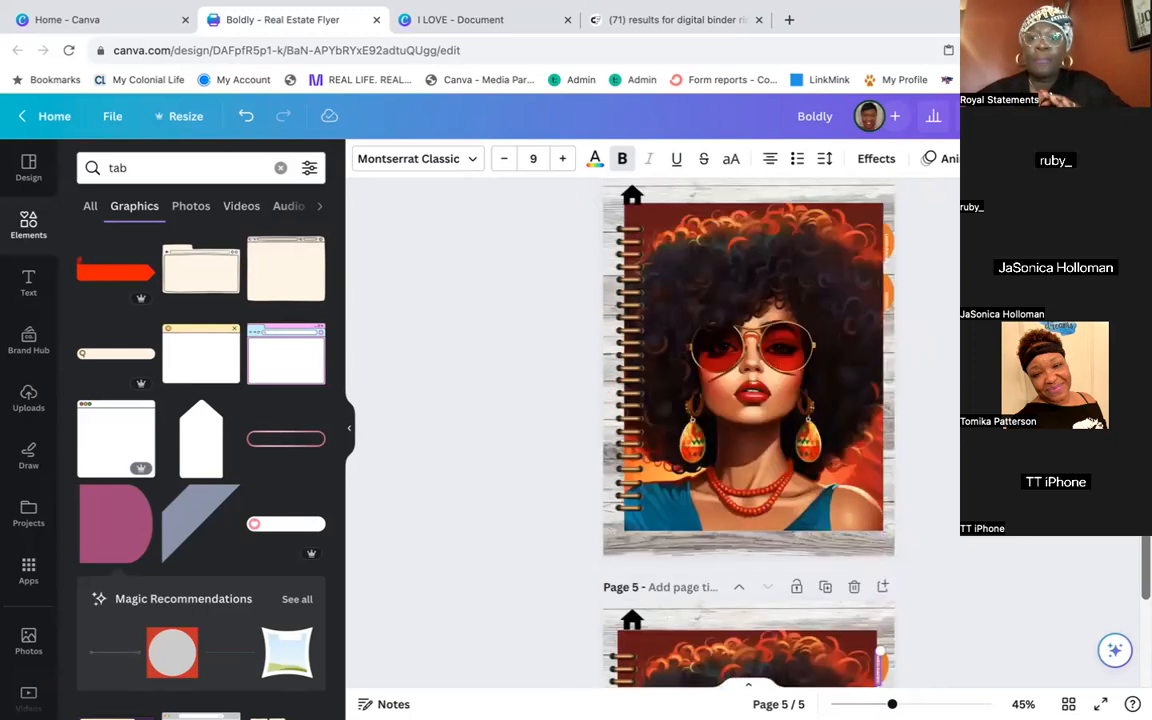
Search the graphics library for "index" and browse the results for a suitable icon
scroll(748, 430, "down", 3)
scroll(748, 430, "down", 1)
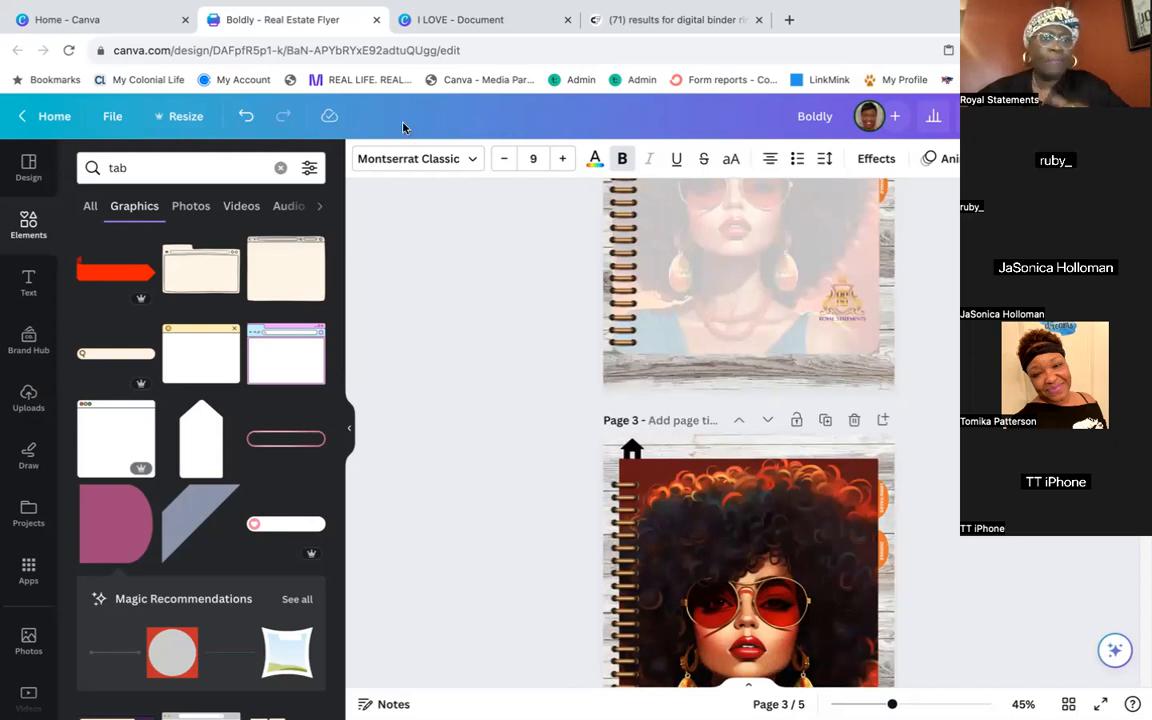
left_click(249, 163)
type("index")
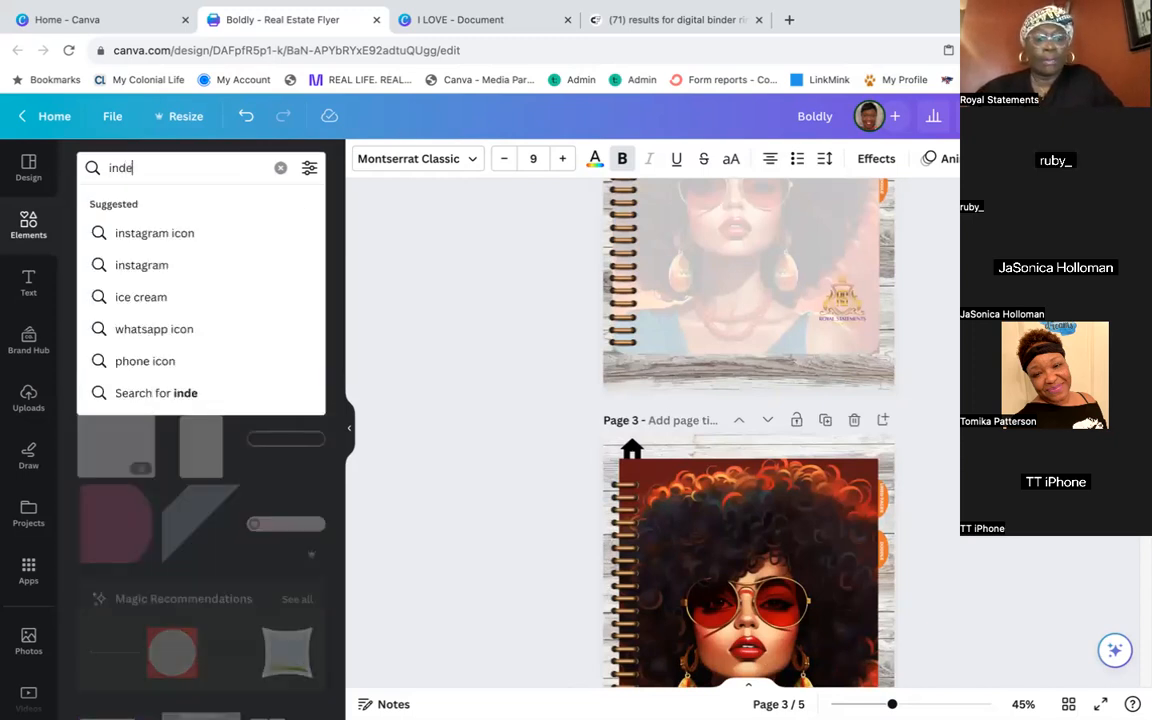
key("Return")
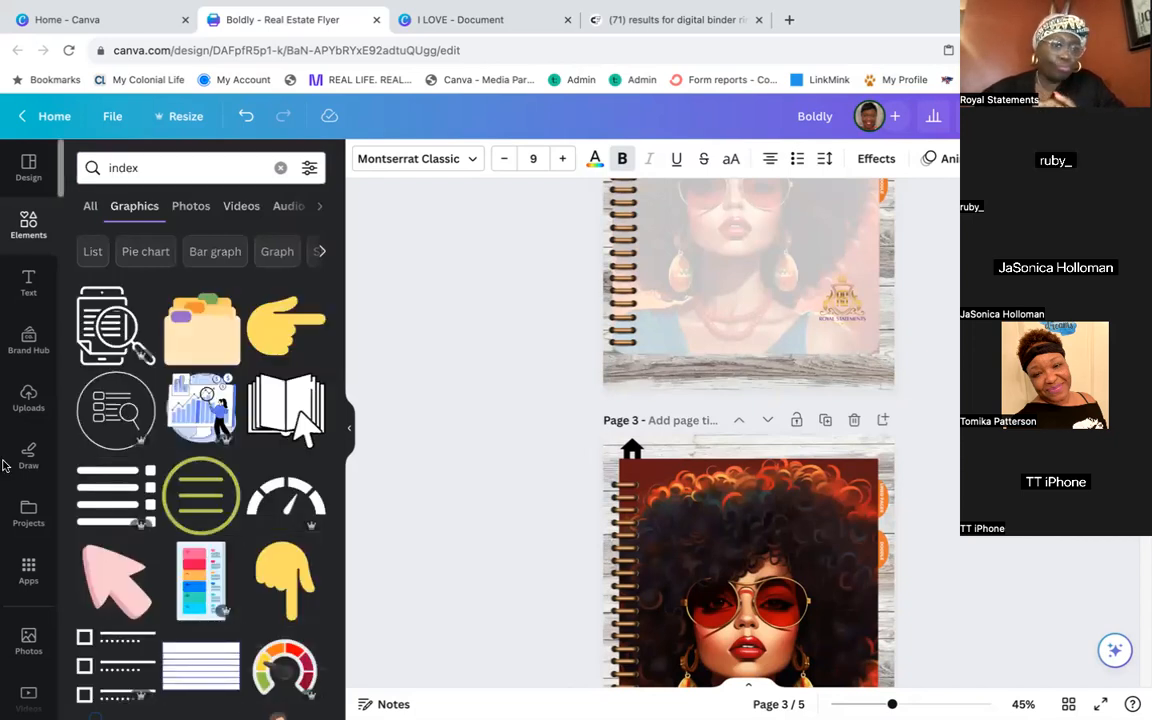
scroll(213, 451, "down", 5)
scroll(213, 451, "down", 3)
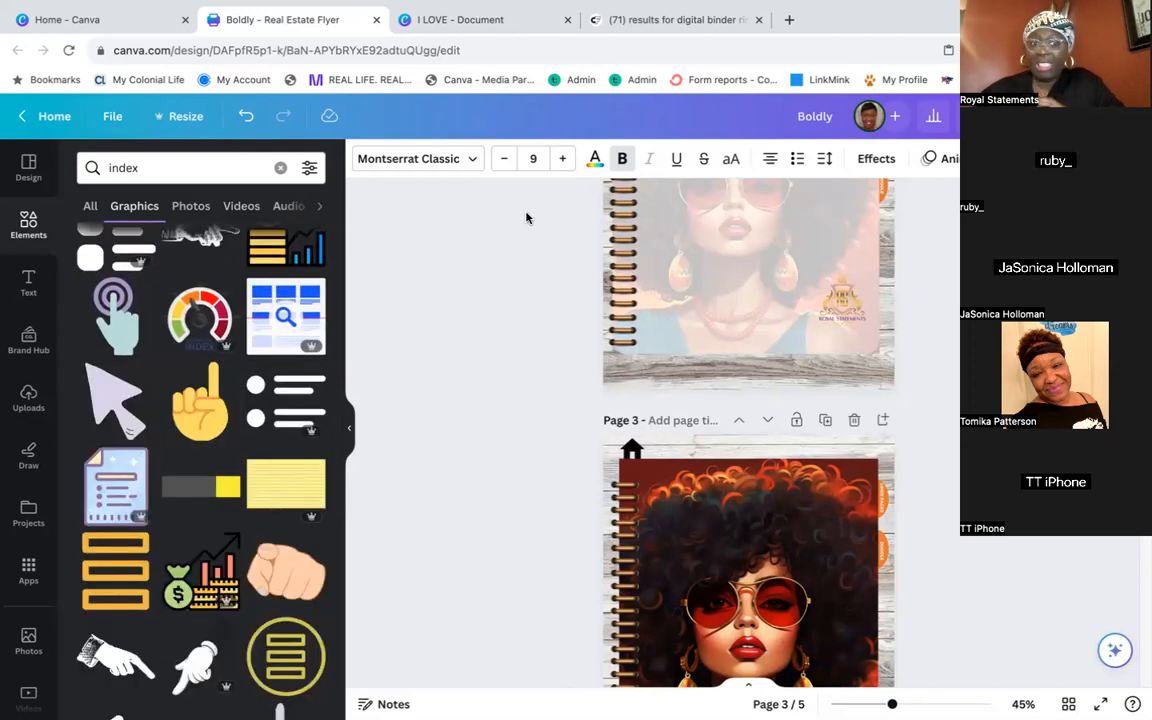
Add a subheading text box reading "INDEX" to page 2
scroll(527, 218, "up", 3)
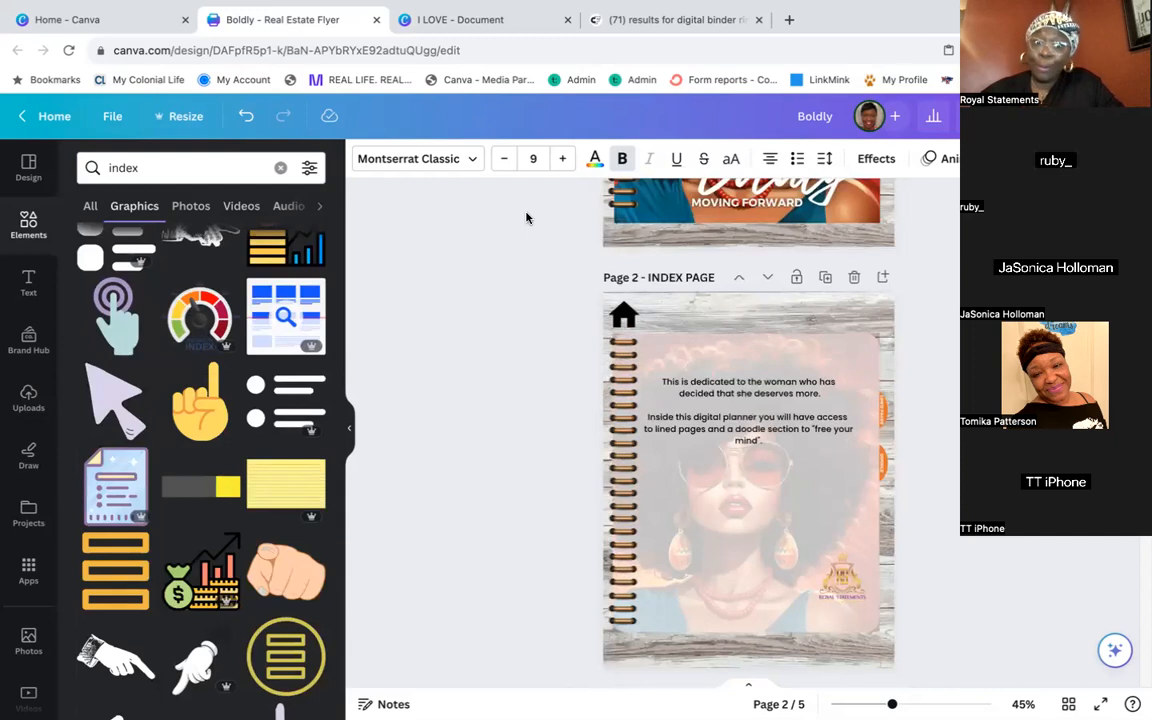
left_click(28, 278)
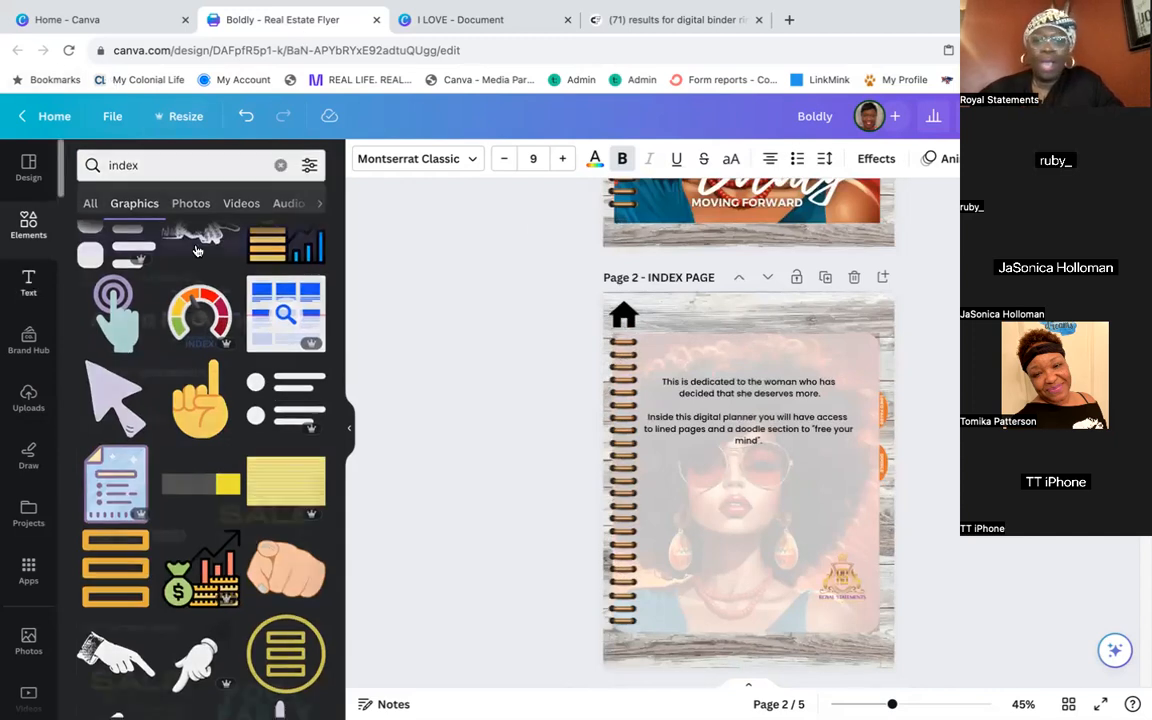
left_click(204, 342)
key("BackSpace")
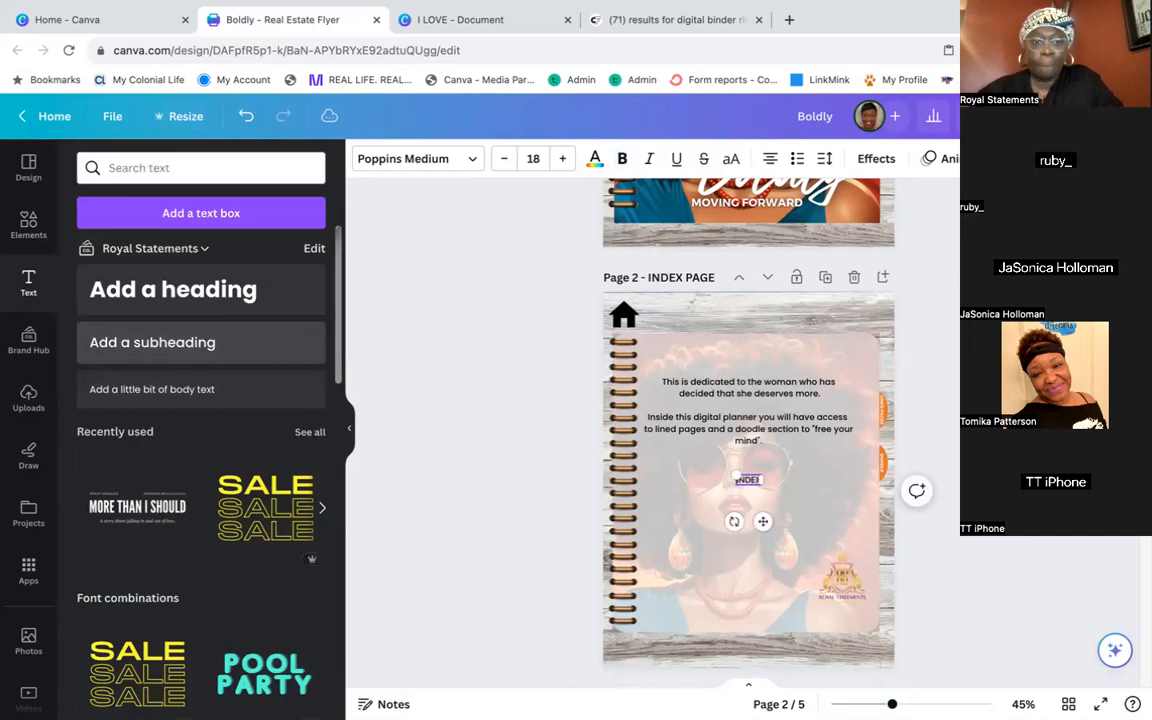
Set the INDEX text to the Montserrat Classic font in bold
left_click(471, 162)
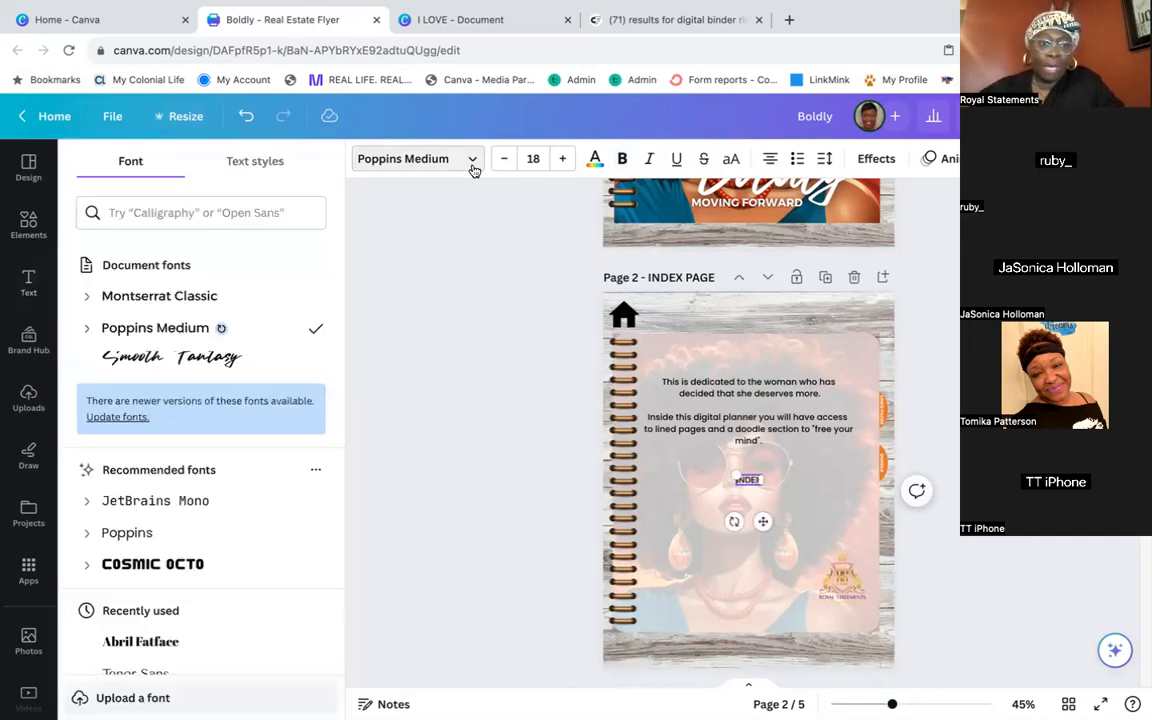
left_click(159, 296)
left_click(621, 162)
left_click(754, 481)
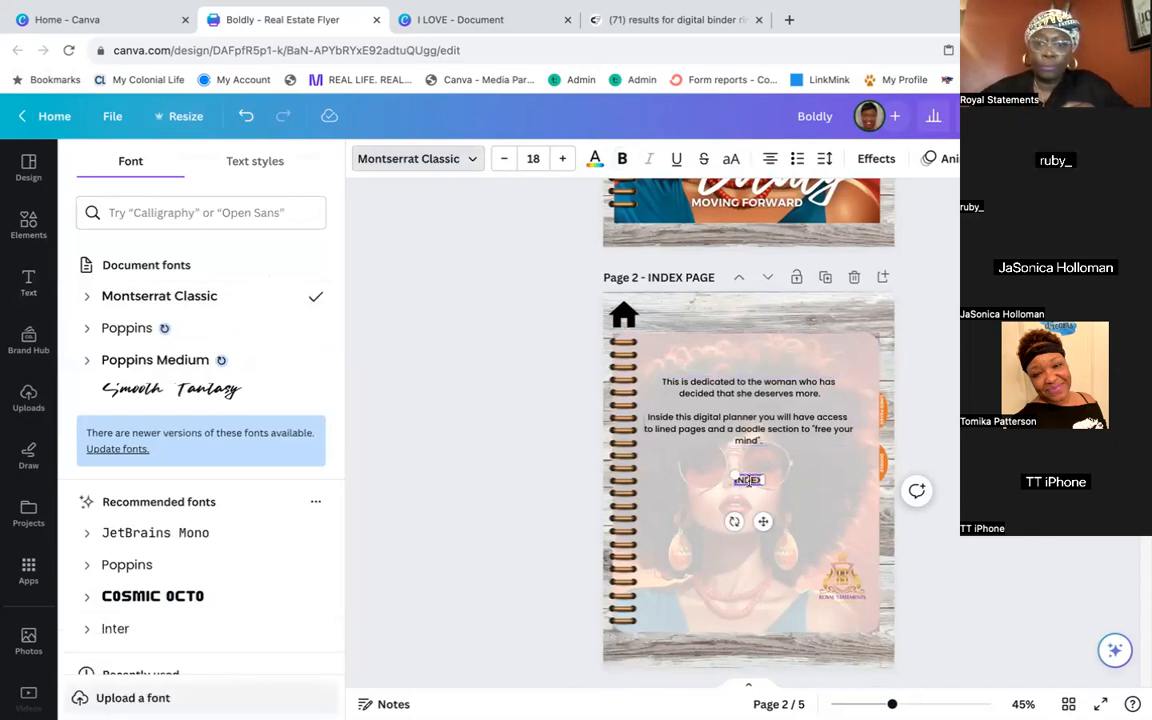
double_click(748, 480)
left_click(622, 160)
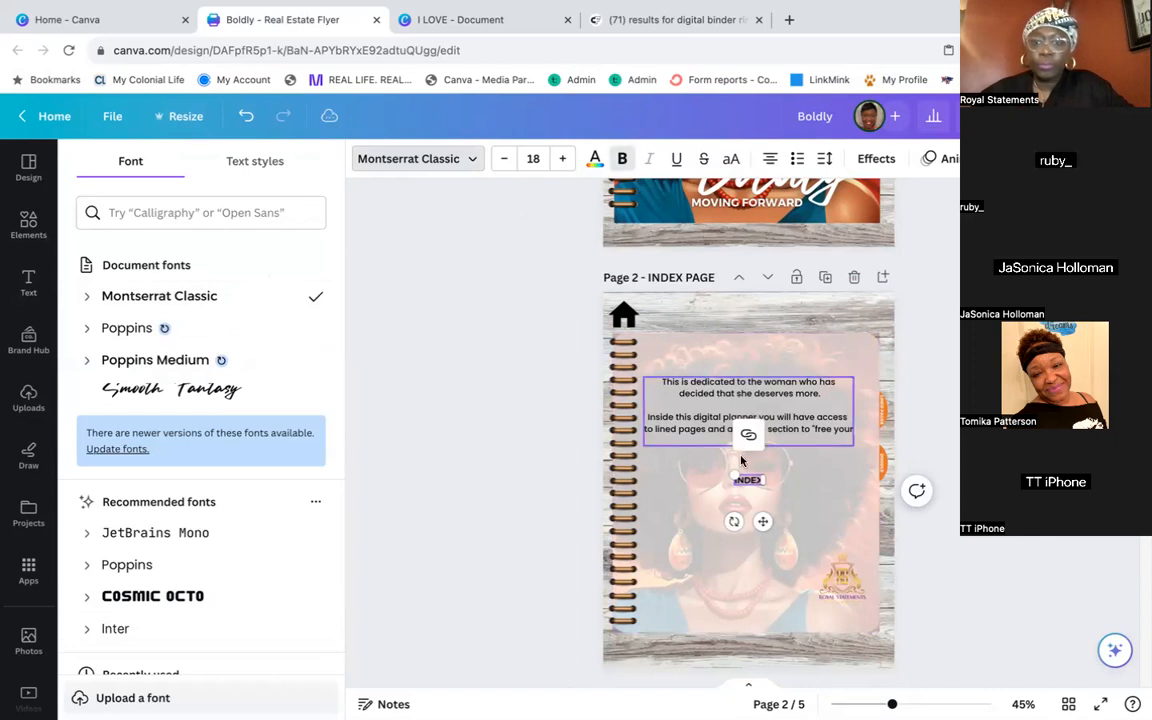
Enlarge the INDEX text to size 27.1 and place it above the upper-right corner of page 3's notebook cover
left_click_drag(748, 480, 862, 502)
left_click(935, 272)
left_click(846, 311)
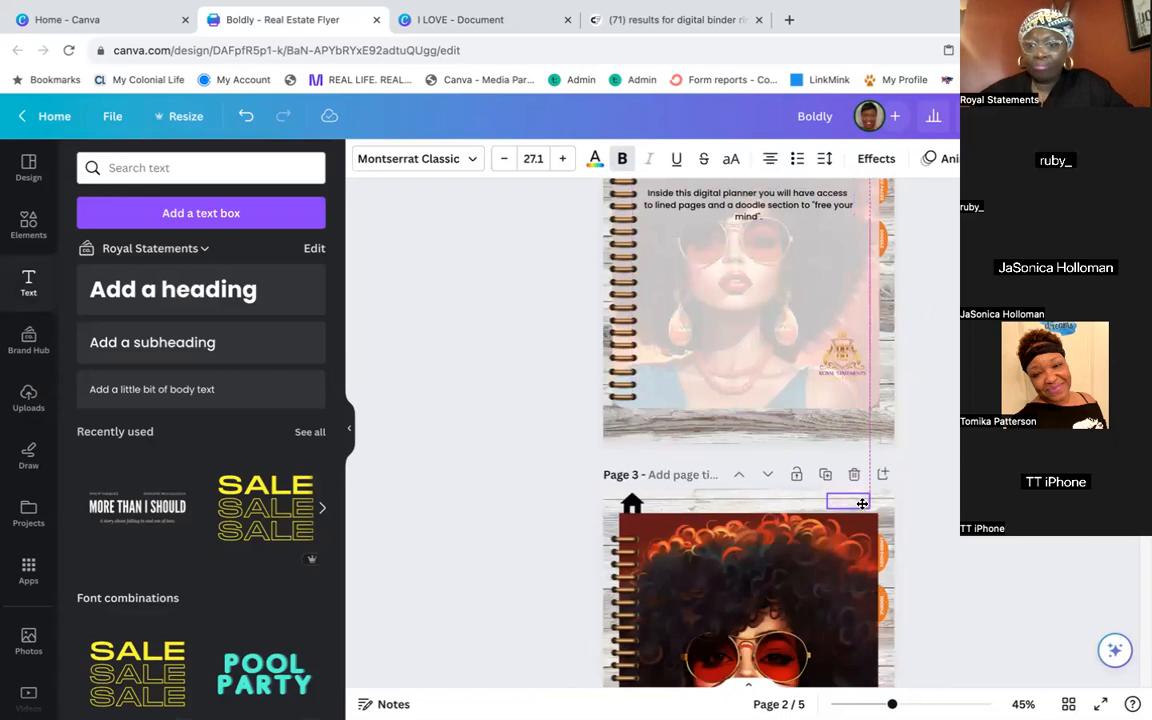
left_click_drag(862, 504, 862, 504)
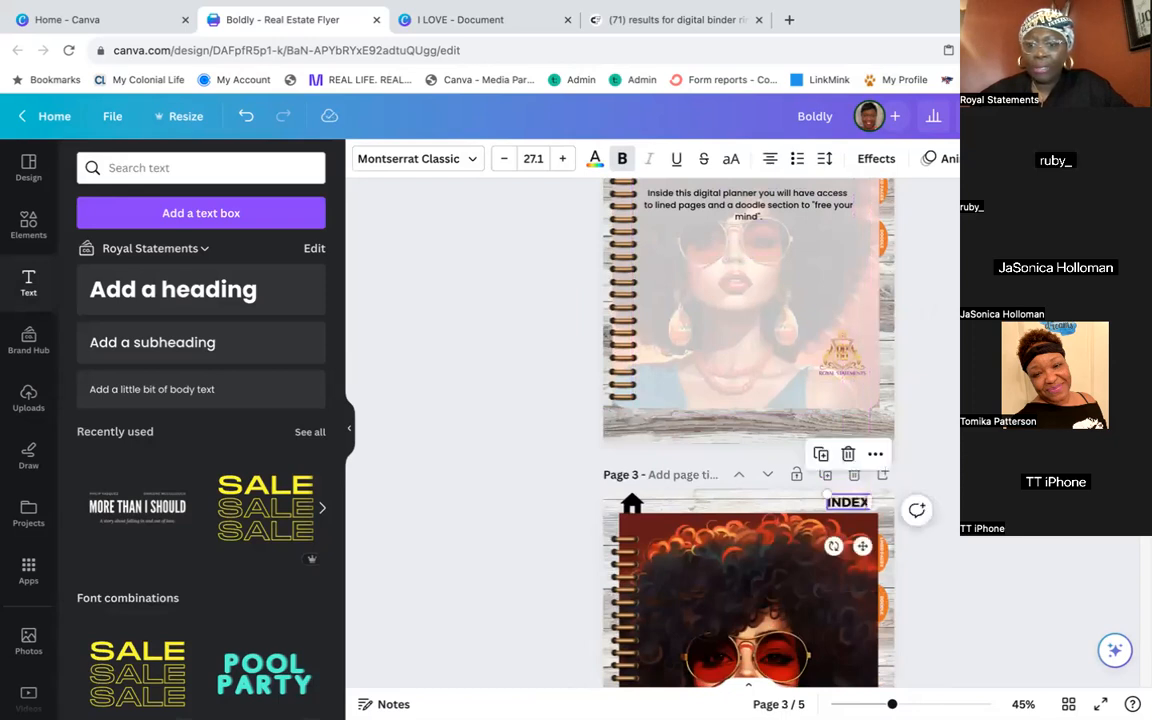
scroll(864, 500, "down", 1)
left_click(950, 380)
left_click(850, 408)
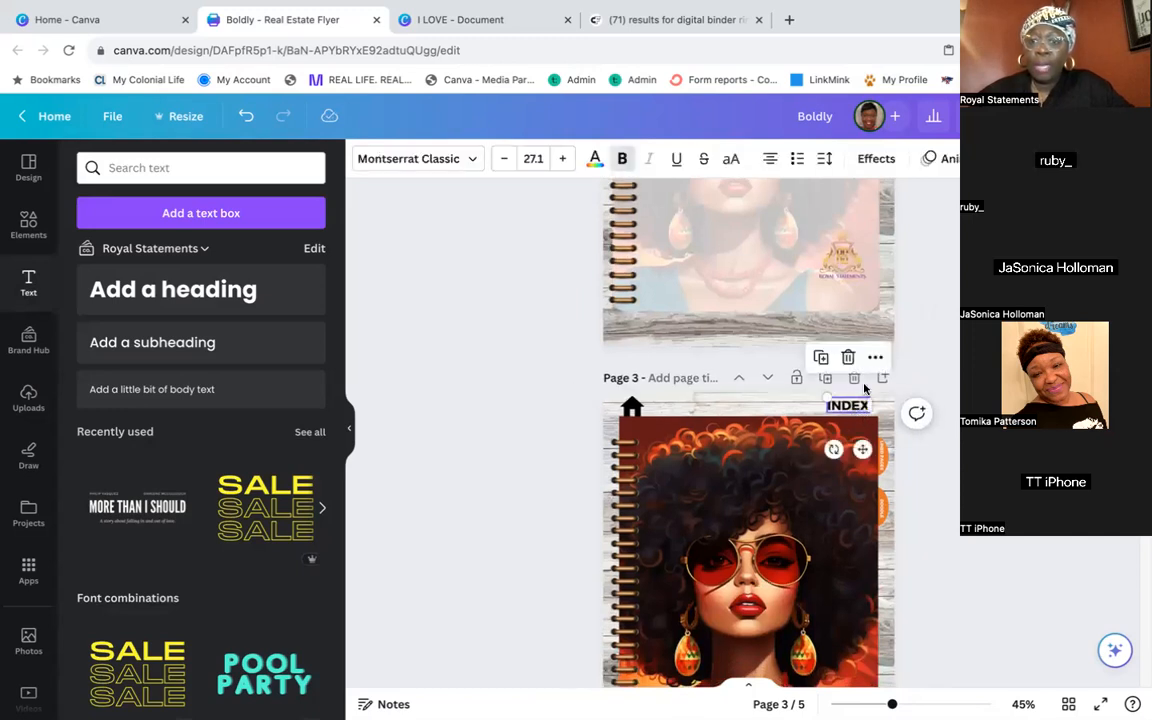
left_click(366, 204)
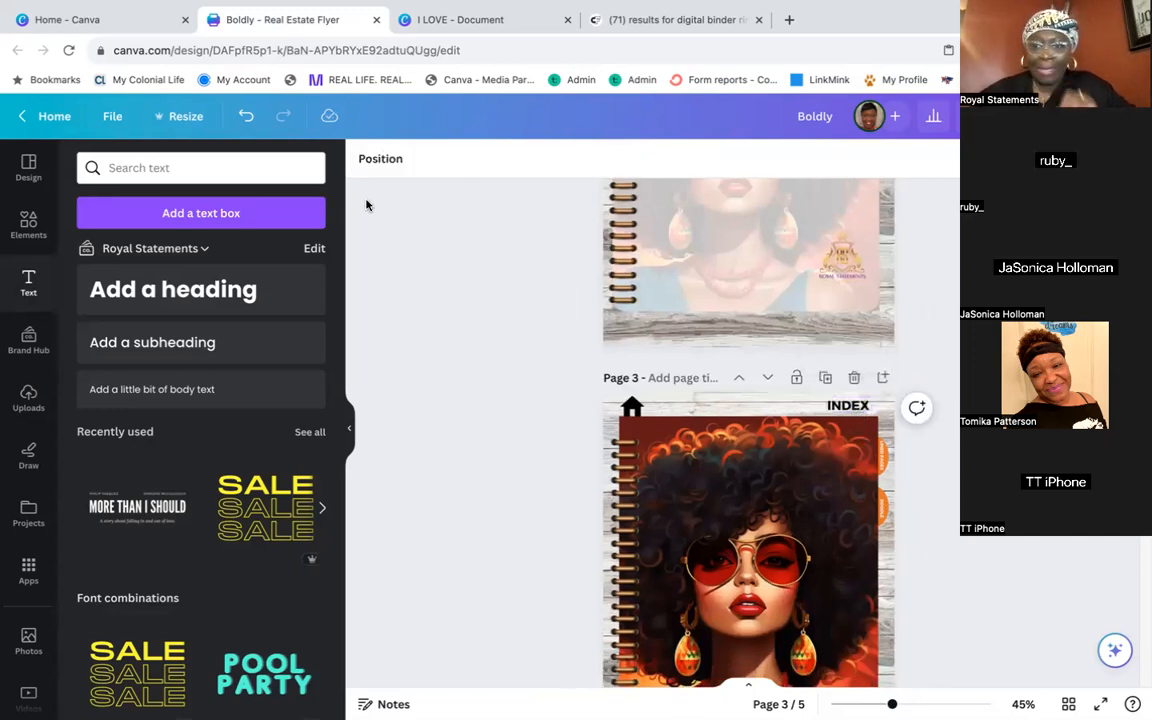
Add the purple half-rounded tab graphic to page 3, rotate it rounded side up, and place it behind the INDEX text
left_click(29, 224)
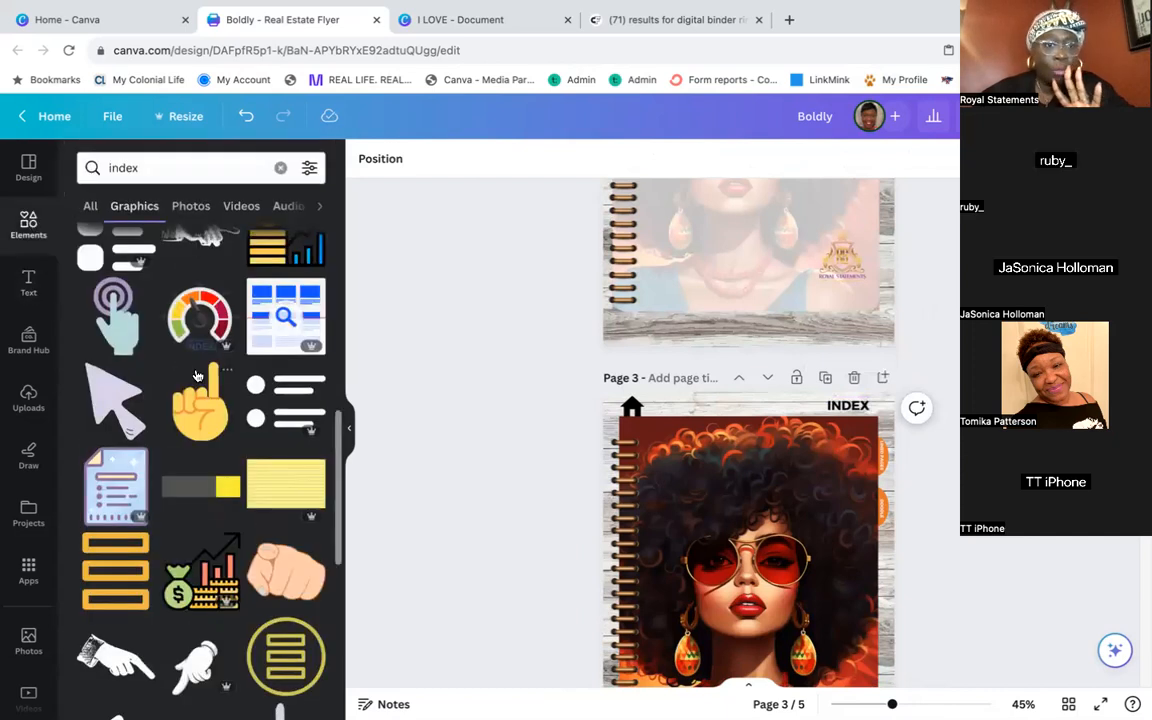
left_click(280, 167)
left_click(135, 295)
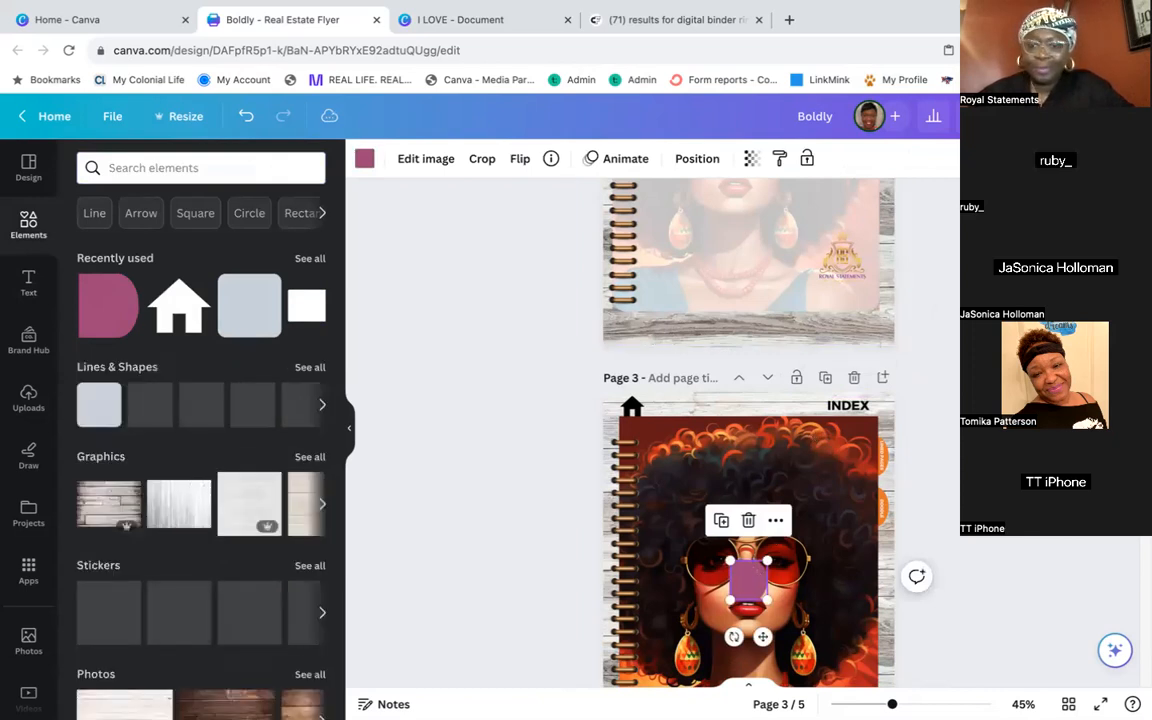
left_click_drag(731, 621, 770, 509)
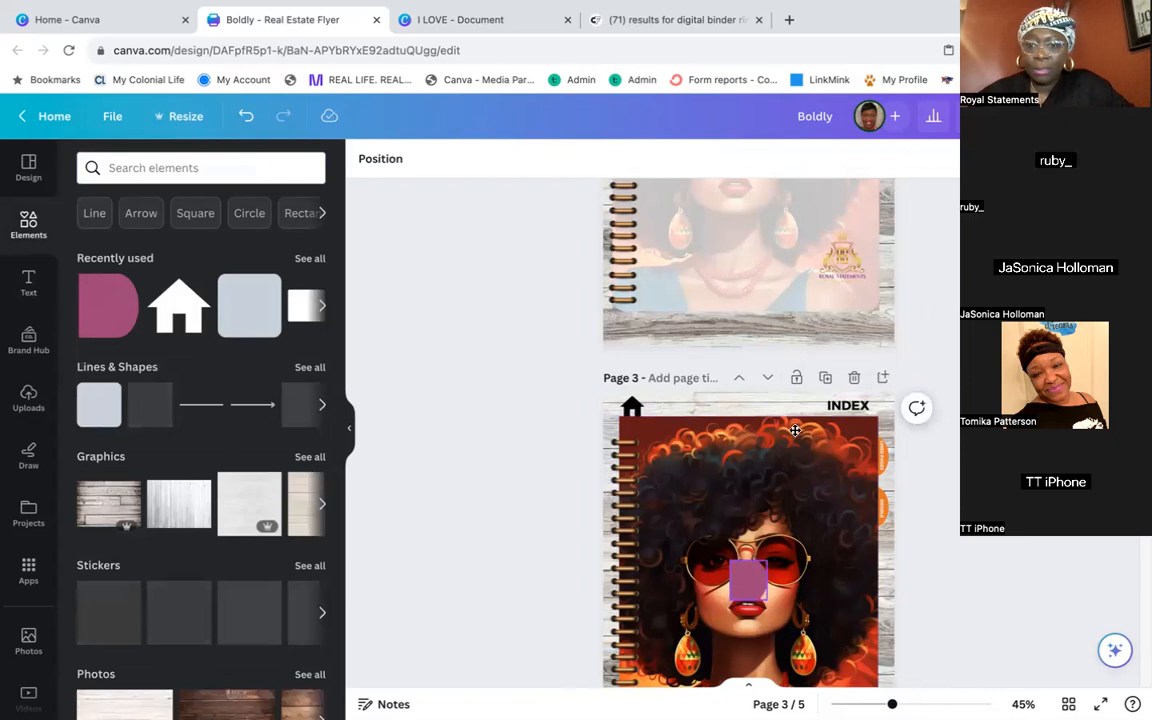
left_click_drag(795, 430, 798, 425)
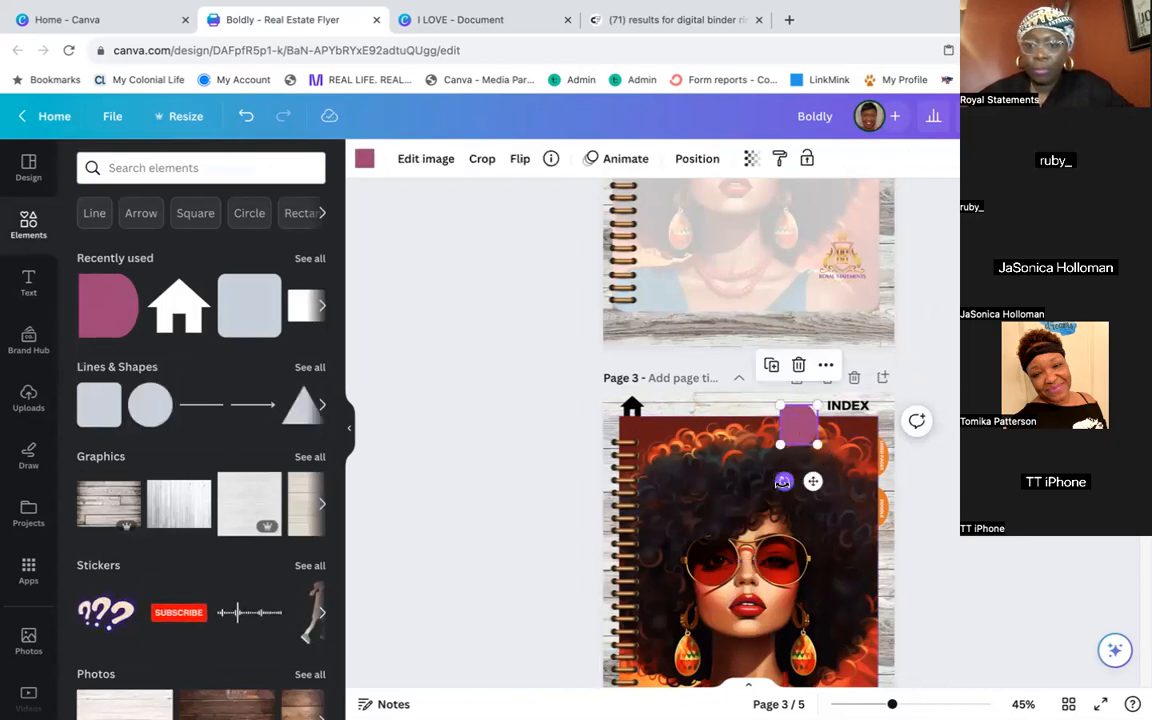
left_click_drag(784, 481, 835, 428)
left_click(939, 397)
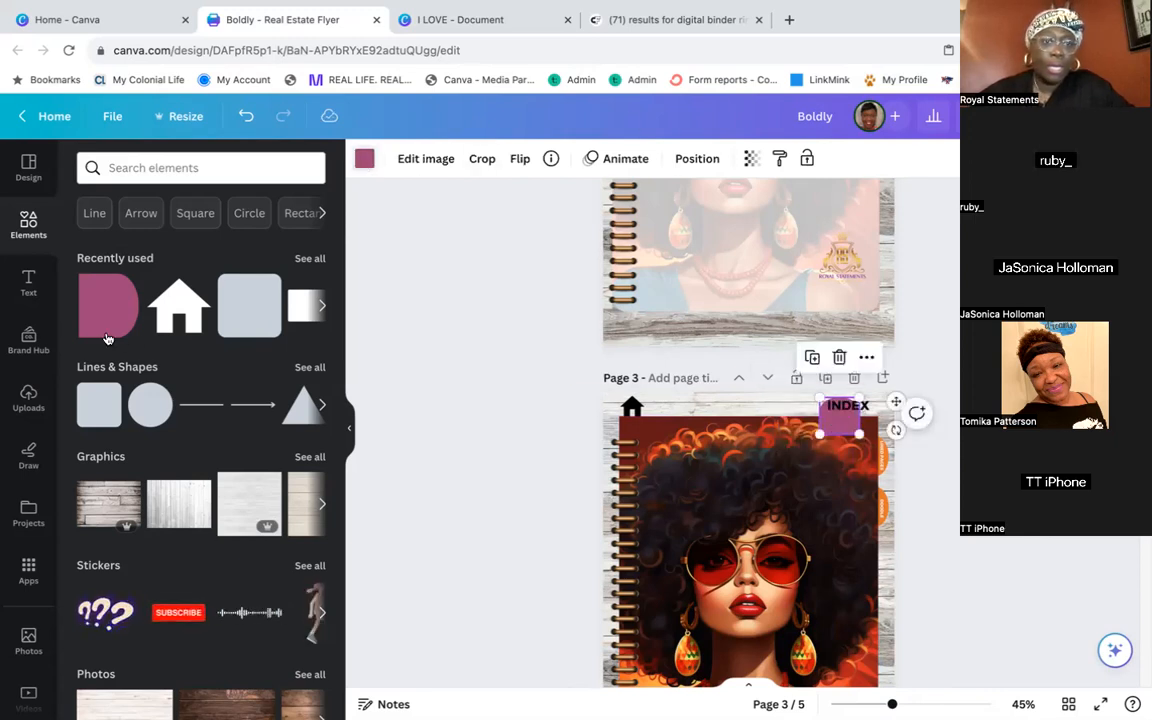
Recolour the INDEX tab on page 3 with the document's orange and move it behind the notebook cover group
left_click(222, 255)
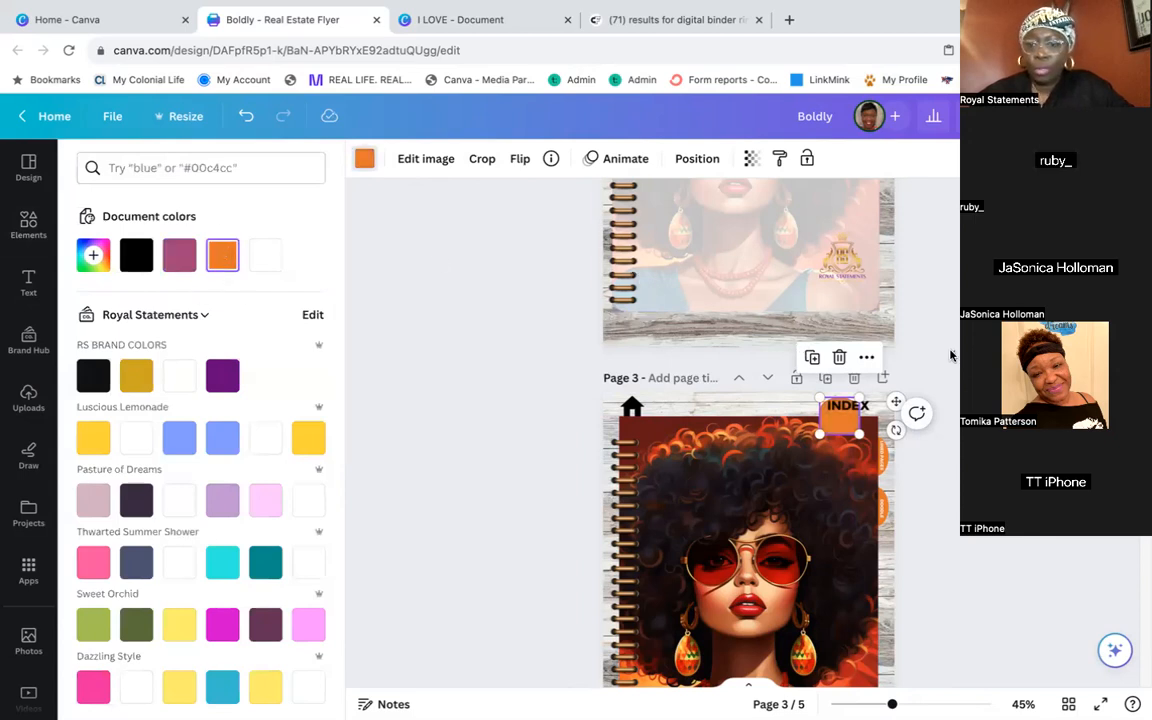
left_click(926, 375)
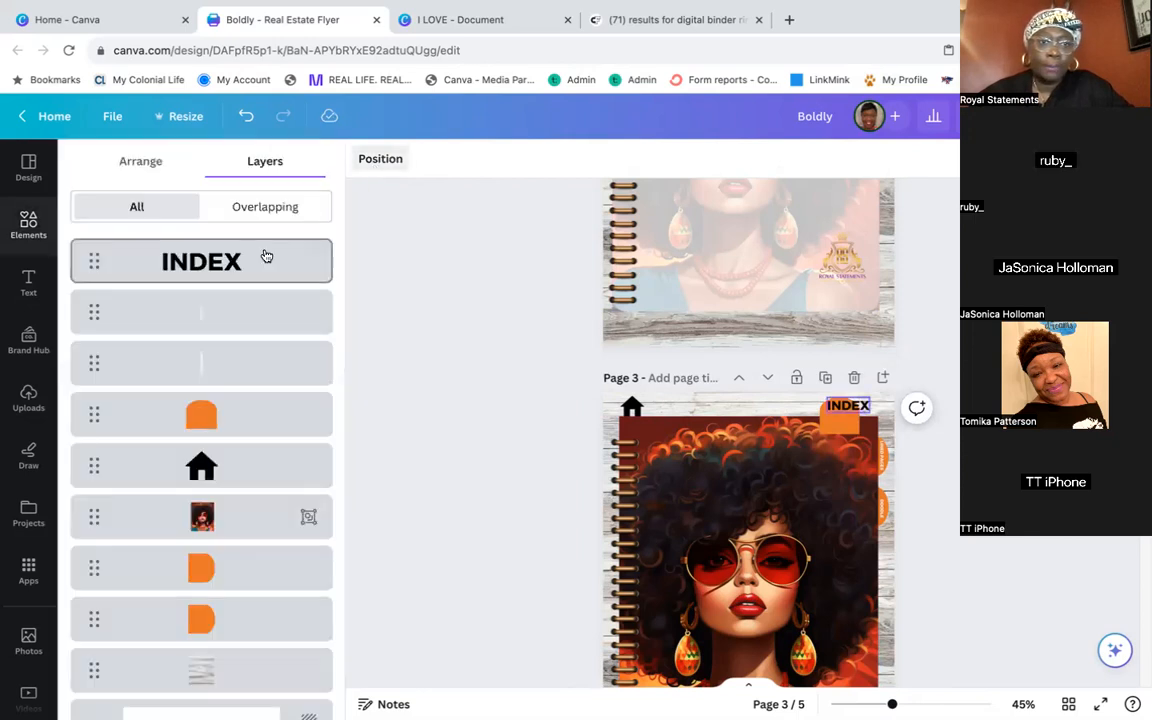
left_click_drag(229, 425, 219, 525)
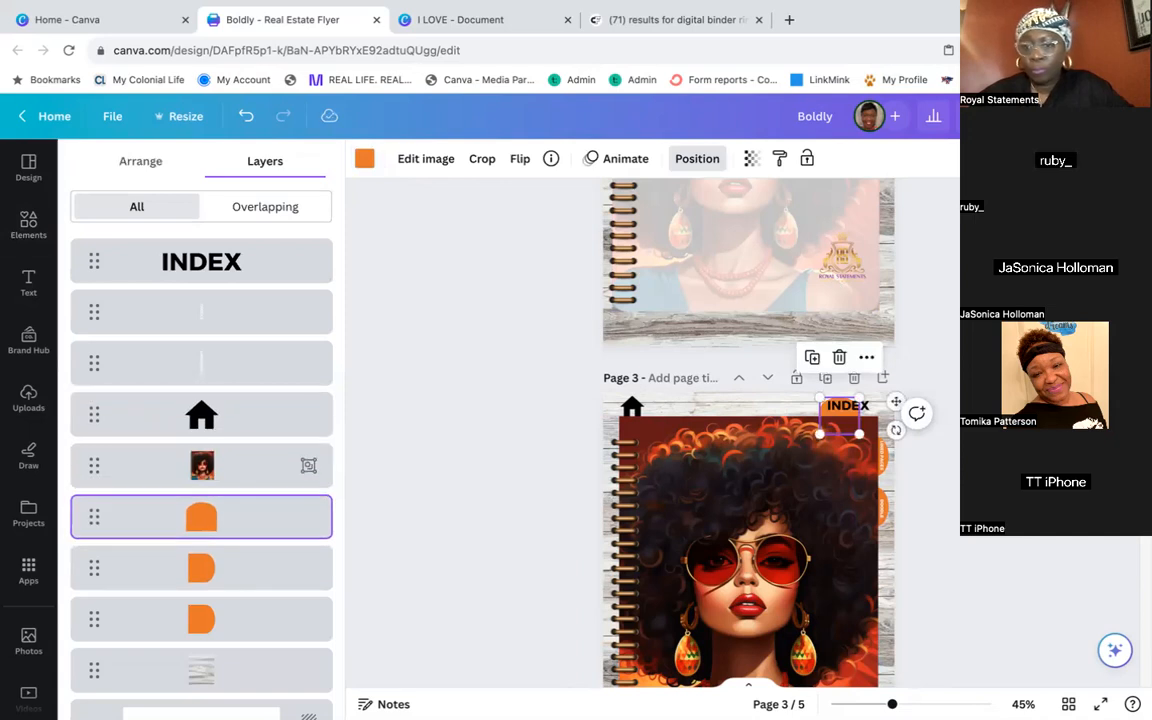
Move the INDEX text onto the orange tab above page 3's notebook cover and colour it white
left_click(921, 290)
left_click_drag(852, 416, 838, 407)
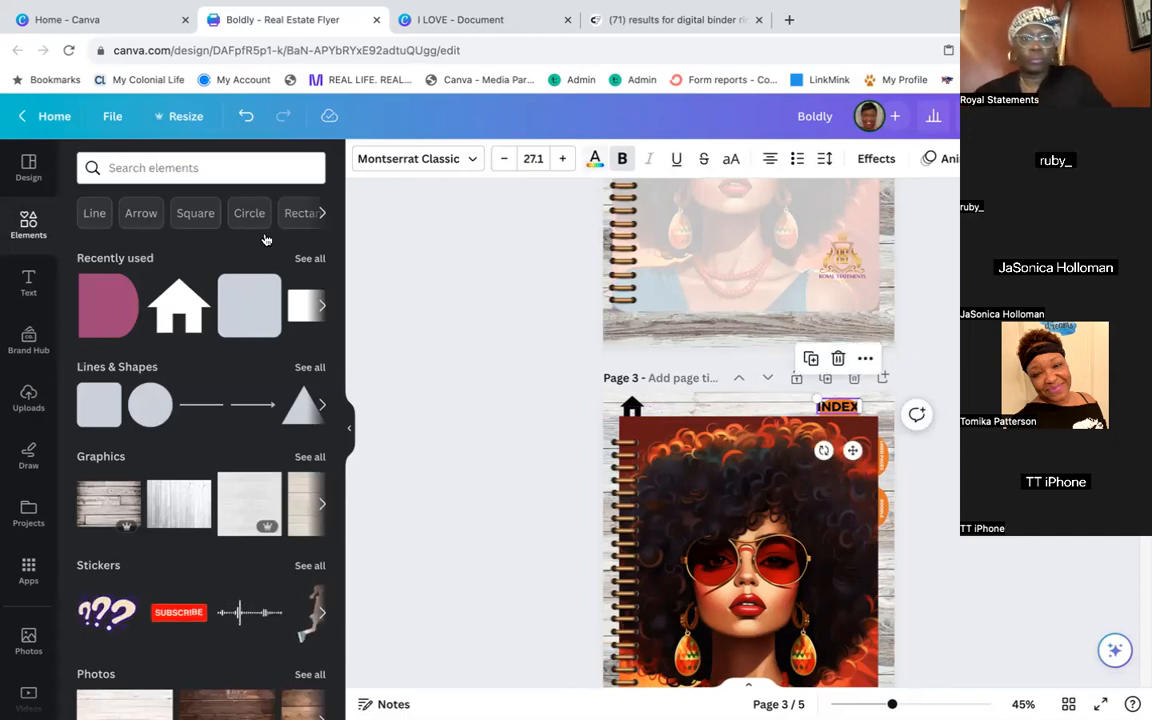
left_click(226, 259)
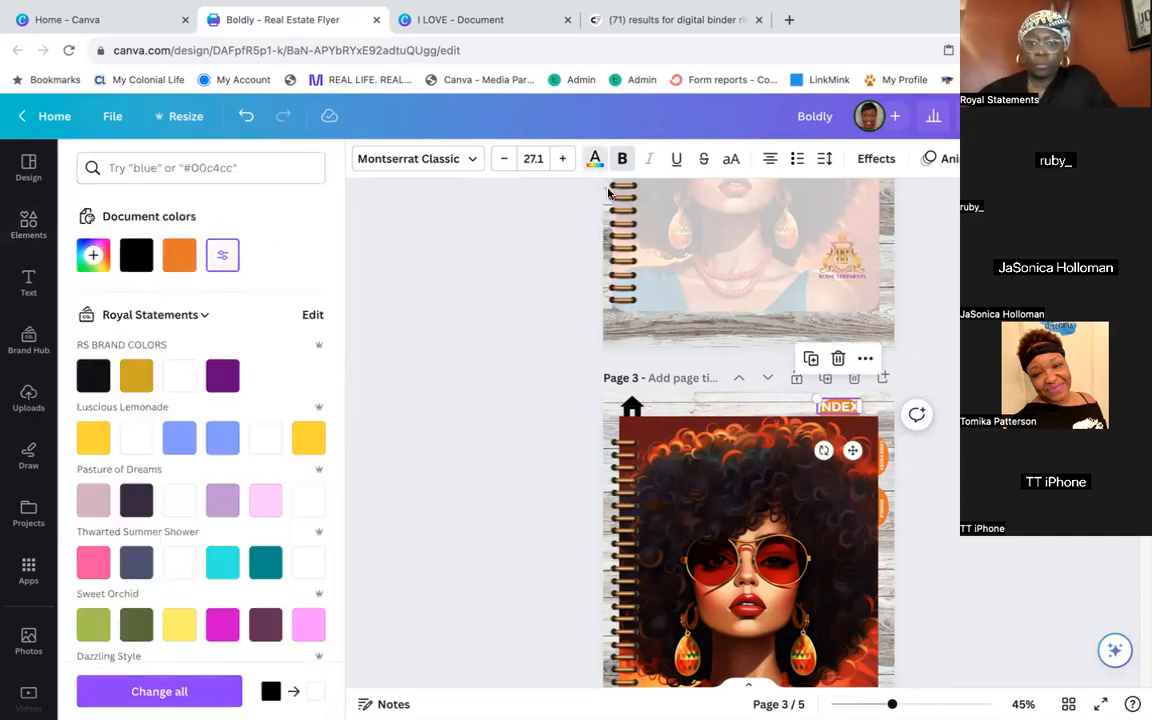
Resize the white INDEX text to 16.4 and centre it on the orange tab on page 3
double_click(541, 160)
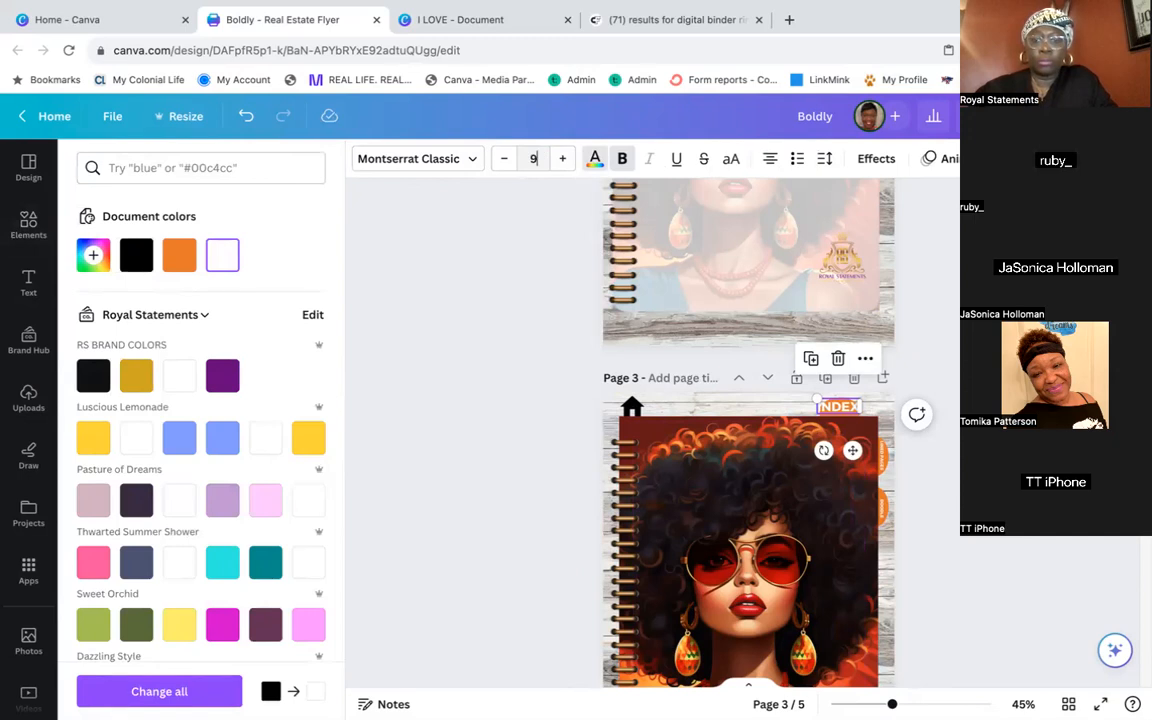
type("9")
key("Return")
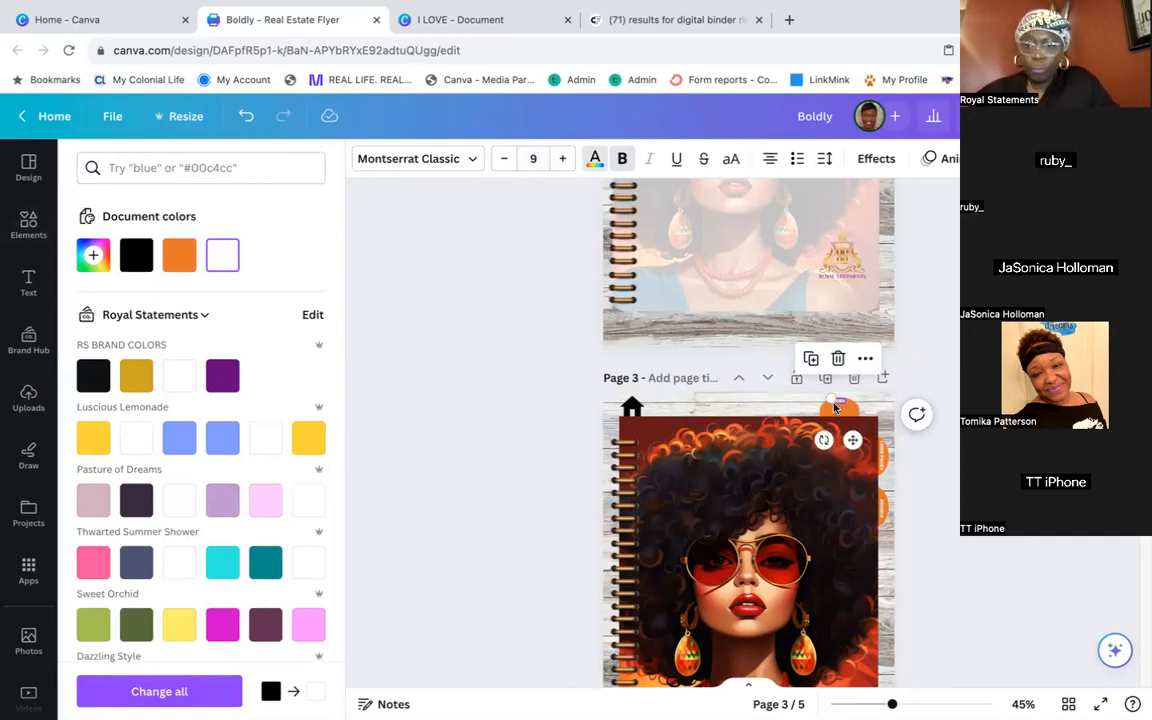
mouse_move(820, 398)
left_mouse_down()
mouse_move(812, 393)
mouse_move(840, 407)
left_mouse_up()
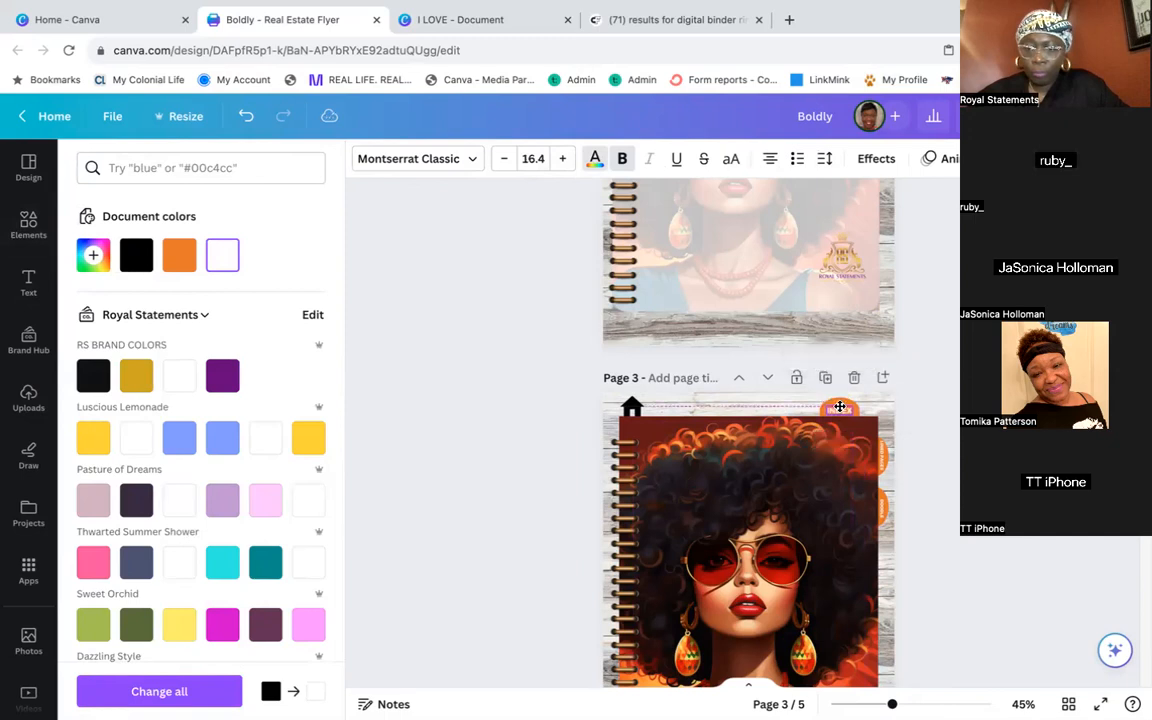
left_click(970, 352)
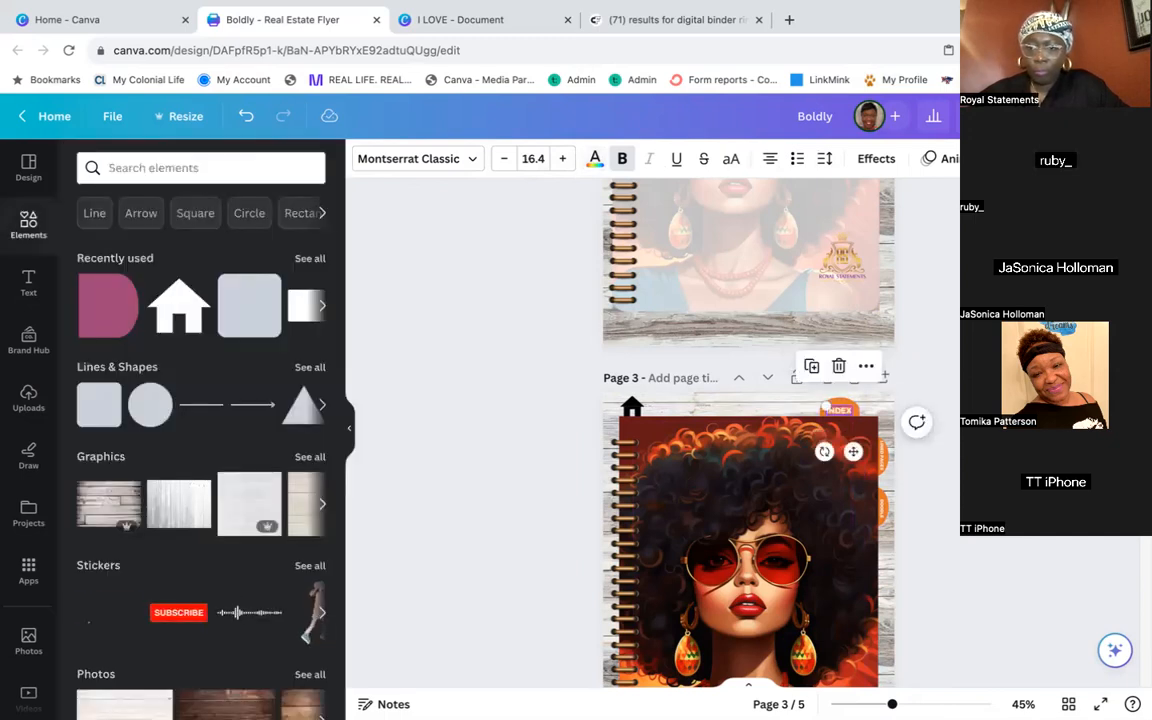
scroll(970, 352, "down", 1)
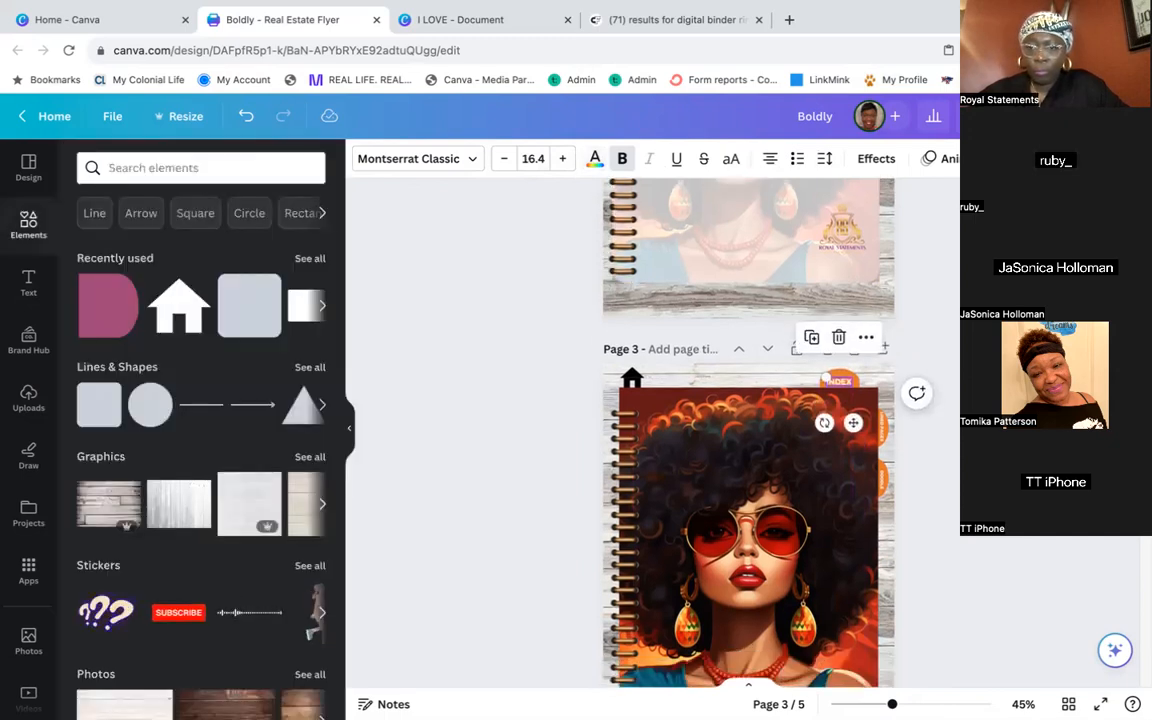
Shift the orange INDEX tab on page 3 slightly down, tucking more of it behind the notebook cover
left_click(845, 378)
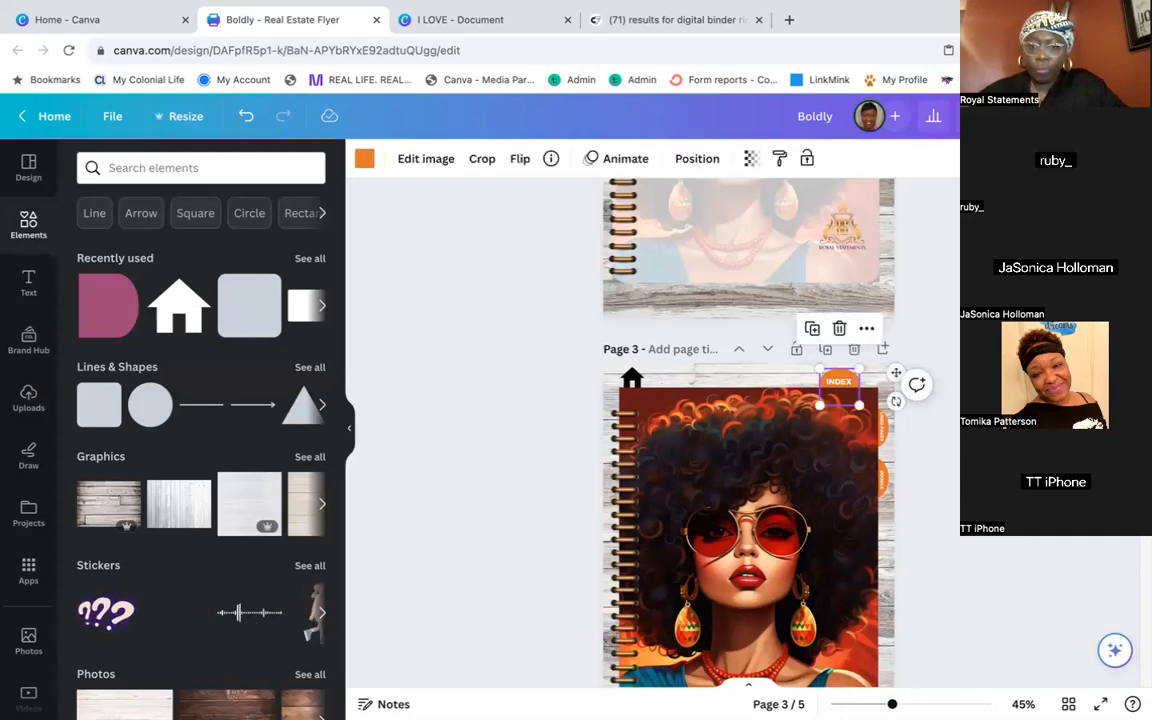
scroll(745, 325, "up", 5)
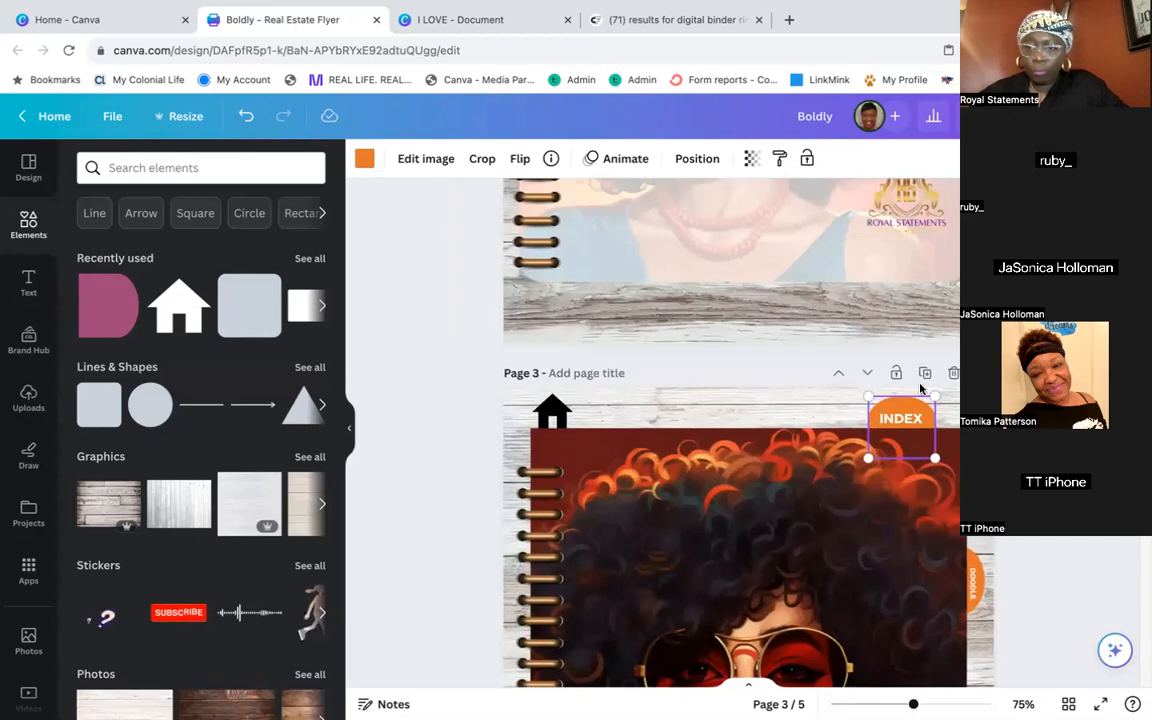
key("Delete")
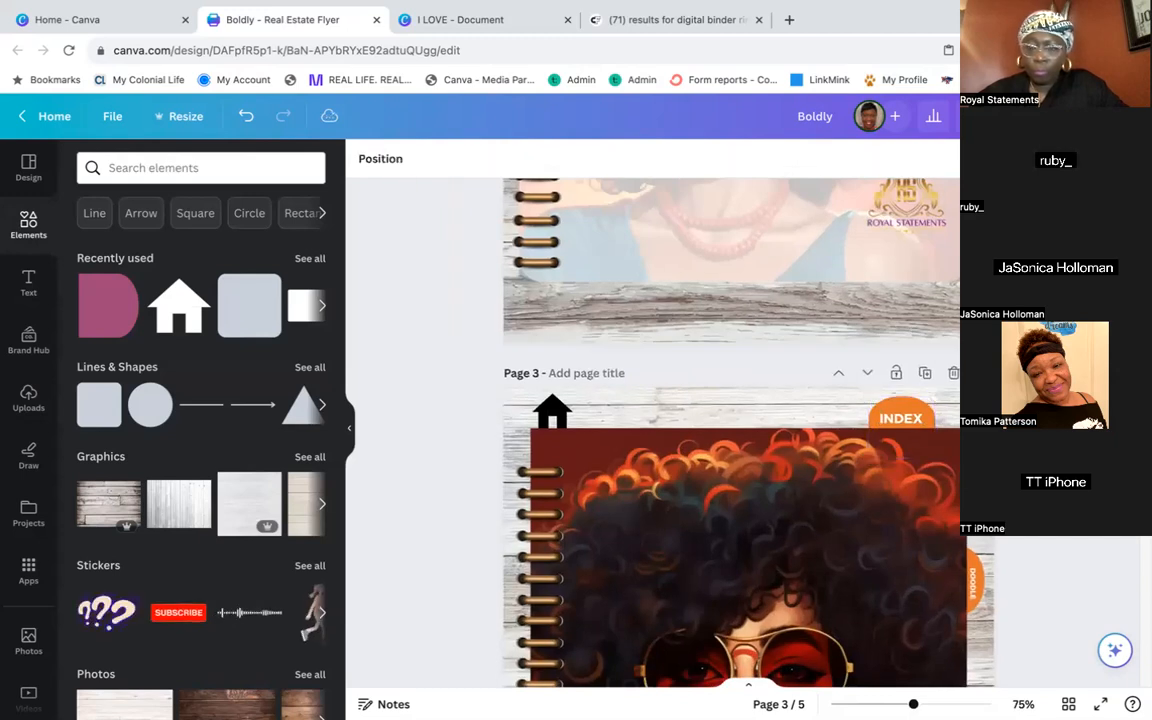
left_click(908, 412)
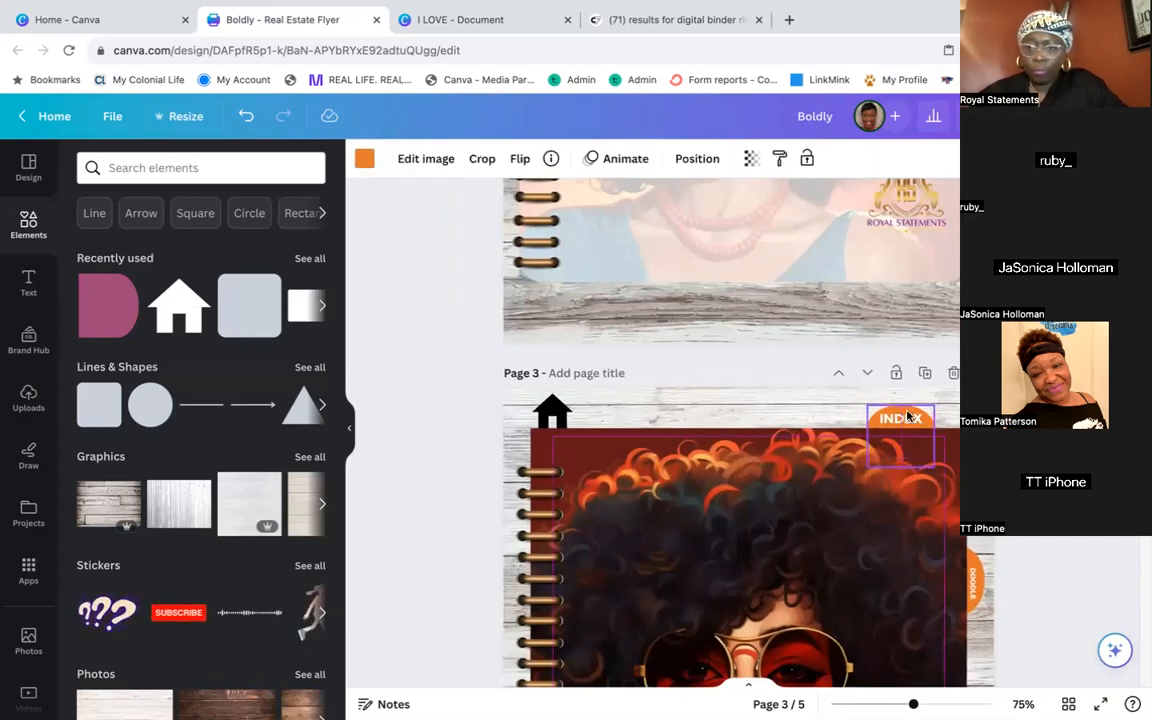
key("Delete")
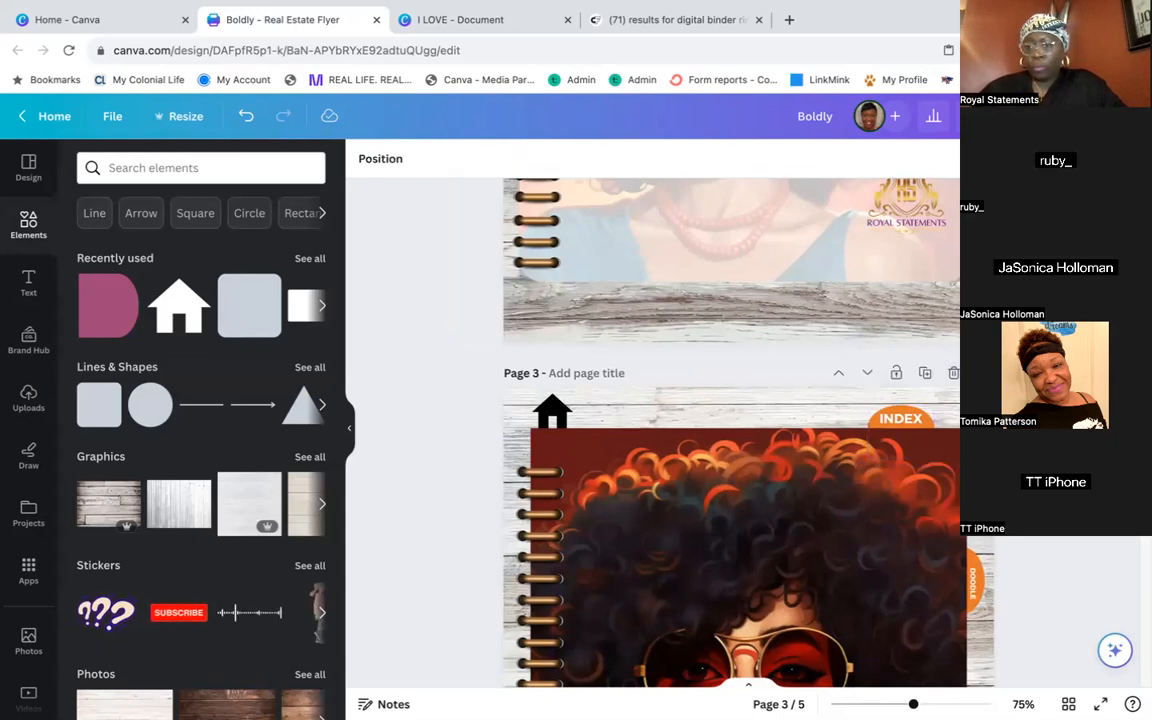
Reorder the INDEX text on page 3 to sit directly above the orange tab and beneath the notebook cover group
left_click(899, 418)
left_click(899, 418)
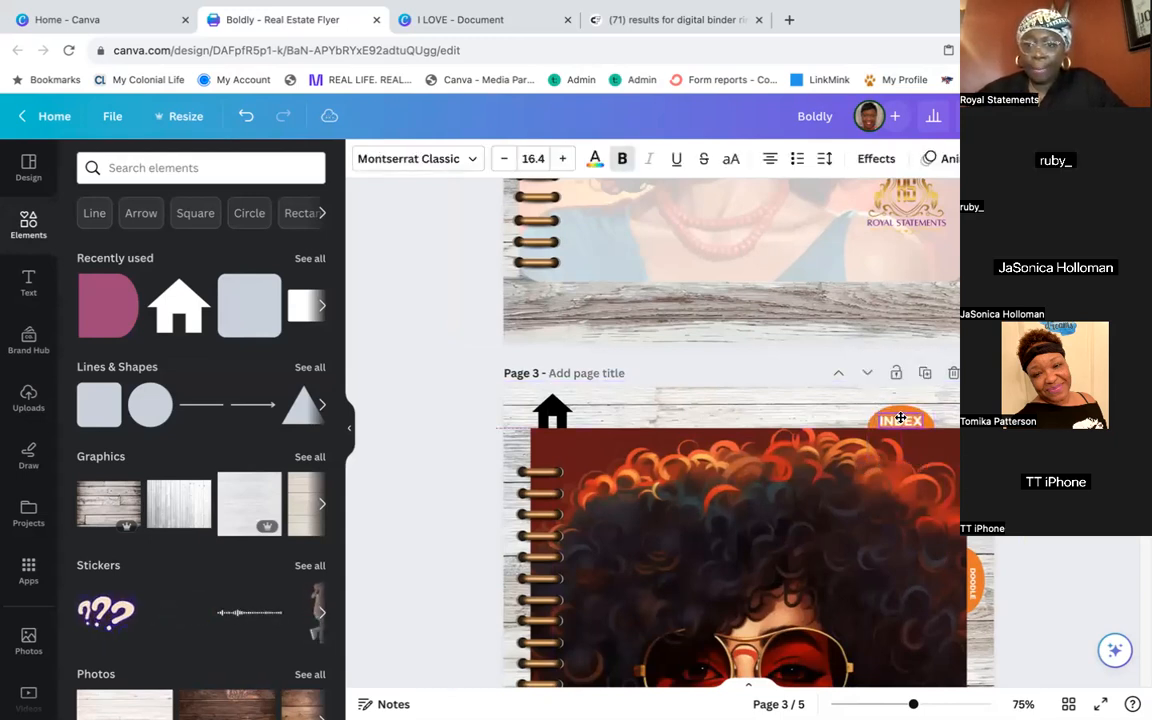
left_click(900, 418)
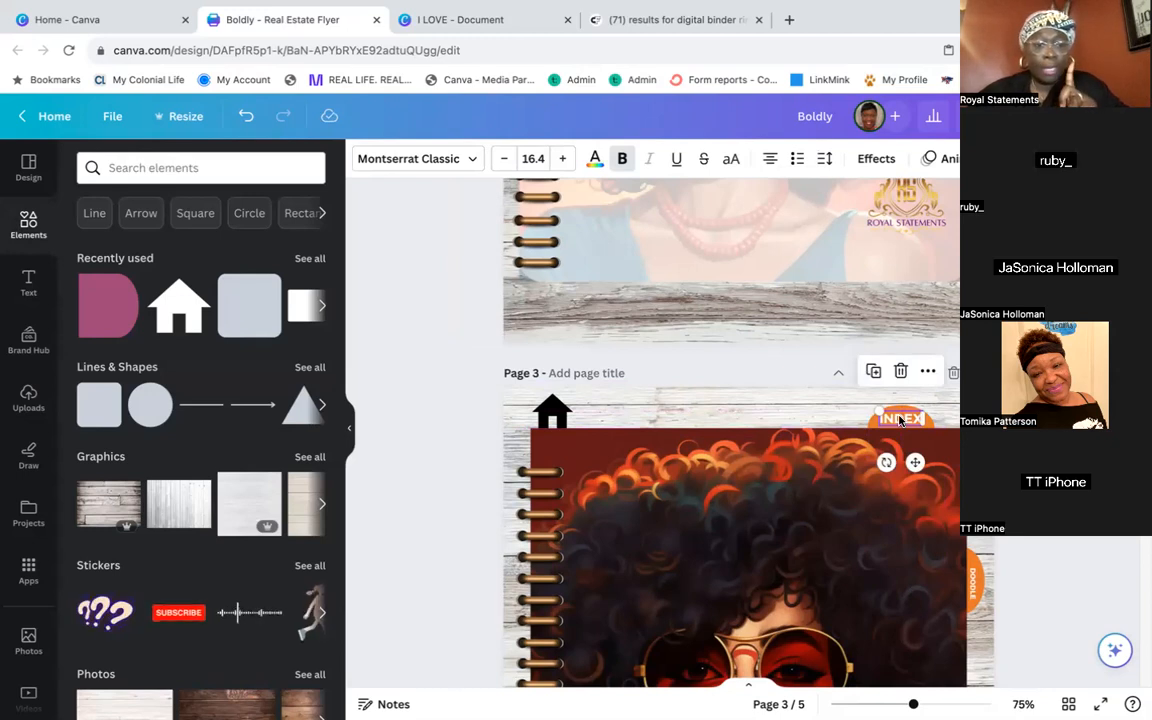
left_click(906, 420)
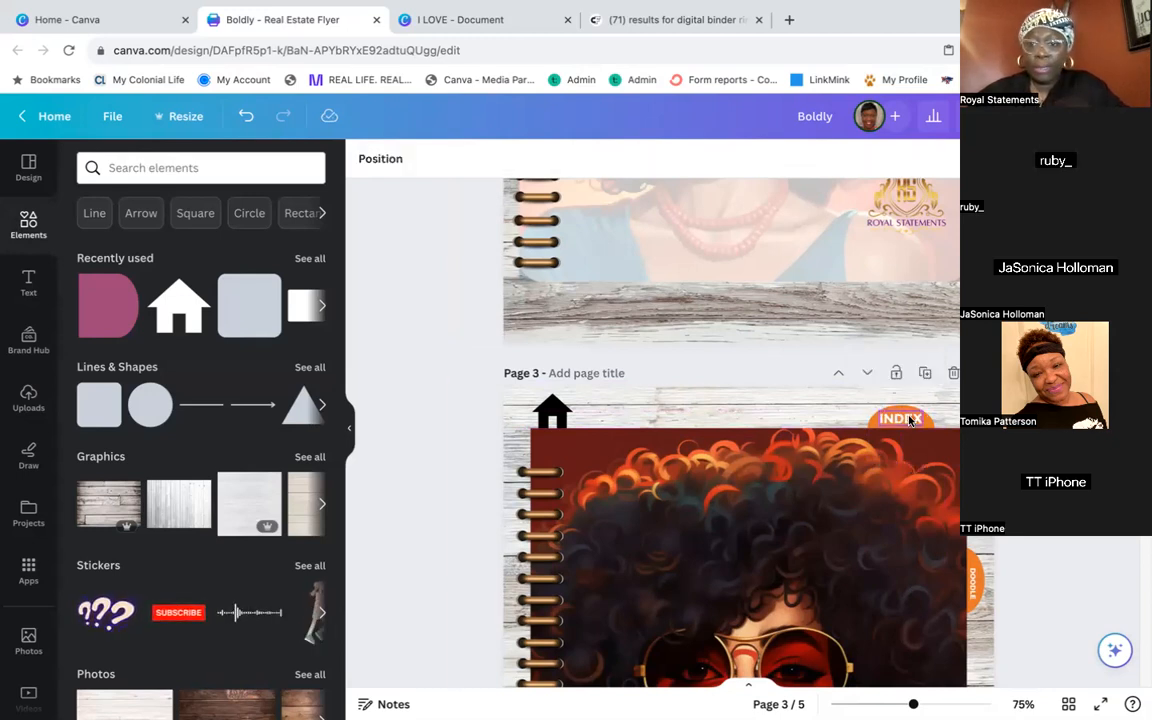
left_click(872, 420)
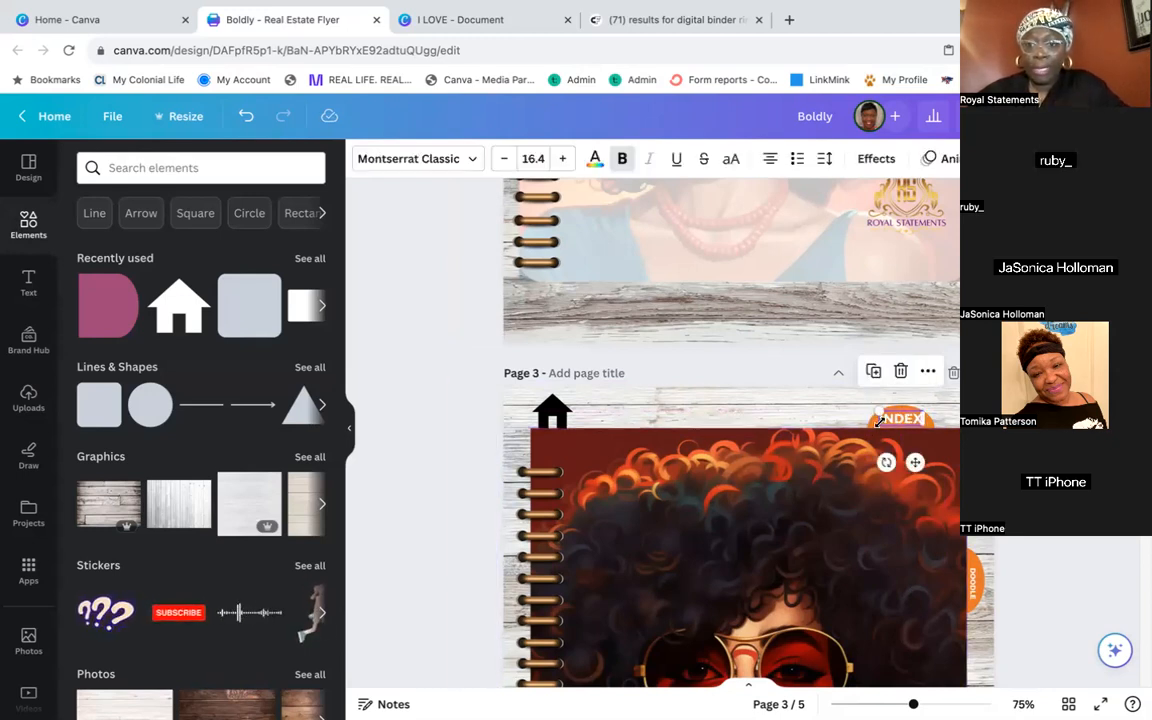
left_click(908, 446)
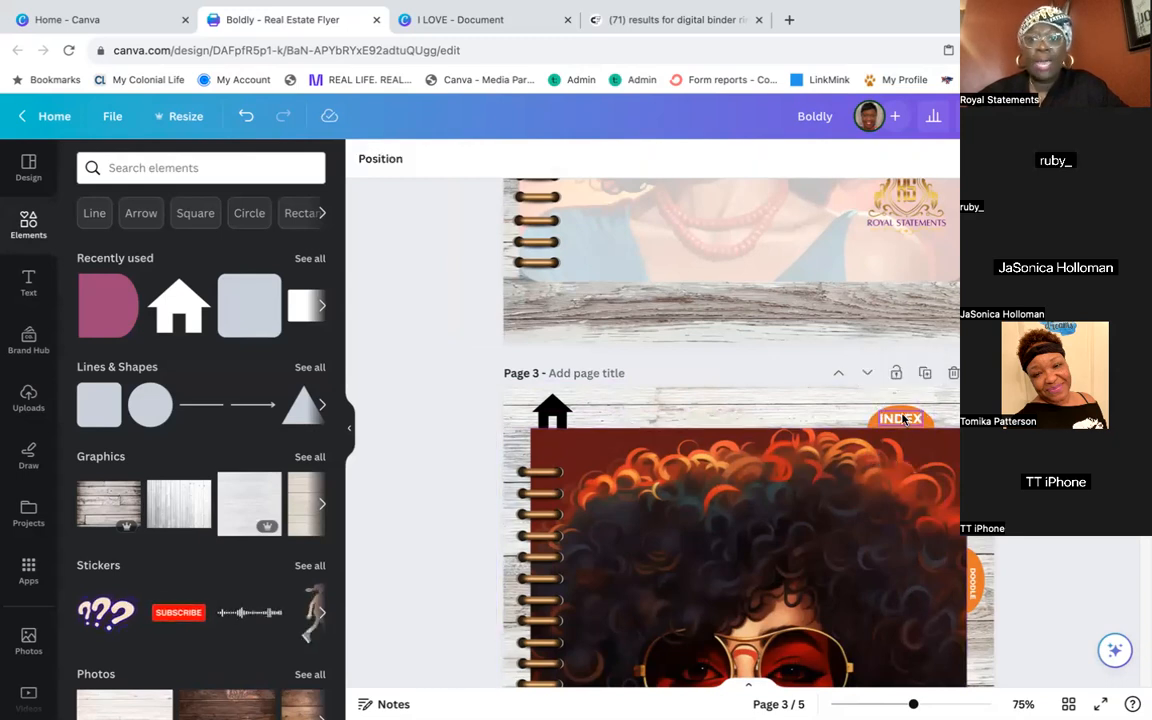
left_click(884, 423)
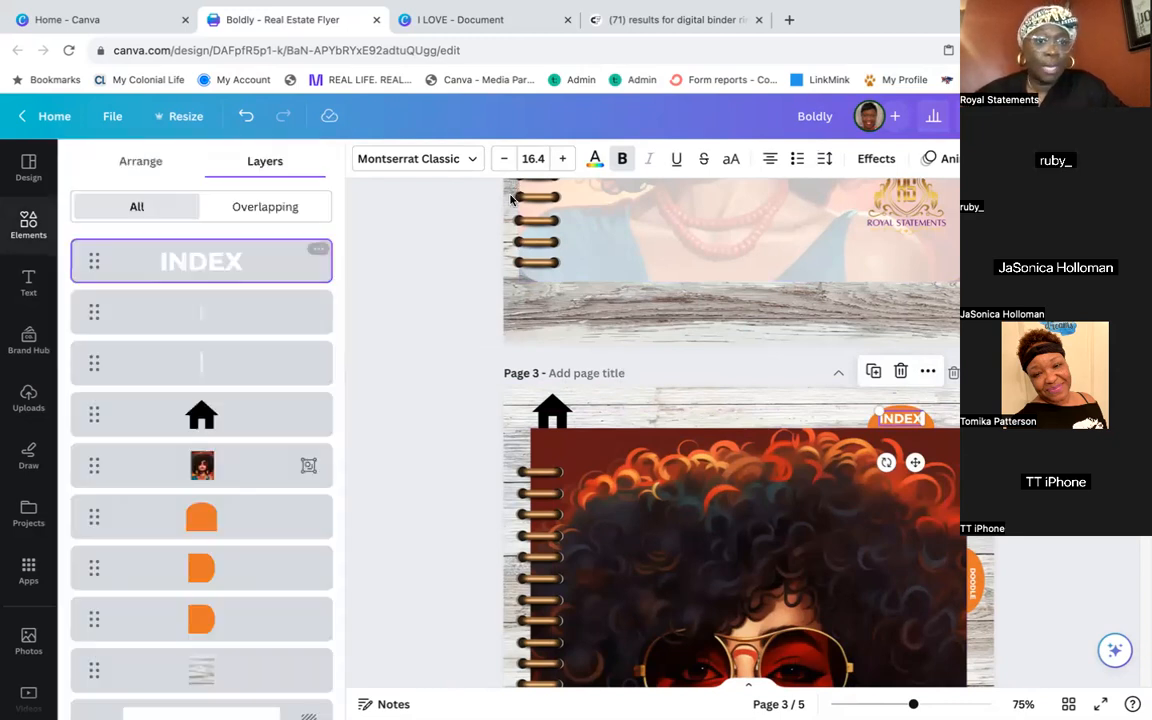
left_click_drag(269, 464, 267, 494)
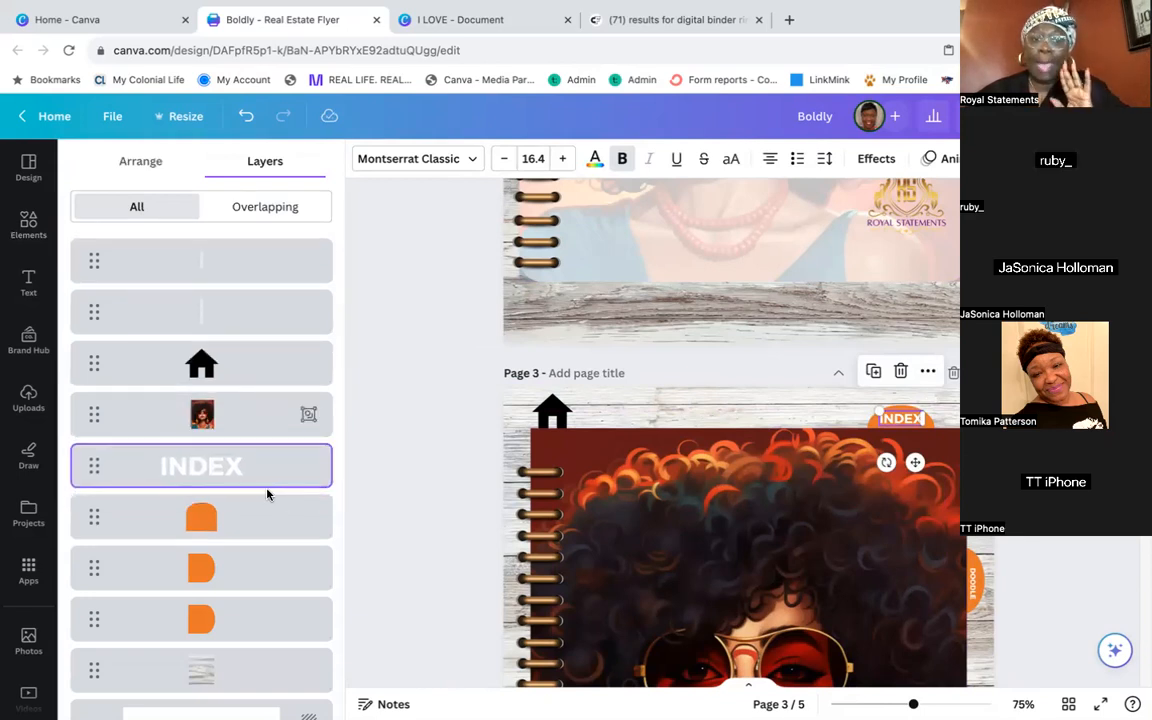
Group the INDEX text with its orange rounded tab on page 3
left_click(257, 518)
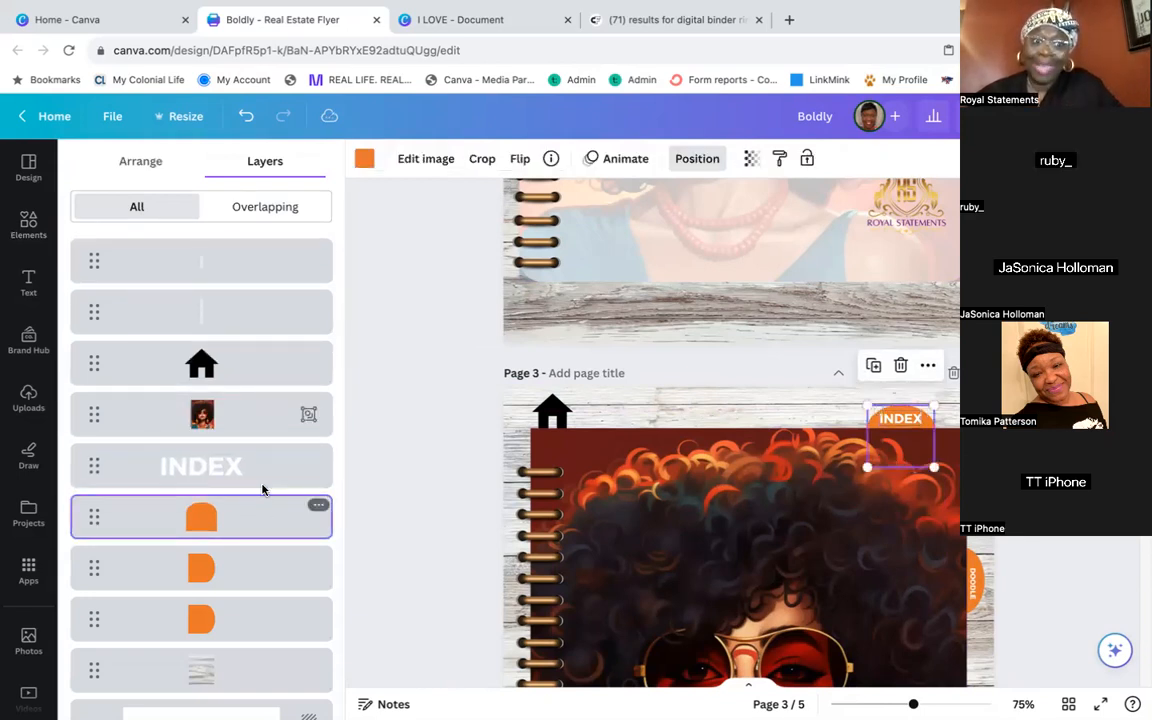
left_click(257, 478, "shift")
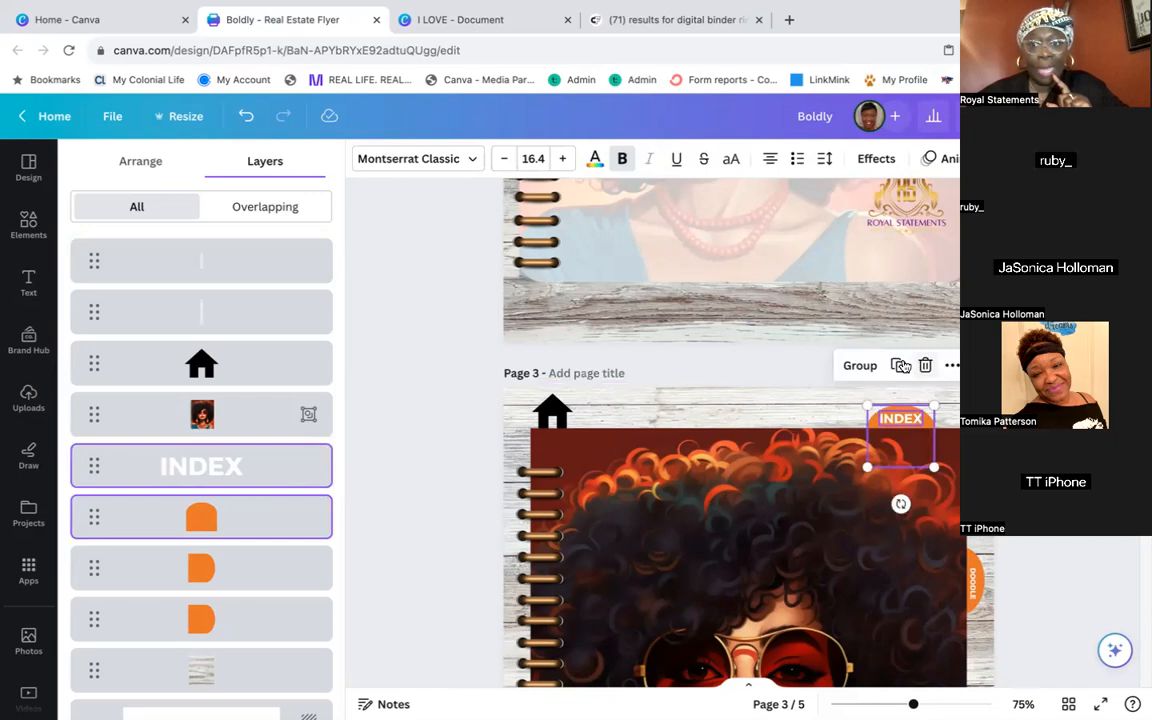
left_click(866, 367)
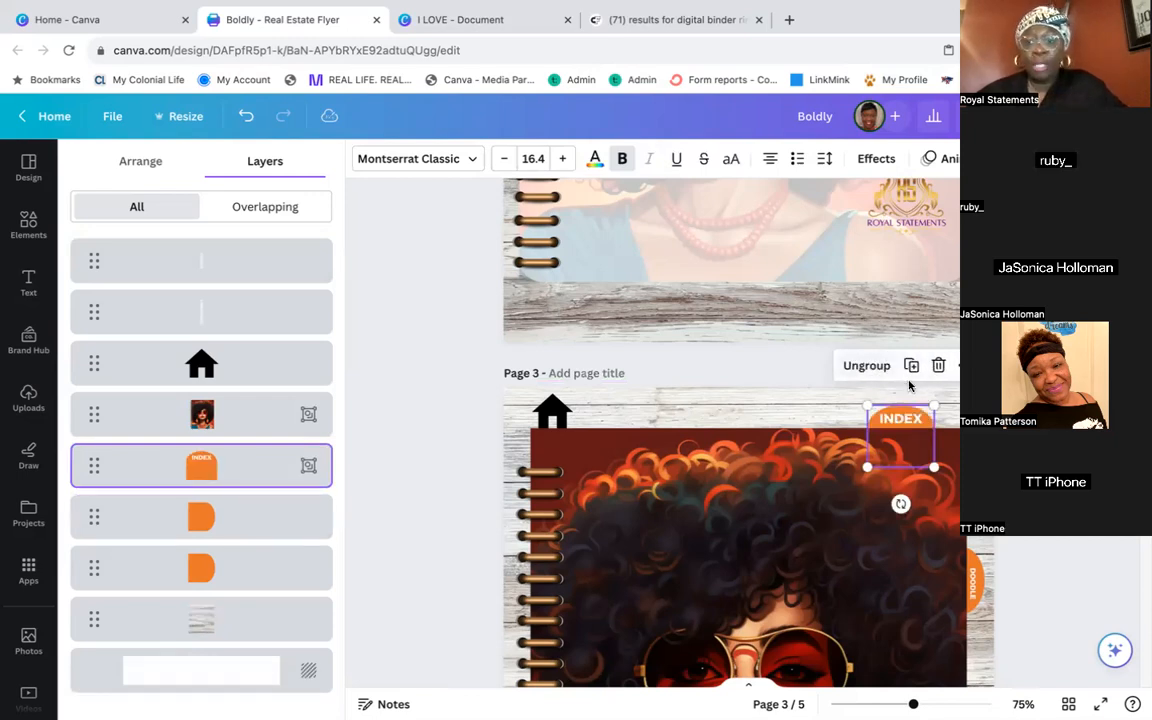
Duplicate the INDEX tab group, place the copy above page 4's notebook cover, and layer it behind the cover group
left_click(909, 366)
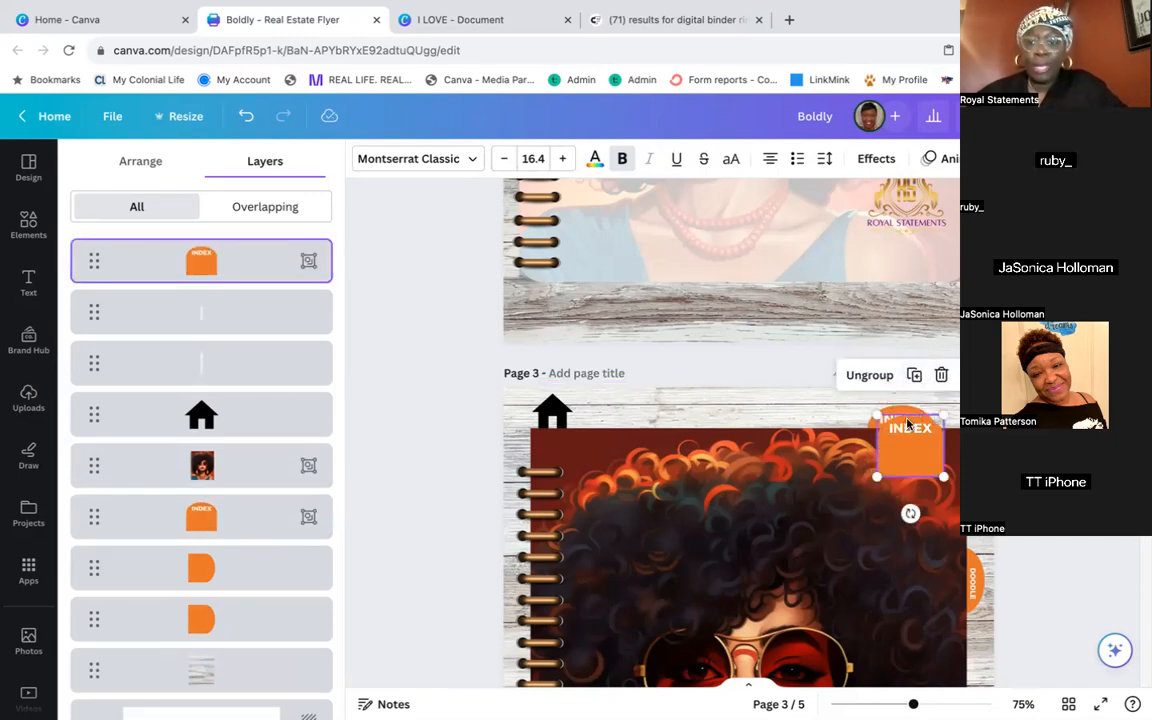
key("shift+Down")
key("shift+Down")
key("shift+Down")
key("shift+Down")
key("shift+Down")
key("shift+Down")
key("shift+Down")
key("shift+Down")
key("shift+Down")
key("shift+Down")
key("shift+Down")
key("shift+Down")
key("shift+Down")
key("shift+Down")
key("shift+Down")
key("shift+Down")
key("shift+Down")
key("shift+Down")
key("shift+Down")
key("shift+Down")
scroll(908, 462, "down", 5)
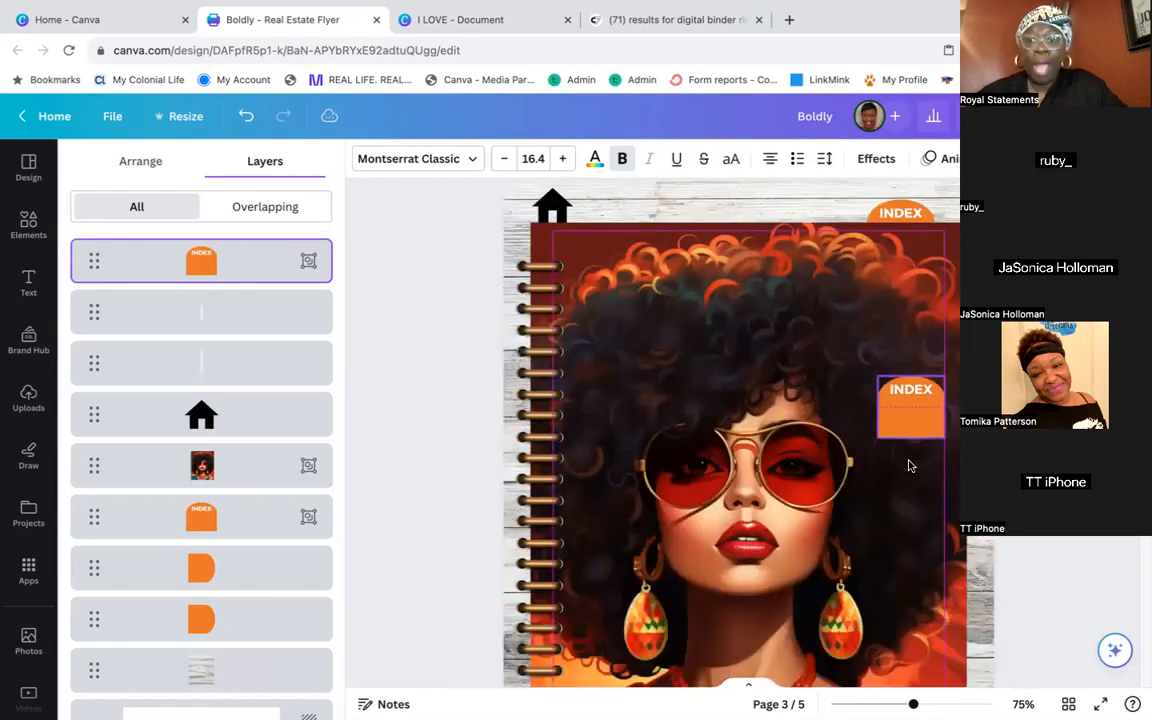
scroll(908, 462, "down", 2)
left_click_drag(908, 462, 921, 494)
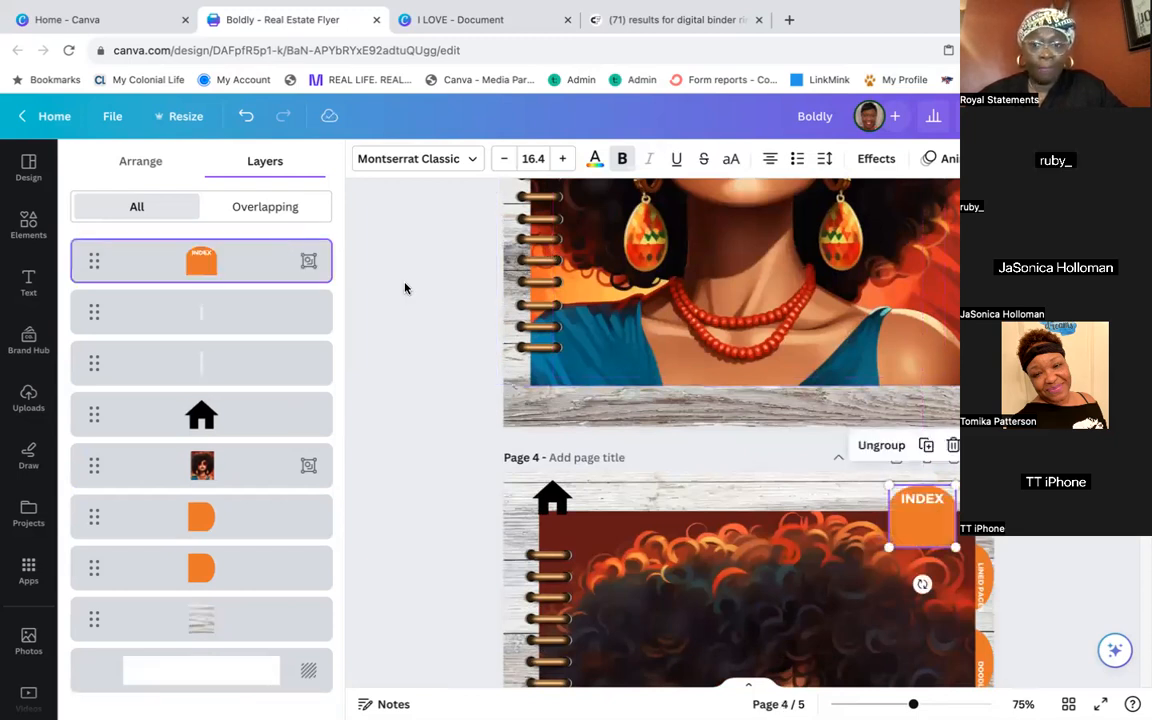
left_click_drag(190, 272, 204, 466)
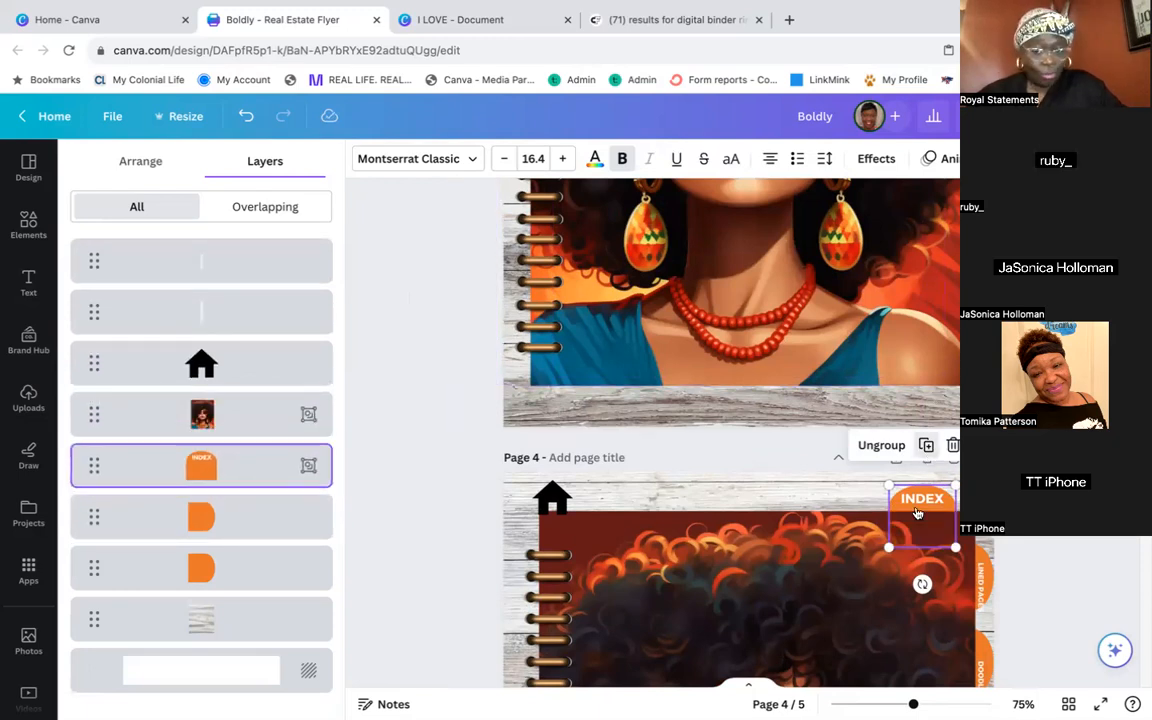
Duplicate page 4's INDEX tab group onto the upper edge of page 5's notebook cover and layer it behind the cover group
key("ctrl+d")
mouse_move(918, 512)
left_mouse_down()
mouse_move(918, 553)
mouse_move(905, 514)
left_mouse_up()
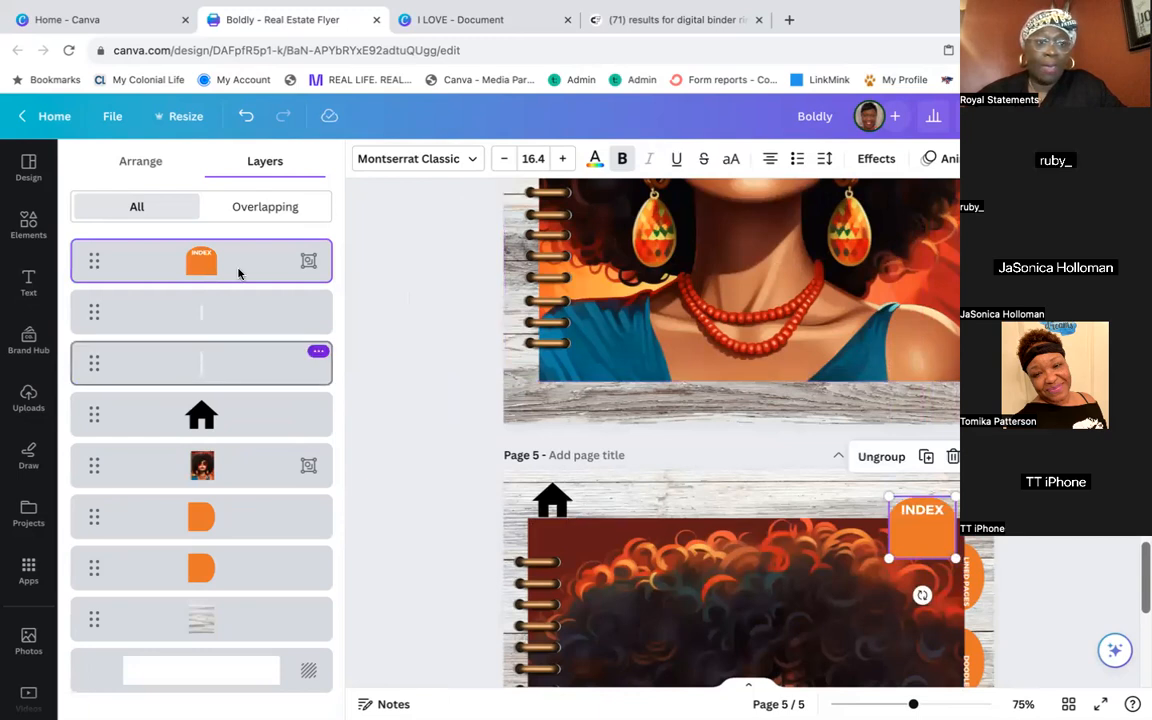
mouse_move(240, 473)
left_mouse_down()
mouse_move(237, 483)
mouse_move(237, 470)
left_mouse_up()
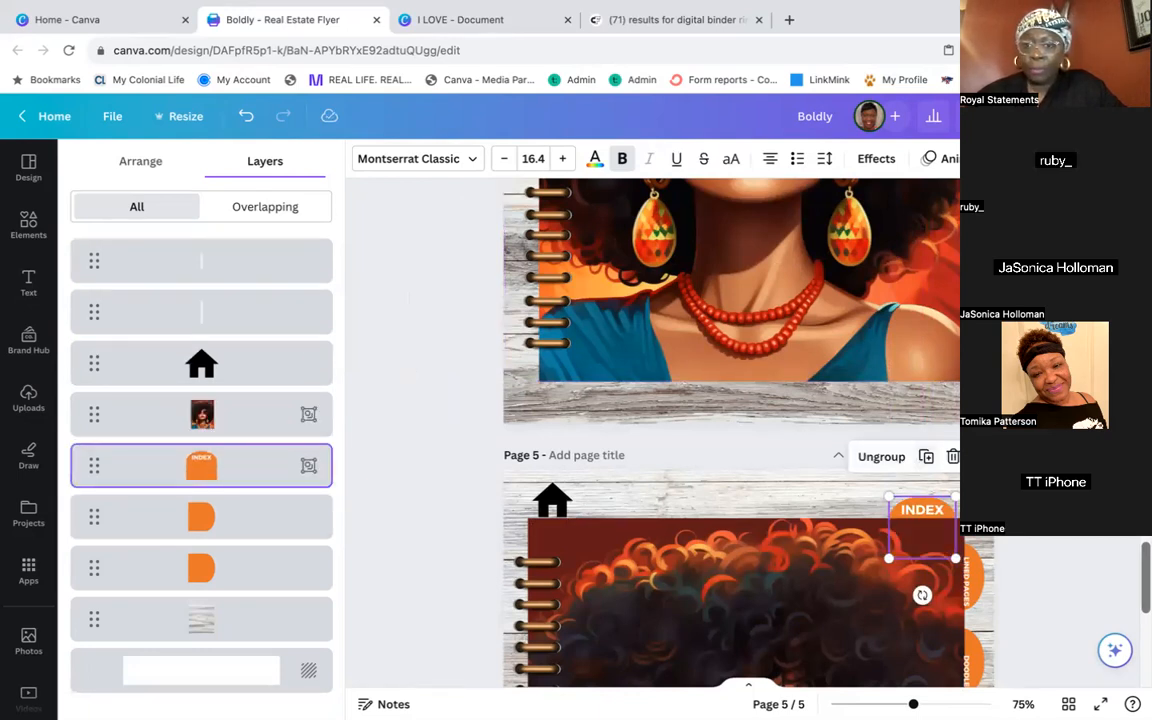
left_click(1026, 158)
left_click(1010, 556)
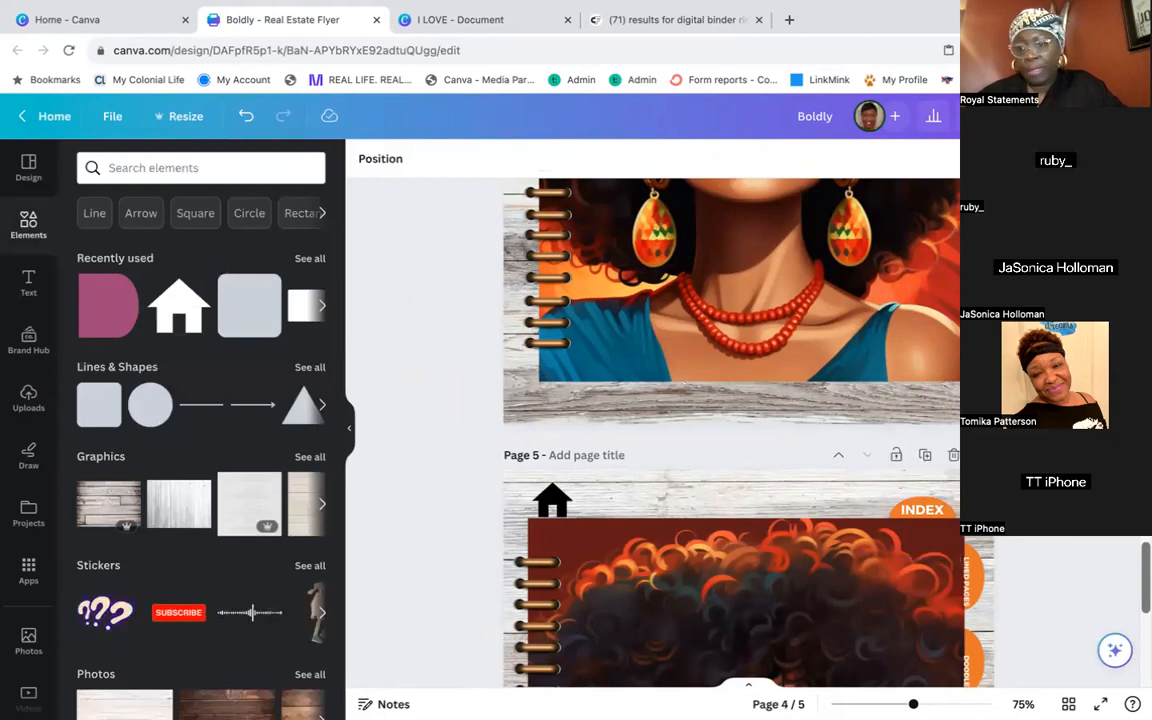
Ungroup the INDEX text and orange tab on page 3
scroll(1010, 540, "down", 2)
scroll(748, 432, "up", 10)
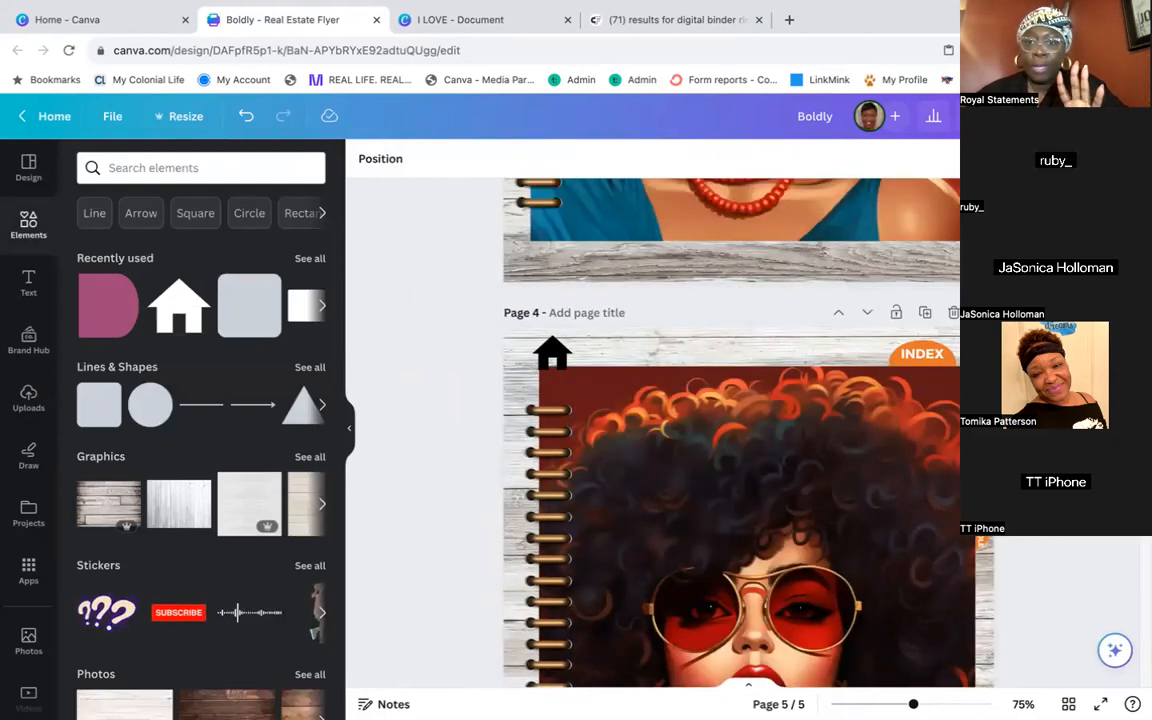
scroll(914, 415, "up", 3)
scroll(914, 415, "down", 4)
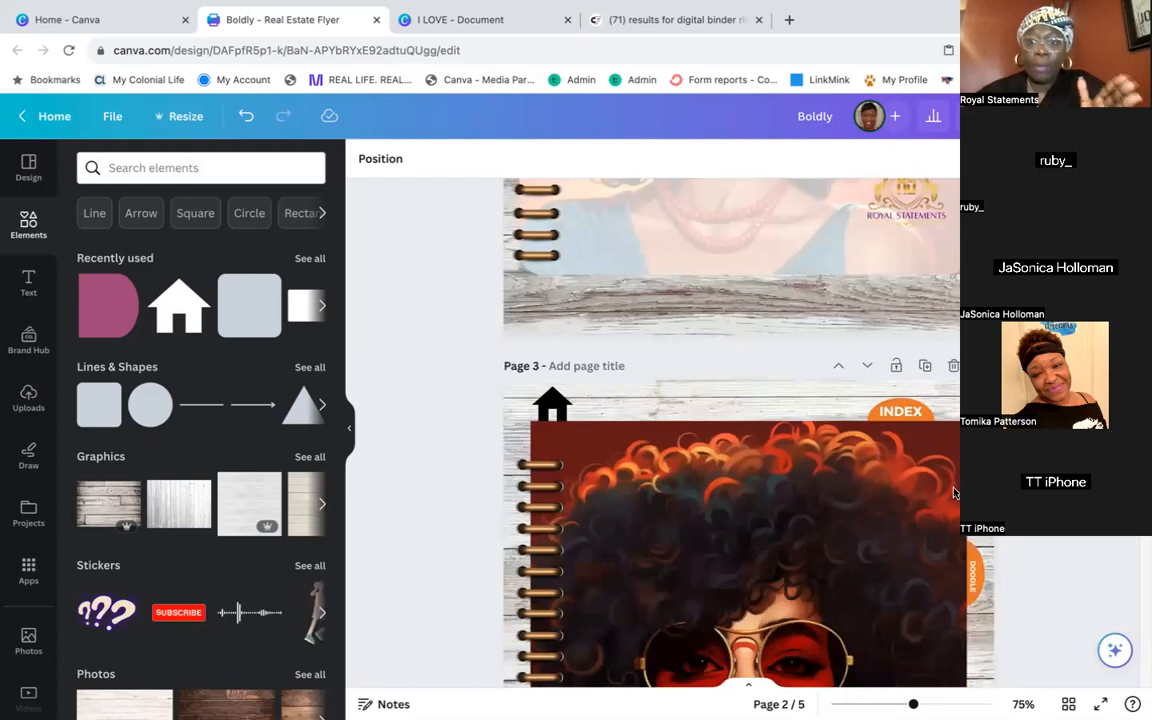
left_click(914, 413)
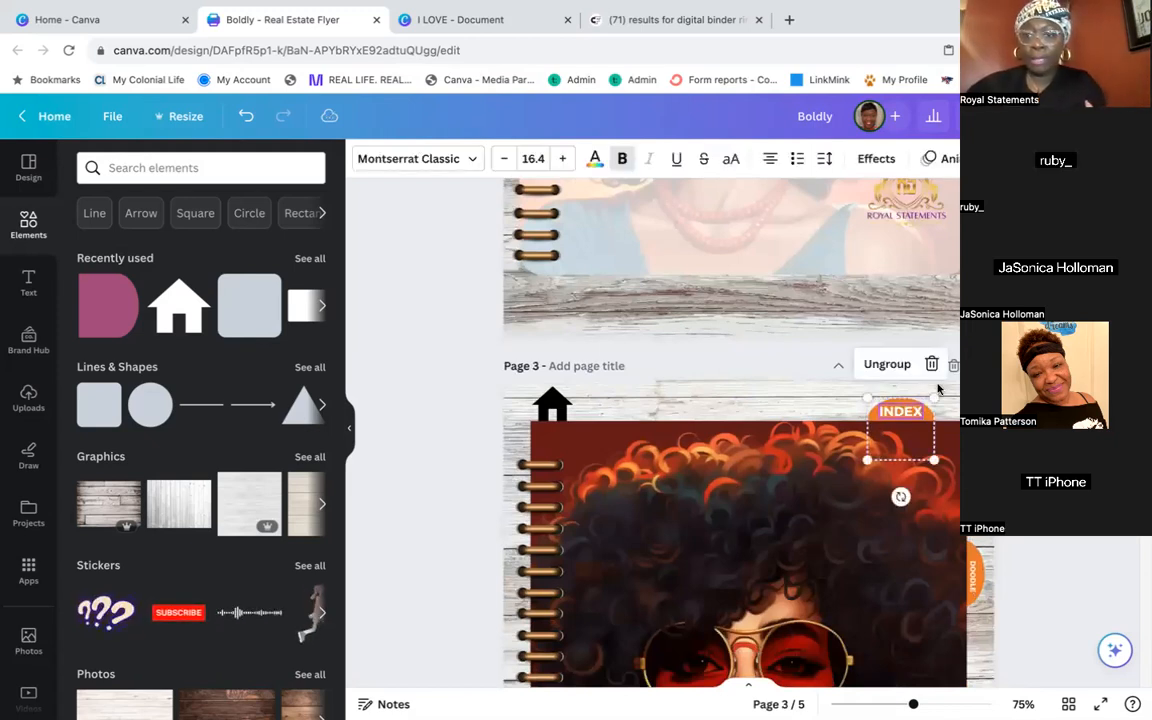
left_click(1018, 385)
left_click(904, 412)
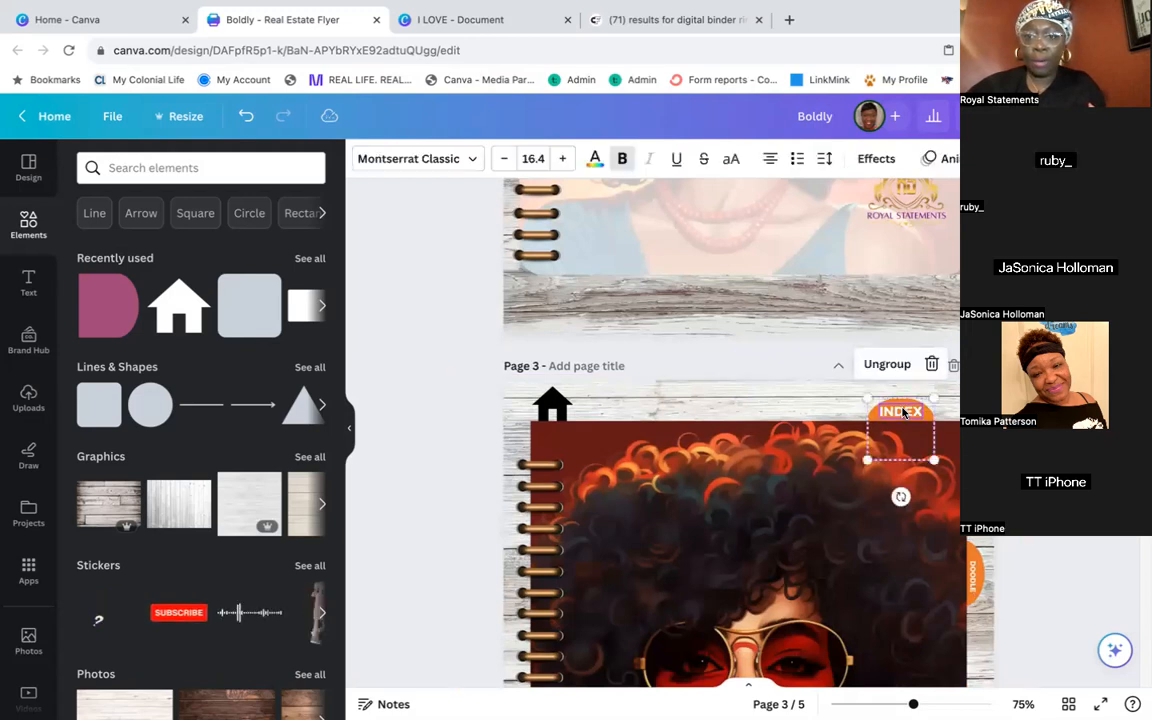
left_click(872, 366)
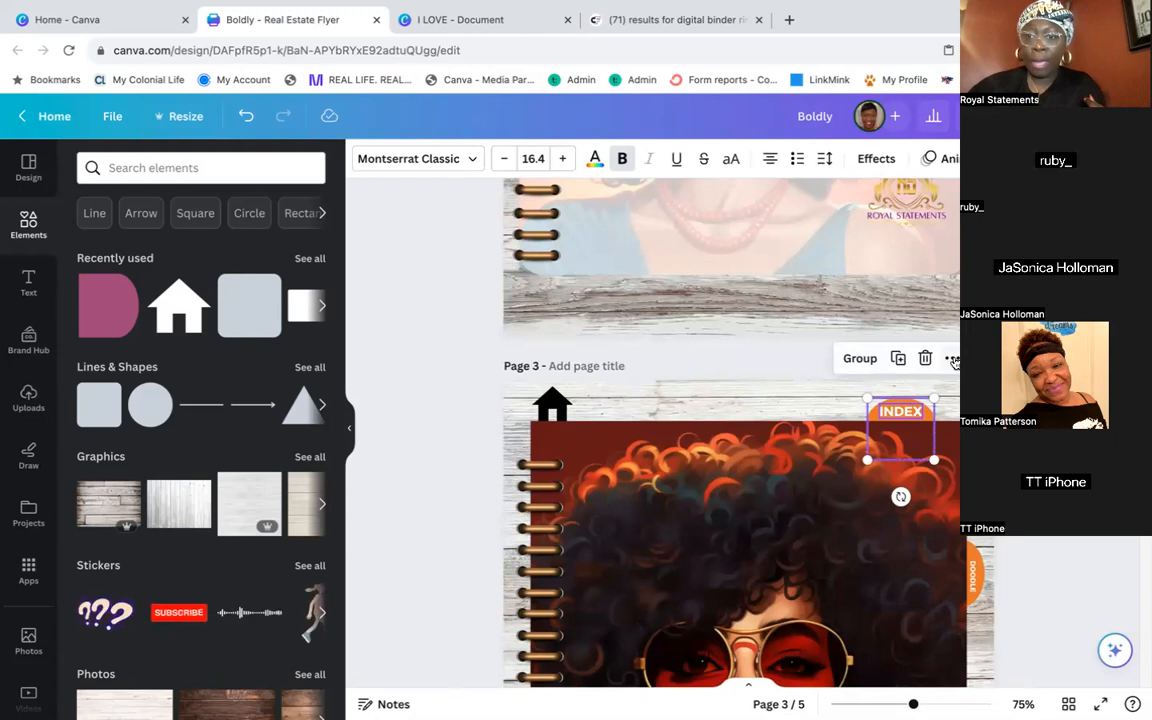
Link page 3's ungrouped INDEX text and tab to the document page "2 - INDEX PAGE"
left_click(952, 358)
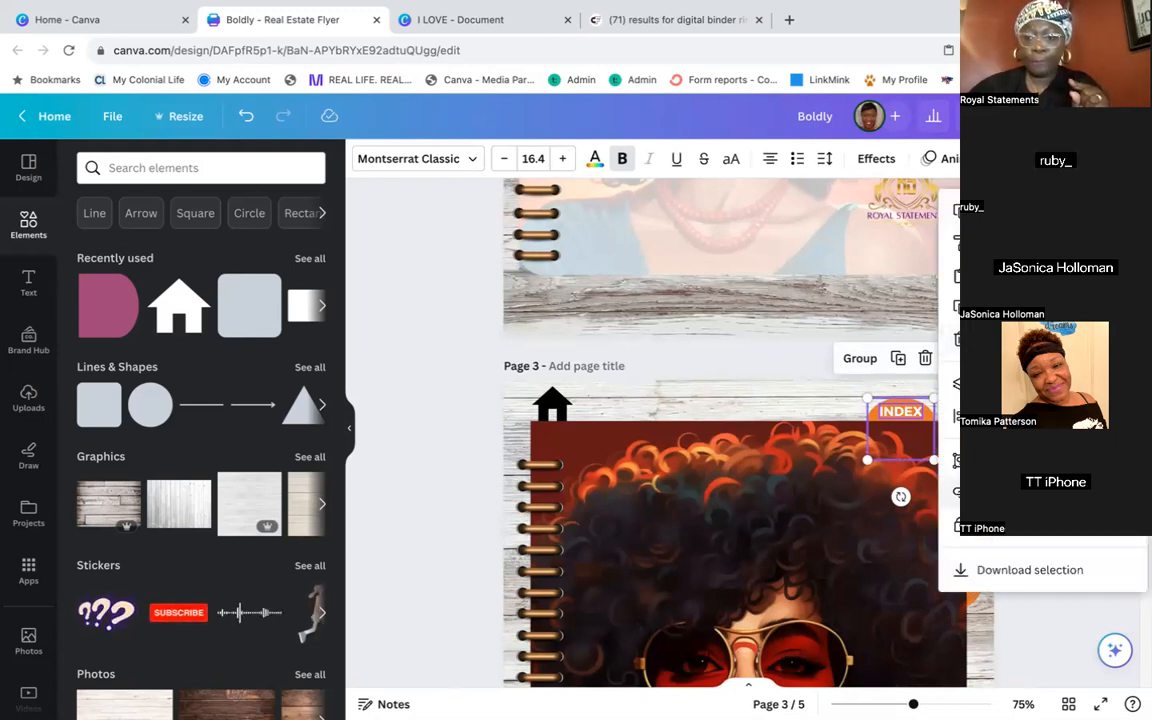
left_click(988, 492)
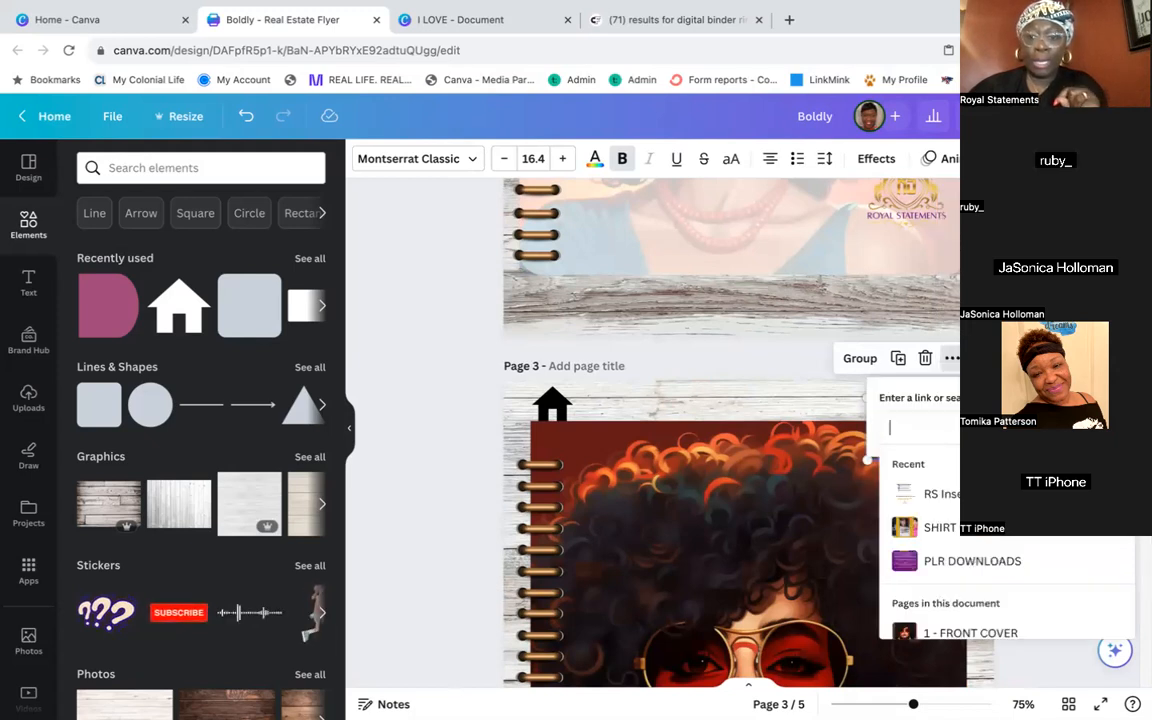
scroll(1005, 550, "down", 2)
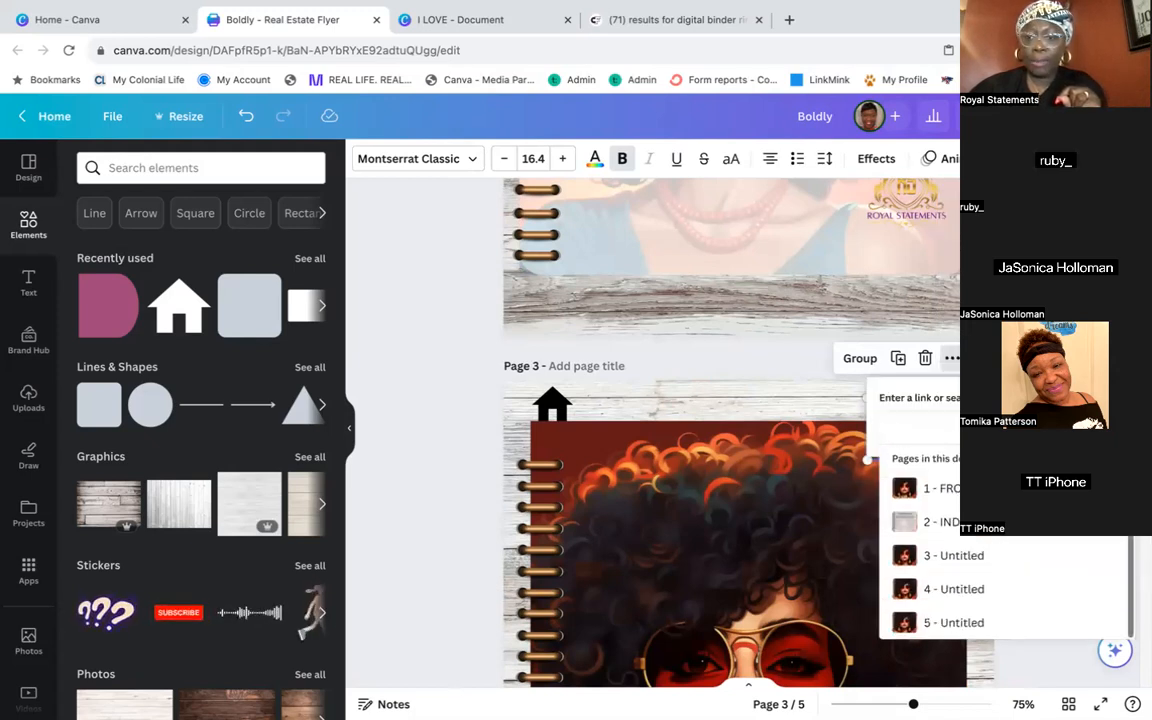
left_click(1000, 522)
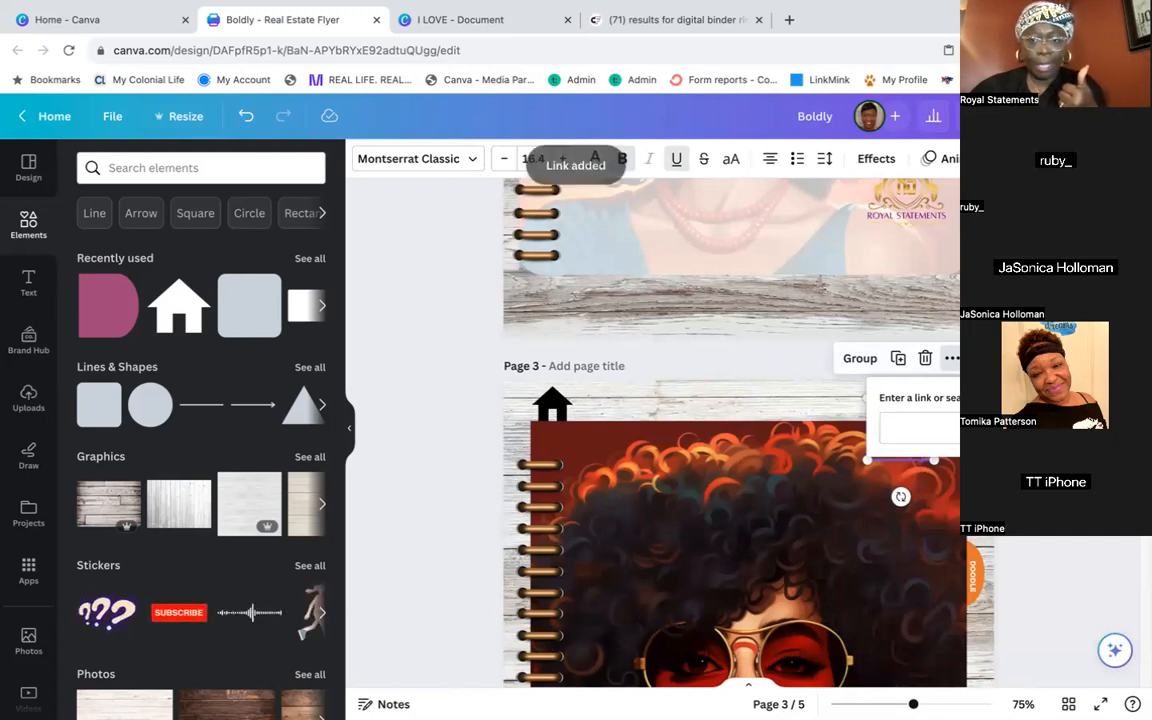
key("Escape")
scroll(730, 430, "down", 1)
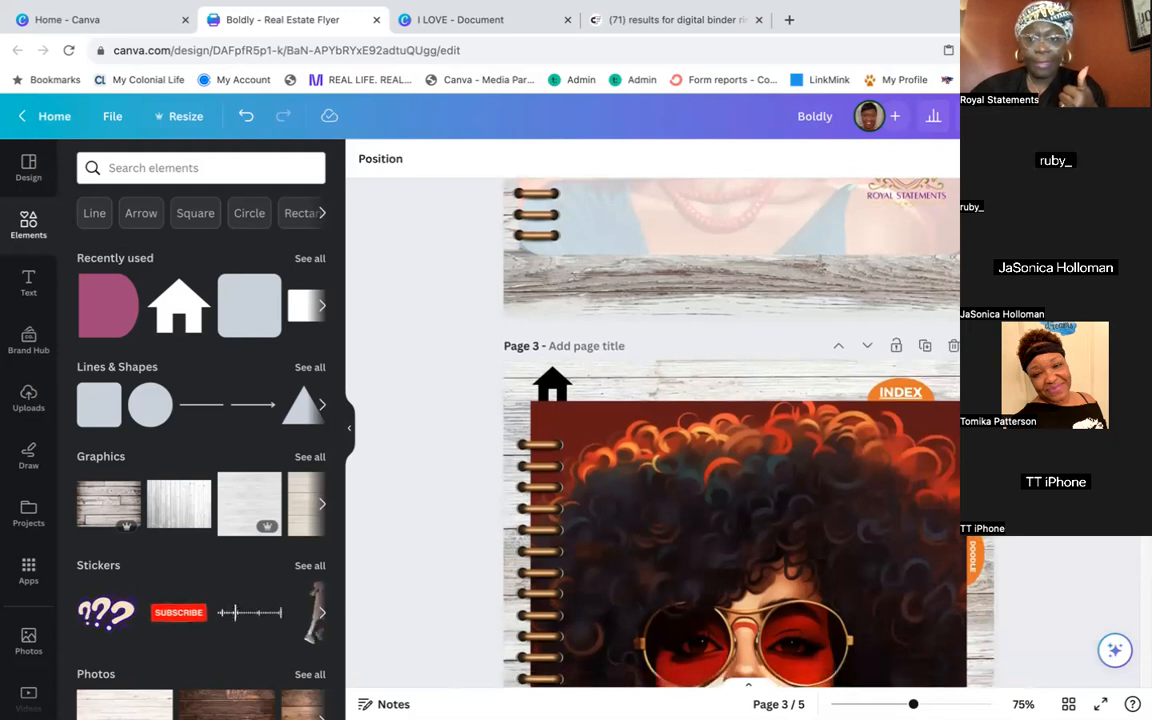
left_click(902, 393)
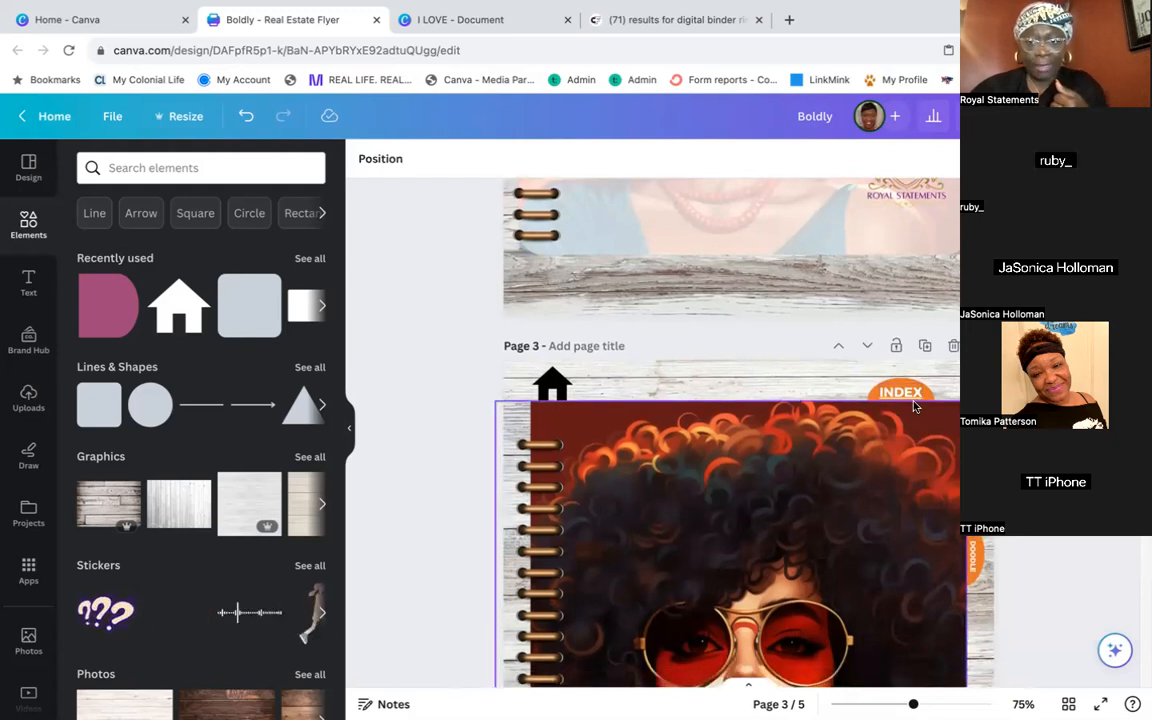
Ungroup the INDEX text and orange tab on page 4
scroll(730, 430, "up", 5)
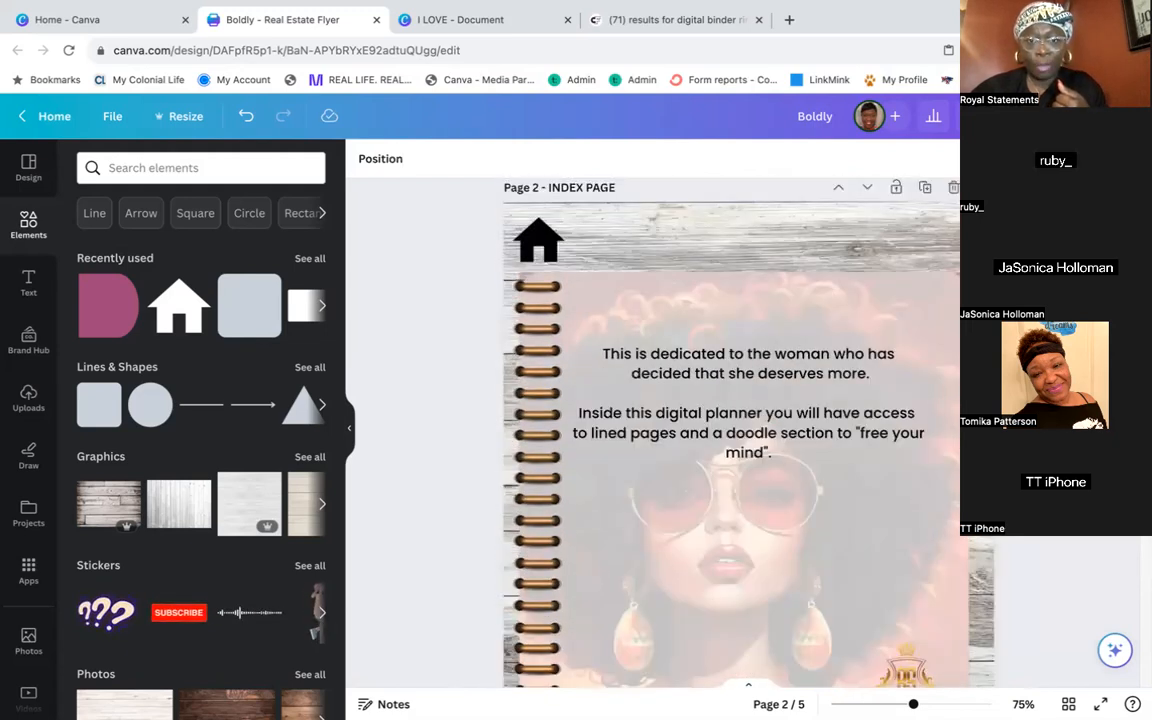
scroll(730, 430, "up", 3)
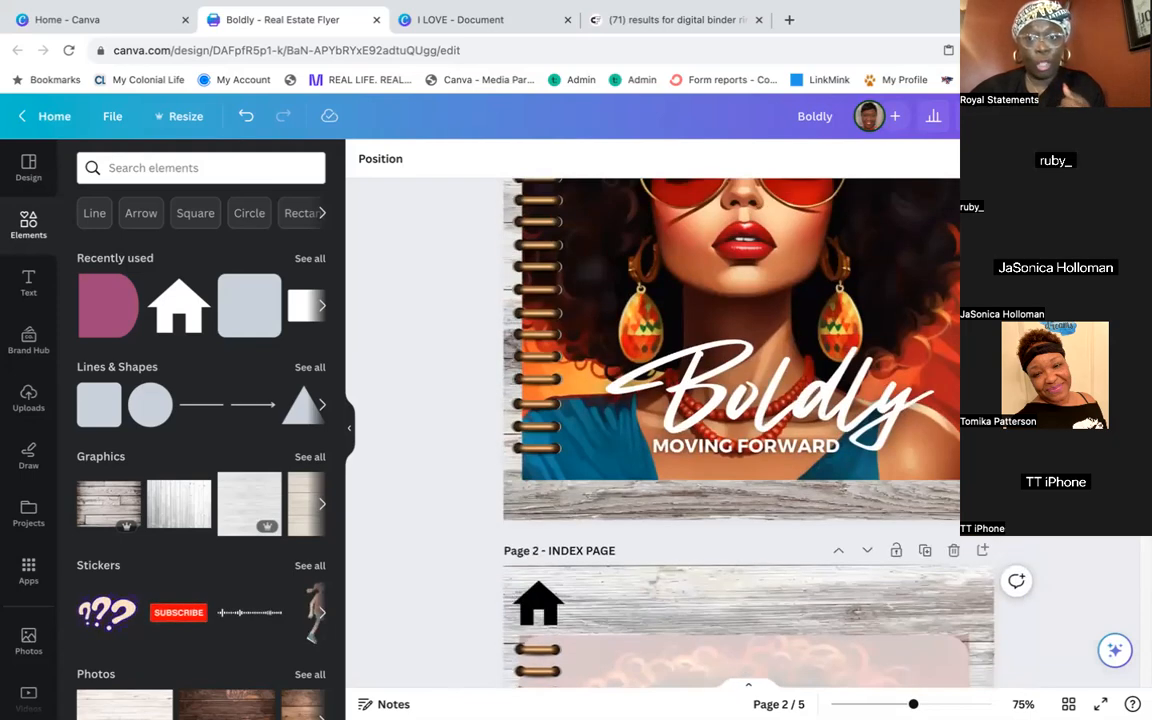
scroll(730, 430, "down", 6)
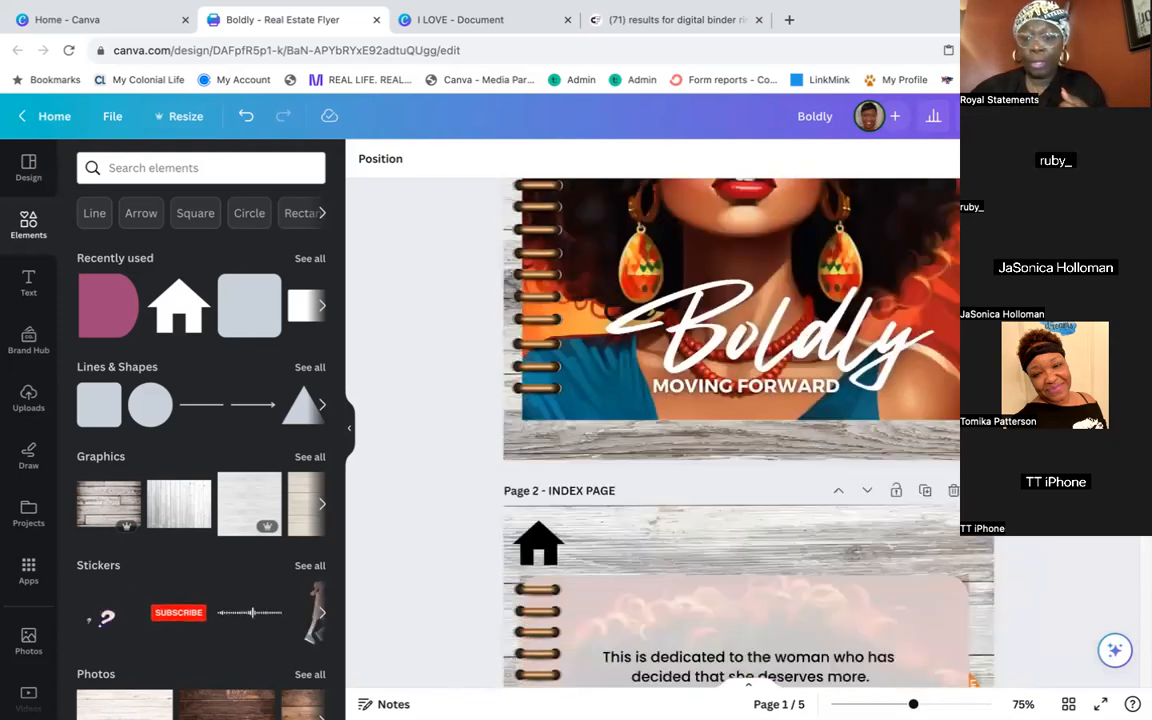
scroll(730, 430, "down", 8)
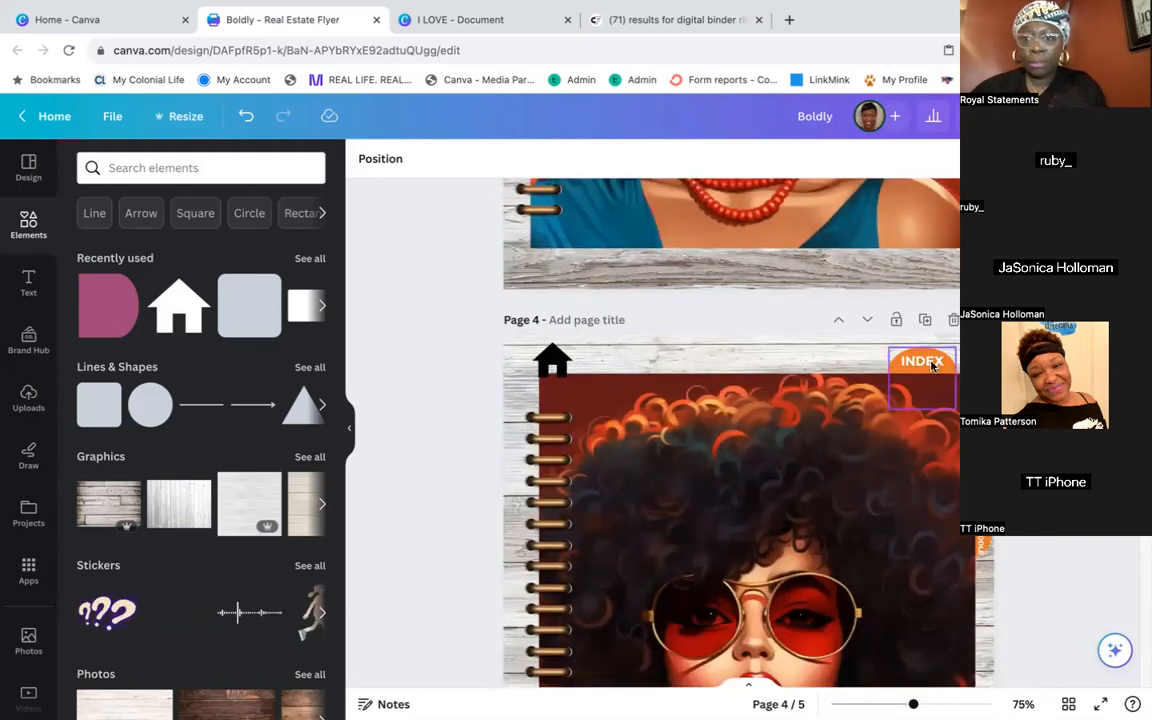
left_click(932, 366)
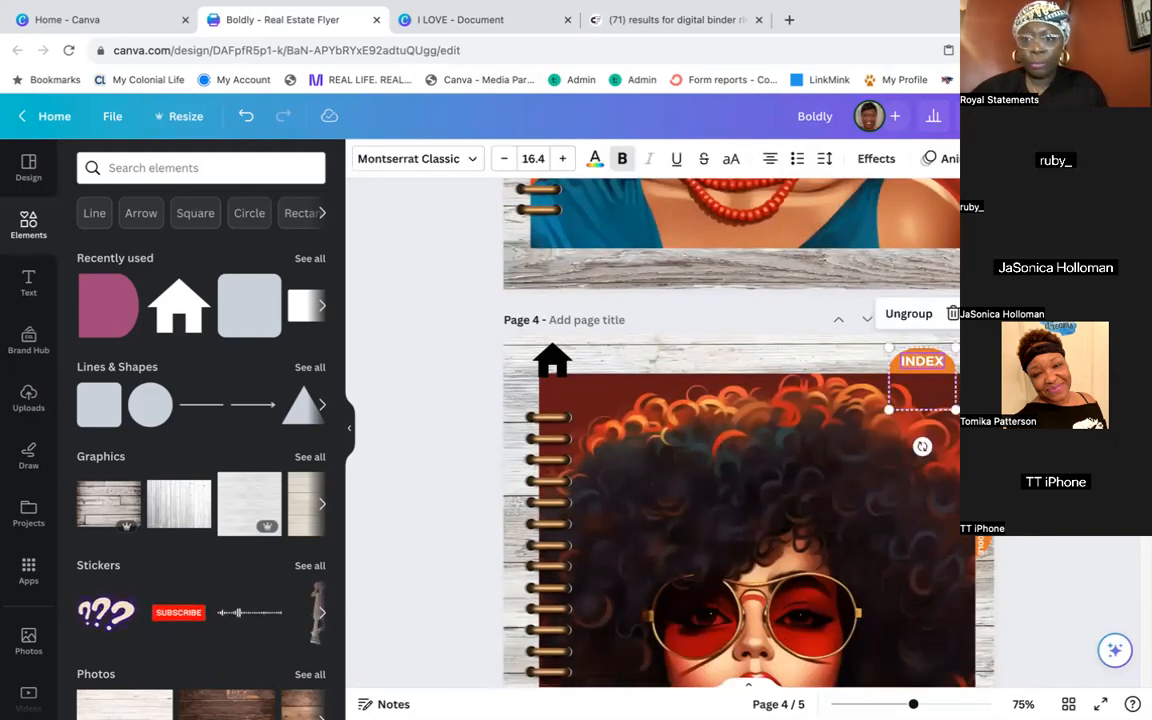
left_click(931, 321)
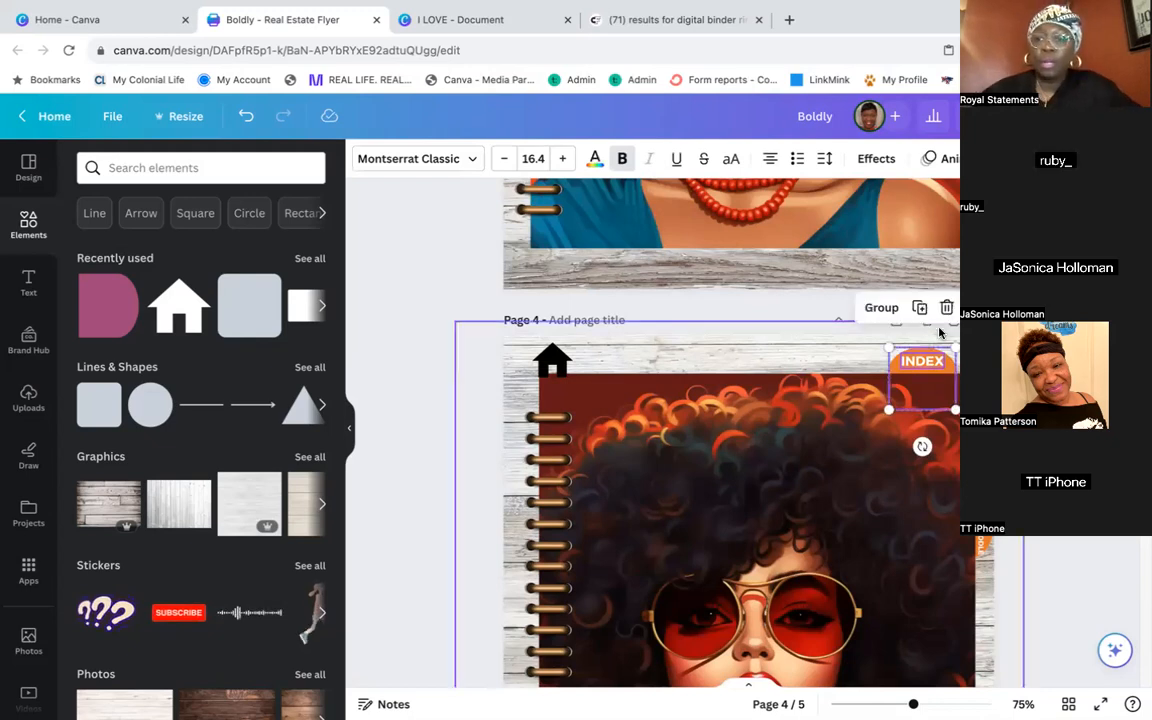
Link page 4's ungrouped INDEX text and tab to the document page "2 - INDEX PAGE"
left_click(974, 308)
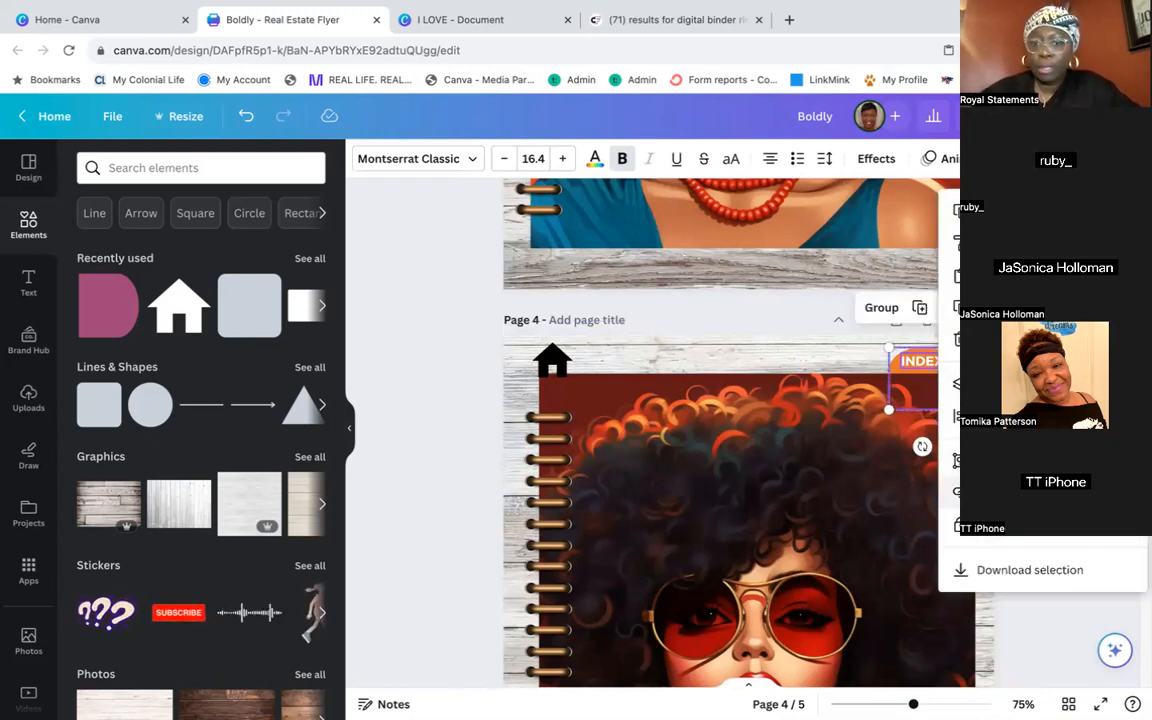
left_click(988, 493)
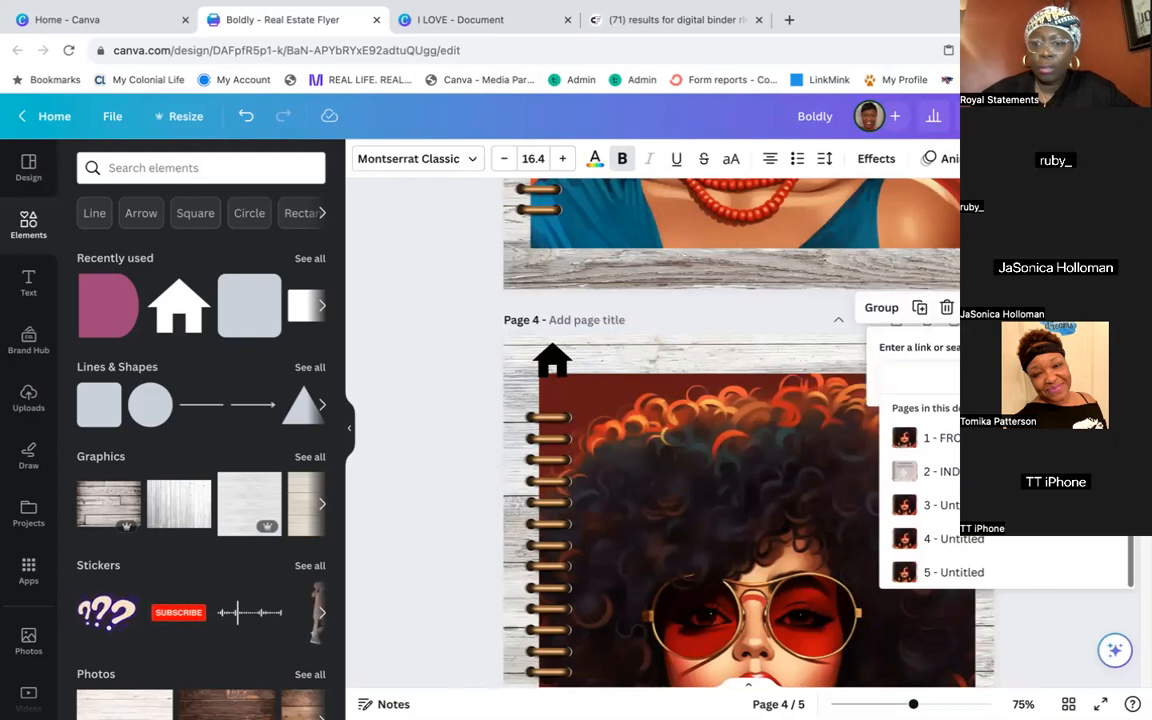
left_click(980, 472)
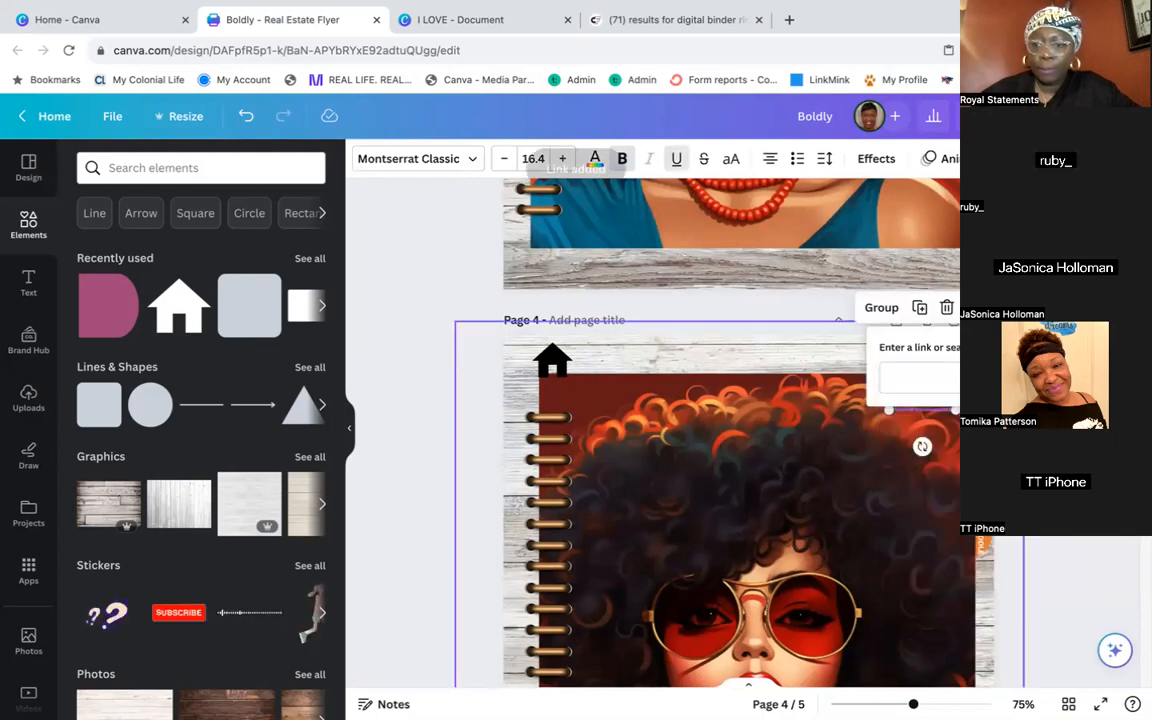
left_click(1065, 450)
Ungroup the INDEX text and orange tab on page 5
scroll(912, 318, "down", 5)
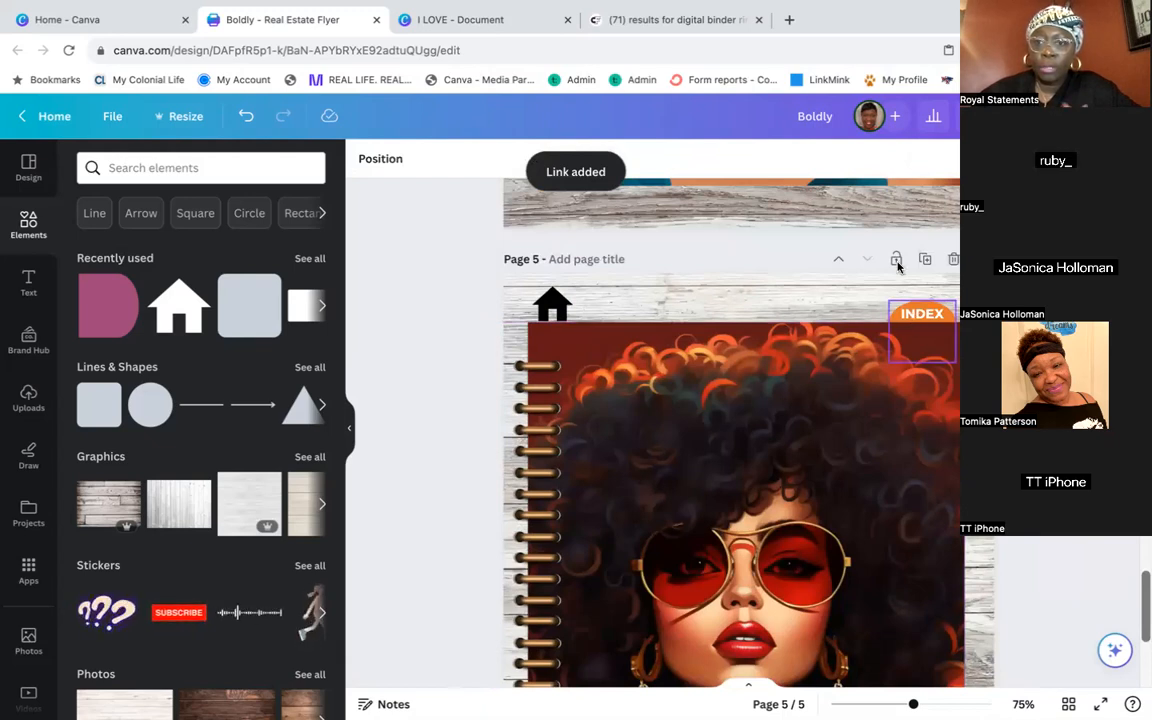
left_click(921, 330)
left_click(905, 264)
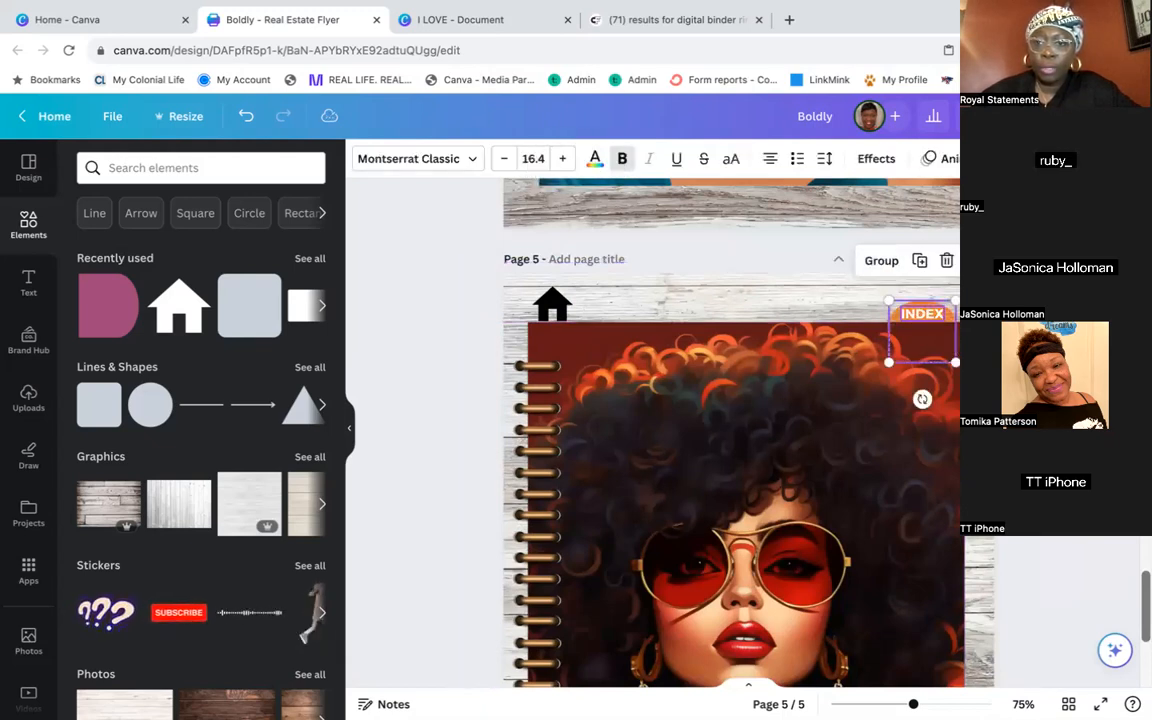
left_click(979, 260)
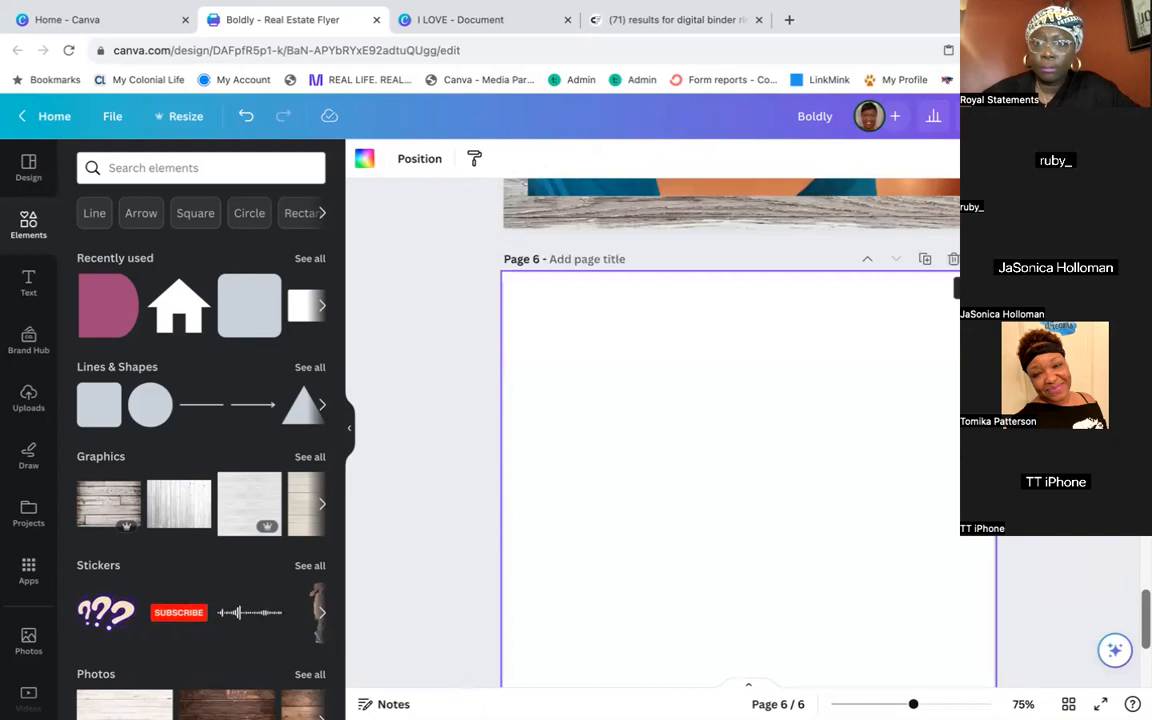
Link the INDEX text on page 5 to the document page "2 - INDEX PAGE"
scroll(957, 287, "up", 8)
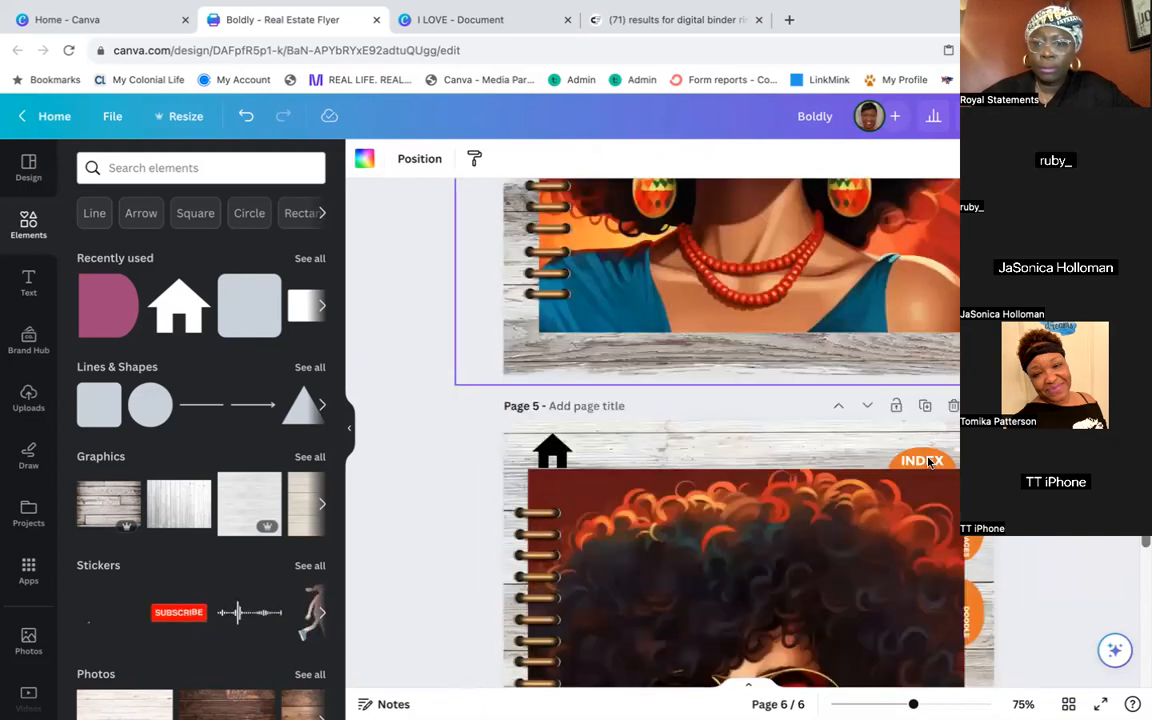
left_click(948, 452)
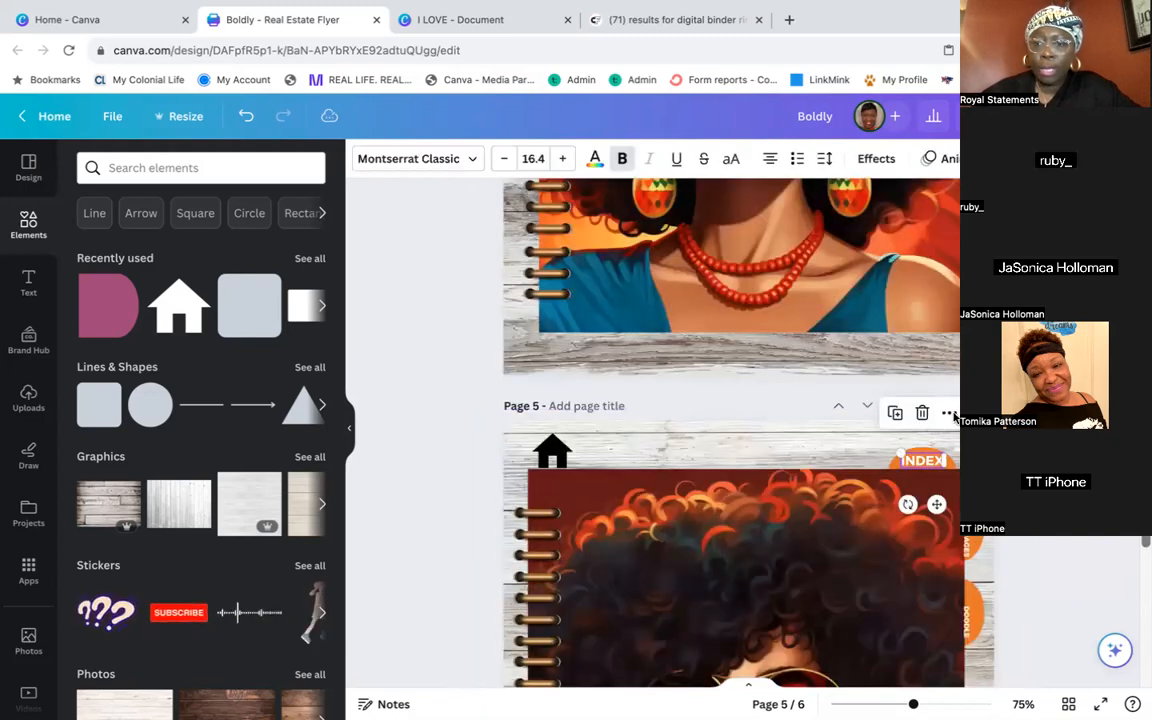
left_click(953, 414)
left_click(985, 491)
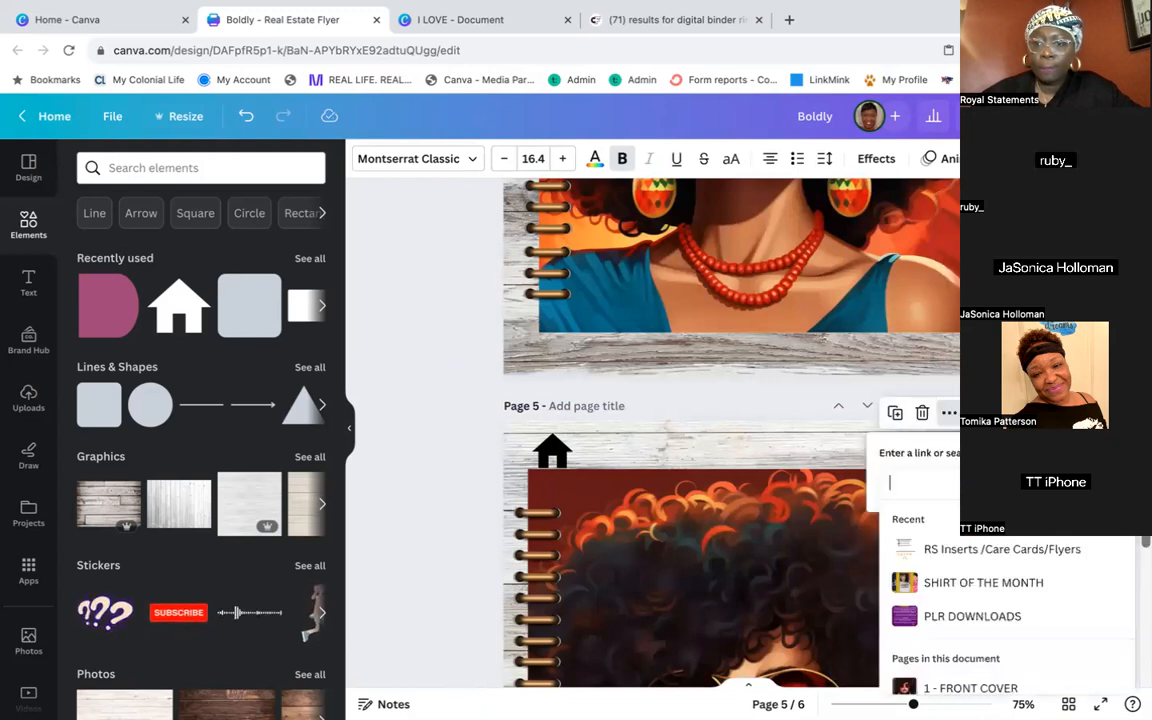
scroll(980, 565, "down", 3)
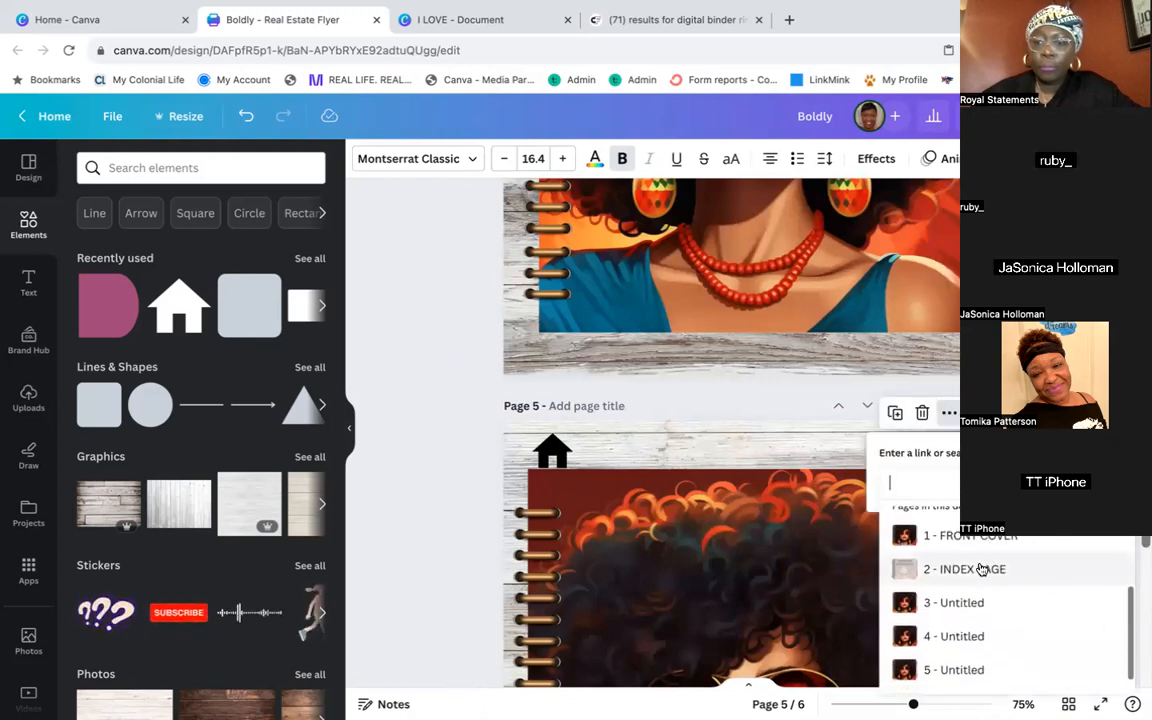
left_click(980, 548)
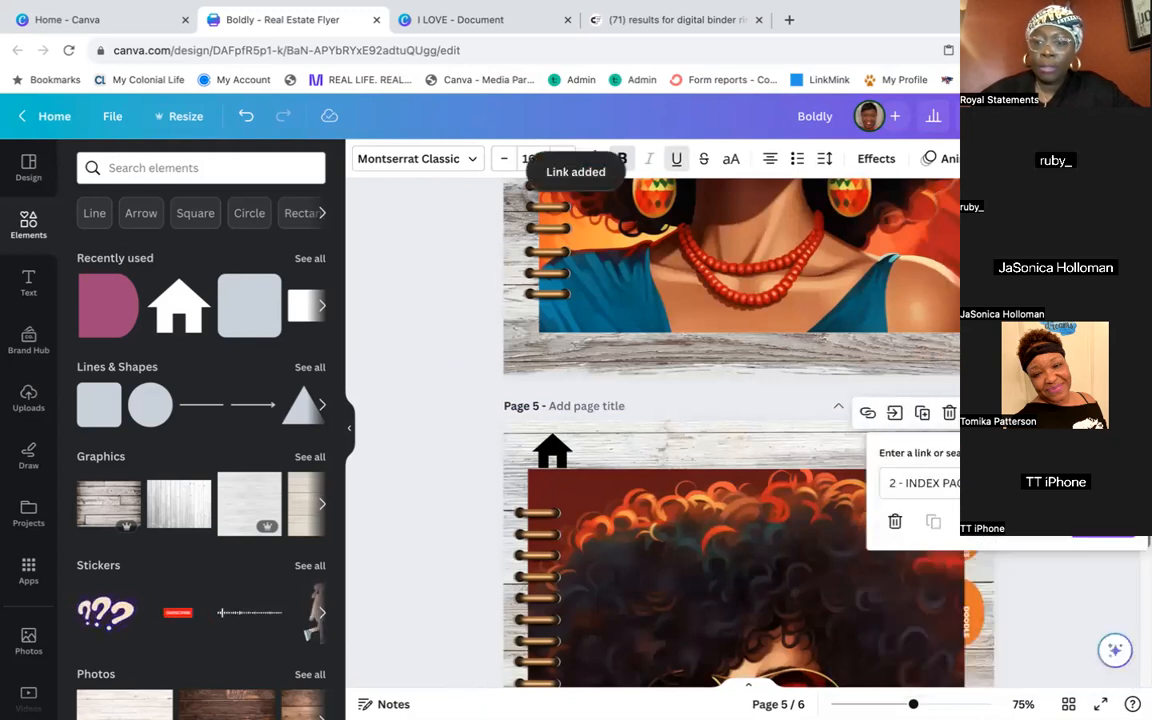
left_click(1103, 526)
left_click(1075, 500)
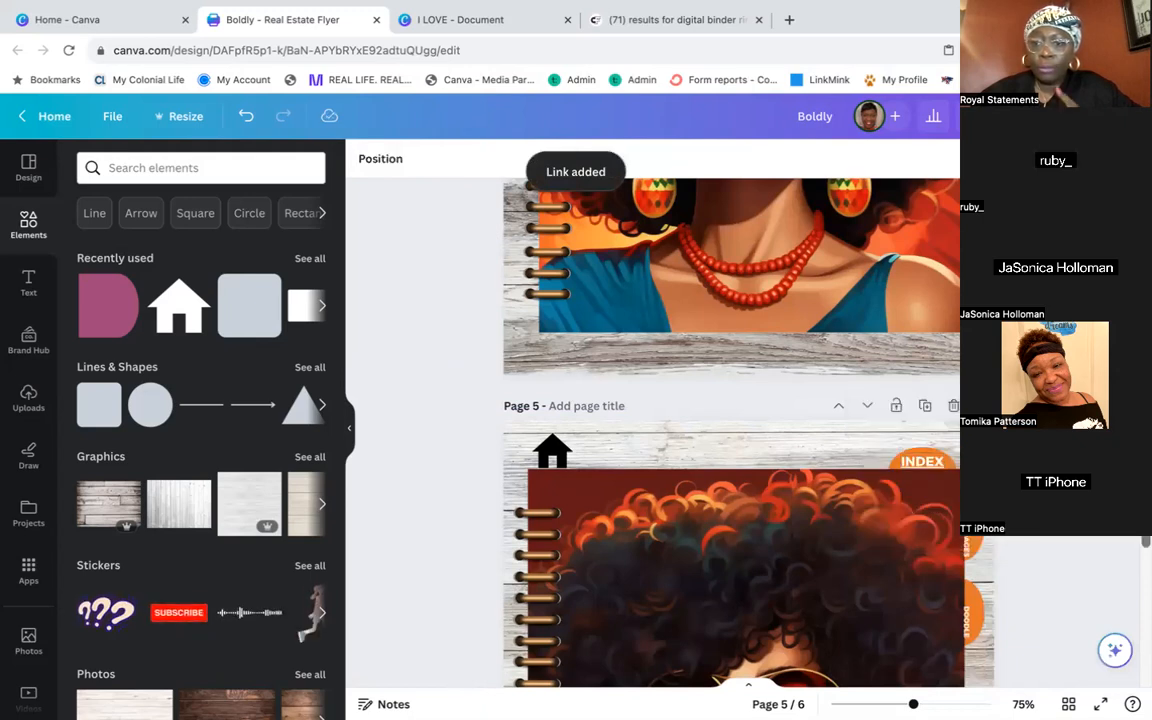
Add a subheading reading "LINED PAGES" to page 3
scroll(730, 430, "up", 10)
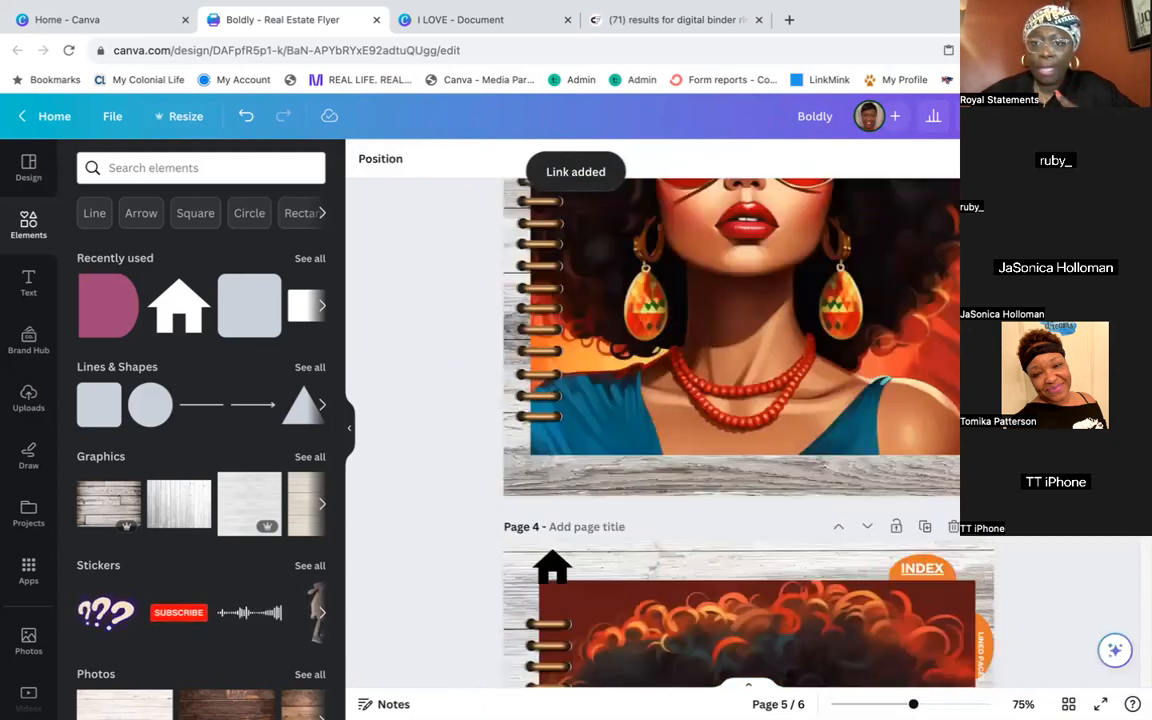
scroll(730, 430, "up", 5)
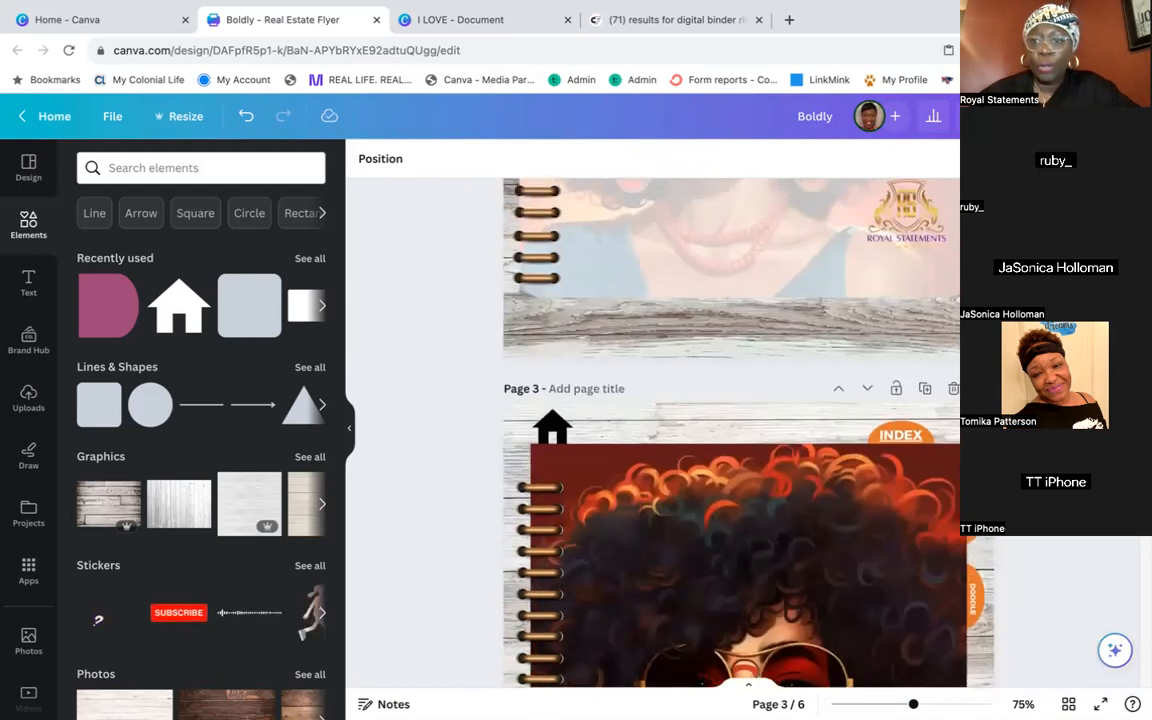
scroll(730, 430, "down", 3)
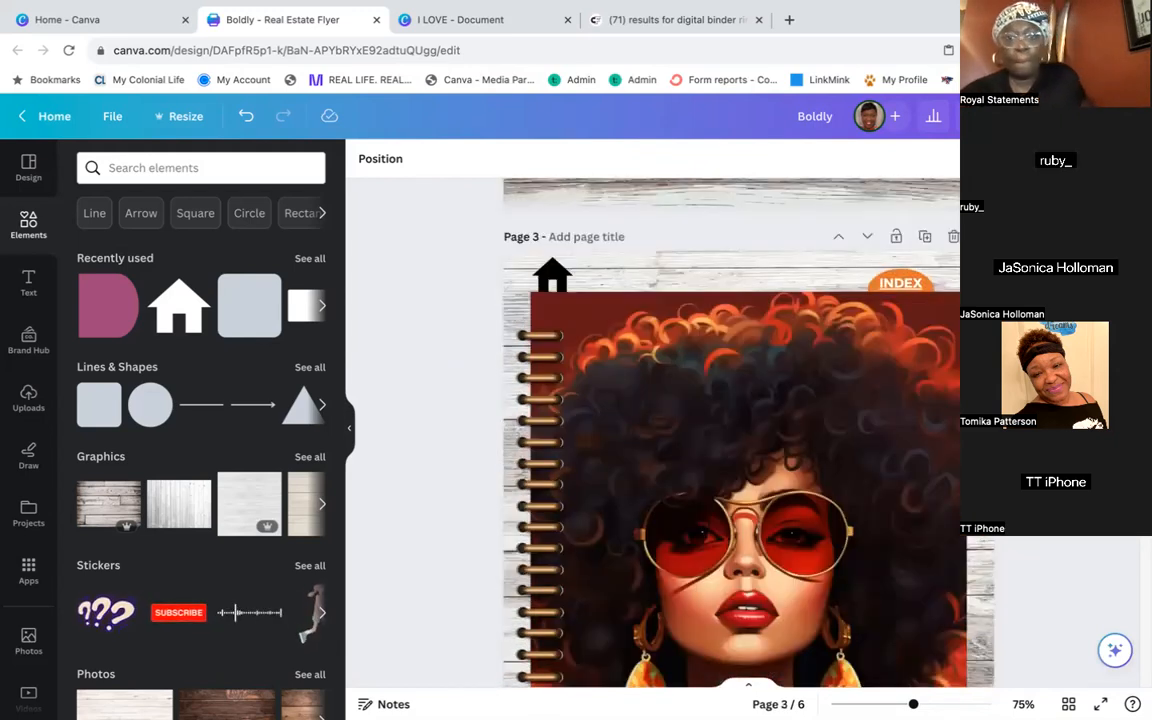
scroll(873, 427, "down", 2)
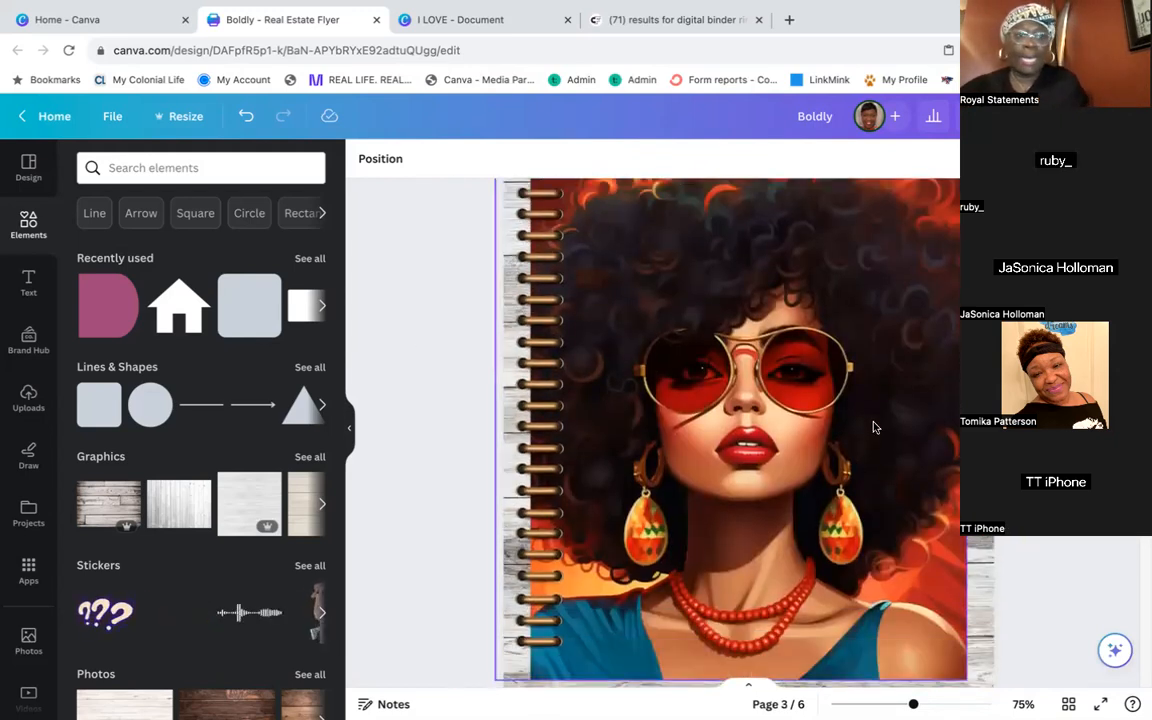
left_click(28, 292)
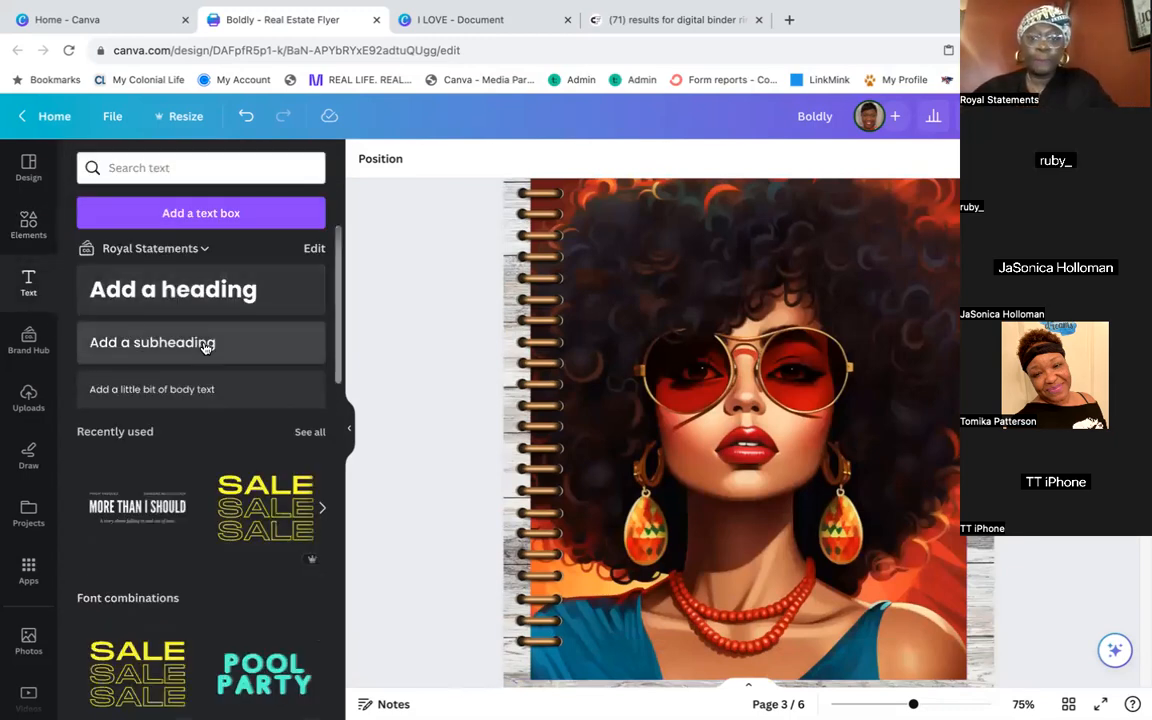
left_click(205, 345)
type("LINE")
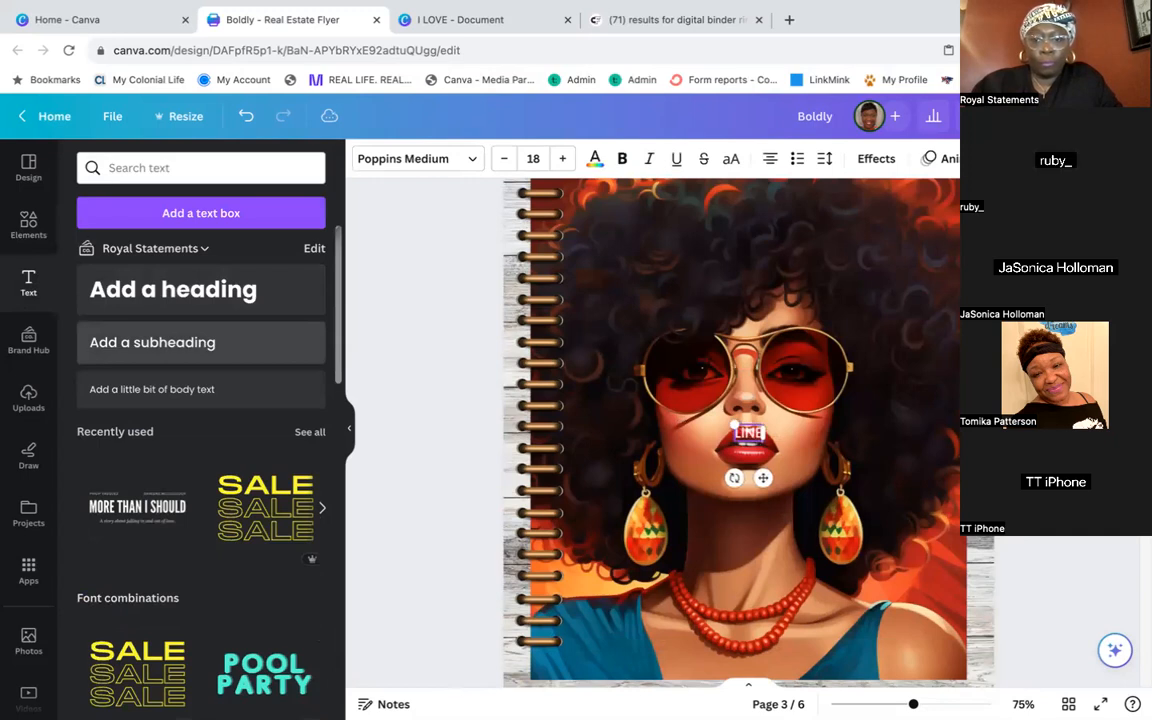
type("D PAGES")
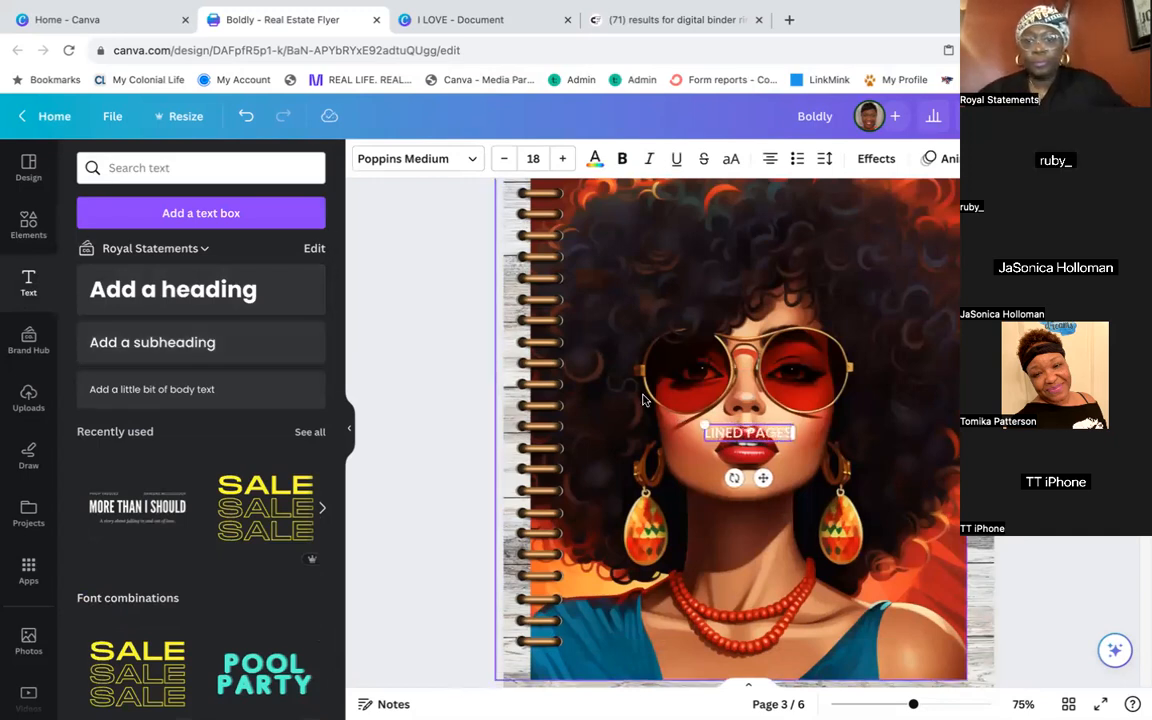
Enlarge the LINED PAGES text to about size 65 and stand it vertically, reading upward, along the right side of page 3's cover image
left_click_drag(703, 421, 613, 408)
left_click_drag(690, 478, 795, 433)
left_click_drag(721, 336, 796, 204)
scroll(797, 360, "down", 3)
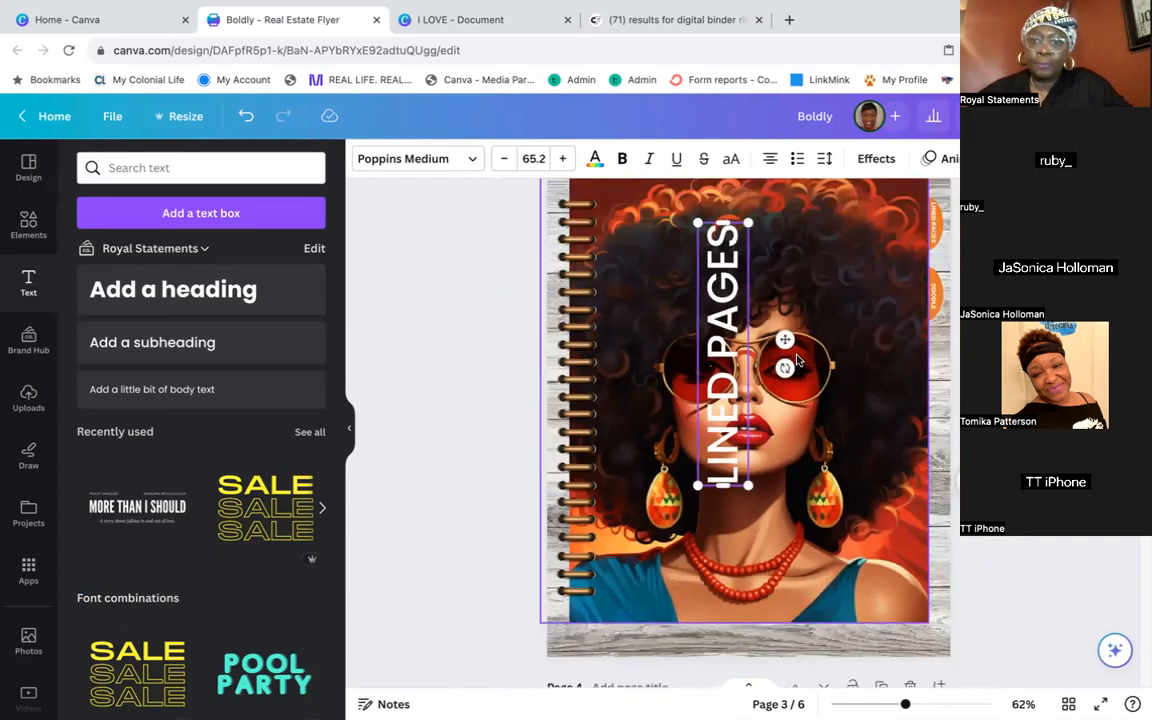
double_click(742, 348)
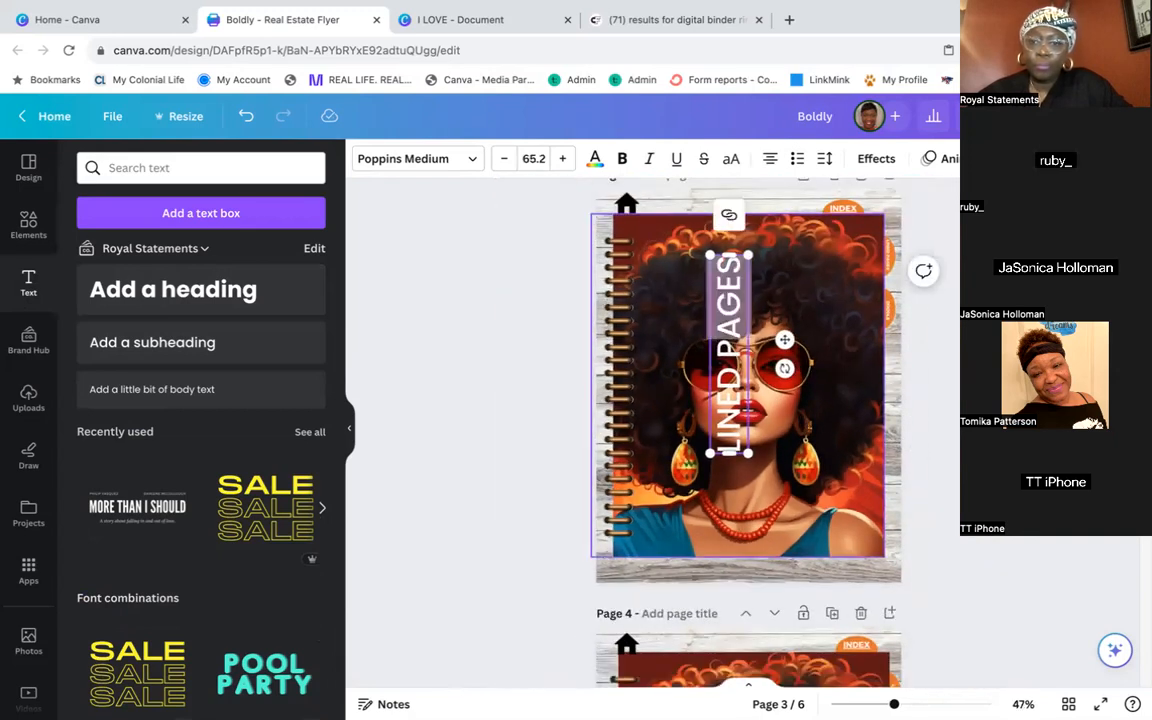
left_click(930, 410)
left_click_drag(731, 395, 844, 484)
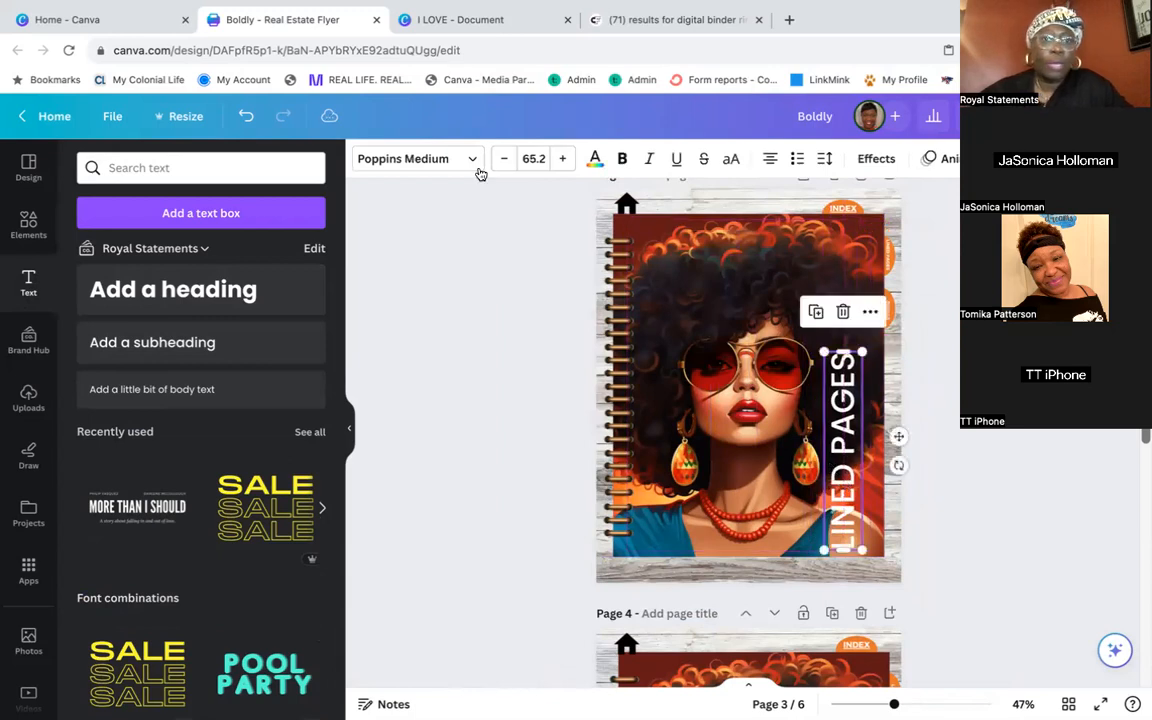
Format the vertical LINED PAGES text in bold Montserrat Classic at size 63.2, lengthening its text box slightly
left_click(472, 162)
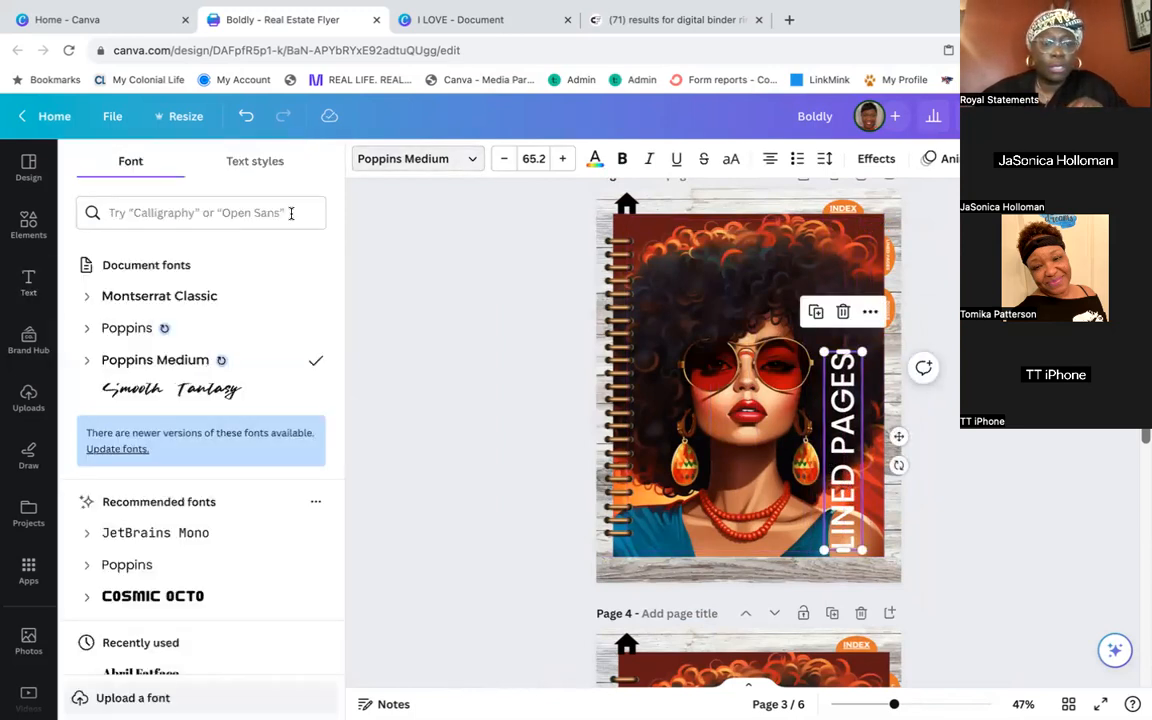
left_click(192, 297)
left_click_drag(867, 352, 872, 298)
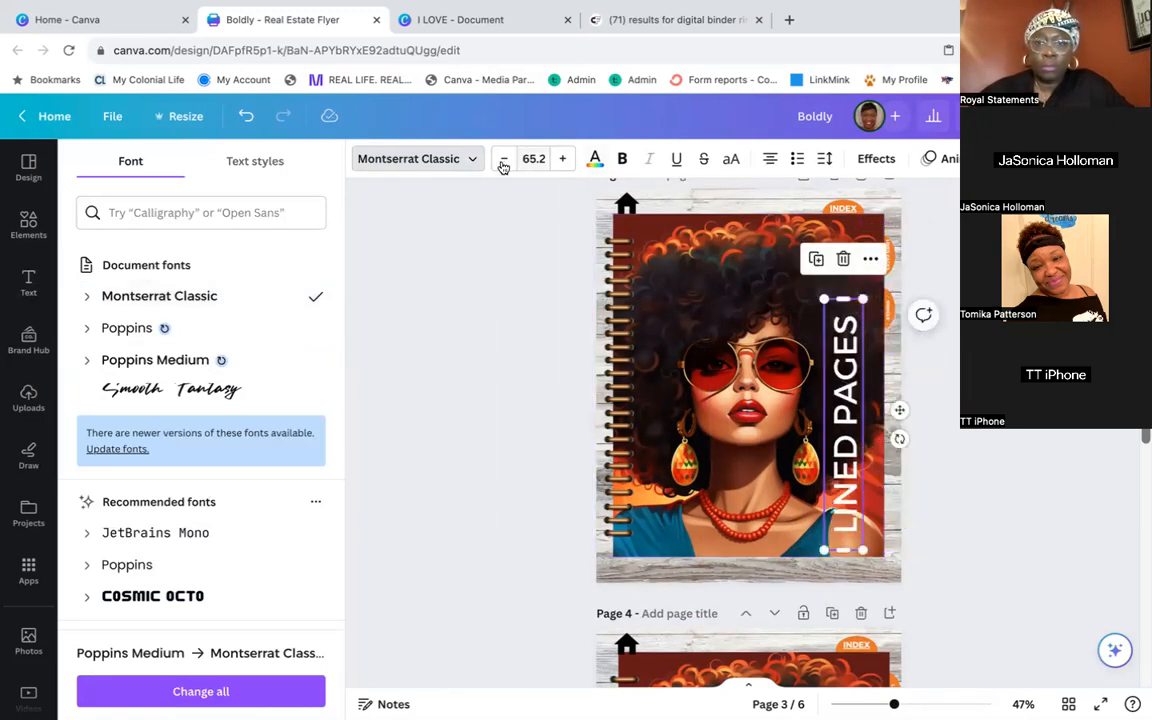
left_click(503, 160)
left_click(503, 160)
left_click(623, 159)
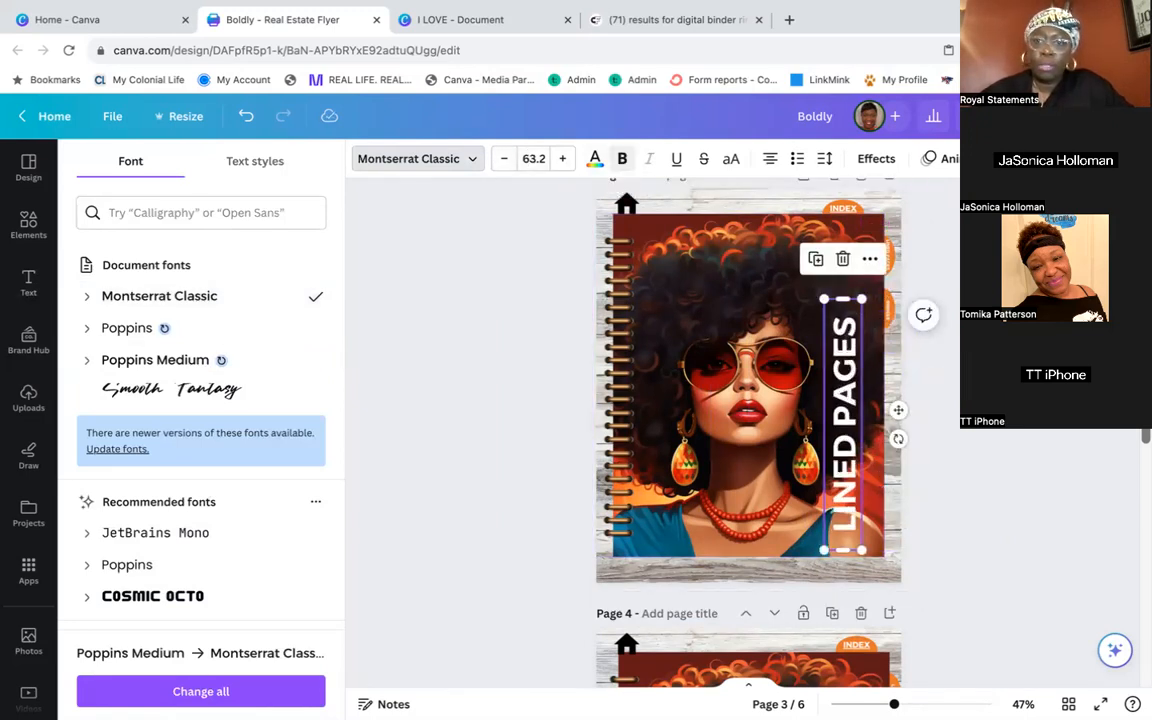
Shift the vertical LINED PAGES text closer to the right edge of page 3's cover image
left_click(956, 368)
left_click_drag(851, 389, 865, 393)
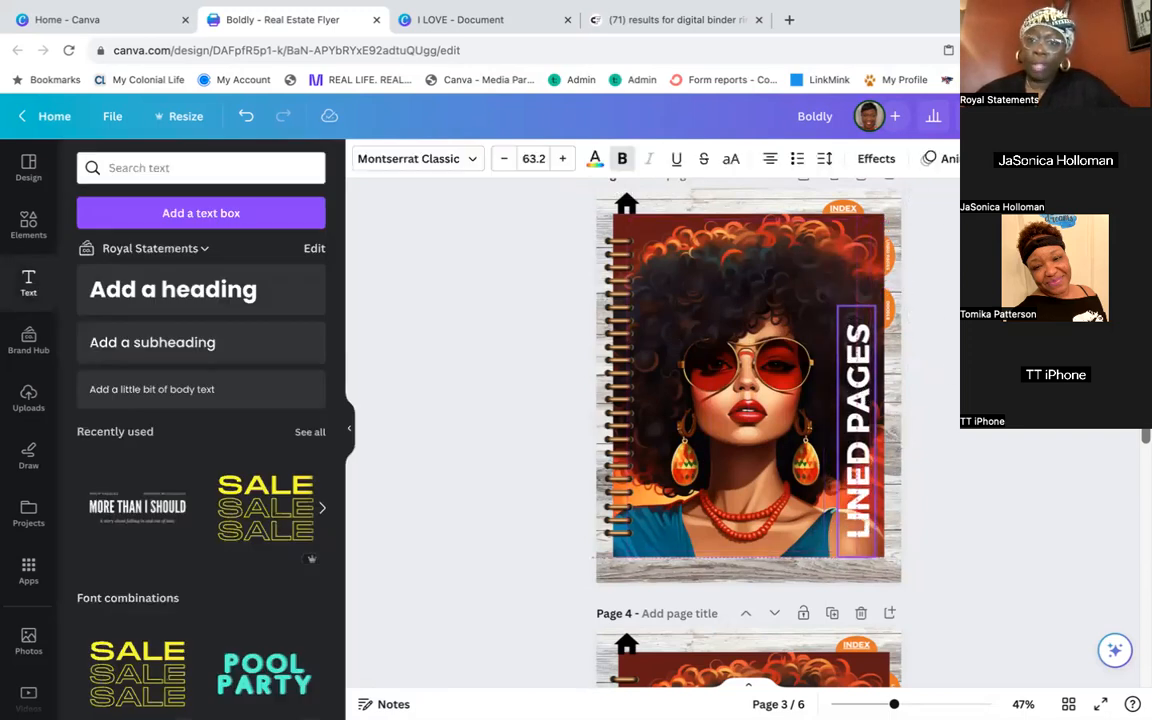
key("Escape")
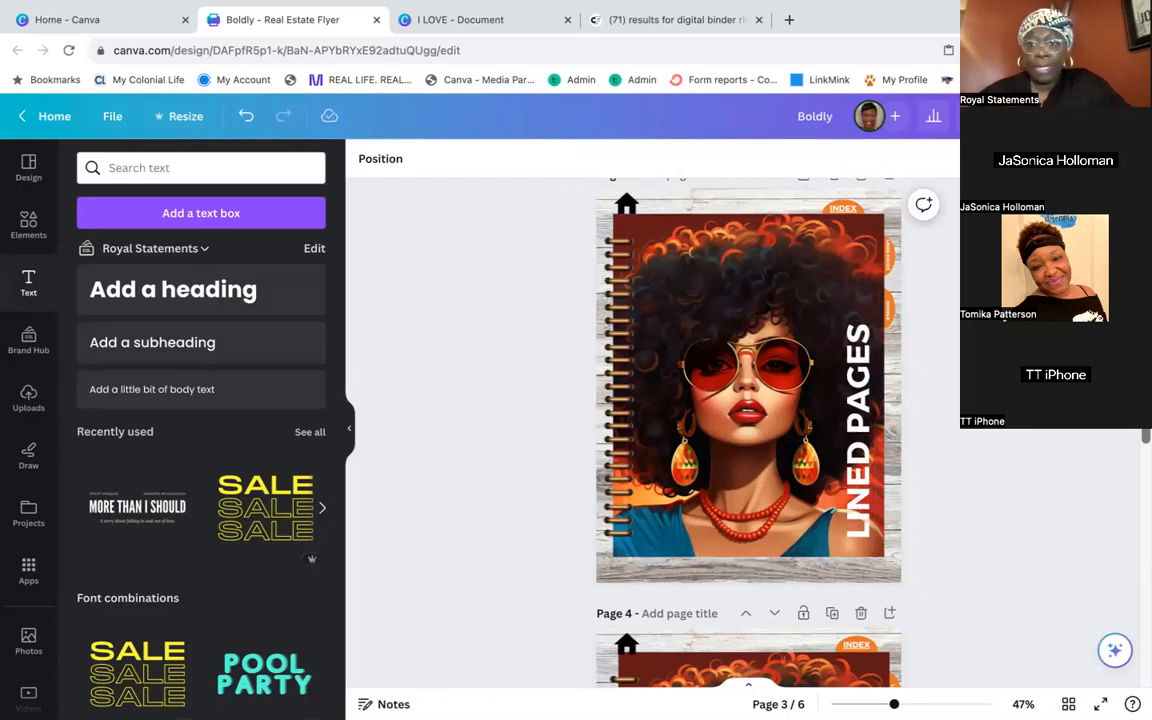
Title page 3 "Lined Pages"
scroll(748, 400, "up", 2)
scroll(748, 400, "up", 2)
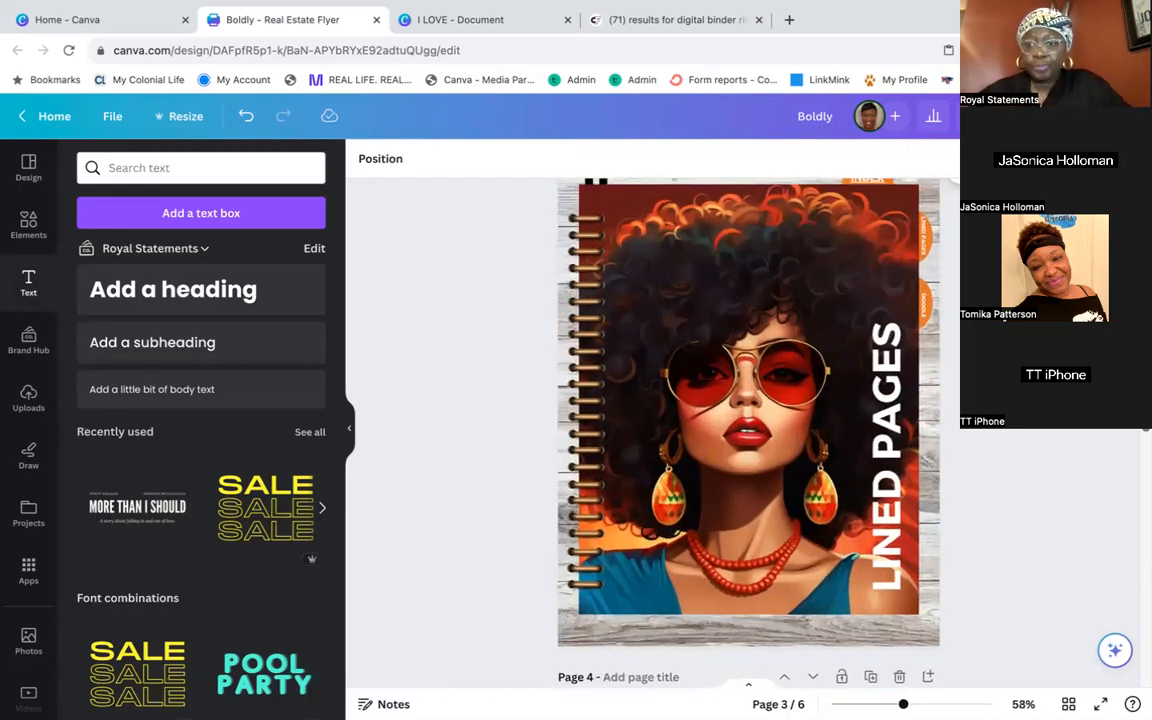
scroll(649, 327, "down", 3)
scroll(649, 327, "up", 5)
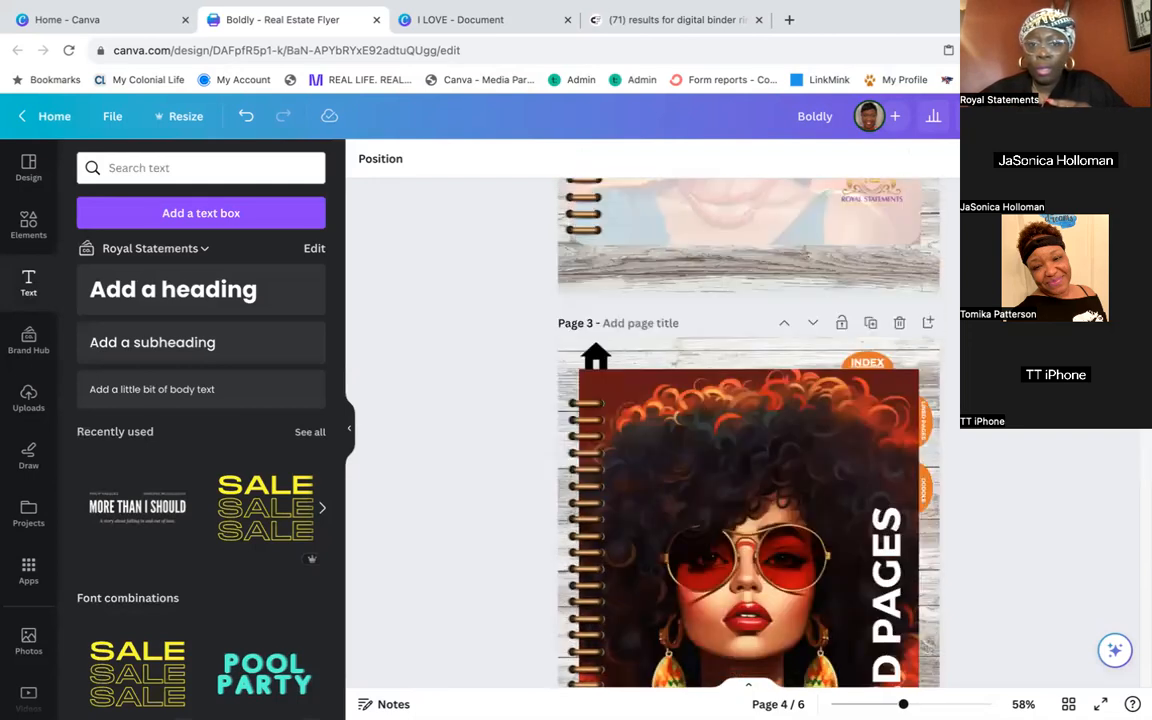
left_click(643, 324)
type("Li")
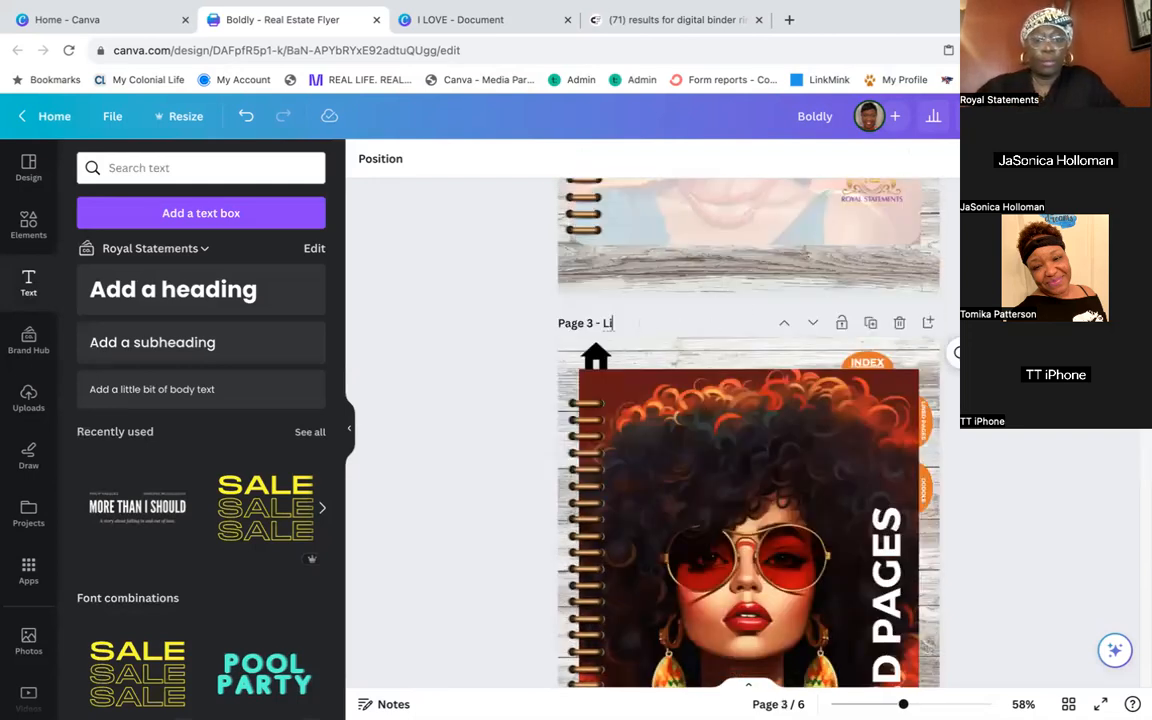
type("ned Pages")
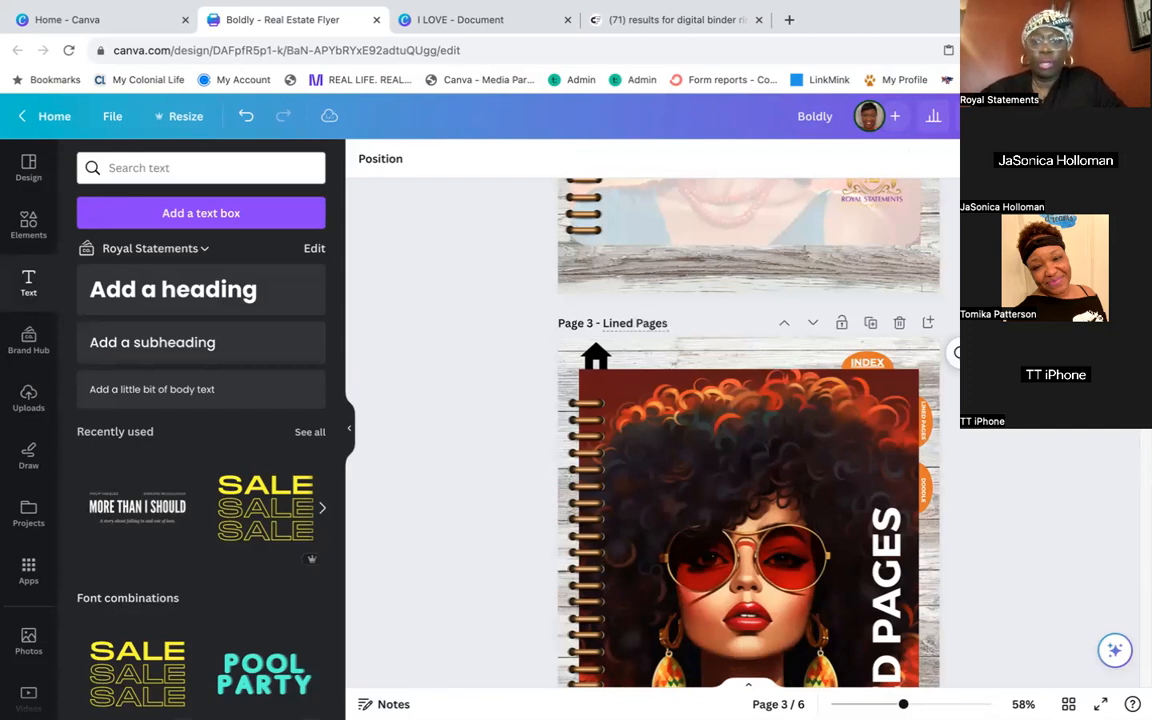
left_click(1016, 523)
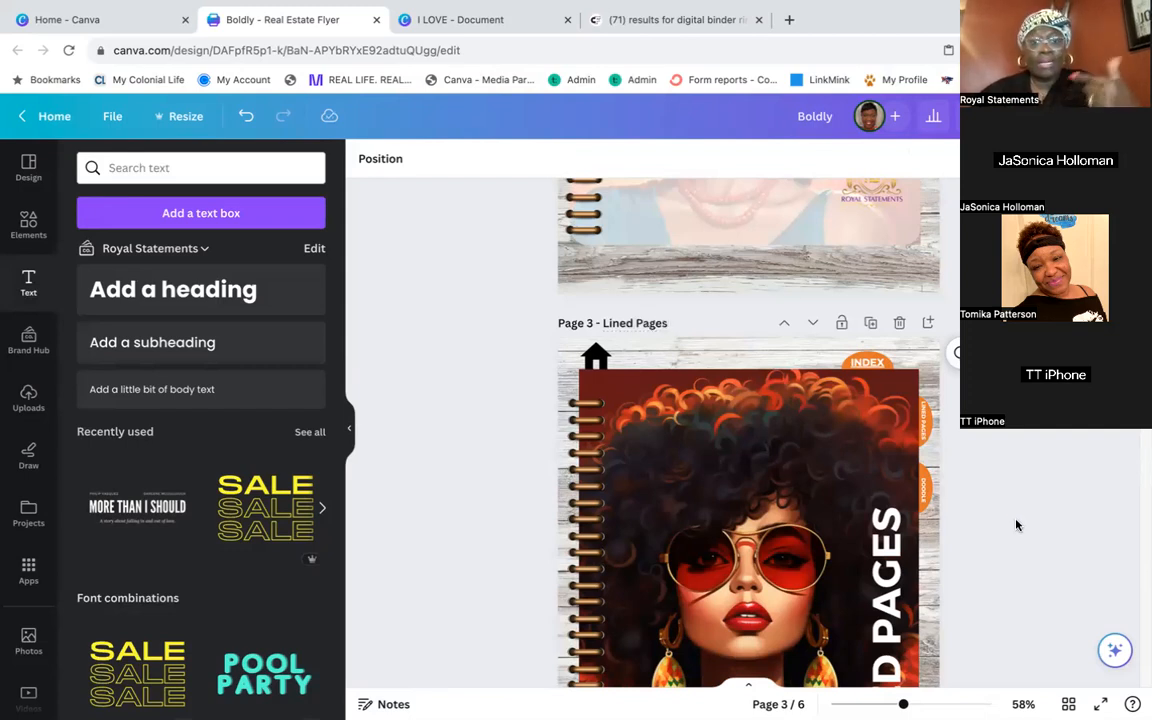
Reposition the small DOODLE and LINED PAGES labels on their orange side tabs on page 4
scroll(1016, 524, "down", 10)
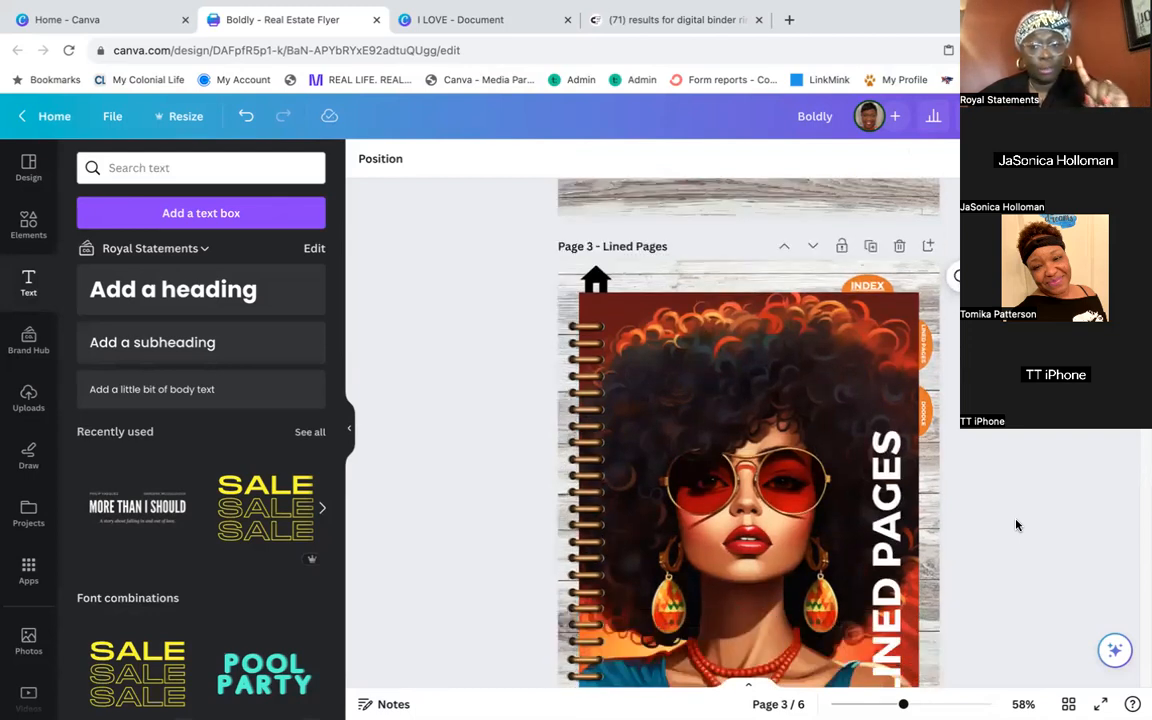
scroll(1016, 524, "down", 3)
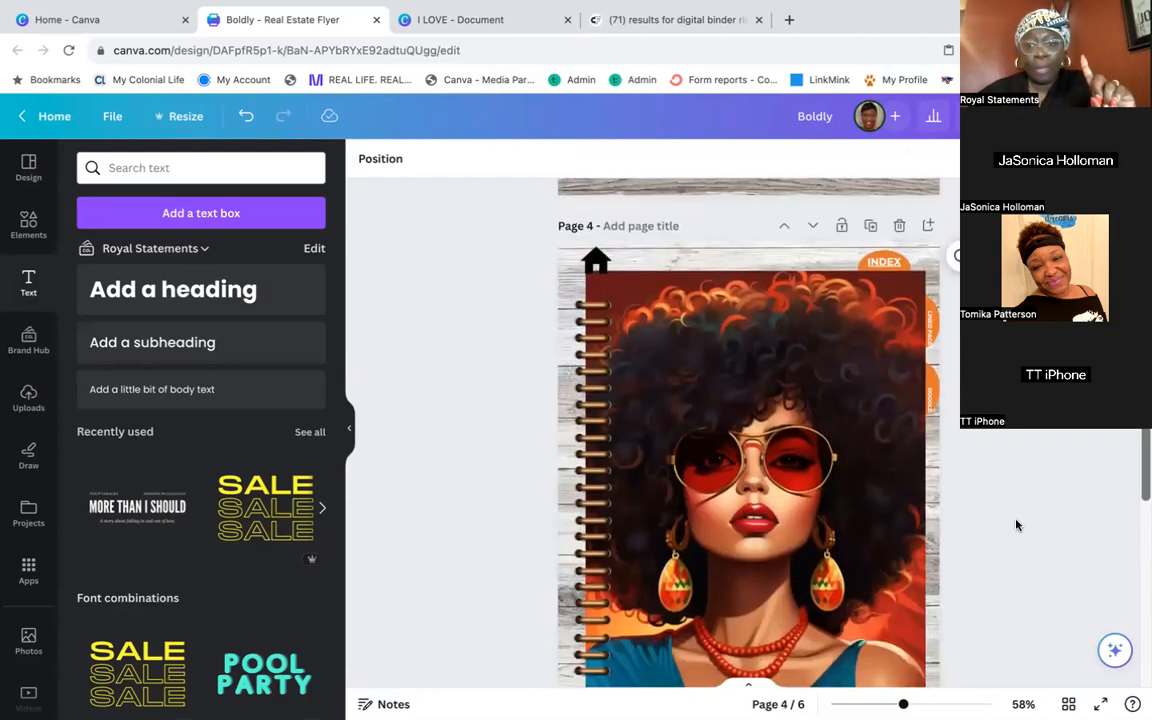
left_click(928, 370)
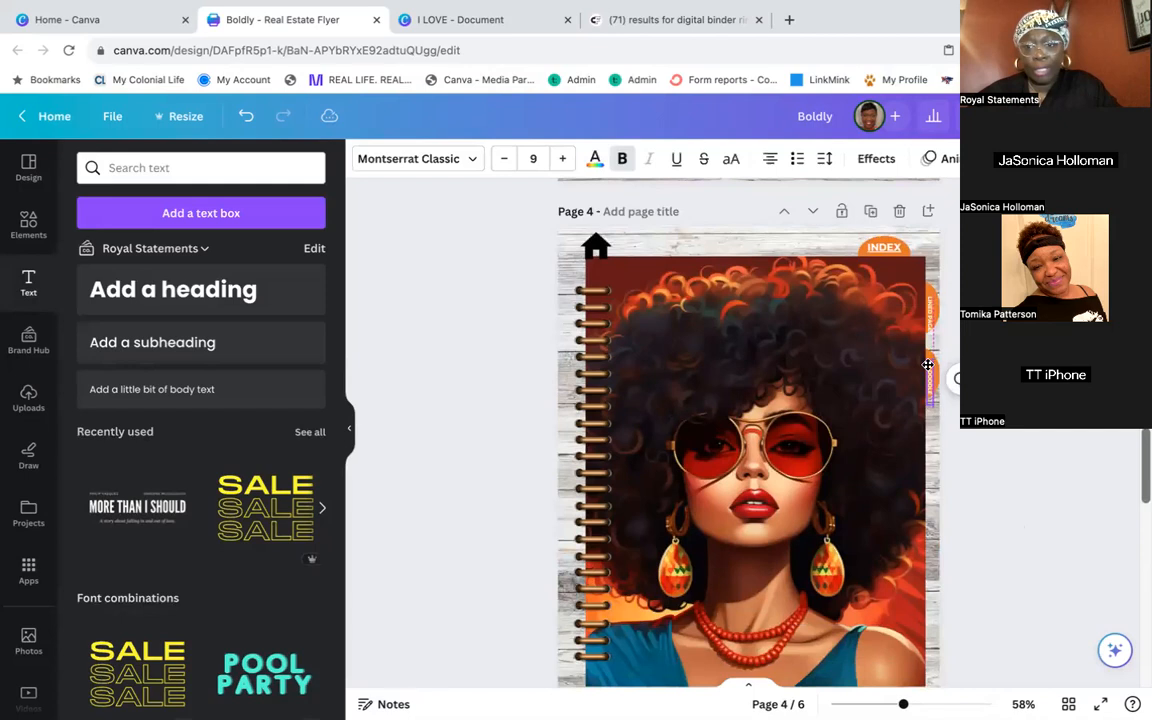
left_click_drag(928, 365, 929, 302)
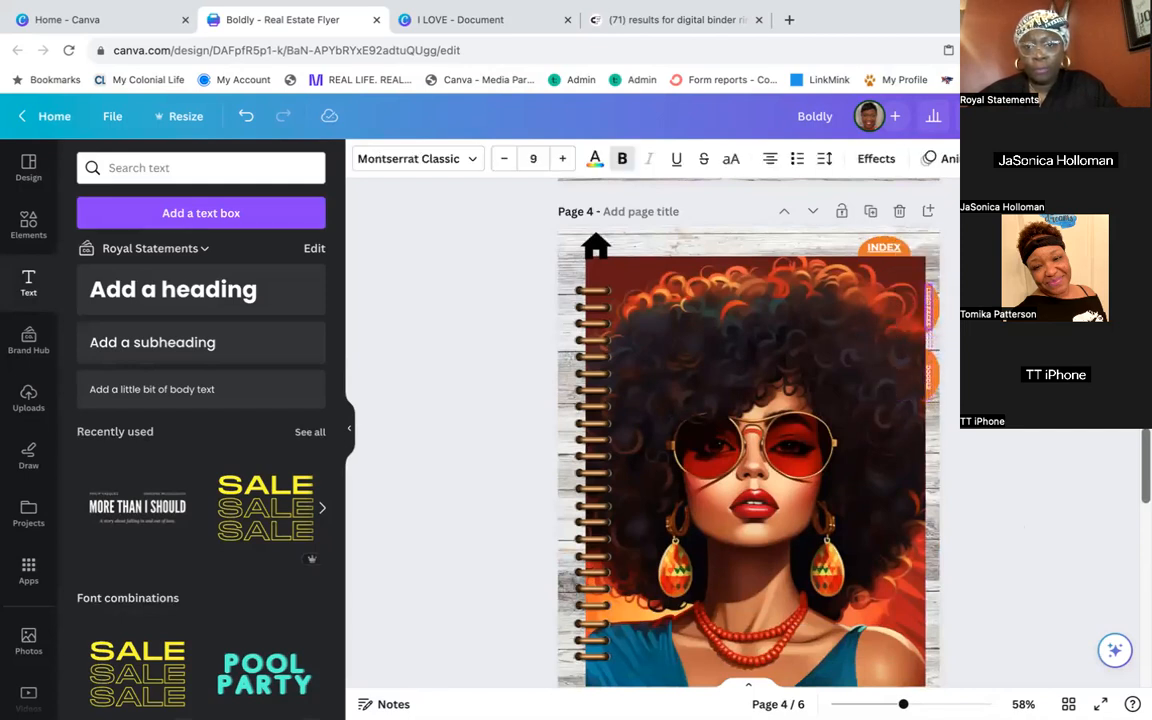
left_click(954, 393)
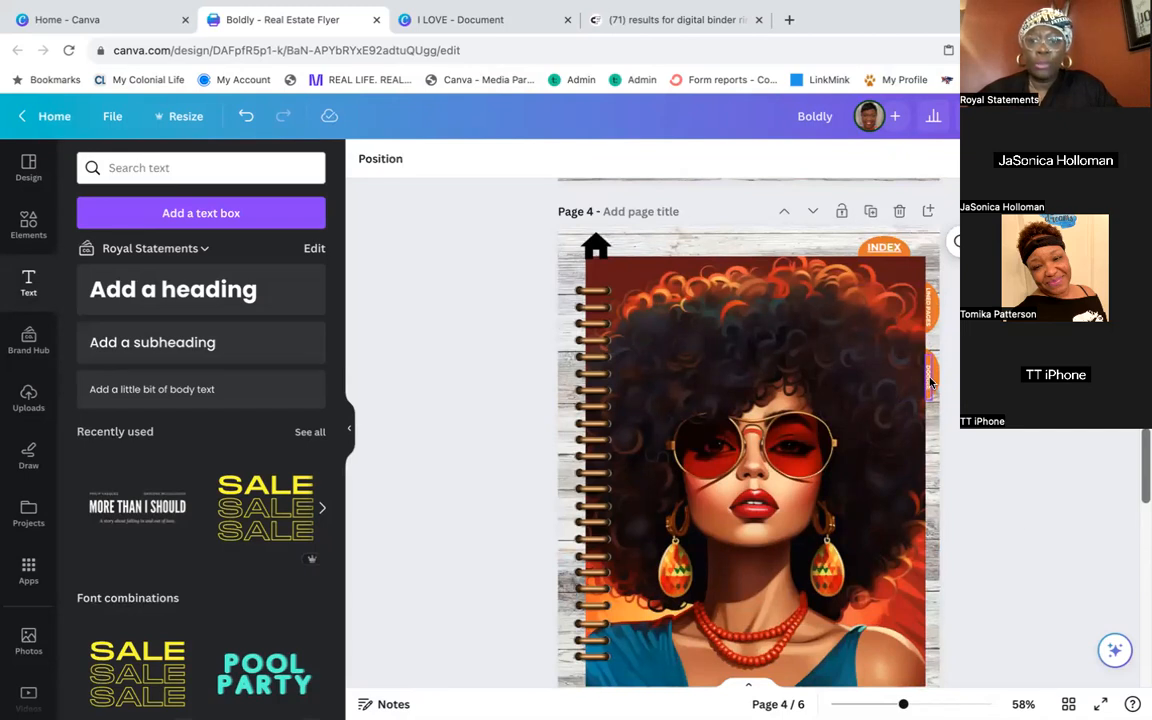
left_click(929, 381)
left_click(488, 326)
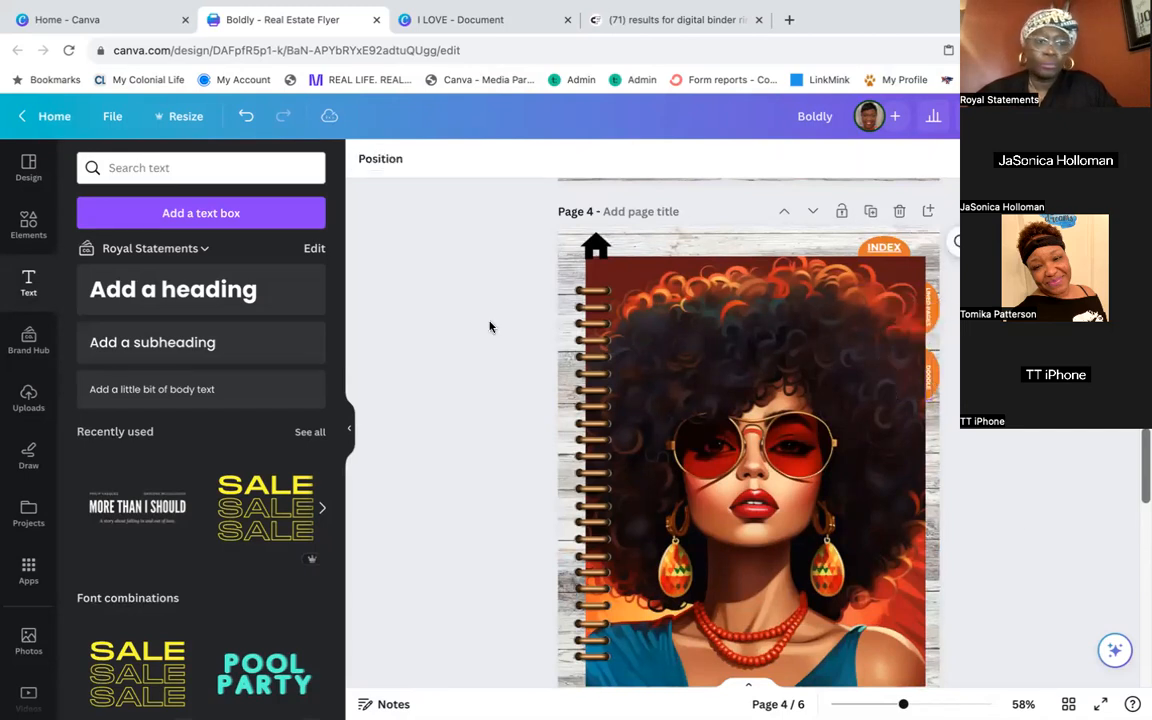
Add a subheading reading "DOODLE" to page 4 in bold Montserrat Classic
left_click(285, 340)
type("DOODLE")
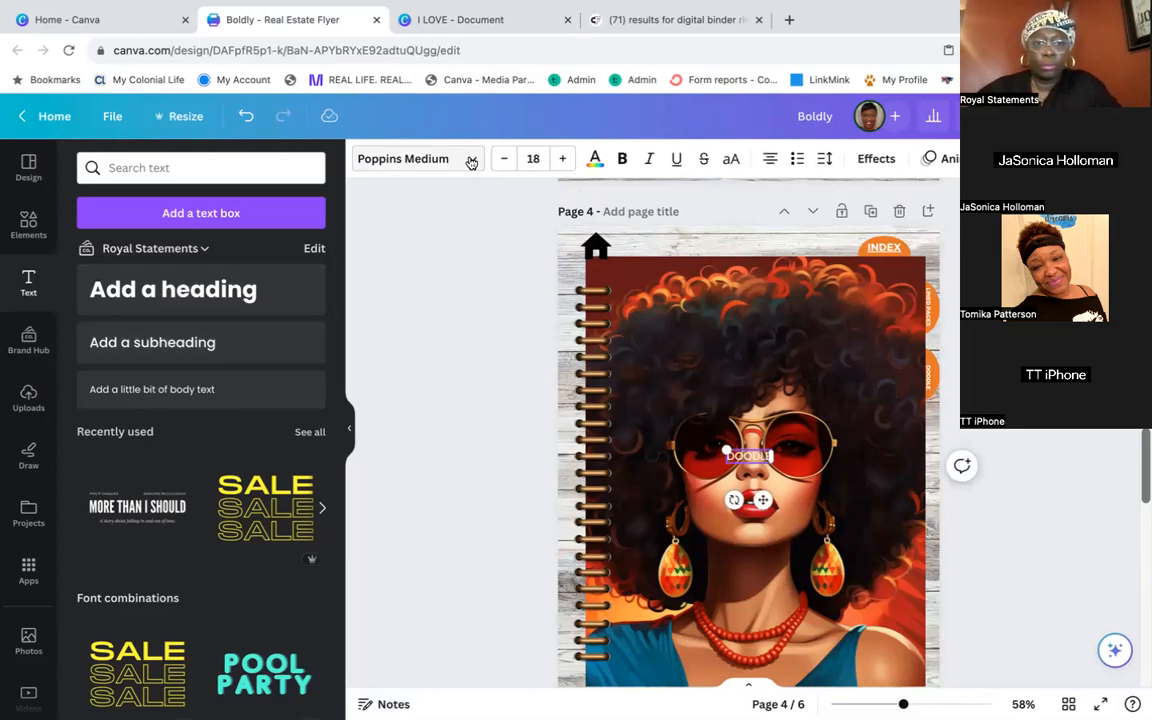
left_click(405, 158)
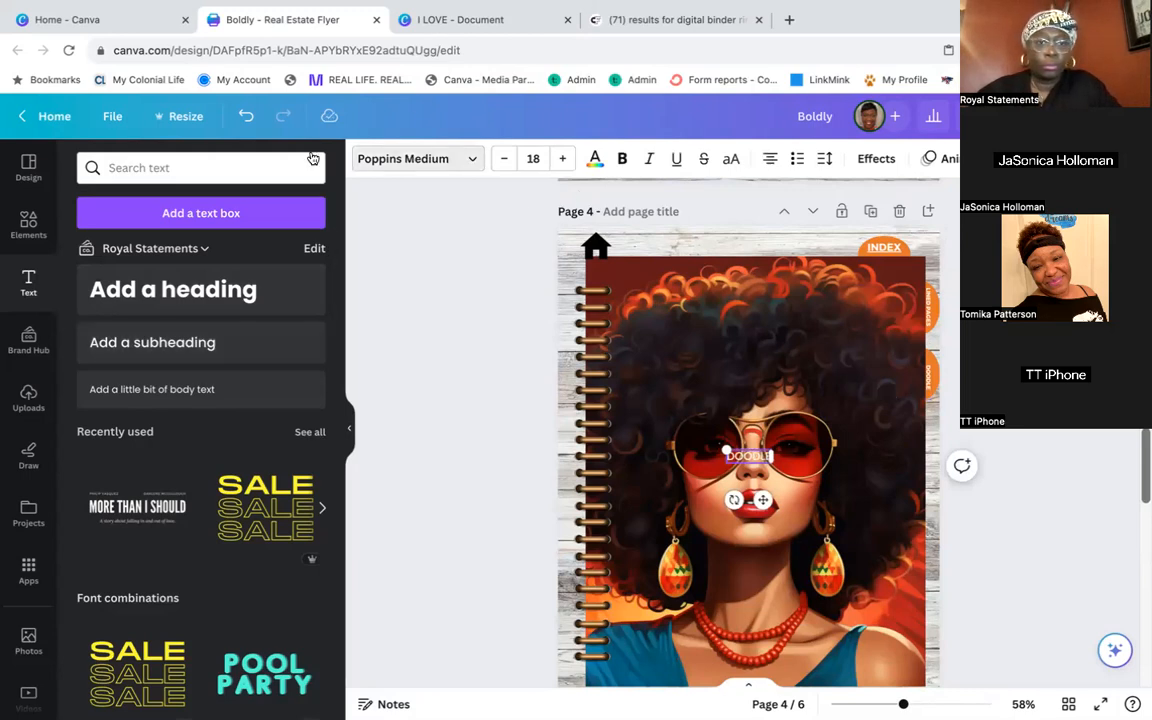
left_click(160, 296)
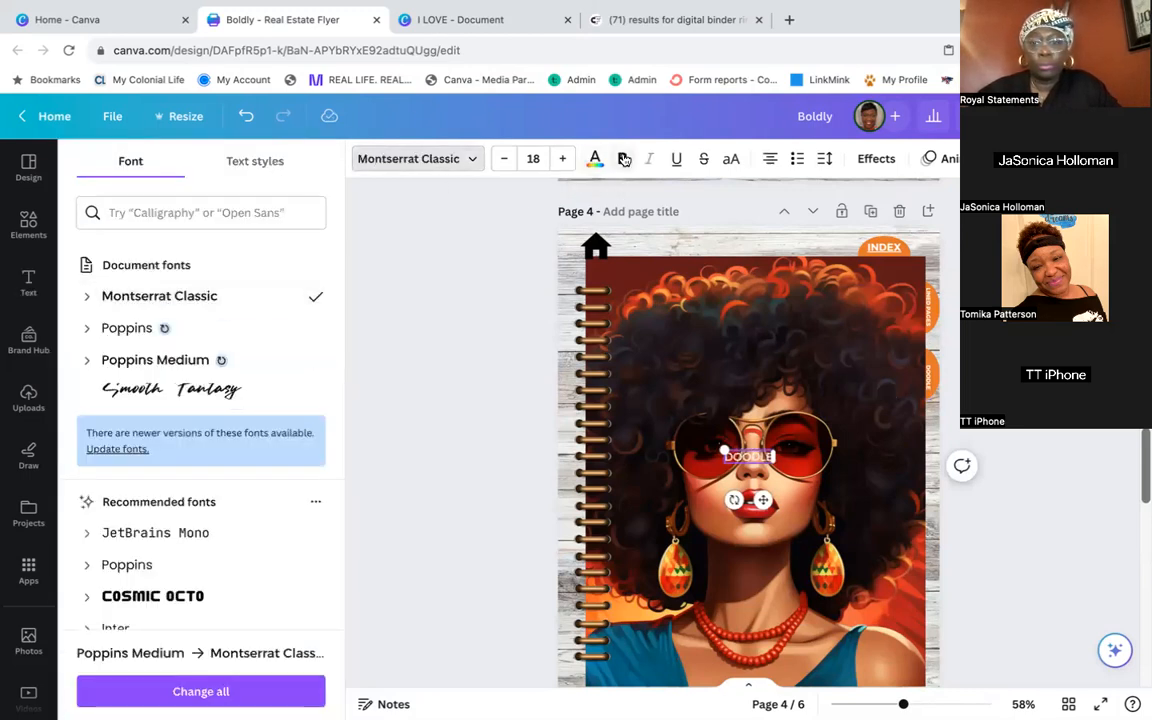
left_click(622, 160)
Enlarge the DOODLE text on page 4 to size 63.2, matching page 3's LINED PAGES text, and rotate it to read vertically upward
left_click_drag(771, 458, 723, 456)
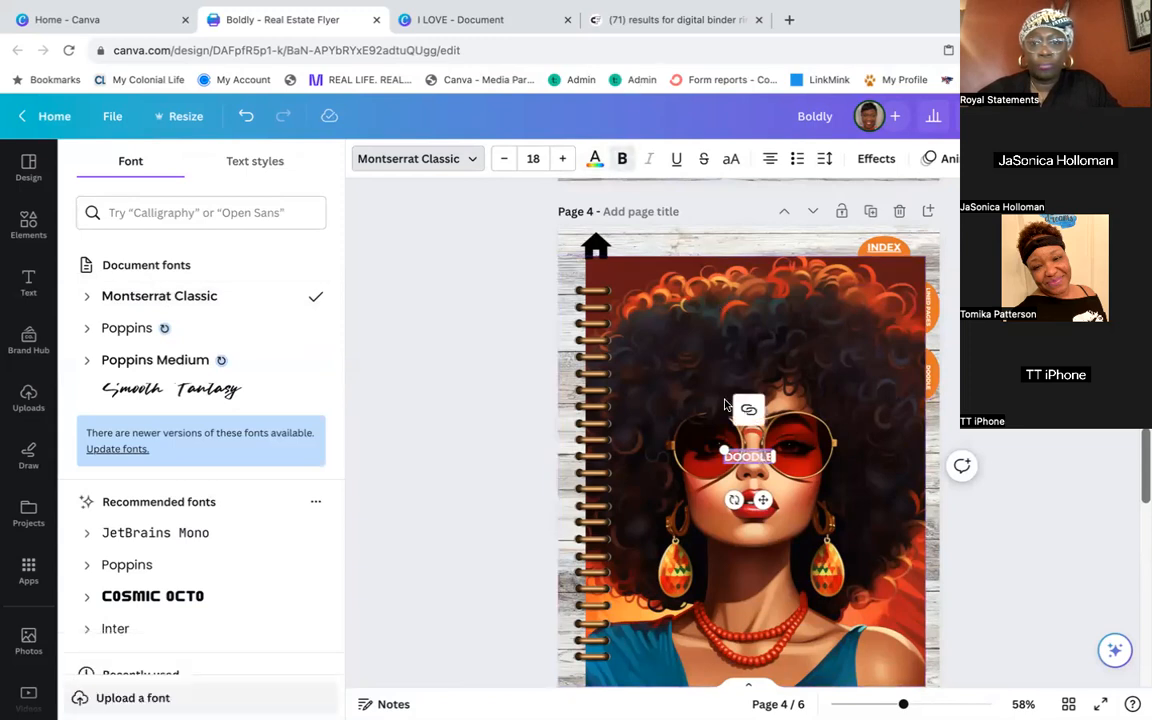
left_click_drag(723, 447, 642, 432)
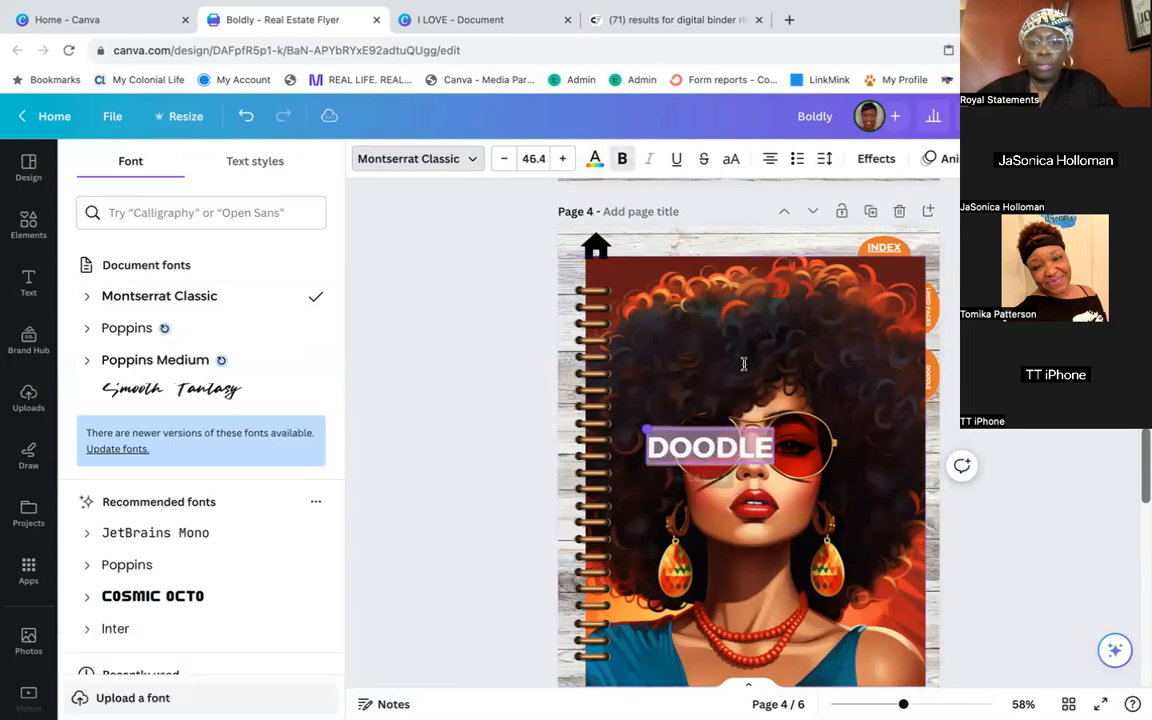
scroll(838, 320, "up", 3)
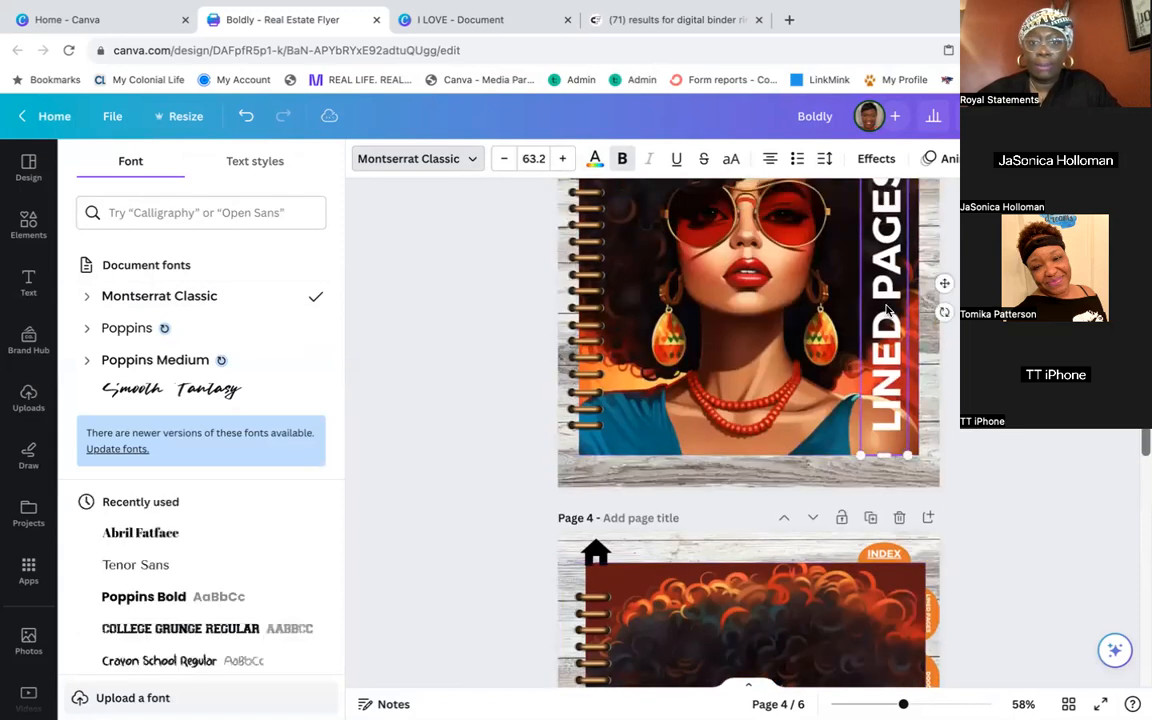
scroll(765, 383, "down", 3)
left_click(765, 383)
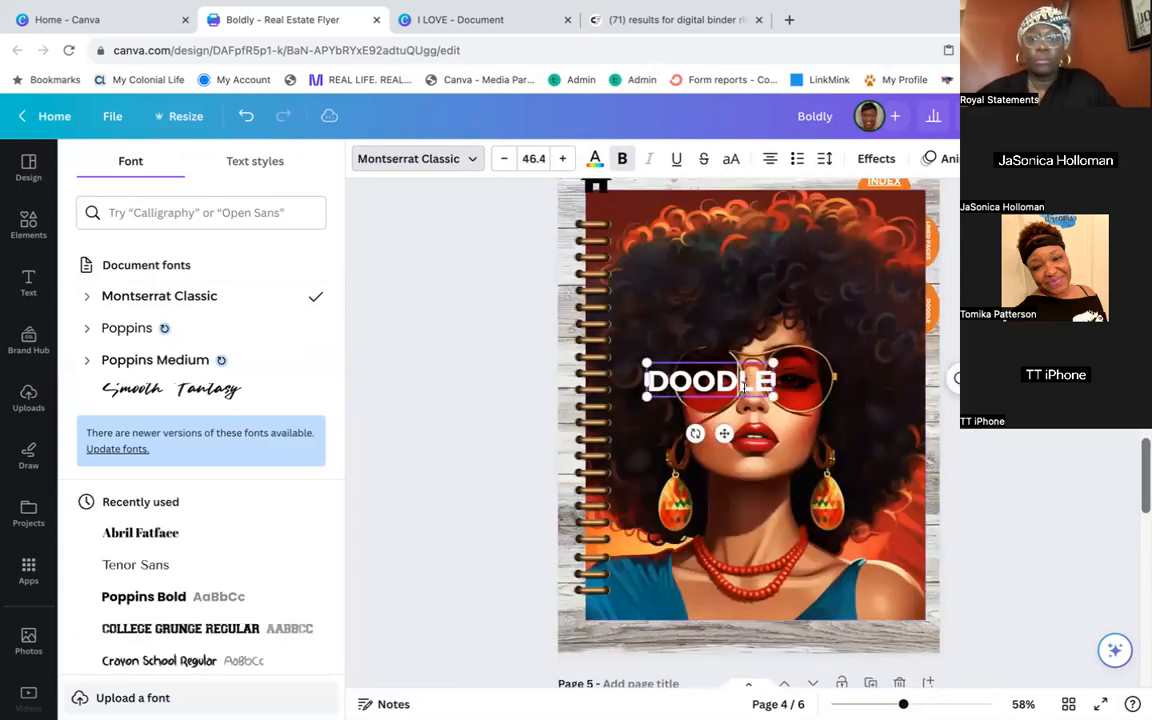
left_click(537, 155)
type("63.2")
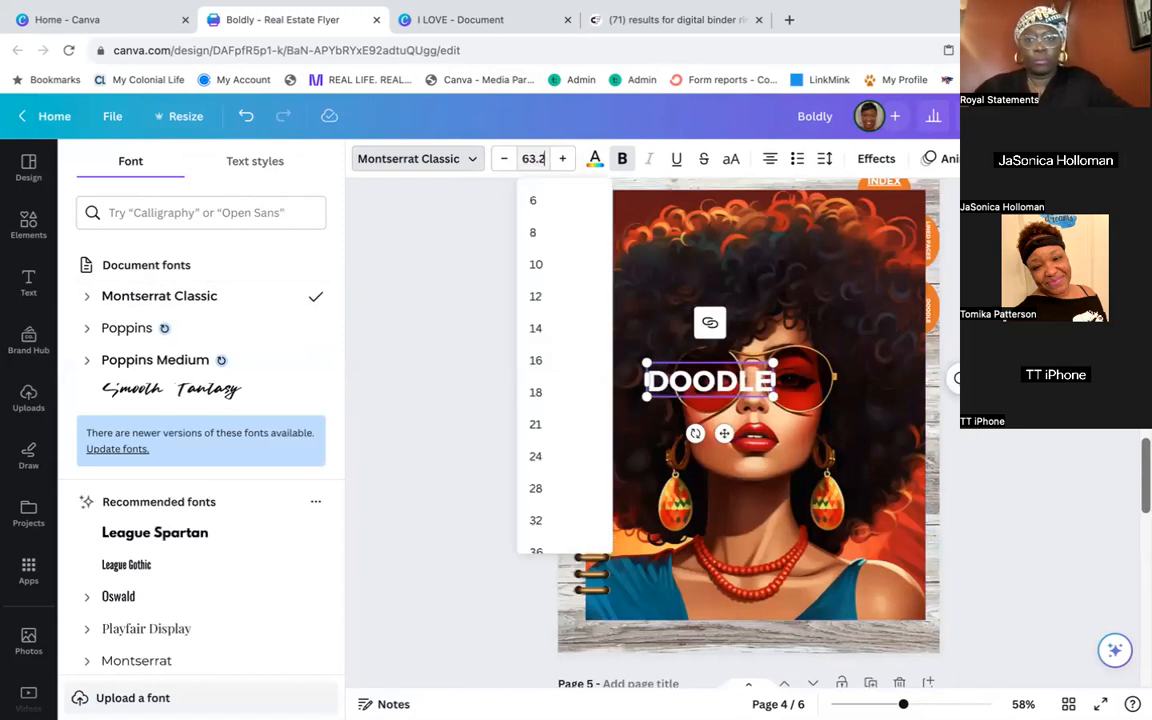
key("Return")
mouse_move(695, 433)
left_mouse_down()
mouse_move(791, 390)
mouse_move(852, 340)
left_mouse_up()
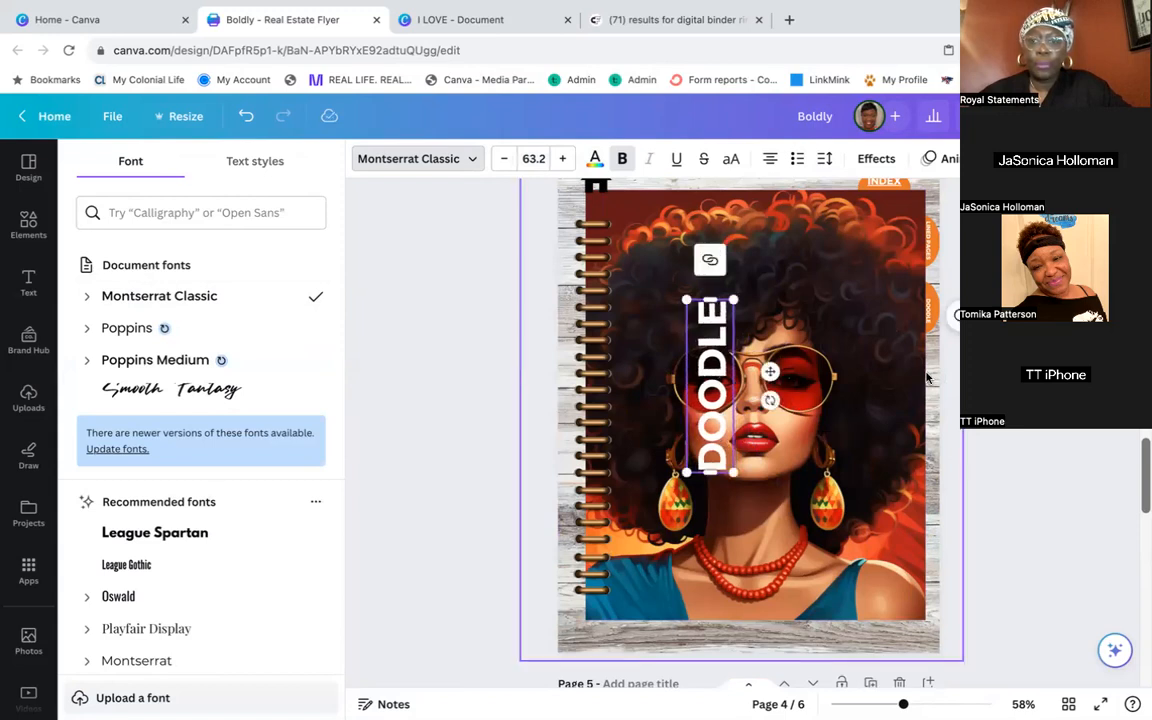
Move the vertical DOODLE text to the lower right of page 4's portrait and enlarge it slightly
scroll(926, 378, "down", 2)
left_click(720, 316)
left_click(720, 316)
mouse_move(720, 316)
left_mouse_down()
mouse_move(870, 384)
mouse_move(893, 452)
left_mouse_up()
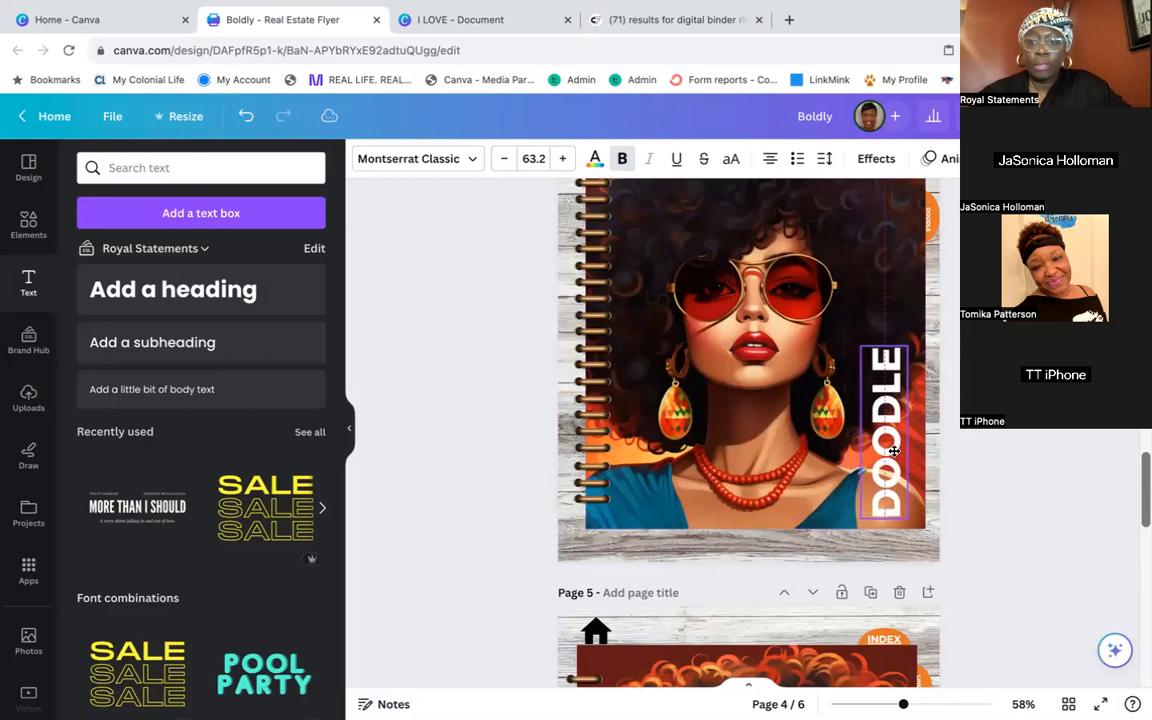
left_click_drag(860, 347, 843, 294)
left_click(949, 308)
Title page 4 "Doodle"
scroll(785, 226, "up", 3)
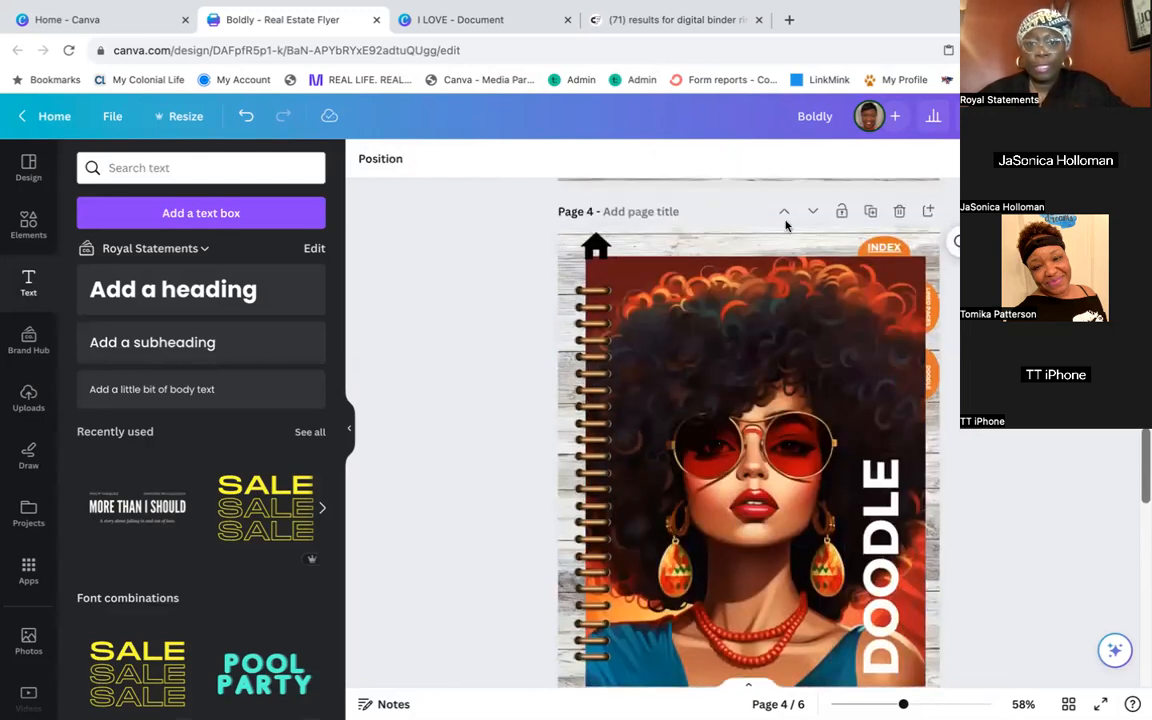
scroll(785, 226, "up", 1)
left_click(650, 242)
type("Doodle")
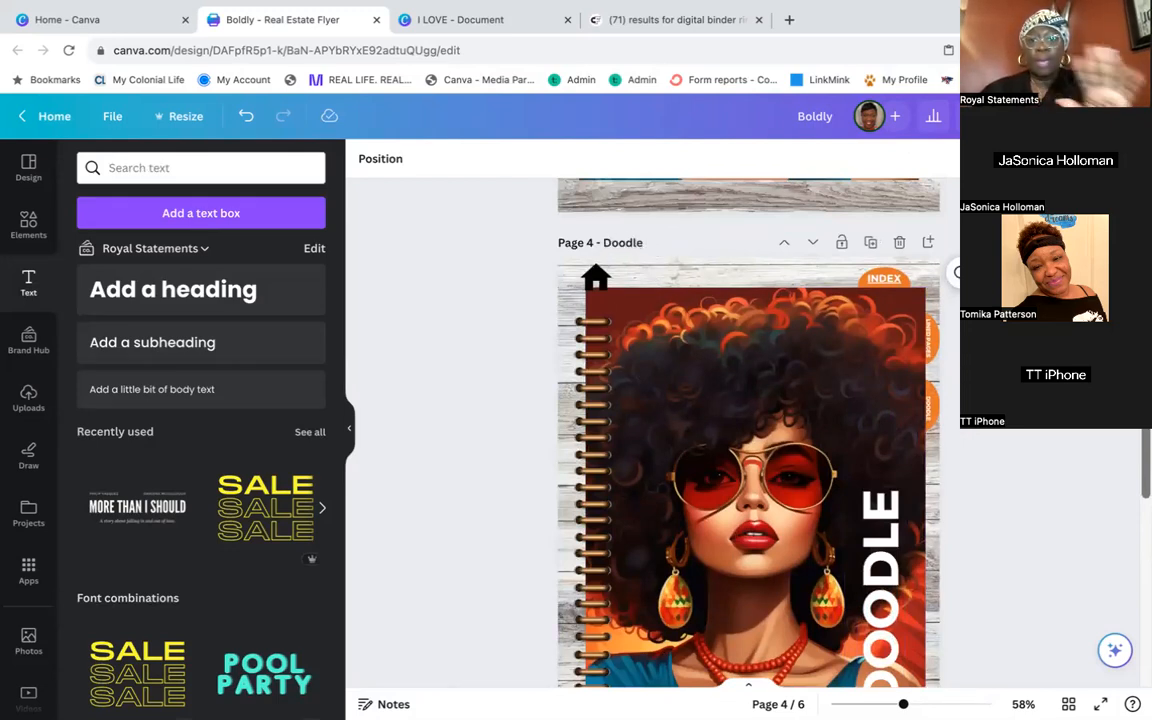
Link the LINED PAGES tab label on page 2 to the "3 - Lined Pages" page
scroll(716, 259, "up", 5)
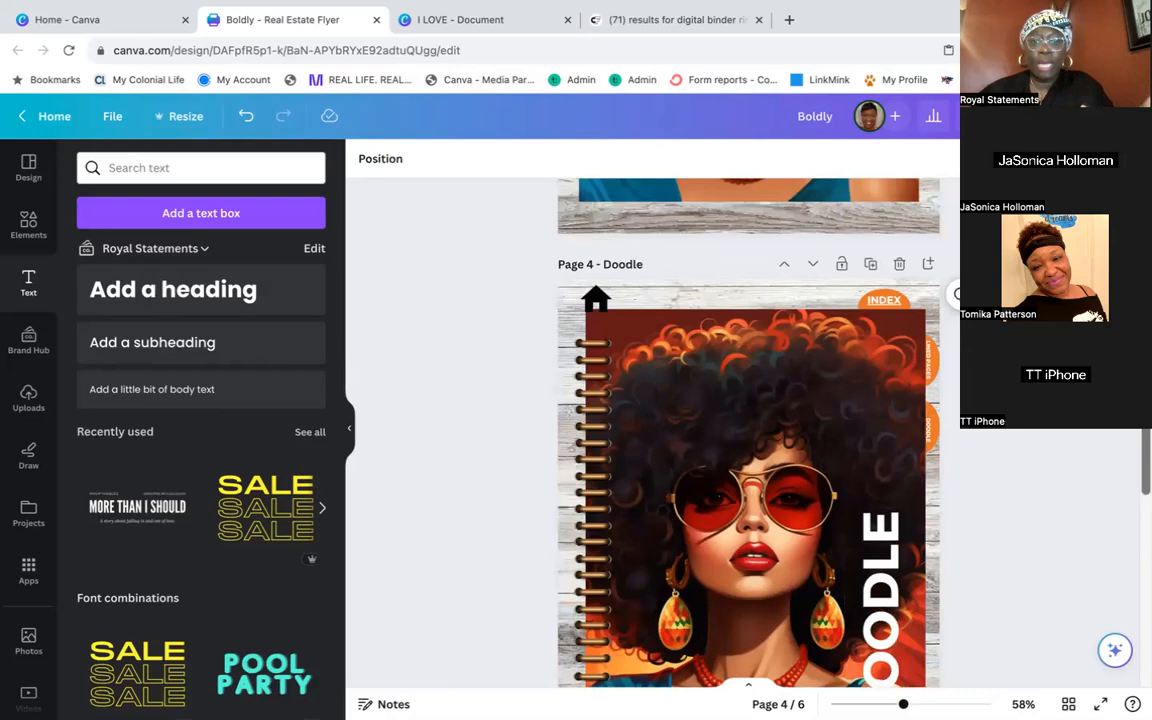
scroll(716, 259, "up", 10)
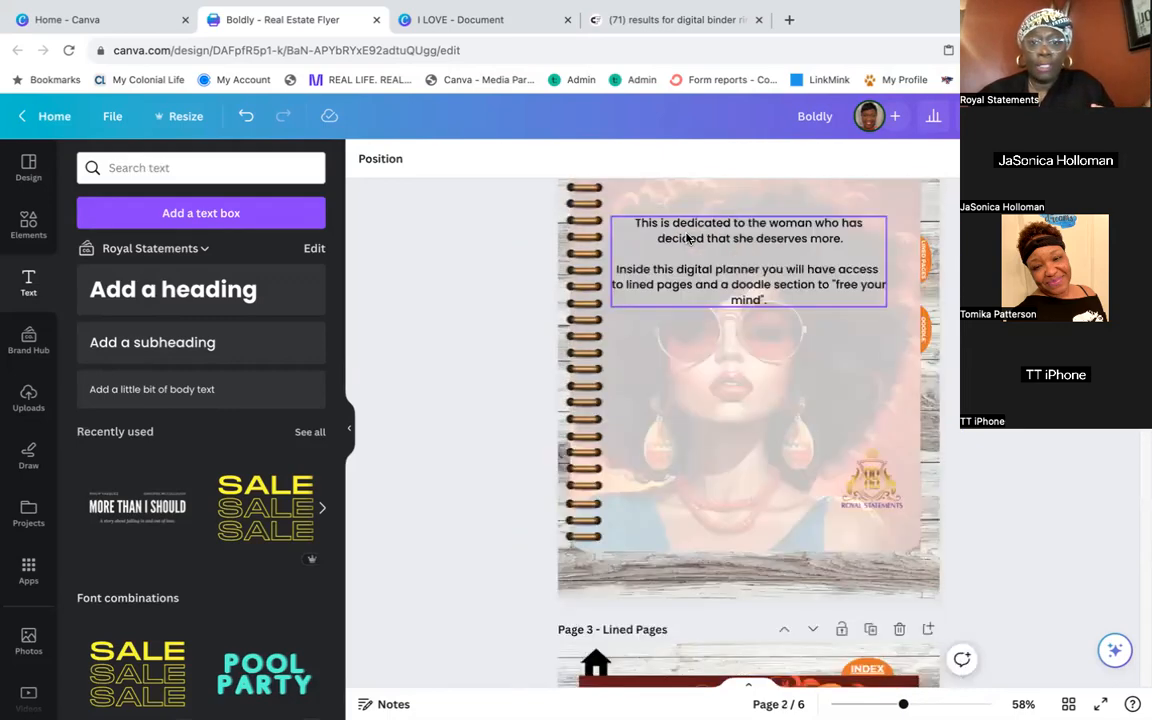
scroll(747, 383, "down", 5)
scroll(747, 383, "down", 3)
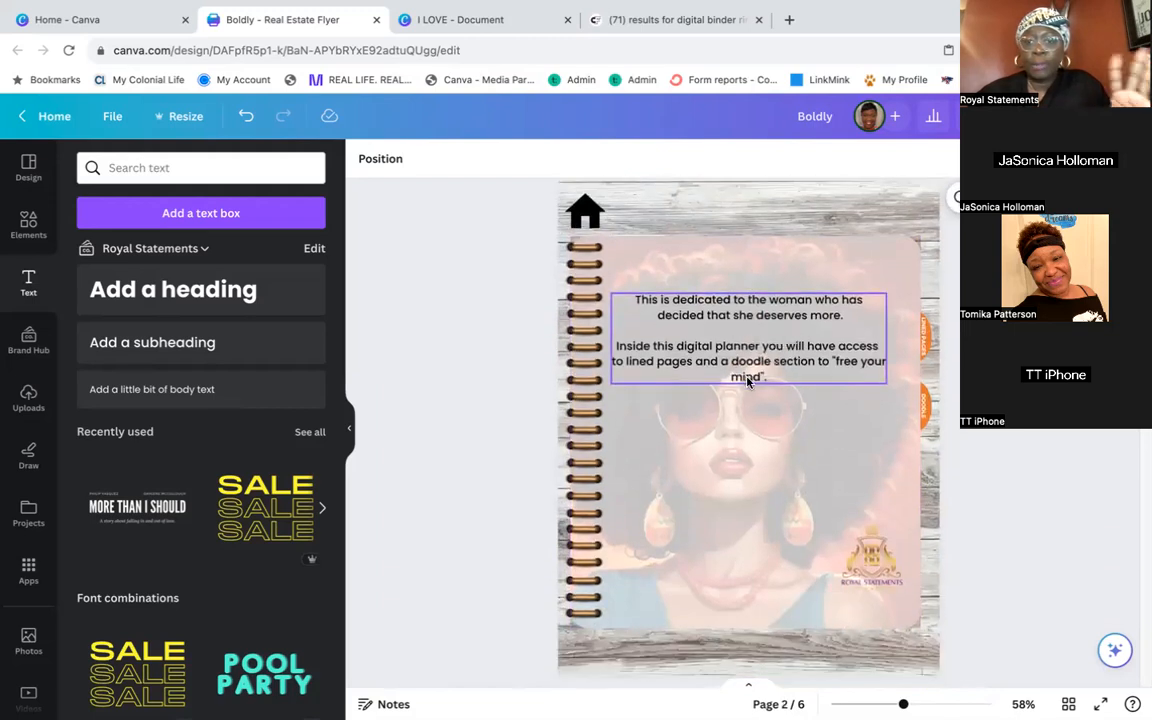
left_click(926, 331)
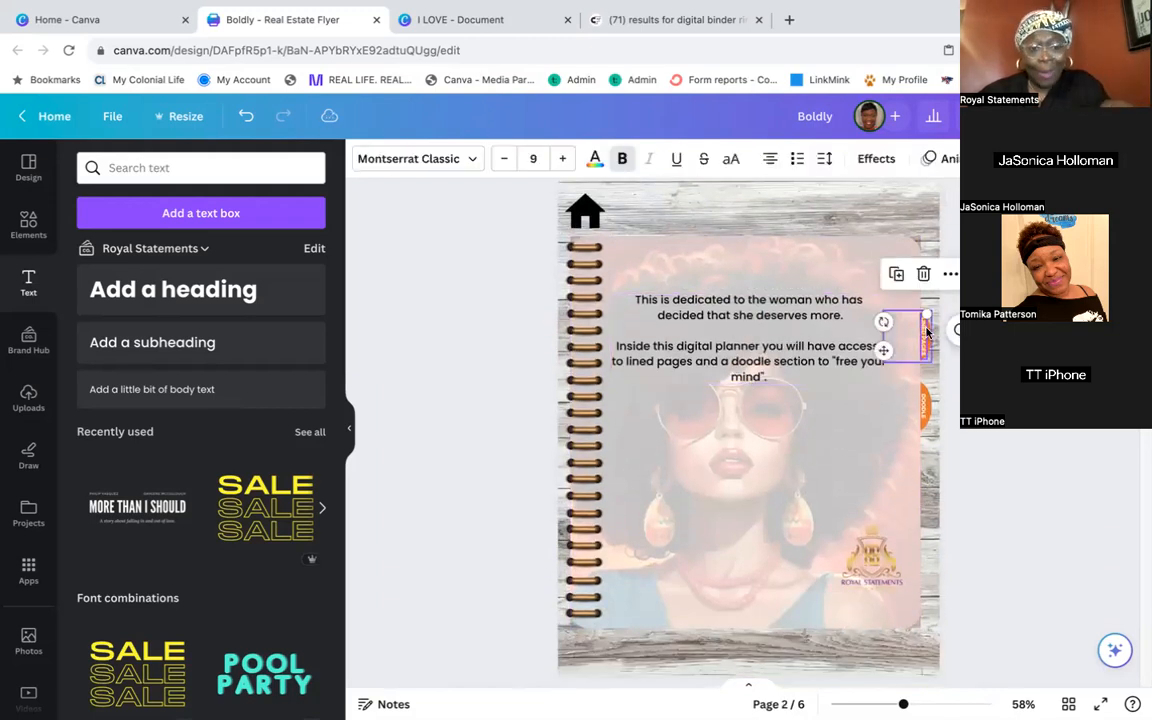
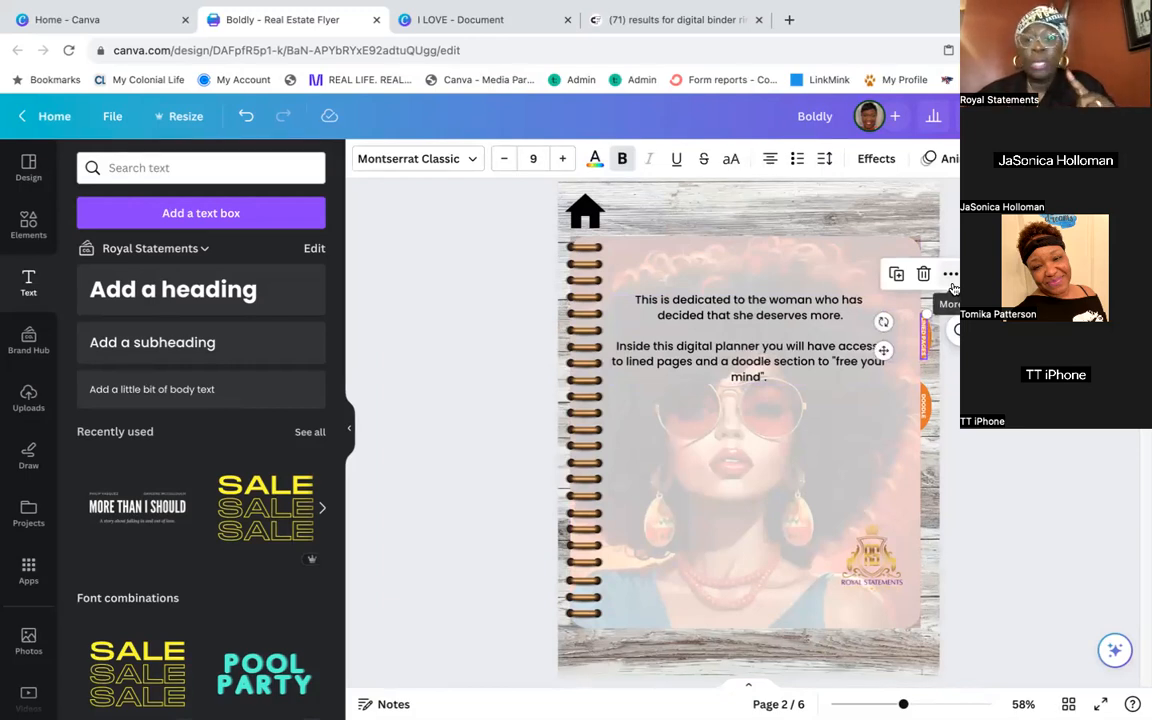
left_click(950, 275)
left_click(990, 494)
scroll(997, 495, "down", 3)
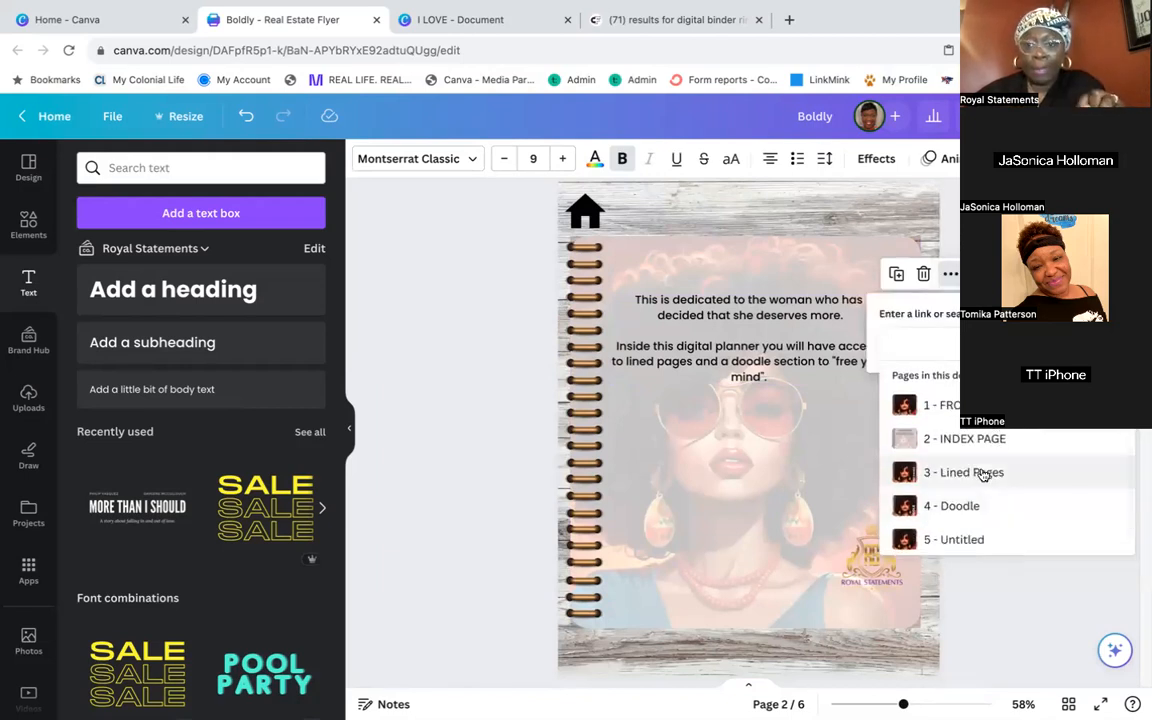
left_click(986, 474)
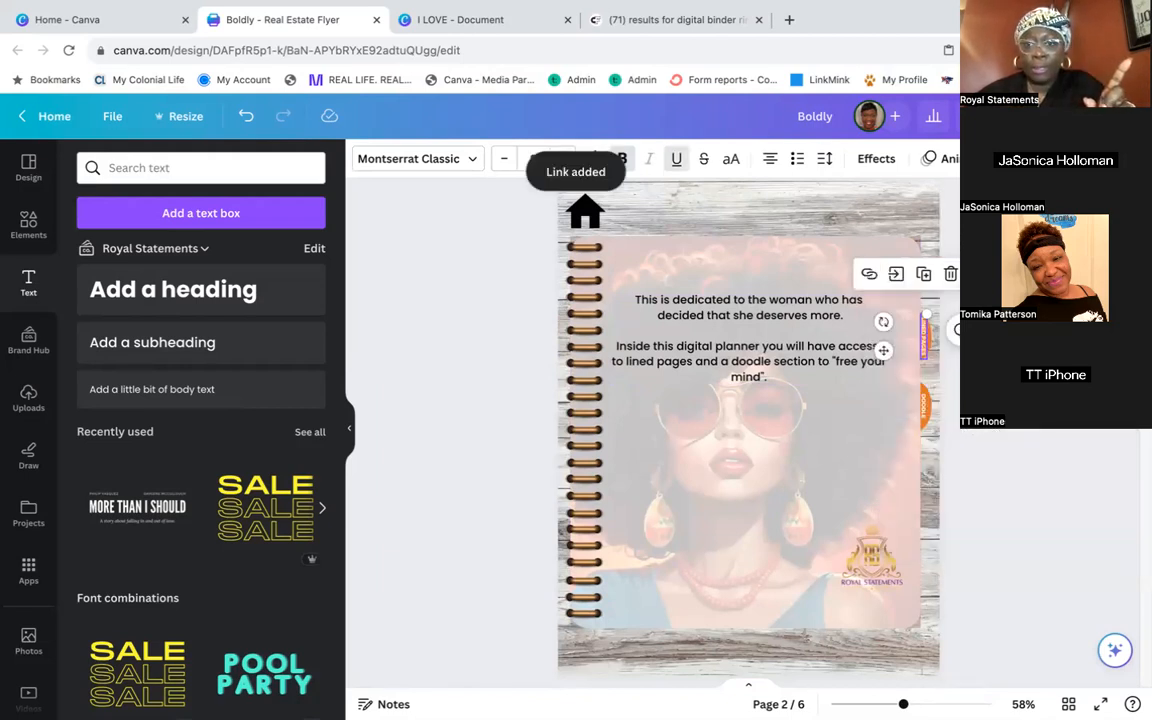
left_click(957, 198)
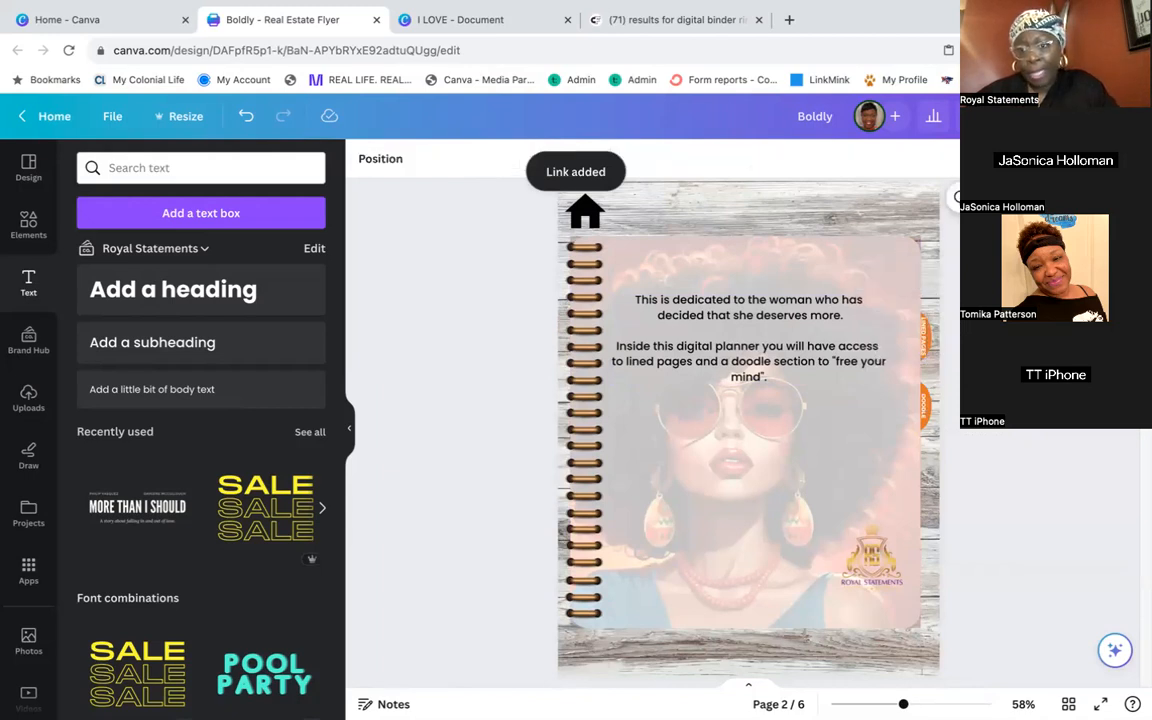
Check the link on page 2's LINED PAGES tab label and follow it to test its target
scroll(748, 380, "up", 5)
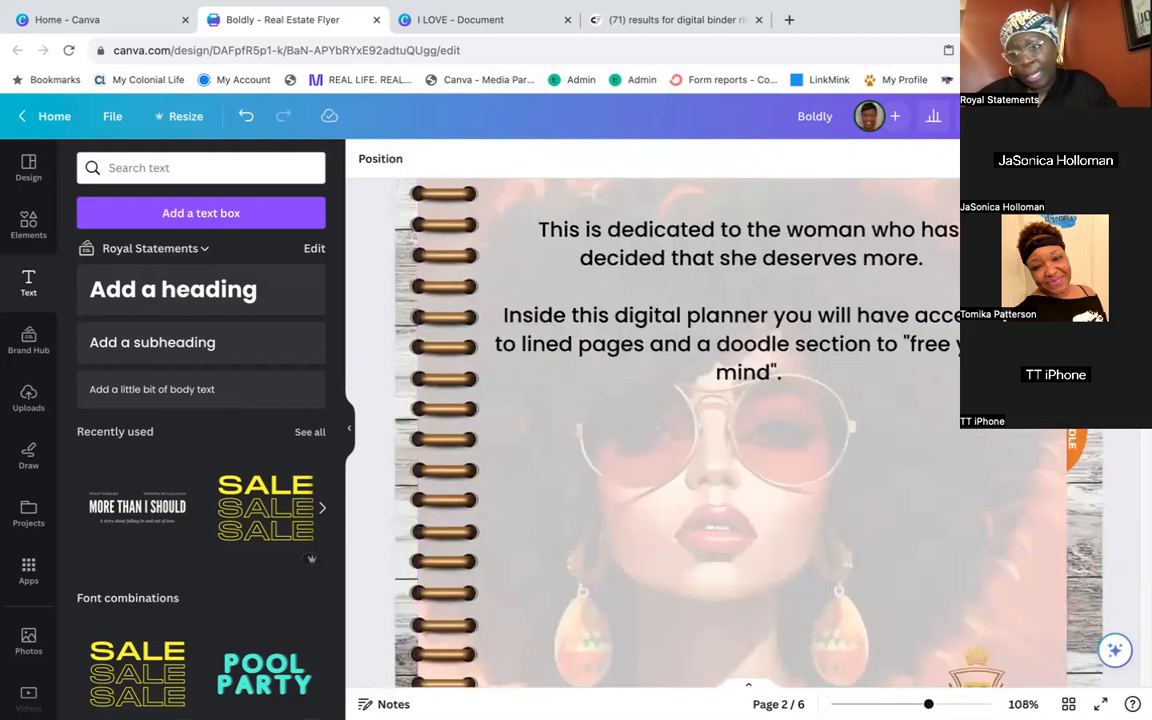
left_click(1076, 320)
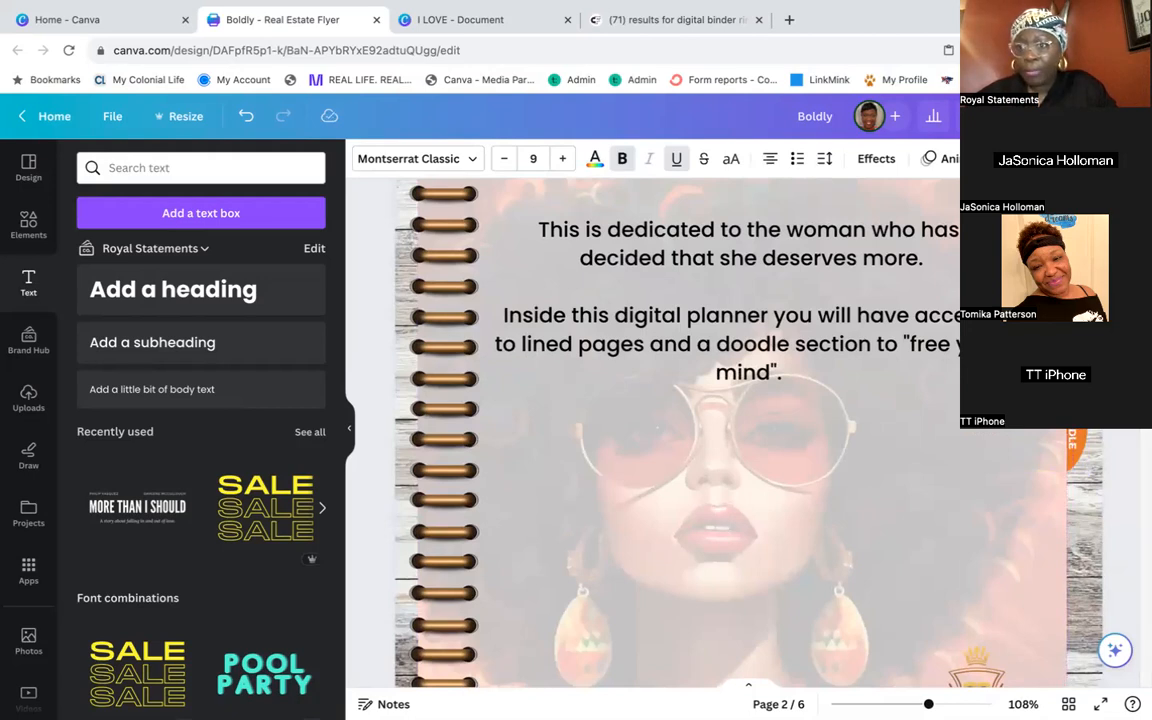
right_click(1075, 240)
left_click(1005, 540)
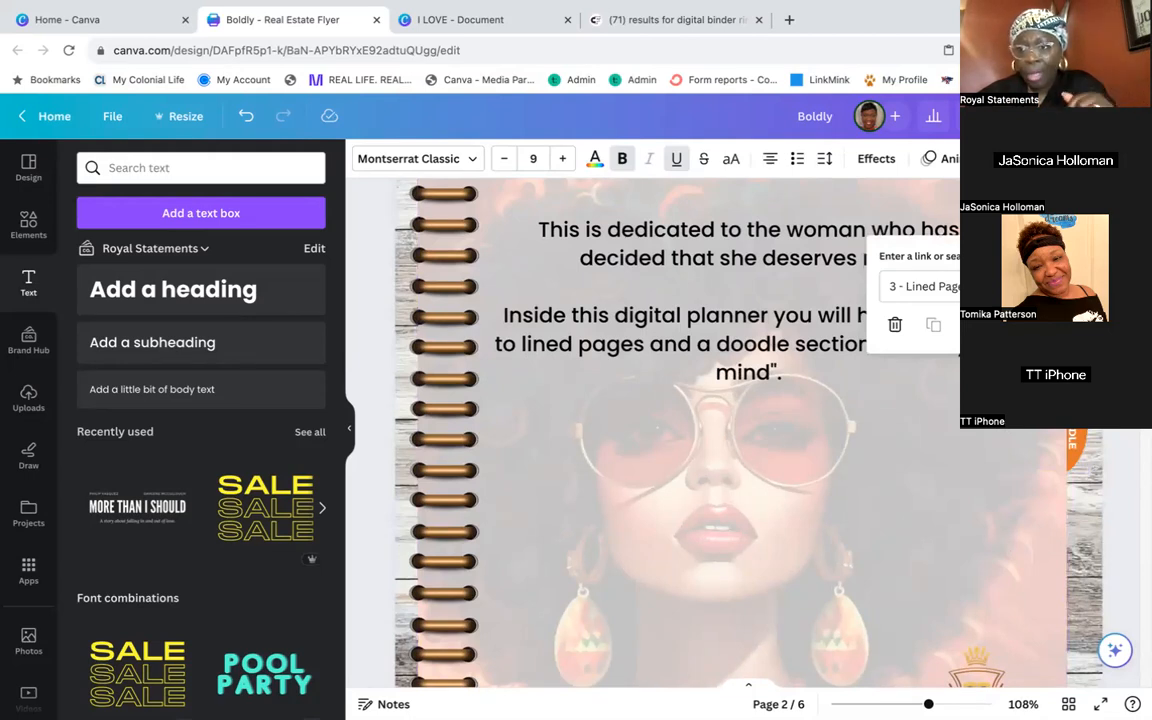
left_click(1103, 325)
key("Escape")
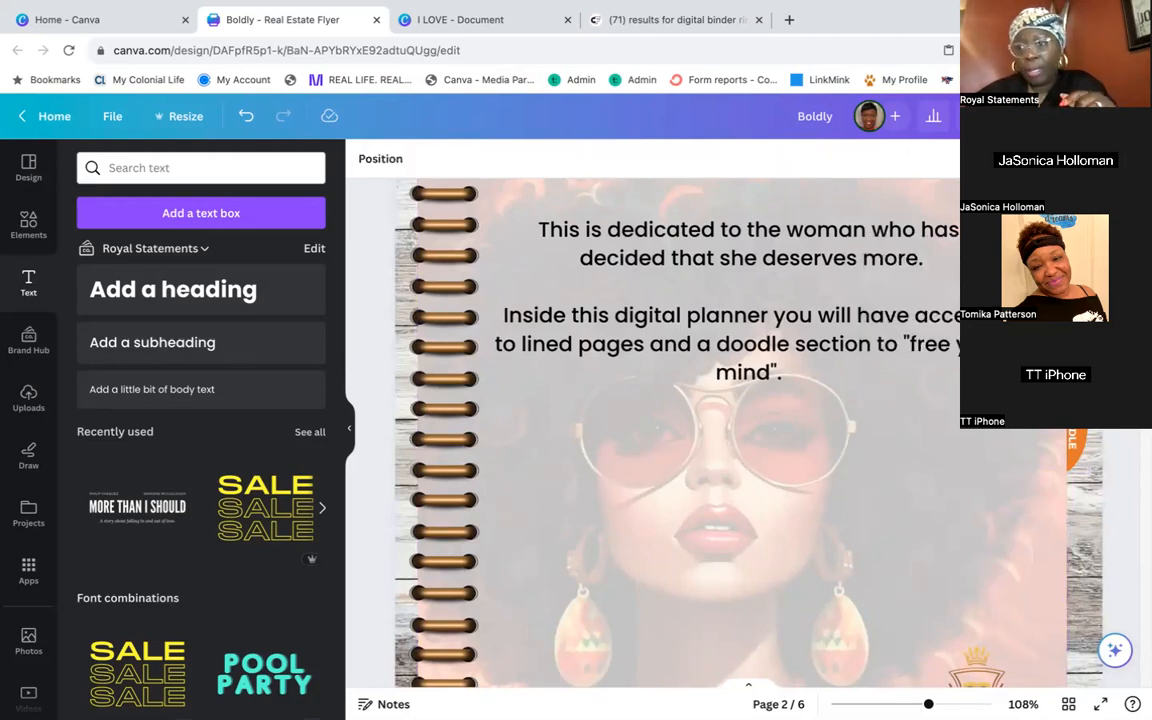
left_click(1075, 325)
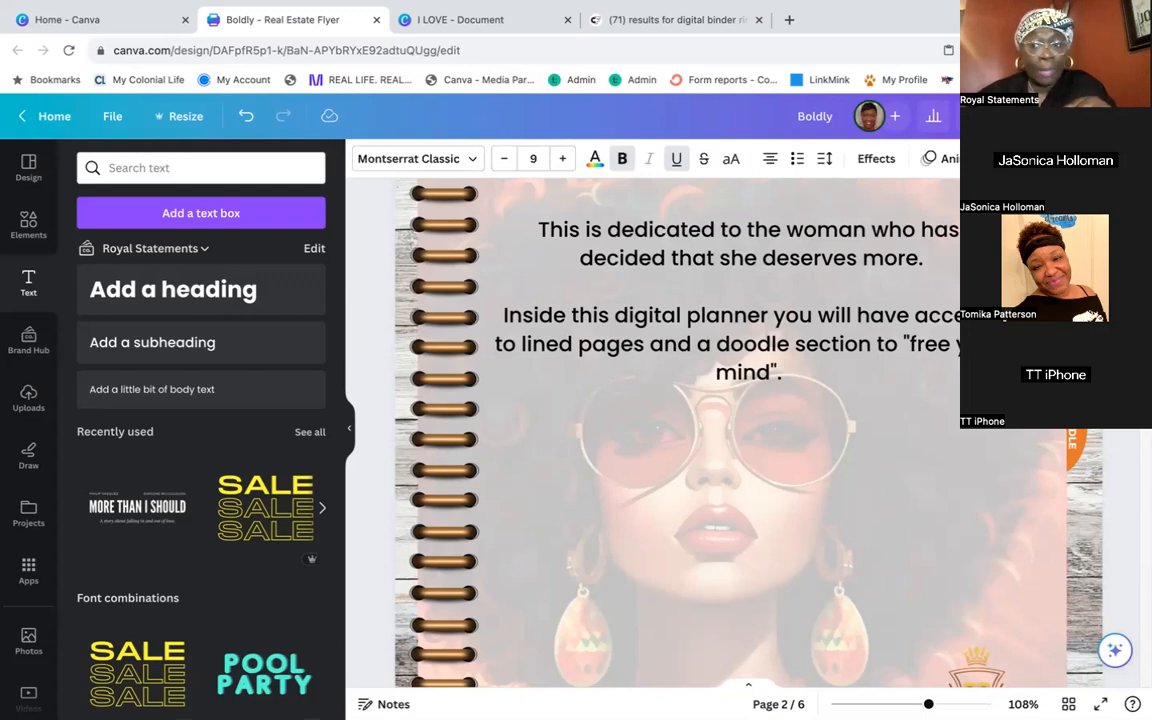
left_click(1066, 285)
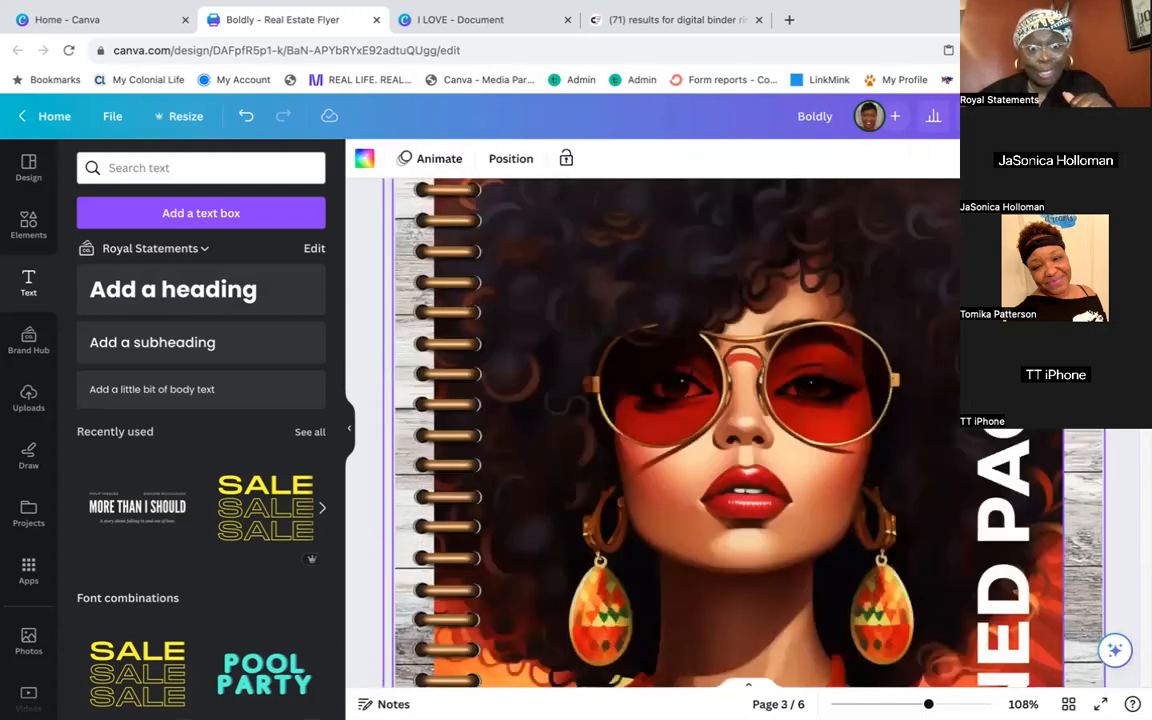
Link the DOODLE tab label on page 2 to the "4 - Doodle" page
scroll(650, 430, "up", 5)
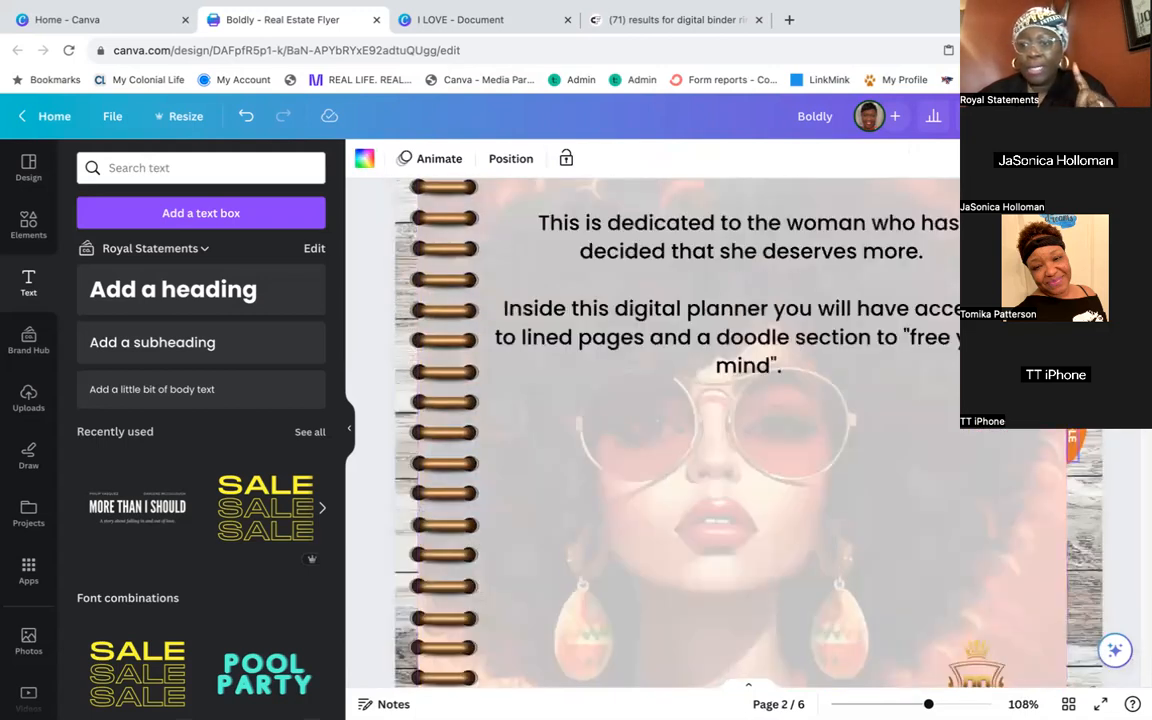
left_click(1029, 434)
right_click(1029, 434)
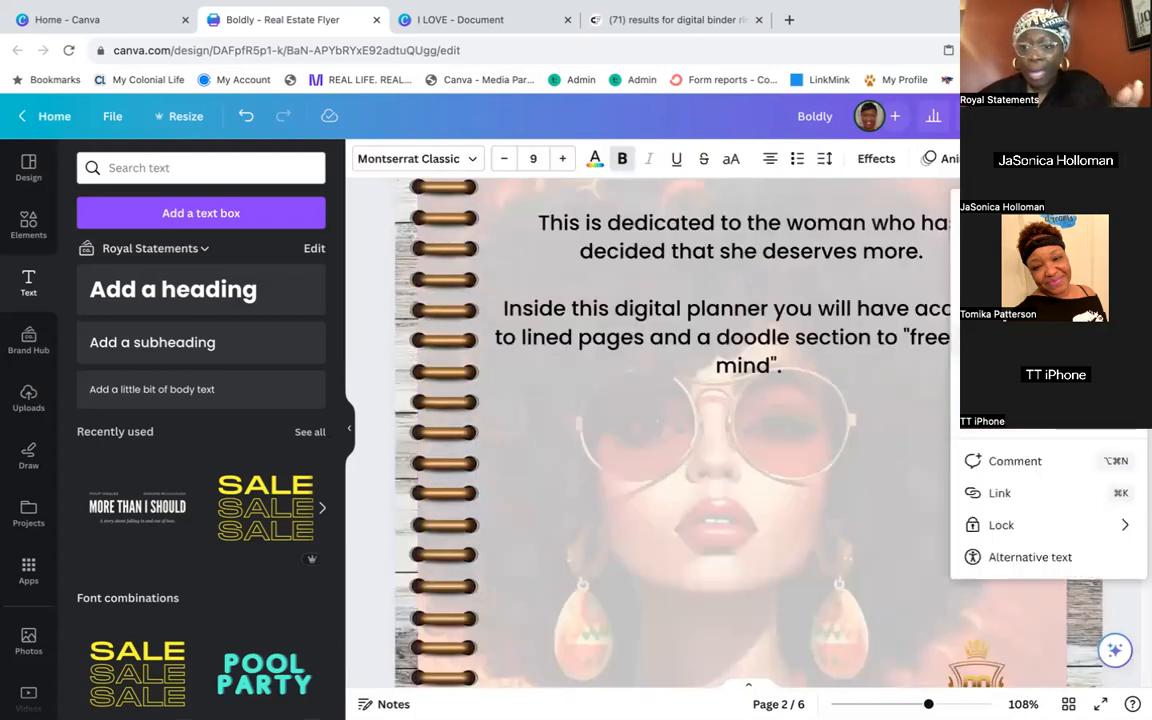
left_click(1028, 494)
scroll(1000, 525, "down", 5)
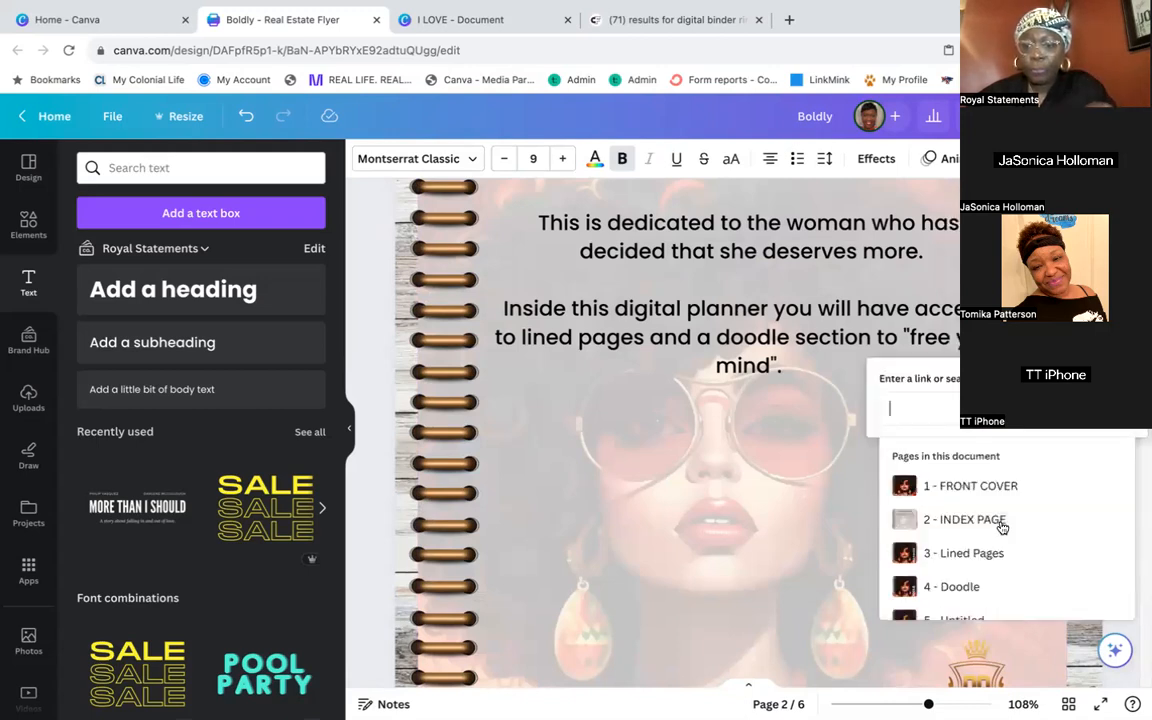
left_click(995, 540)
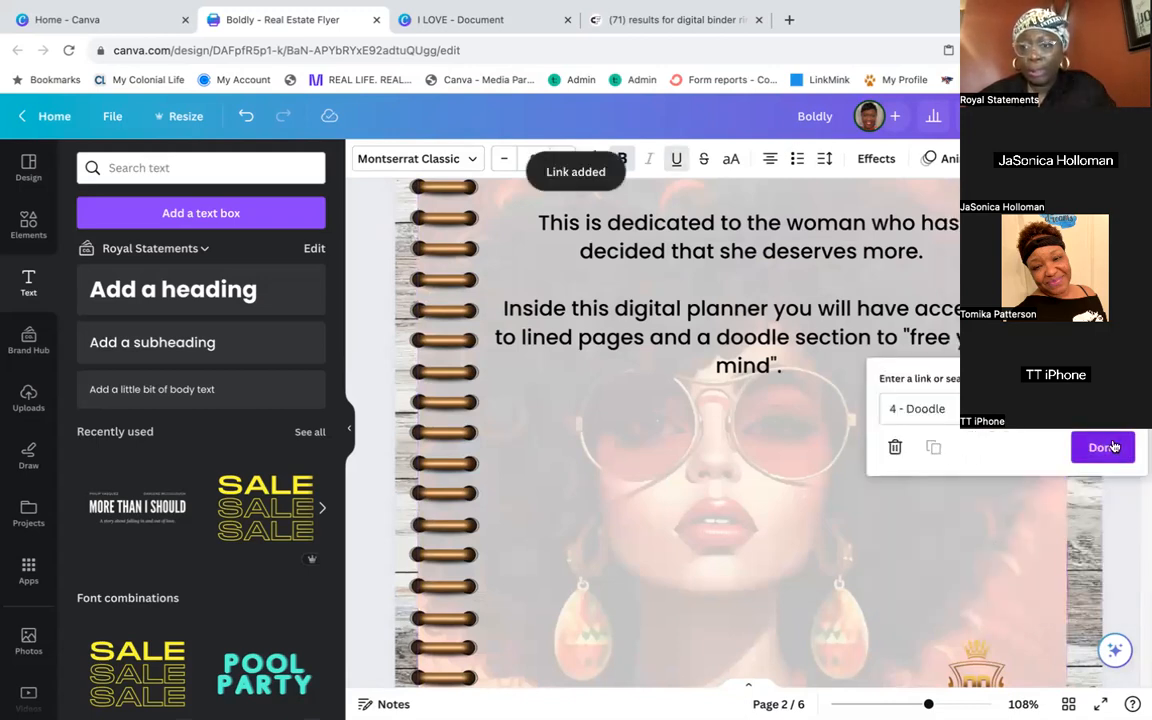
left_click(1103, 449)
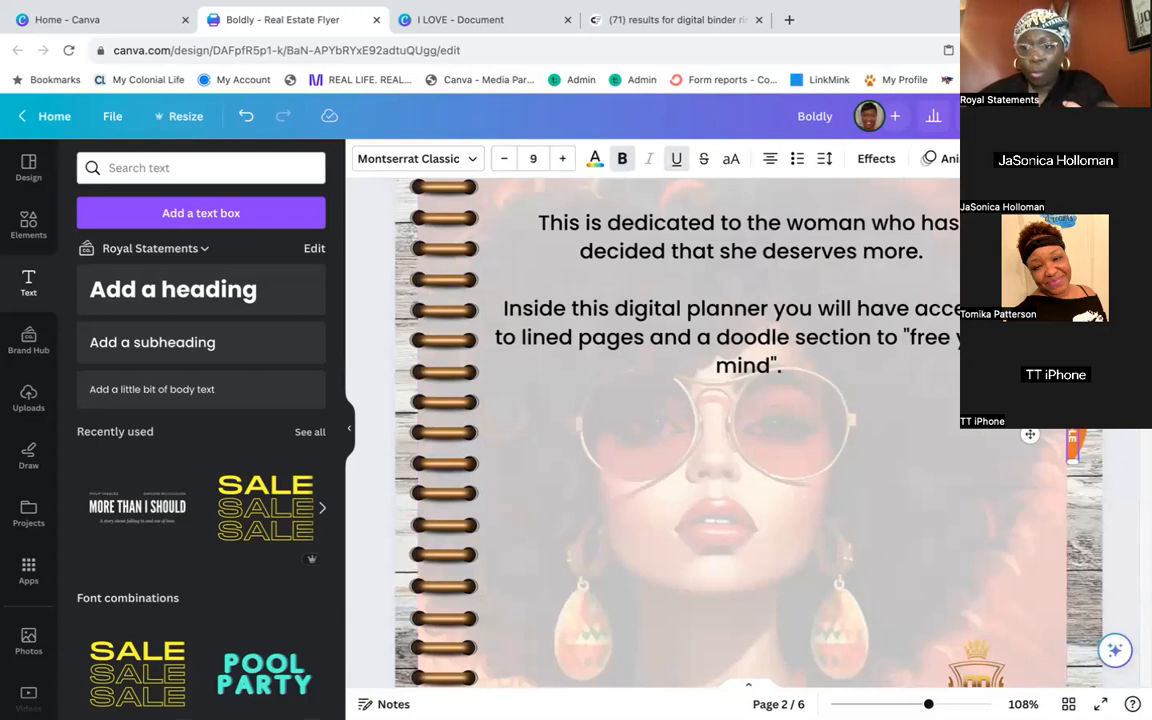
left_click(1122, 490)
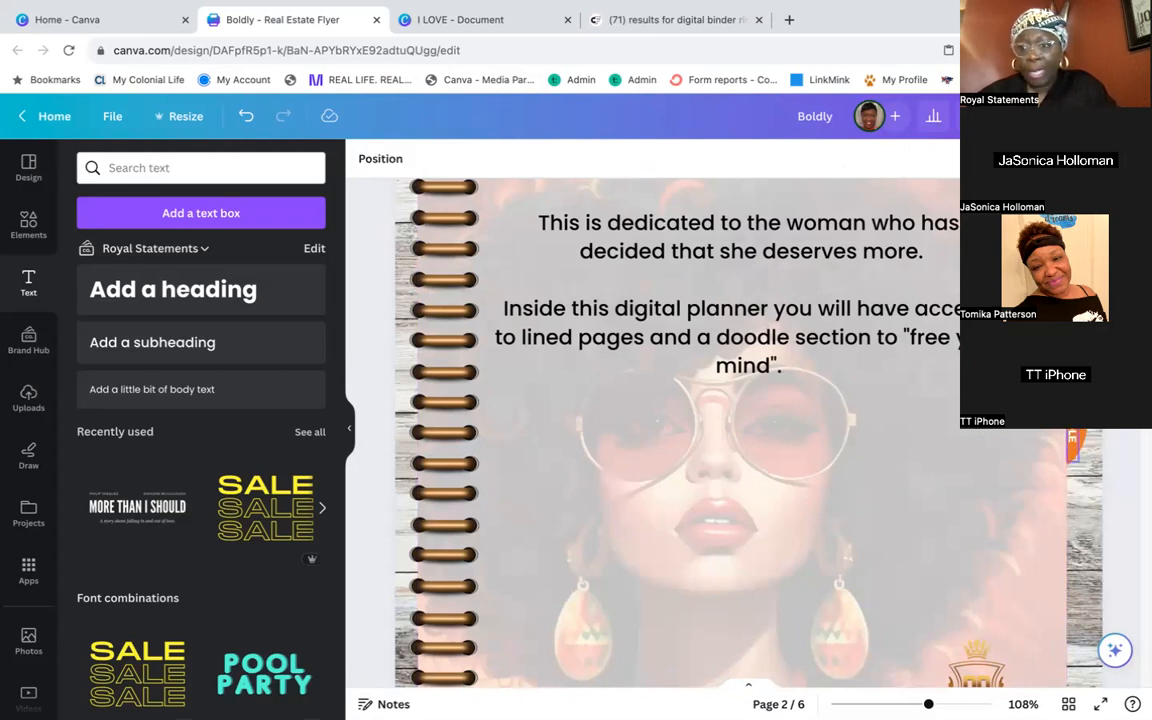
Follow the link on page 2's DOODLE tab label to test its target
left_click(1073, 446)
left_click_drag(1073, 446, 1076, 447)
left_click(1120, 488)
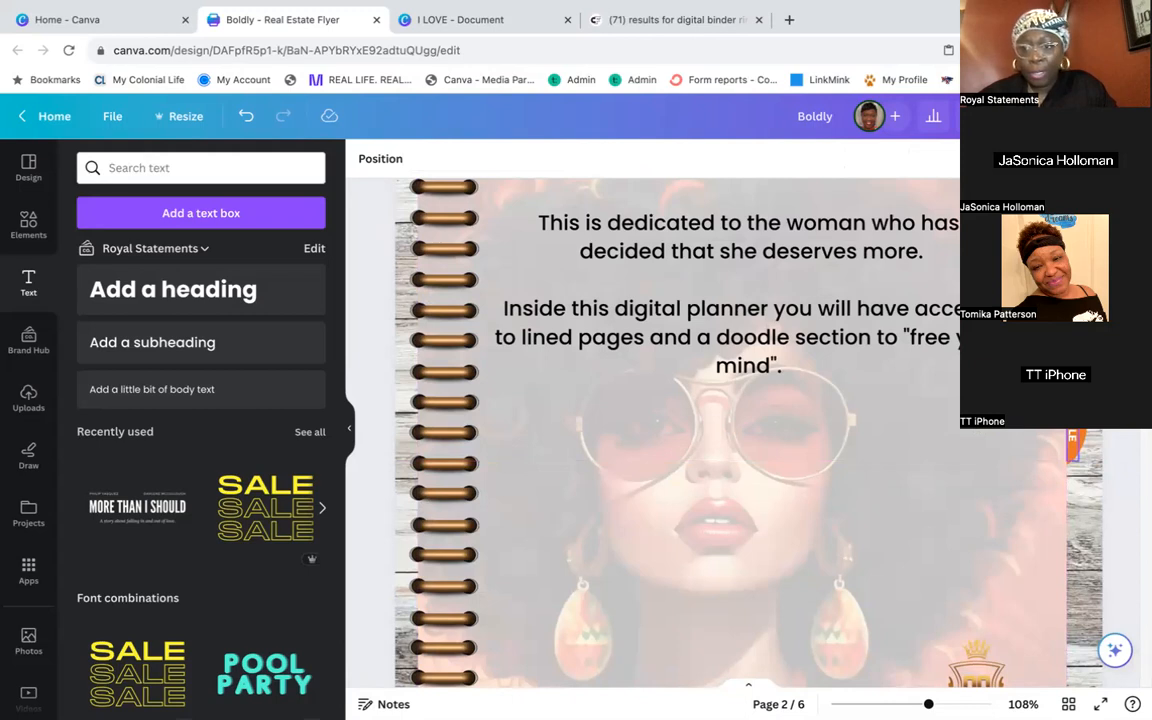
left_click(1073, 446)
left_click(1070, 405)
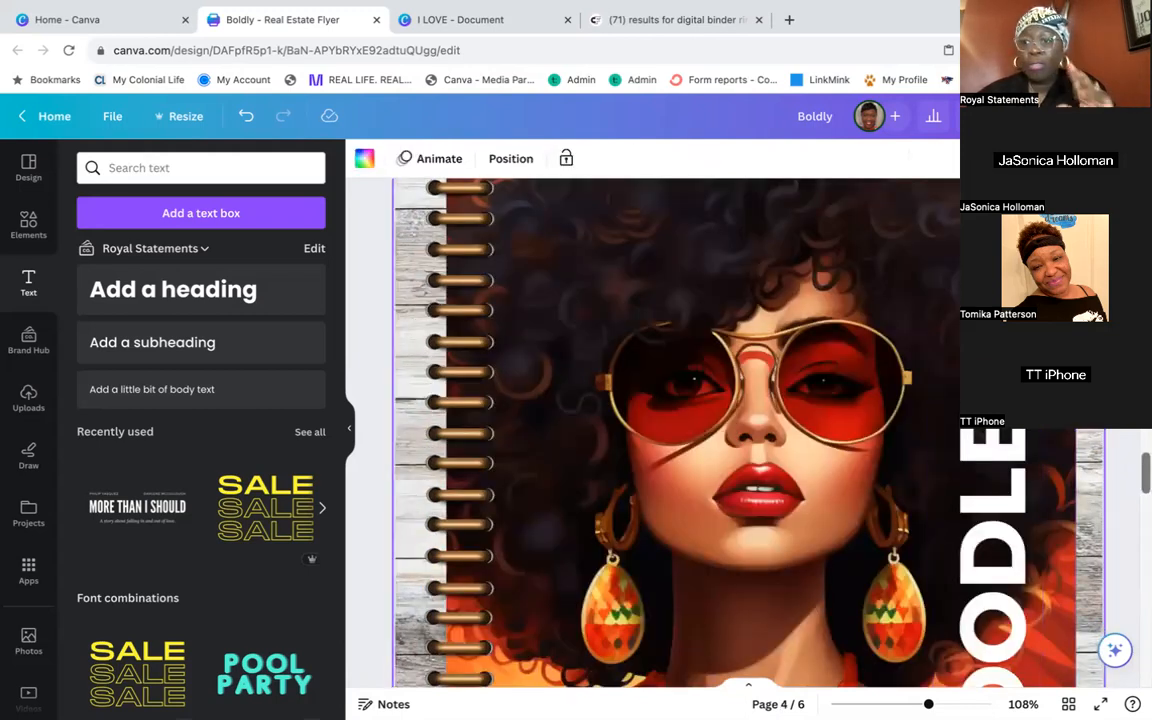
Delete the LINED PAGES label and its orange side tab from page 3
left_click(1122, 500)
scroll(1122, 500, "up", 8)
scroll(700, 420, "up", 4)
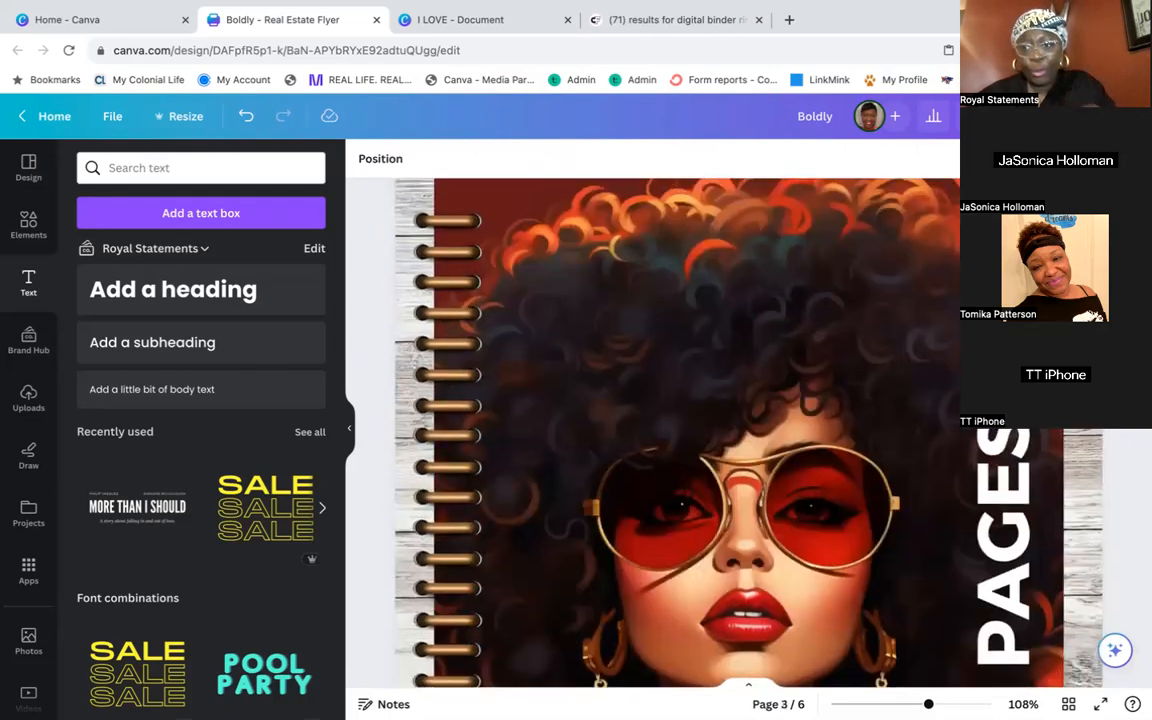
scroll(700, 420, "down", 5)
scroll(748, 432, "down", 5)
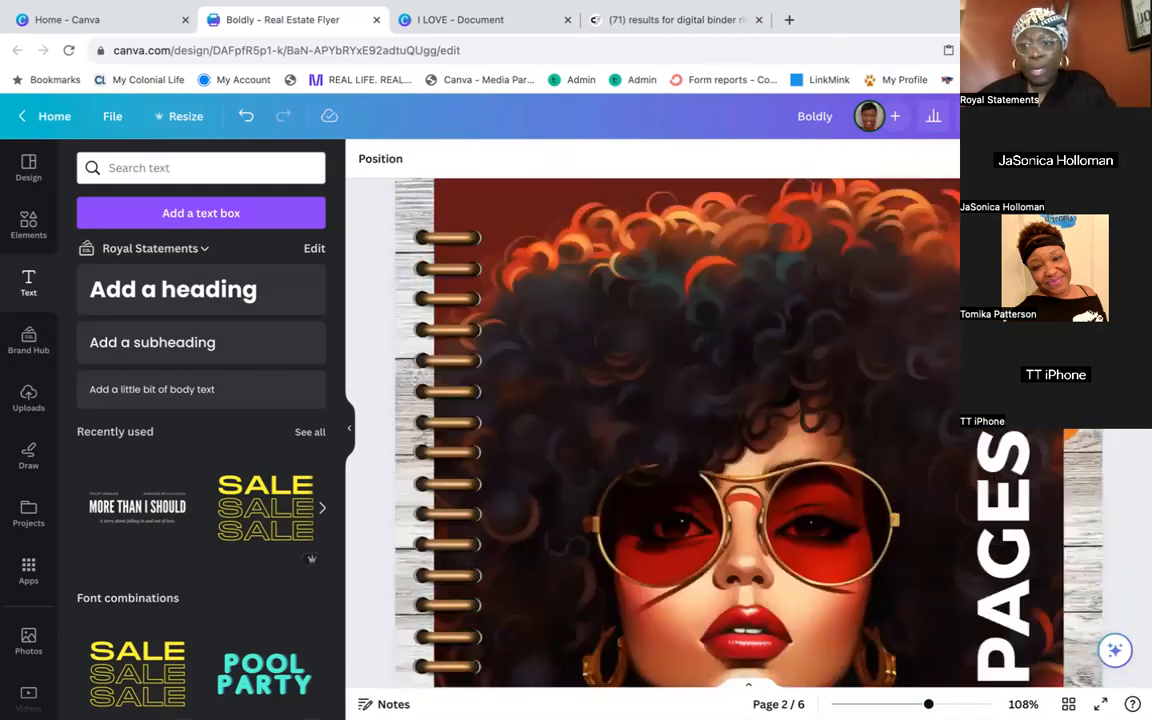
scroll(748, 432, "up", 1)
left_click(1073, 366)
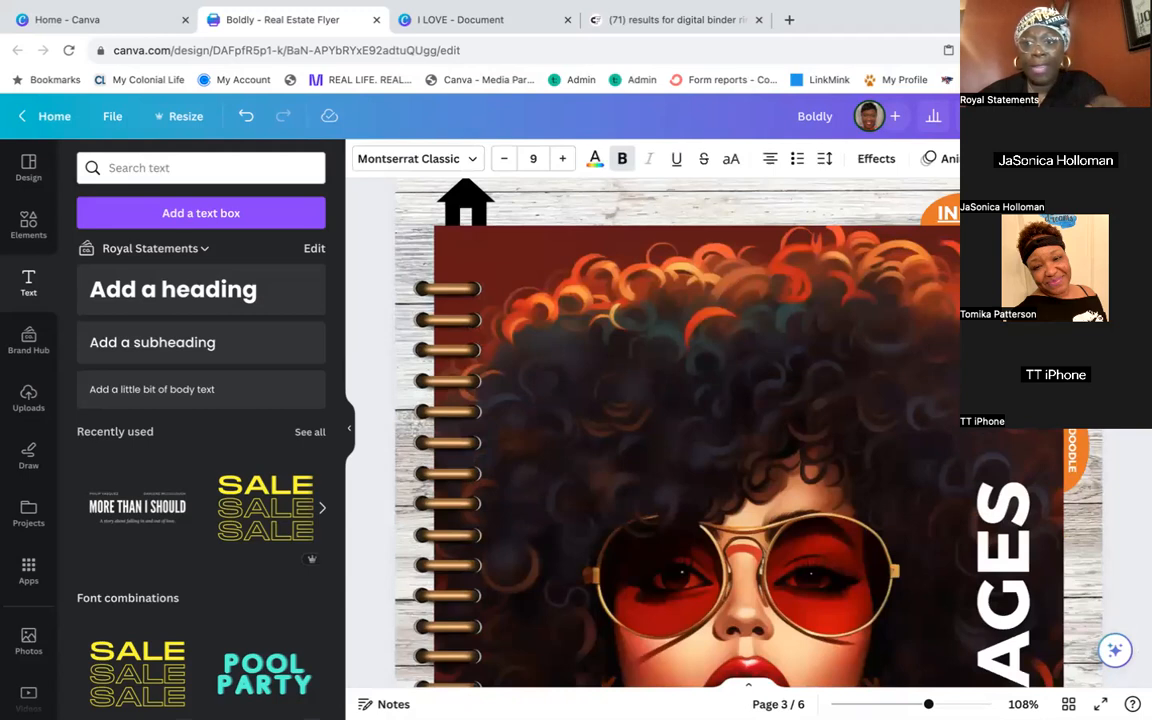
right_click(1073, 262)
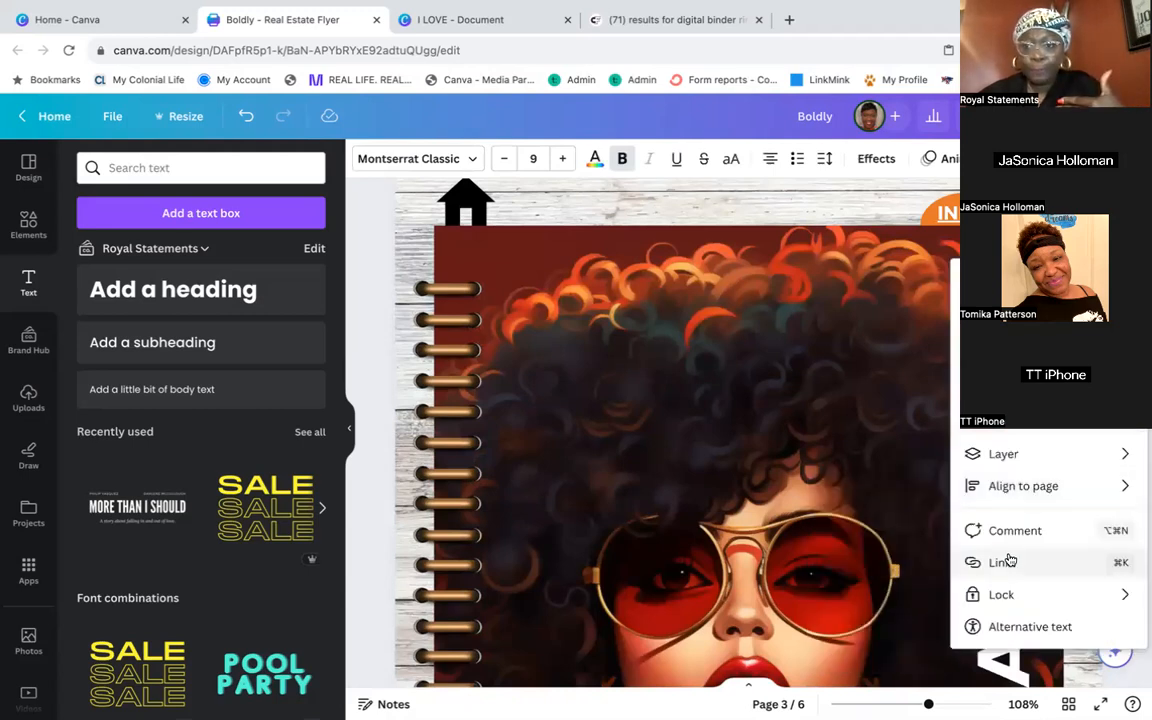
left_click(1008, 409)
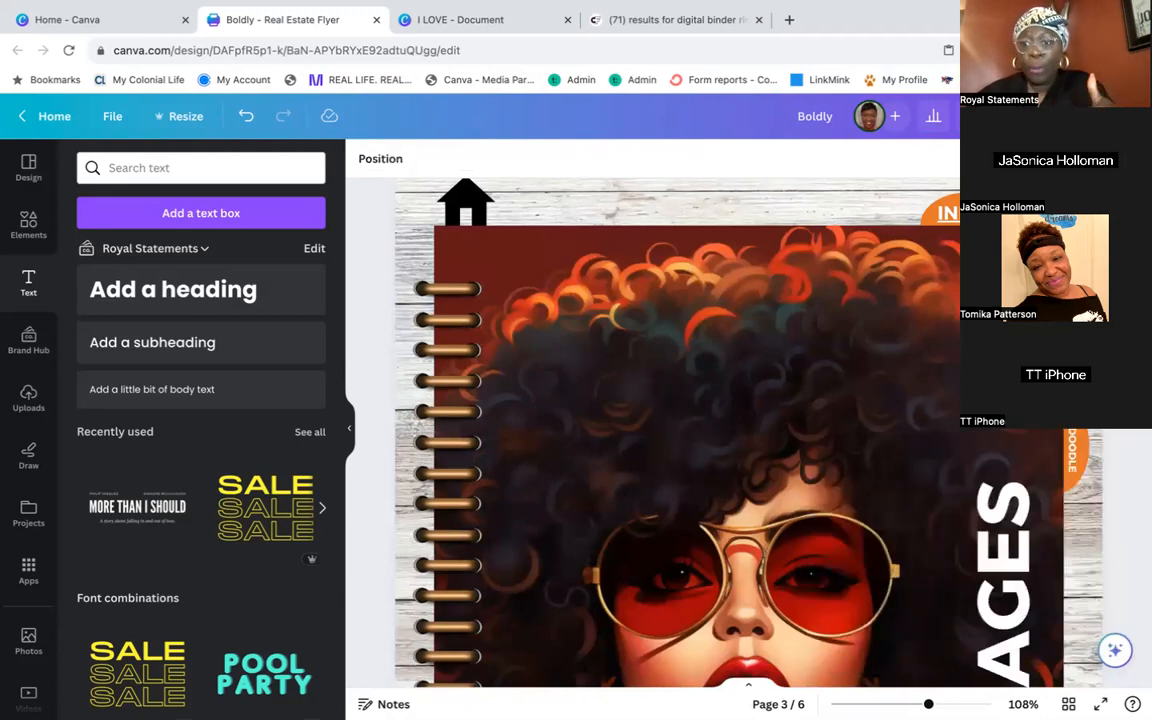
left_click(1073, 355)
key("Delete")
left_click(1078, 358)
key("Delete")
Link the DOODLE tab label on page 3 to the "4 - Doodle" page
left_click(1075, 433)
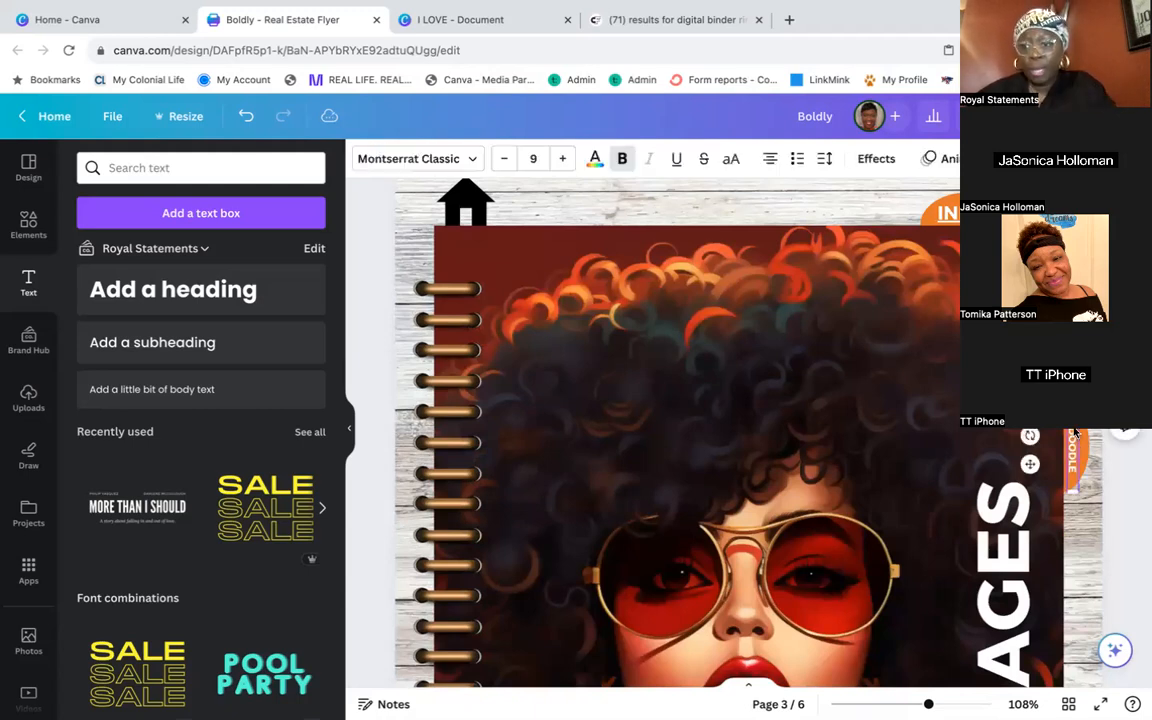
left_click(1125, 427)
left_click(1010, 493)
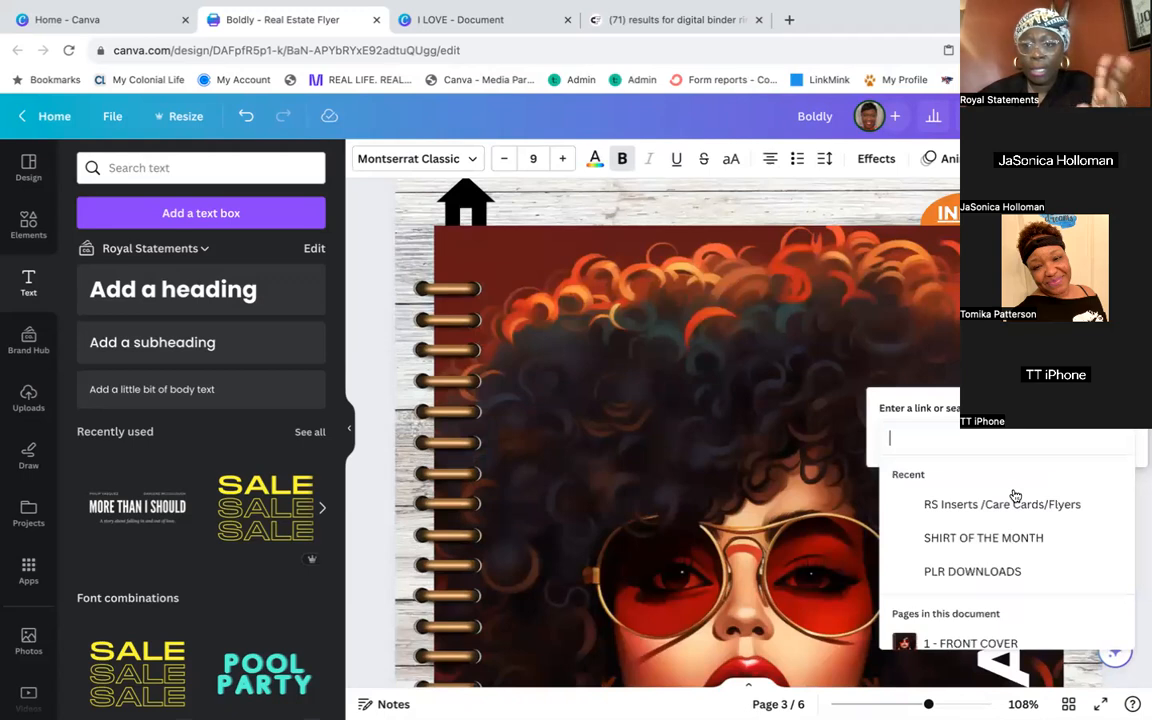
scroll(989, 597, "down", 3)
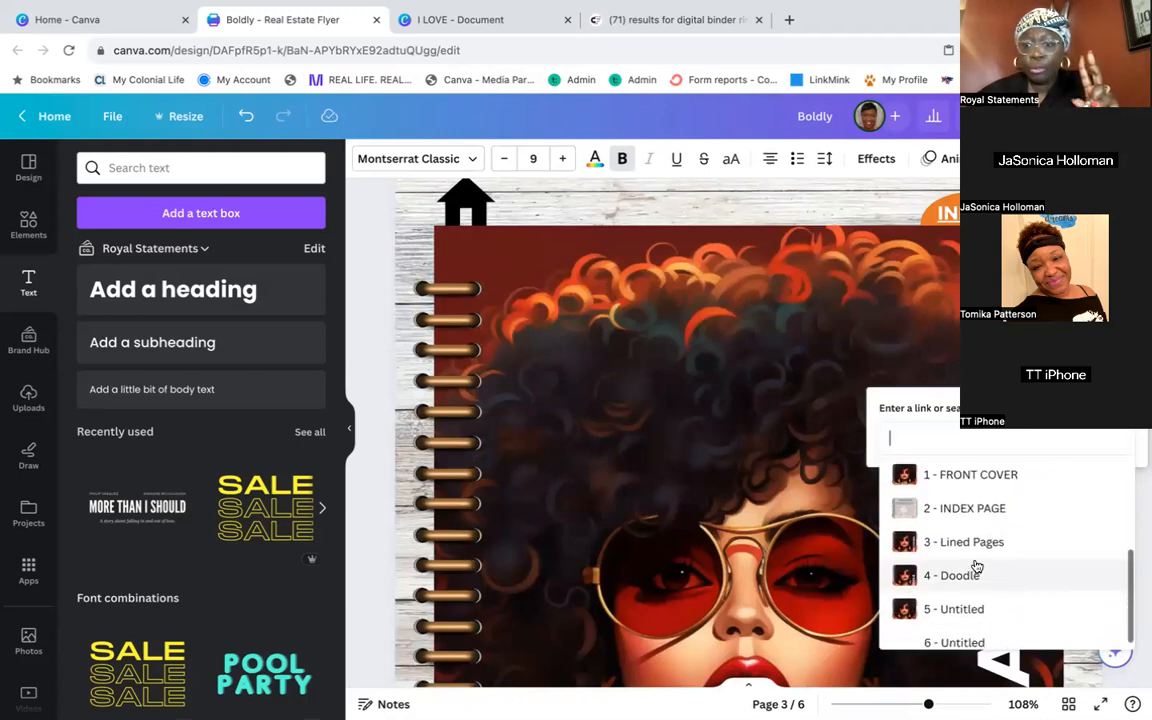
left_click(978, 585)
left_click(1100, 477)
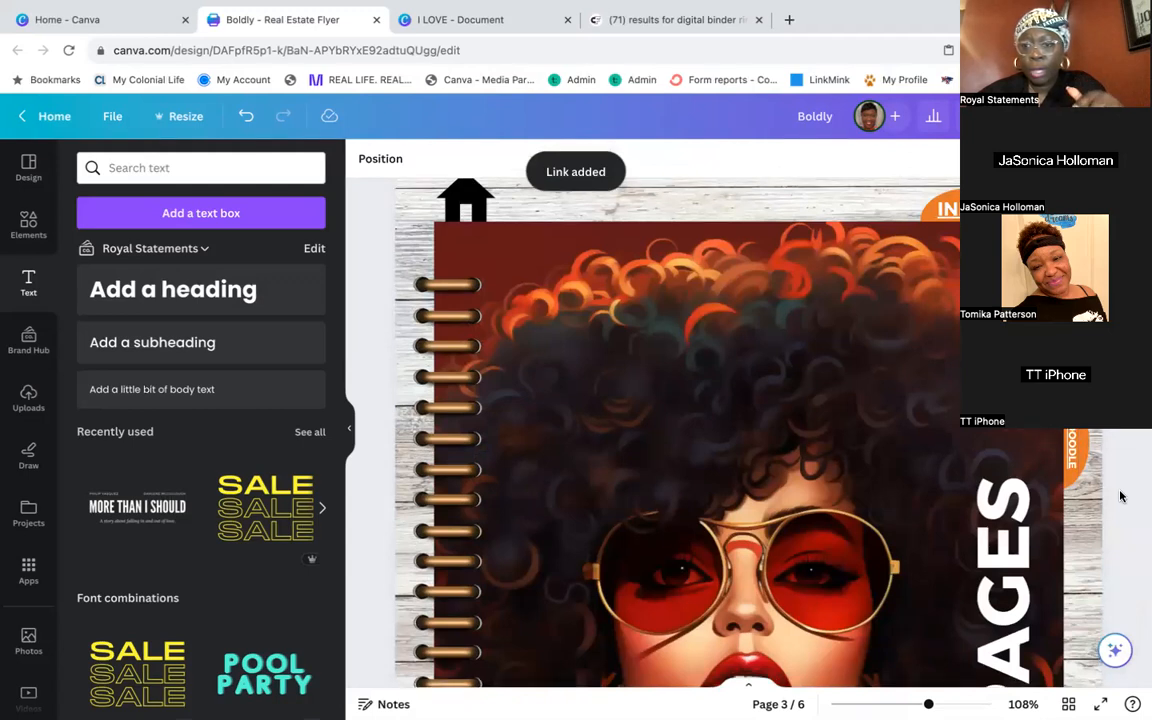
scroll(1121, 492, "down", 8)
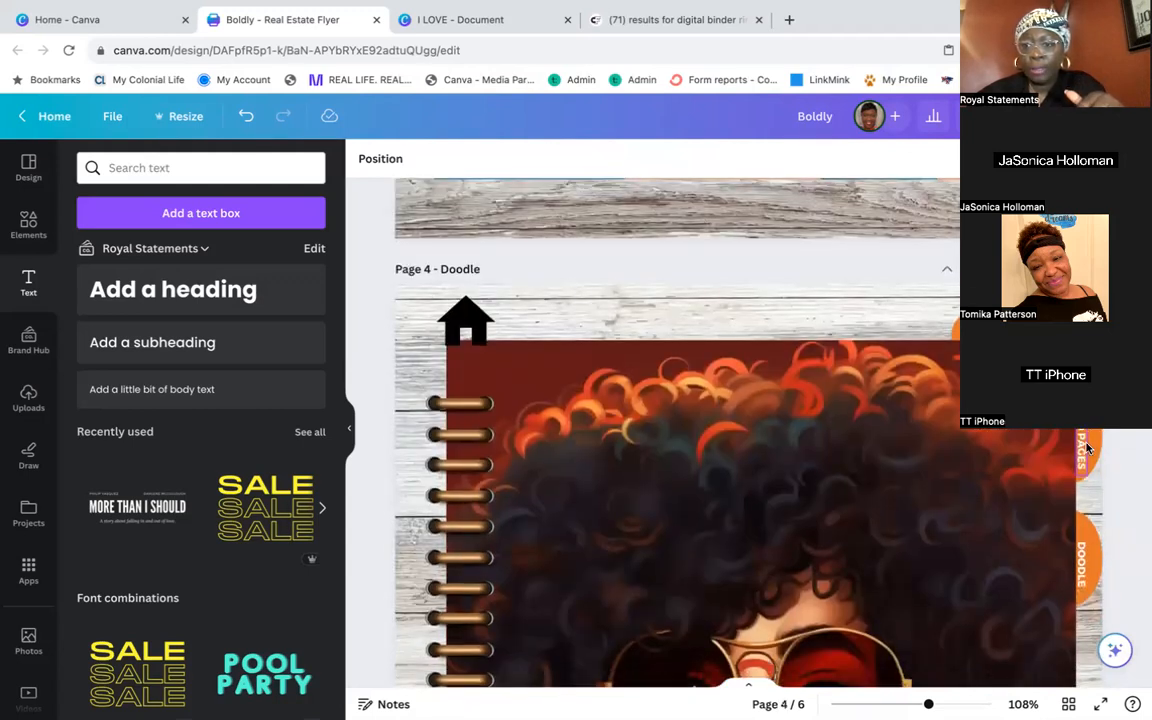
On page 4, delete the LINED PAGES label, move the DOODLE label up onto its tab, and delete the empty lower orange tab
left_click(1087, 447)
key("Delete")
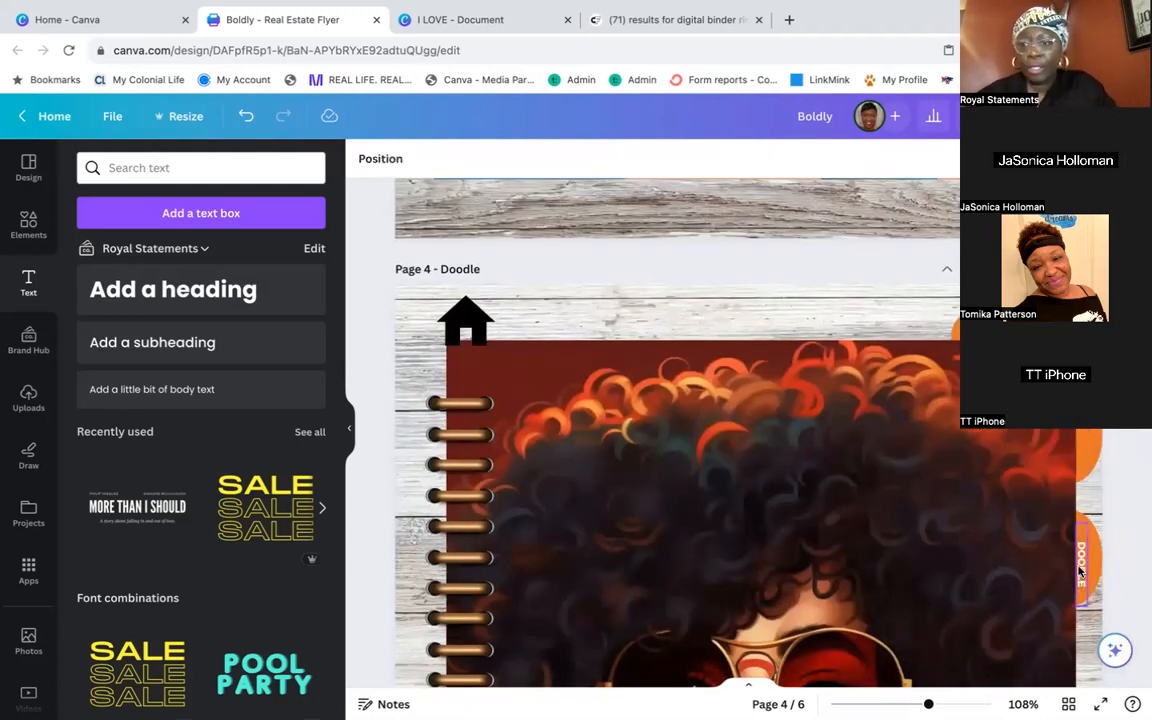
left_click(1080, 570)
left_click_drag(1080, 570, 1078, 431)
left_click(1088, 556)
key("Delete")
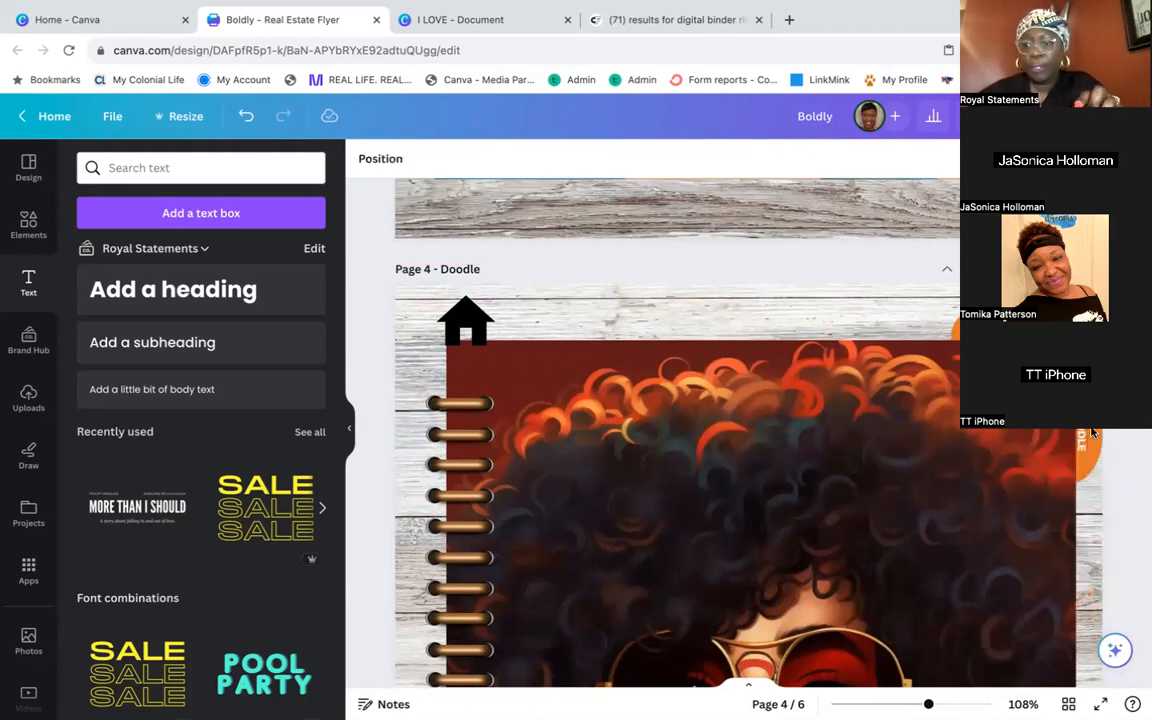
Link the DOODLE tab label on page 4 to the "3 - Lined Pages" page
left_click(1082, 436)
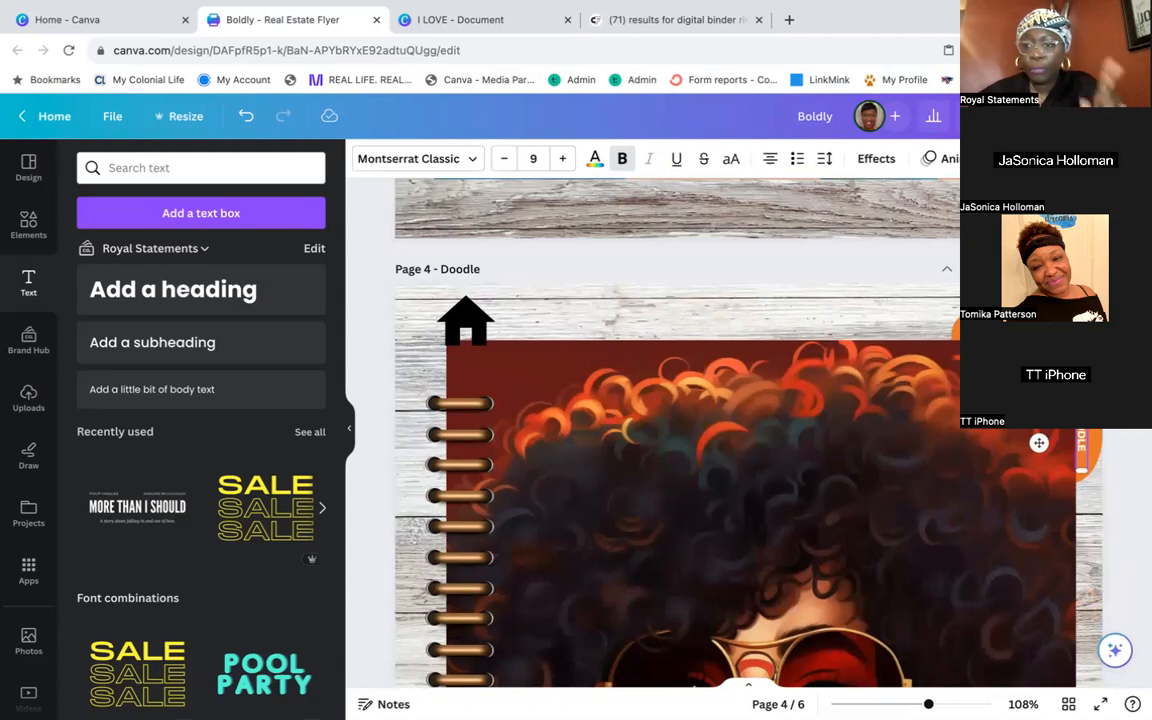
right_click(1039, 443)
left_click(1018, 497)
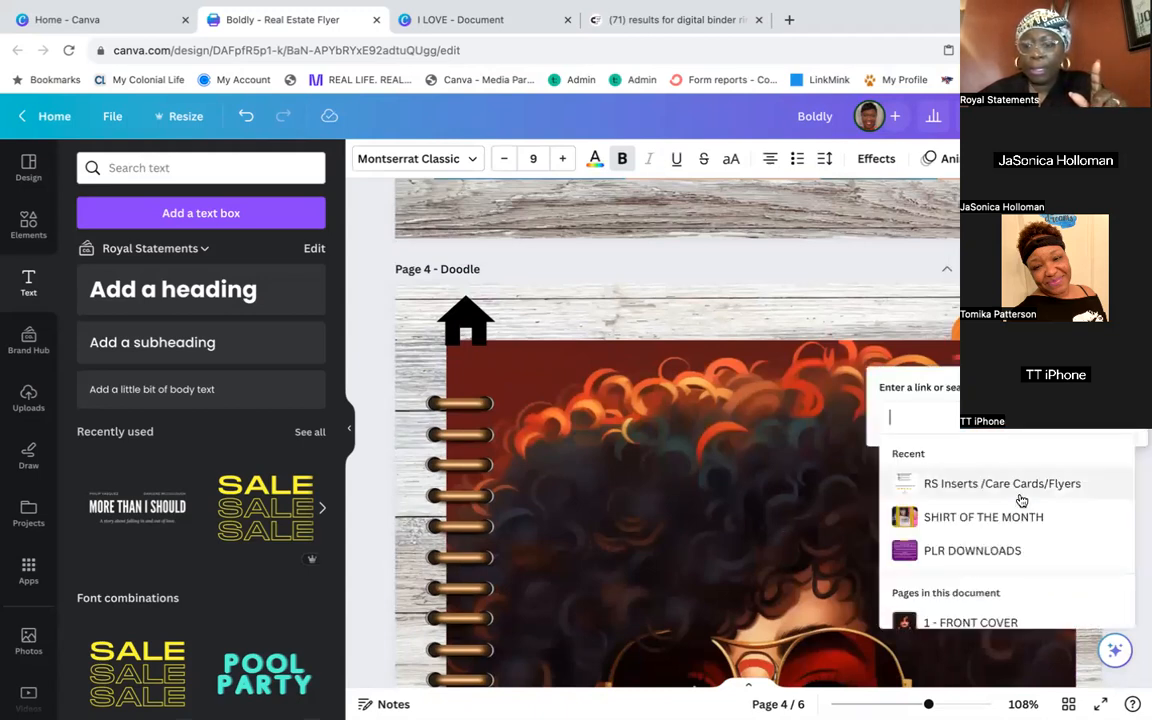
scroll(1021, 500, "down", 3)
left_click(998, 513)
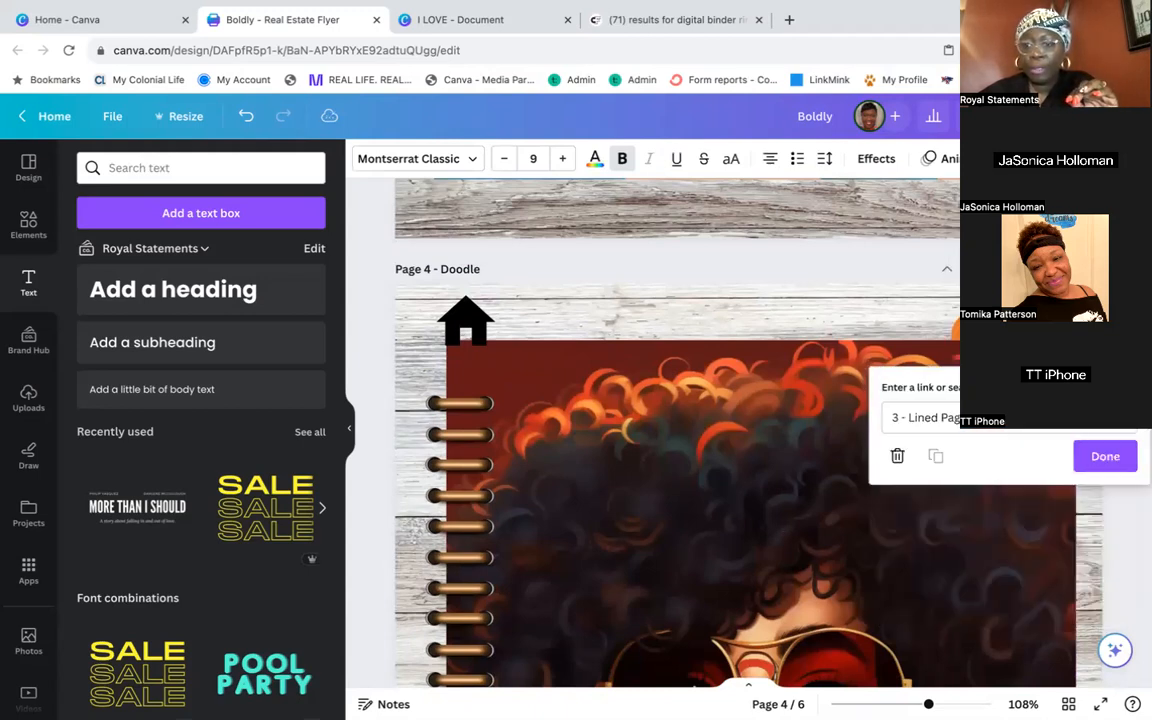
left_click(1103, 456)
Review the planner pages from the Doodle page to untitled page 5 and back up to the front cover
scroll(1087, 499, "down", 3)
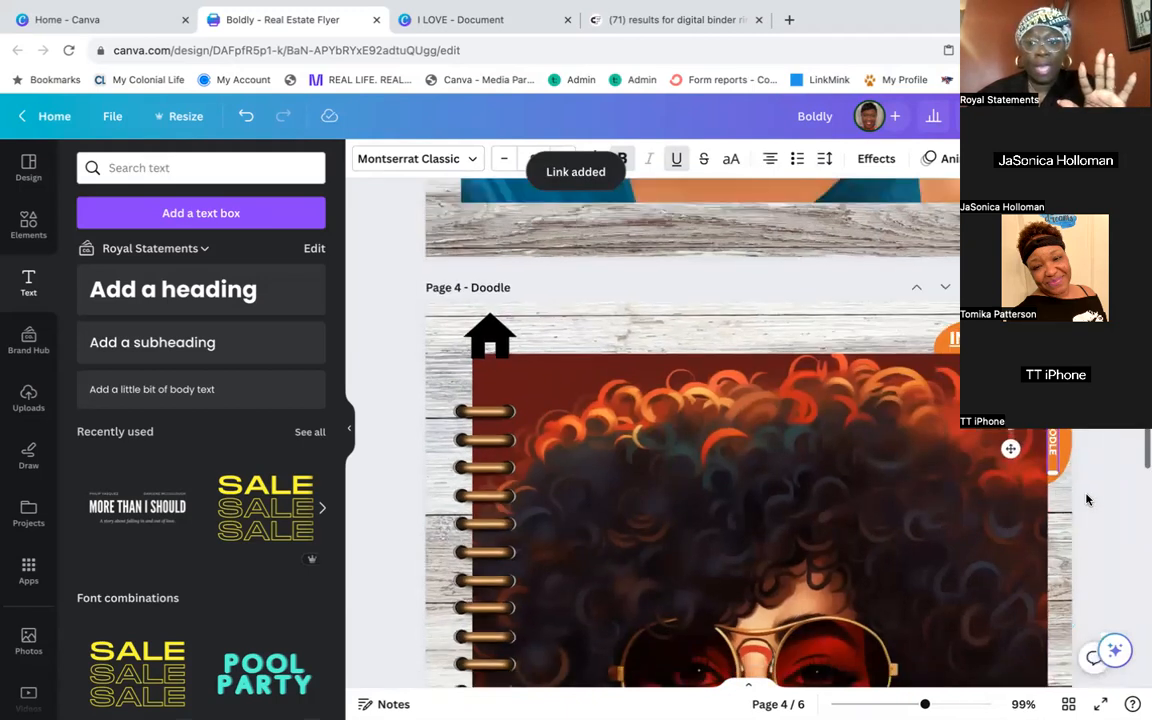
scroll(1087, 499, "down", 1)
scroll(1087, 499, "down", 1)
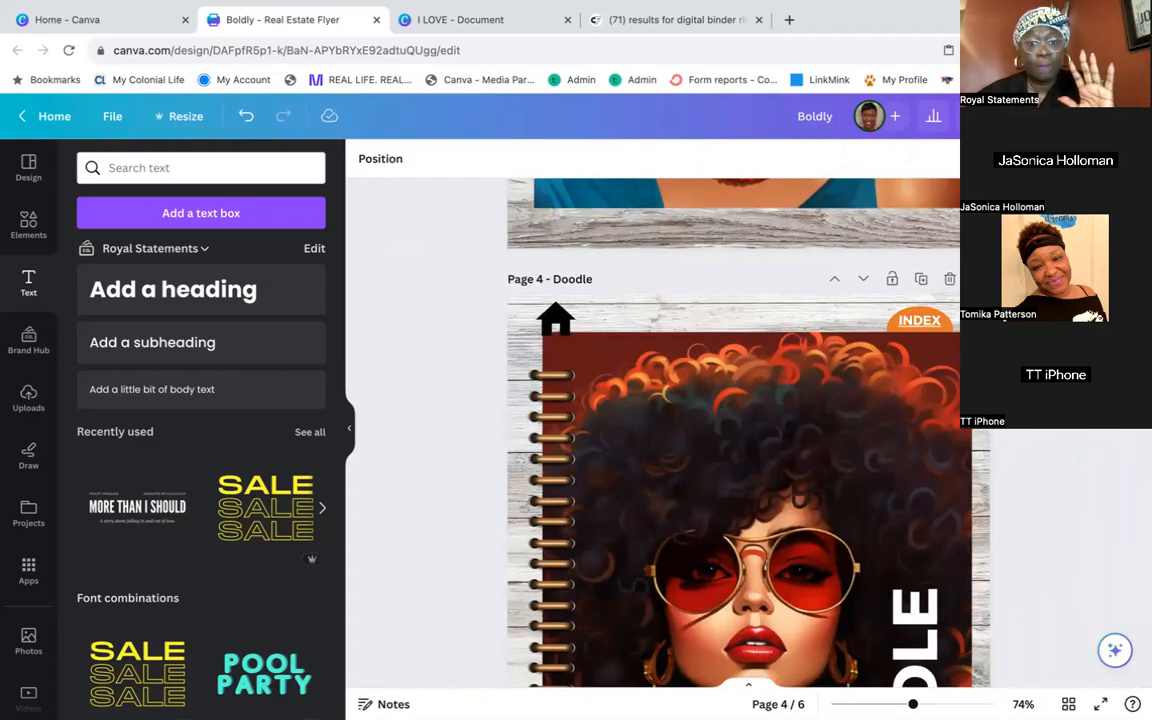
scroll(1087, 499, "down", 6)
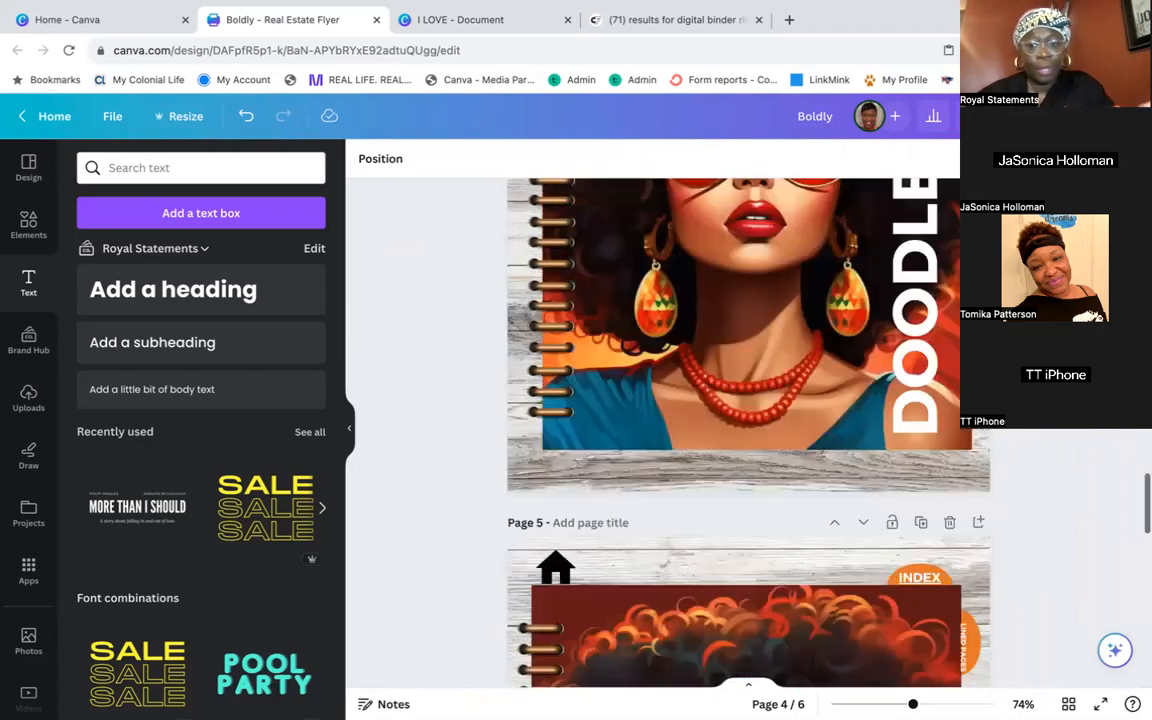
scroll(748, 430, "down", 4)
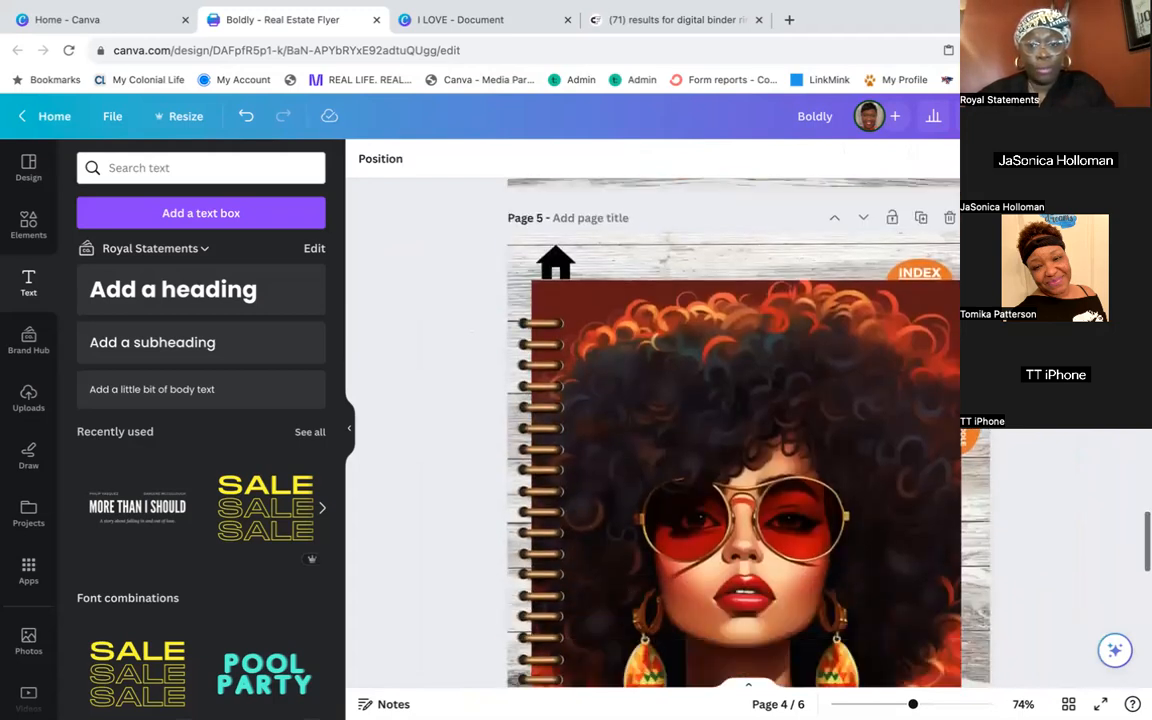
scroll(748, 430, "up", 3)
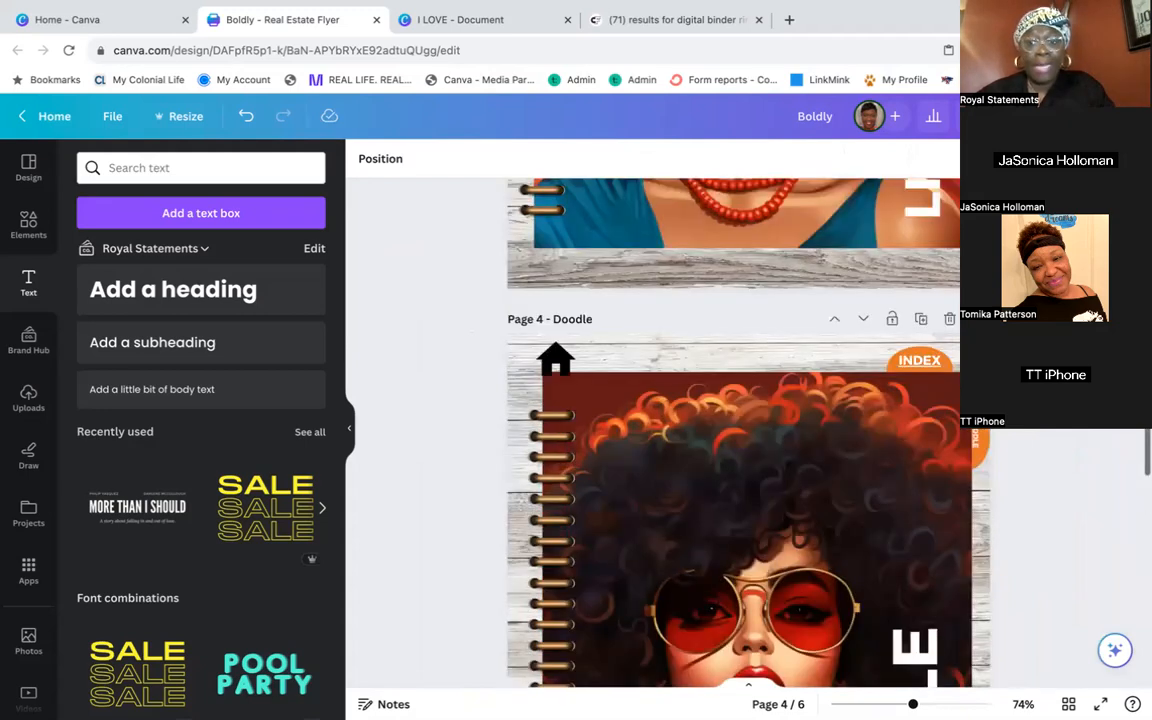
scroll(748, 430, "up", 5)
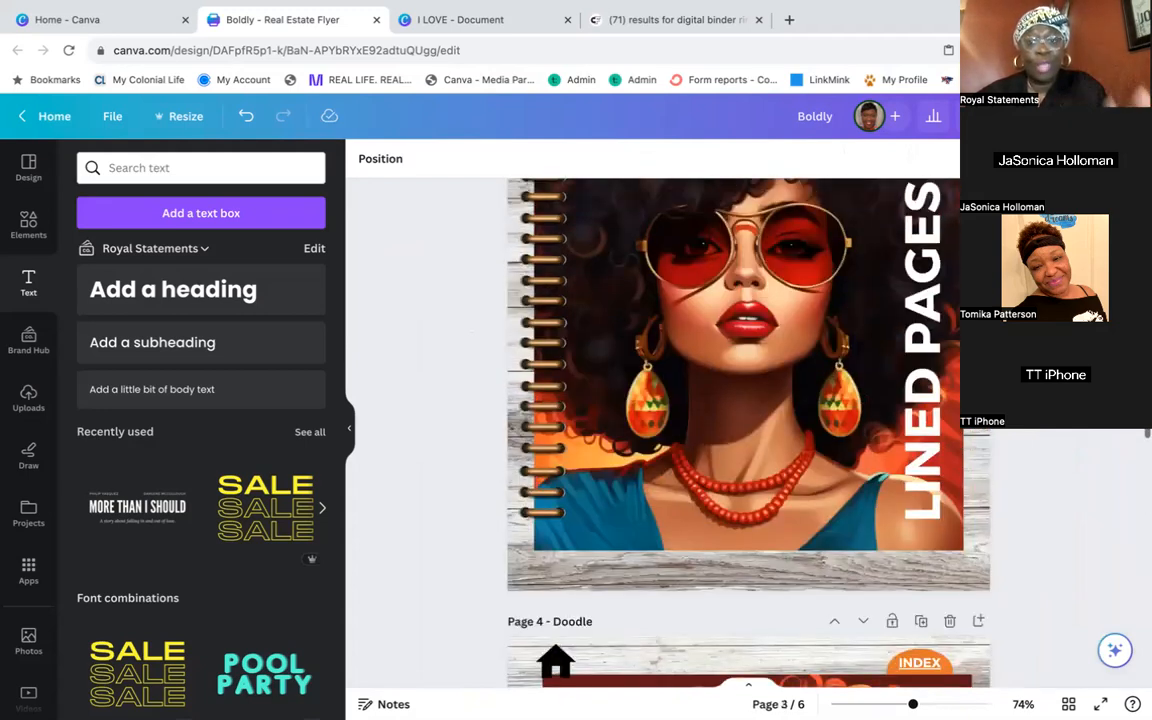
scroll(748, 430, "up", 10)
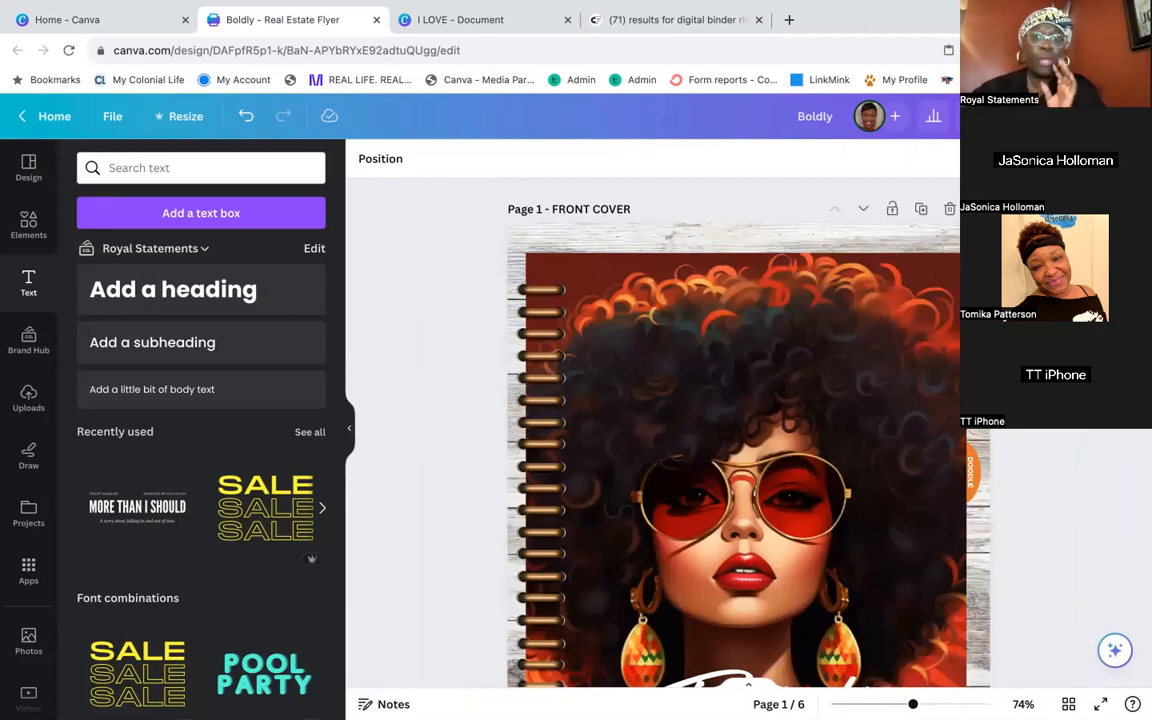
Switch to the Creative Fabrica results for digital binder rings and look through the available ring sets
left_click(679, 25)
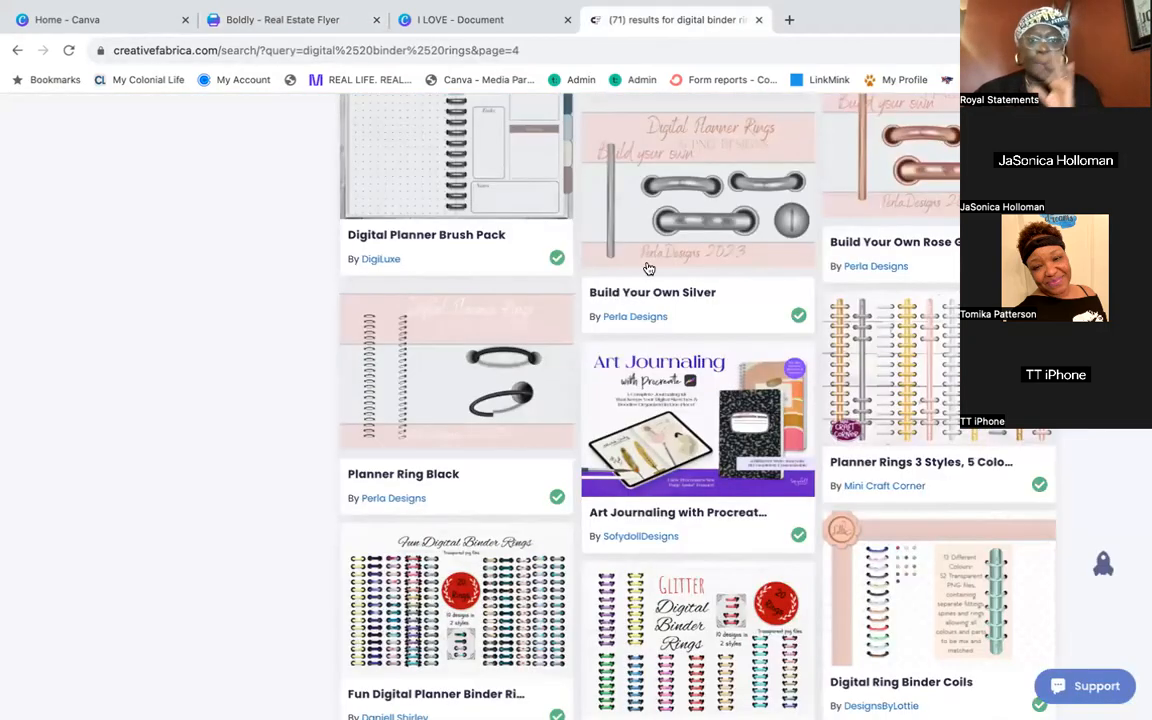
scroll(648, 268, "down", 10)
scroll(648, 268, "up", 3)
scroll(648, 268, "up", 15)
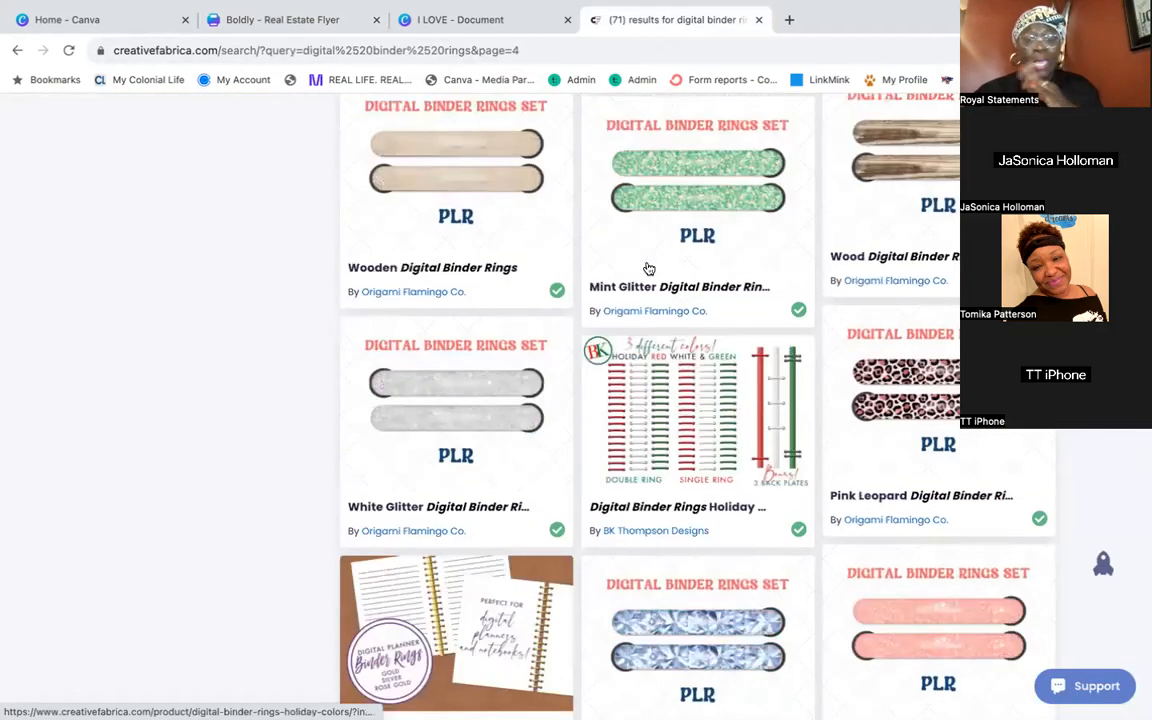
scroll(648, 268, "up", 2)
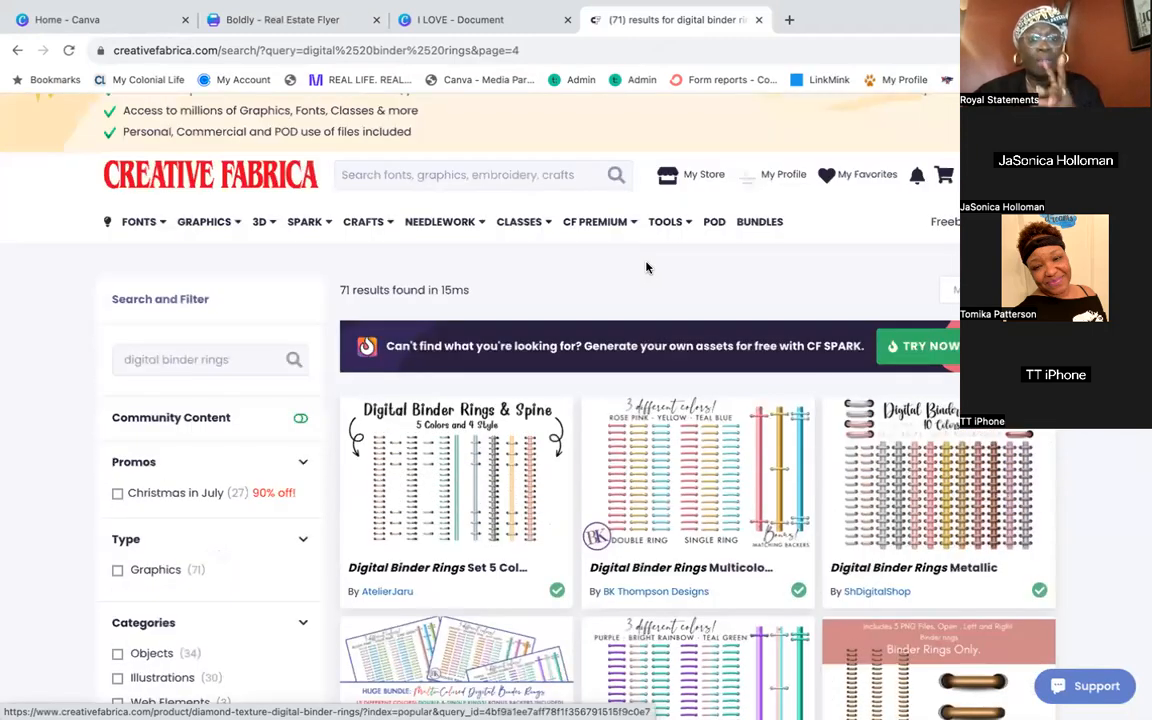
scroll(679, 467, "down", 5)
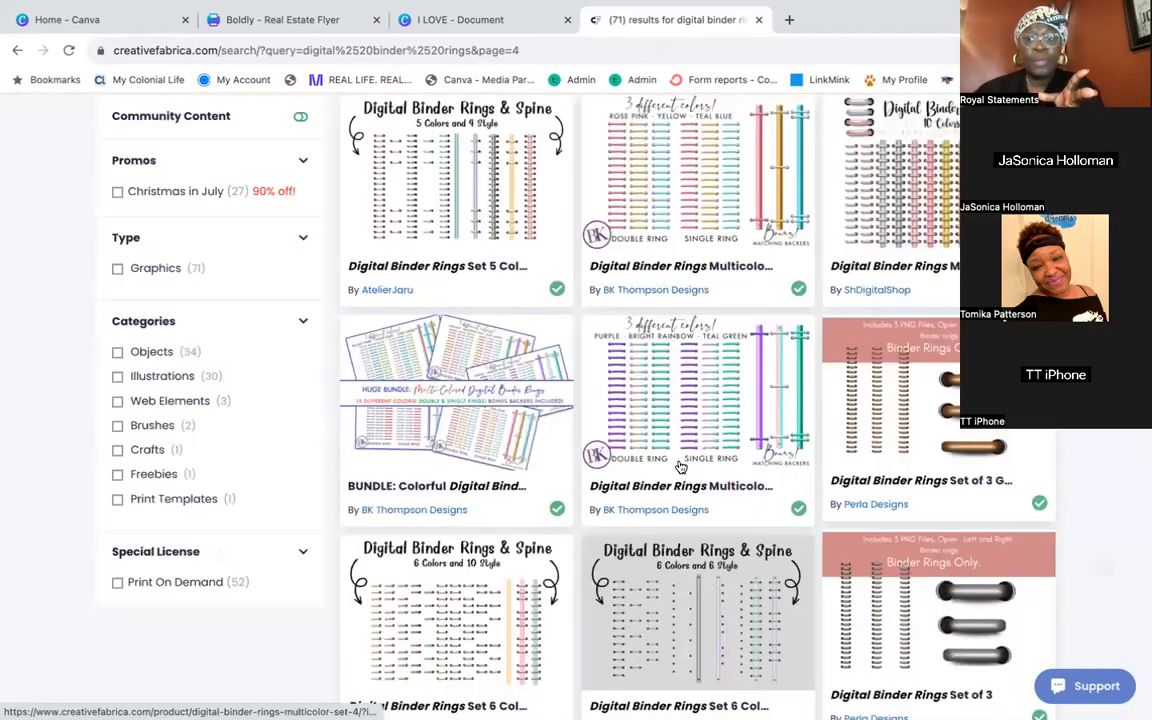
scroll(679, 467, "down", 5)
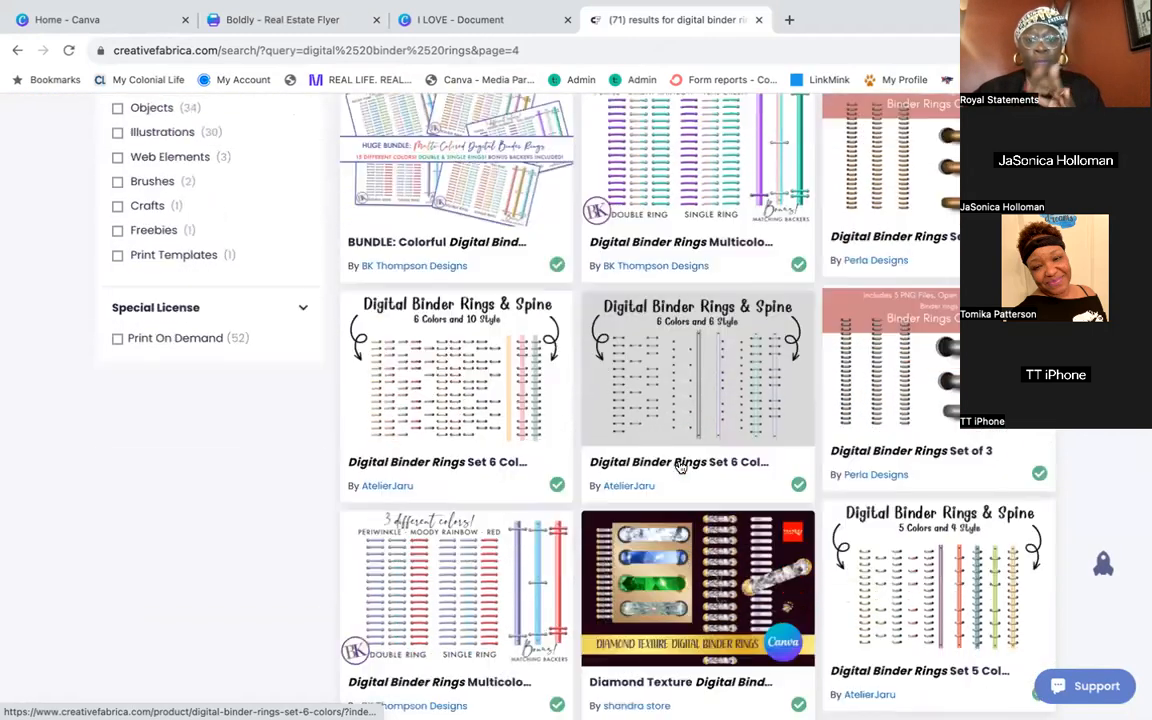
scroll(679, 467, "down", 5)
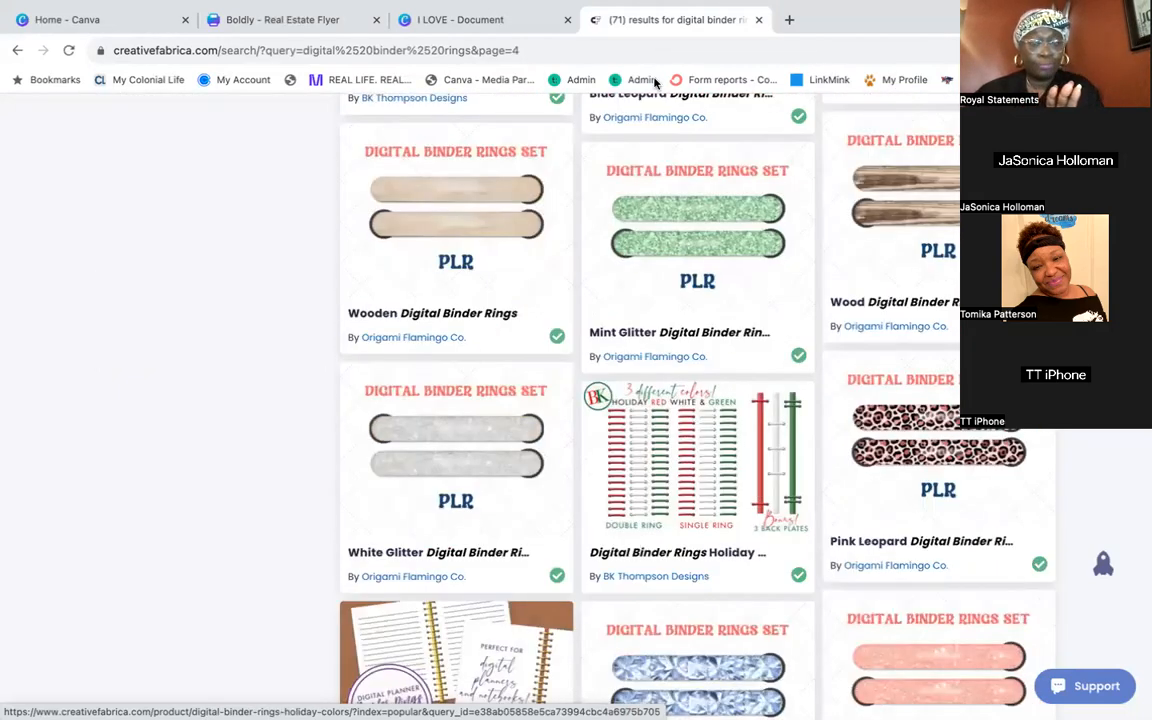
Return to the Boldly design in Canva and examine the front cover and the index page
left_click(316, 22)
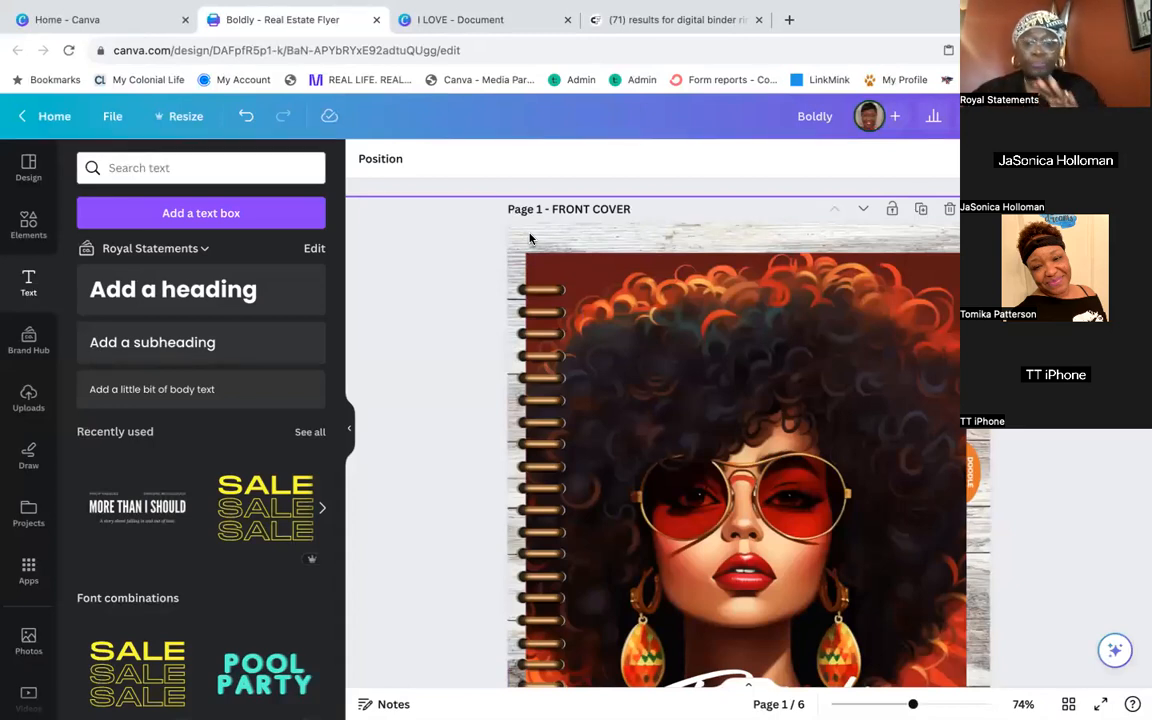
scroll(928, 352, "down", 4)
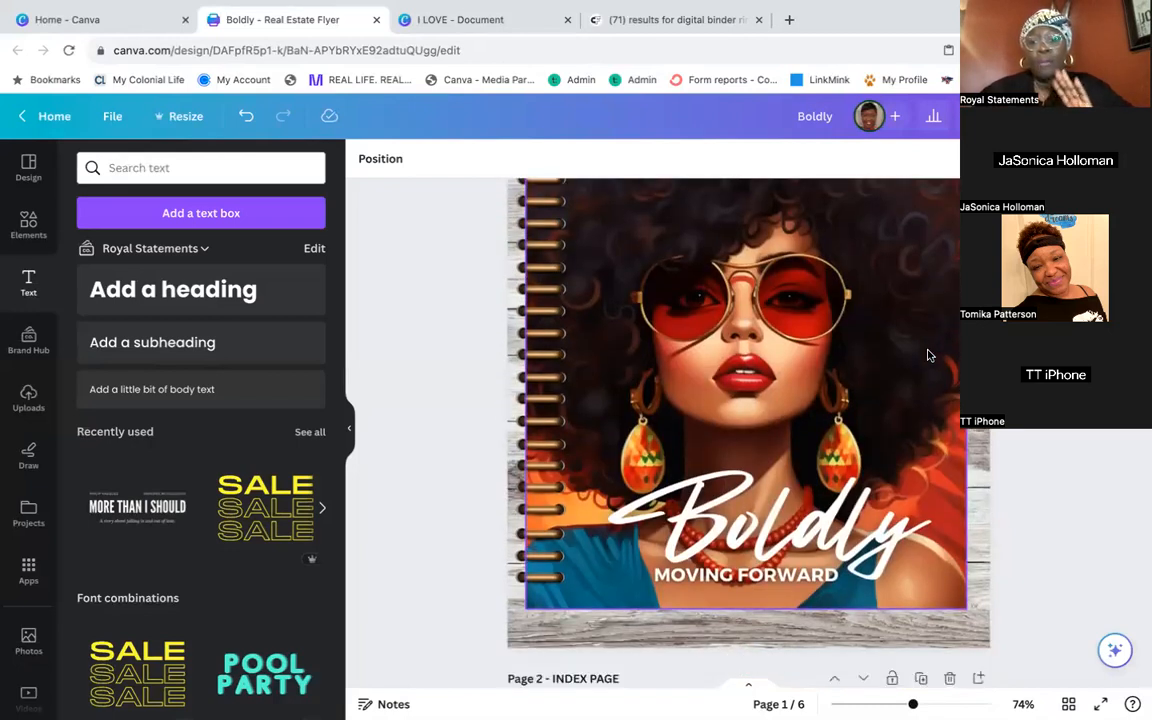
scroll(928, 354, "down", 1)
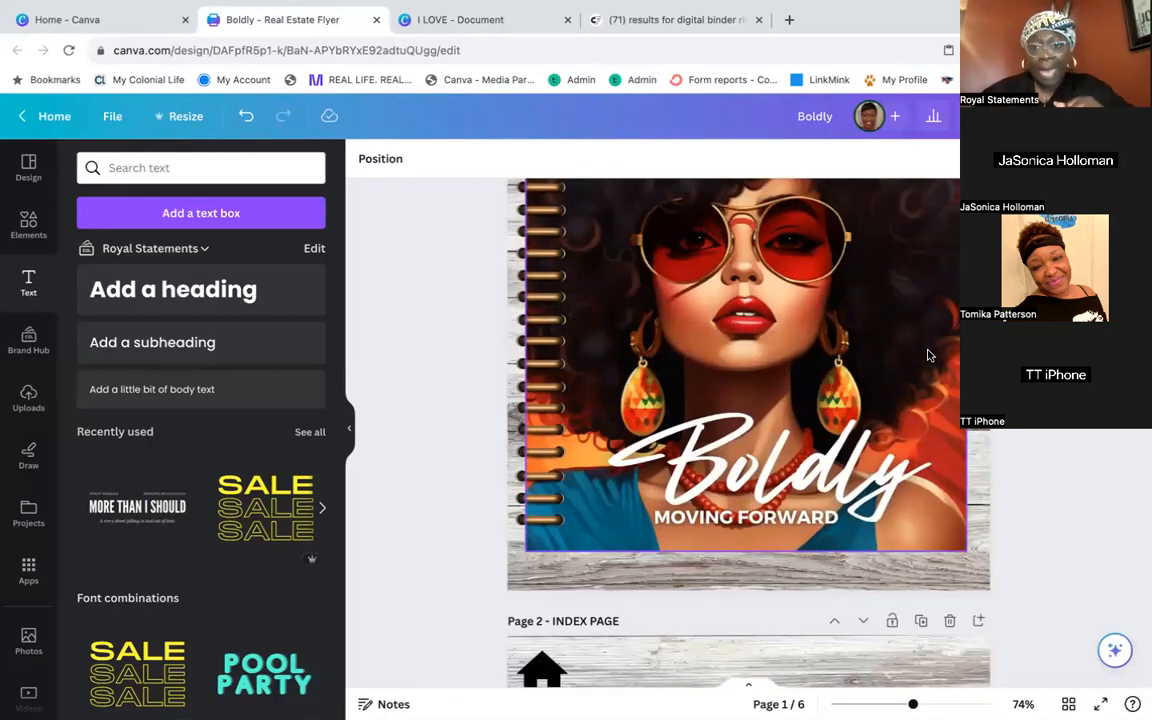
scroll(928, 355, "up", 3)
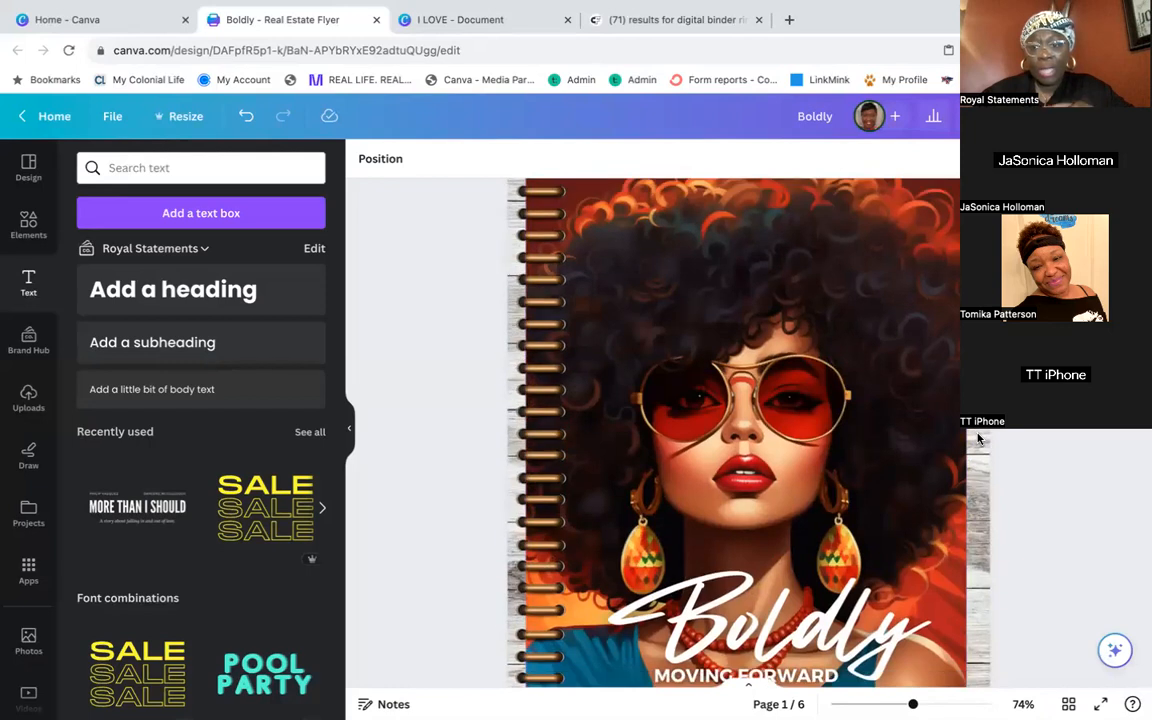
scroll(978, 438, "down", 10)
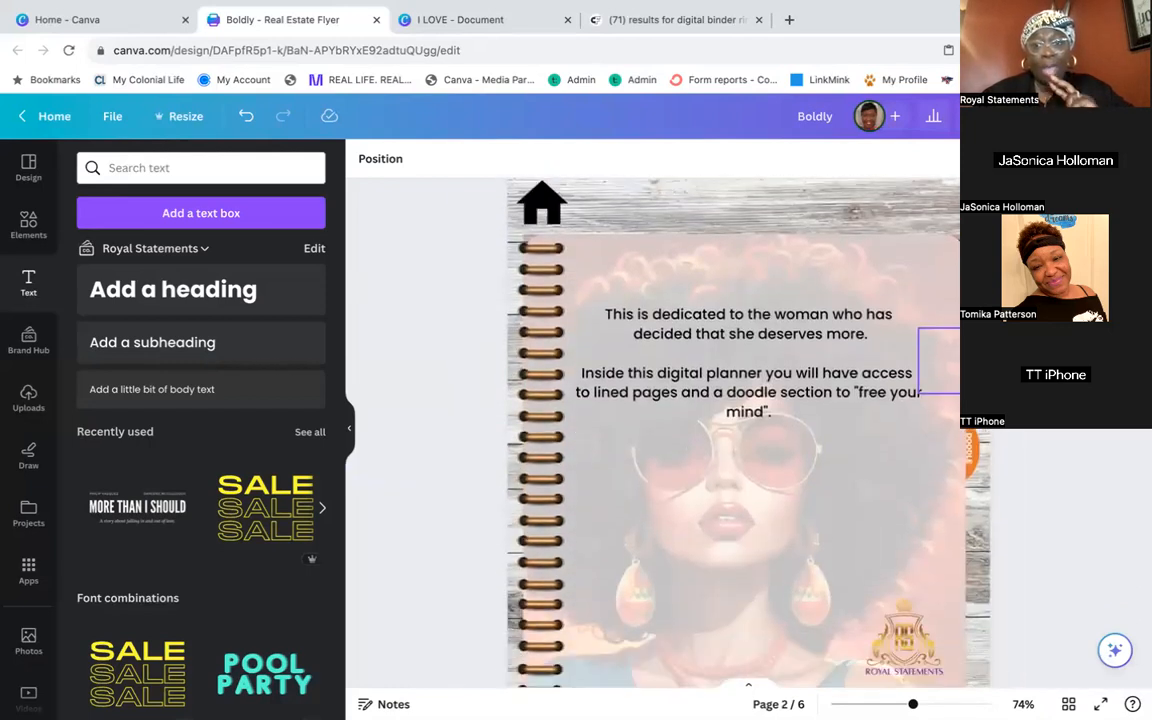
scroll(740, 432, "up", 10)
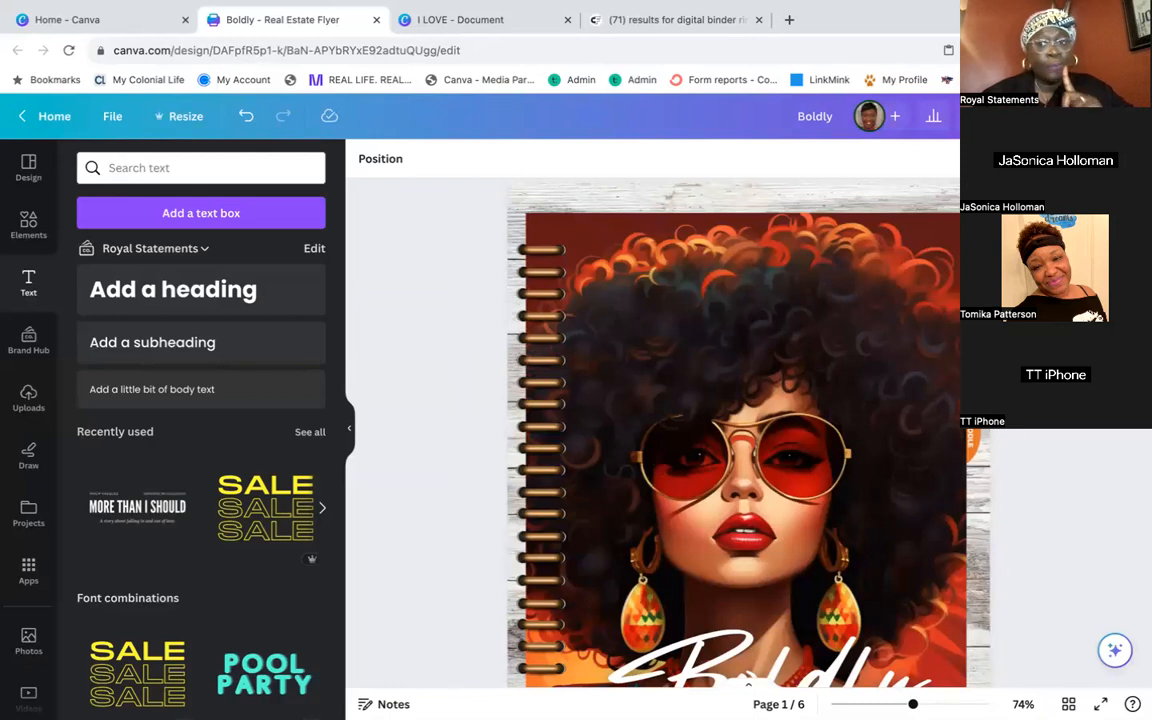
Link the INDEX tab label on the front cover to the "2 - INDEX PAGE" page
left_click(974, 279)
left_click(1006, 211)
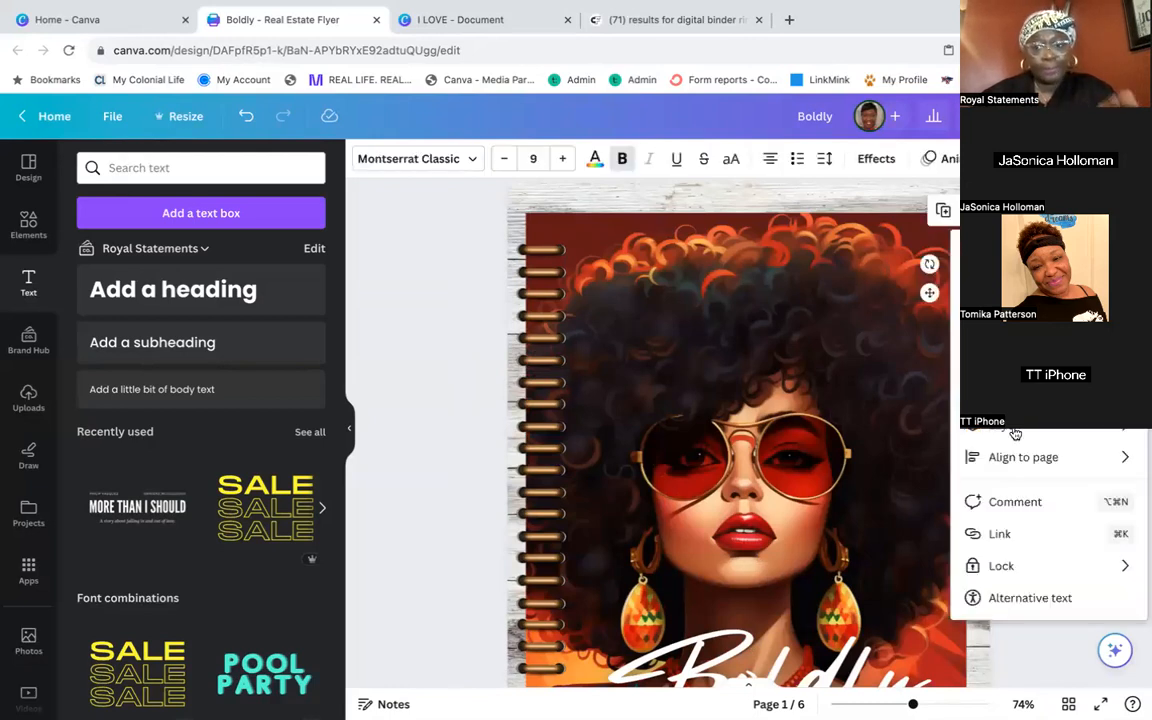
left_click(1001, 534)
scroll(998, 450, "down", 3)
left_click(940, 408)
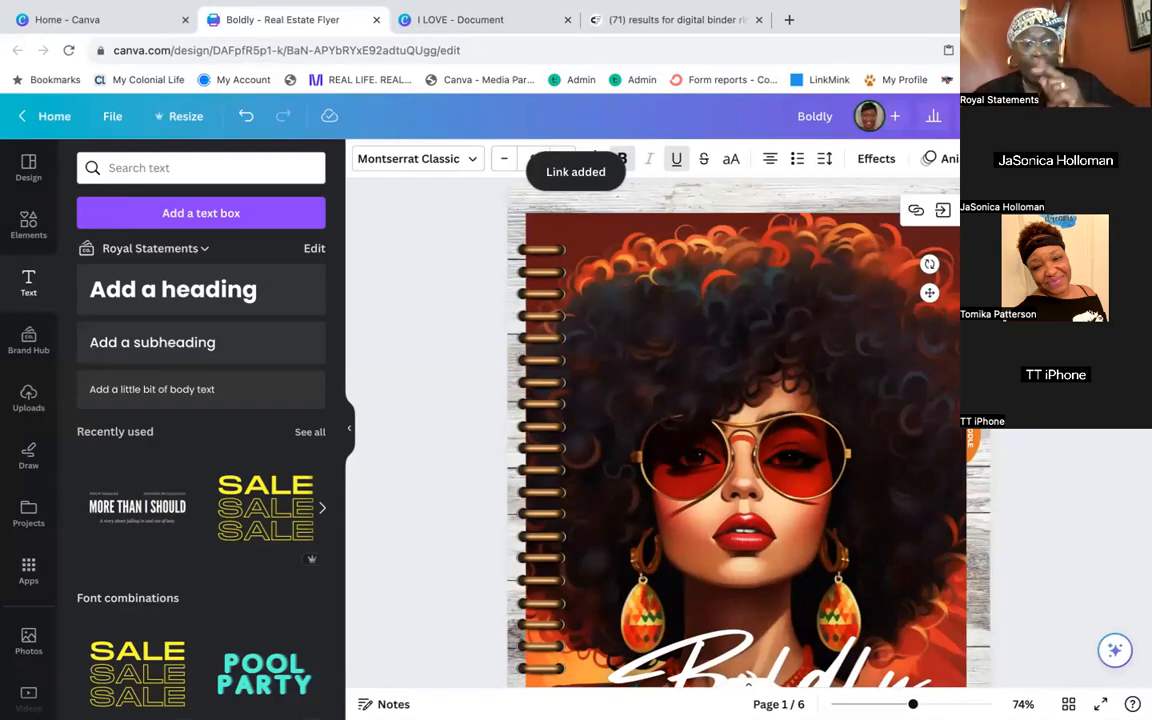
key("Escape")
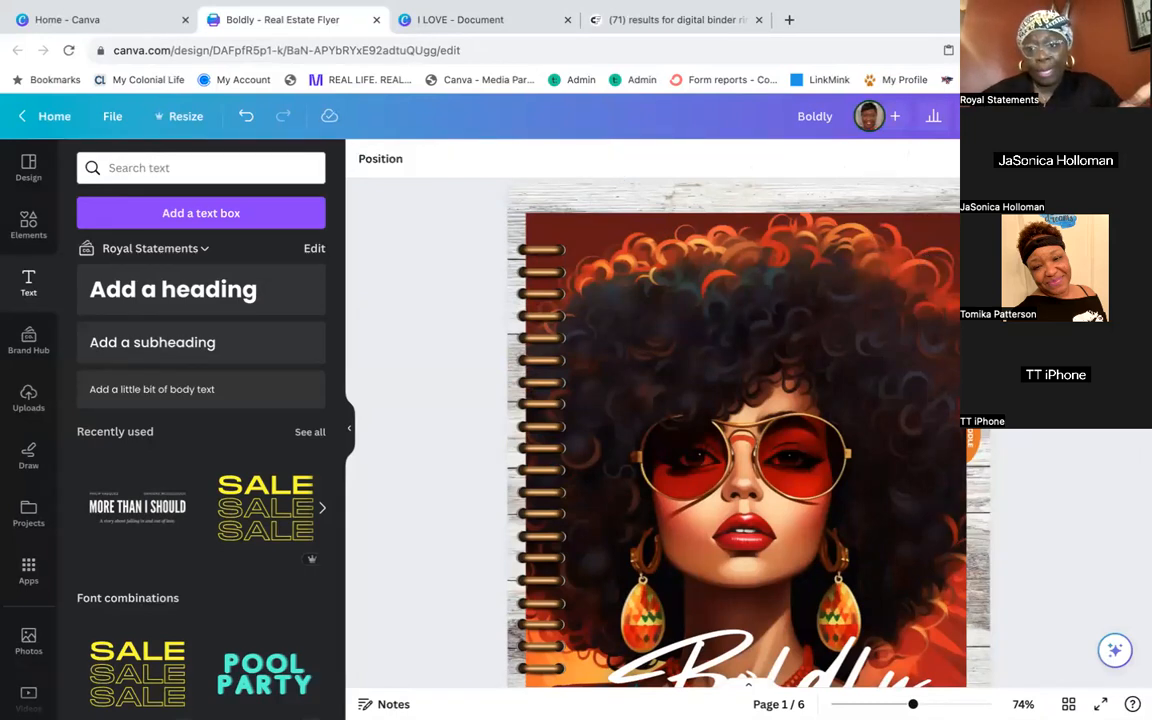
Follow the link on the front cover's INDEX tab label to test its target, and return to the cover
left_click(972, 278)
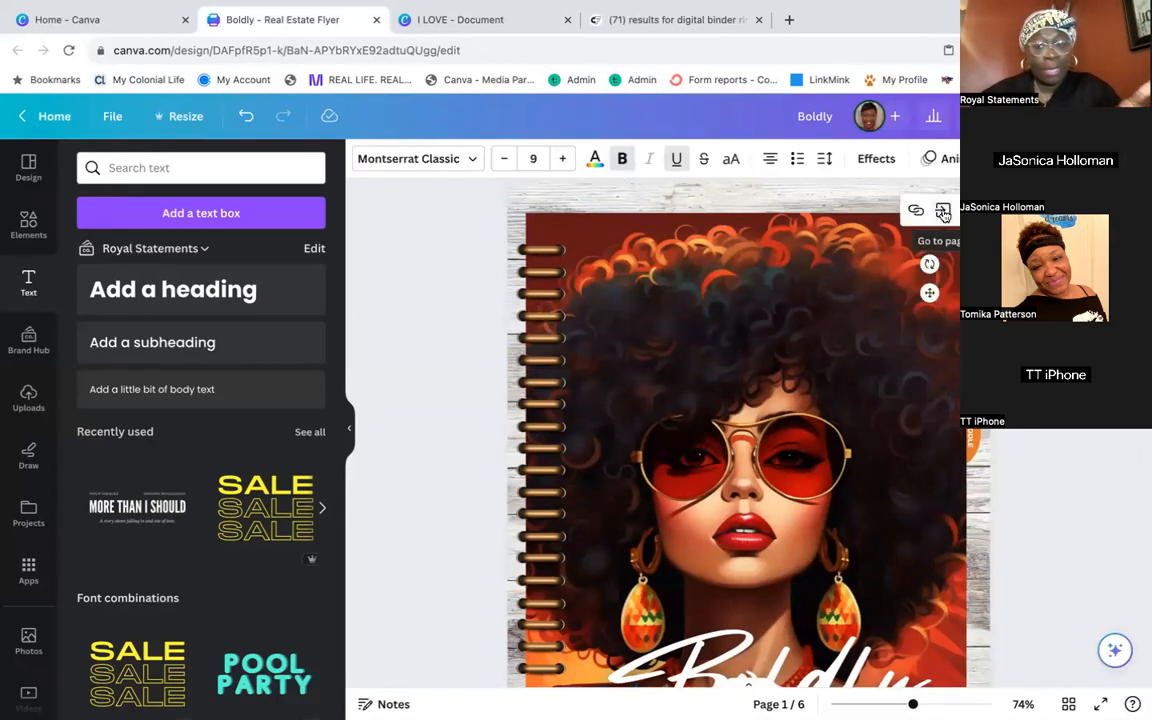
left_click(943, 212)
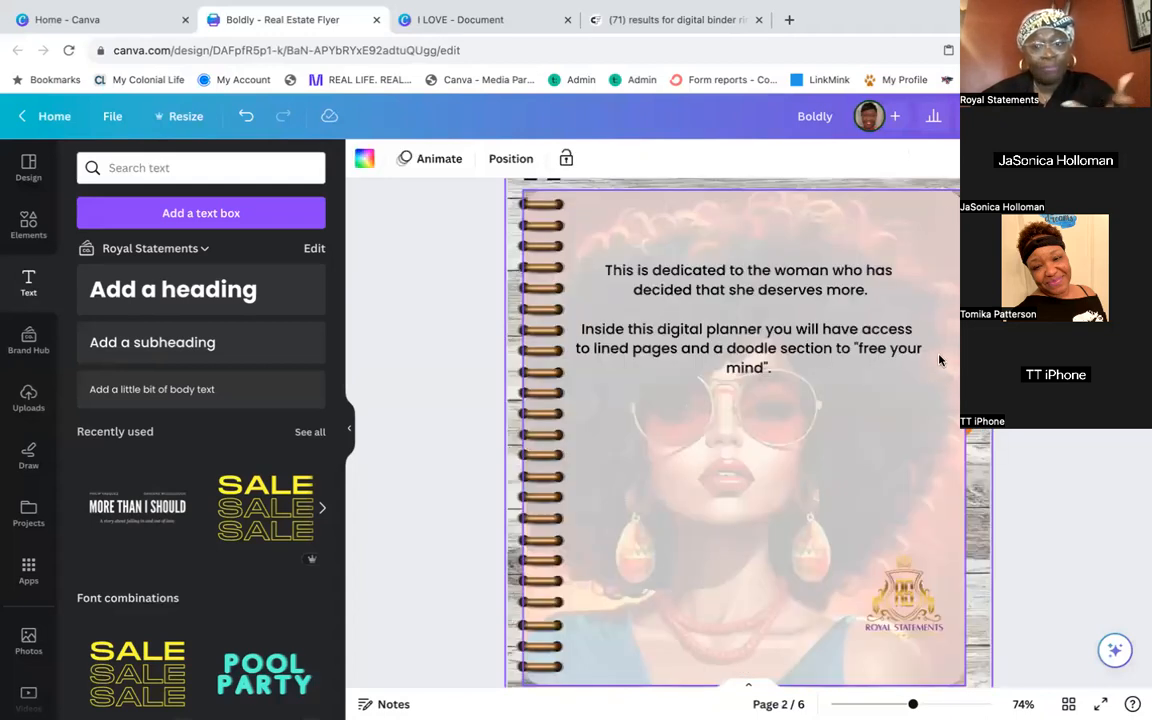
scroll(940, 360, "up", 5)
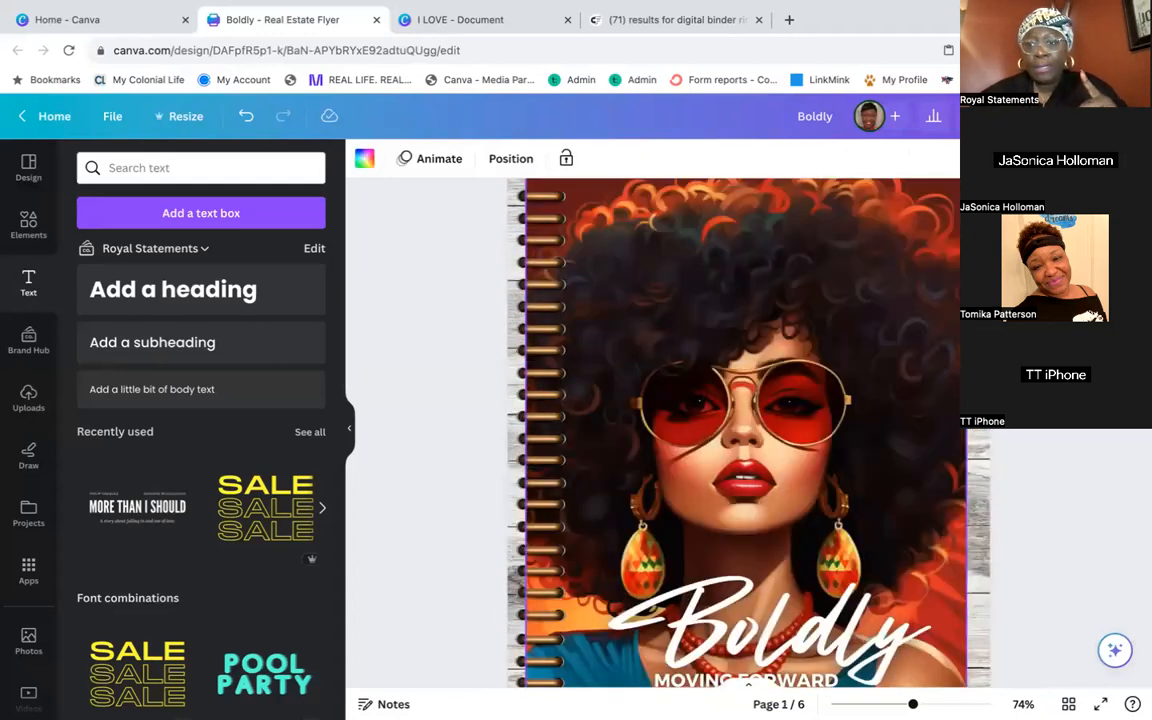
Link the LINED PAGES tab label on the front cover to the "3 - Lined Pages" page
left_click(972, 301)
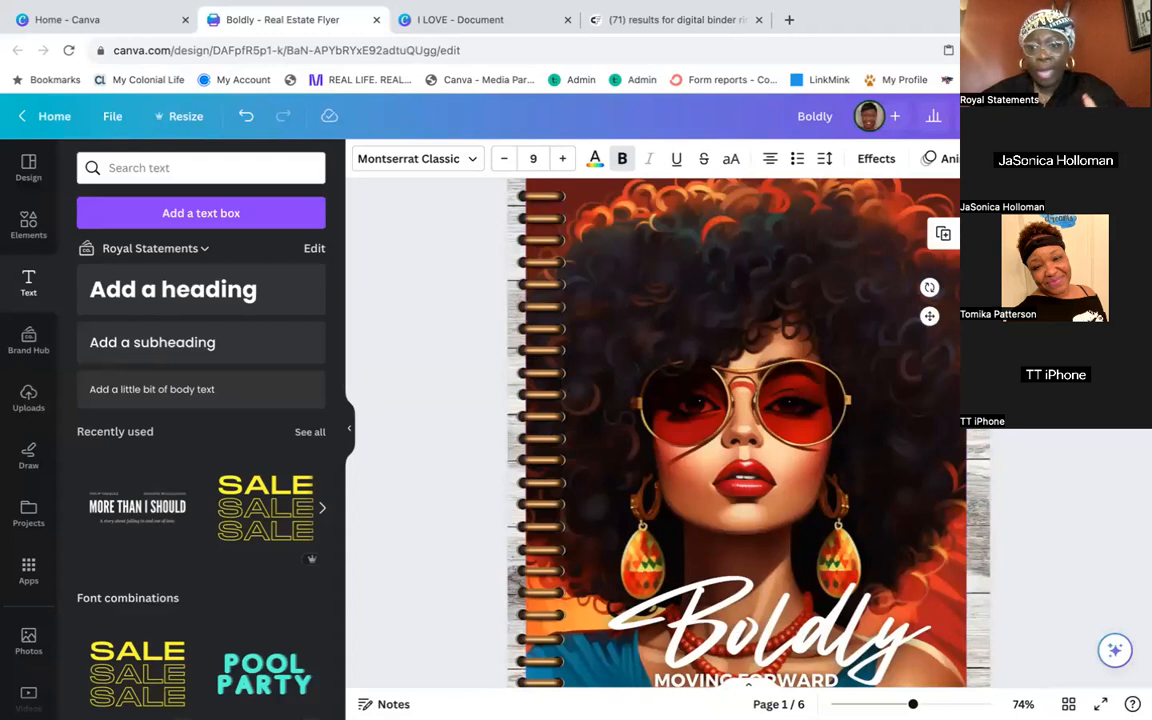
right_click(970, 300)
left_click(995, 555)
scroll(1011, 476, "down", 3)
left_click(990, 401)
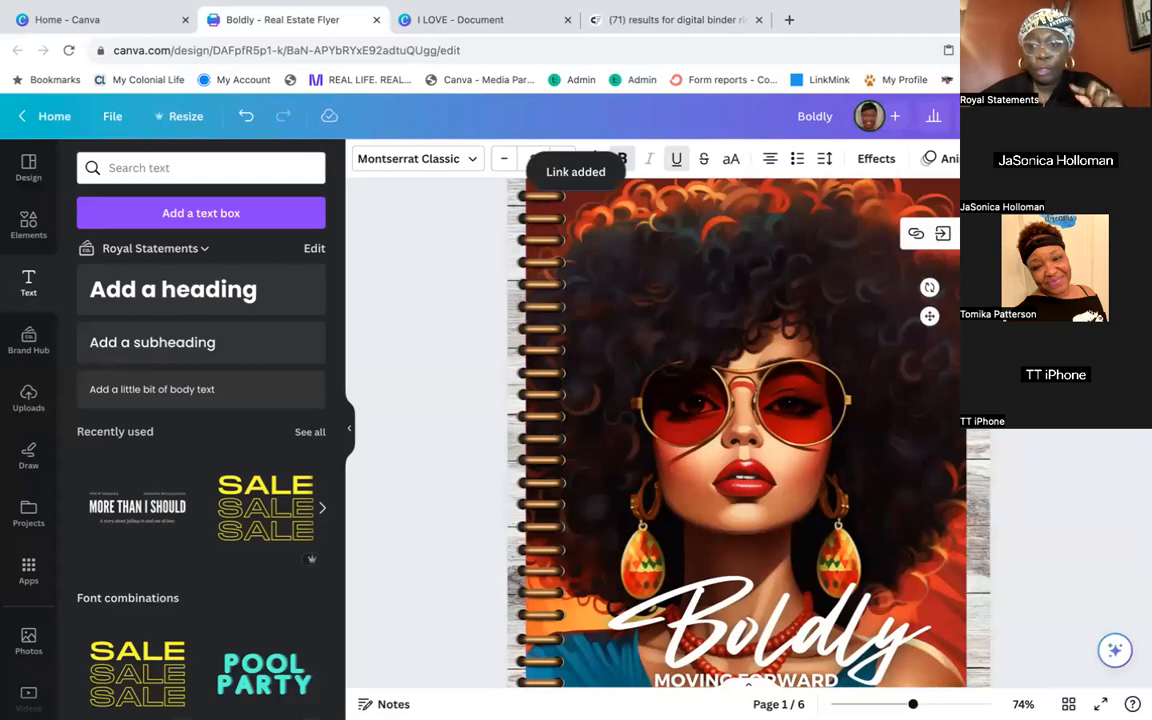
Link the DOODLE tab label on the front cover to the "4 - Doodle" page
left_click(970, 378)
right_click(966, 380)
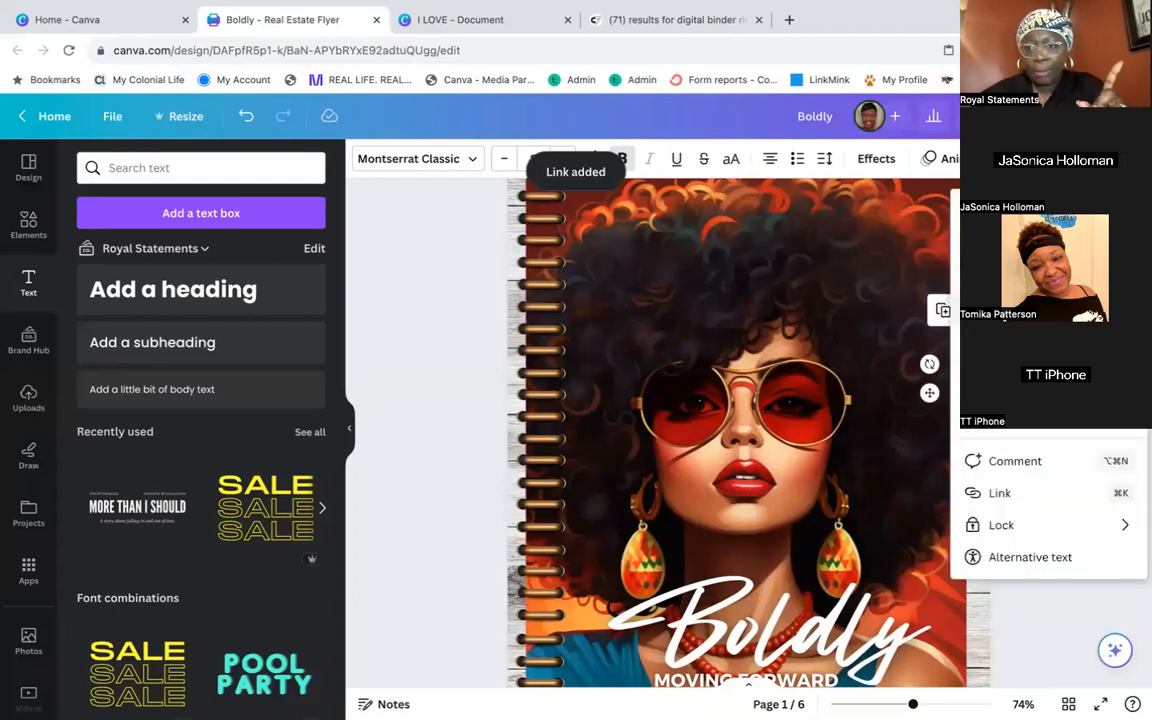
left_click(1003, 494)
scroll(1008, 499, "down", 3)
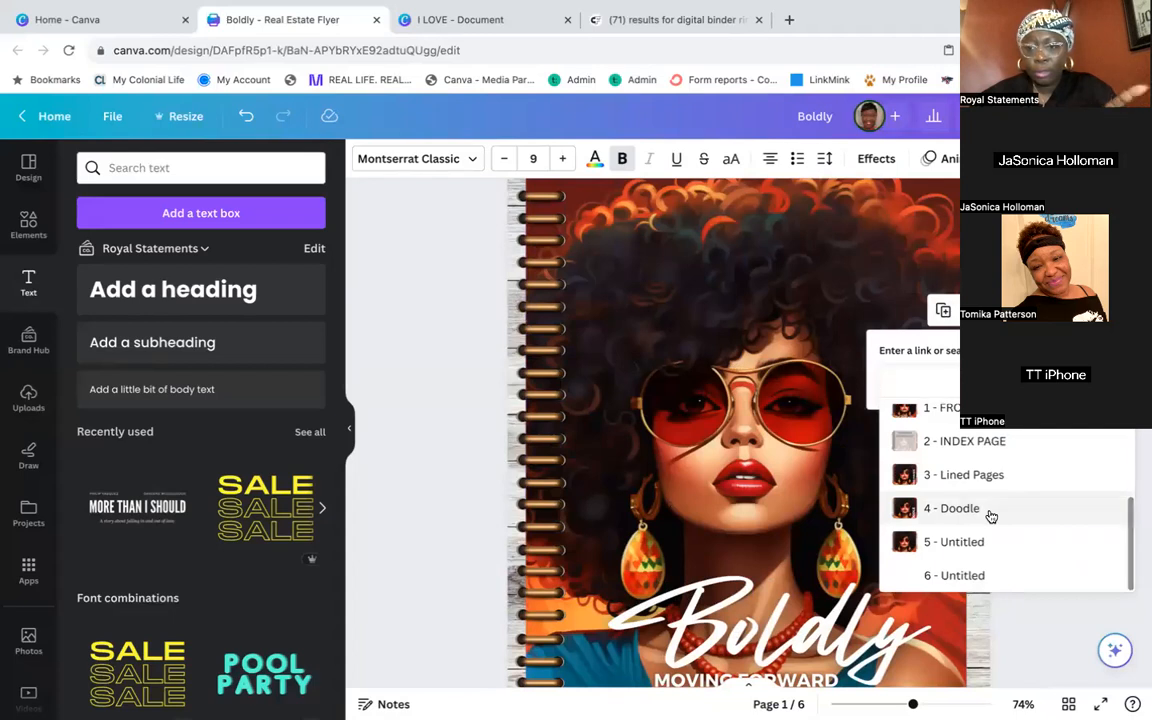
left_click(990, 512)
left_click(1103, 426)
left_click(1070, 480)
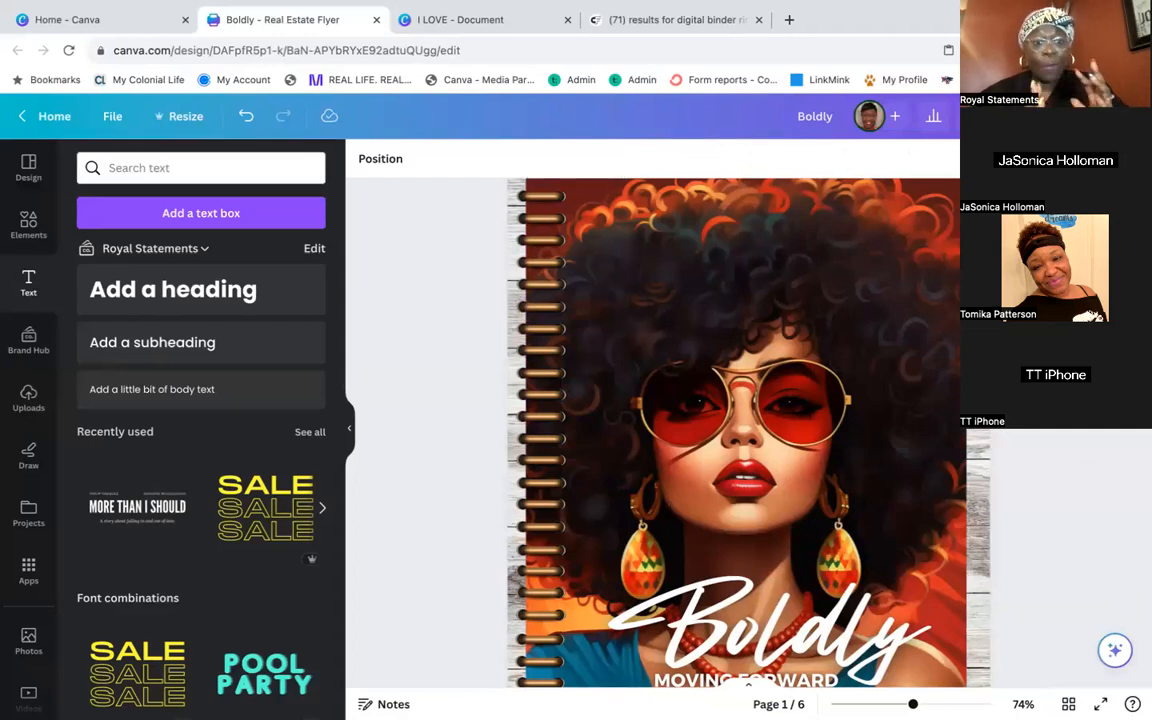
Review the file types offered for downloading the linked planner, and close the download options
scroll(652, 430, "down", 5)
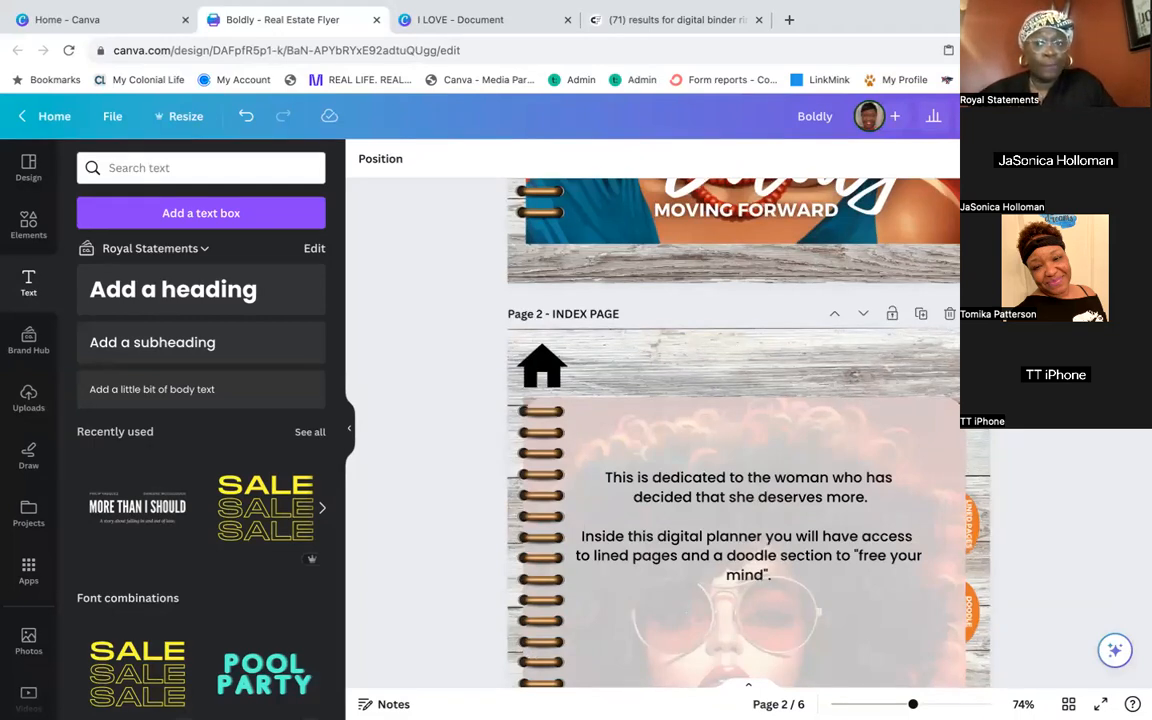
left_click(1095, 116)
left_click(469, 323)
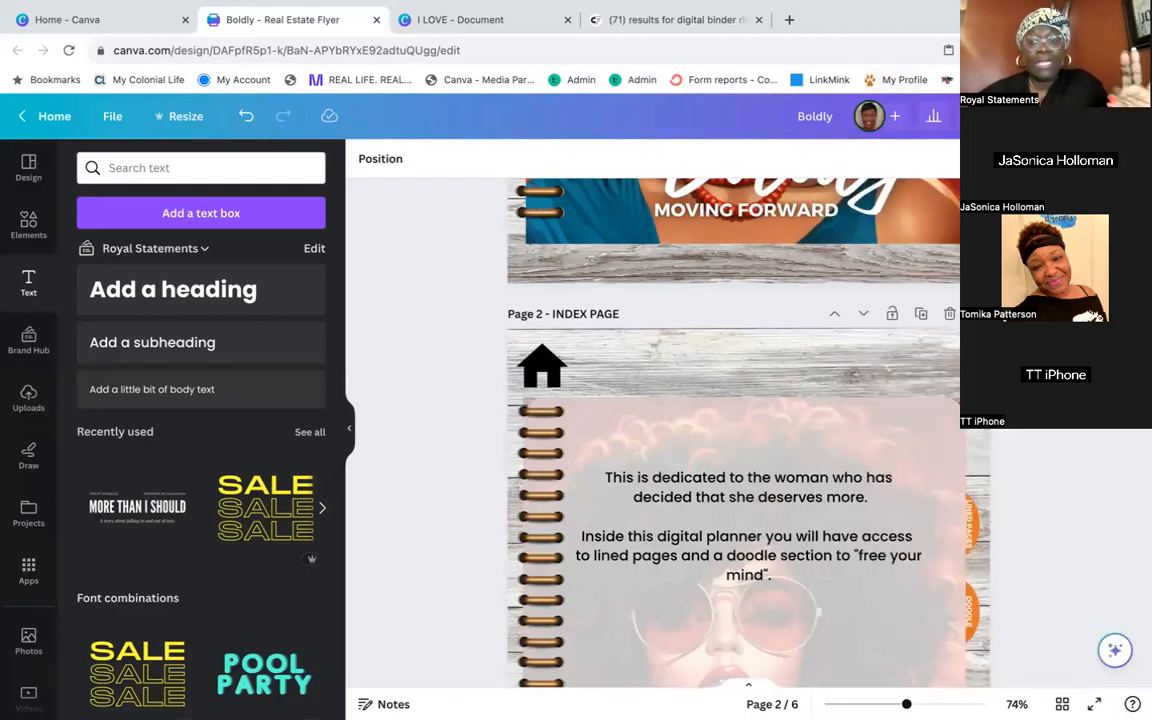
left_click(1095, 116)
left_click(1030, 521)
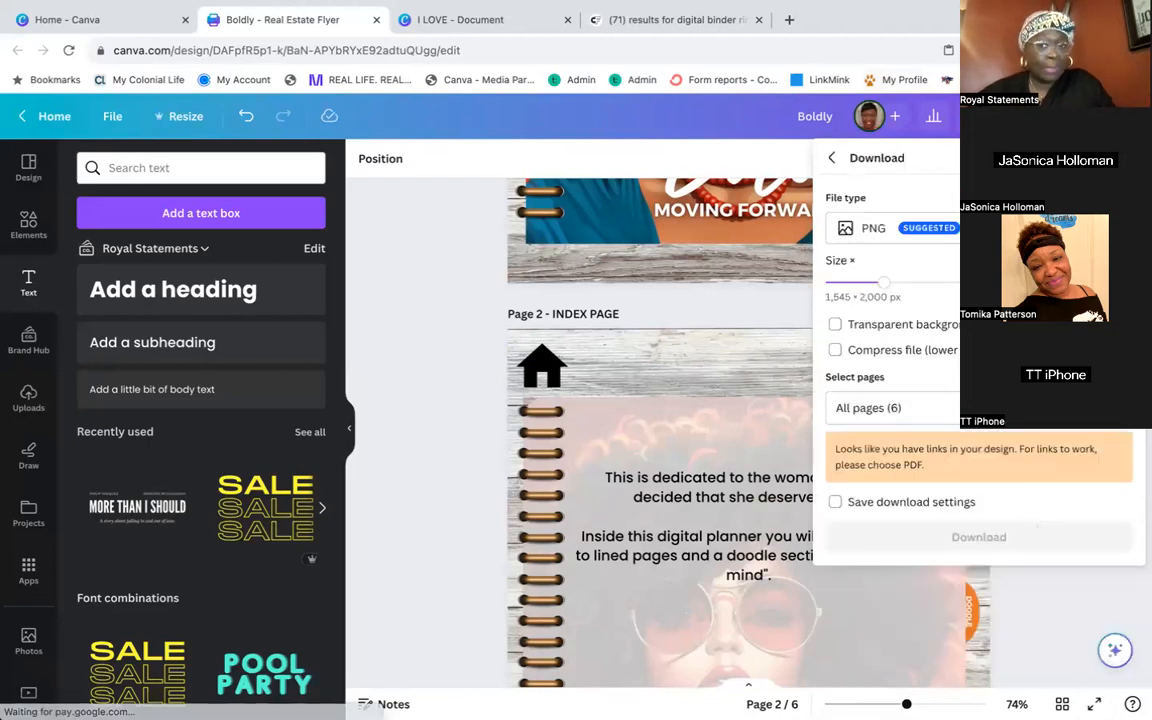
left_click(1040, 228)
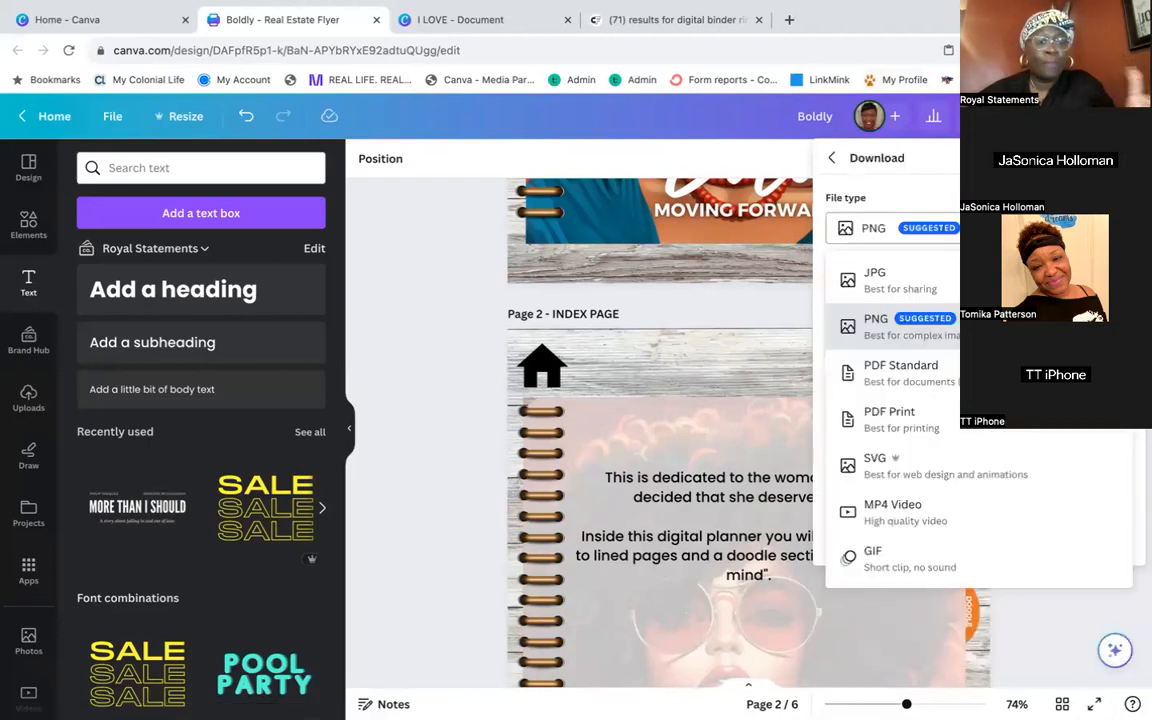
key("Escape")
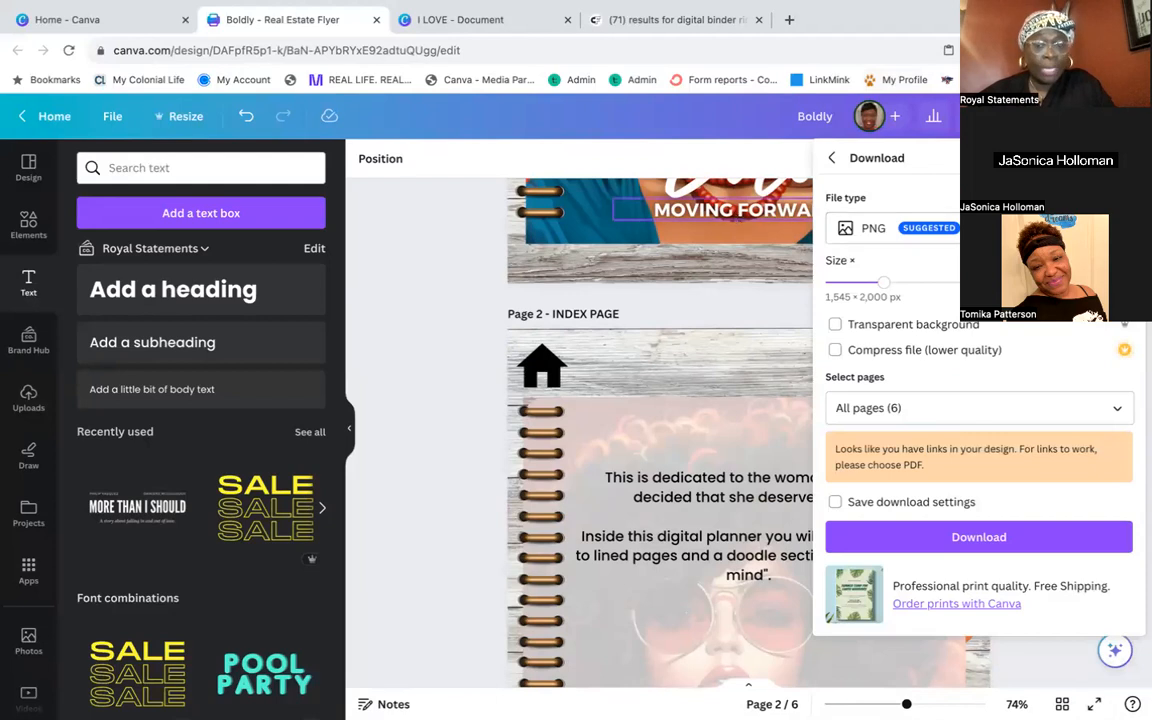
left_click(893, 228)
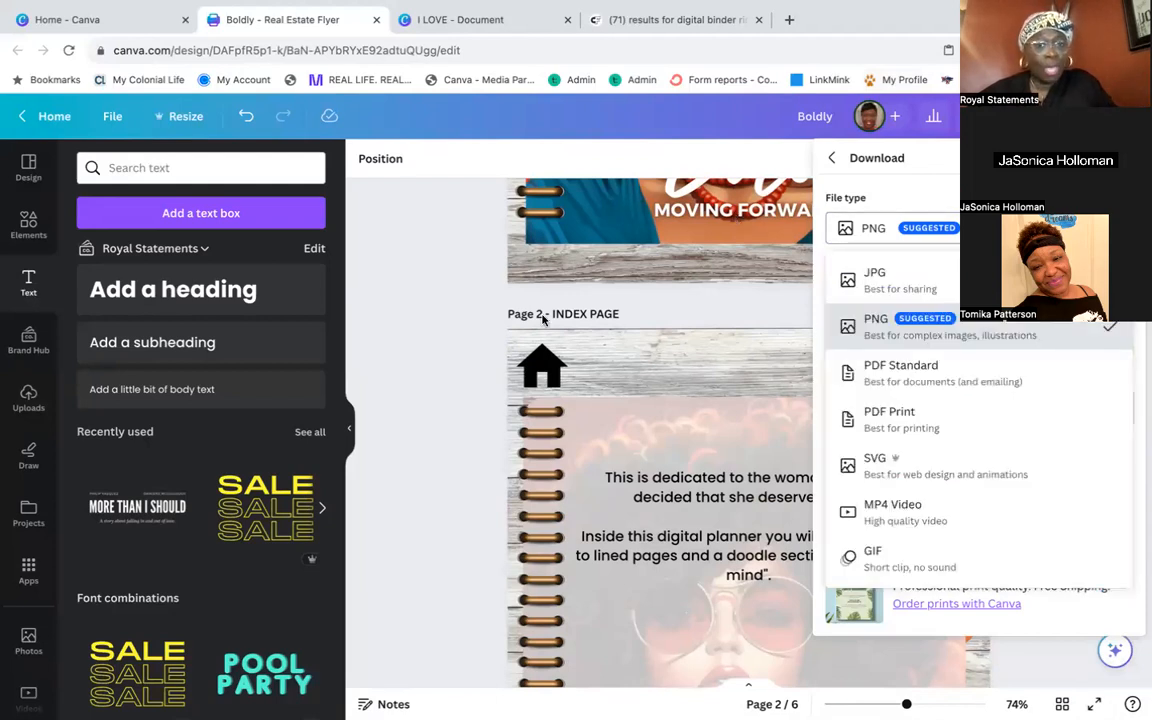
left_click(503, 320)
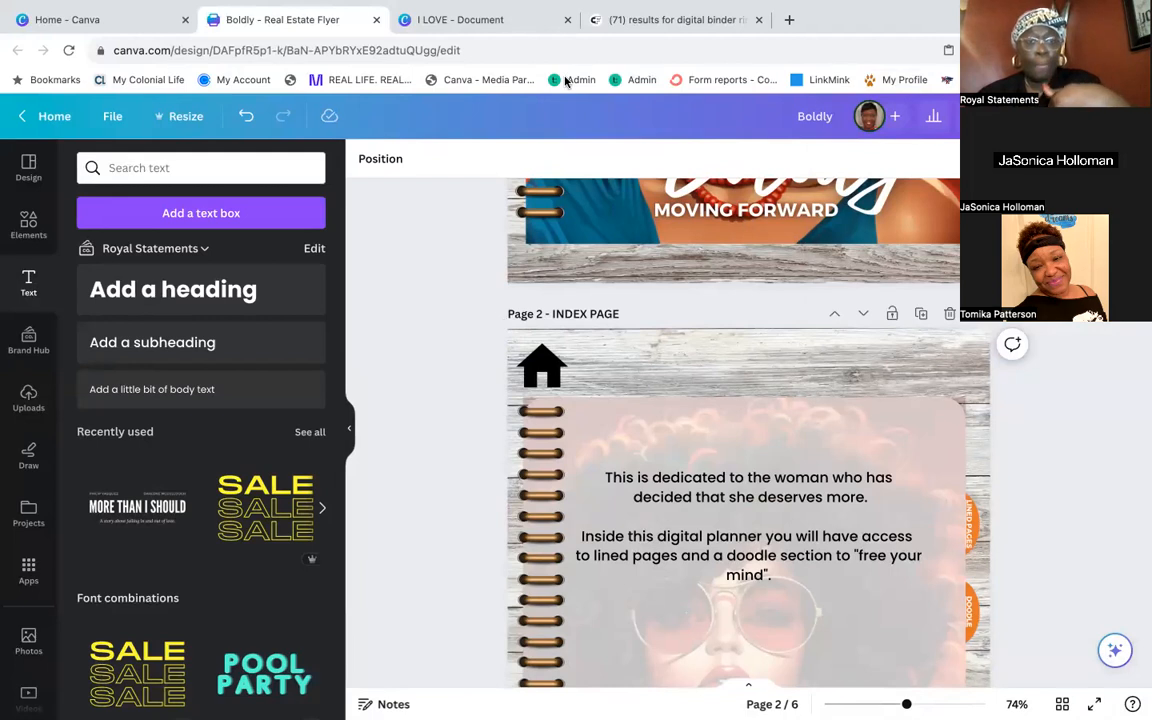
Browse the recent designs on the Canva home page, open the untitled 1080 × 1080 px design, and return to the Boldly planner
left_click(481, 25)
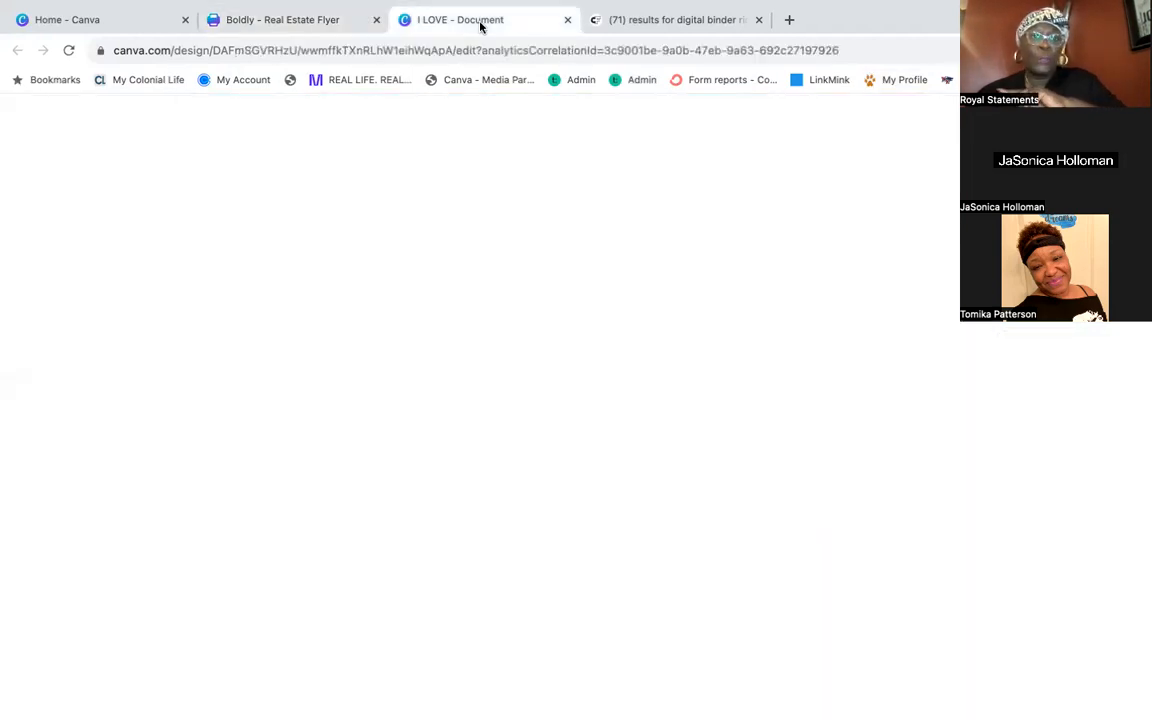
left_click(117, 28)
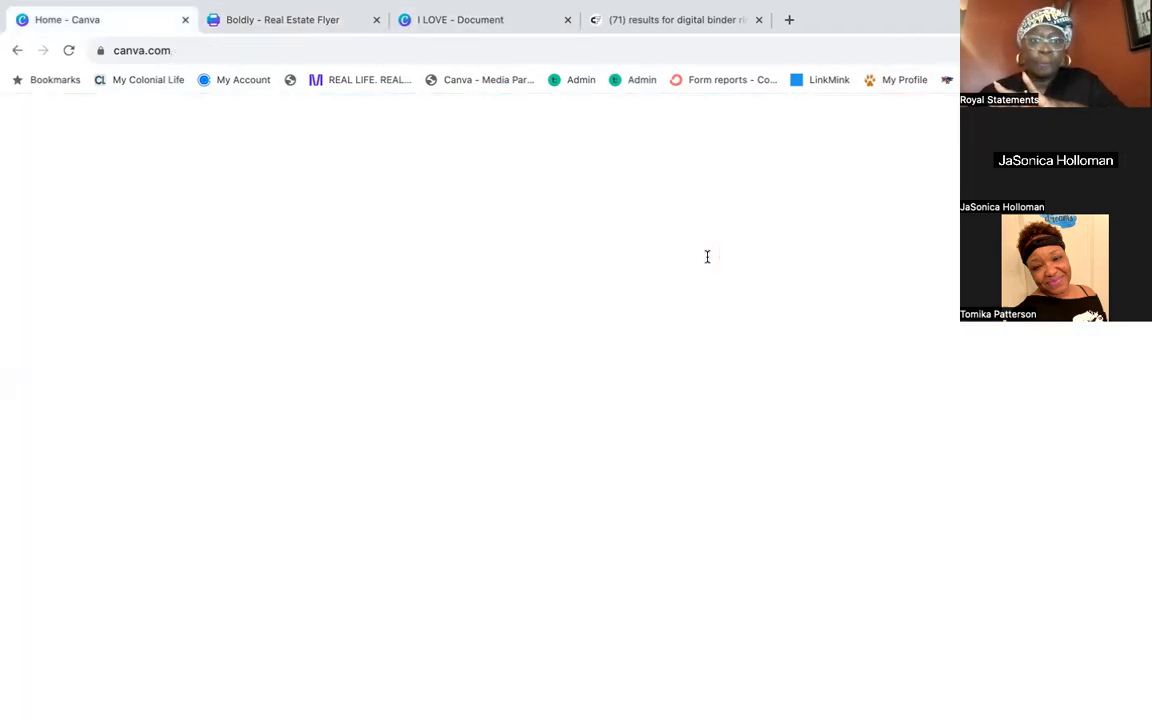
scroll(694, 489, "down", 4)
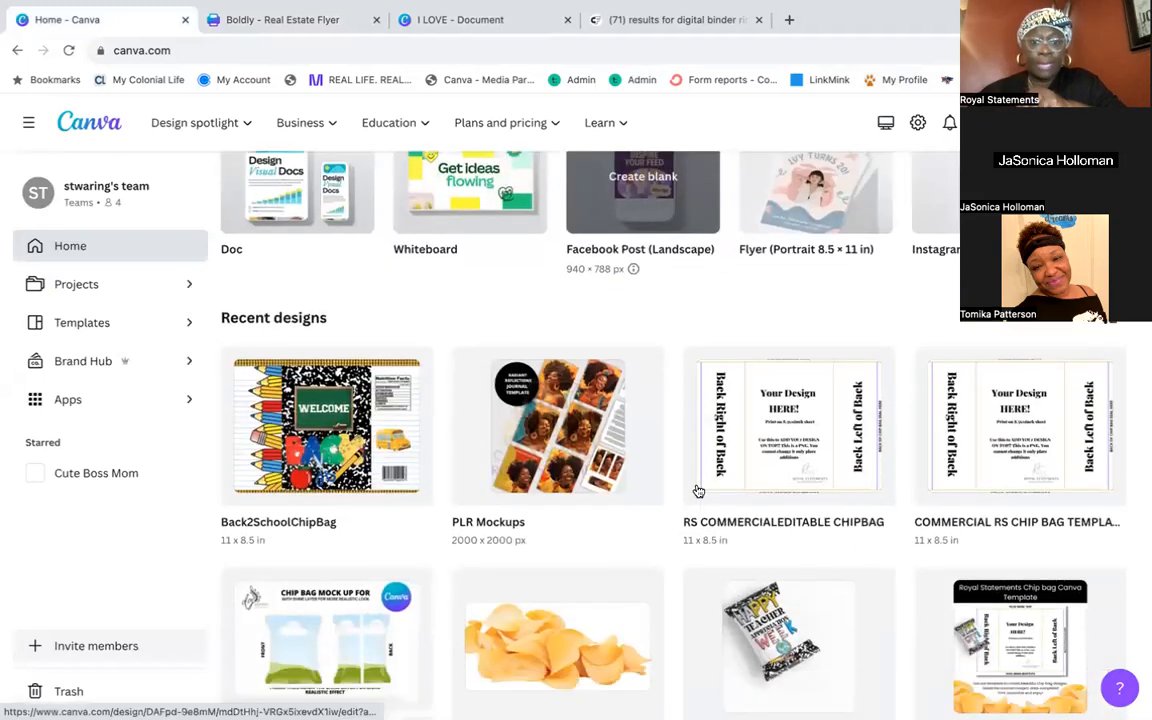
scroll(696, 489, "down", 3)
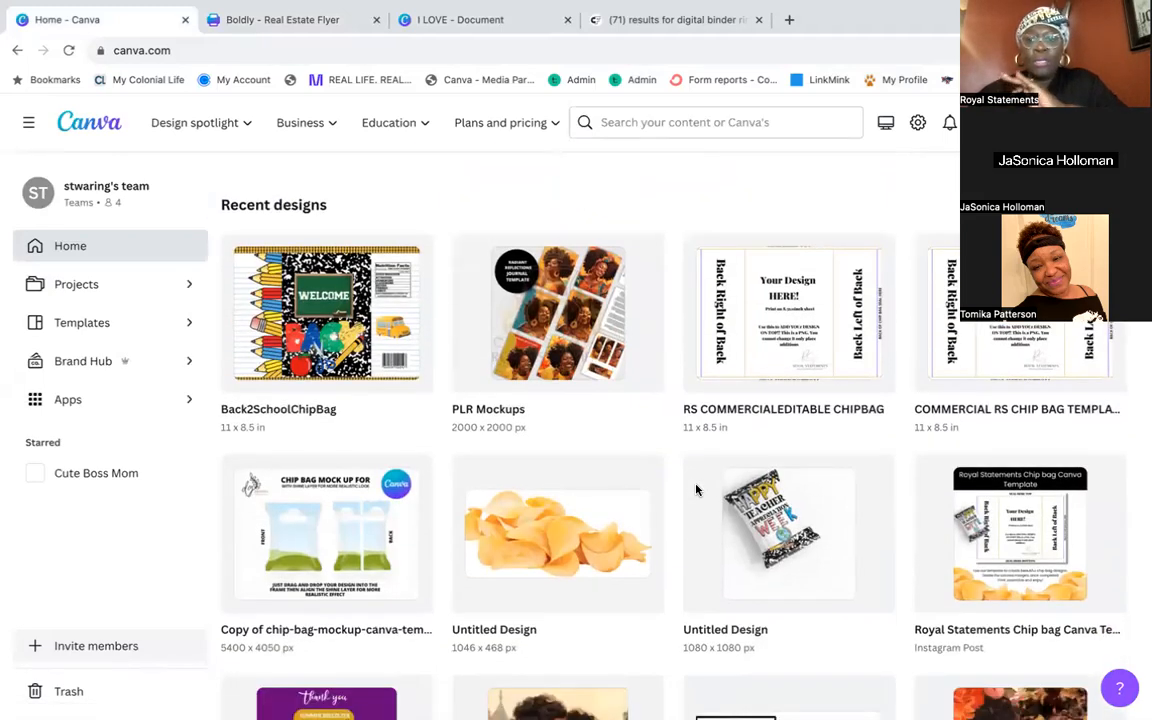
left_click(790, 363)
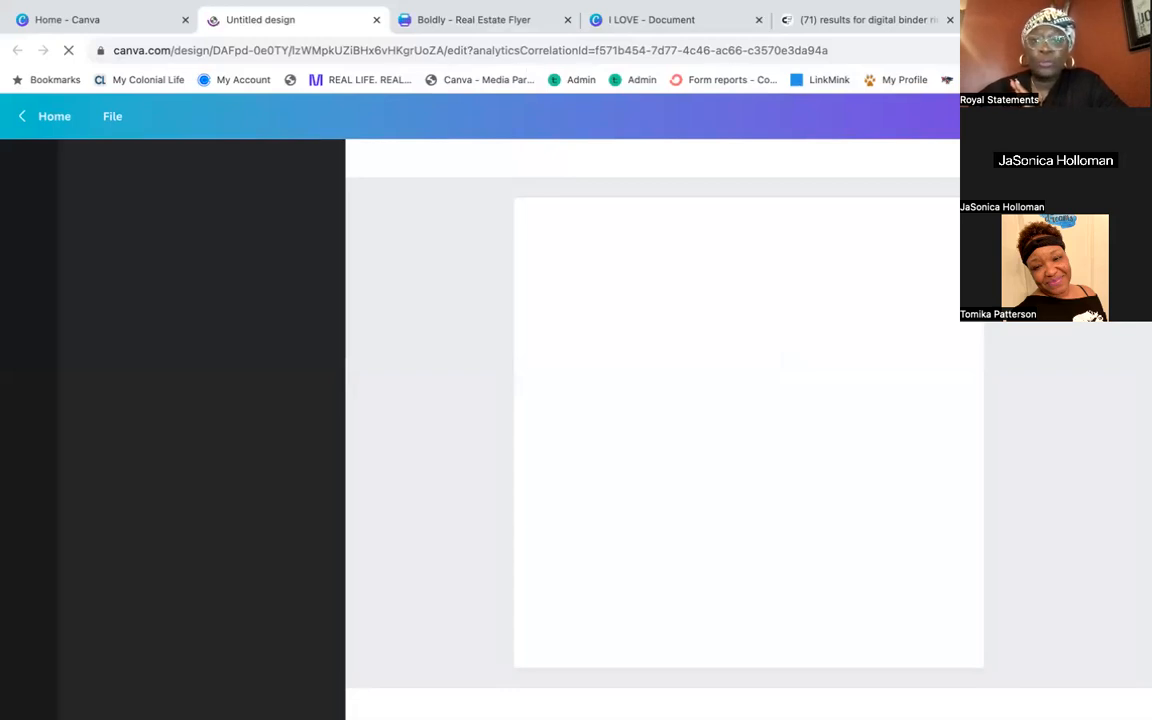
left_click(470, 20)
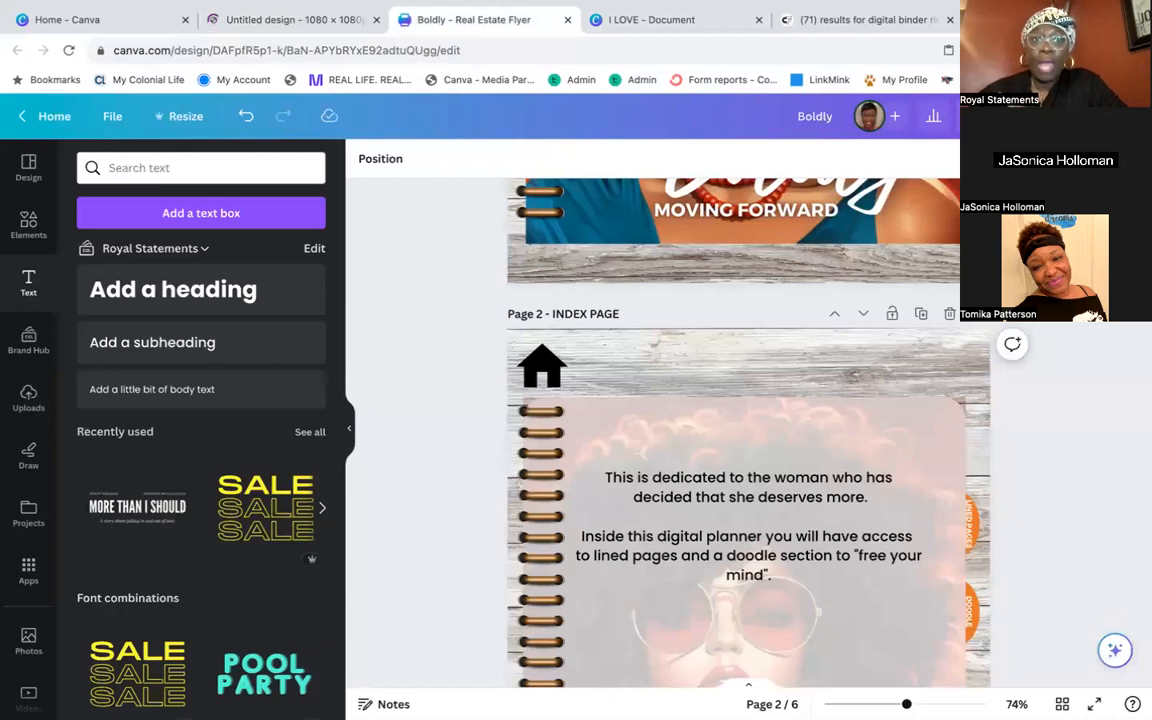
Check the planner's download settings for all pages and return to the sharing options
left_click(1108, 116)
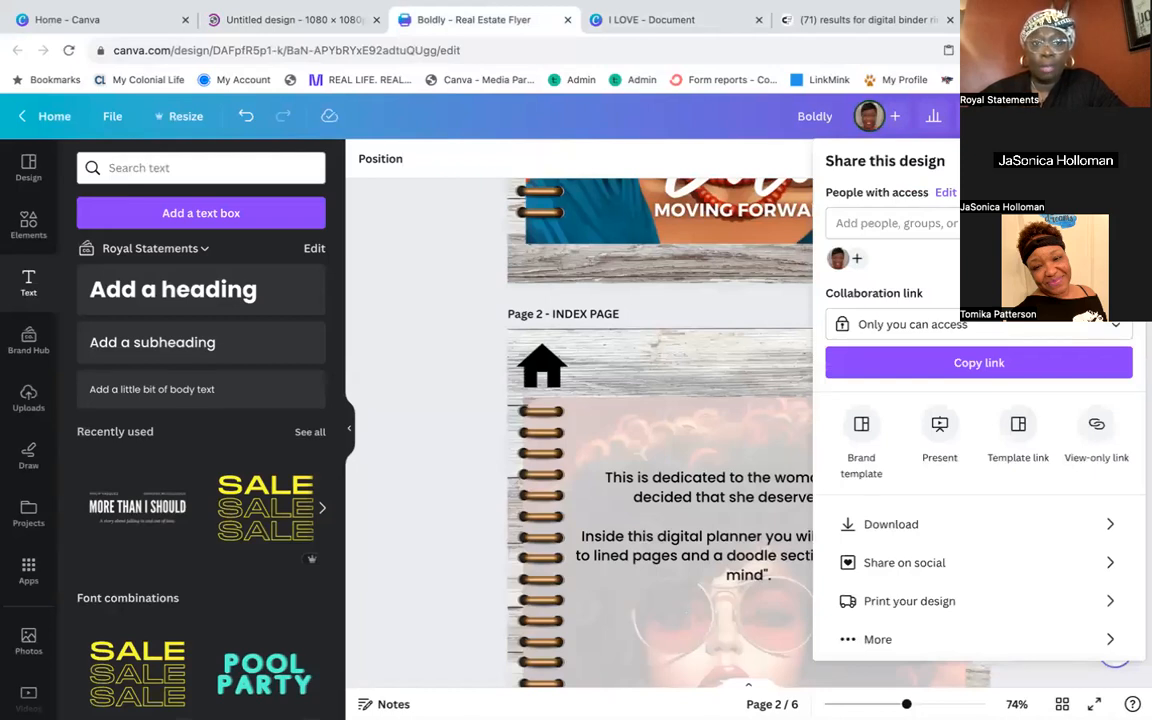
left_click(891, 524)
left_click(978, 228)
left_click(978, 280)
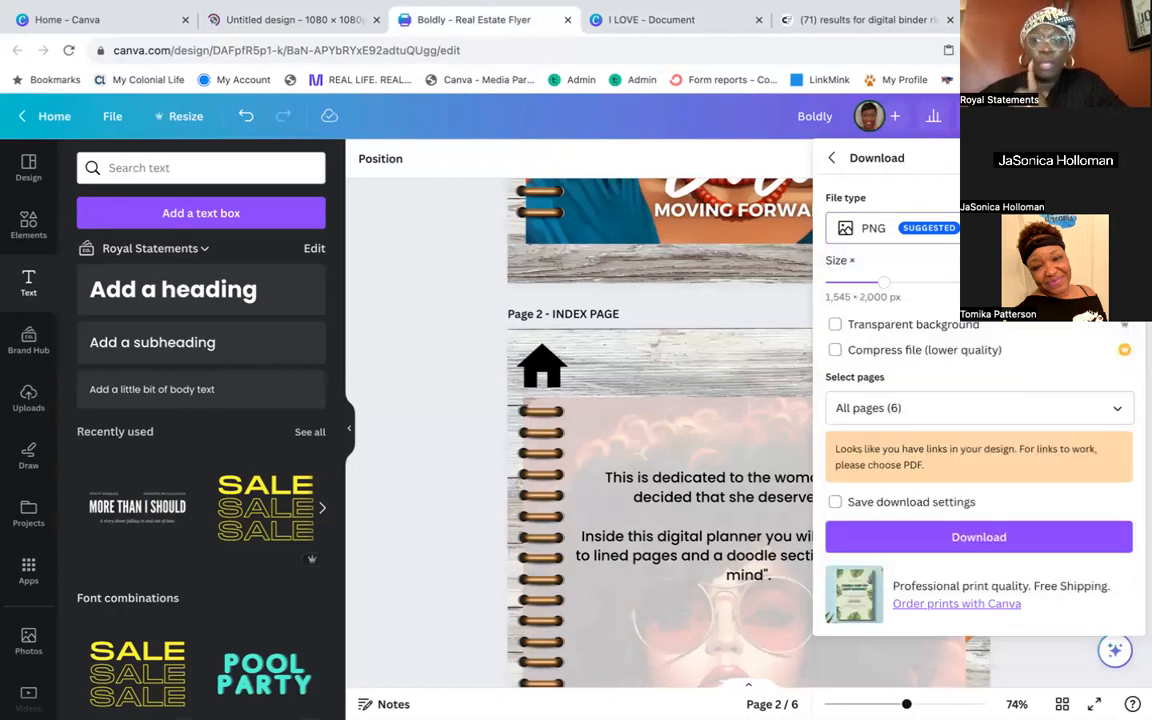
left_click(832, 158)
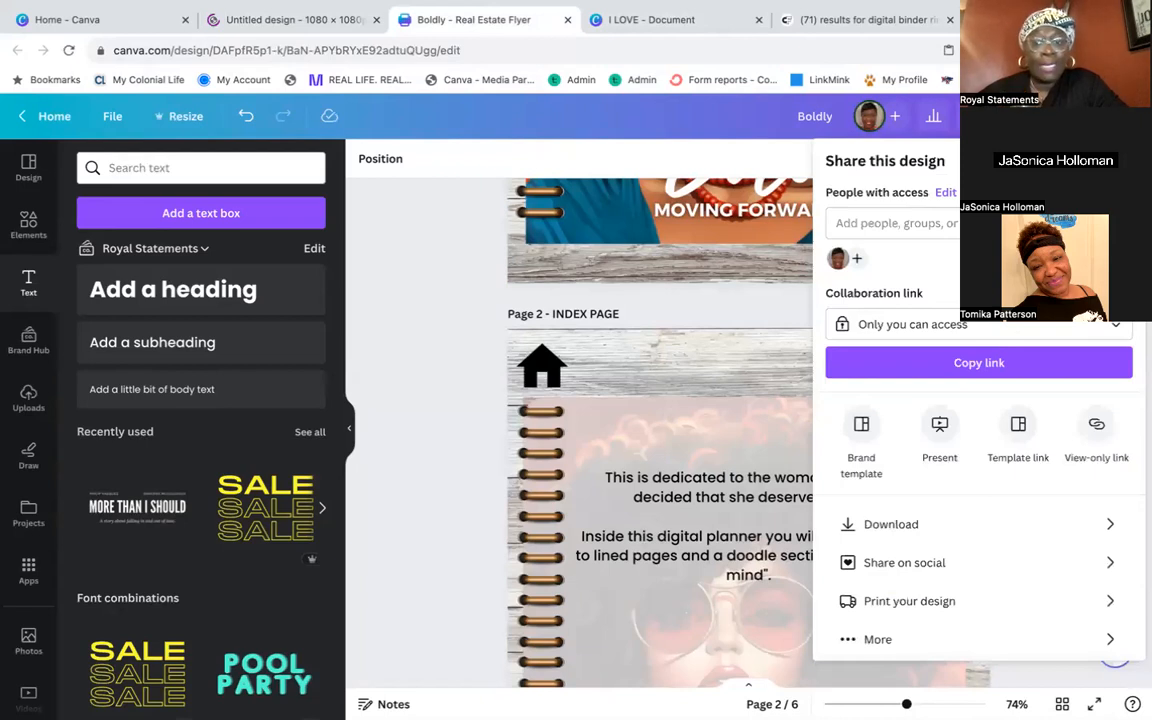
View the planner's template link, dismiss it, and close the untitled 1080 × 1080 px design
left_click(1024, 432)
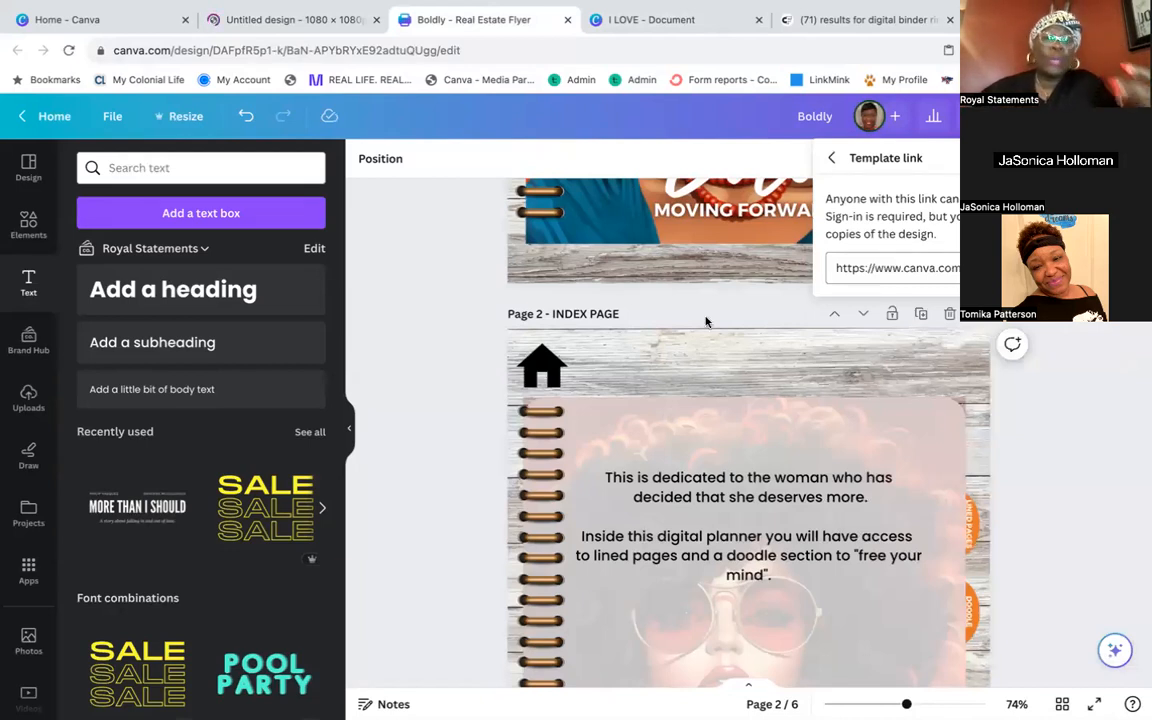
left_click(456, 336)
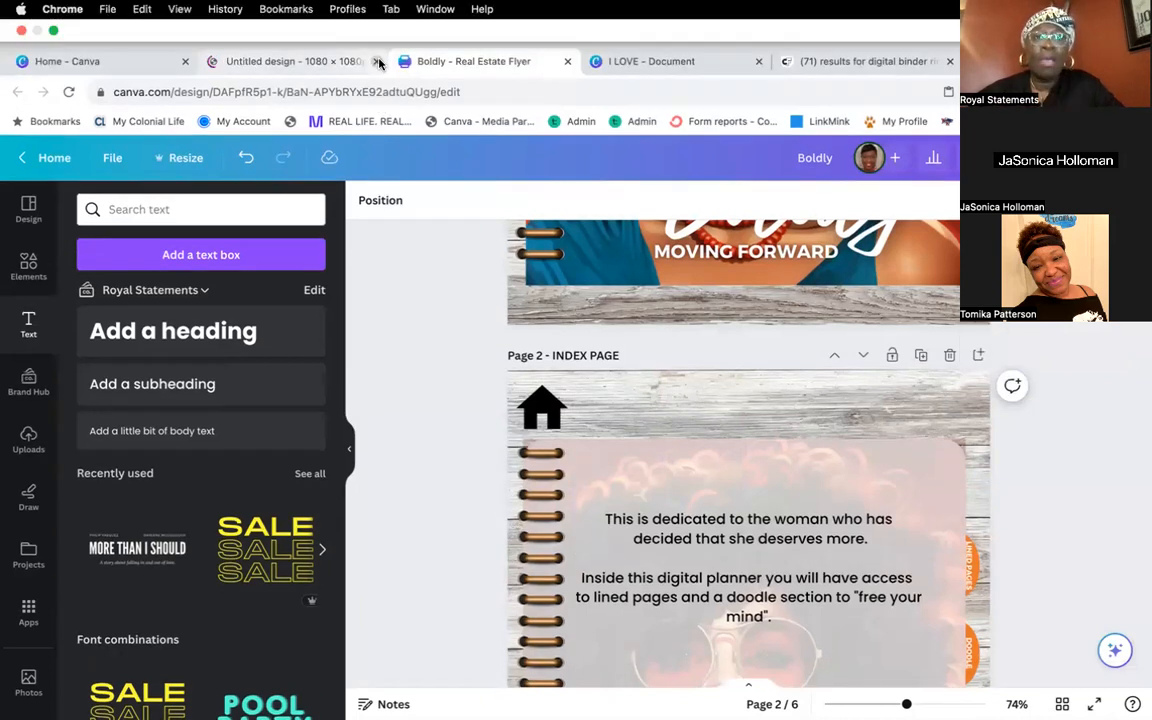
left_click(378, 63)
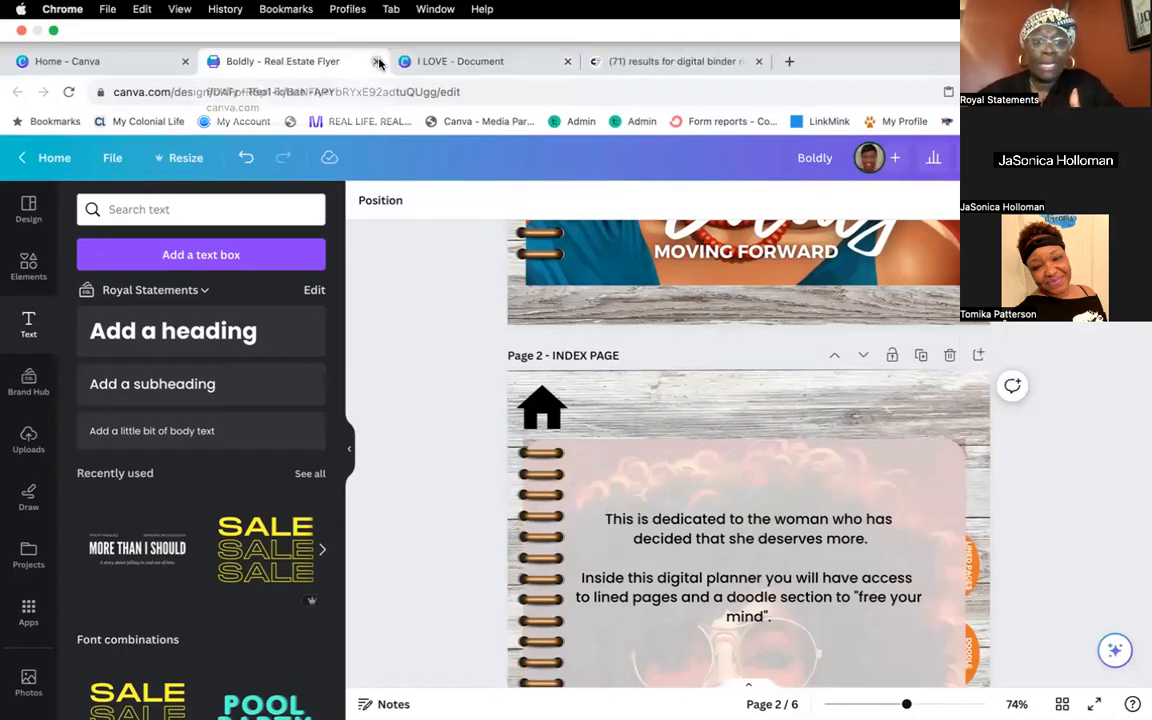